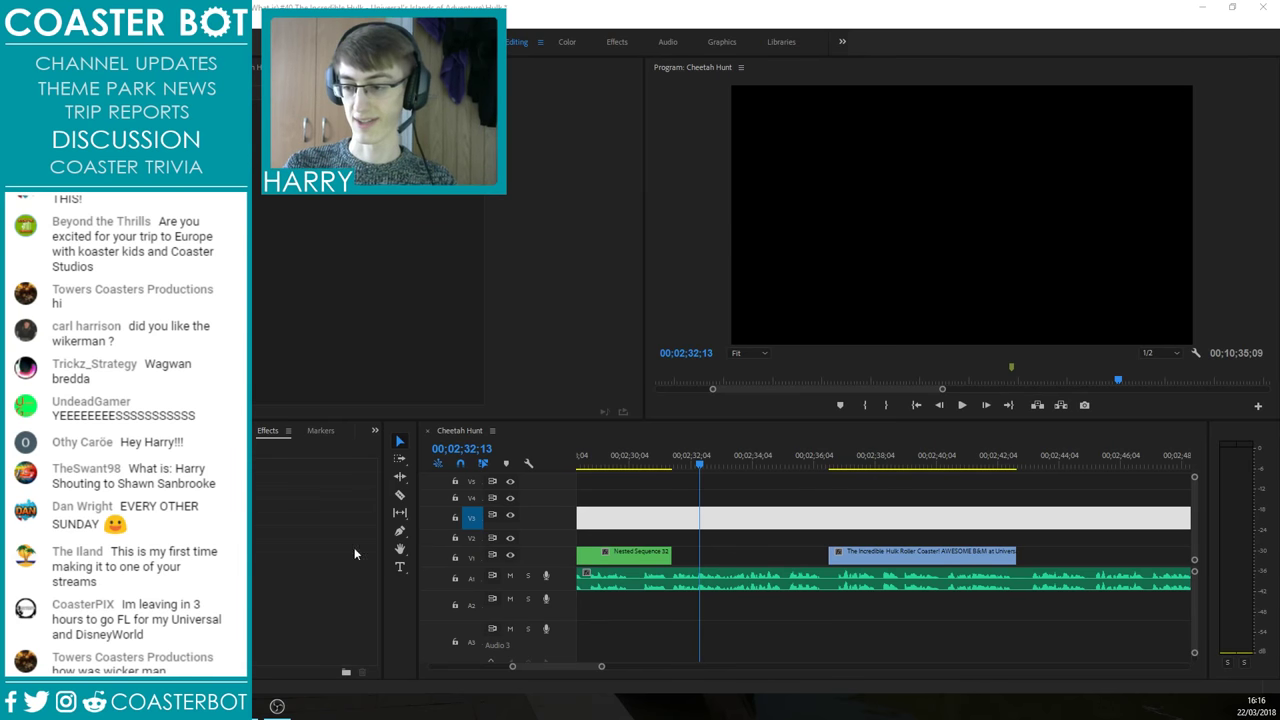
Step: Play the timeline across the gap after the nested sequence on V1 and park the playhead near 00;02;31;18
drag(677, 464, 667, 468)
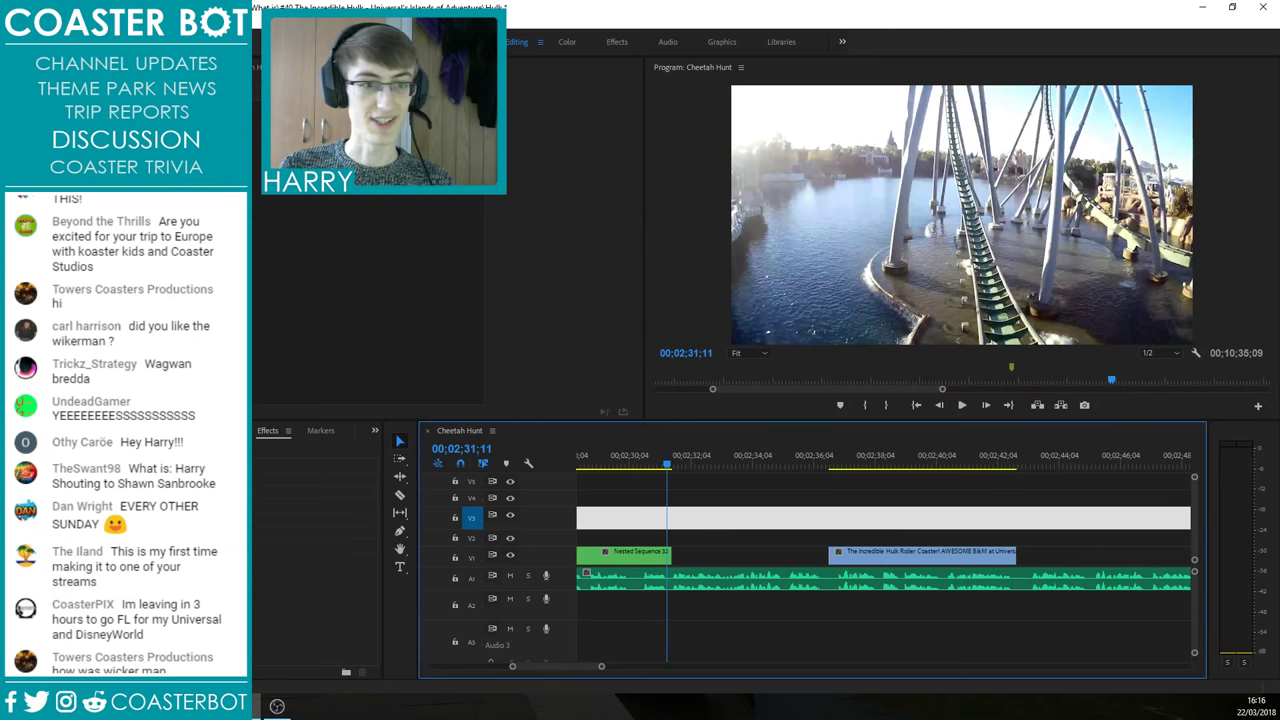
key(alt+Tab)
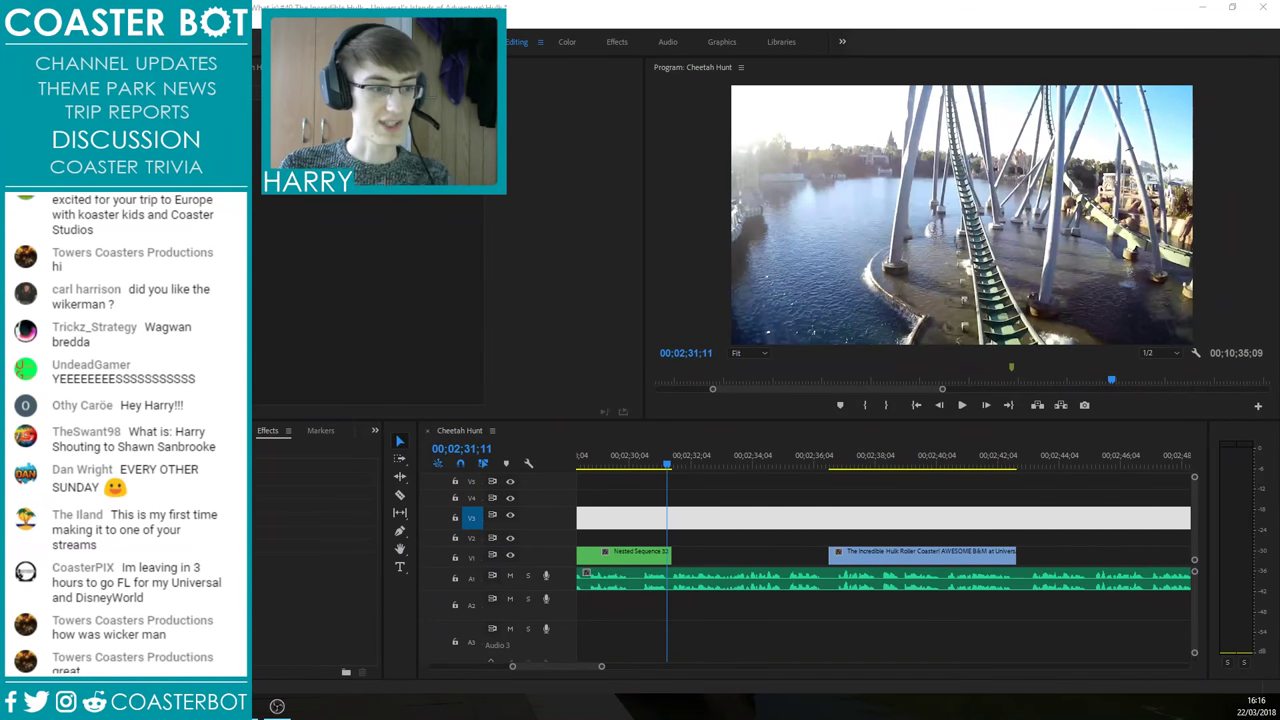
click(665, 466)
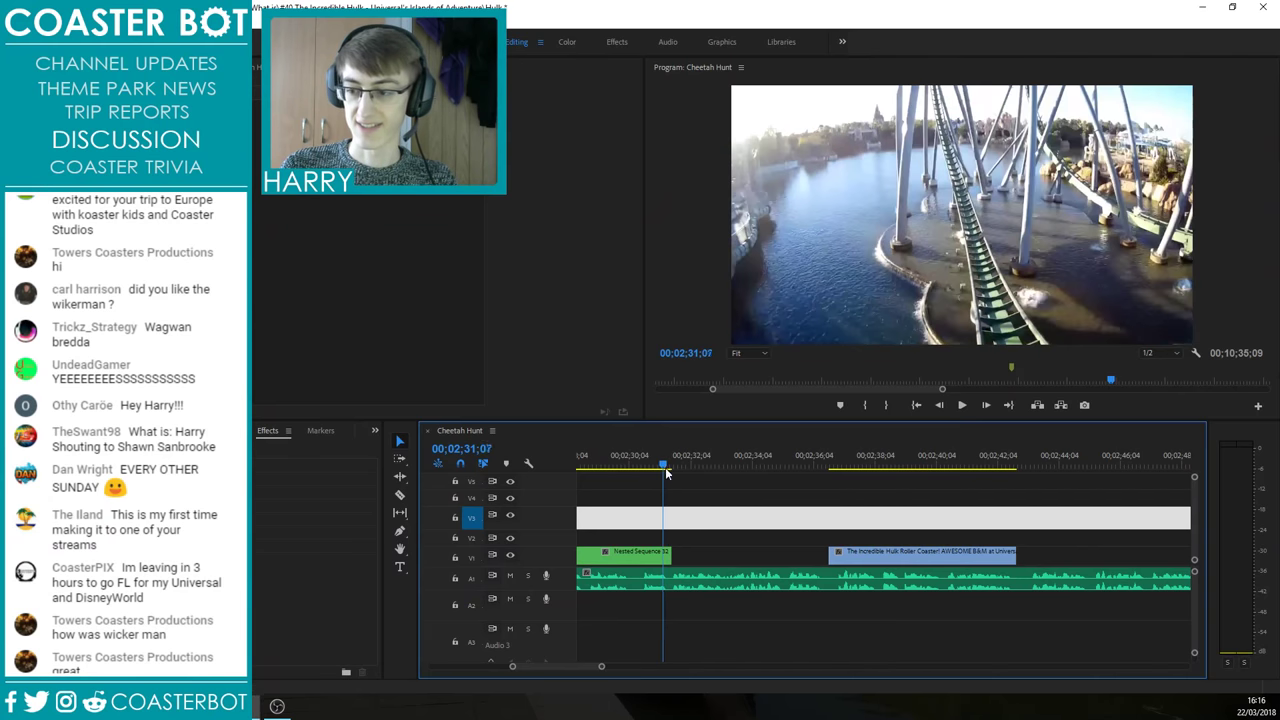
key(space)
scroll(701, 592, up, 2)
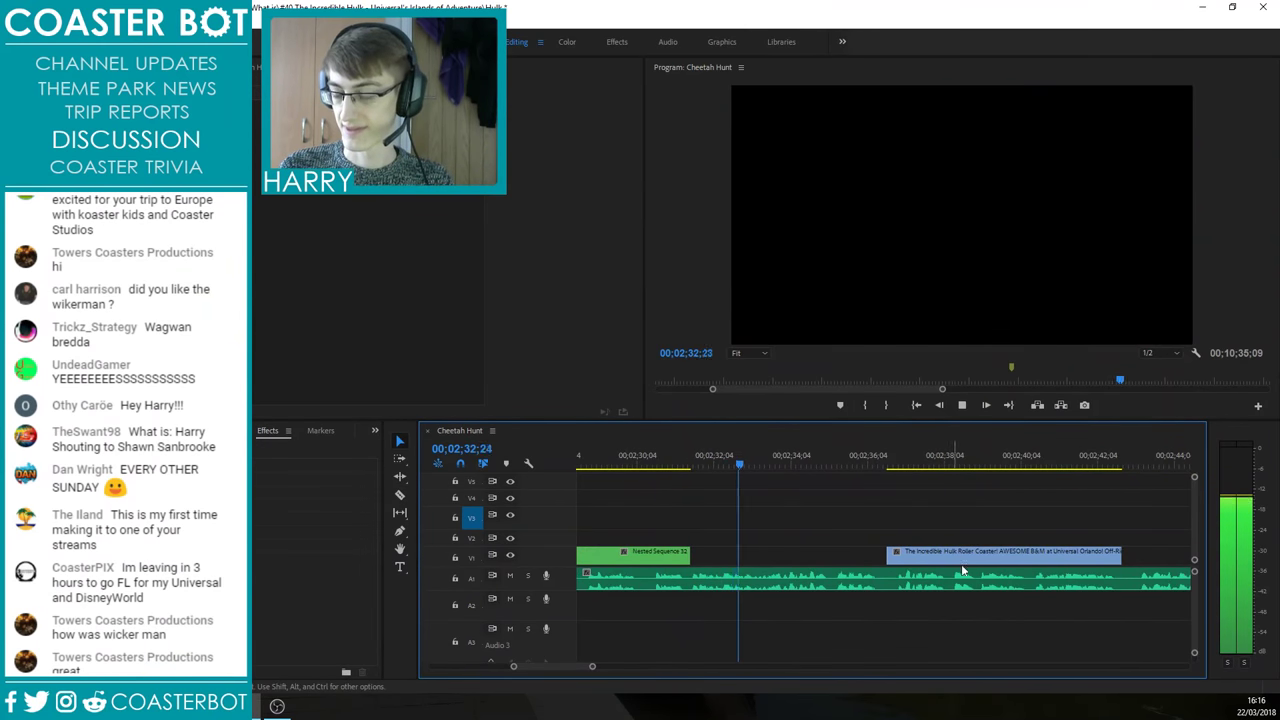
key(minus)
key(minus)
scroll(806, 530, up, 2)
scroll(700, 550, up, 1)
scroll(763, 571, up, 1)
drag(788, 461, 631, 464)
key(space)
Step: Find the Incredible Hulk off-ride footage in the project bin and open it in the source monitor
click(40, 431)
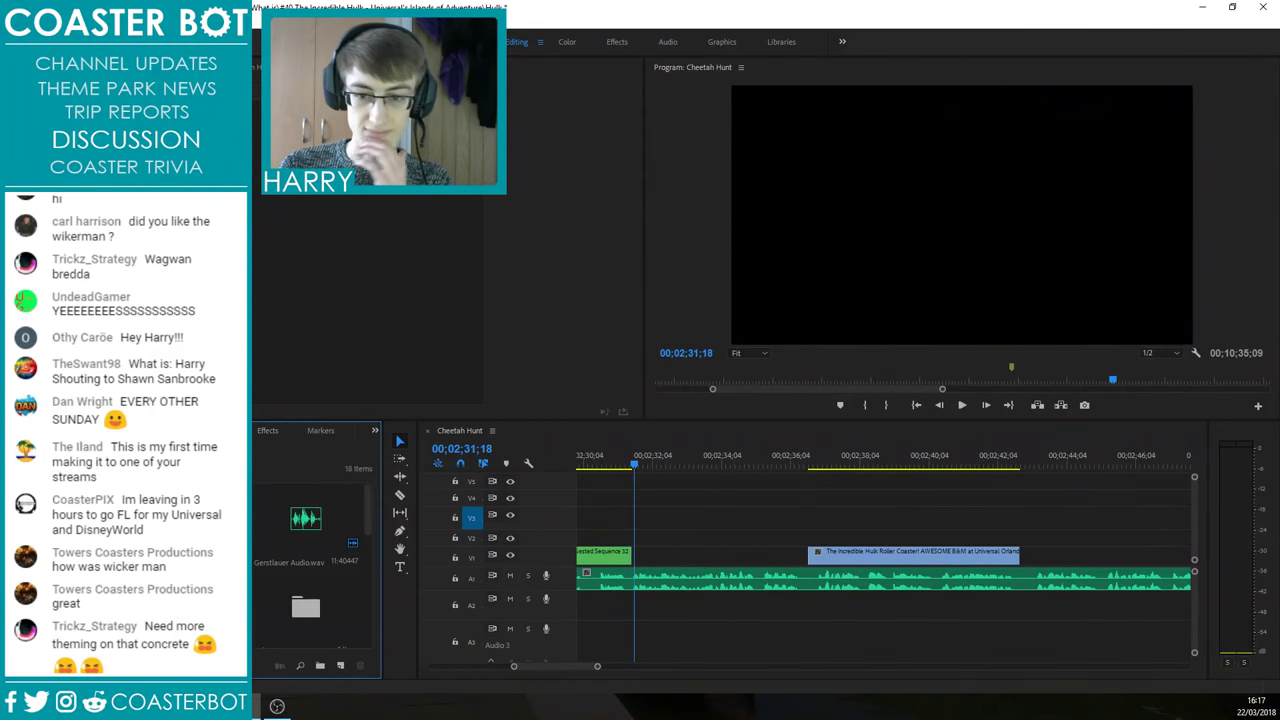
scroll(310, 565, down, 1)
scroll(306, 580, down, 1)
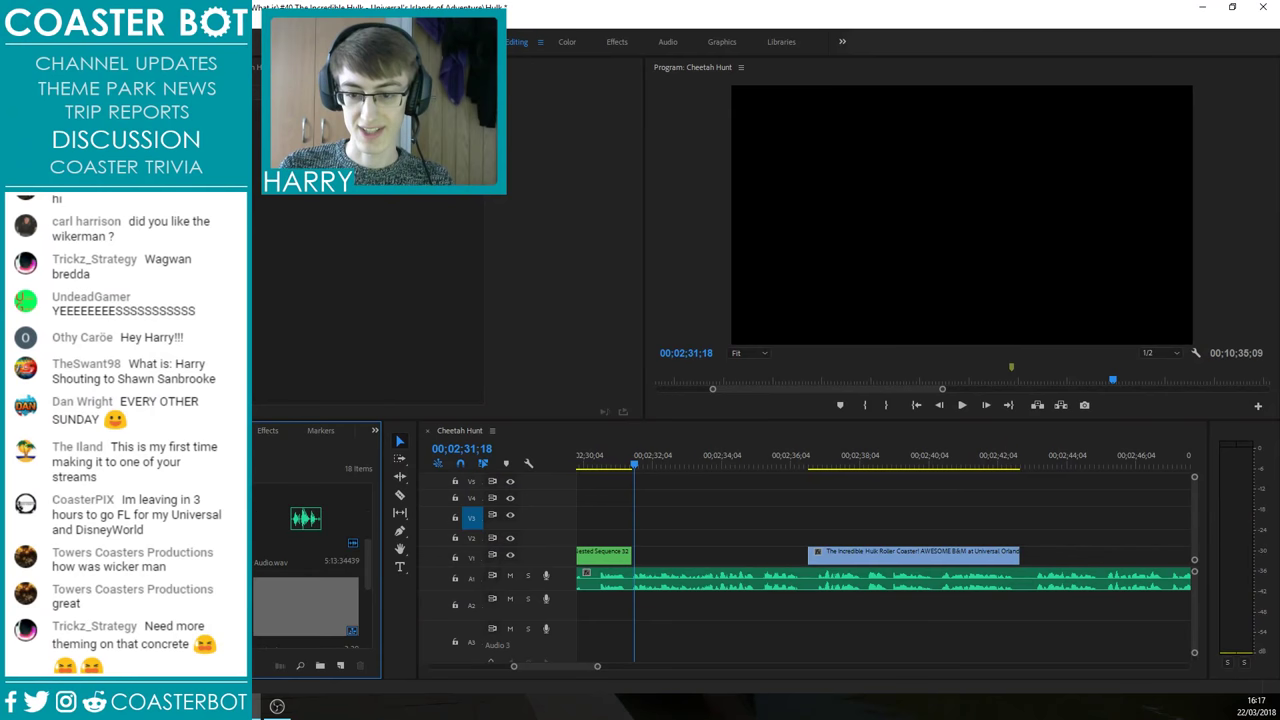
double_click(306, 606)
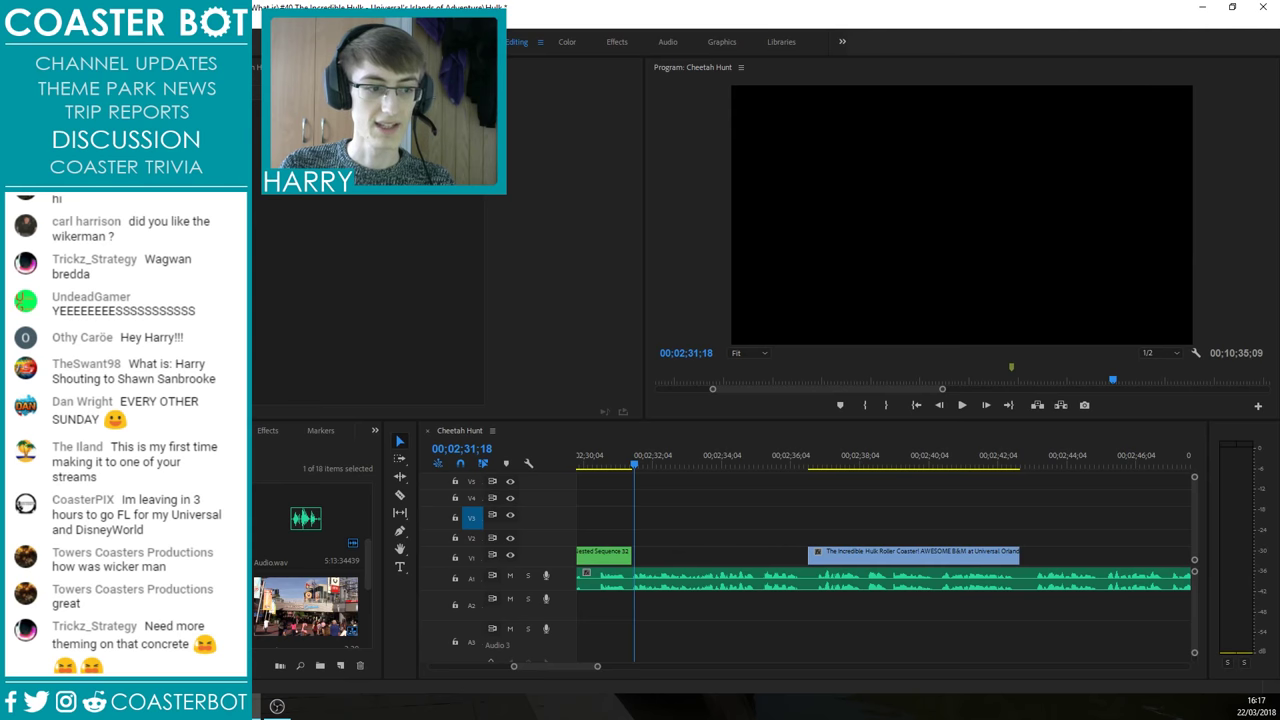
Step: Mark a launch shot of about 4 seconds in the Hulk source footage and place it on V2 at 00;02;31;18
drag(331, 379, 248, 379)
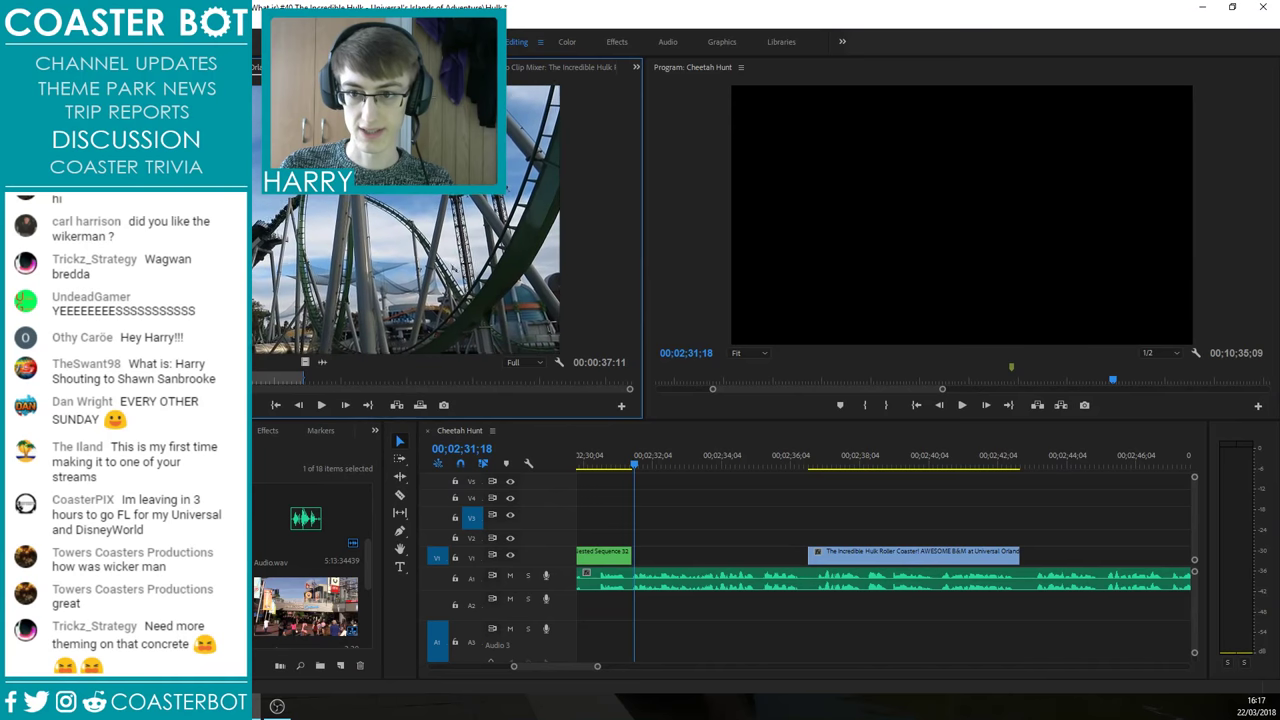
key(space)
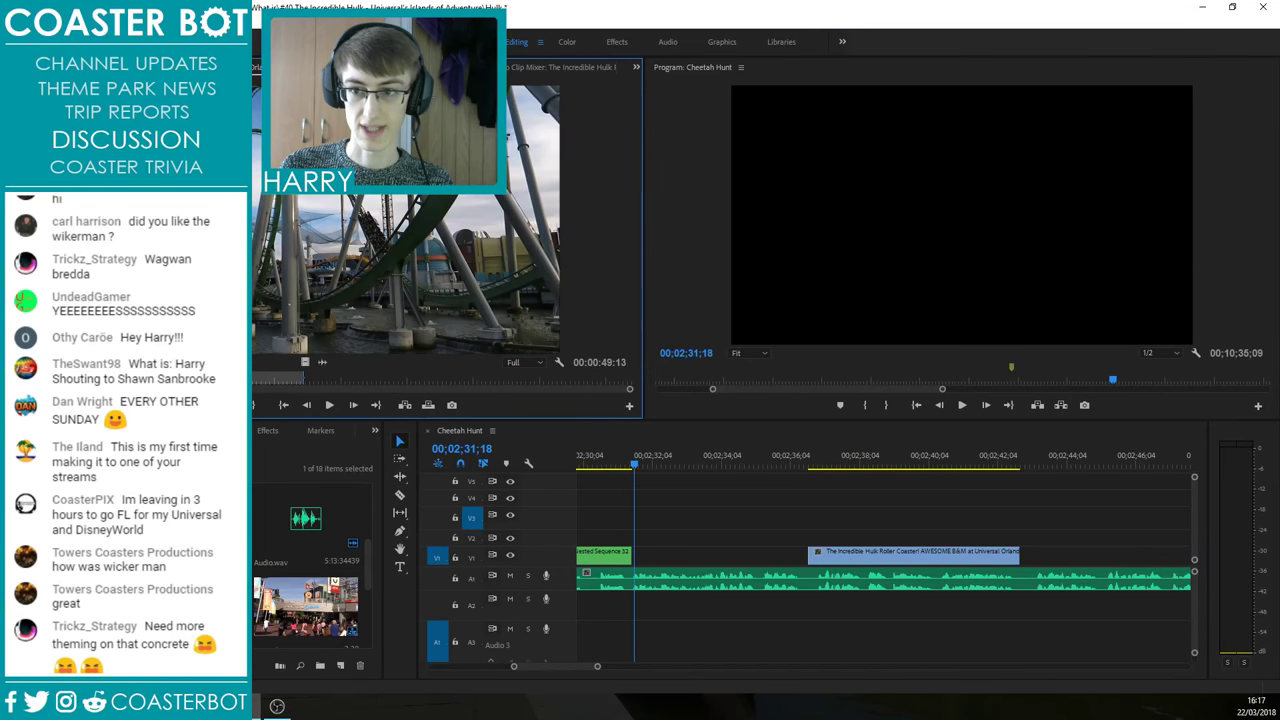
key(o)
drag(300, 363, 660, 535)
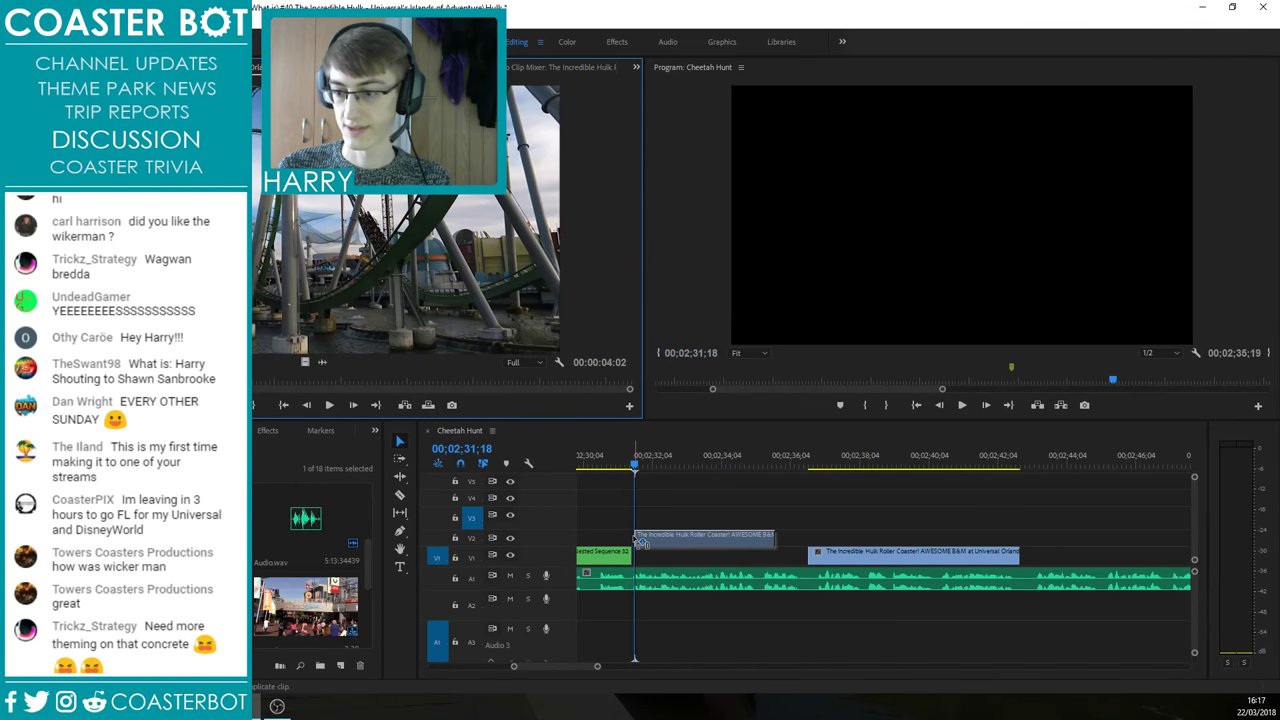
Step: Play back the join between the nested sequence and the new Hulk clip on V2 to check its timing against the voice-over
key(space)
scroll(684, 564, up, 4)
scroll(650, 546, down, 4)
scroll(644, 544, up, 3)
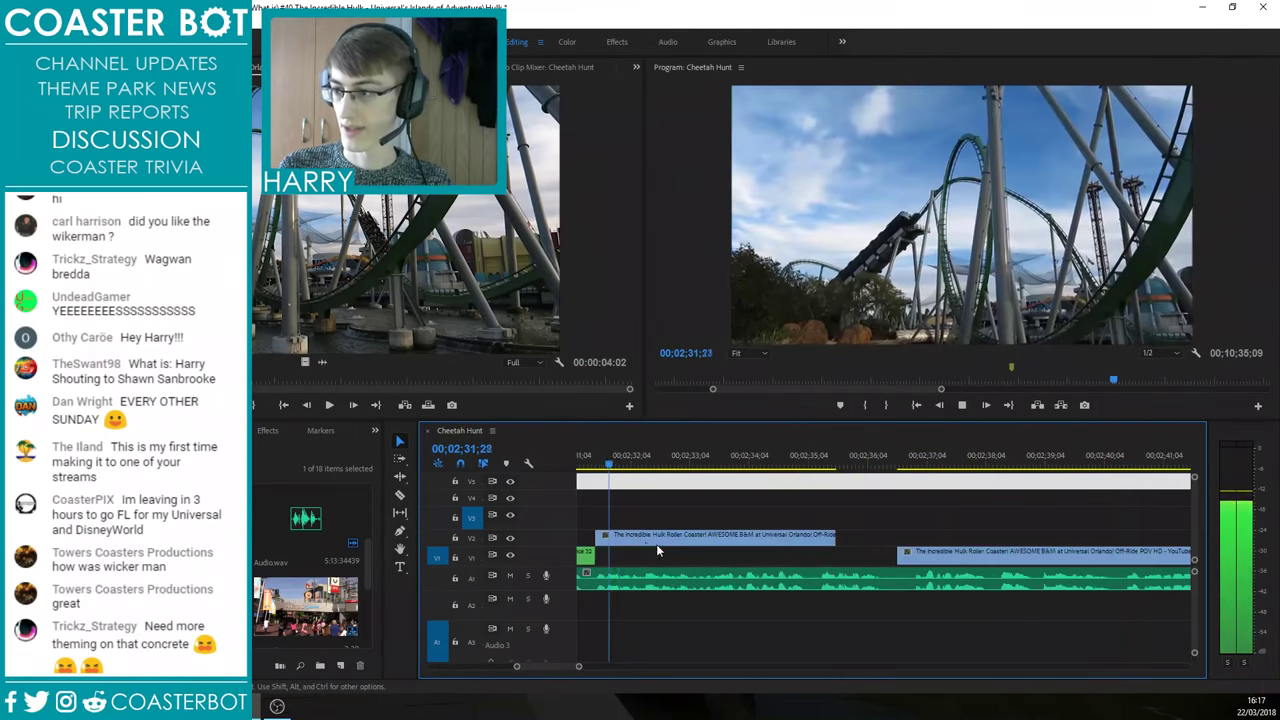
scroll(690, 505, down, 2)
click(646, 464)
key(space)
scroll(697, 595, up, 2)
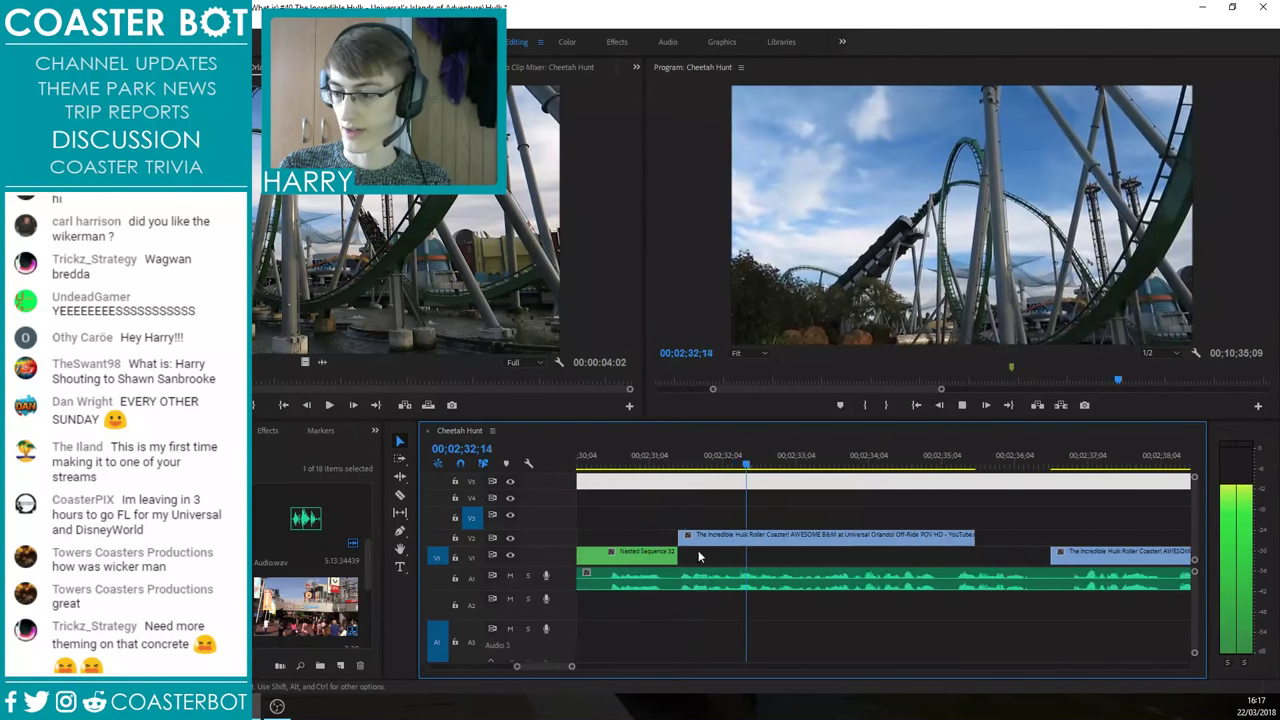
click(714, 521)
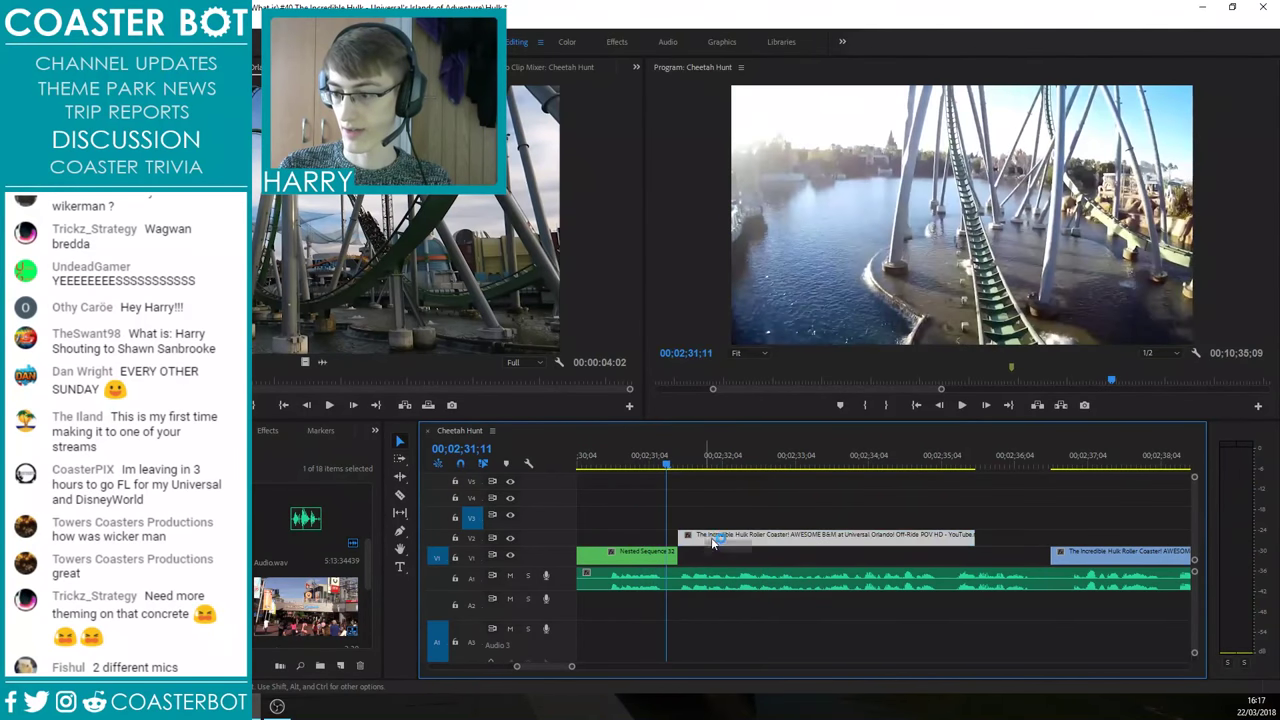
scroll(730, 528, down, 2)
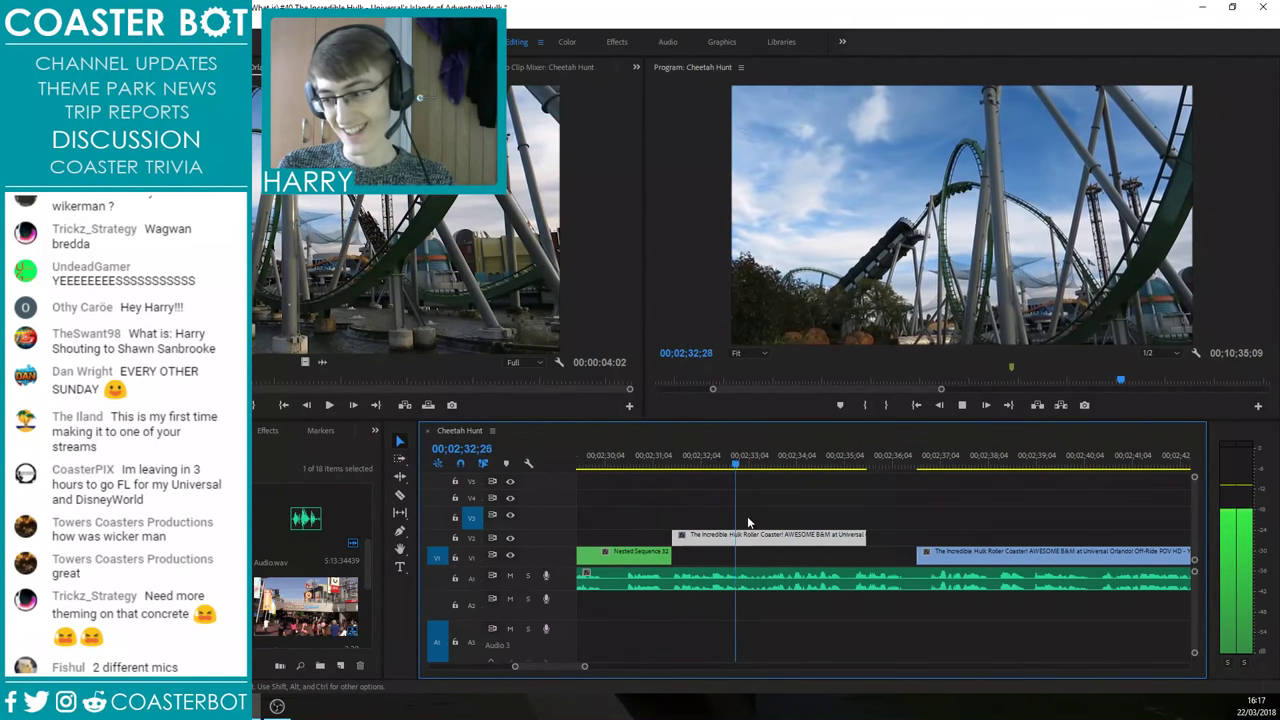
key(space)
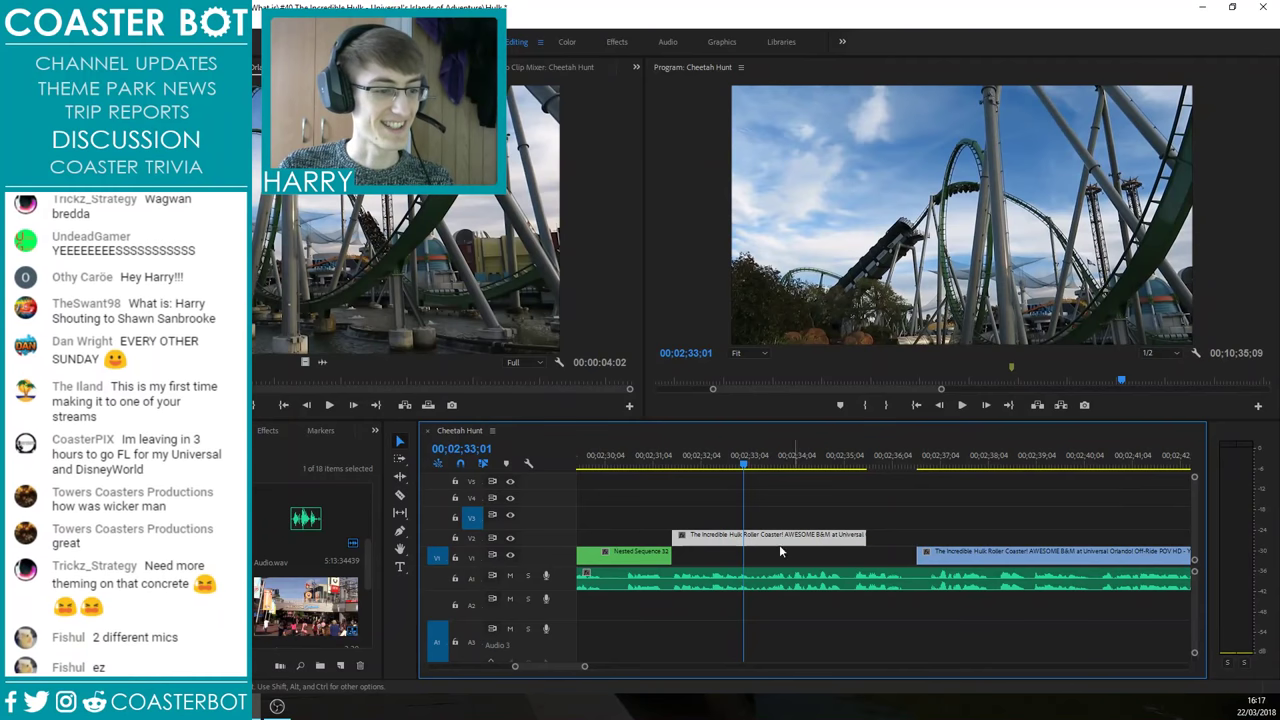
scroll(753, 588, down, 1)
scroll(753, 588, down, 3)
scroll(897, 606, up, 4)
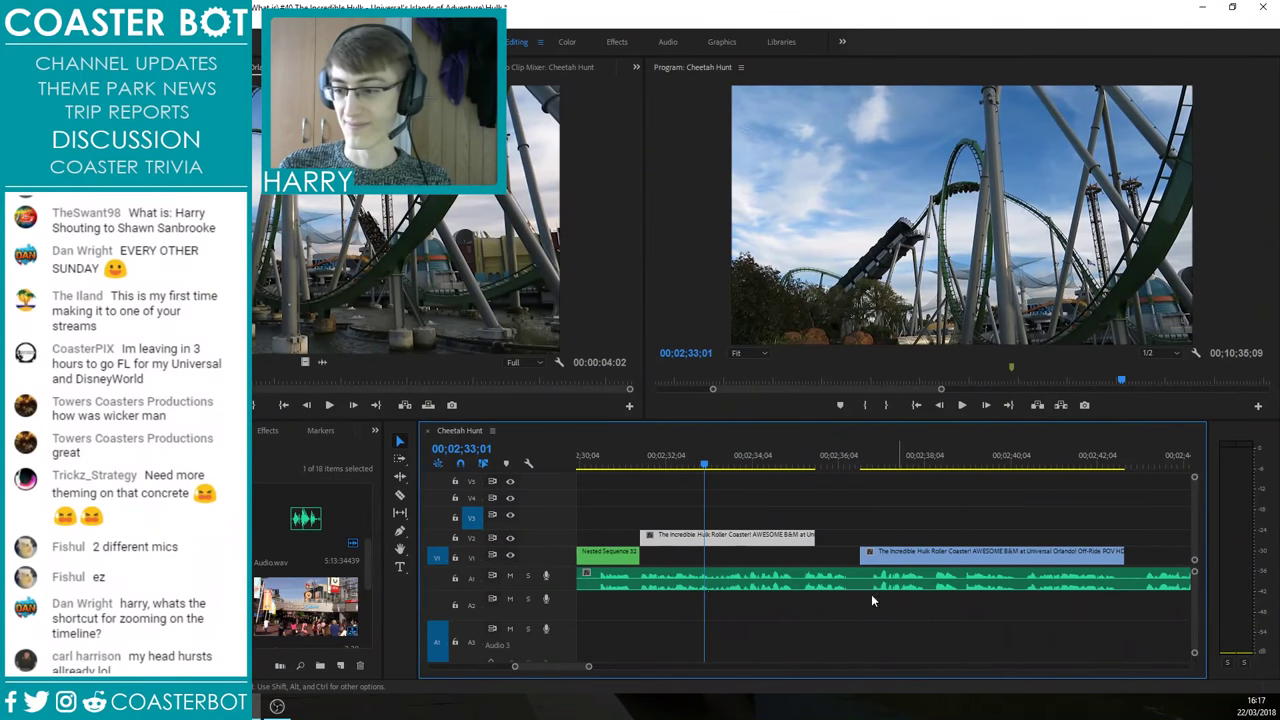
scroll(868, 594, down, 3)
scroll(757, 580, up, 3)
drag(620, 473, 665, 525)
scroll(743, 556, up, 2)
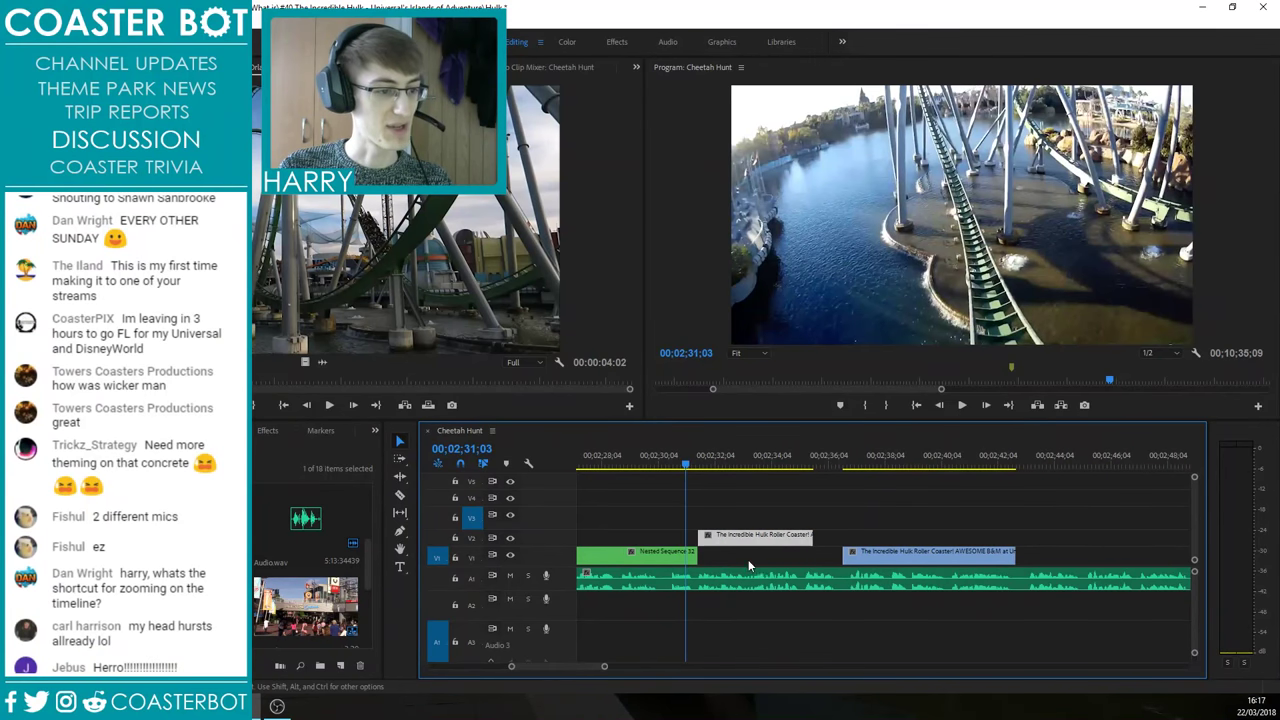
scroll(660, 525, up, 3)
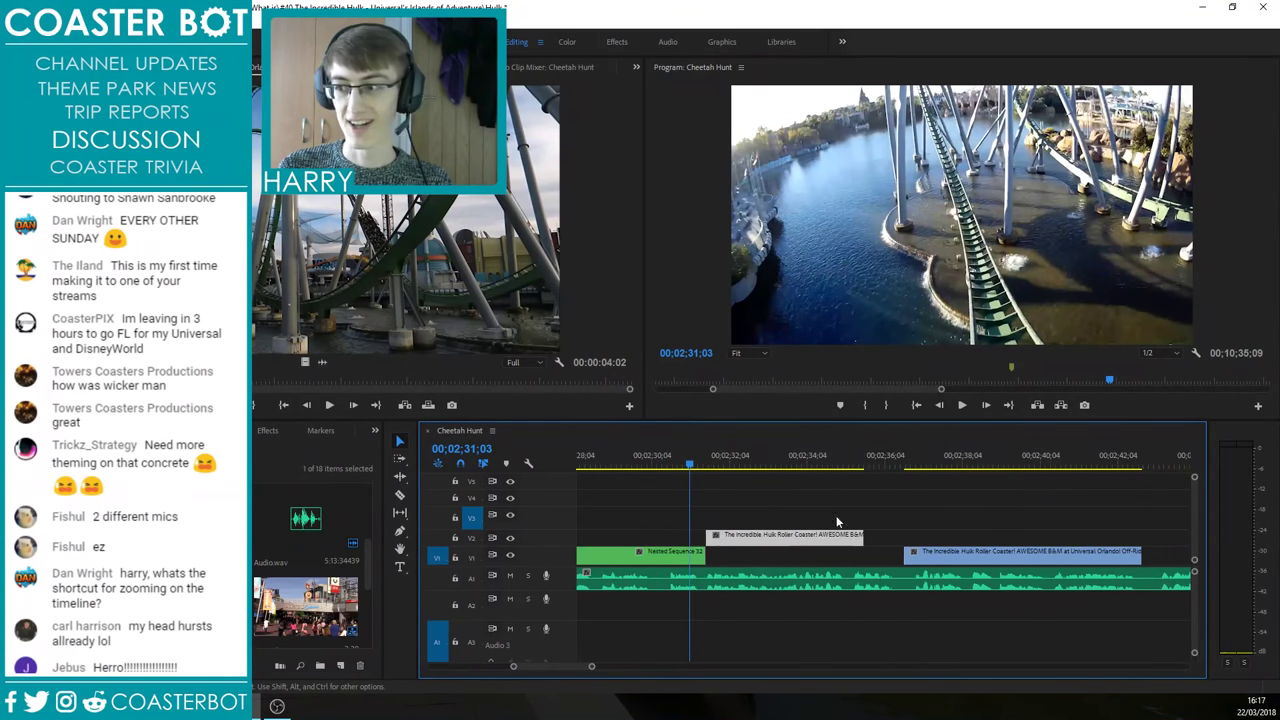
scroll(618, 508, up, 3)
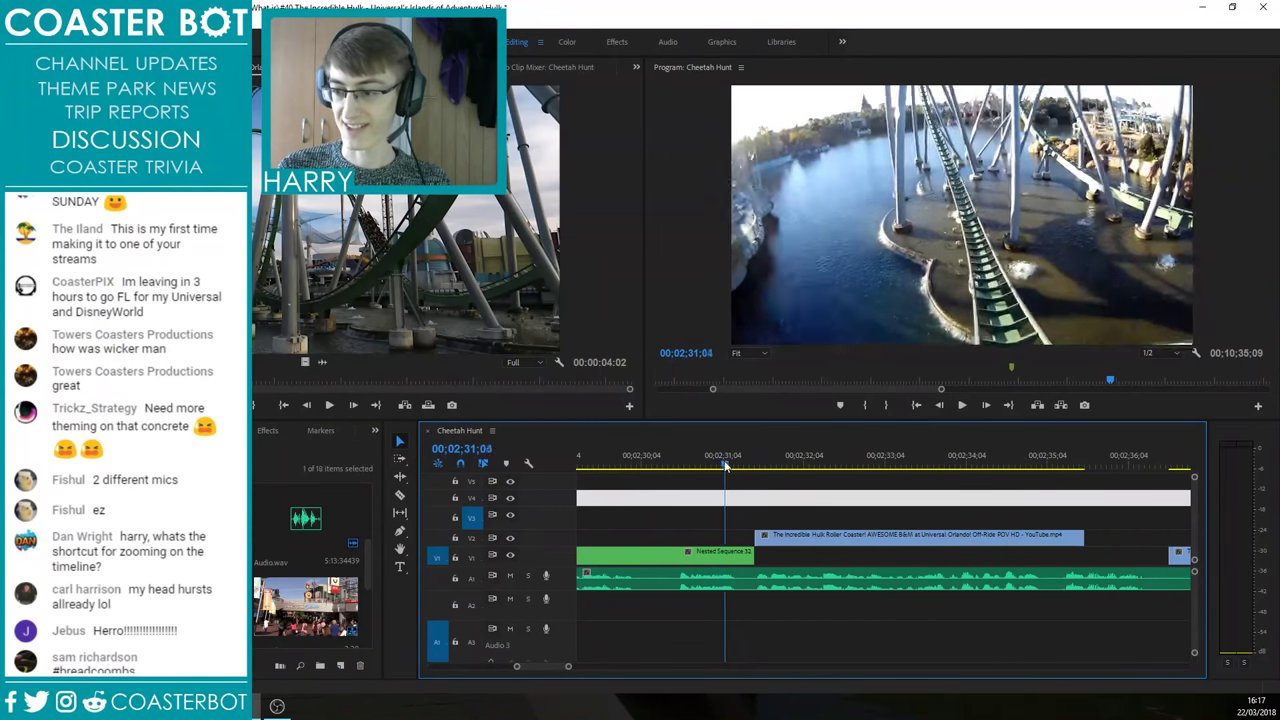
Step: Fine-tune the new Hulk clip on V2 so it starts right at the end of the nested sequence, and replay the cut
click(640, 466)
drag(640, 468, 733, 497)
mouse_move(785, 541)
mouse_down()
mouse_move(801, 541)
mouse_move(764, 530)
mouse_up()
key(ctrl+z)
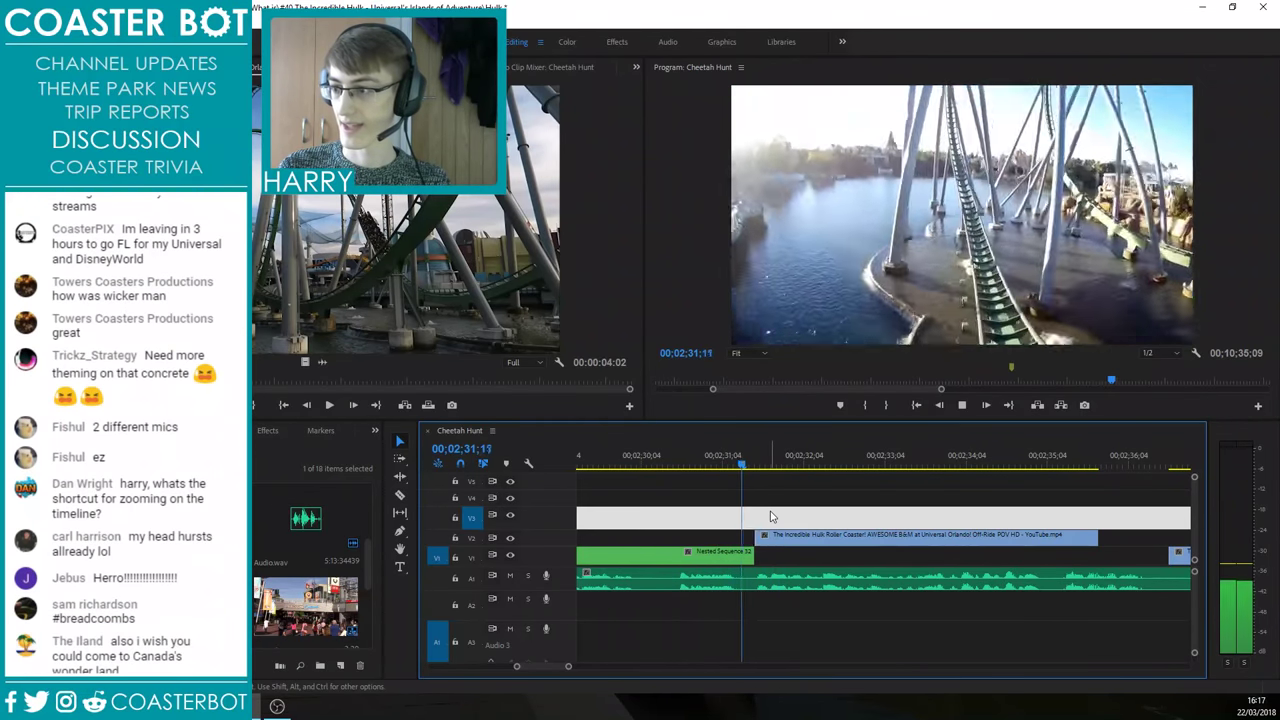
click(757, 466)
mouse_move(757, 466)
mouse_down()
mouse_move(785, 474)
mouse_move(757, 470)
mouse_up()
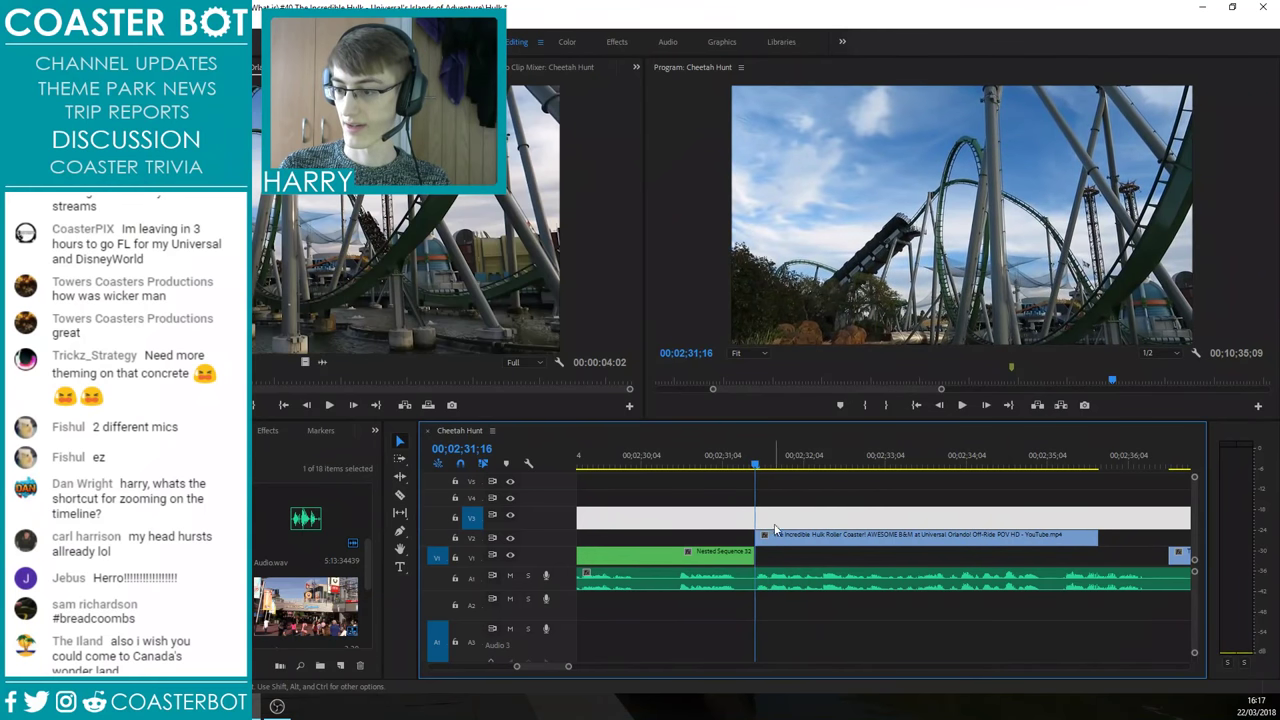
key(space)
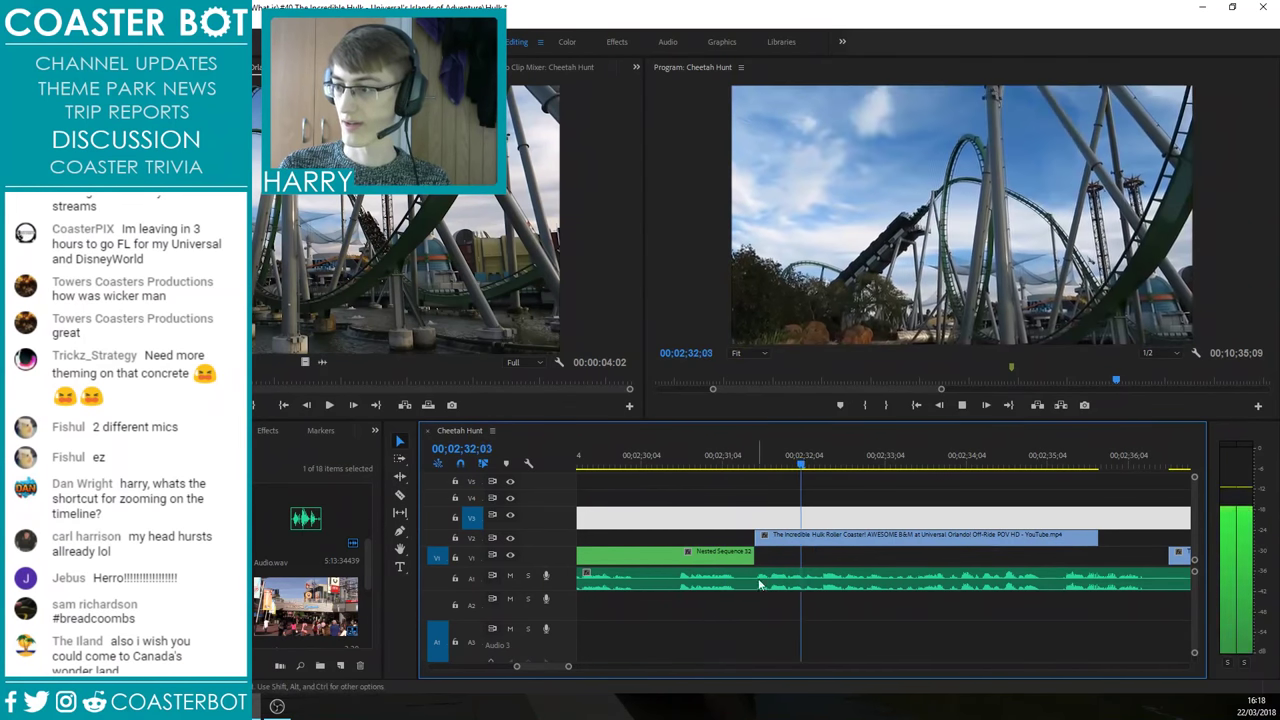
Step: Move the new Hulk clip from V2 down to V1 directly after the nested sequence and play the result
click(779, 472)
drag(780, 535, 778, 560)
click(717, 464)
key(space)
scroll(783, 595, down, 3)
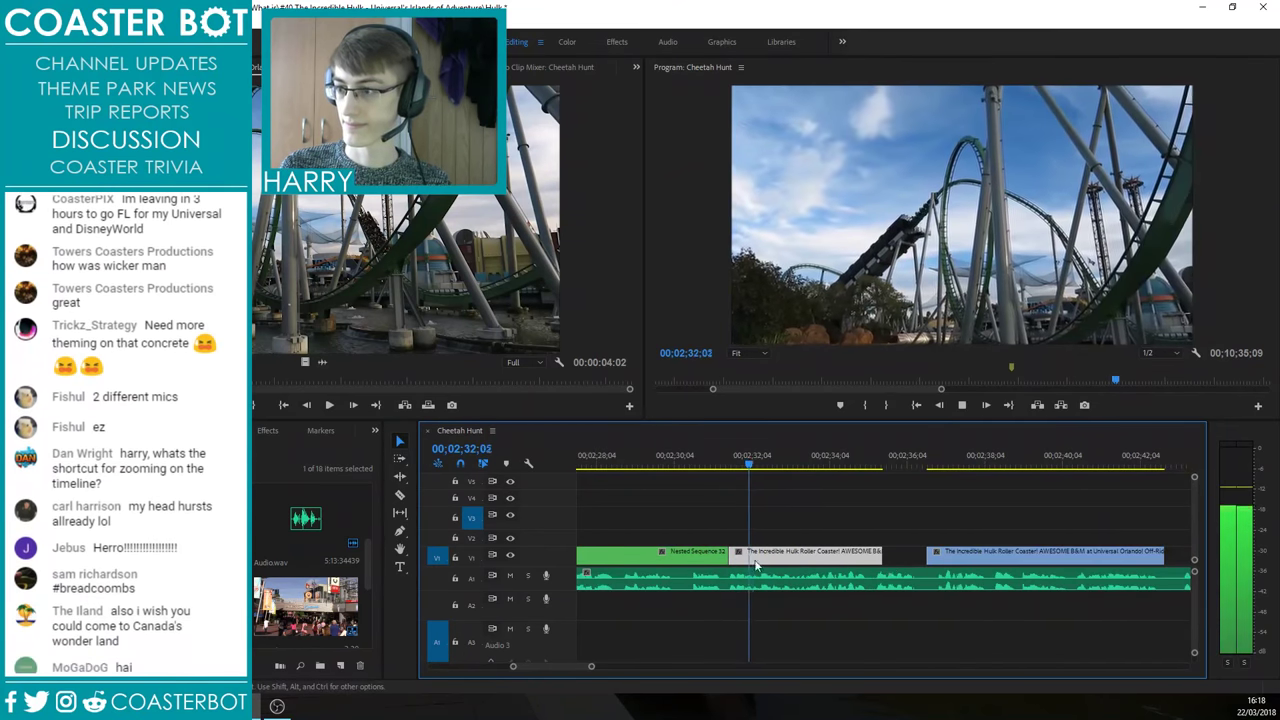
scroll(900, 540, up, 2)
scroll(820, 545, down, 2)
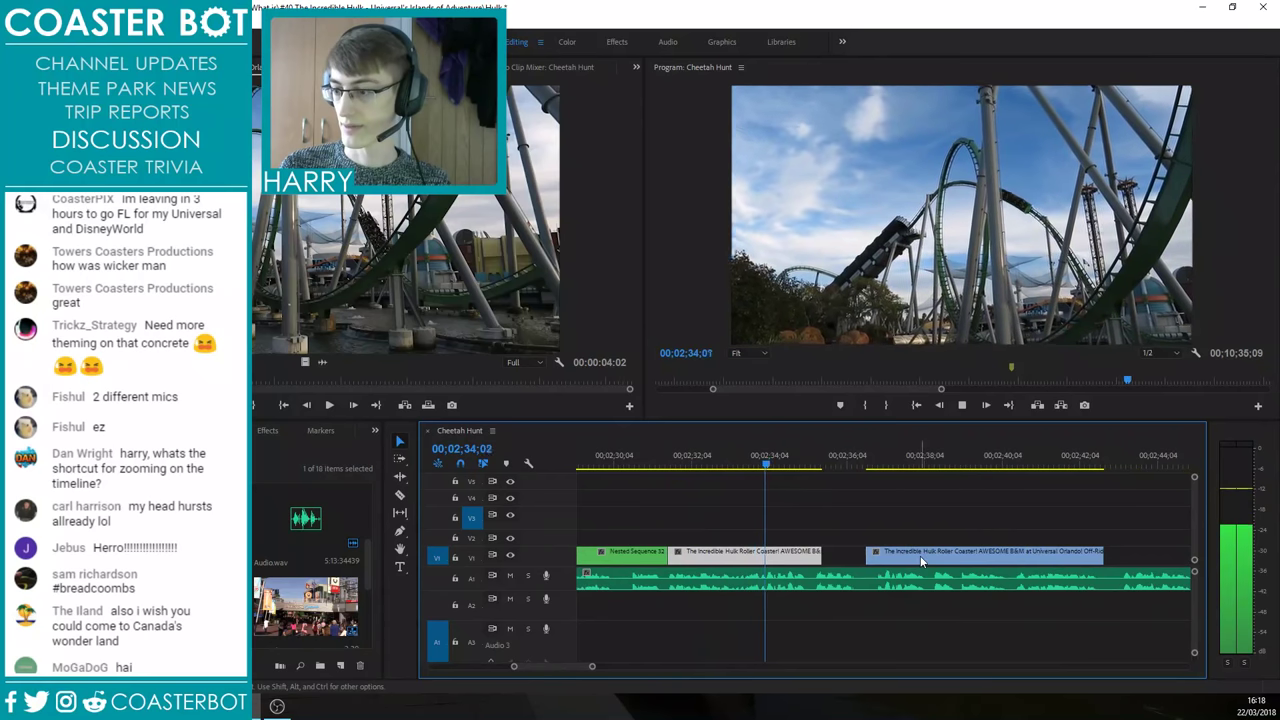
Step: Shift the following Hulk clip later onto V2 and extend the V1 clip's end to about 00;02;38;22
drag(940, 558, 1046, 540)
drag(825, 554, 948, 556)
scroll(860, 560, down, 2)
scroll(910, 508, up, 3)
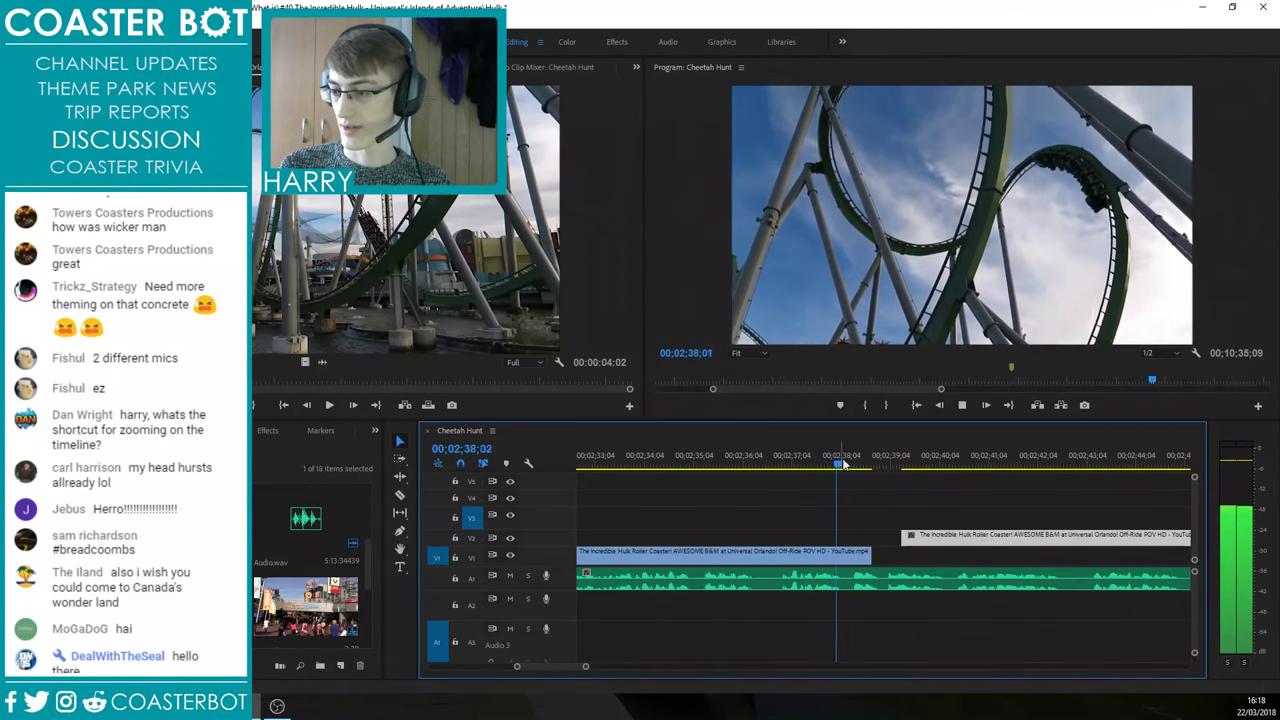
key(space)
scroll(877, 543, down, 2)
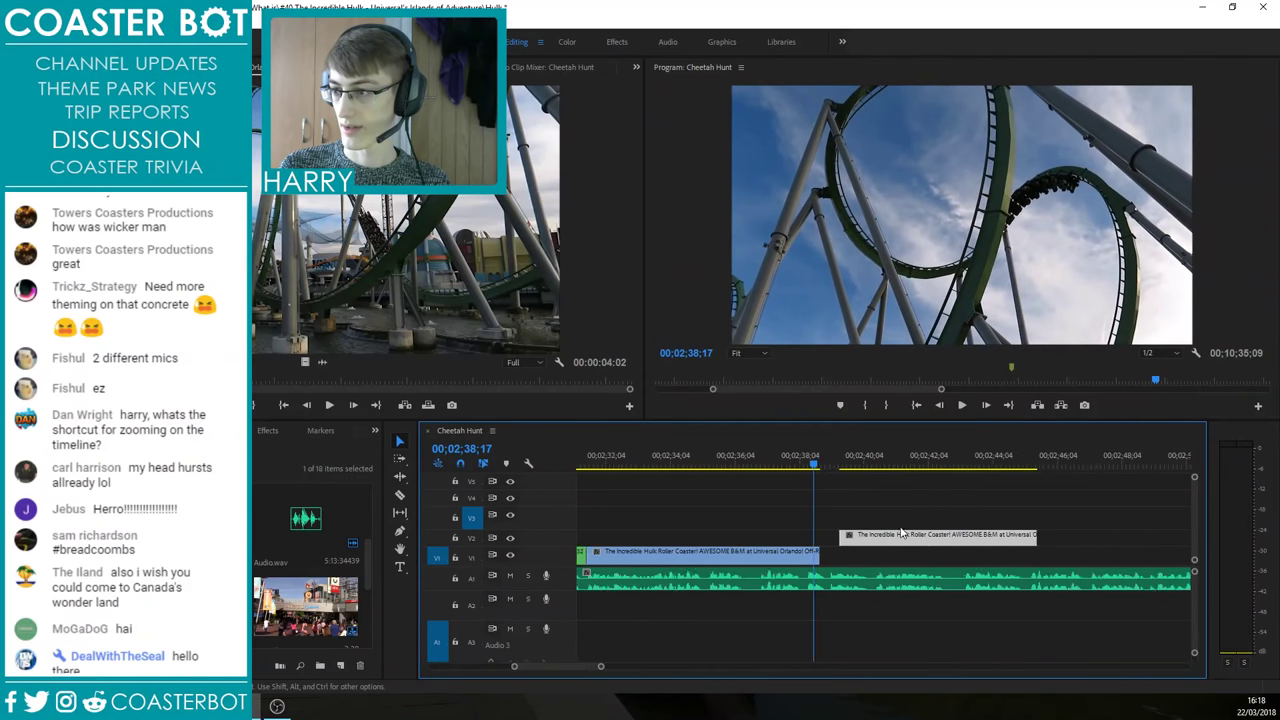
drag(862, 463, 980, 466)
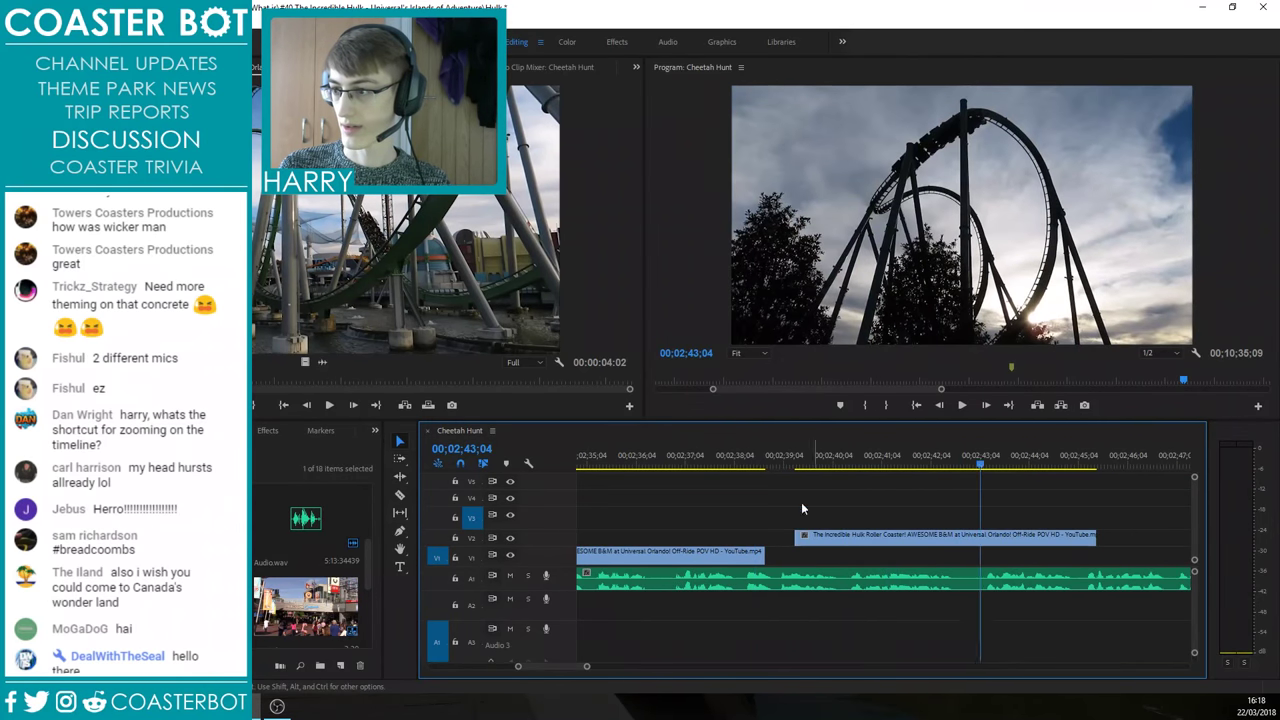
Step: Move the V2 clip out to about 00;02;47;20 and extend the V1 Hulk clip's end to about 00;02;43;12
key(minus)
drag(841, 540, 1056, 538)
drag(877, 462, 695, 466)
key(space)
drag(765, 553, 886, 551)
click(863, 519)
scroll(869, 537, down, 3)
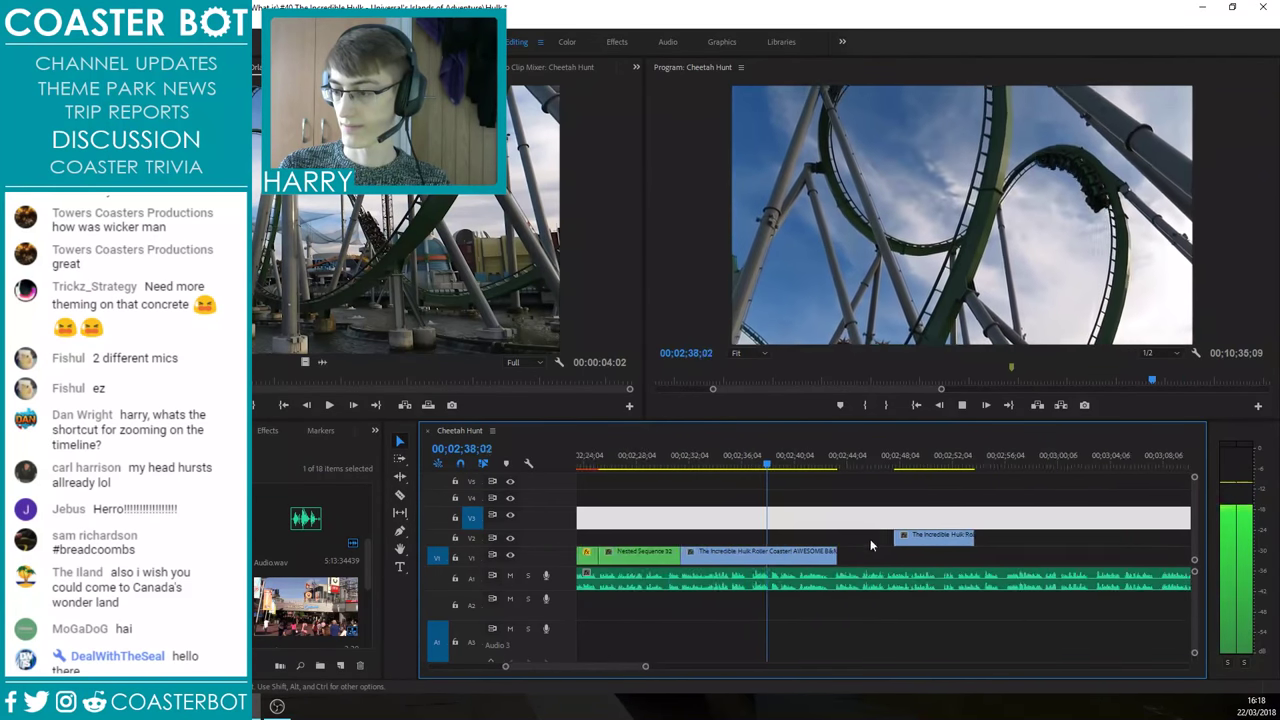
scroll(868, 537, up, 2)
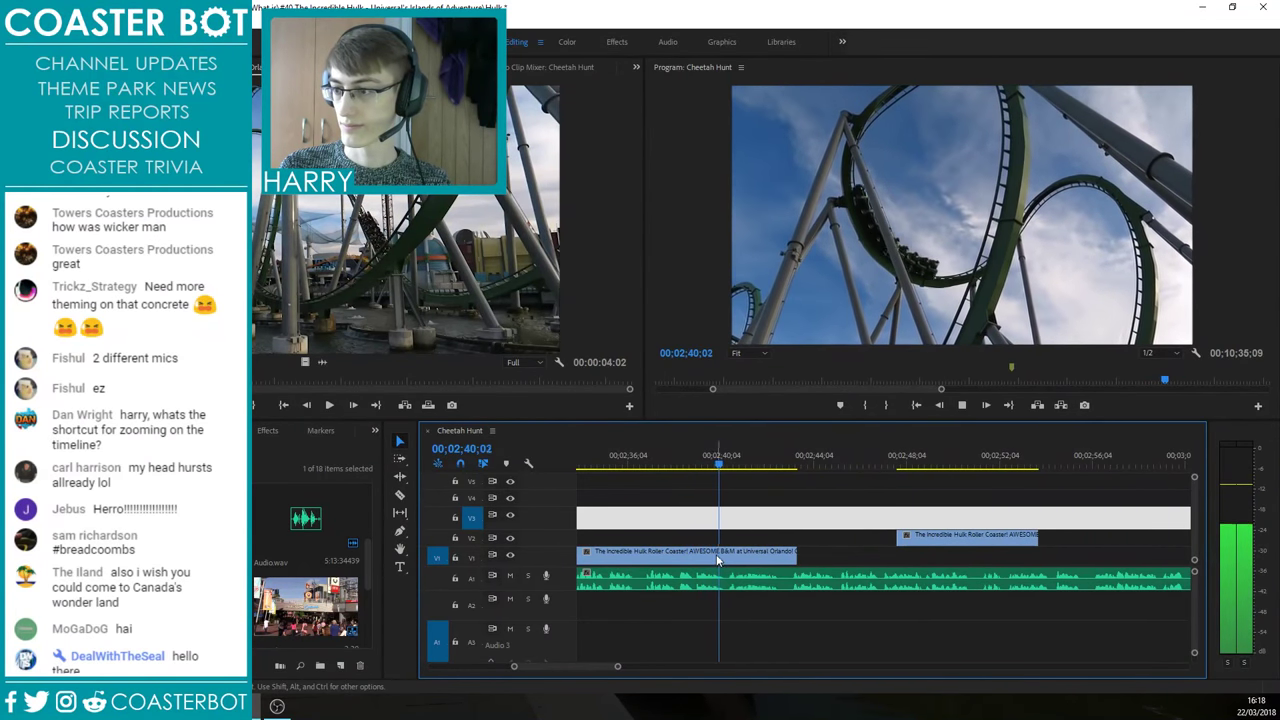
key(equal)
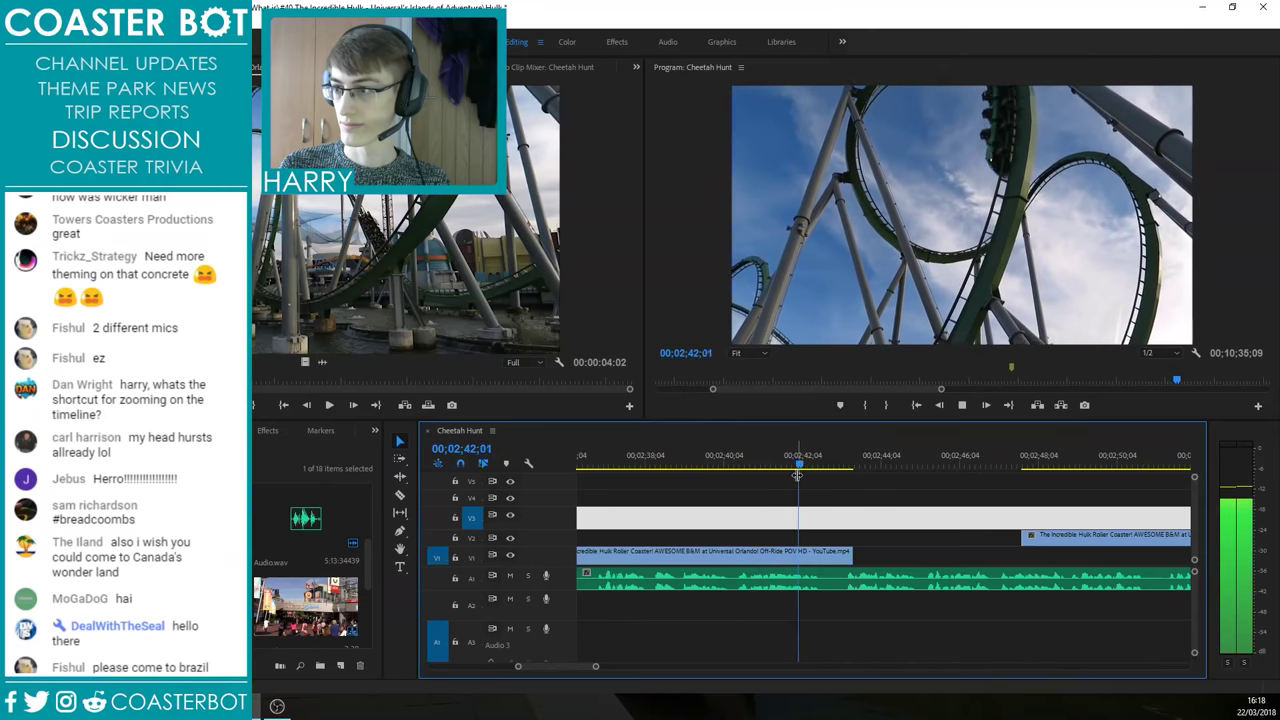
Step: Move the silhouetted-loop clip on V2 back over the end of the V1 clip and trim about one second off its start
click(769, 461)
drag(769, 461, 645, 466)
click(652, 460)
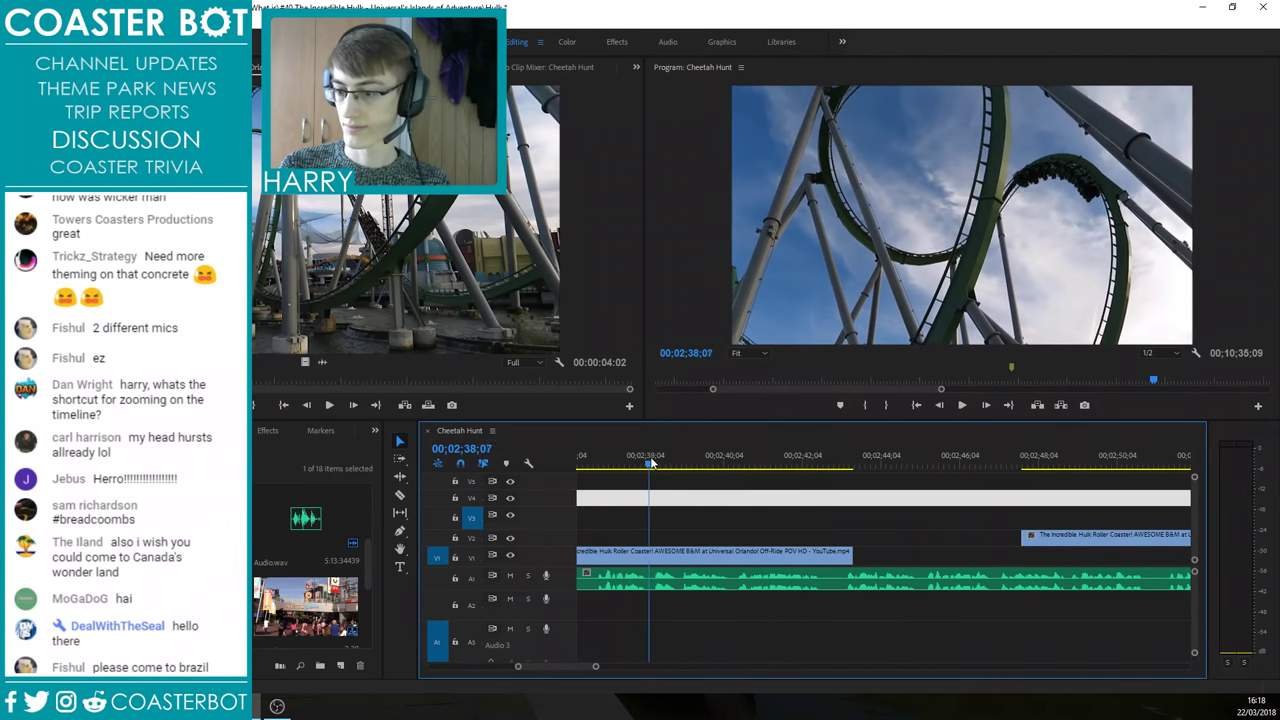
drag(1045, 538, 676, 537)
key(space)
key(space)
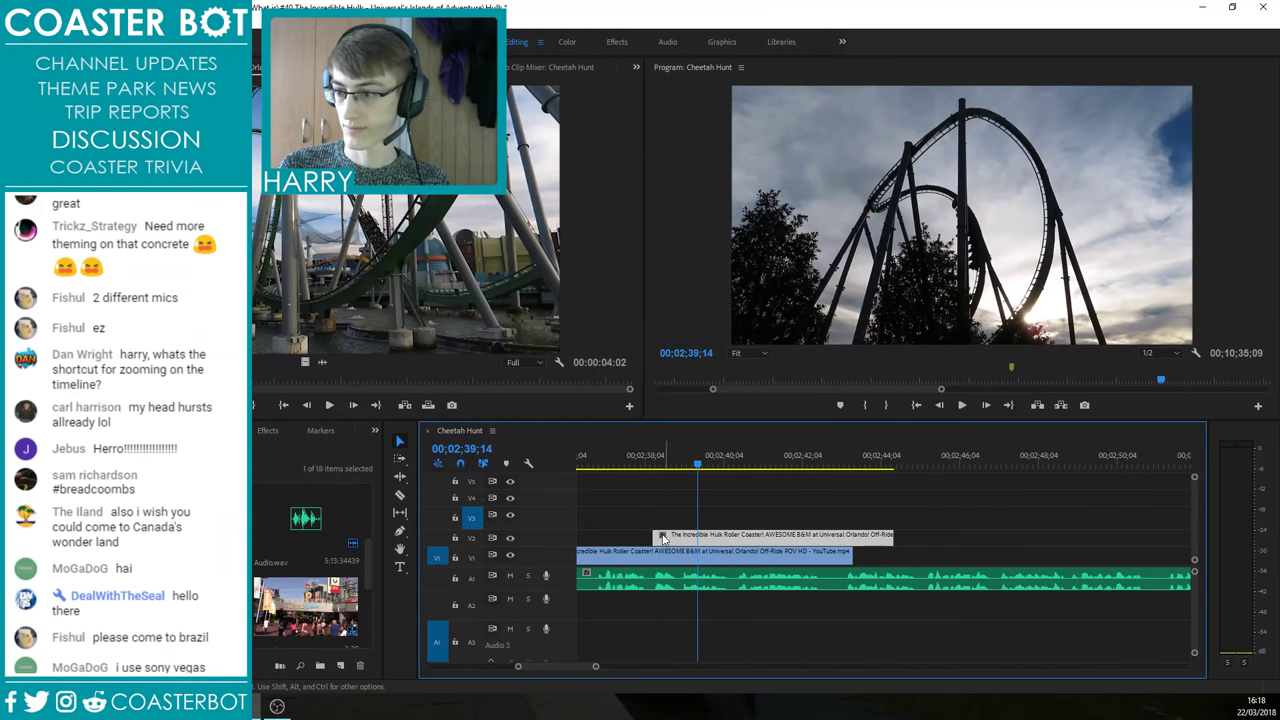
mouse_move(660, 537)
mouse_down()
mouse_move(699, 537)
mouse_move(677, 541)
mouse_up()
mouse_move(664, 453)
mouse_down()
mouse_move(639, 457)
mouse_move(649, 460)
mouse_up()
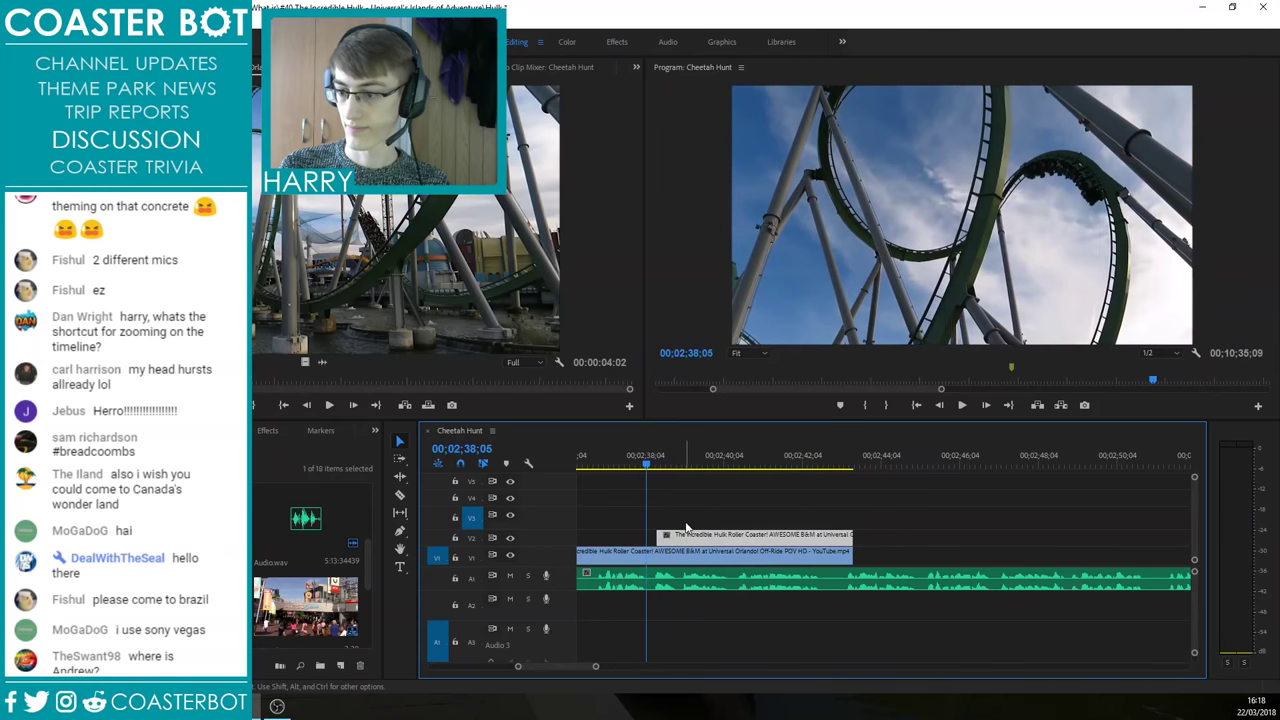
Step: Drop the silhouetted-loop clip onto V1 at about 00;02;38;09, overwriting the end of the first Hulk clip, and play the cut
key(Right)
key(Right)
key(Right)
drag(687, 542, 678, 552)
drag(645, 460, 615, 460)
key(space)
key(l)
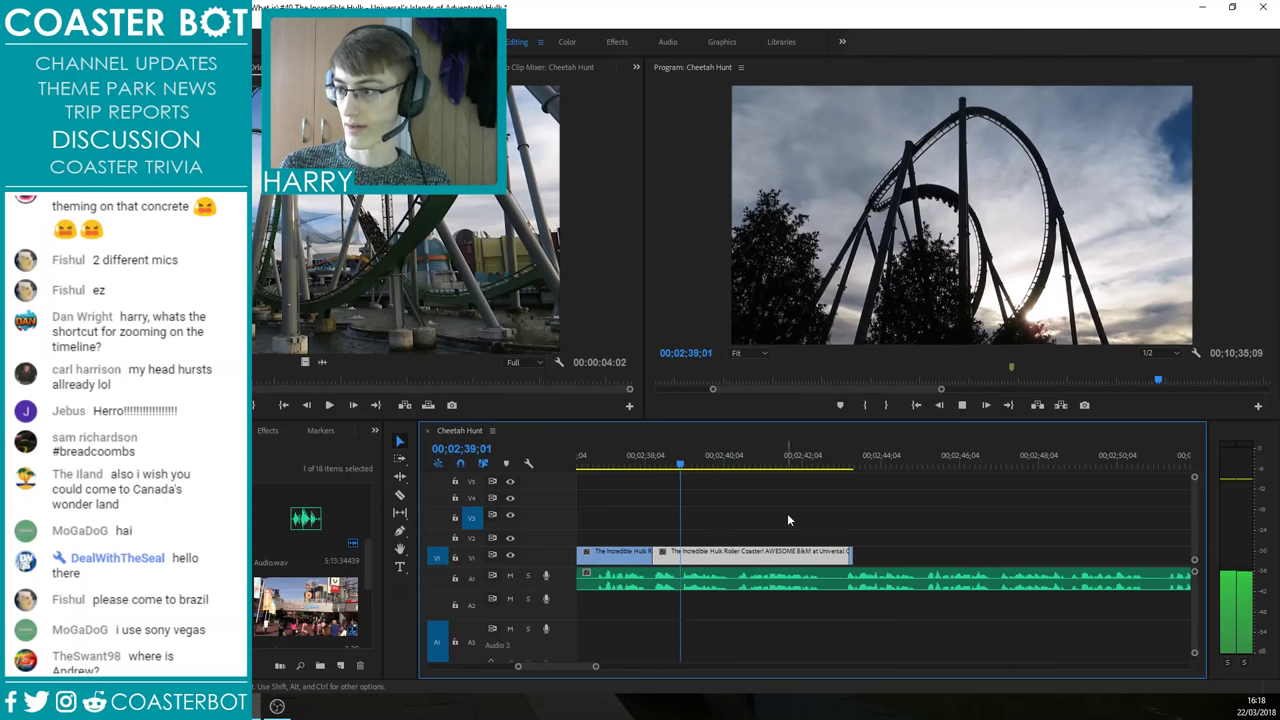
scroll(787, 513, down, 1)
scroll(835, 490, up, 1)
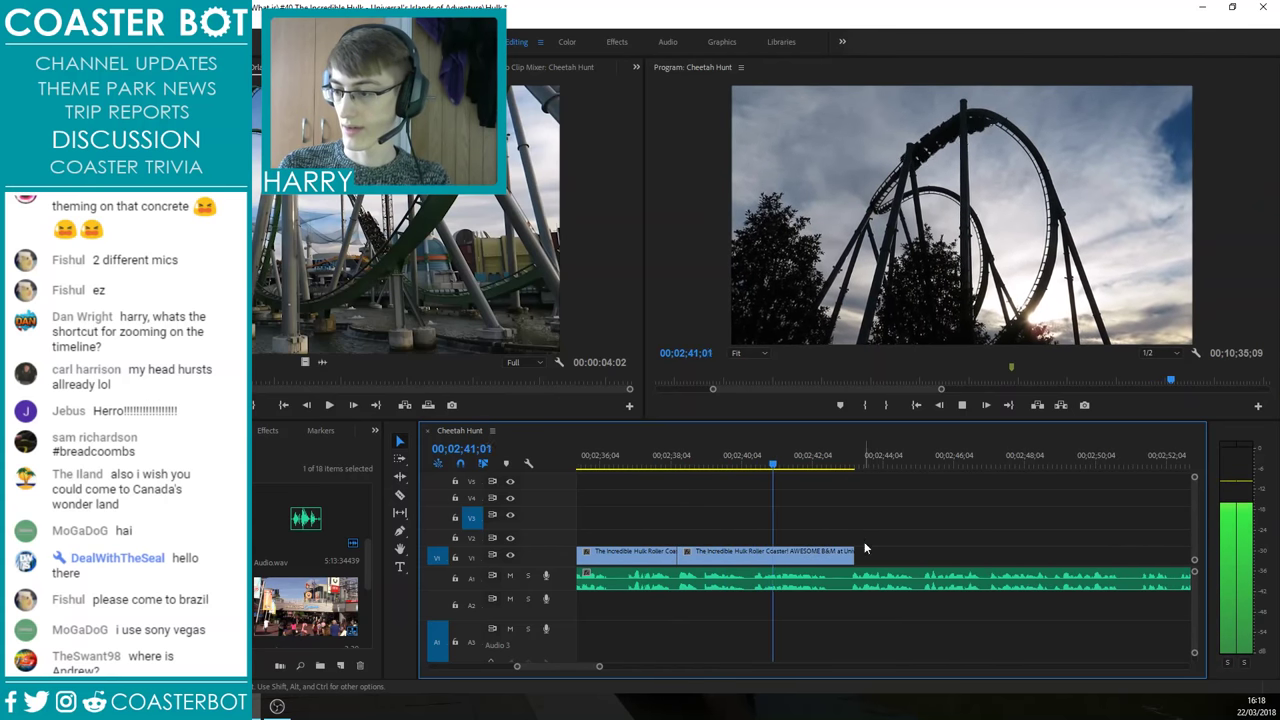
Step: Stop playback and lift the silhouetted-loop clip from V1 onto V2 so that it ends at about 00;02;43;07
key(k)
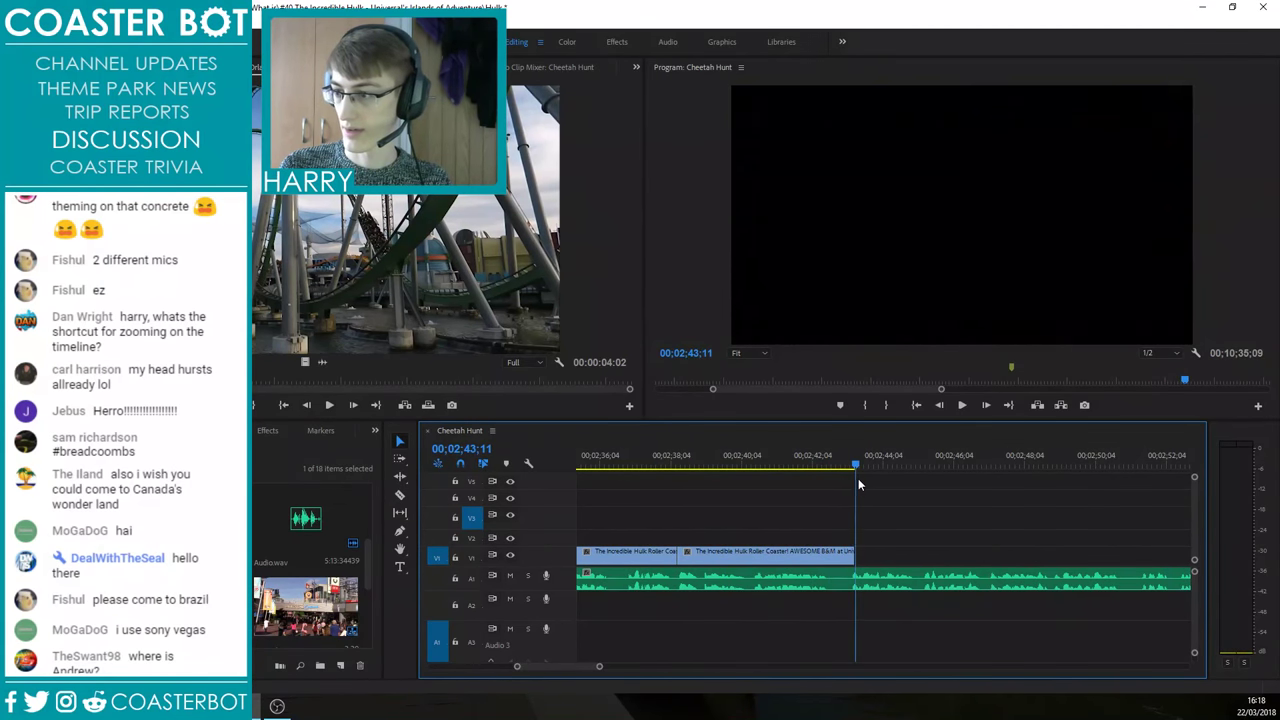
drag(827, 558, 762, 534)
key(Left)
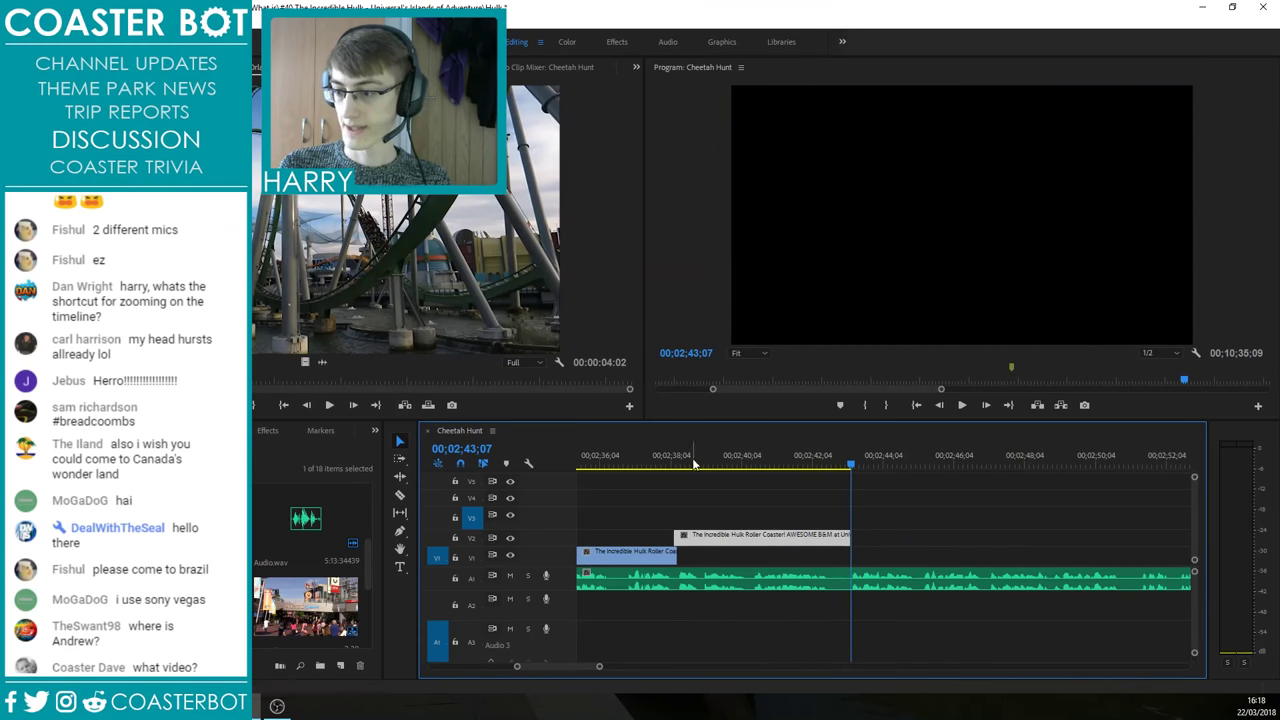
Step: Trim the V2 clip's start to the end of the first Hulk clip, place it on V1 at 00;02;38;10 and play the cut
click(670, 463)
scroll(660, 530, up, 5)
drag(681, 466, 688, 466)
key(Right)
key(Right)
key(Right)
key(Right)
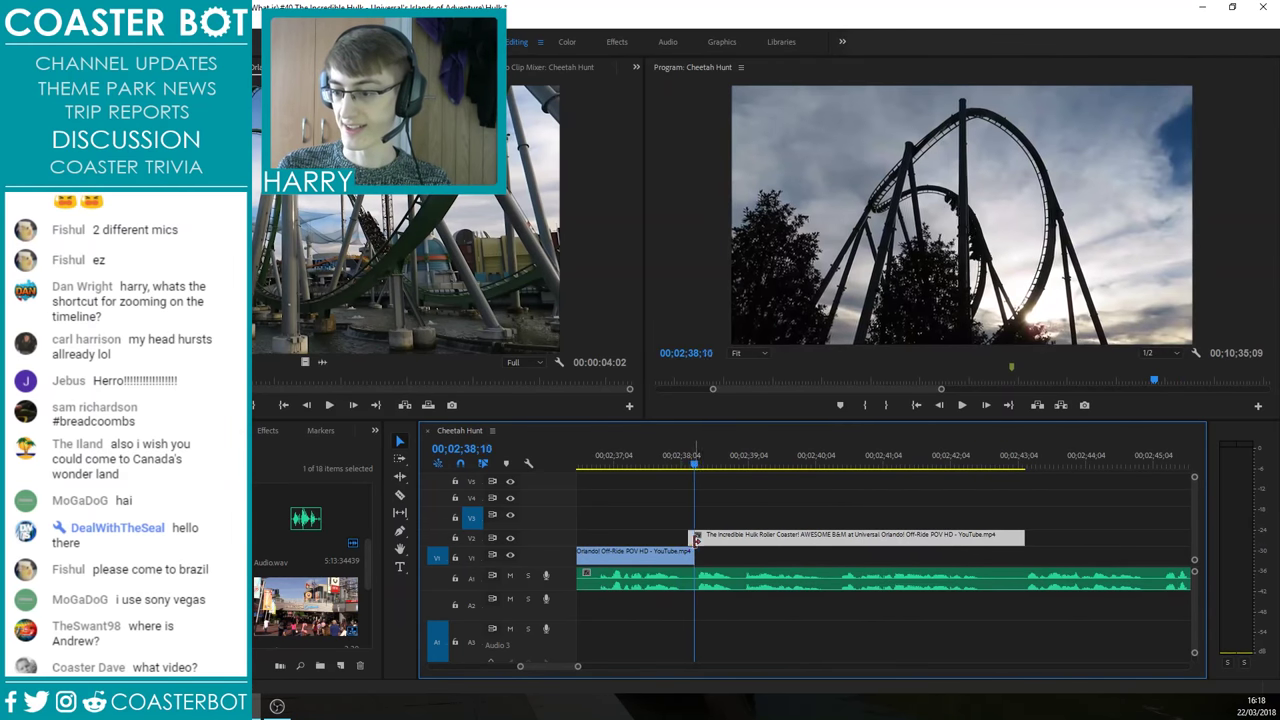
drag(690, 537, 707, 554)
key(space)
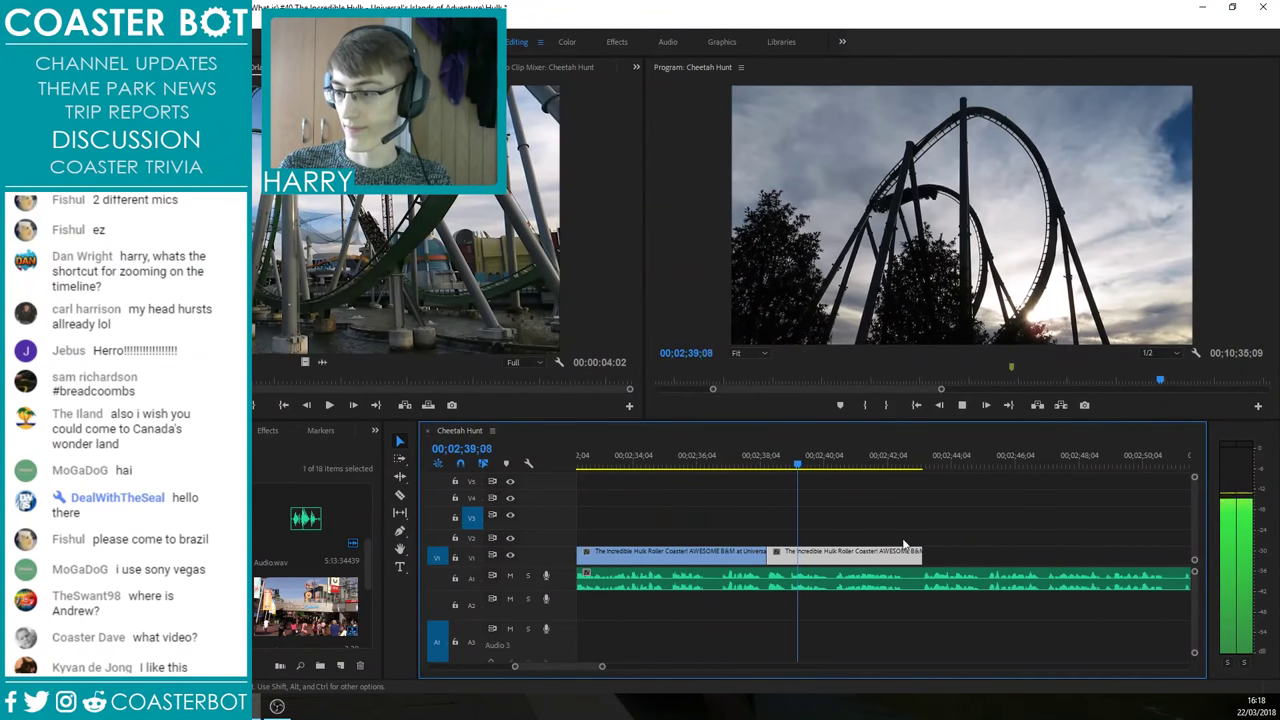
Step: Lift the silhouetted-loop clip back onto V2, overlapping the V1 clip's end and ending at about 00;02;43;07
key(minus)
key(equal)
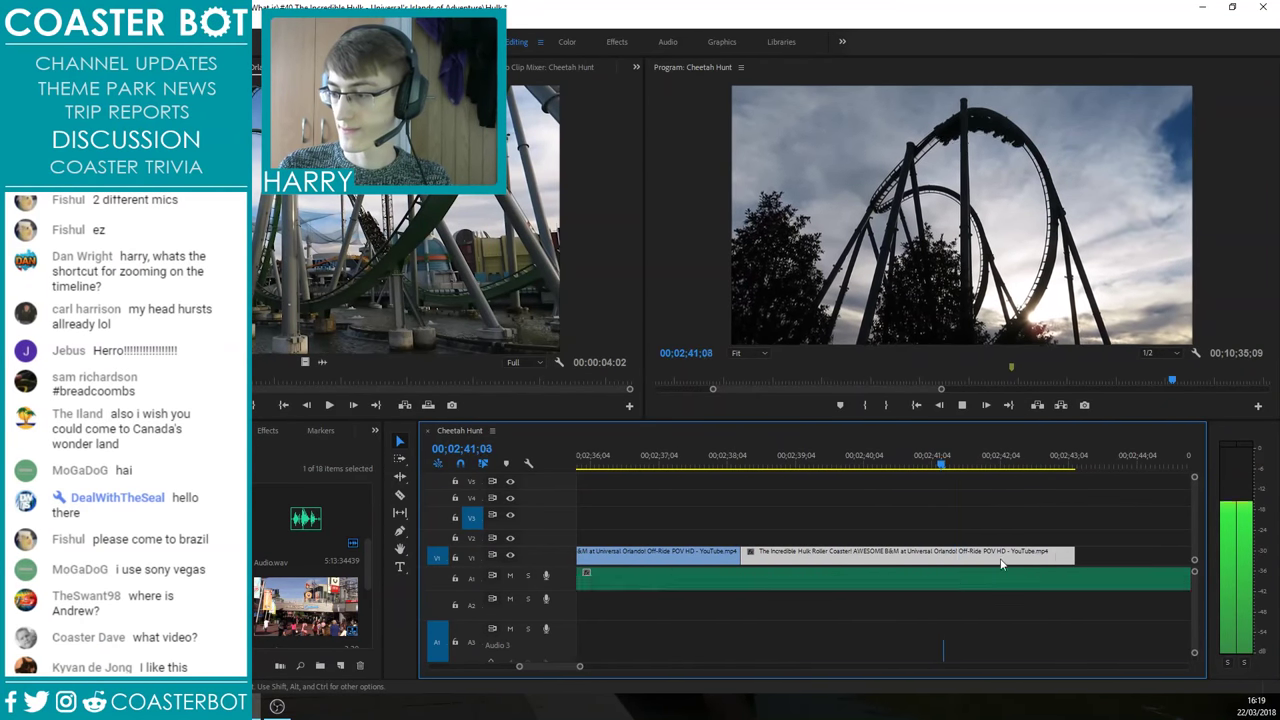
drag(1087, 548, 1061, 538)
key(equal)
key(equal)
drag(939, 549, 992, 546)
drag(938, 464, 960, 478)
drag(992, 553, 950, 552)
drag(946, 553, 942, 536)
drag(934, 467, 940, 466)
drag(956, 538, 929, 539)
scroll(1084, 530, down, 3)
scroll(722, 500, up, 2)
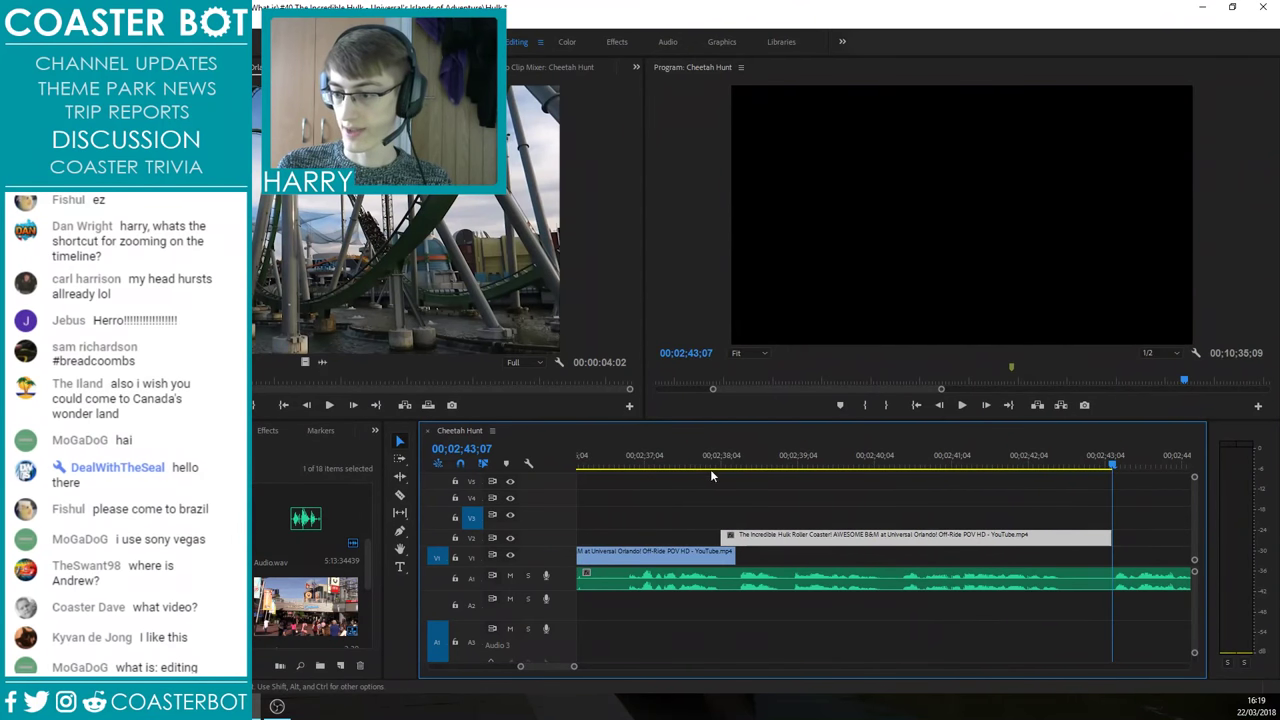
Step: Trim the overlapping start of the V2 clip and place it on V1 at about 00;02;38;10, directly after the first Hulk clip
drag(716, 466, 743, 465)
scroll(732, 525, up, 3)
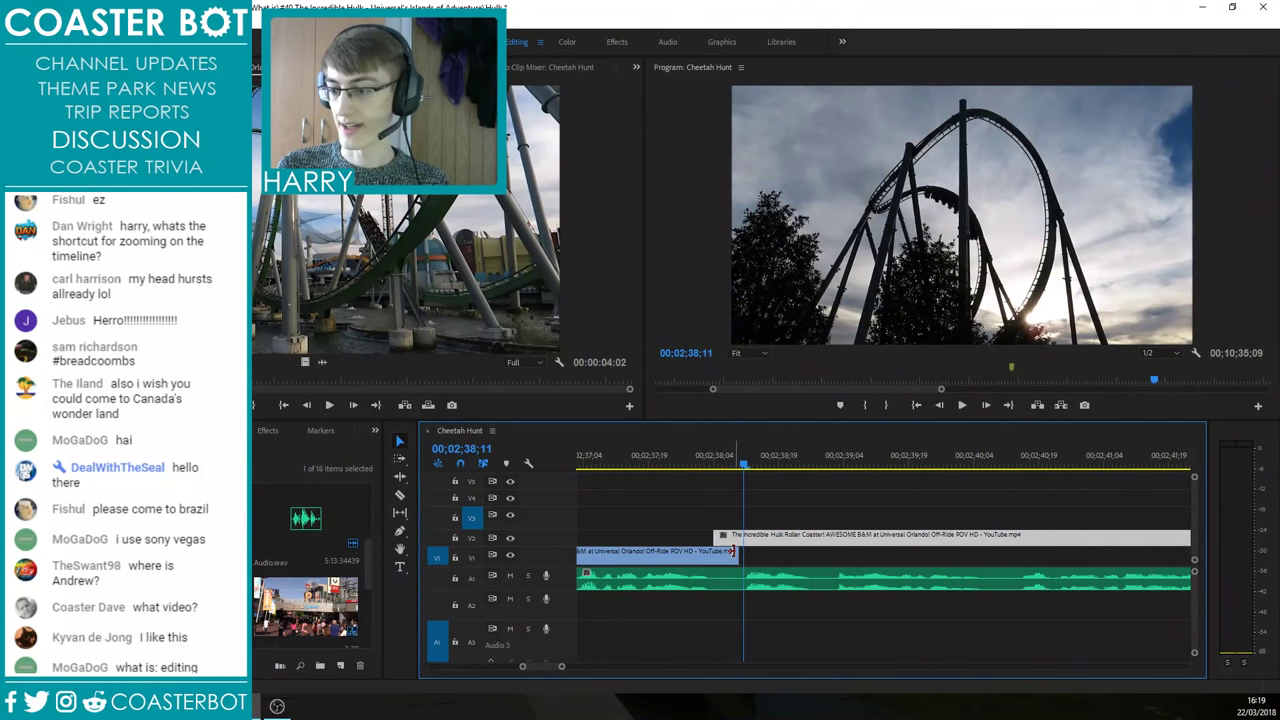
drag(720, 538, 764, 560)
key(Left)
key(Right)
key(Left)
key(Left)
key(Right)
key(Left)
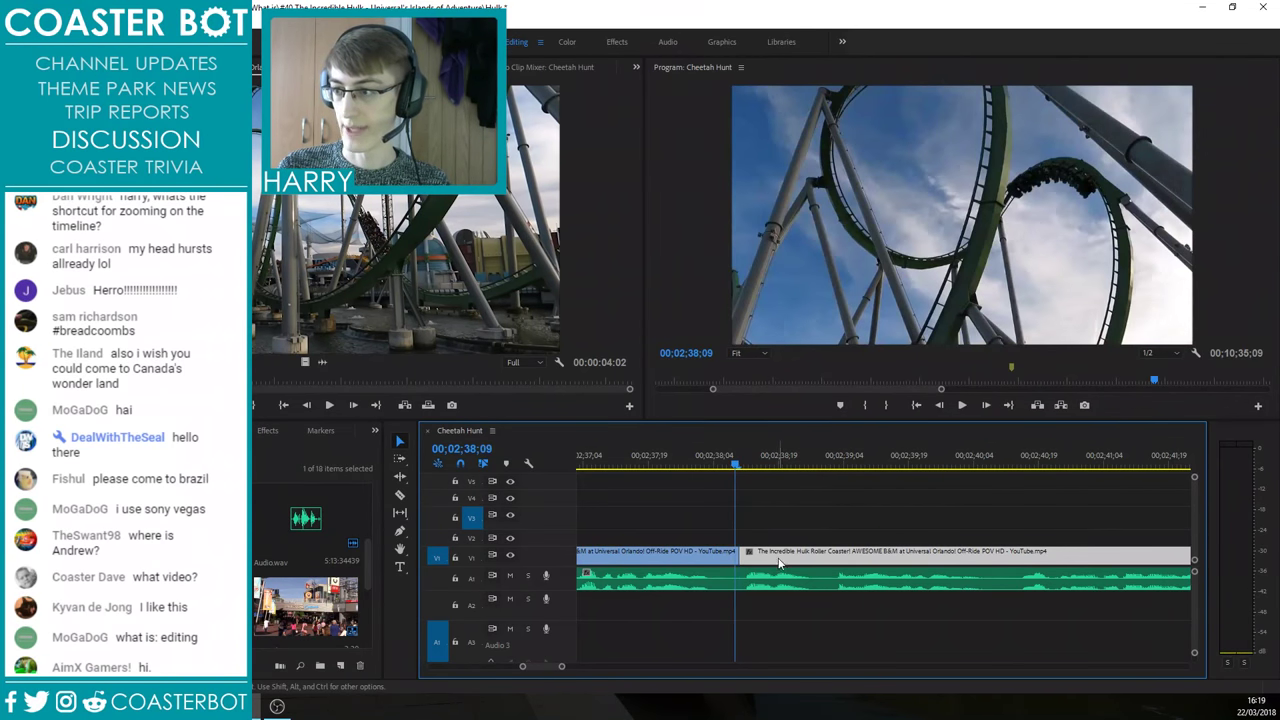
Step: Play the cut between the two Hulk clips from just before the silhouetted-loop shot
drag(739, 463, 718, 464)
click(758, 517)
key(space)
alt+scroll(829, 574, down, 3)
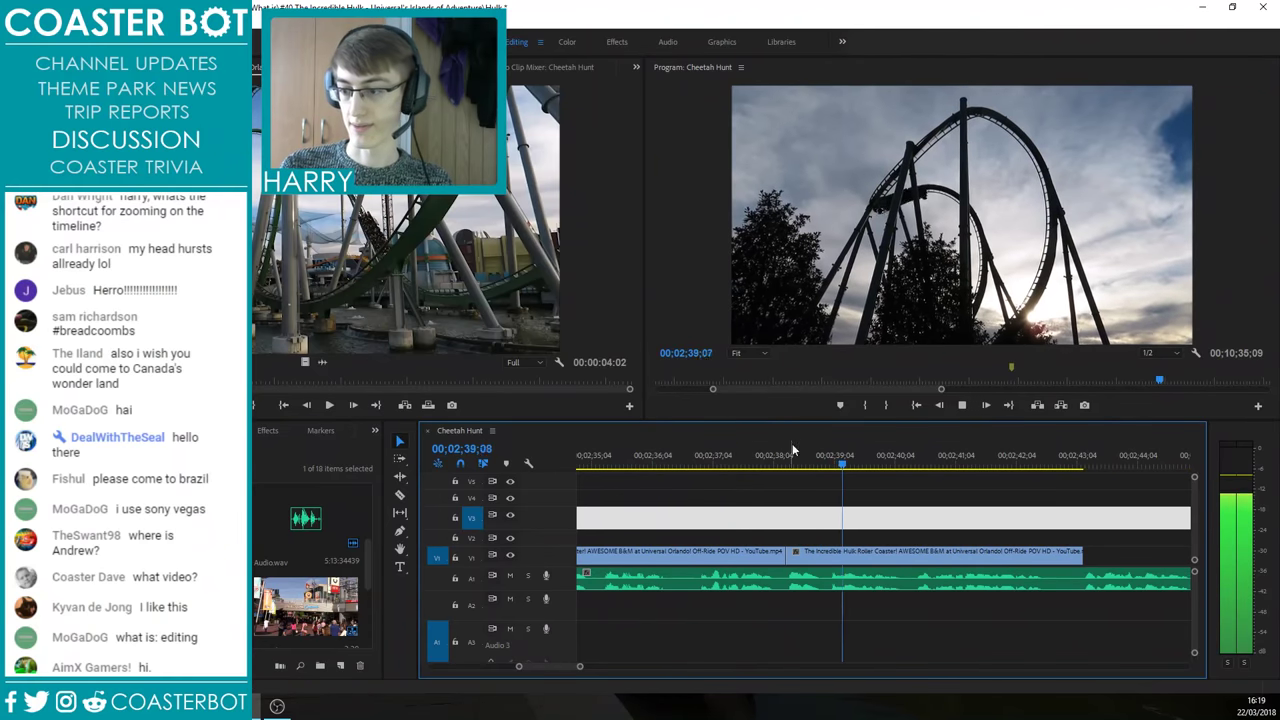
Step: Apply Warp Stabilizer to both the first Hulk clip and the silhouetted-loop clip on V1
click(739, 459)
click(270, 432)
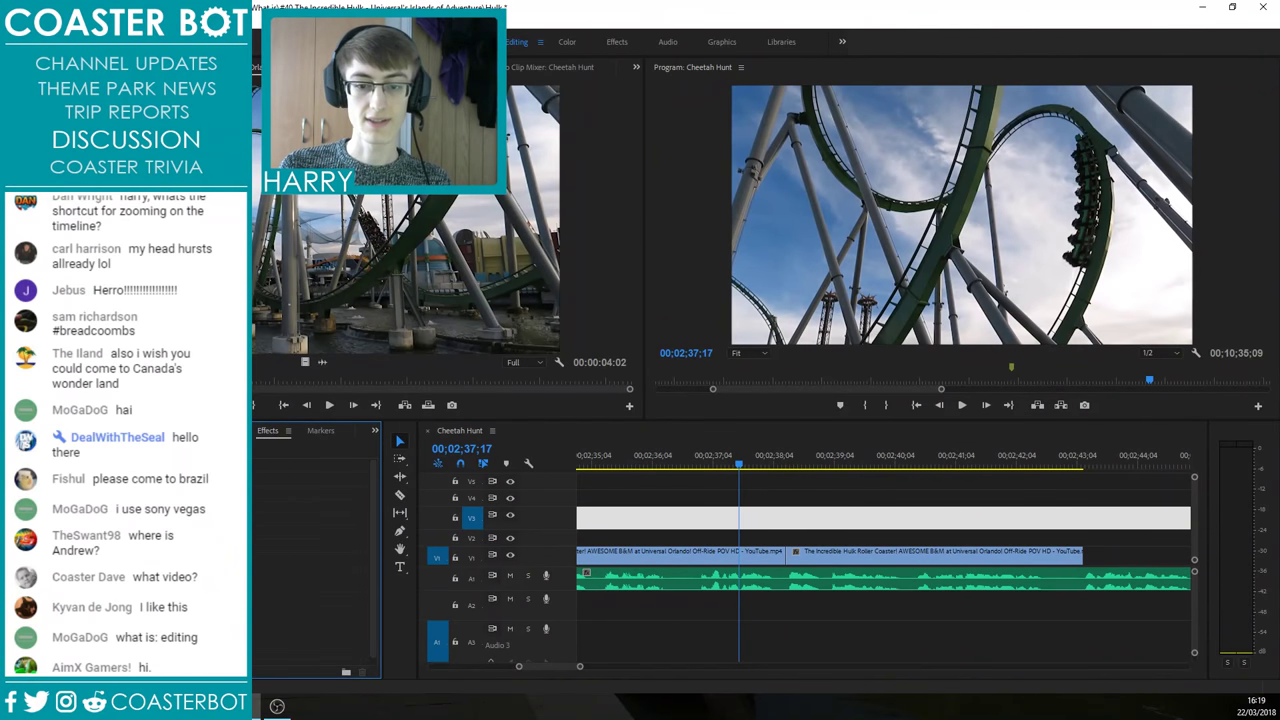
drag(586, 543, 620, 555)
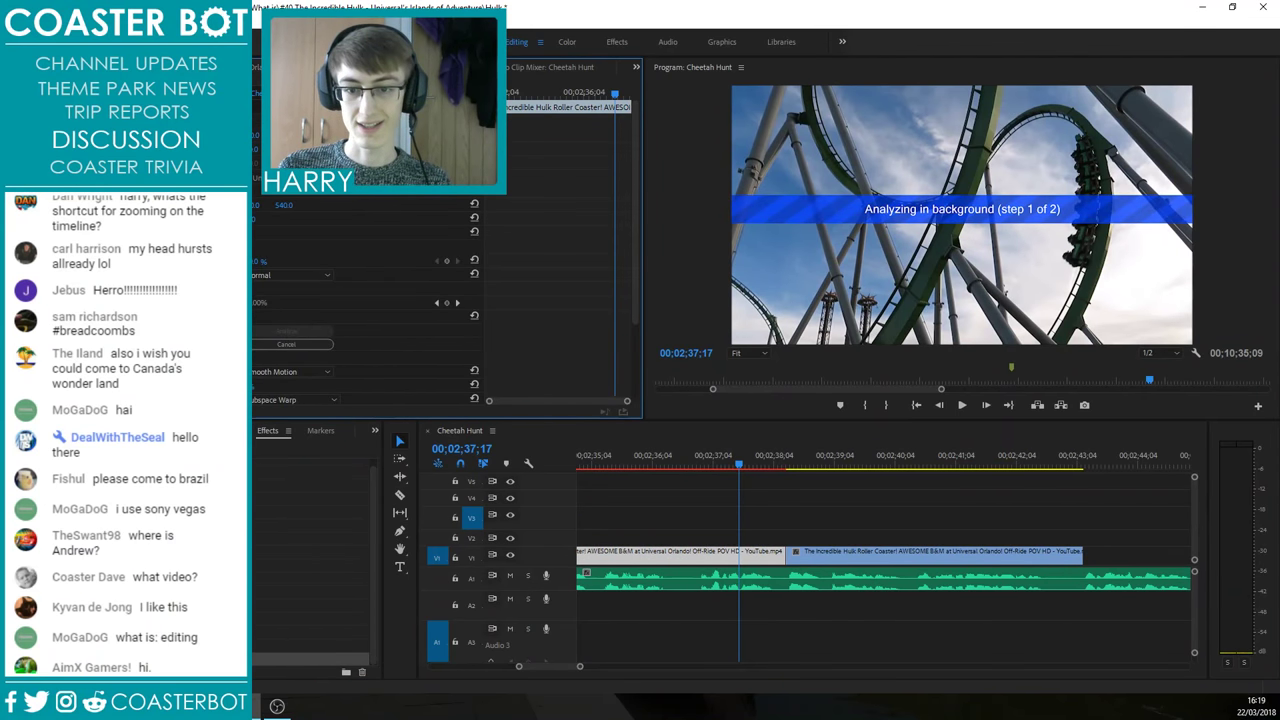
drag(210, 659, 831, 556)
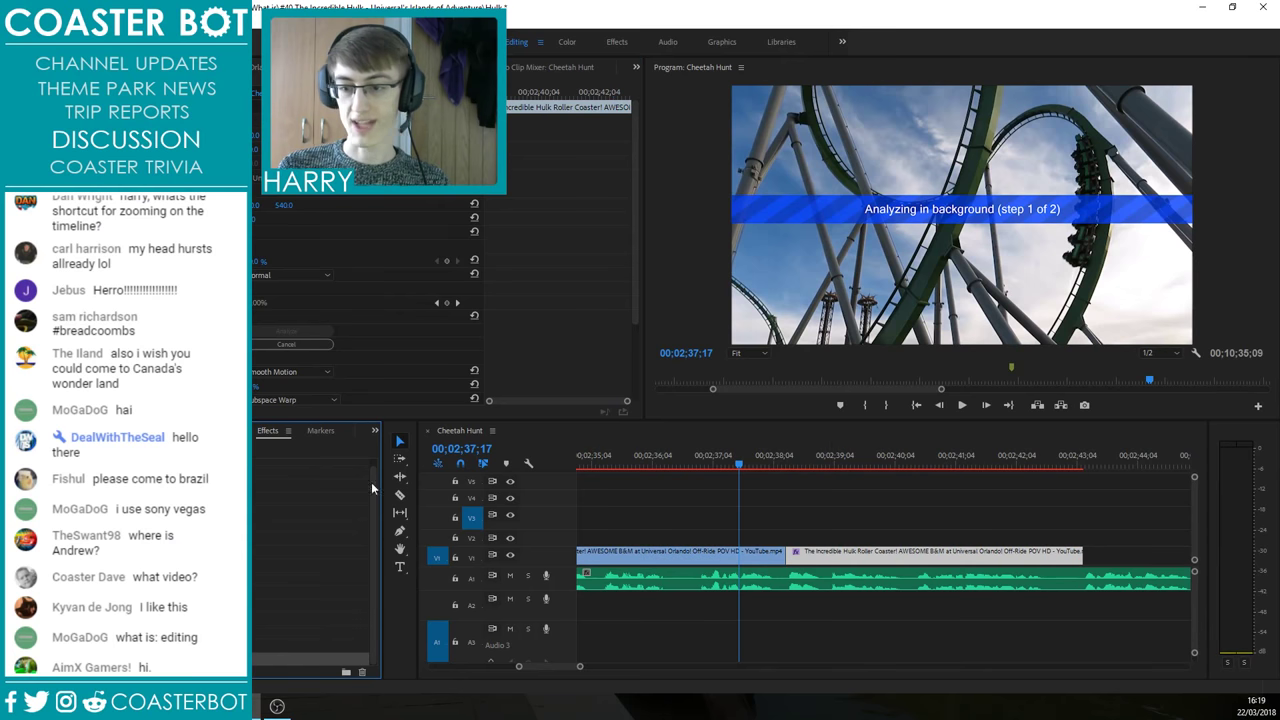
click(666, 463)
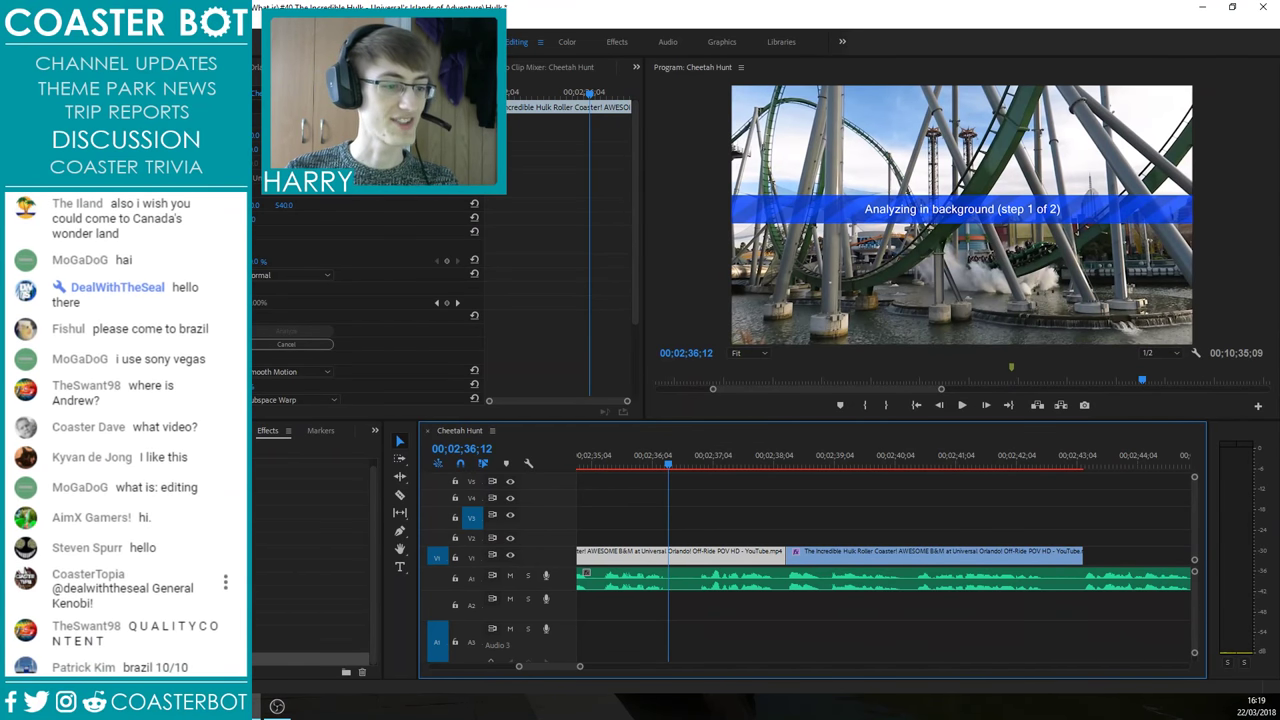
scroll(126, 434, up, 3)
drag(189, 330, 154, 345)
click(160, 345)
click(154, 345)
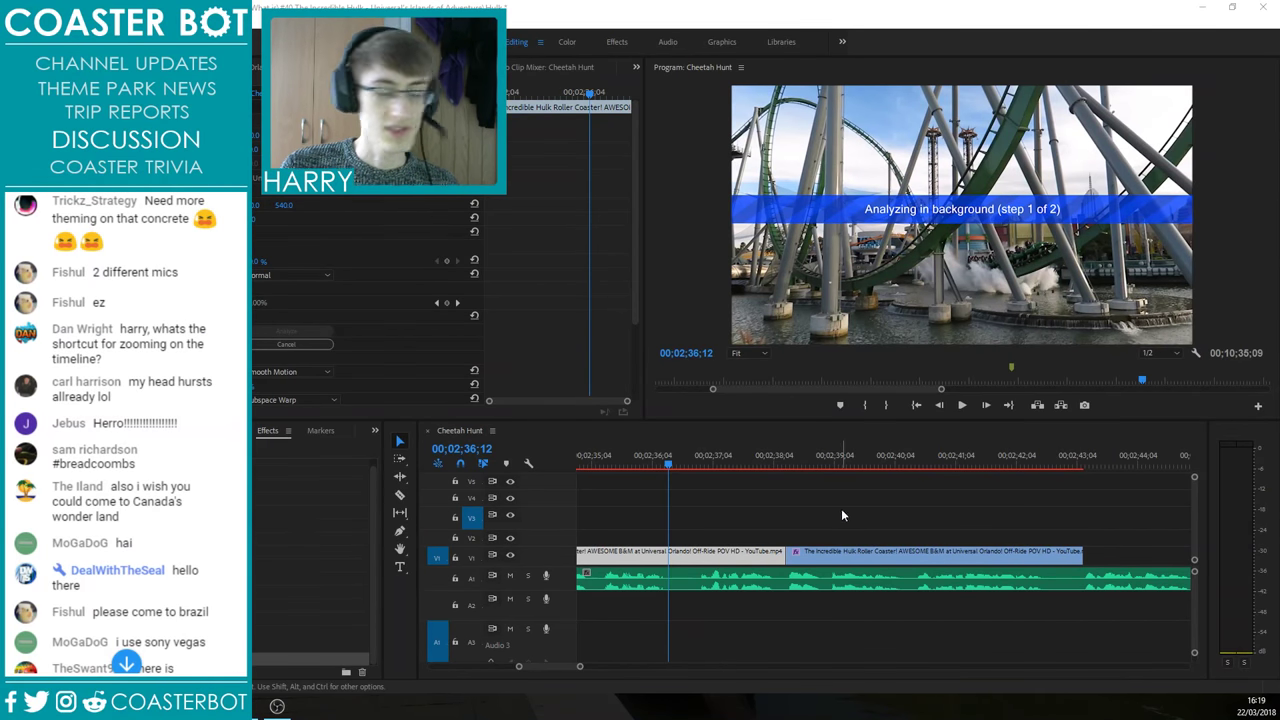
scroll(753, 524, up, 1)
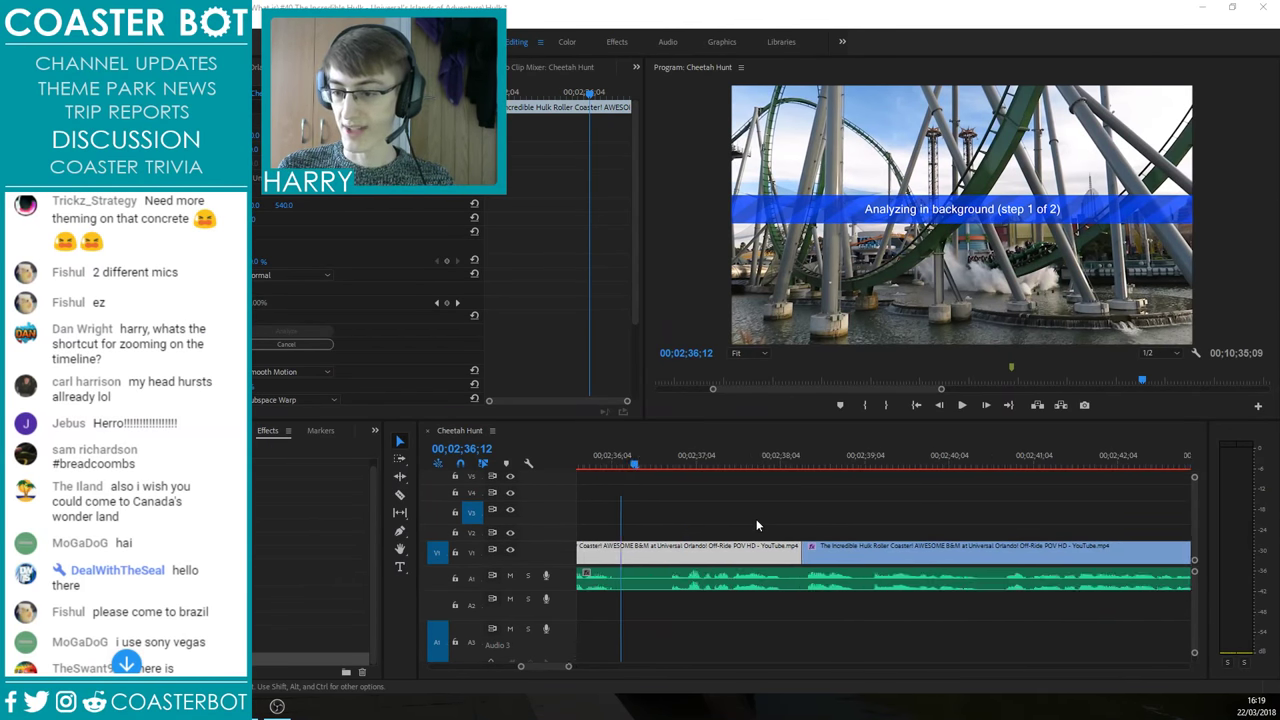
scroll(756, 519, down, 3)
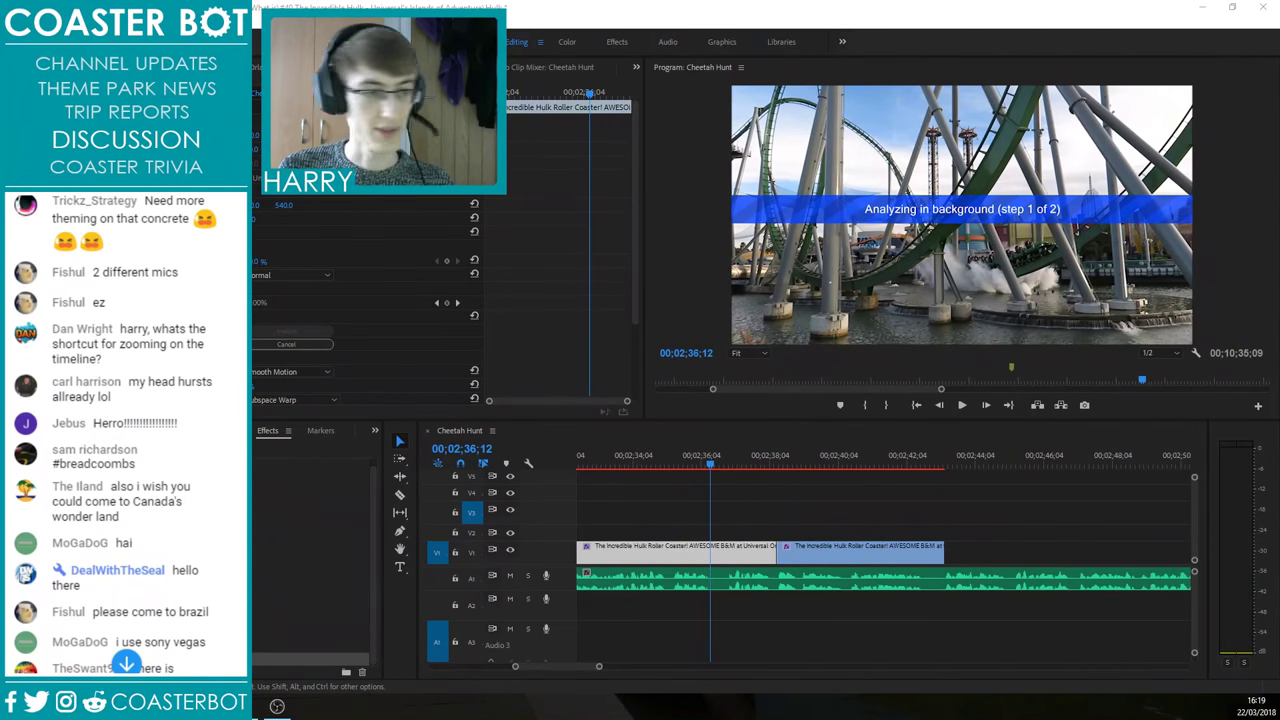
scroll(125, 430, up, 3)
scroll(125, 550, up, 2)
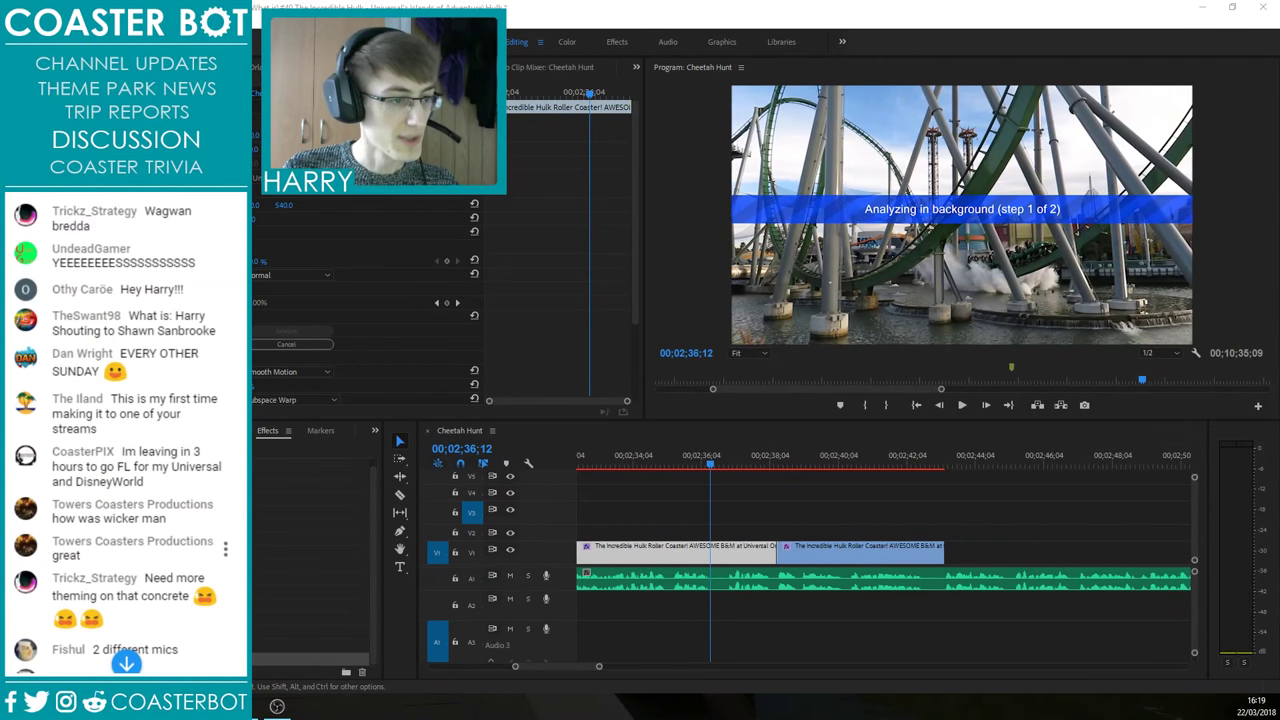
scroll(125, 530, up, 2)
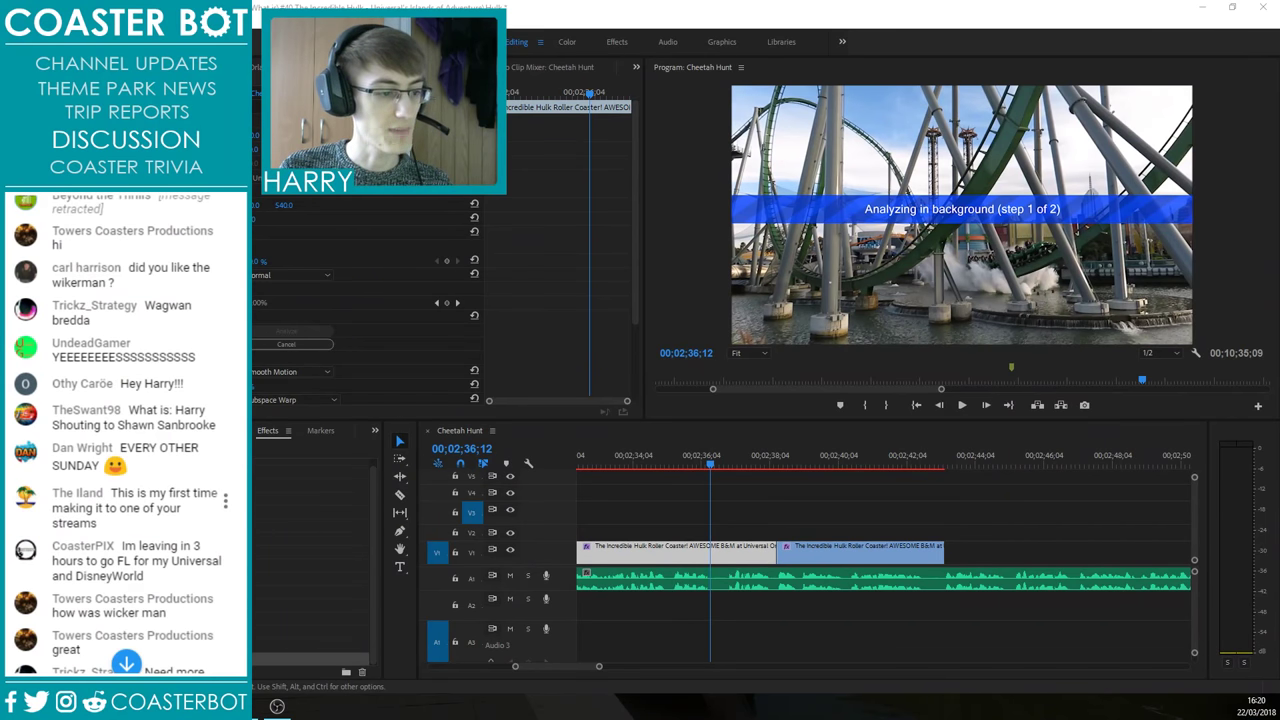
scroll(125, 510, up, 3)
scroll(125, 450, down, 10)
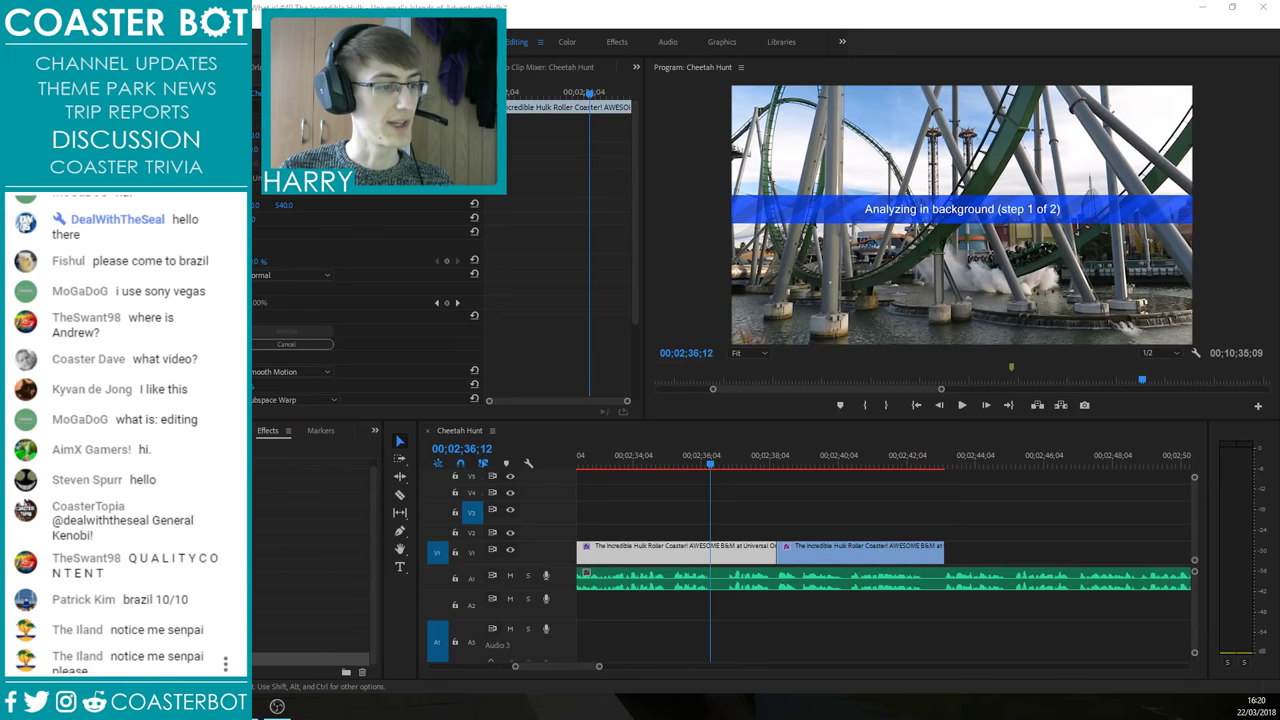
Step: Play the sequence from about 00;02;30;13 across the cut from the nested POV sequence to the off-ride footage
drag(707, 461, 752, 458)
click(817, 536)
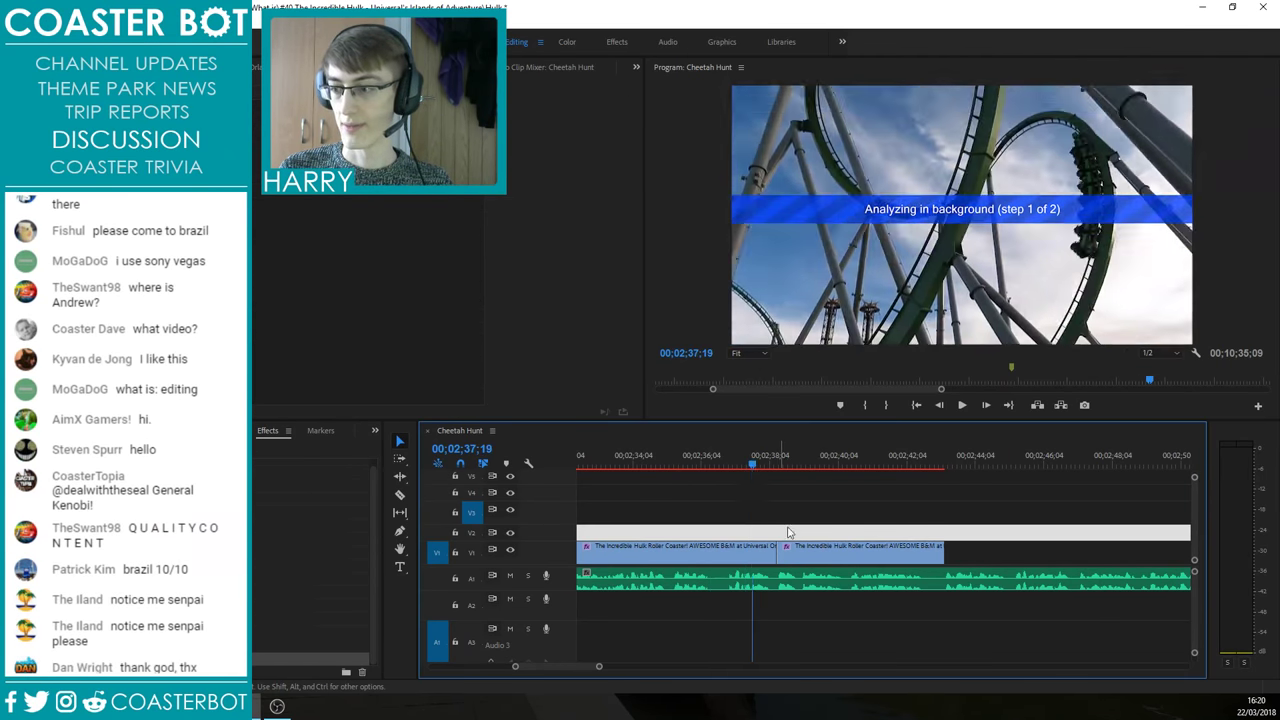
key(minus)
click(716, 478)
click(718, 463)
click(747, 504)
key(space)
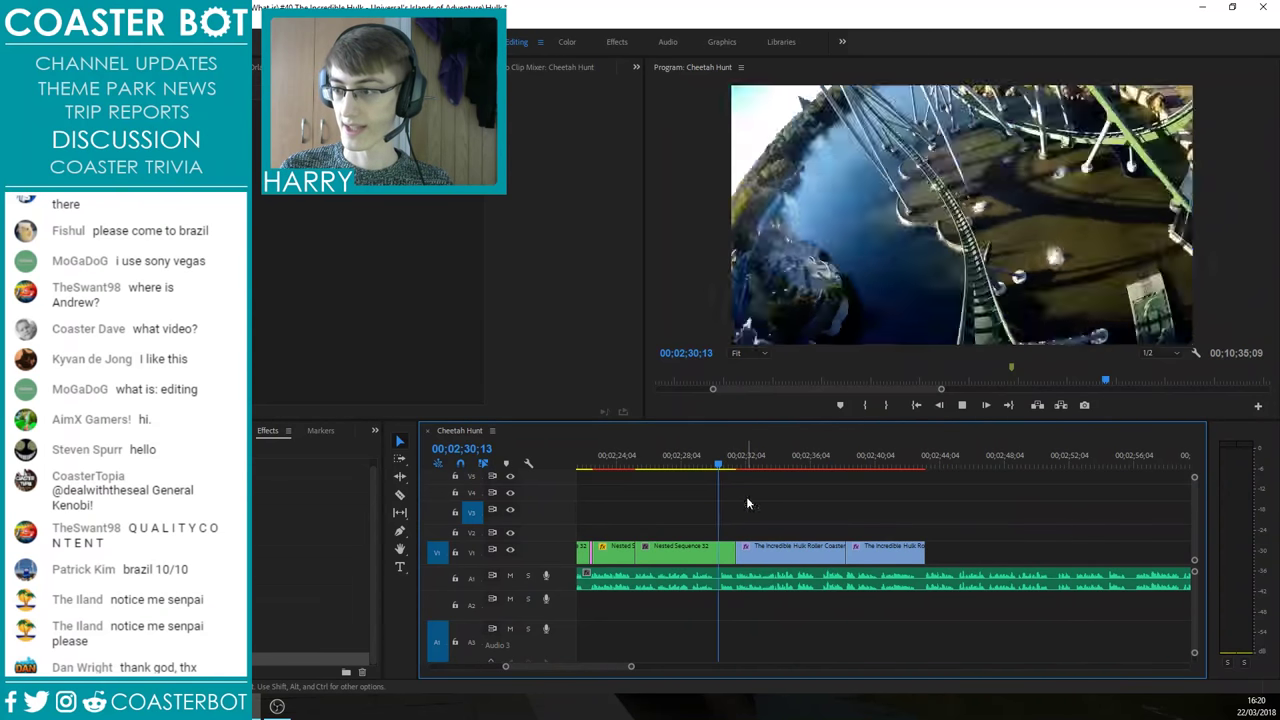
click(734, 452)
key(space)
scroll(870, 530, down, 2)
scroll(875, 532, up, 1)
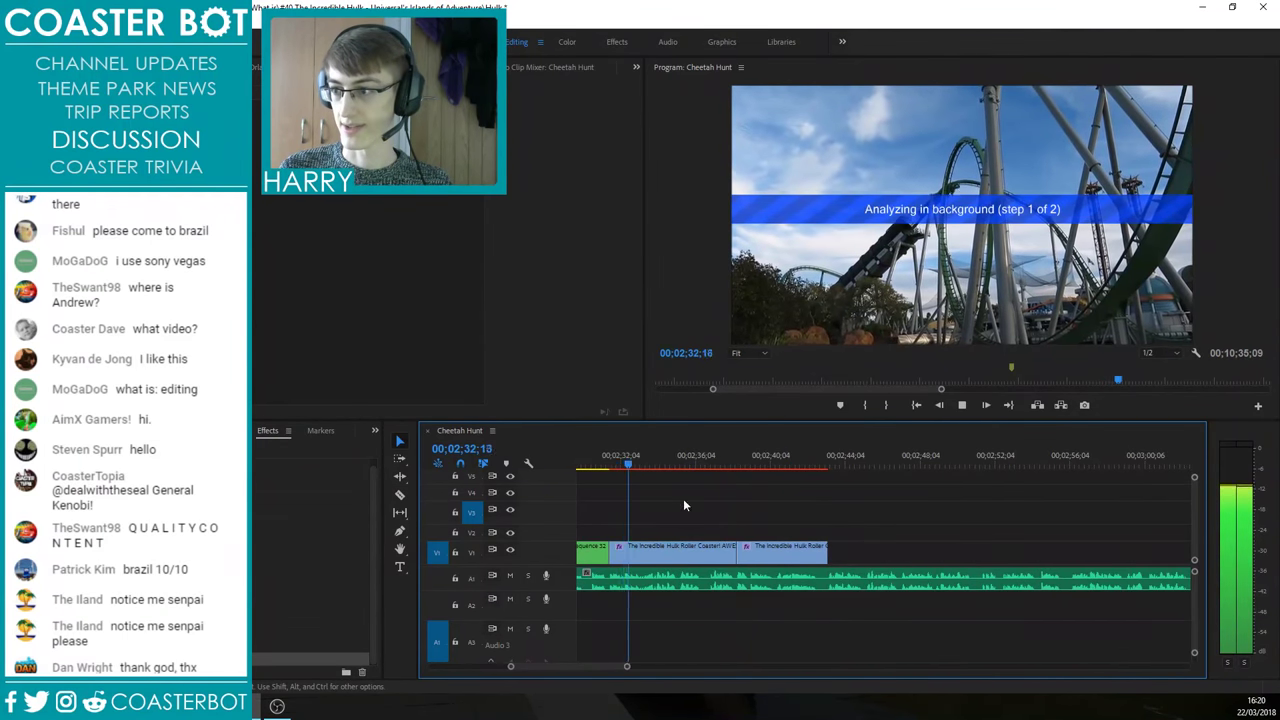
Step: Listen to the voice-over in the gap after the silhouetted-loop clip to time the next shot
scroll(685, 505, up, 2)
scroll(685, 504, down, 1)
drag(702, 458, 906, 462)
key(space)
scroll(905, 497, down, 3)
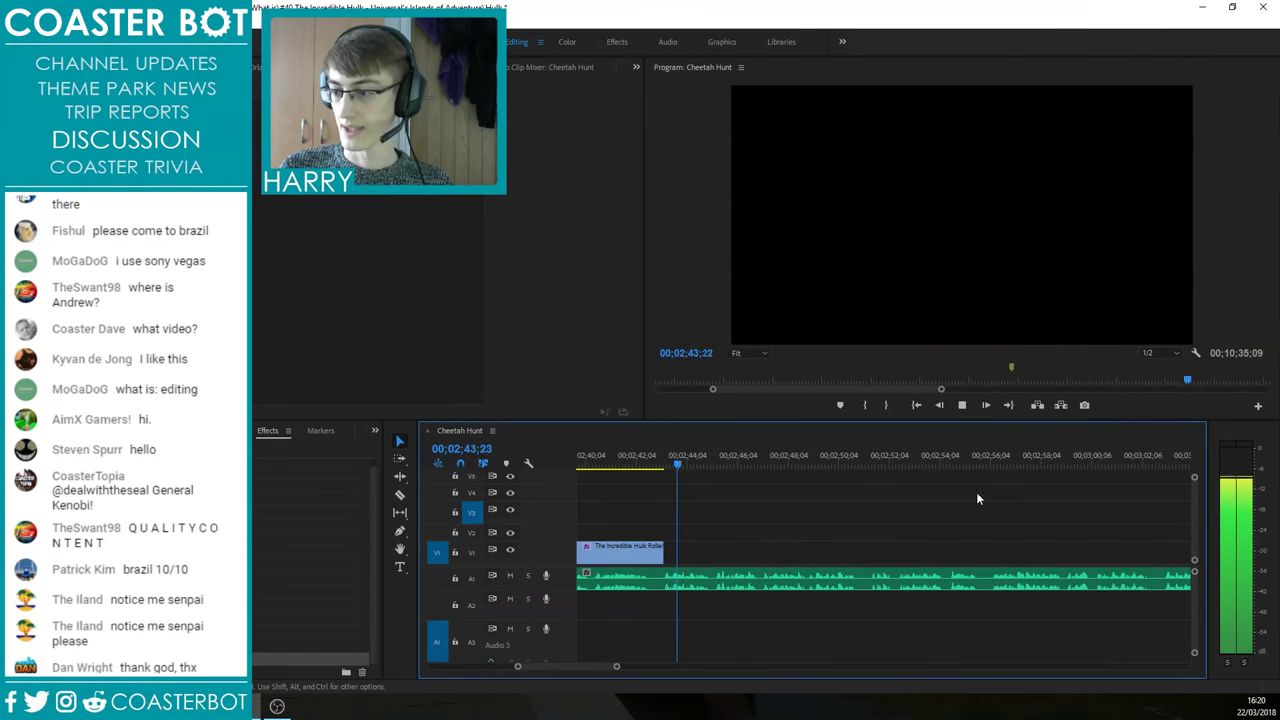
key(space)
Step: Mark about five seconds of the lakeside skyline shot in the Incredible Hulk Off-Ride Islands of Adventure video and place its picture on V1 at about 00;02;47;10
click(759, 455)
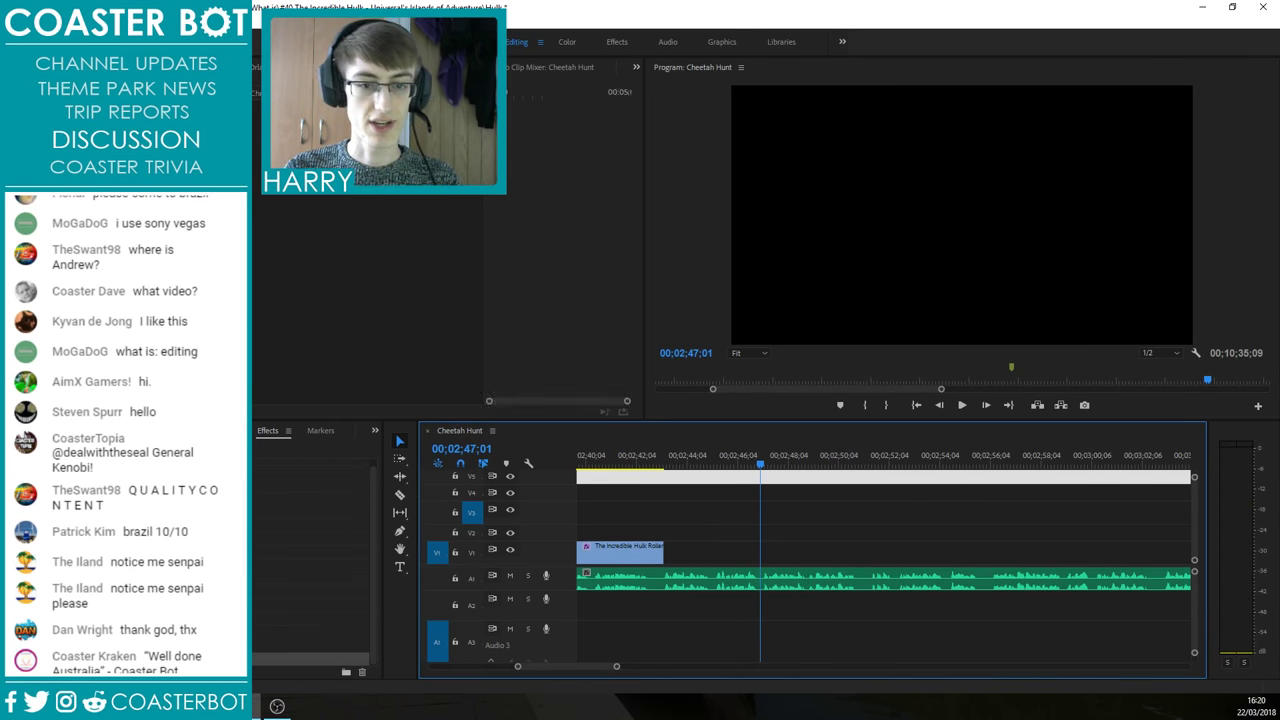
key(shift+2)
drag(30, 380, 150, 380)
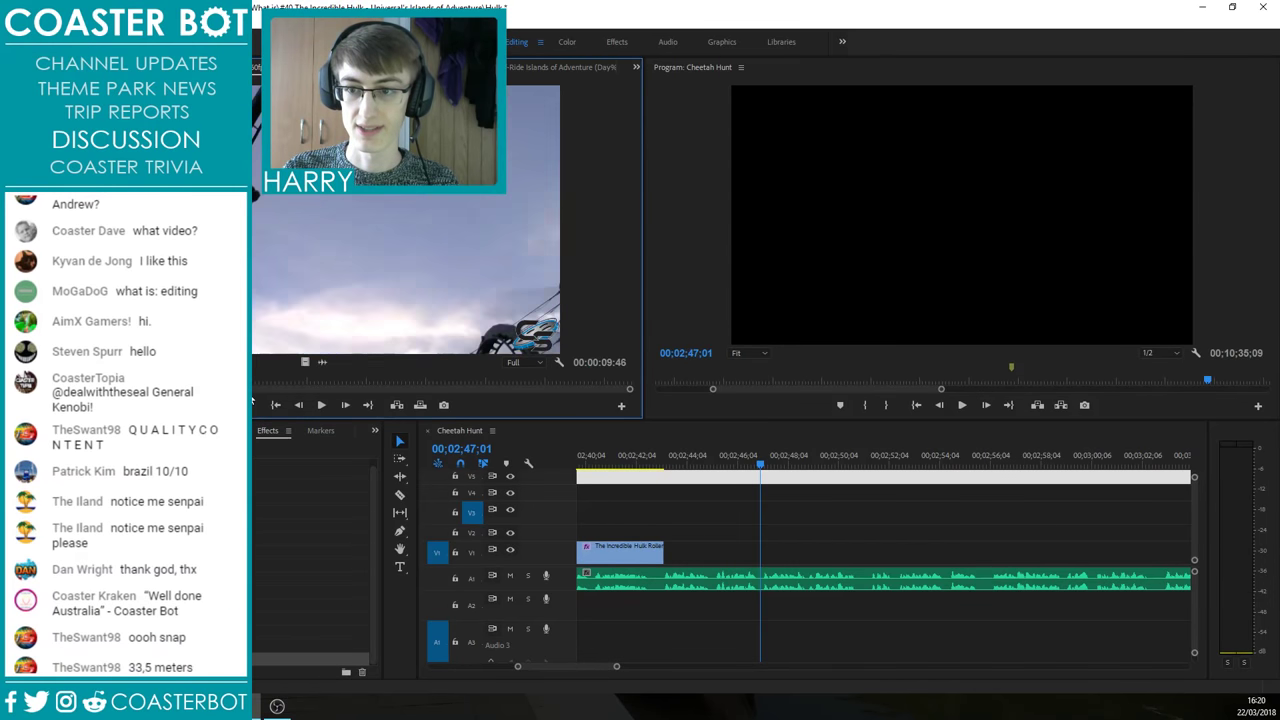
drag(249, 388, 330, 380)
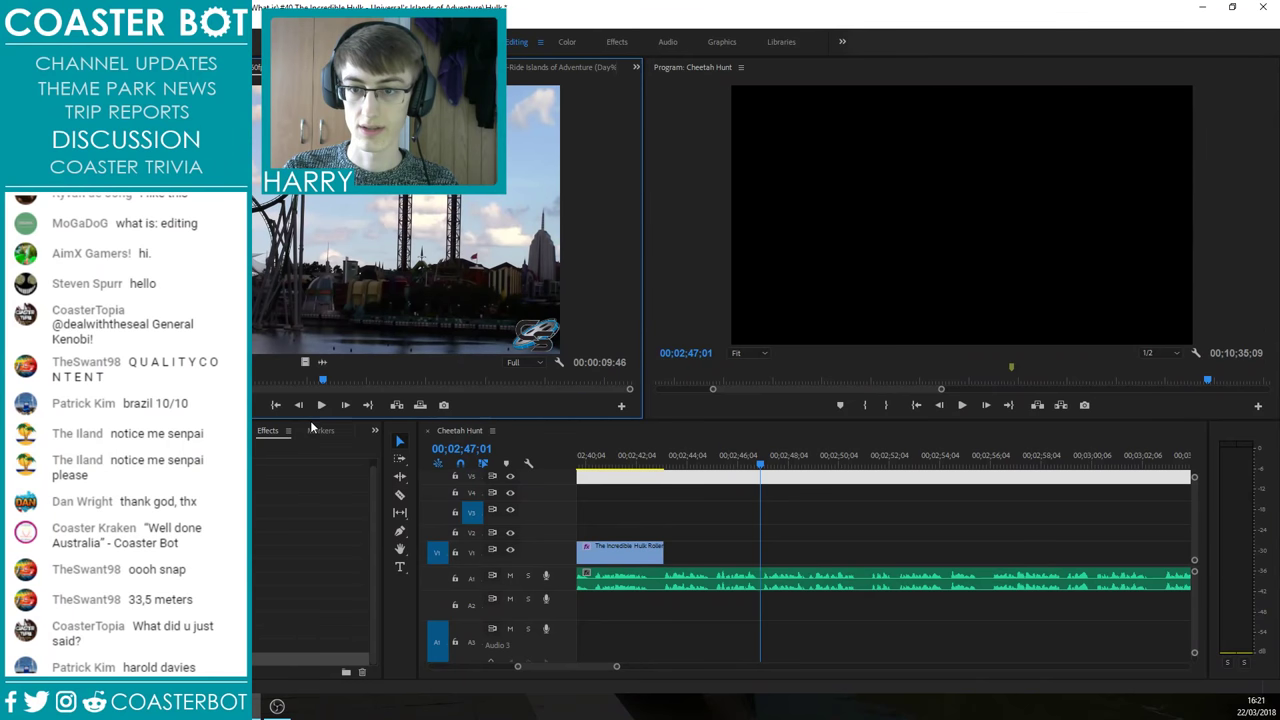
click(337, 382)
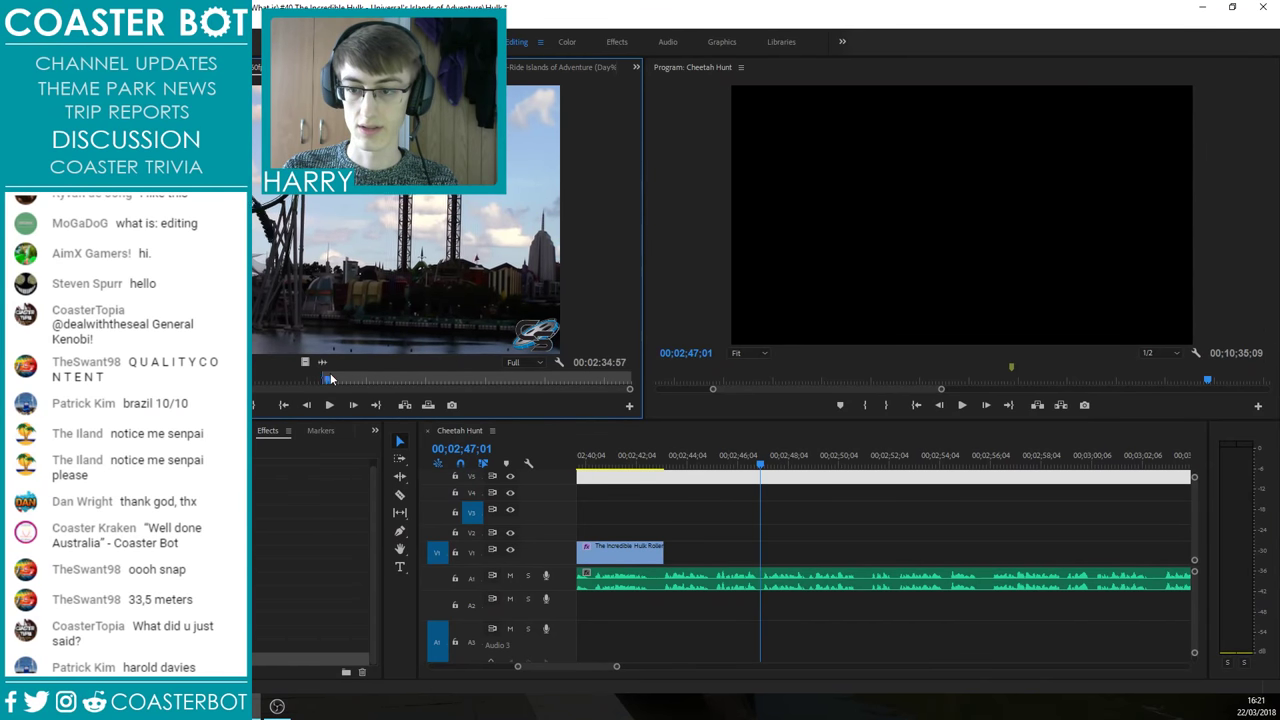
key(o)
drag(305, 362, 774, 556)
Step: Play the lakeside skyline clip against the voice-over and extend its end to about 00;02;56;10
key(space)
scroll(737, 523, up, 5)
scroll(720, 508, down, 5)
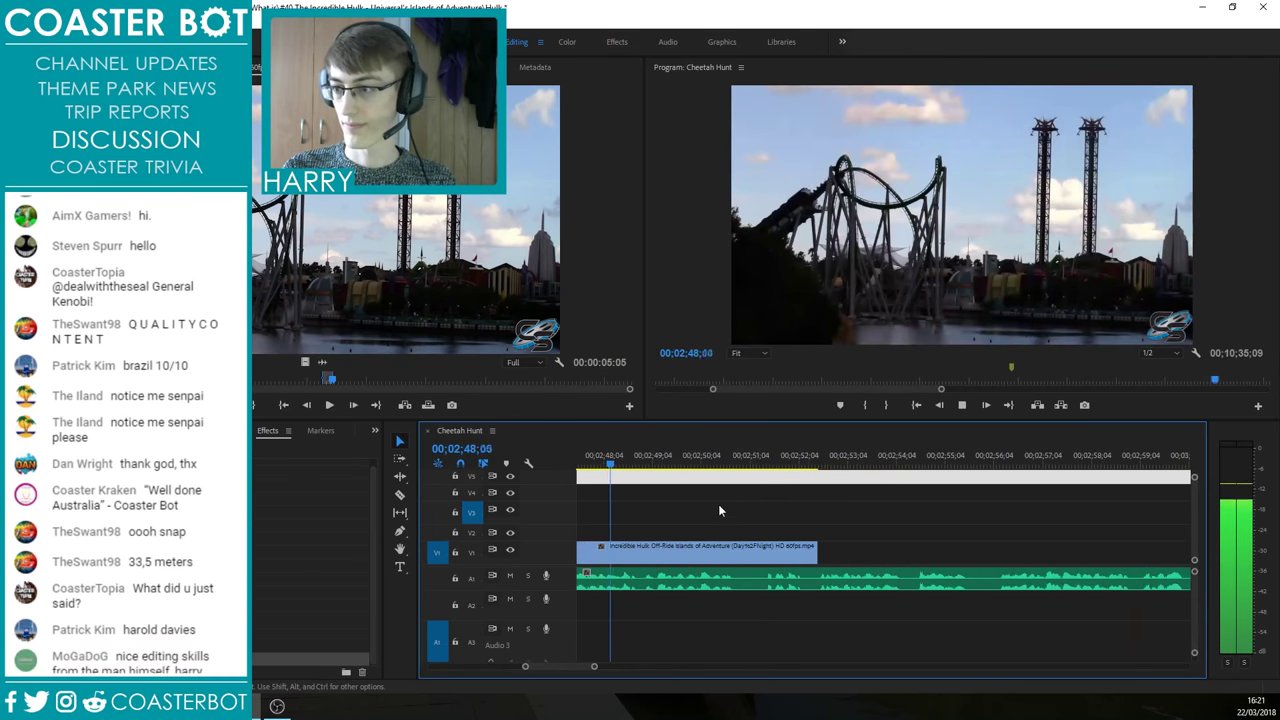
scroll(745, 550, up, 4)
scroll(1085, 560, up, 4)
drag(945, 479, 991, 502)
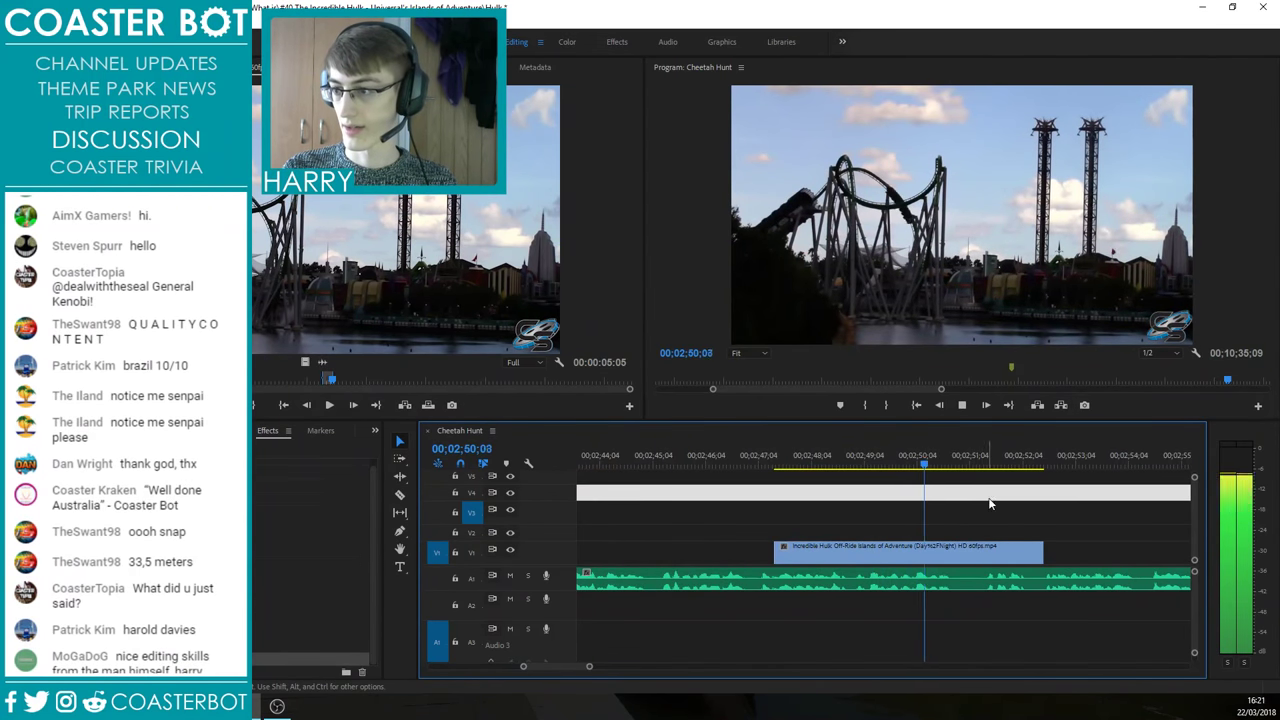
scroll(895, 540, down, 4)
scroll(915, 546, up, 3)
drag(833, 552, 999, 552)
scroll(948, 548, down, 3)
scroll(1031, 548, up, 2)
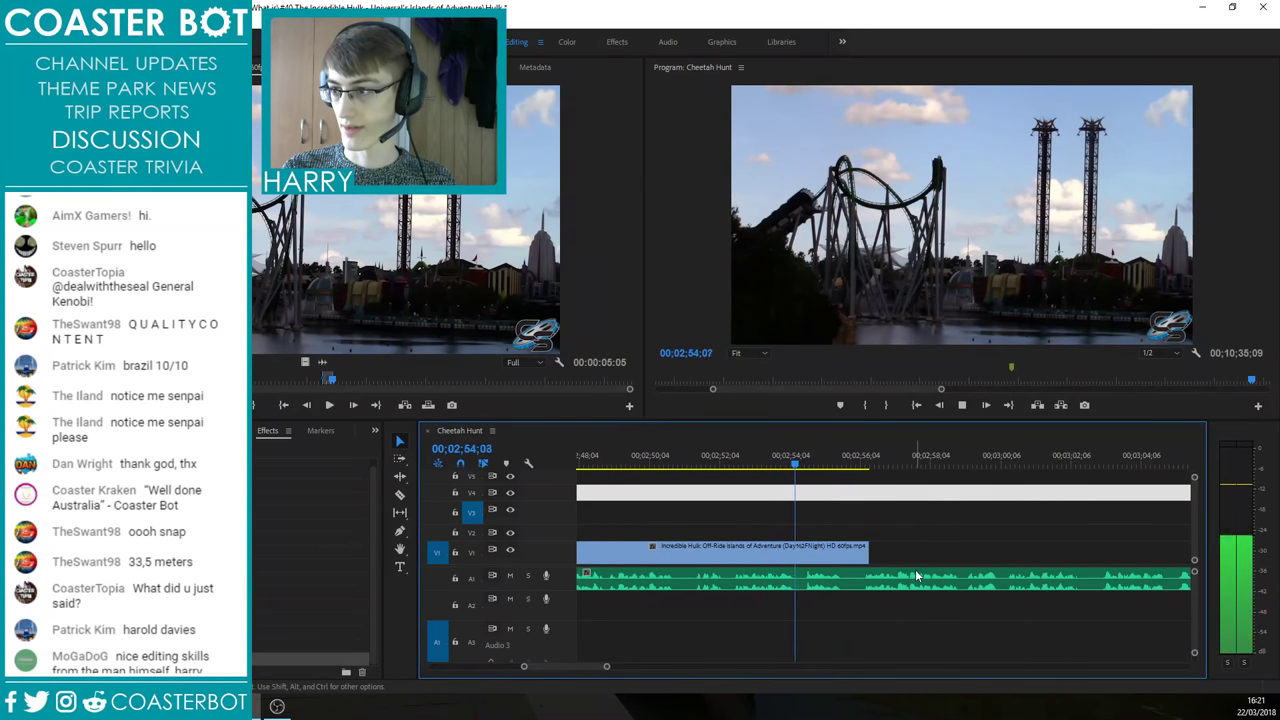
Step: Stop playback and trim the lakeside skyline clip's end back to about 00;02;51;12
key(space)
click(716, 465)
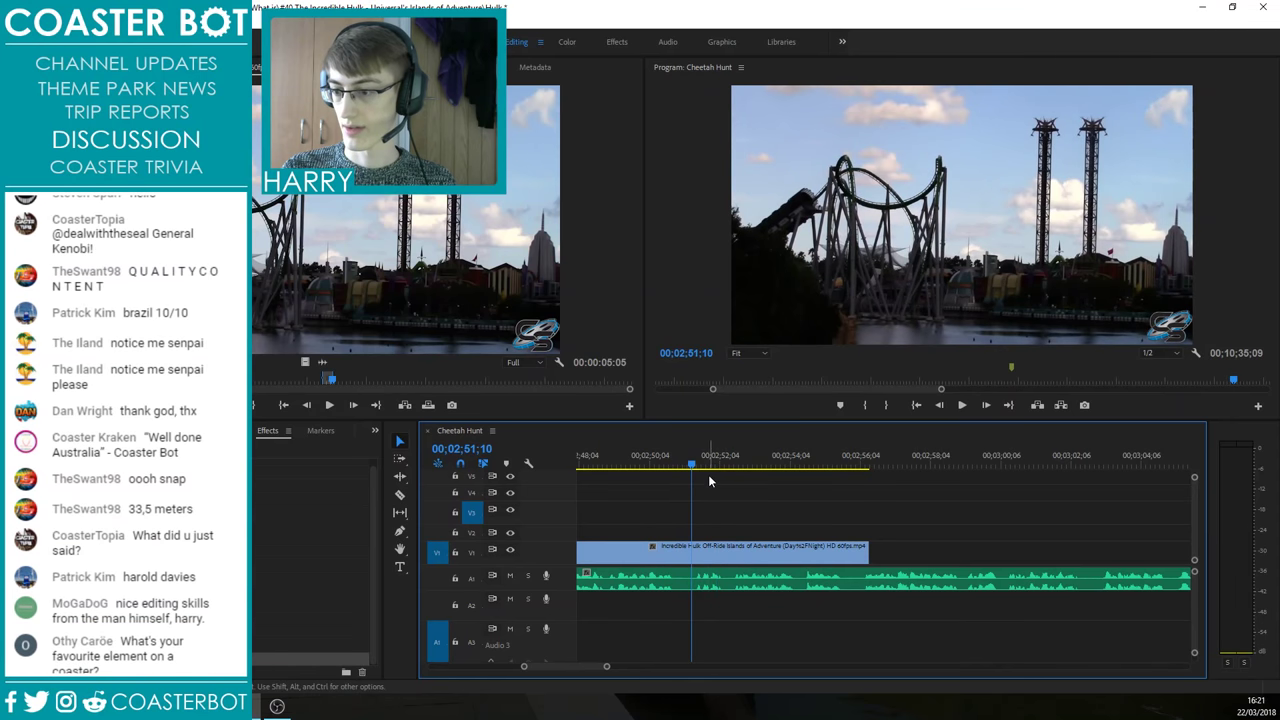
click(704, 463)
key(Right)
key(Right)
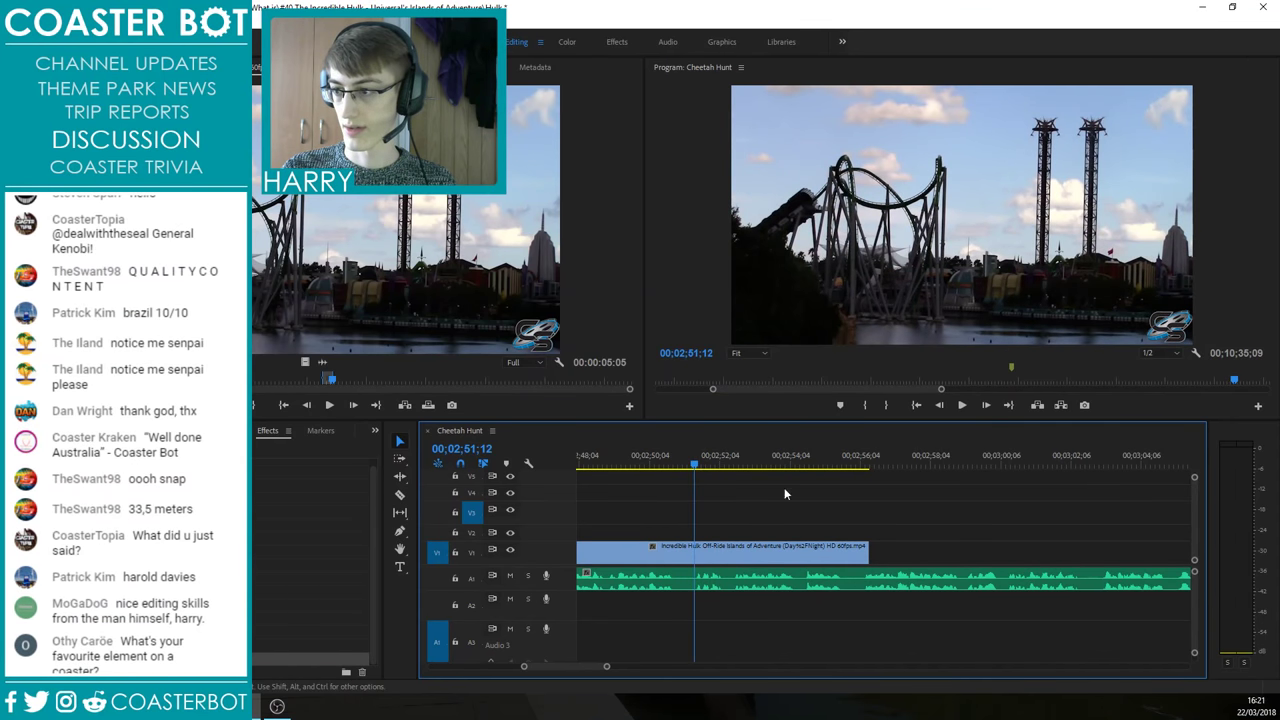
drag(868, 551, 696, 550)
scroll(957, 545, down, 5)
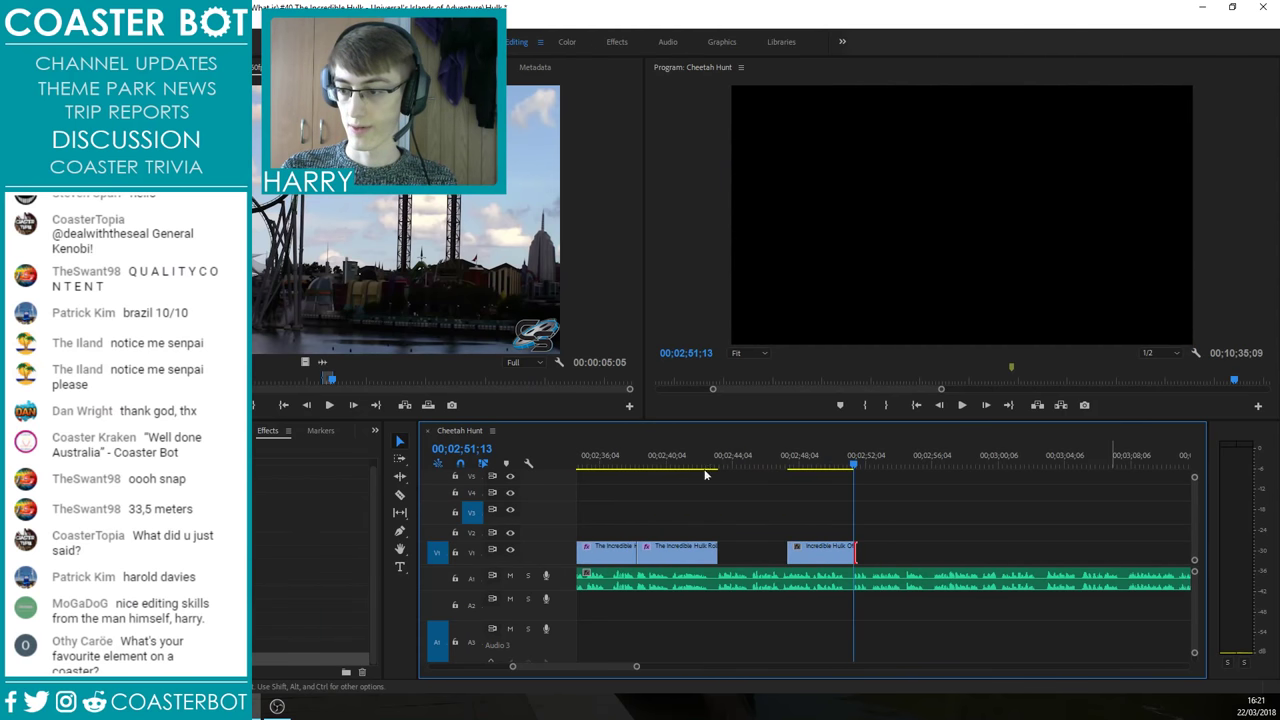
Step: Mark about six seconds of the tunnel launch in The Incredible Hulk Front Row (New) video and place its picture on V2 at about 00;02;43;05
click(774, 463)
key(equal)
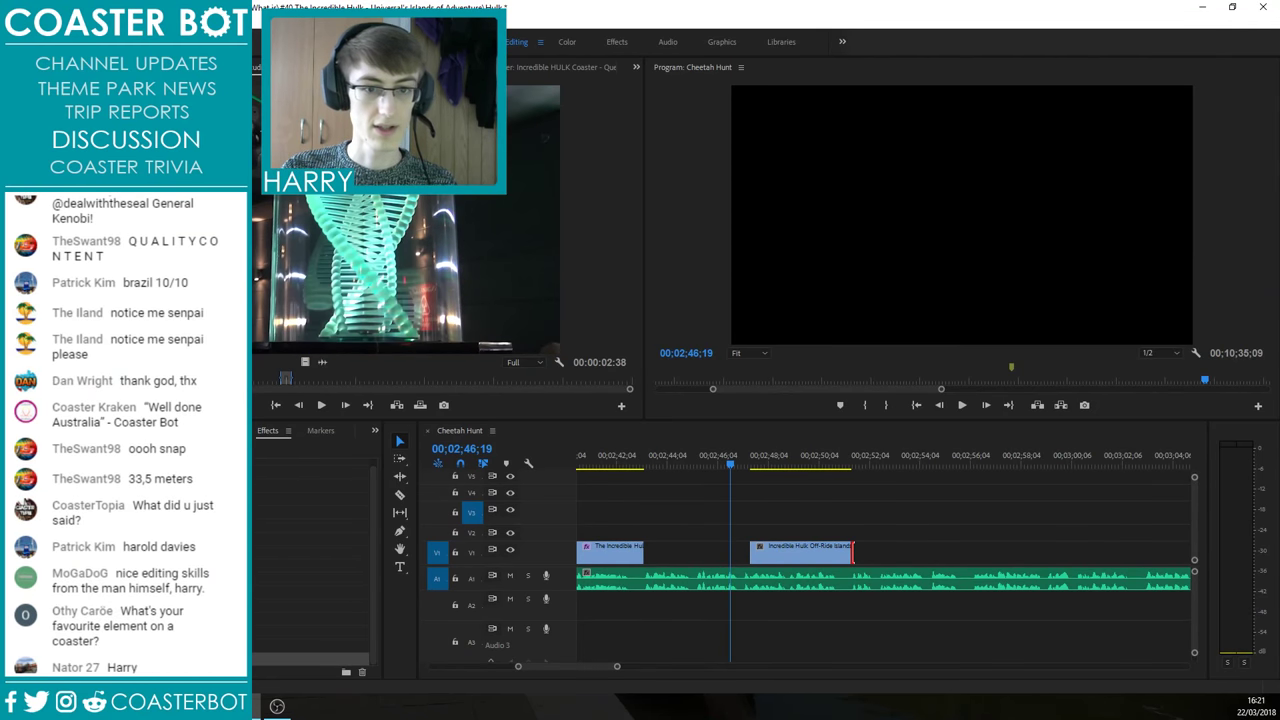
double_click(180, 560)
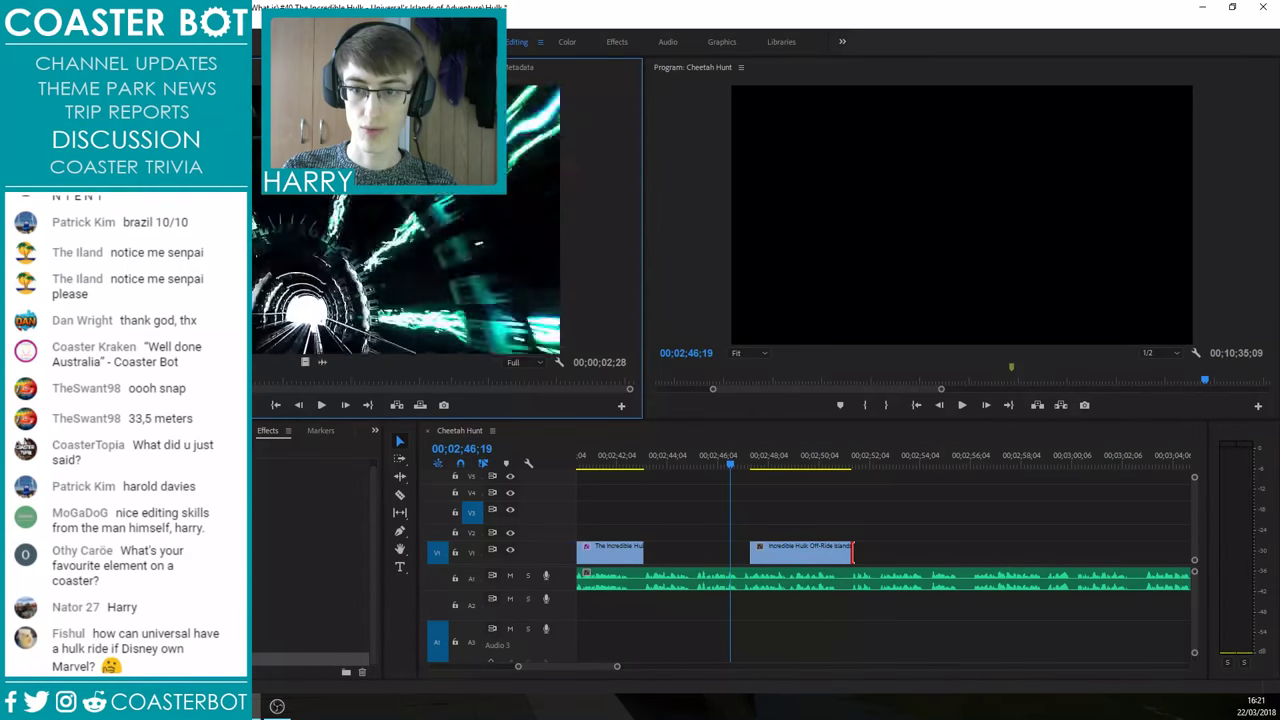
key(i)
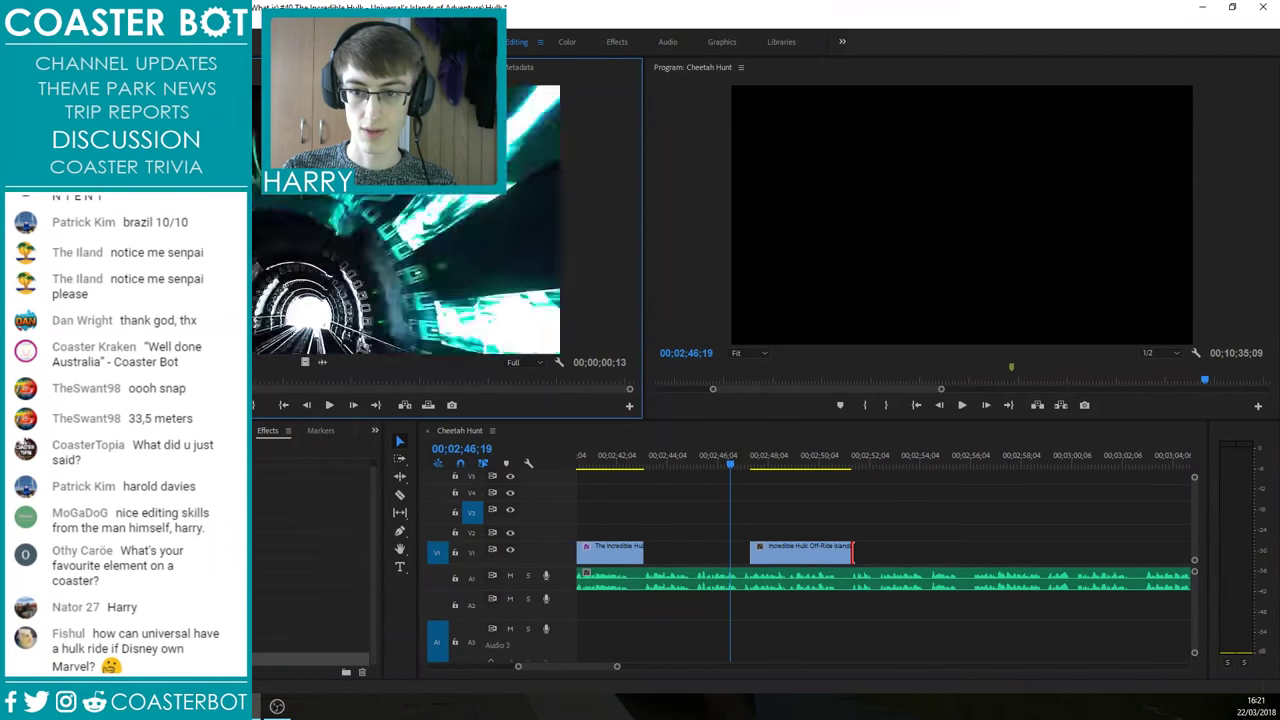
drag(306, 363, 644, 532)
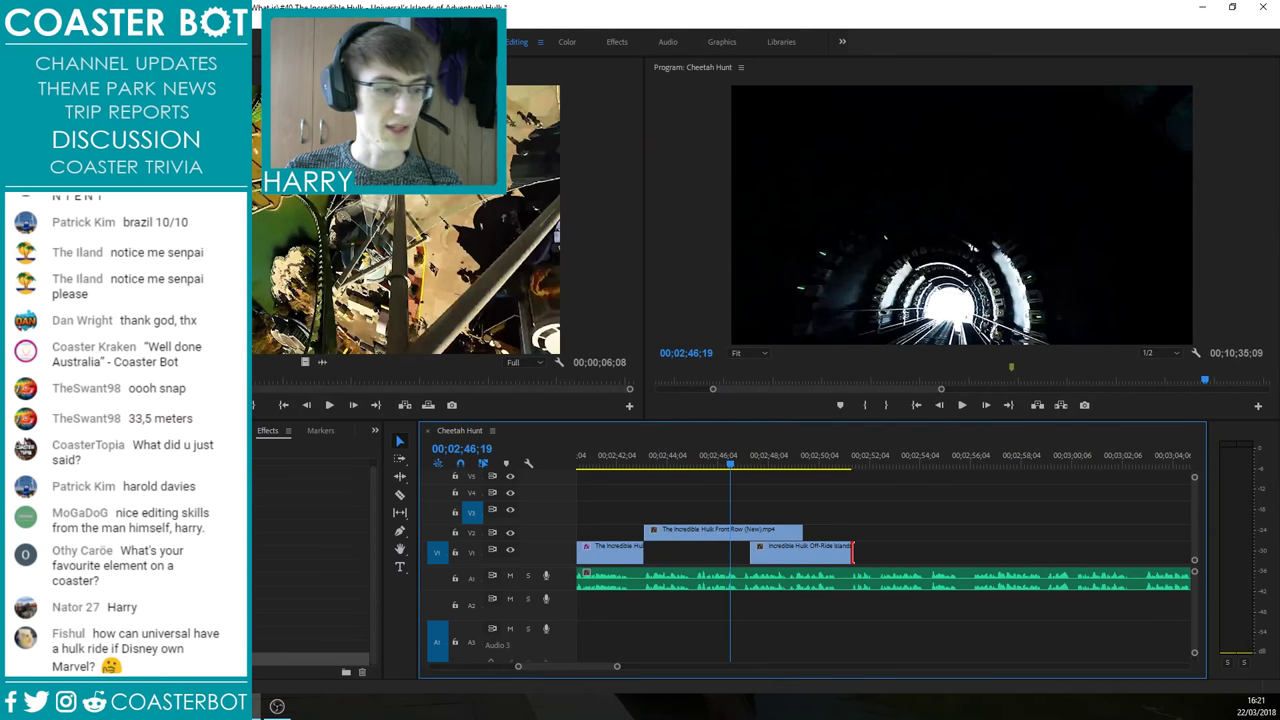
Step: Play the tunnel launch clip against the voice-over, trim it to about four seconds and slide it back to end near 00;02;46;25
drag(681, 472, 760, 469)
click(765, 493)
key(space)
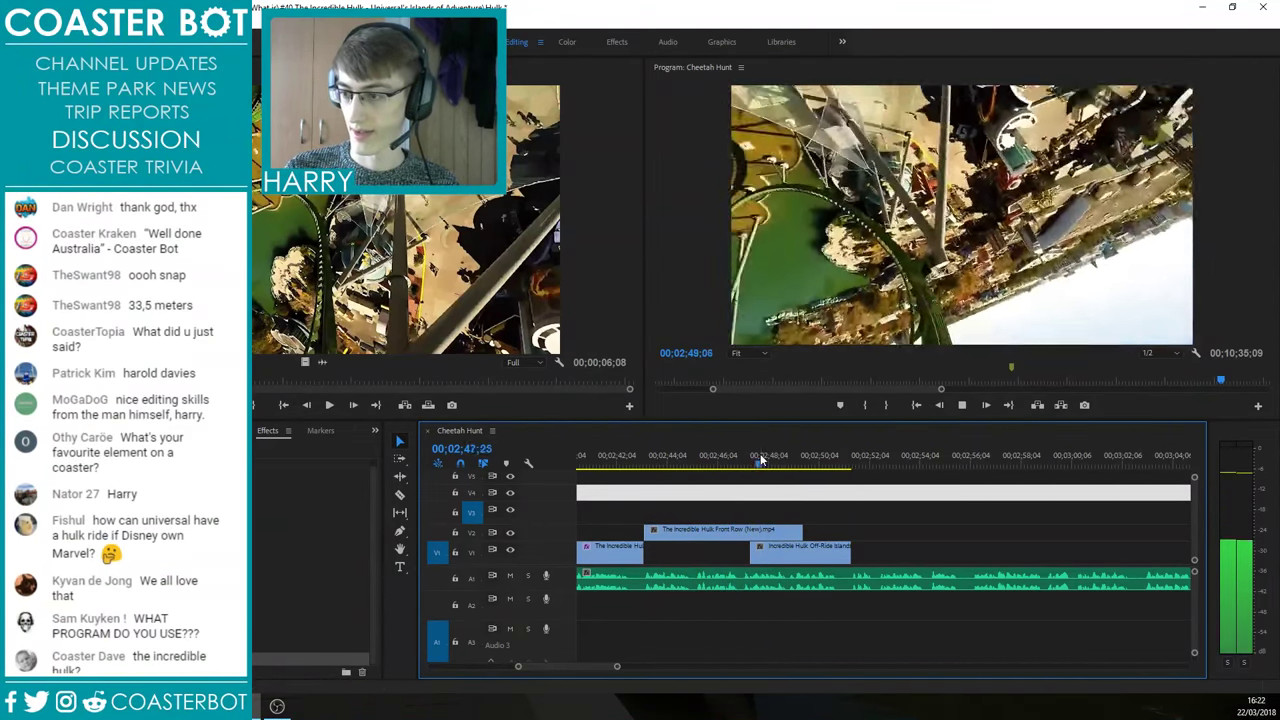
key(space)
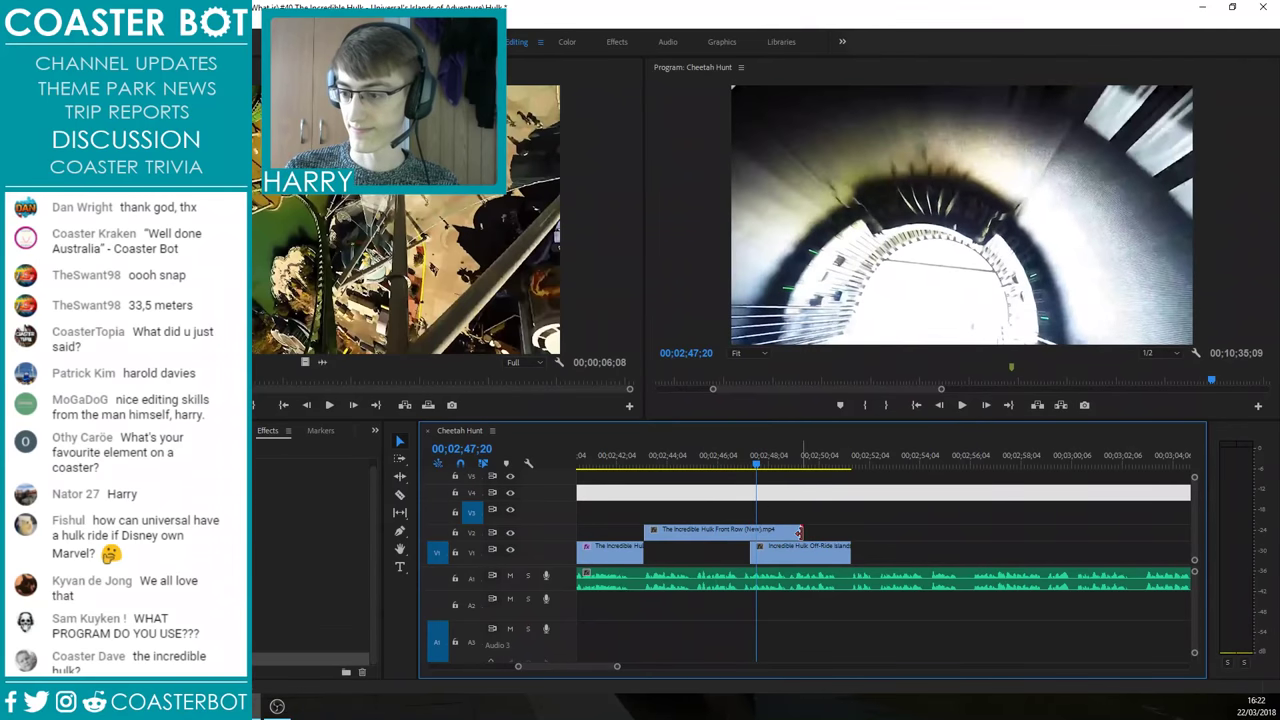
drag(799, 533, 700, 534)
click(699, 467)
click(781, 519)
key(space)
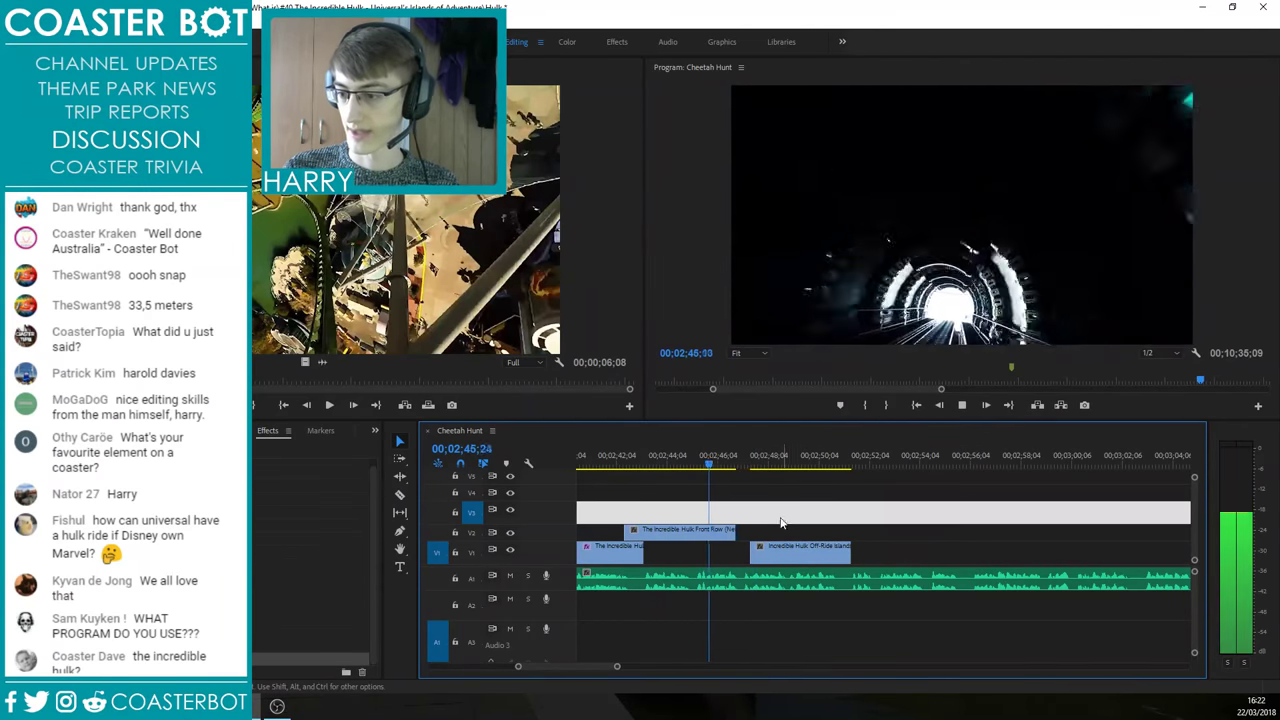
key(space)
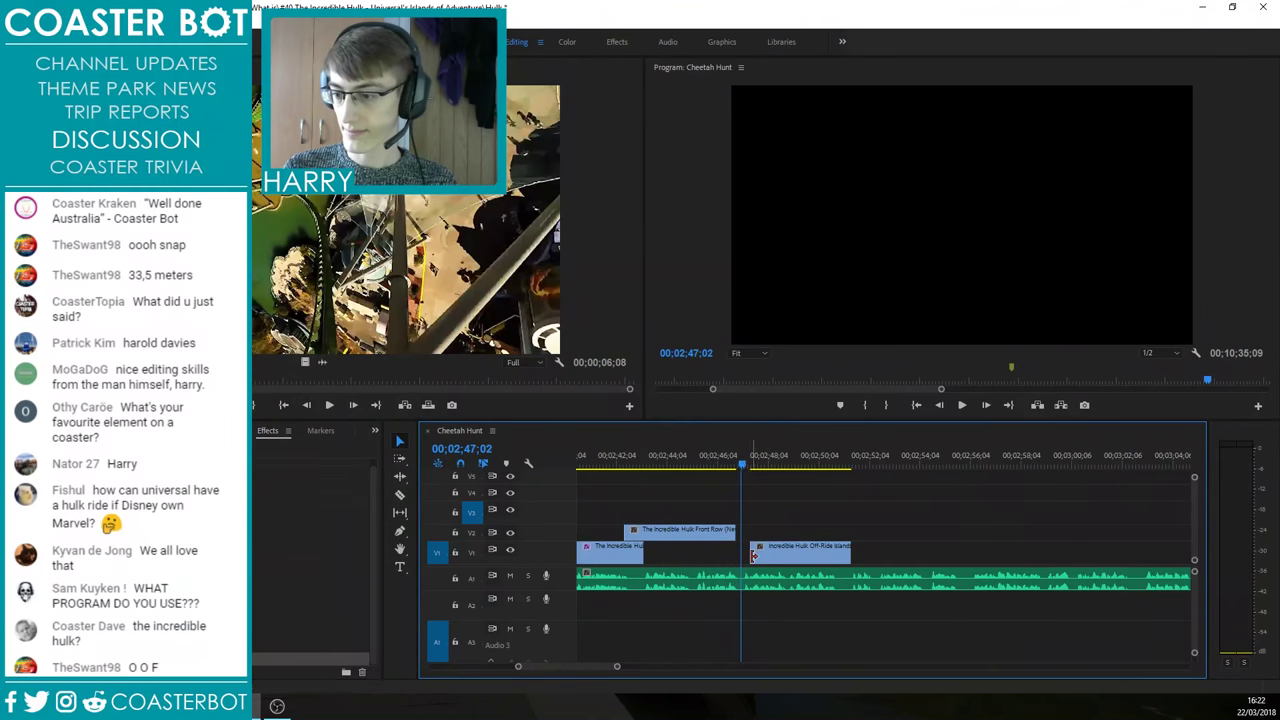
Step: Slide the lakeside skyline clip back to start at about 00;02;47;05 and extend its end to about 00;02;51;13
drag(770, 558, 764, 562)
key(Right)
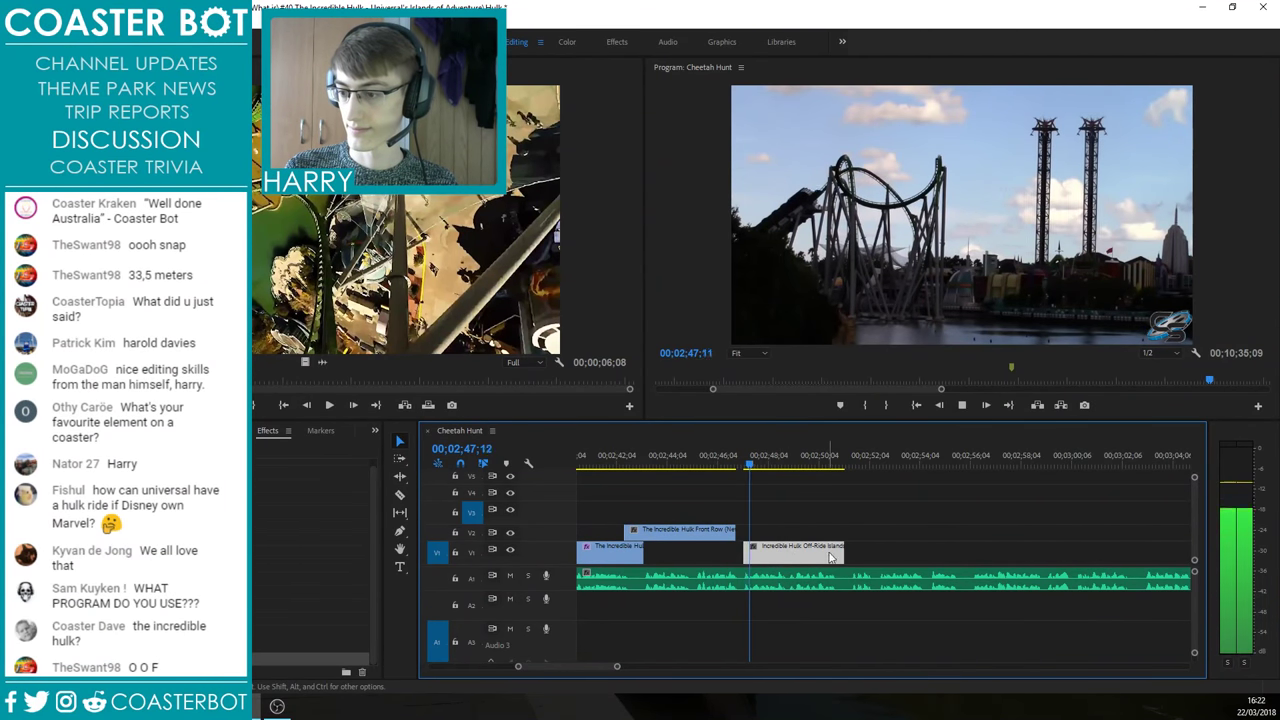
click(854, 464)
key(Left)
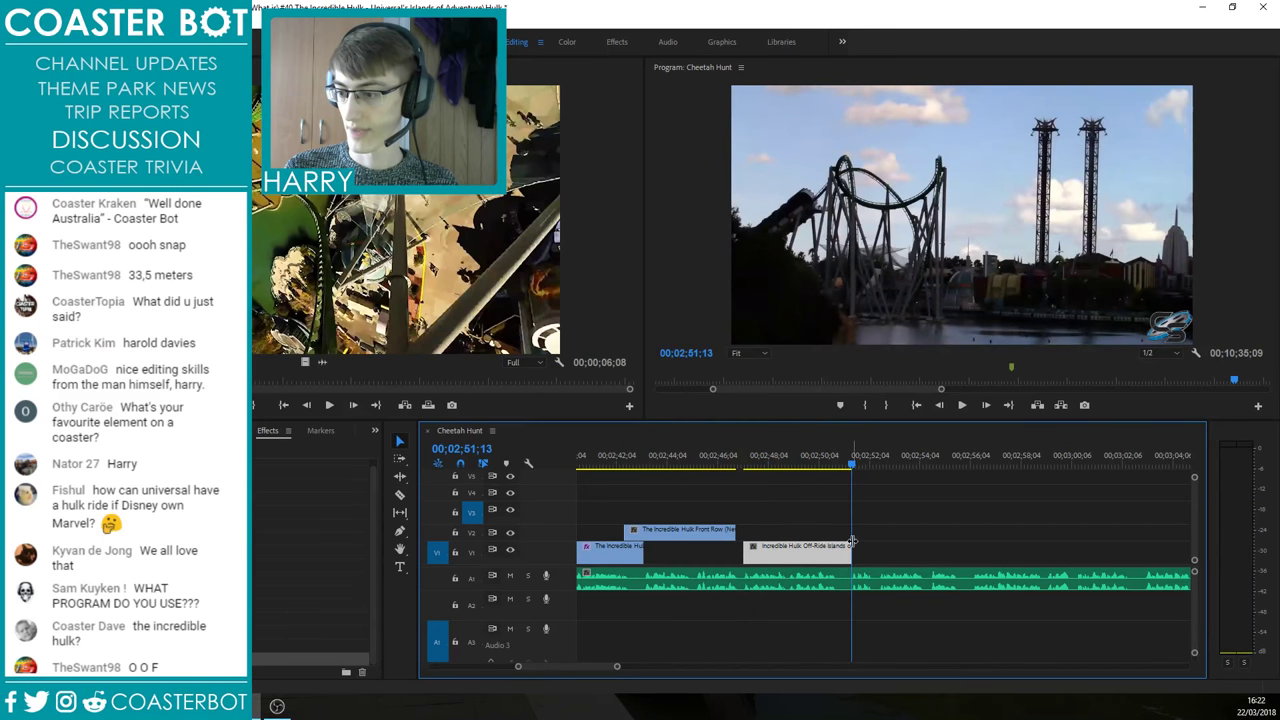
Step: Slide the tunnel launch clip forward to meet the lakeside skyline clip's start, and play the cut
drag(680, 530, 688, 531)
drag(642, 464, 703, 470)
scroll(656, 486, up, 3)
key(space)
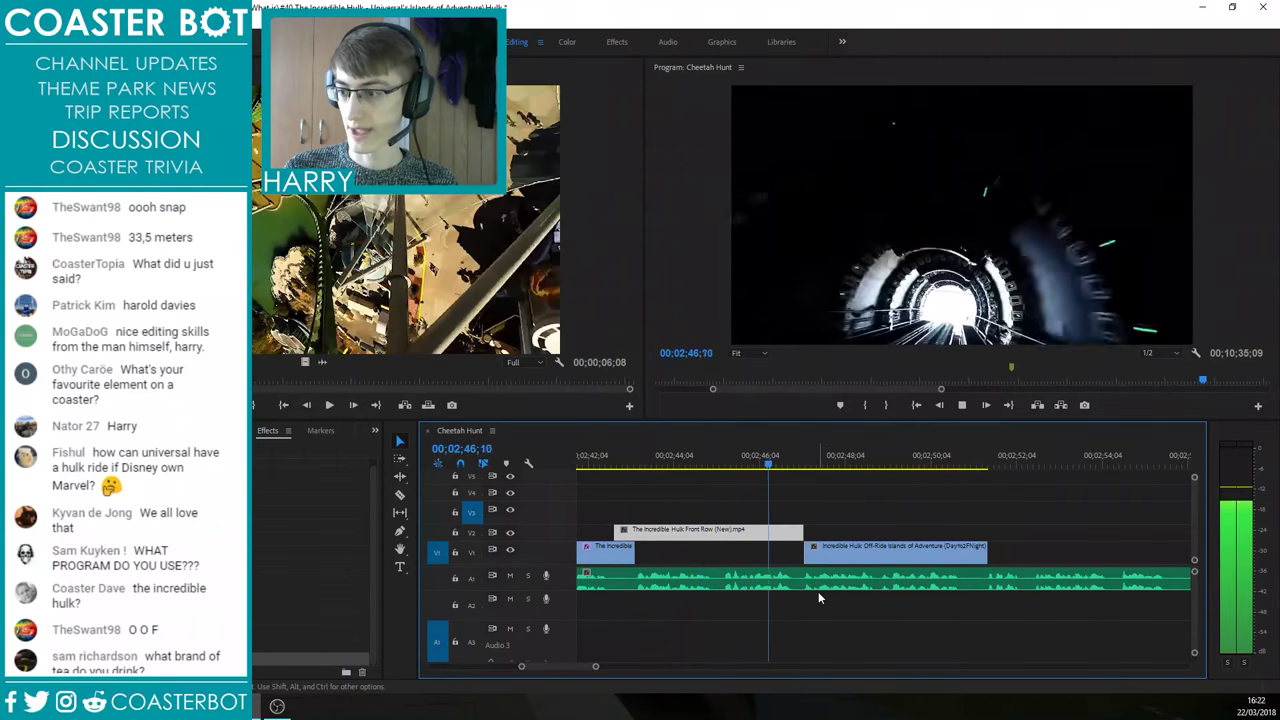
drag(833, 468, 760, 468)
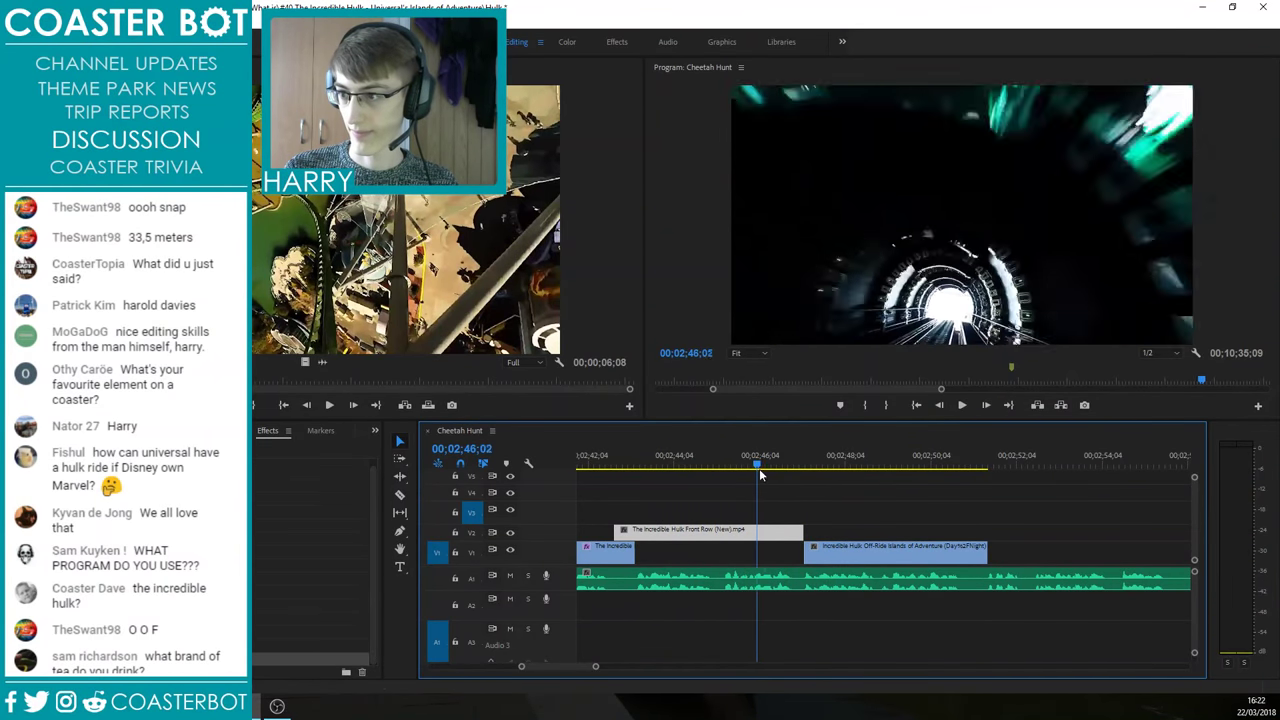
Step: Extend the tunnel launch clip to its white exit flash, slide it back to end at the lakeside clip's start, and play it
drag(802, 531, 848, 531)
drag(796, 467, 823, 480)
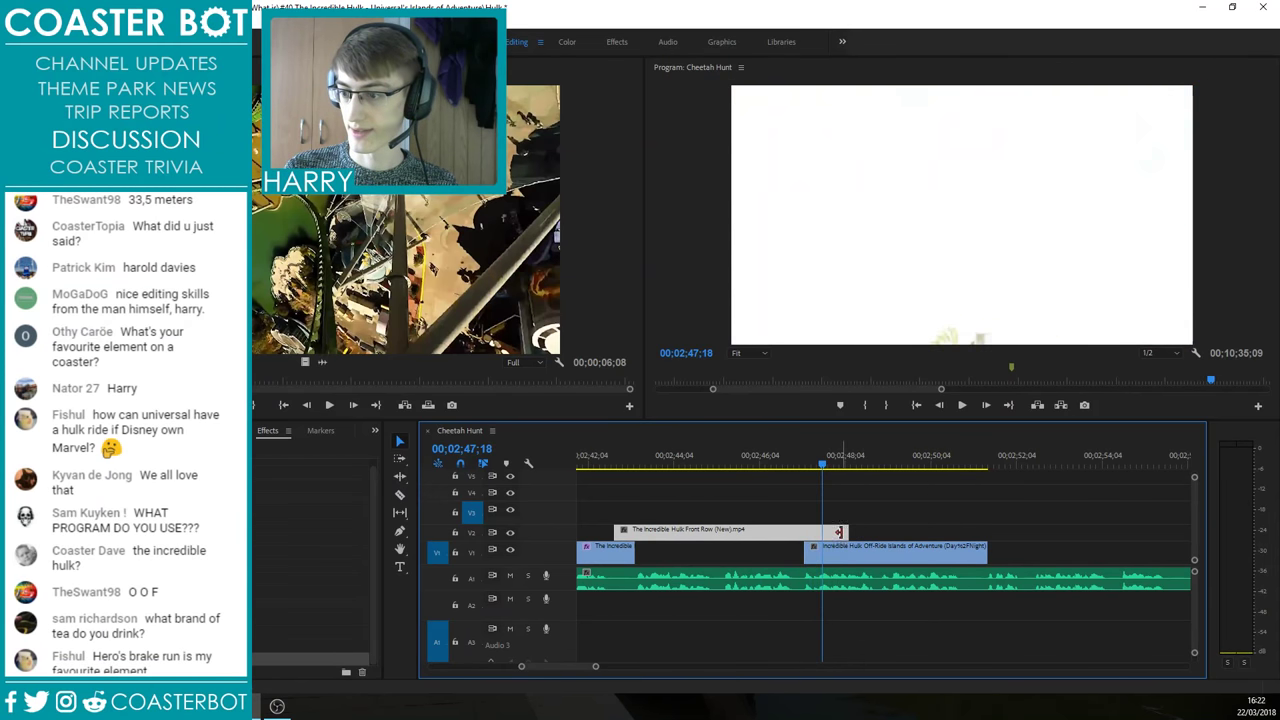
drag(844, 532, 790, 532)
drag(775, 466, 763, 466)
key(space)
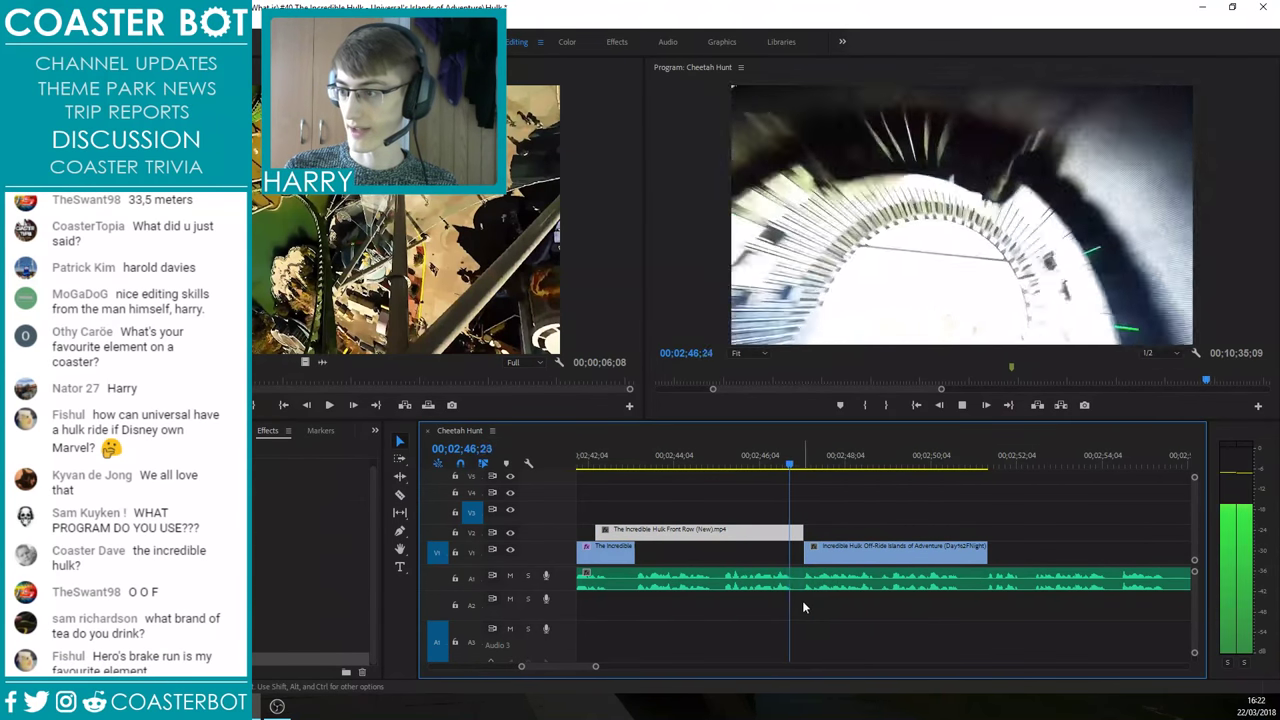
key(space)
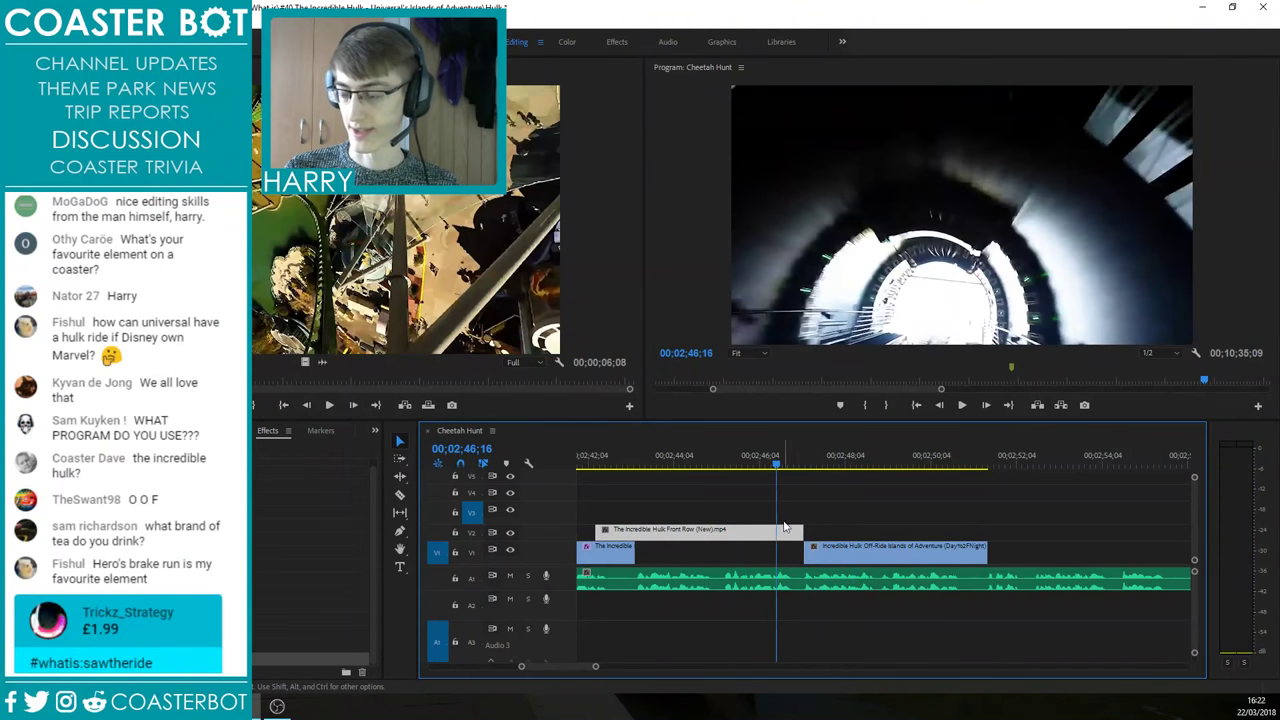
Step: Trim the tunnel launch clip's start to the preceding clip's end and extend its end a few frames over the lakeside clip
drag(599, 532, 638, 532)
drag(801, 531, 811, 531)
click(795, 464)
key(Right)
key(Right)
key(Right)
key(Right)
key(Right)
key(Right)
key(Right)
key(Right)
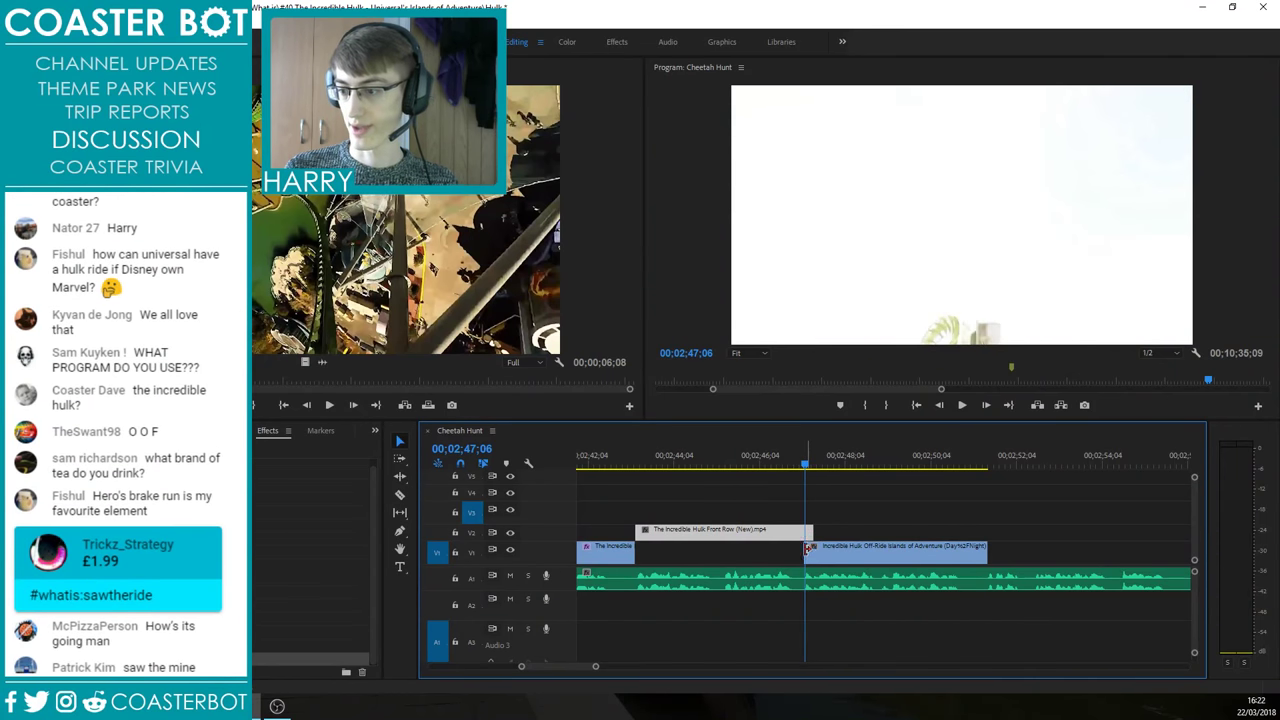
Step: Keyframe the tunnel launch clip's opacity from 100% at 00;02;47;05 to 0% at 00;02;47;08
key(equal)
key(equal)
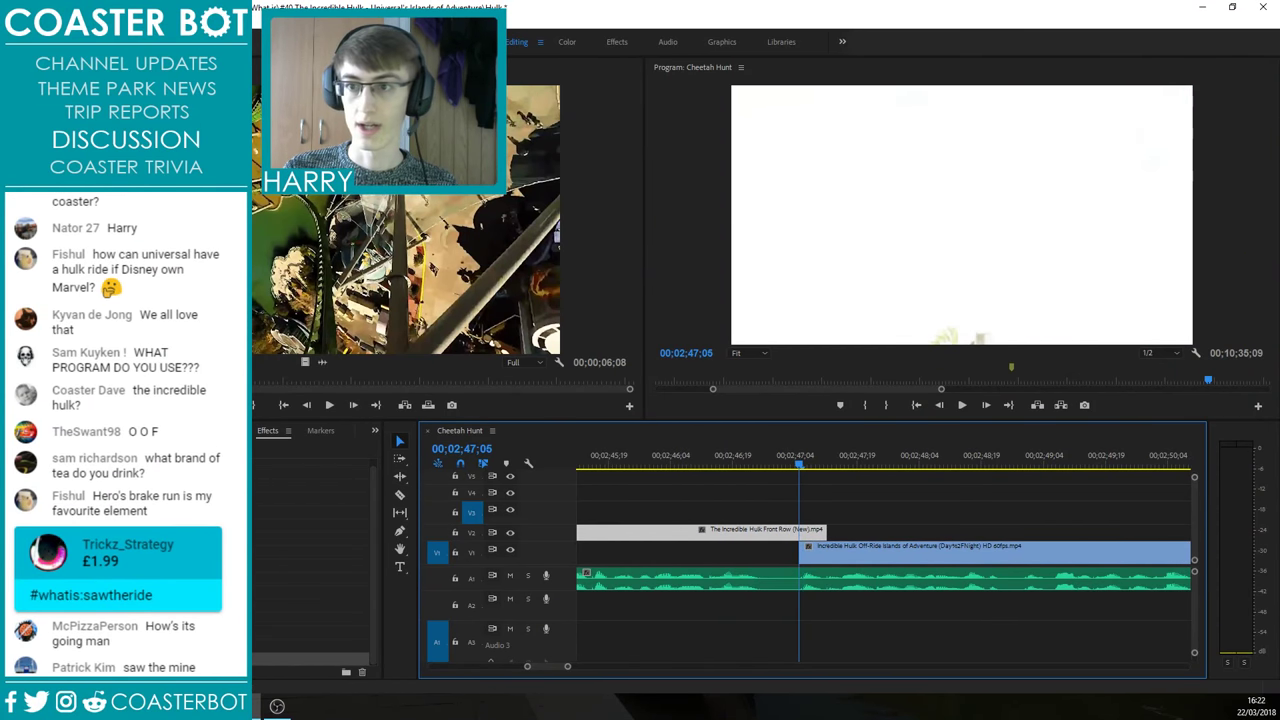
click(234, 68)
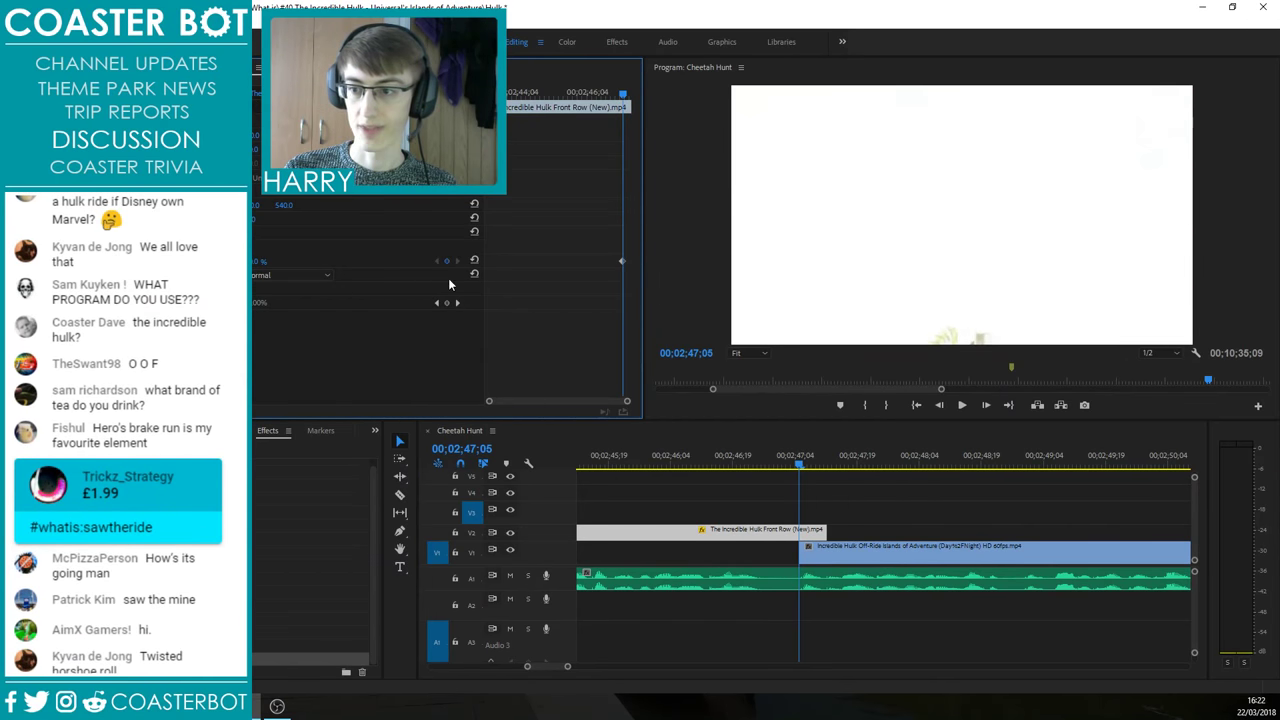
key(Right)
key(Right)
key(Right)
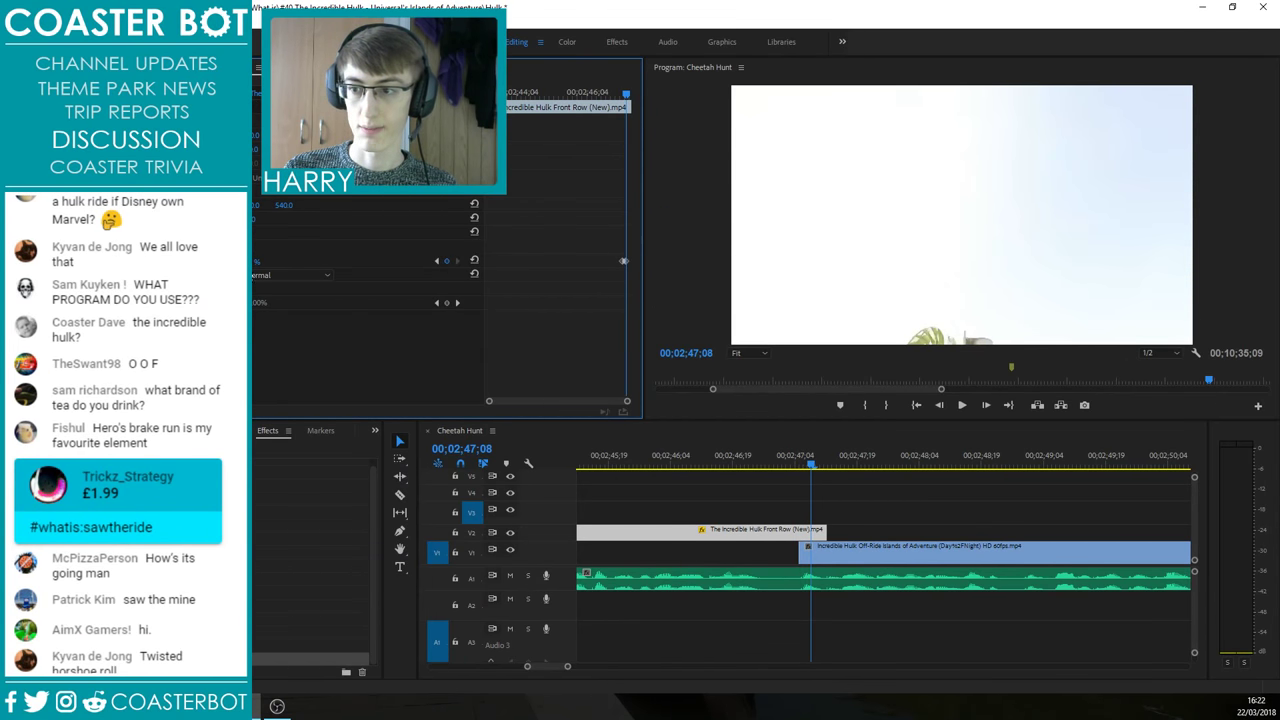
click(24, 261)
Step: Ease the tunnel launch clip's fade into its final opacity keyframe and play the transition
drag(630, 402, 570, 392)
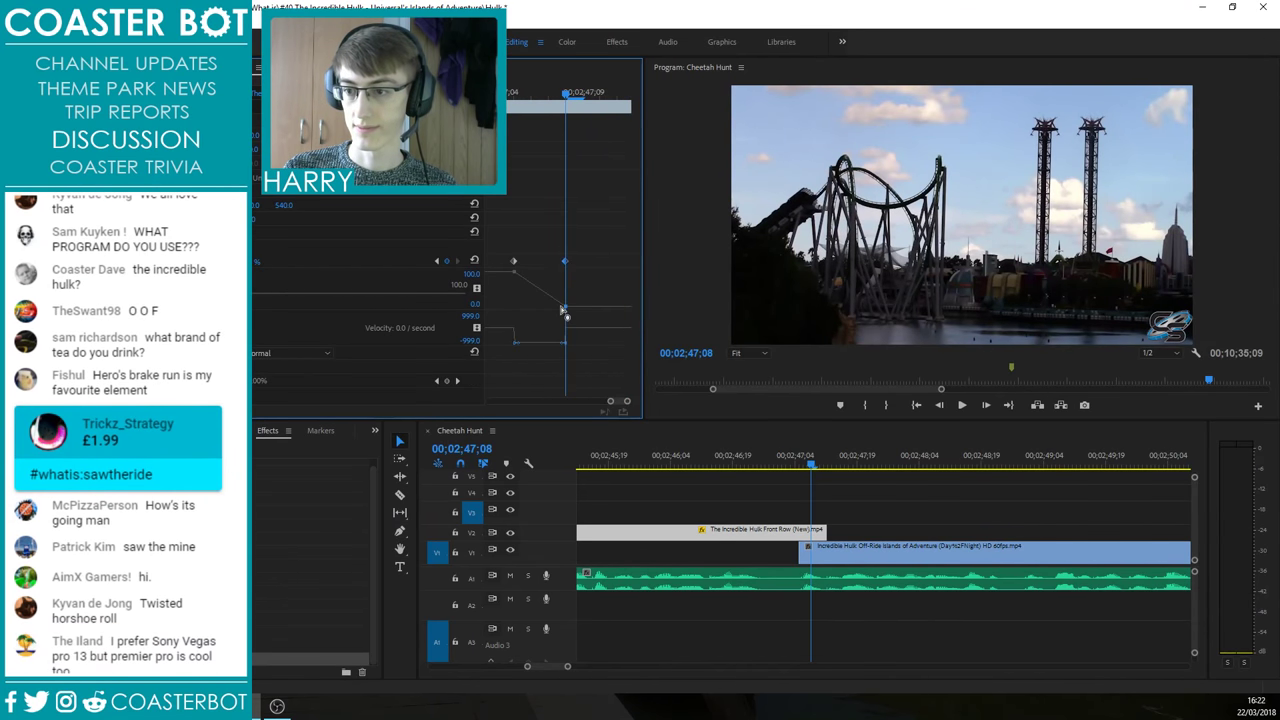
drag(560, 343, 560, 332)
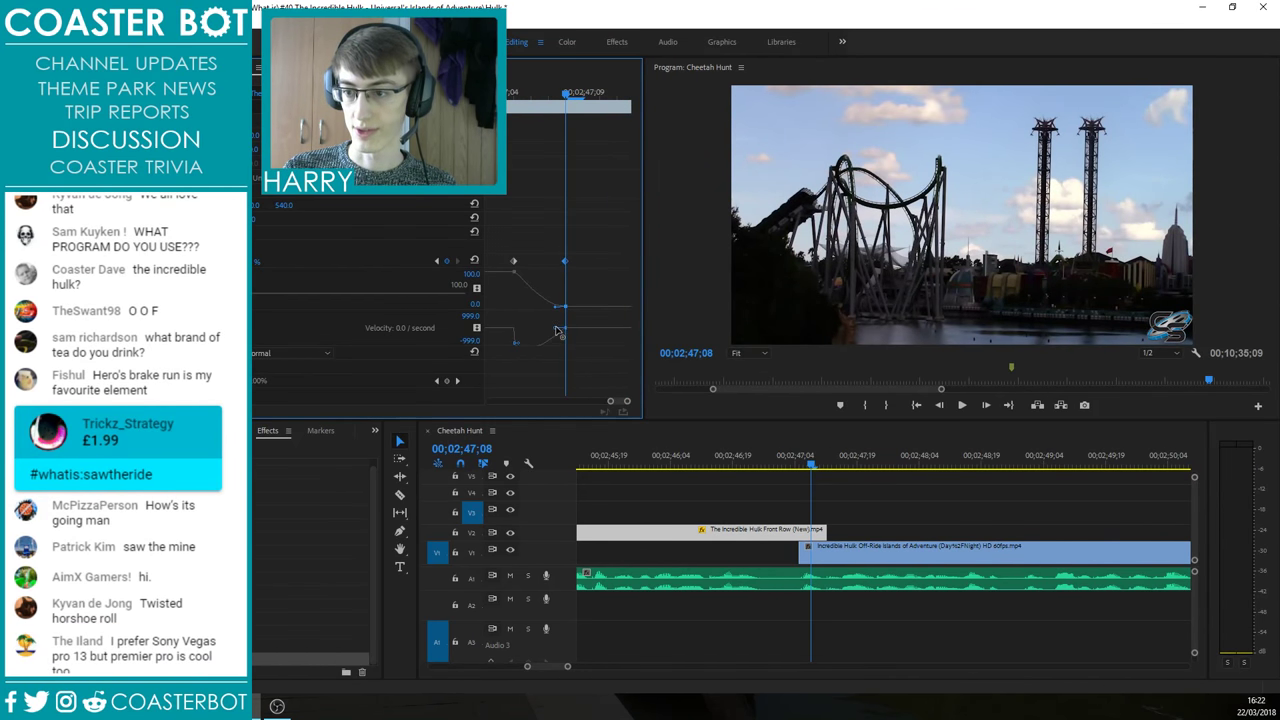
key(Left)
key(Left)
key(Left)
drag(799, 464, 712, 464)
key(space)
drag(826, 458, 800, 458)
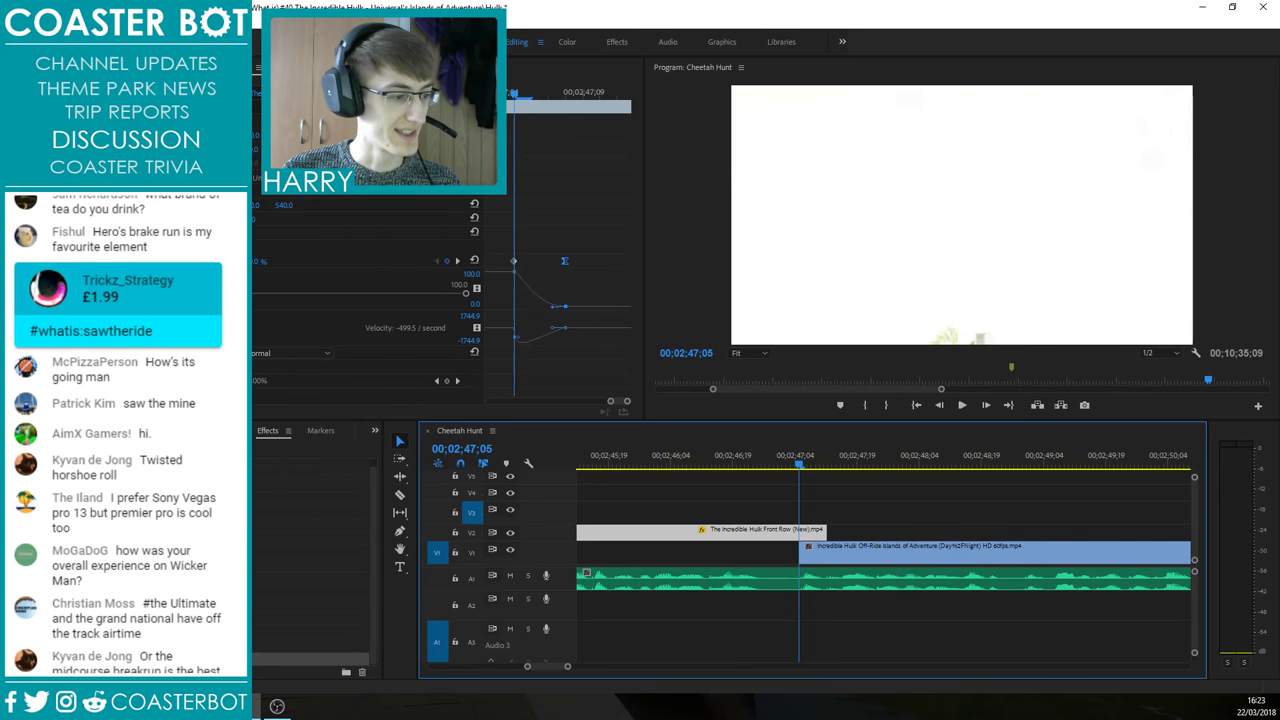
key(alt+Tab)
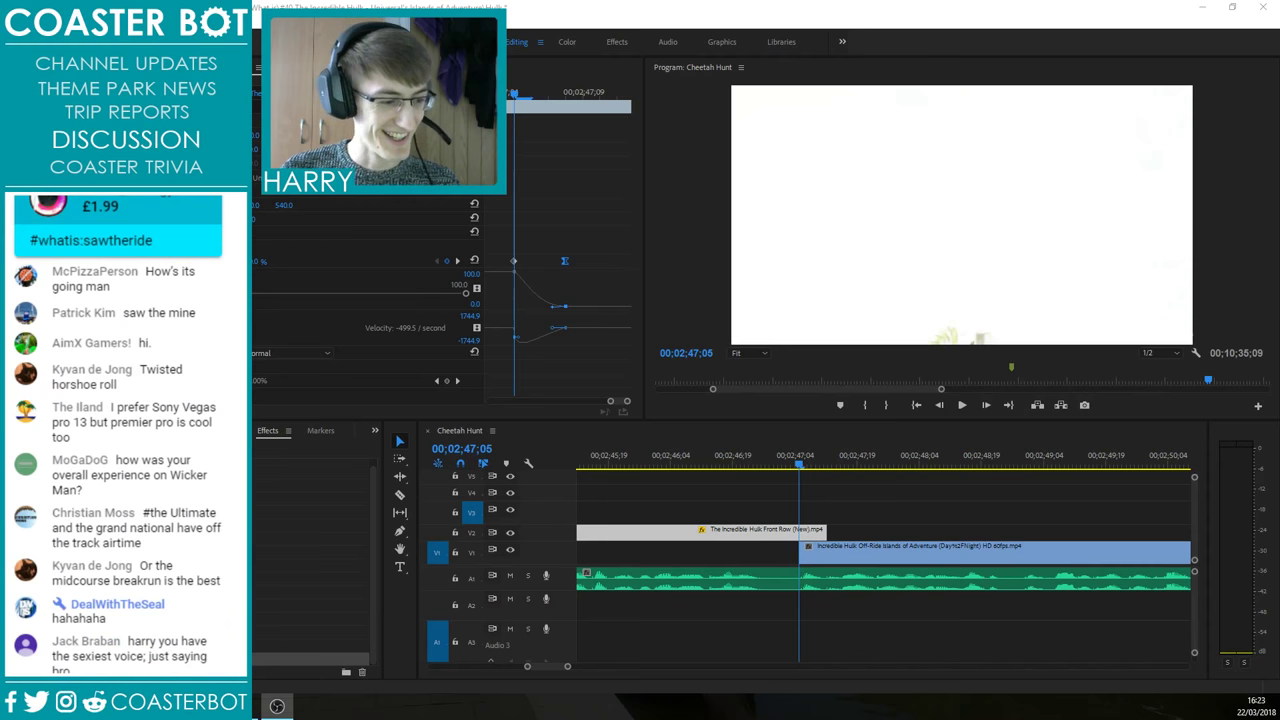
key(alt+Tab)
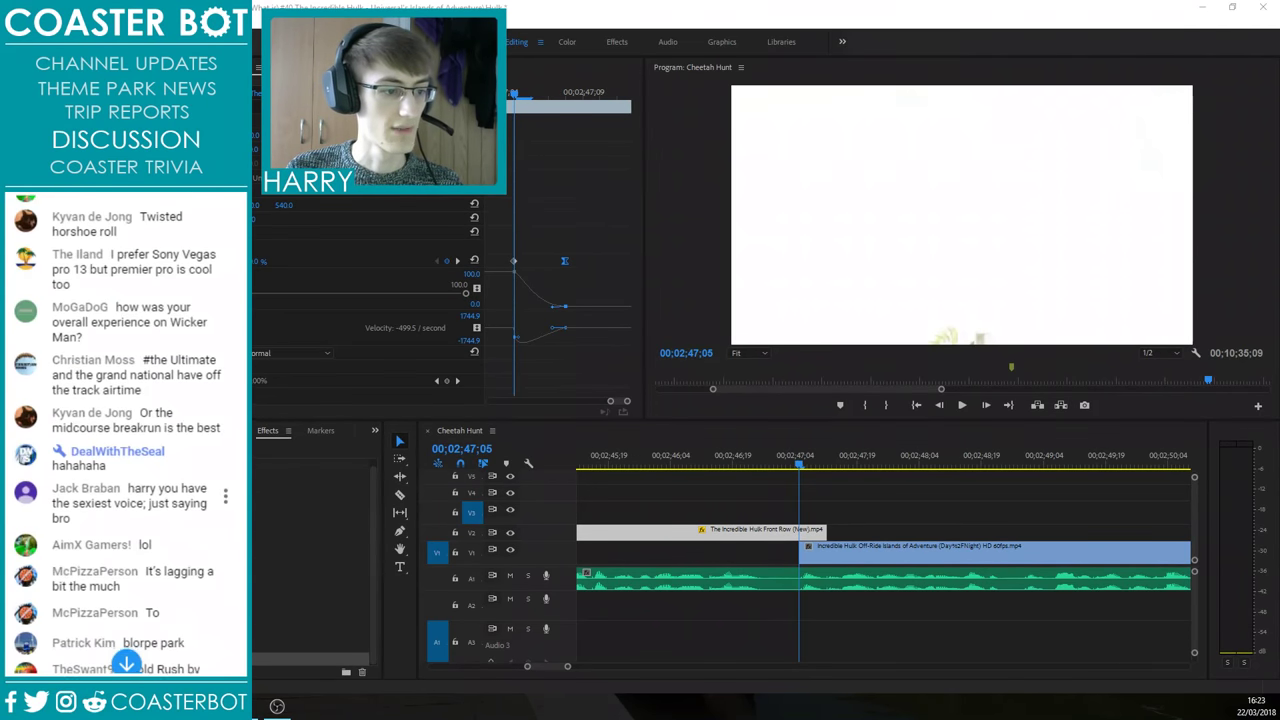
Step: Enlarge and shift the lakeside skyline clip so its corner watermark falls outside the frame, and replay the tunnel transition
drag(806, 472, 835, 456)
click(868, 553)
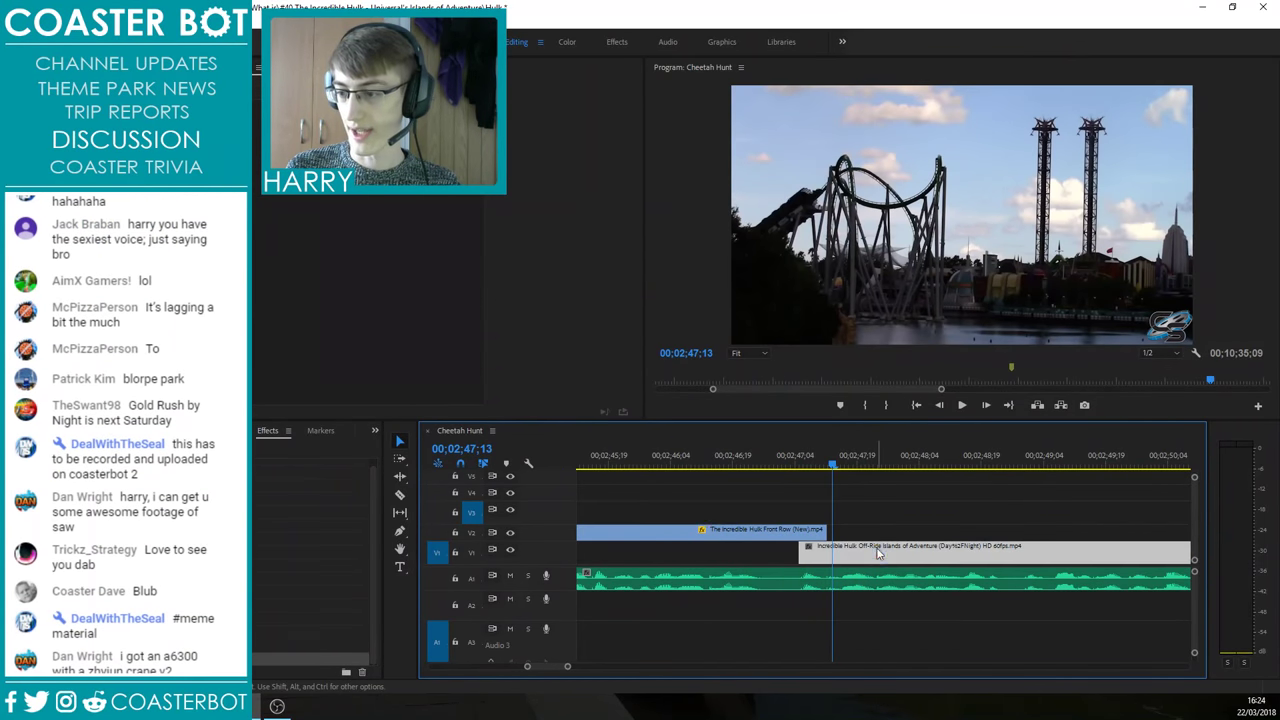
click(254, 150)
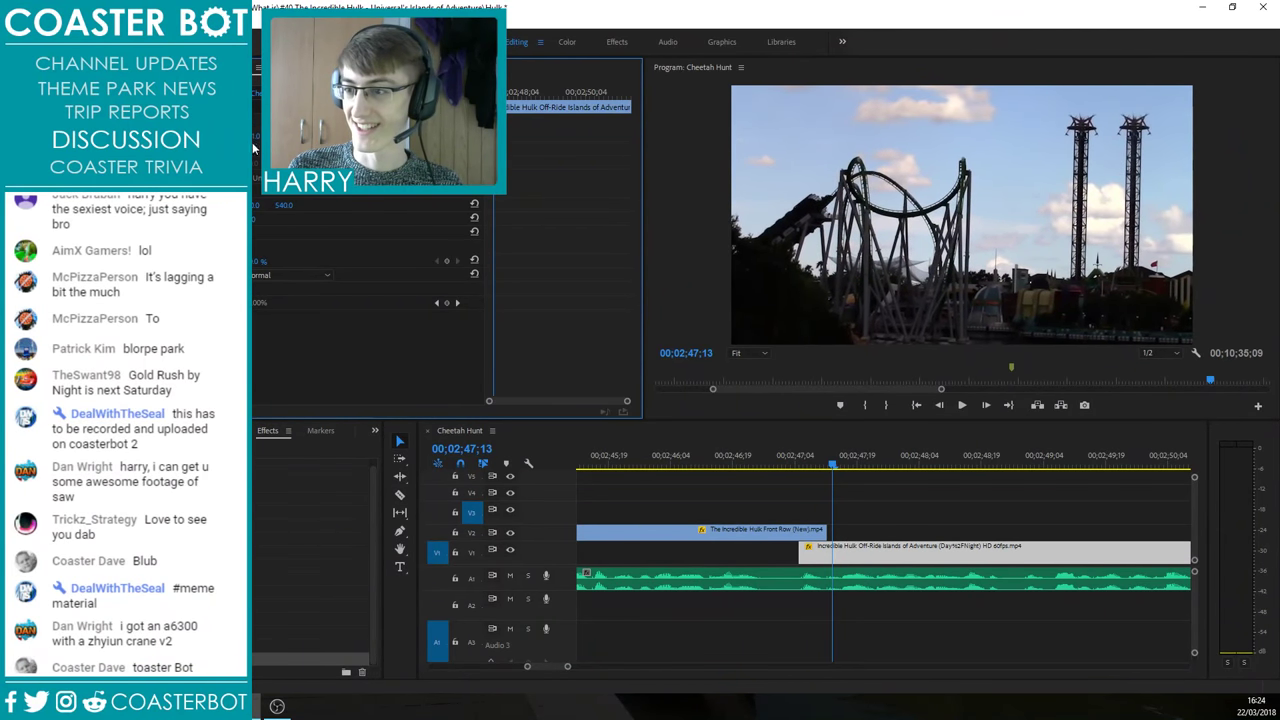
drag(256, 135, 252, 135)
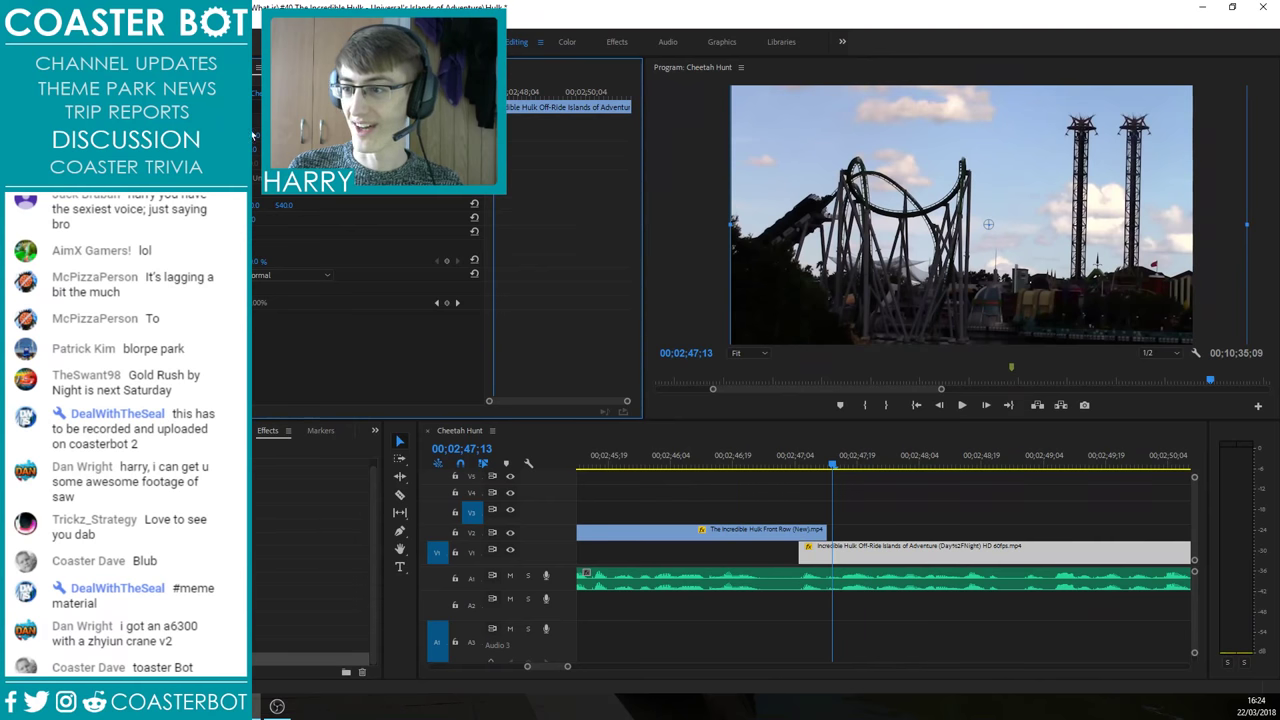
click(940, 549)
click(755, 460)
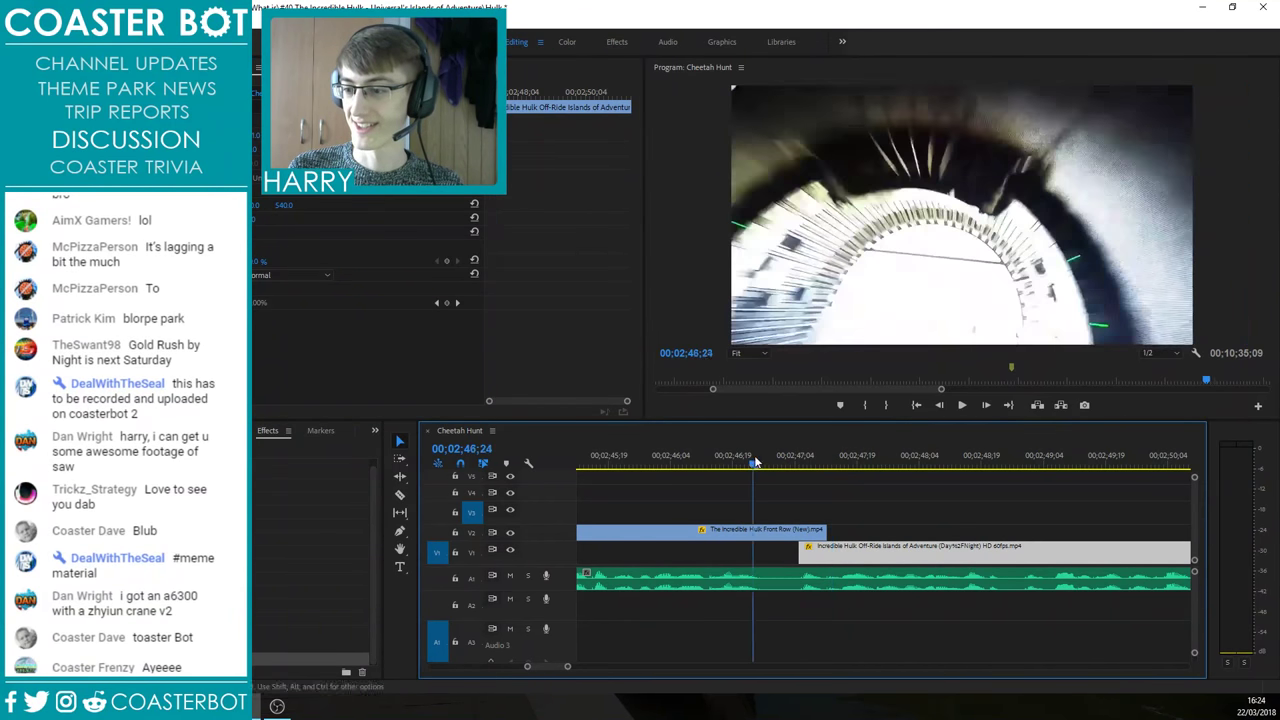
key(space)
drag(887, 466, 798, 470)
Step: Shorten the tunnel launch clip's fade by moving its 0% opacity keyframe to 00;02;47;07
click(816, 535)
key(Left)
key(Left)
key(Left)
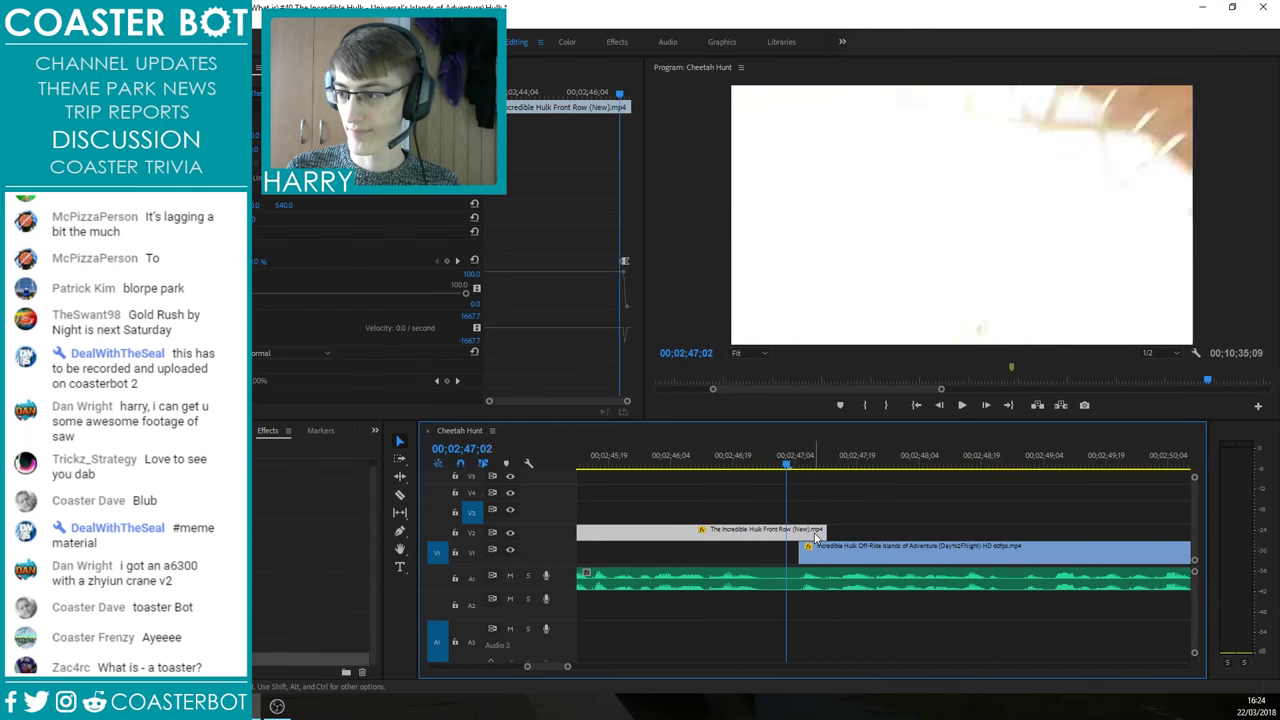
key(Right)
key(Right)
key(Right)
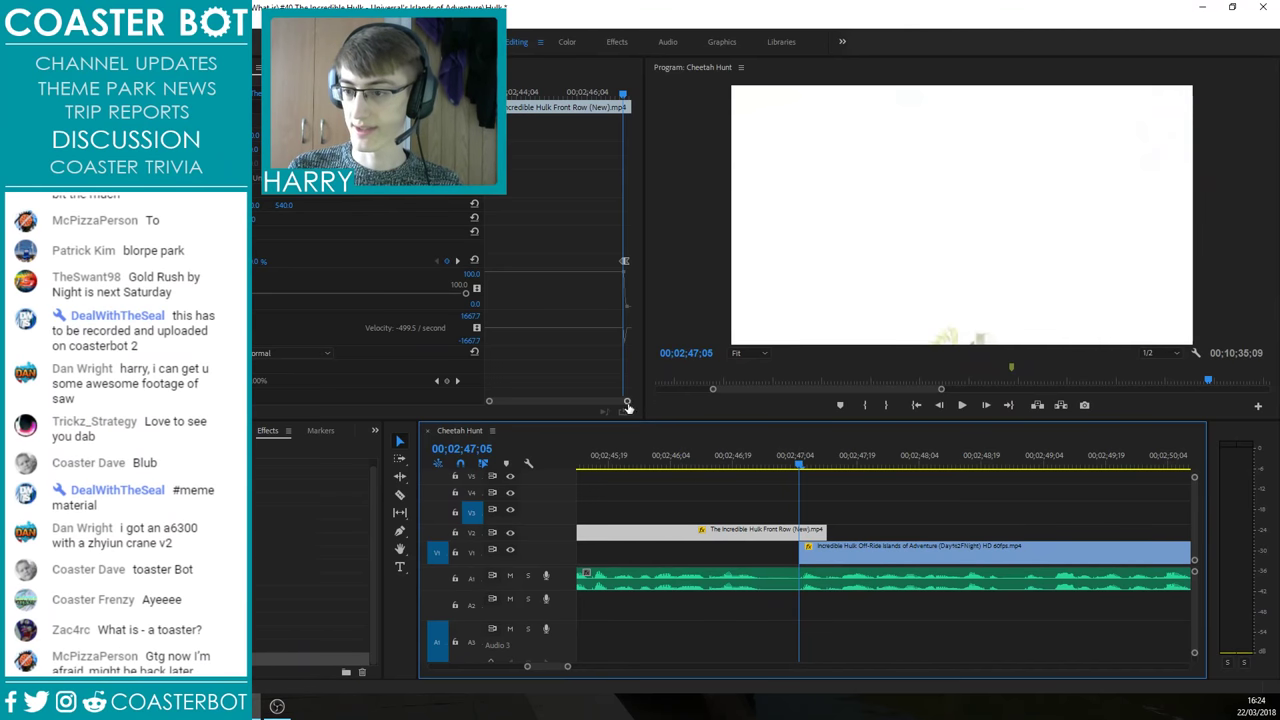
drag(627, 402, 547, 402)
key(Right)
key(Right)
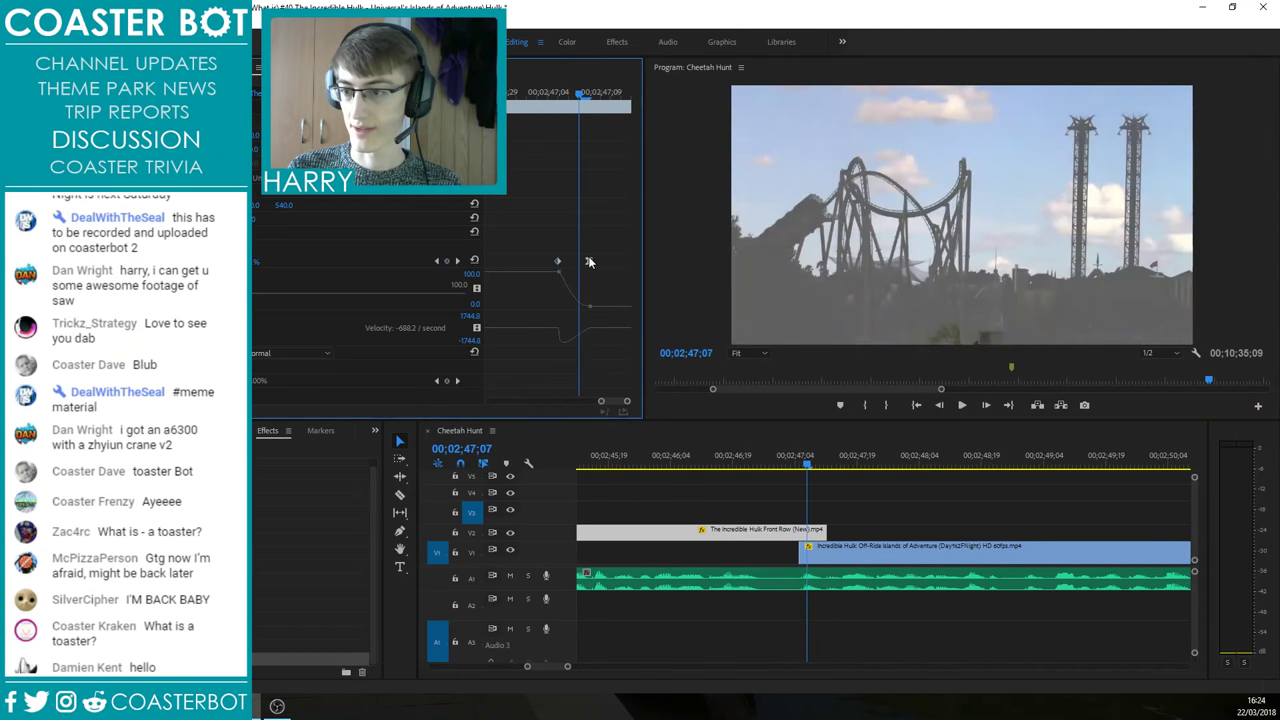
drag(589, 261, 579, 263)
Step: Replay the shortened fade into the lakeside skyline clip and park the playhead at 00;02;47;05
key(Left)
key(Left)
key(Left)
click(713, 464)
key(space)
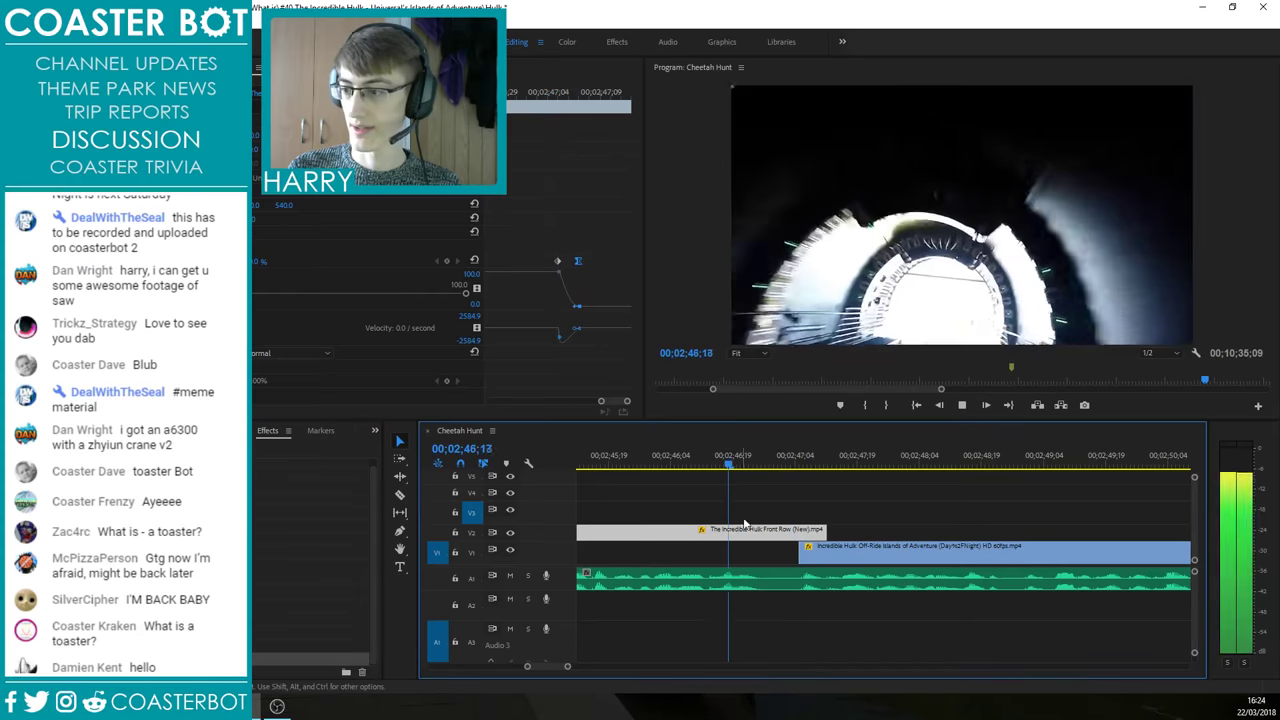
click(736, 463)
key(space)
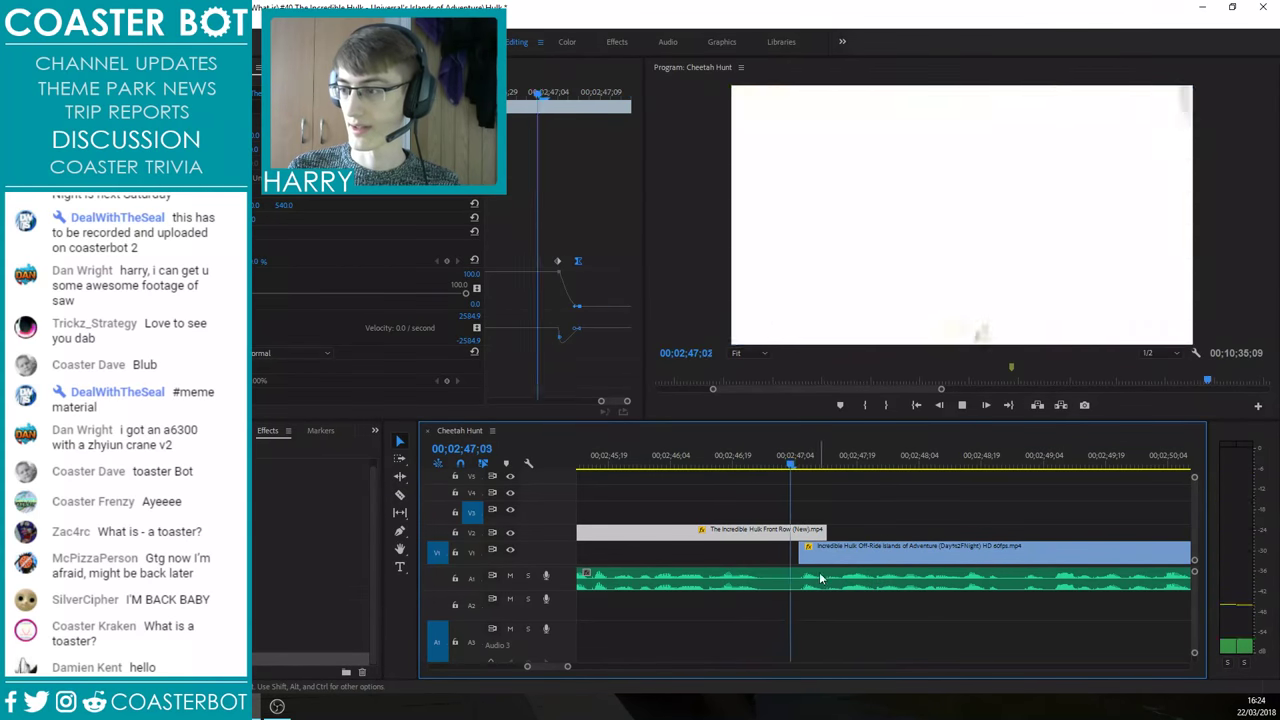
click(816, 494)
drag(774, 459, 737, 460)
key(space)
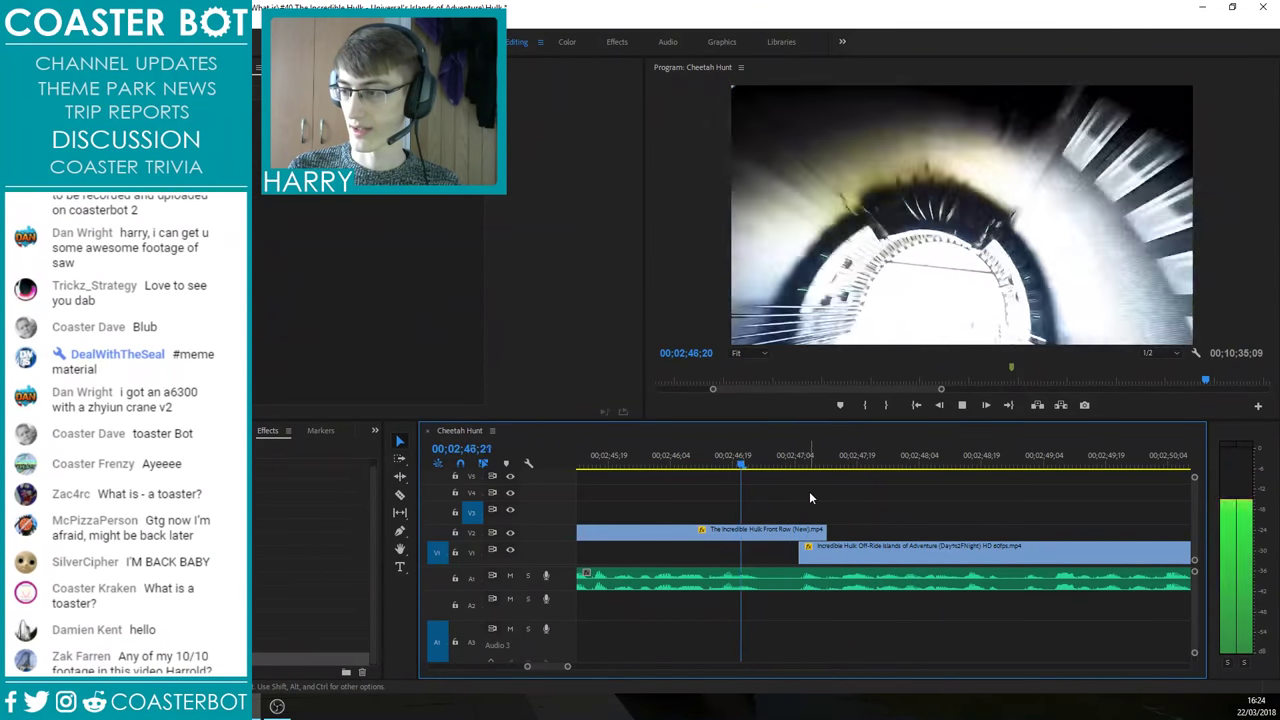
key(space)
key(Right)
key(Right)
key(Right)
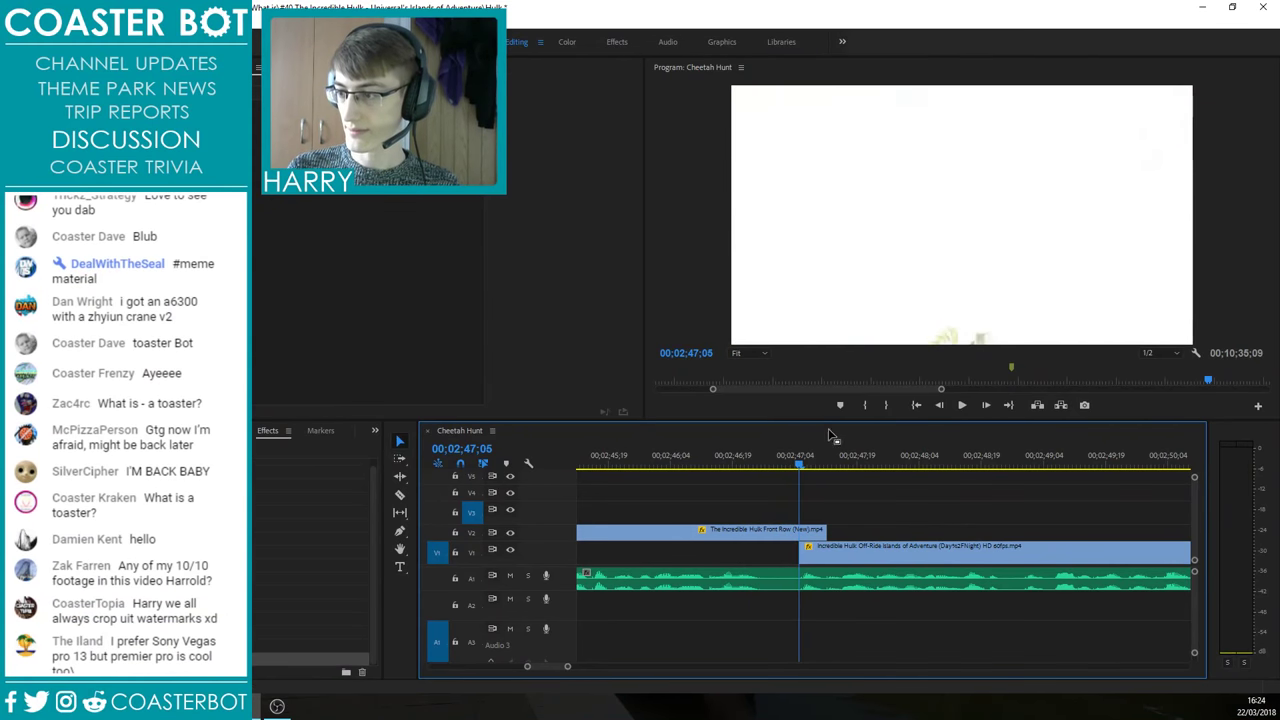
Step: Extend the tunnel launch clip's end slightly and move its 0% opacity keyframe to 00;02;47;08
click(801, 533)
drag(824, 532, 833, 532)
drag(626, 401, 563, 408)
key(Right)
key(Right)
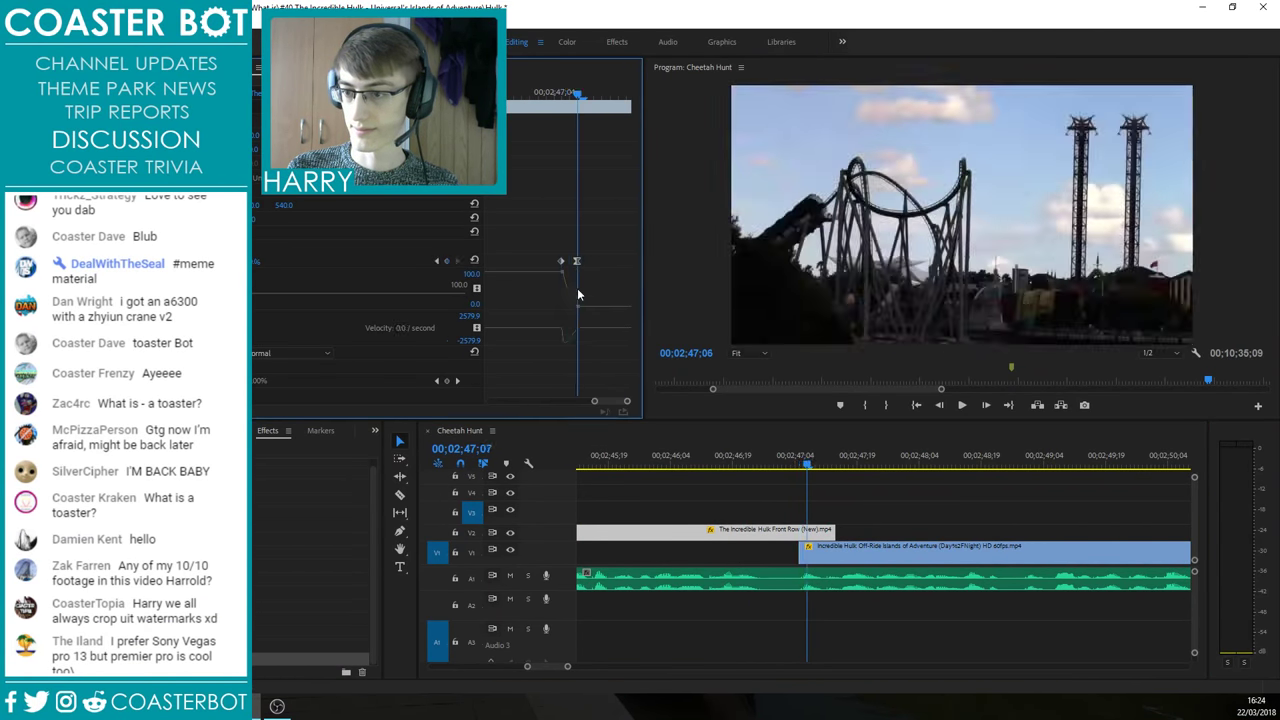
drag(577, 263, 587, 263)
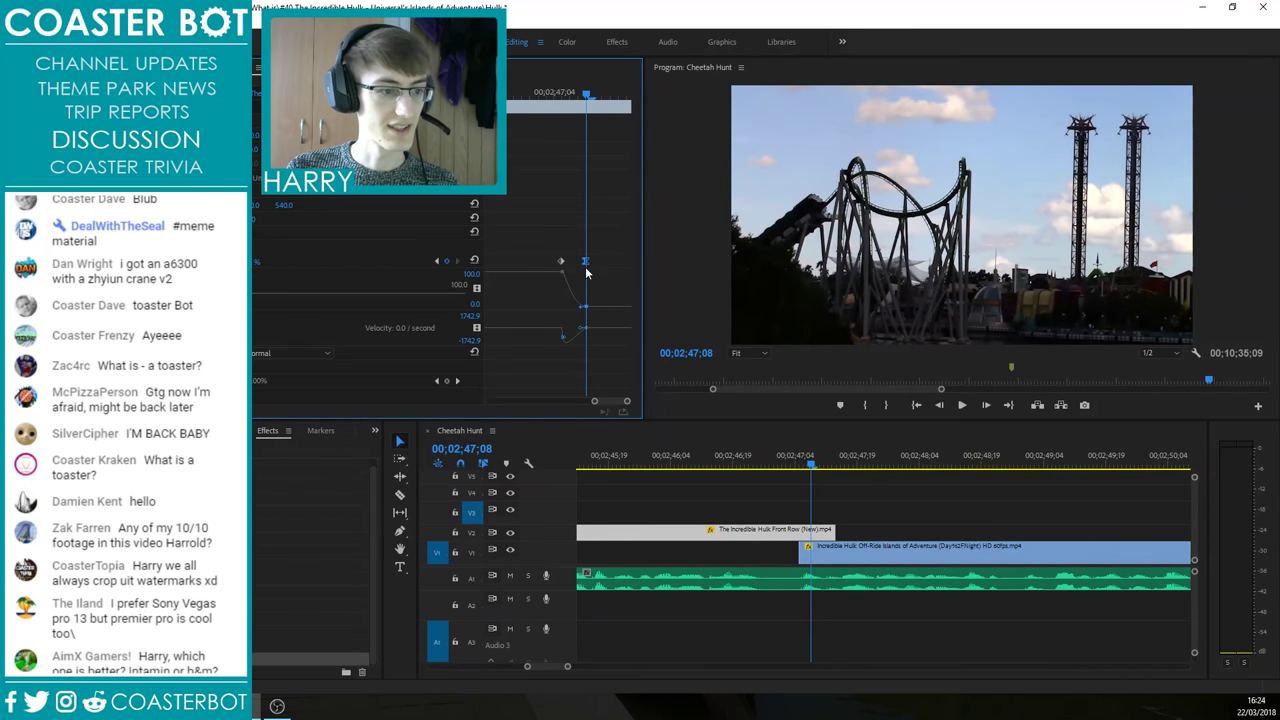
Step: Step frame by frame through the lengthened fade into the skyline clip and replay it to examine the blend
key(Left)
key(Left)
key(Left)
key(Left)
key(Left)
key(Left)
key(Left)
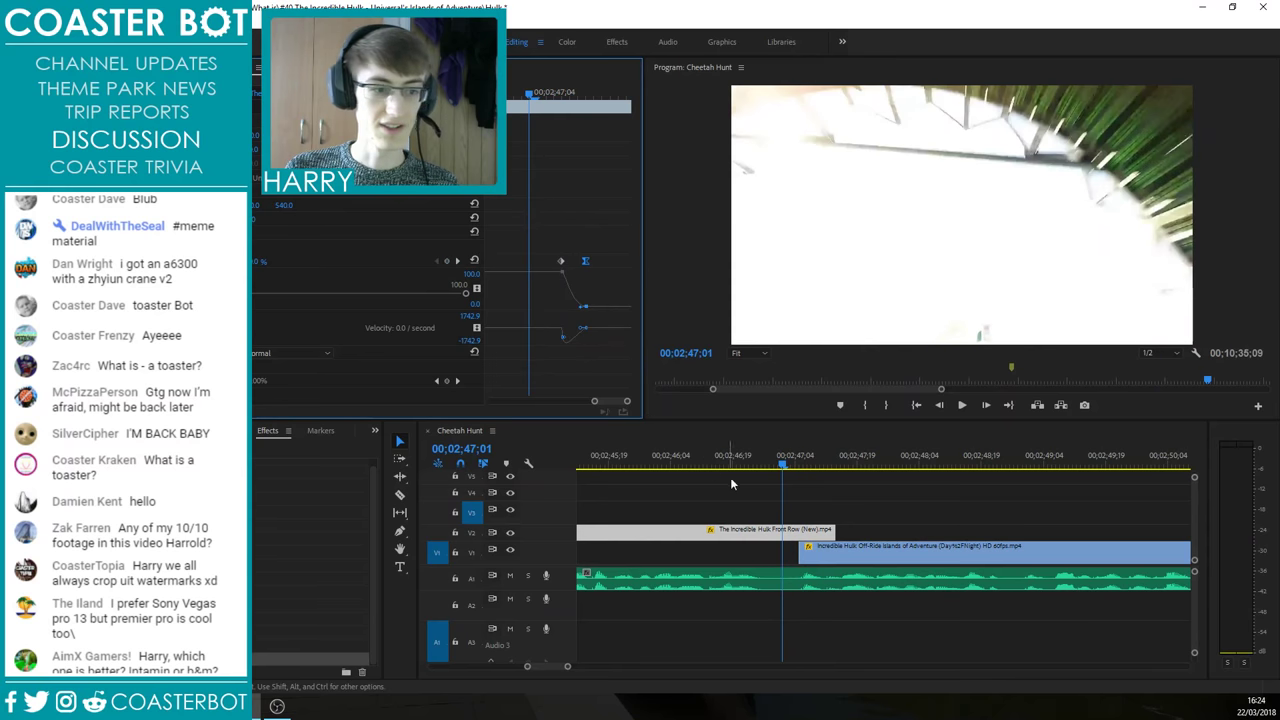
key(Right)
key(Right)
key(Right)
key(Right)
key(Right)
key(Right)
key(Right)
key(Right)
key(Right)
key(Left)
key(Left)
key(Left)
key(Left)
key(Left)
key(Left)
key(Left)
key(Left)
key(Left)
key(Left)
key(Left)
key(Left)
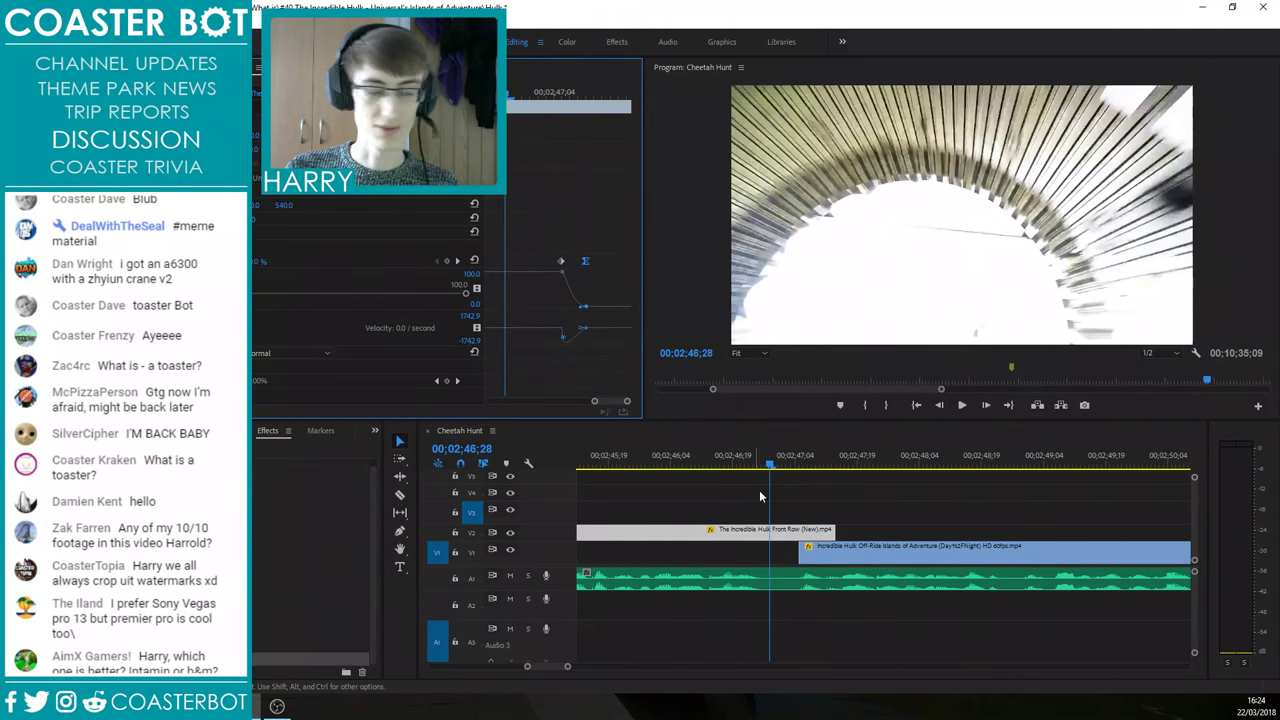
key(Right)
key(Right)
key(Right)
key(Right)
key(Right)
key(Right)
click(779, 466)
key(space)
drag(838, 466, 737, 466)
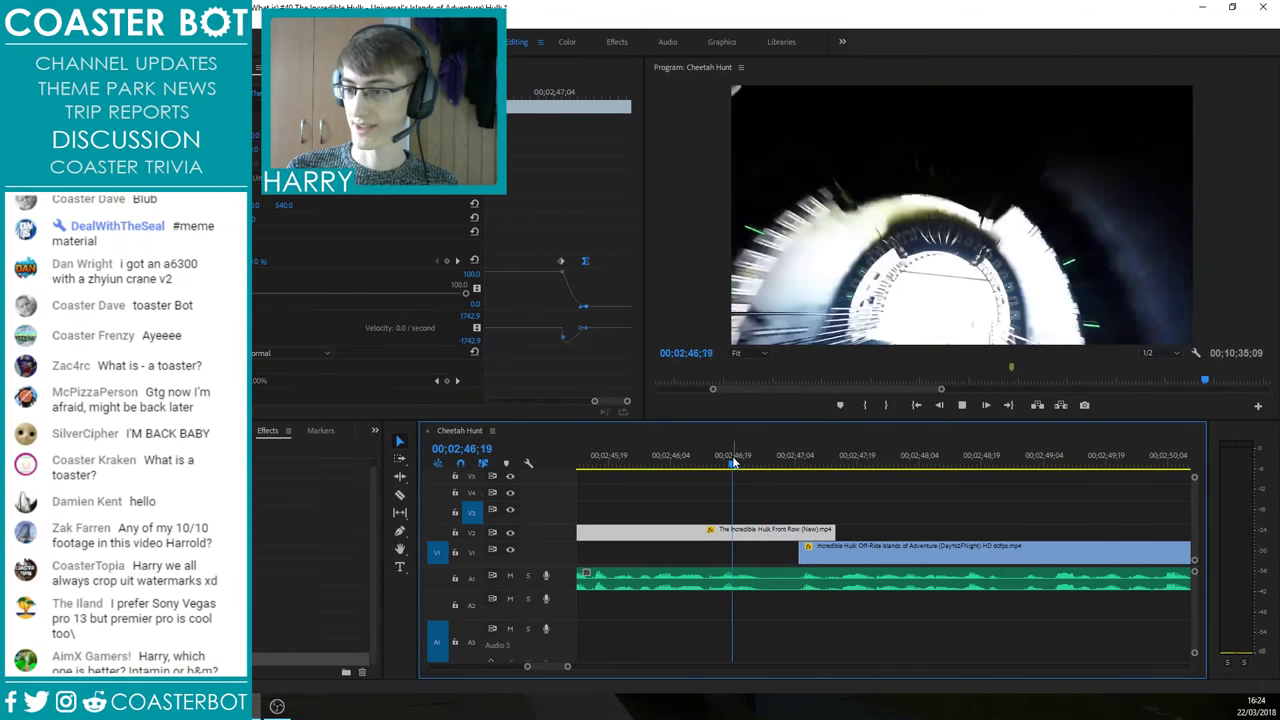
key(space)
key(space)
Step: Reshape the opacity velocity curve at the fade's first keyframe, making its start steeper, and replay the transition
click(566, 334)
click(753, 461)
key(space)
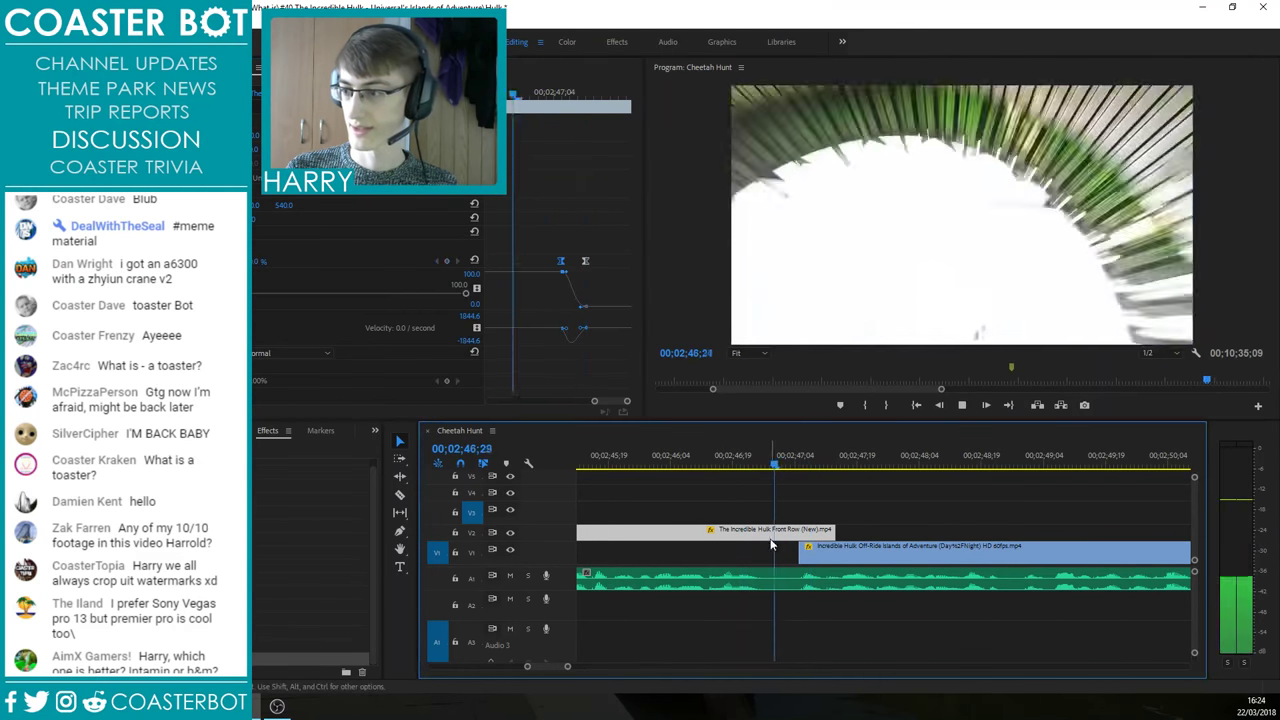
drag(845, 466, 652, 464)
key(space)
drag(567, 328, 564, 341)
key(space)
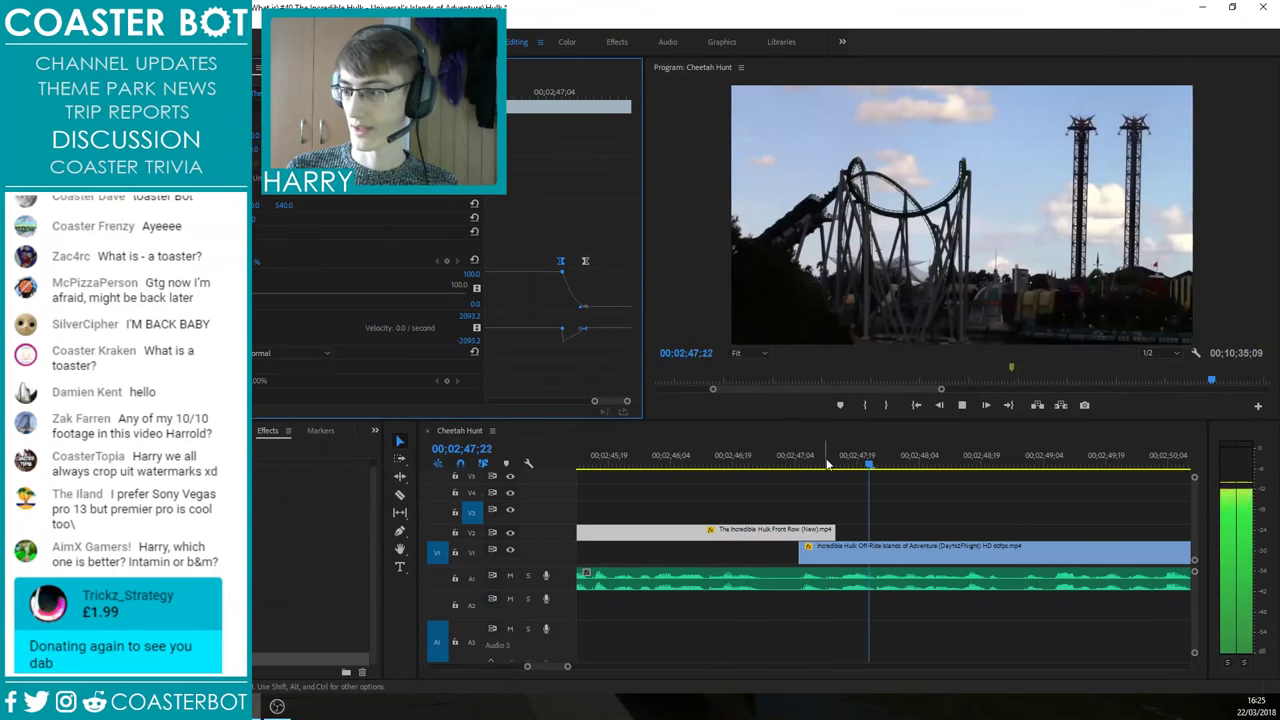
Step: Move the 0% opacity keyframe to 00;02;47;09 and smooth the velocity curve between the fade's two keyframes
mouse_move(808, 463)
mouse_down()
mouse_move(787, 463)
mouse_move(800, 465)
mouse_up()
key(Right)
key(Right)
key(Right)
key(Right)
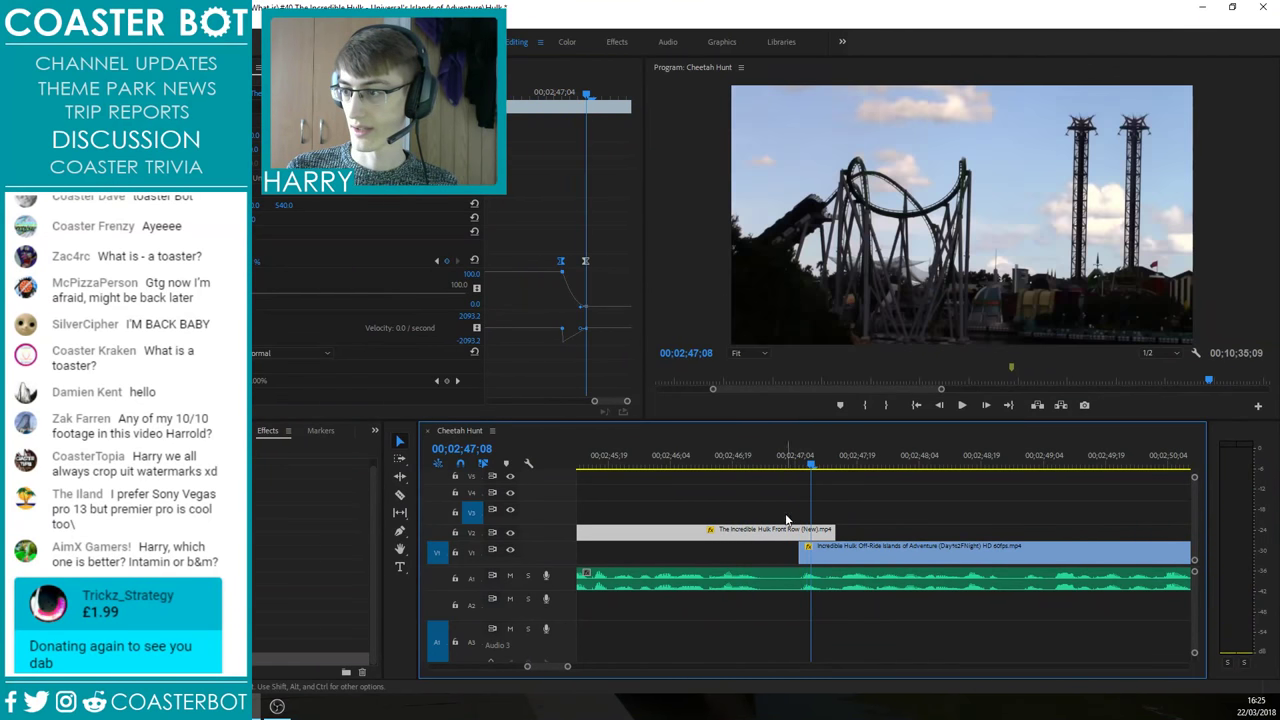
key(Left)
key(Right)
drag(586, 262, 574, 339)
click(564, 345)
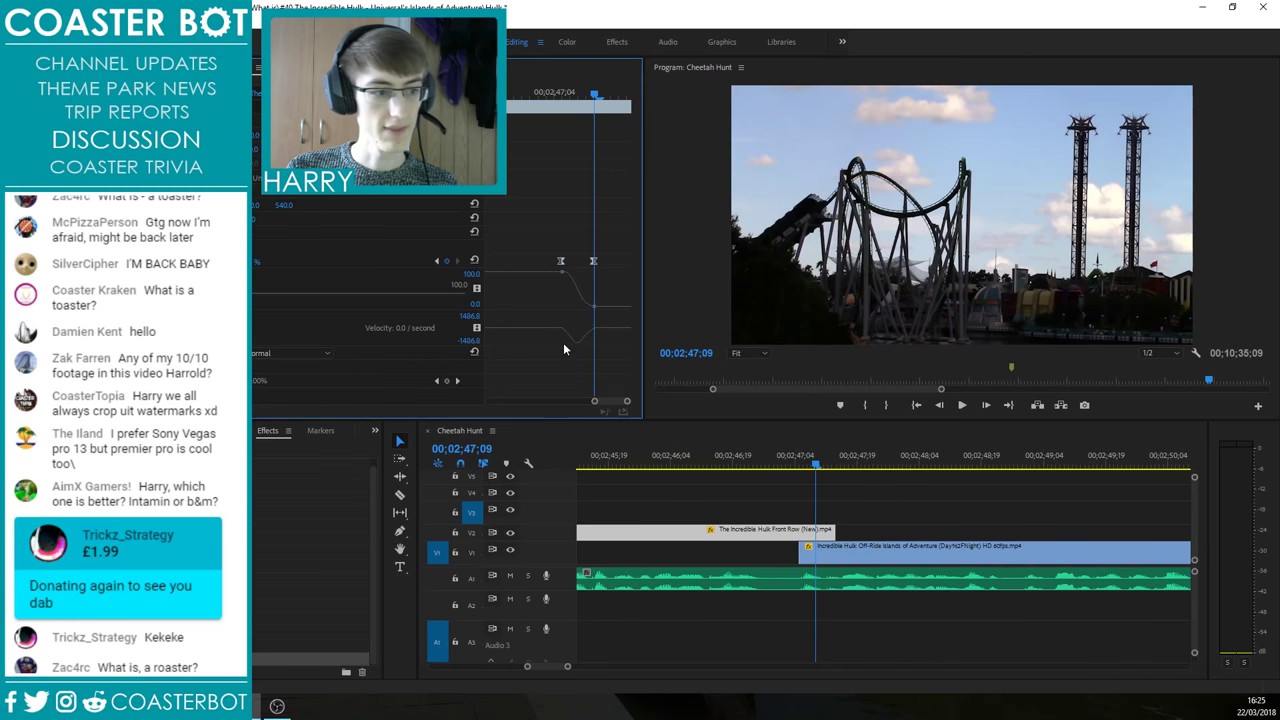
Step: Step through and replay the smoothed tunnel fade several times, checking the frames around 00;02;47;05
key(Left)
key(Left)
key(Left)
key(Left)
key(Left)
key(Left)
key(Left)
key(Left)
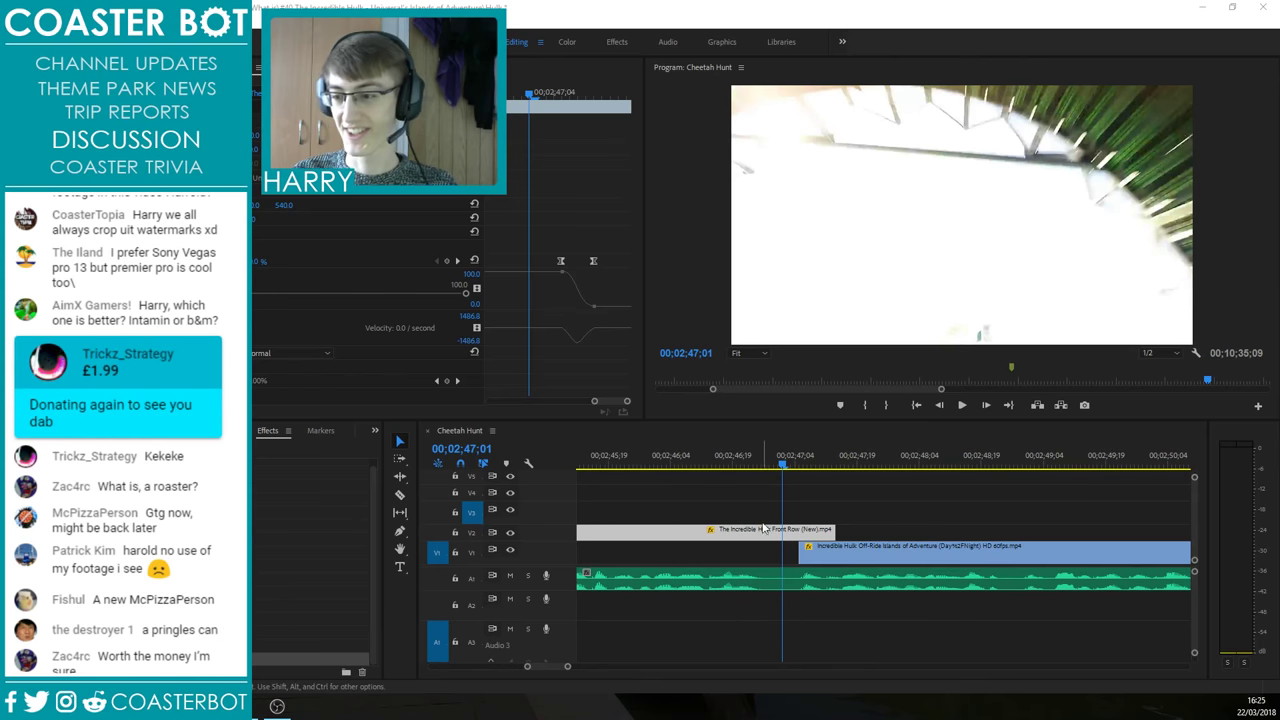
click(801, 473)
key(space)
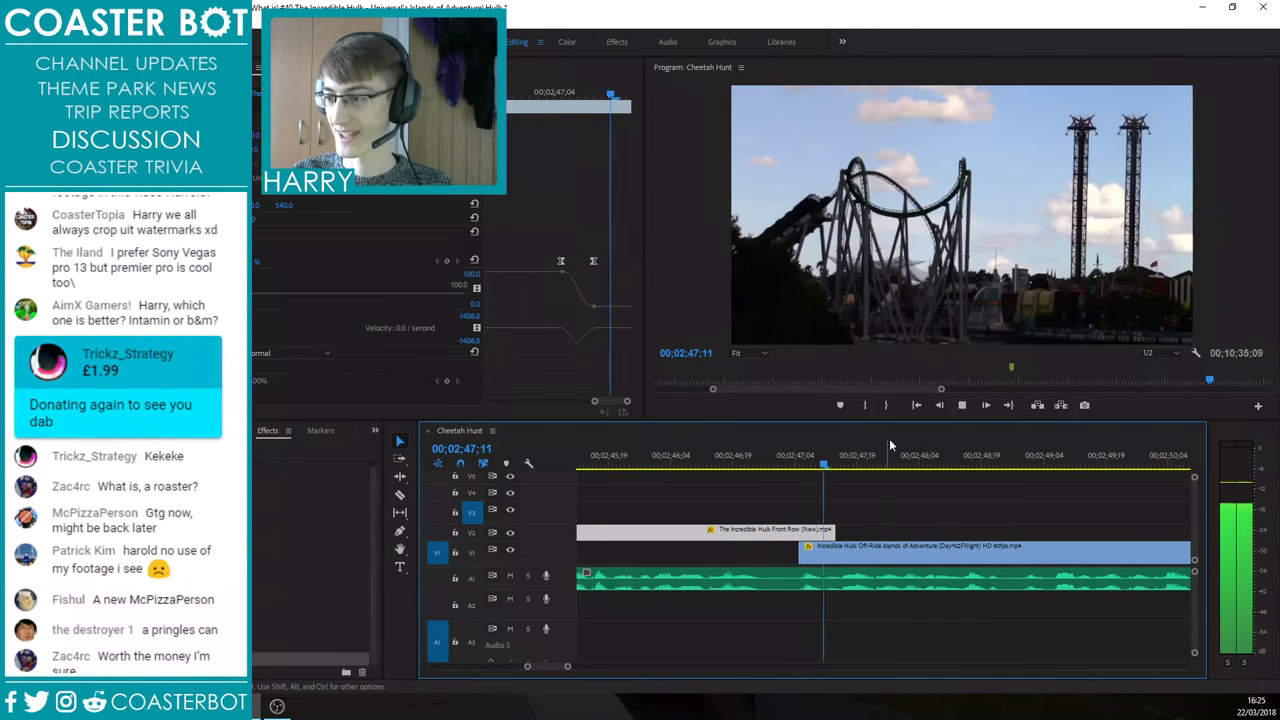
click(788, 463)
key(Right)
key(Right)
key(Right)
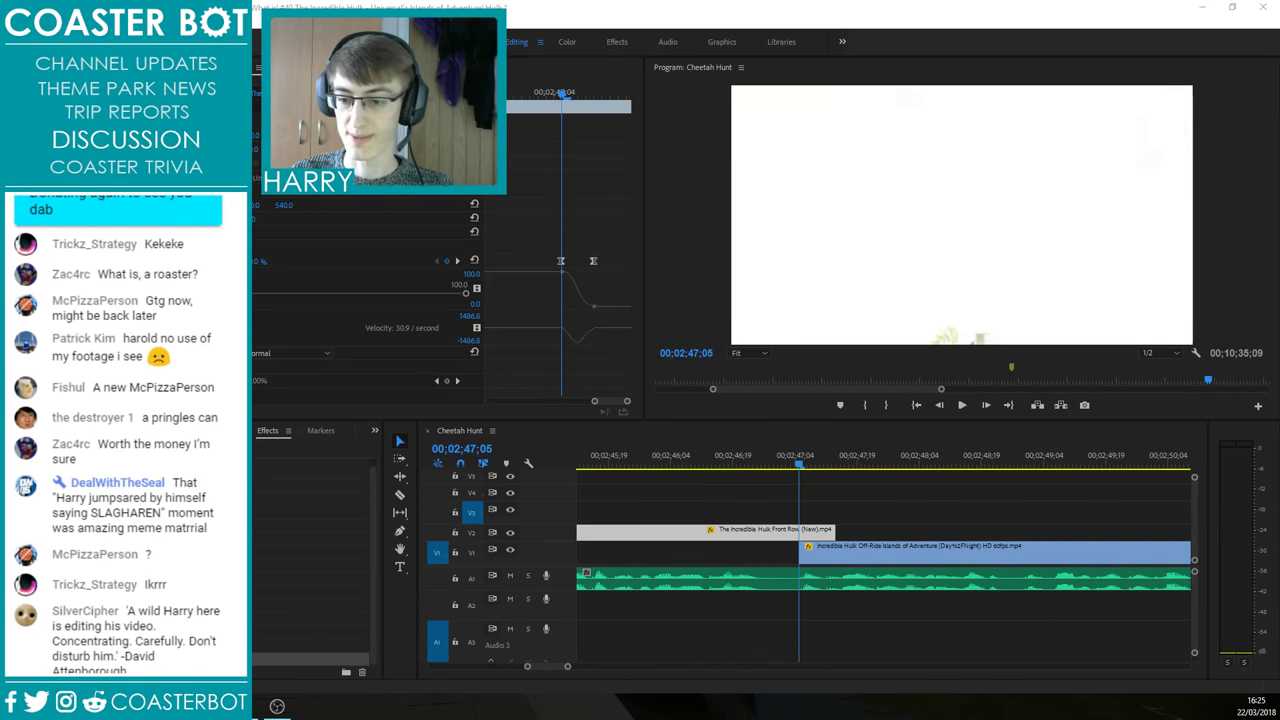
click(249, 706)
click(708, 456)
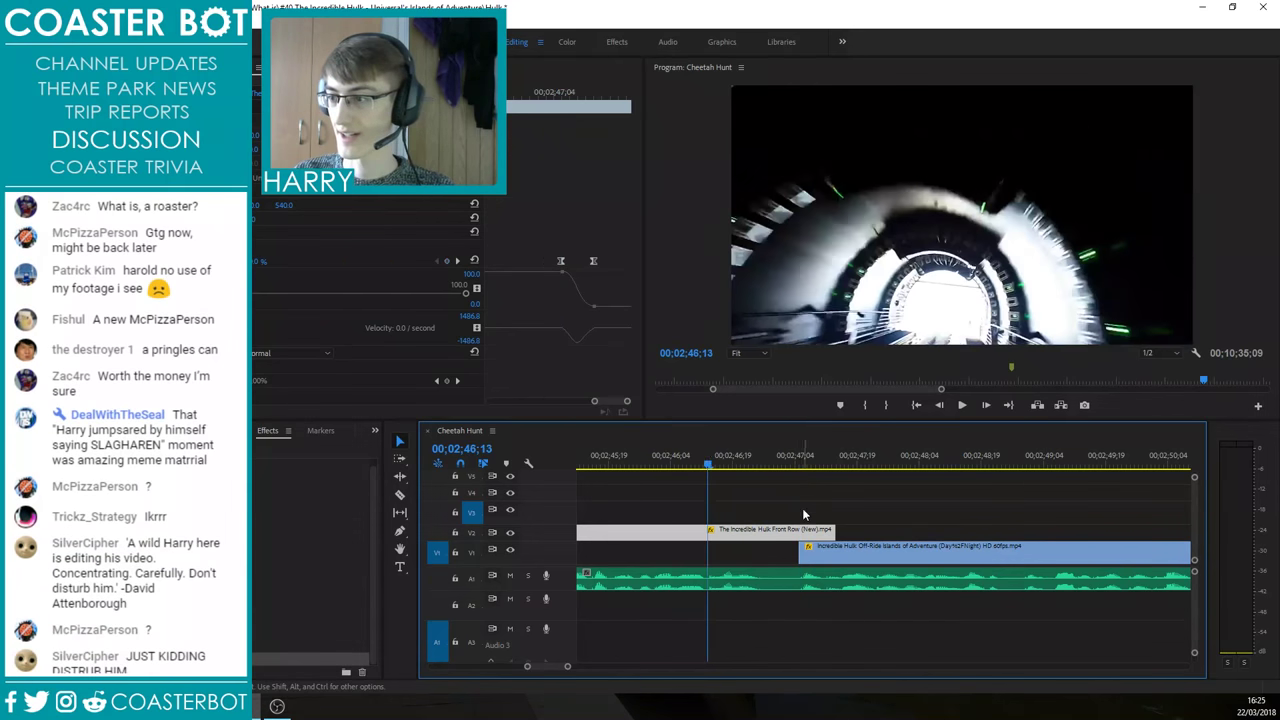
key(space)
drag(815, 459, 664, 460)
key(space)
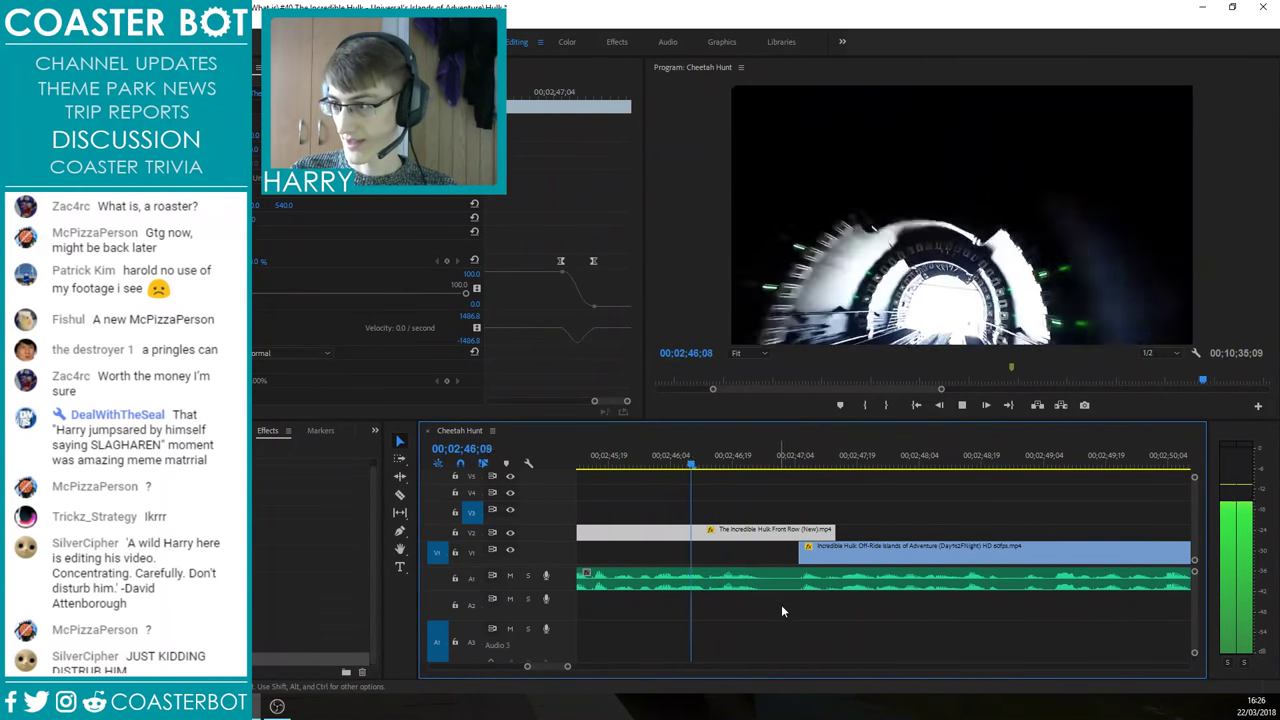
key(space)
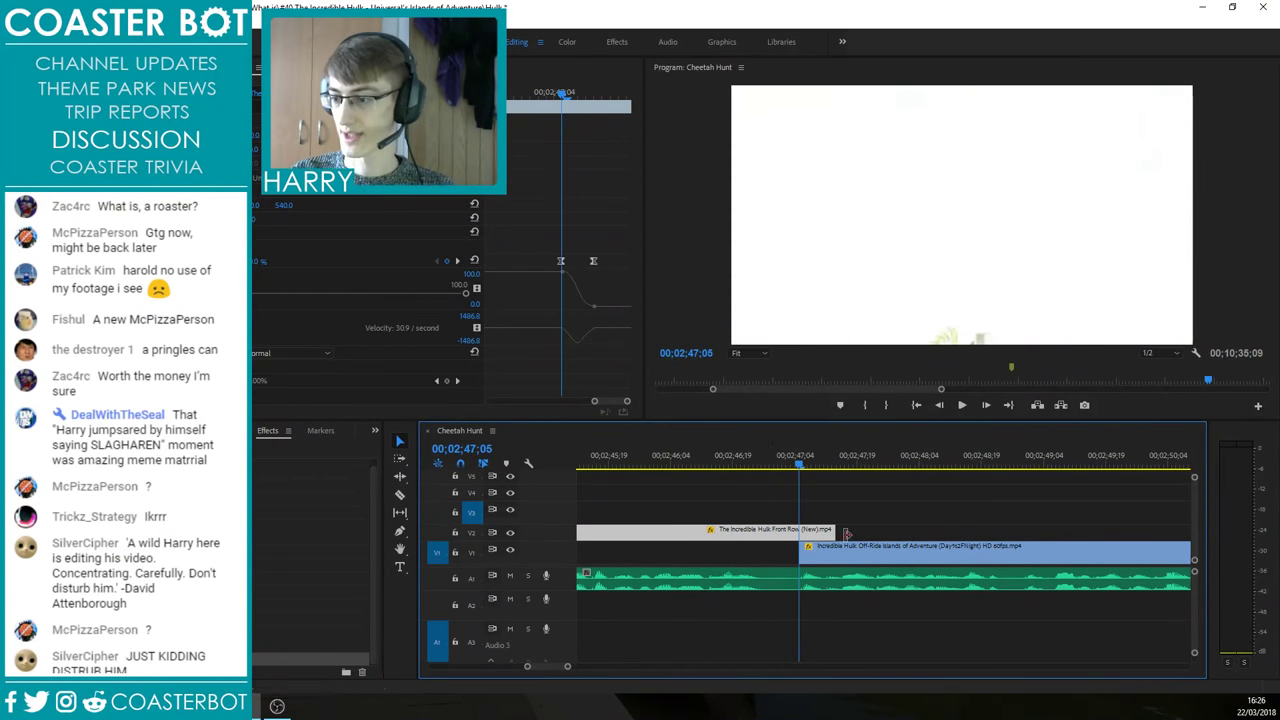
Step: Trim the tunnel launch clip to end at 00;02;47;05 and place it on V1 directly before the skyline clip
click(829, 533)
key(Left)
drag(829, 533, 778, 552)
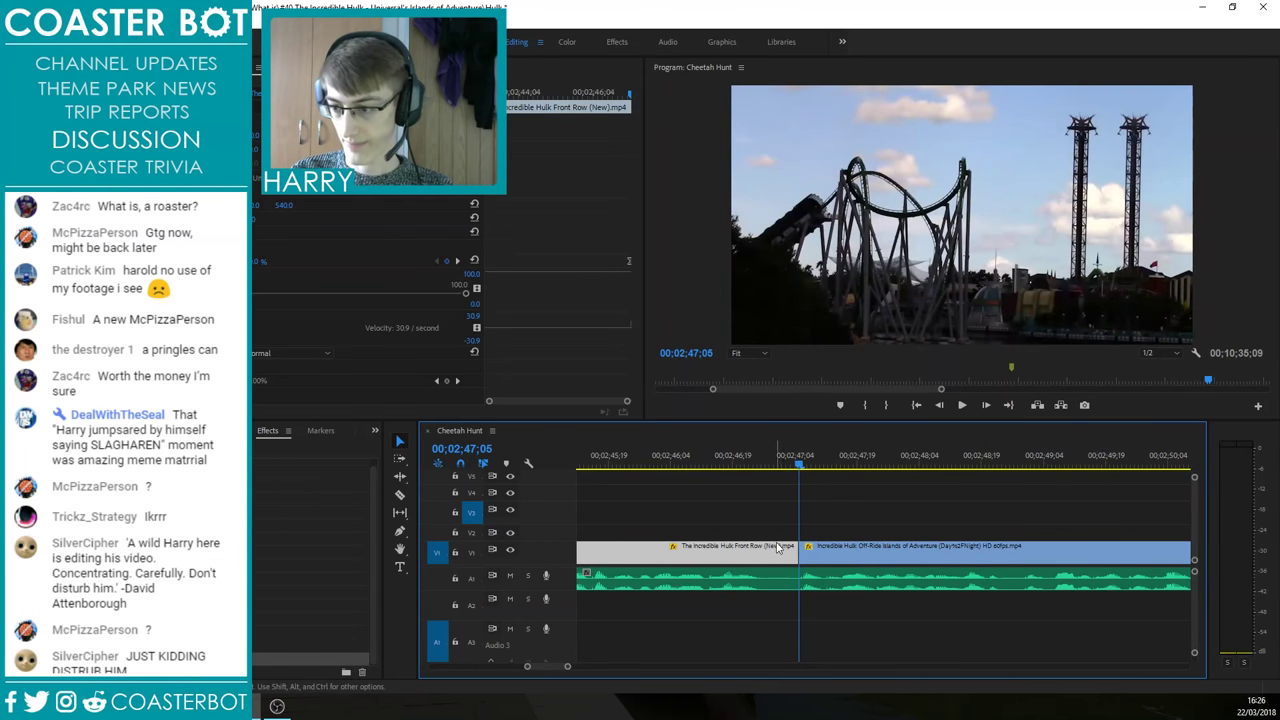
key(shift+Left)
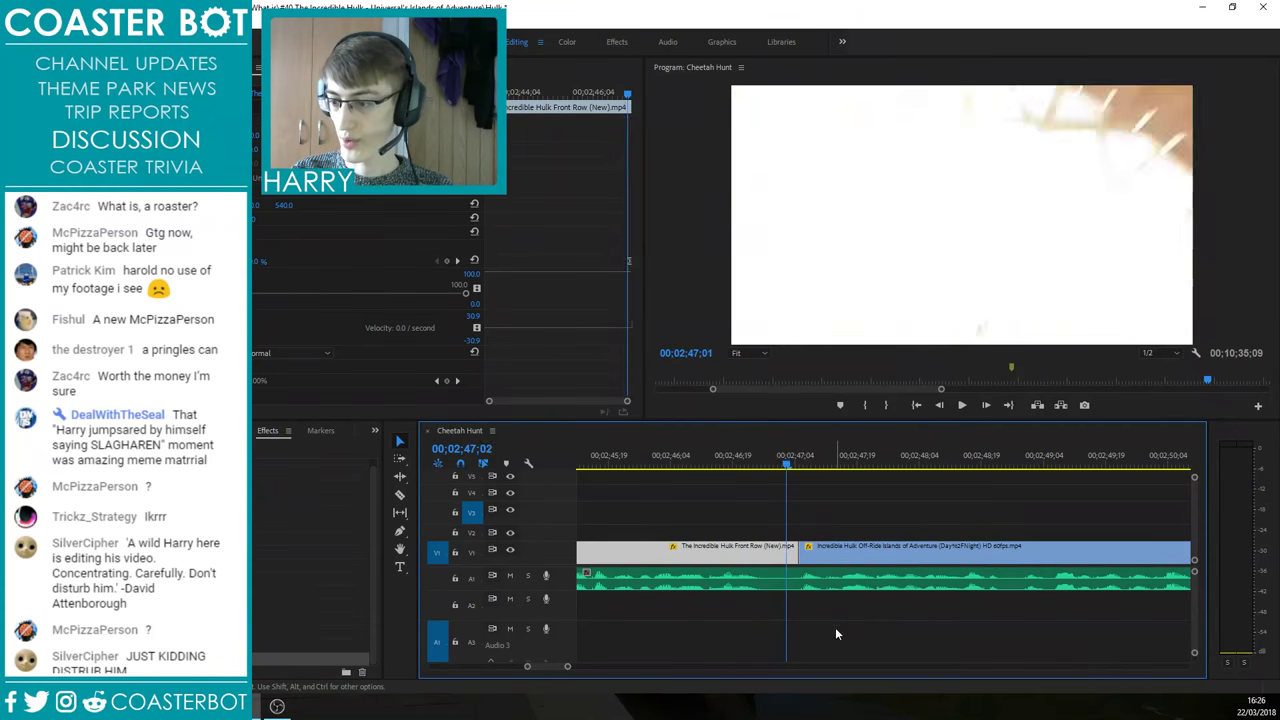
mouse_move(779, 458)
mouse_down()
mouse_move(823, 460)
mouse_move(790, 460)
mouse_up()
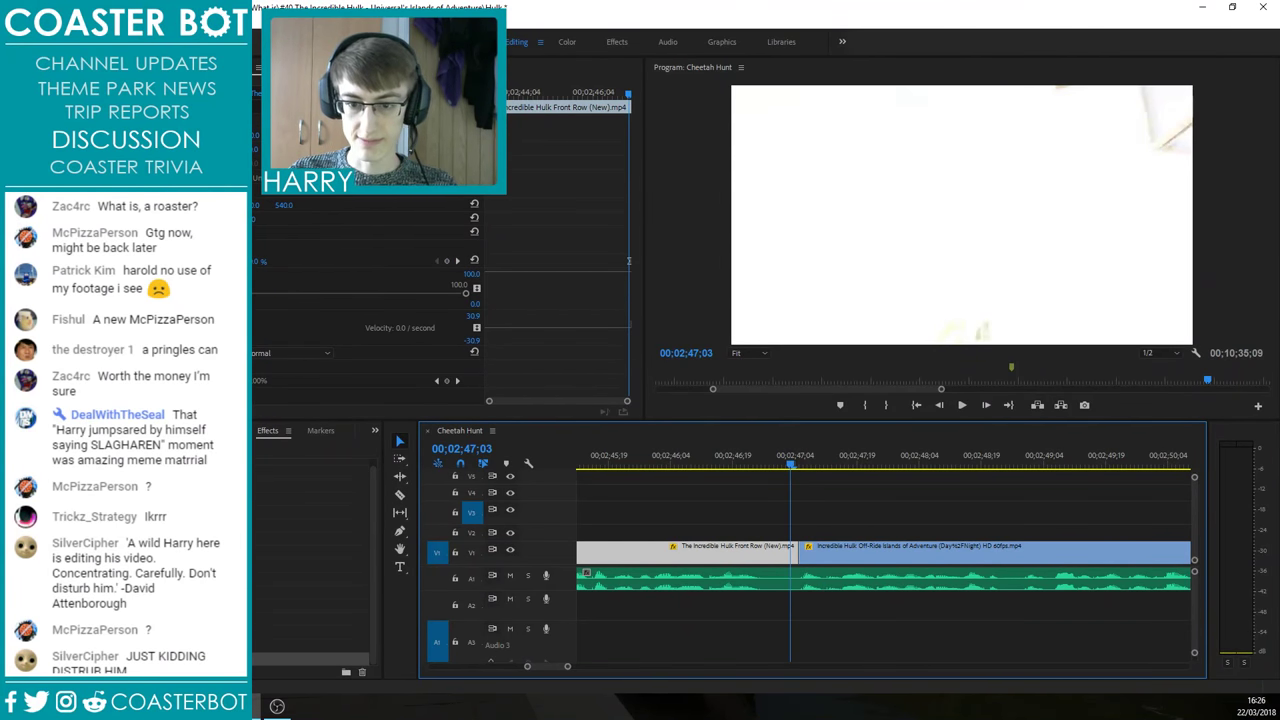
Step: Create a new bin in the project with the default name
key(shift+1)
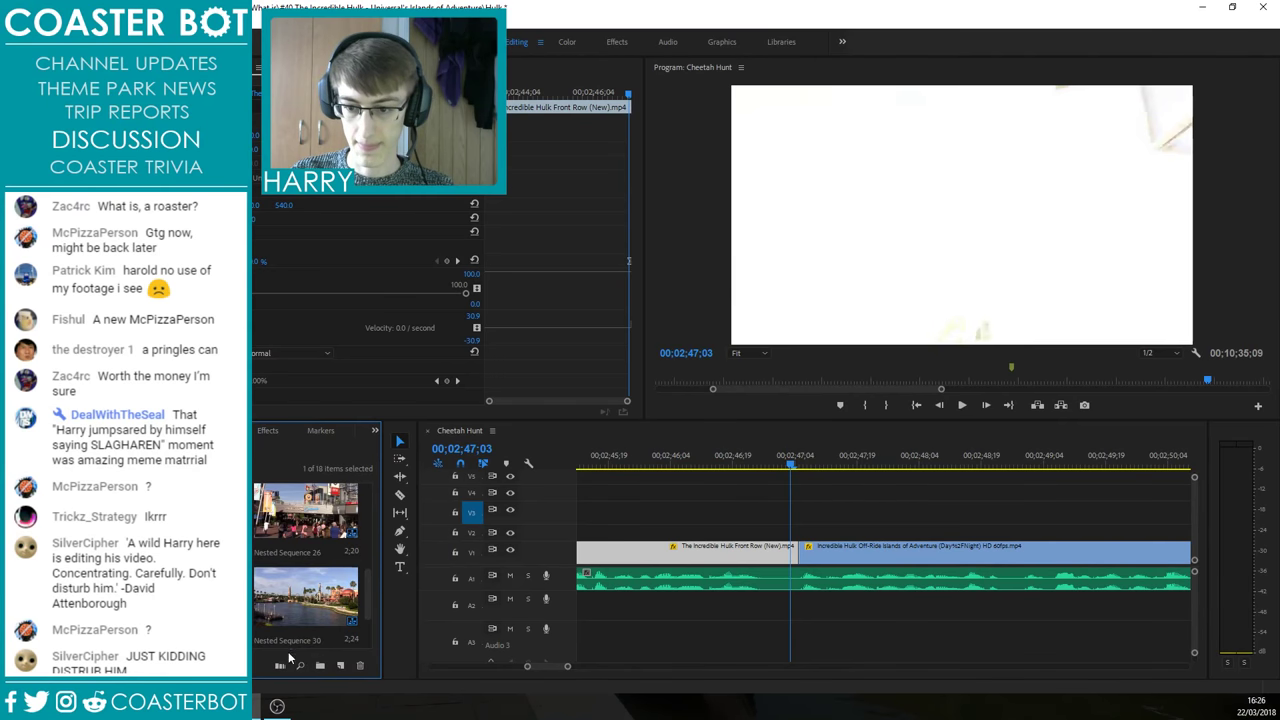
click(320, 665)
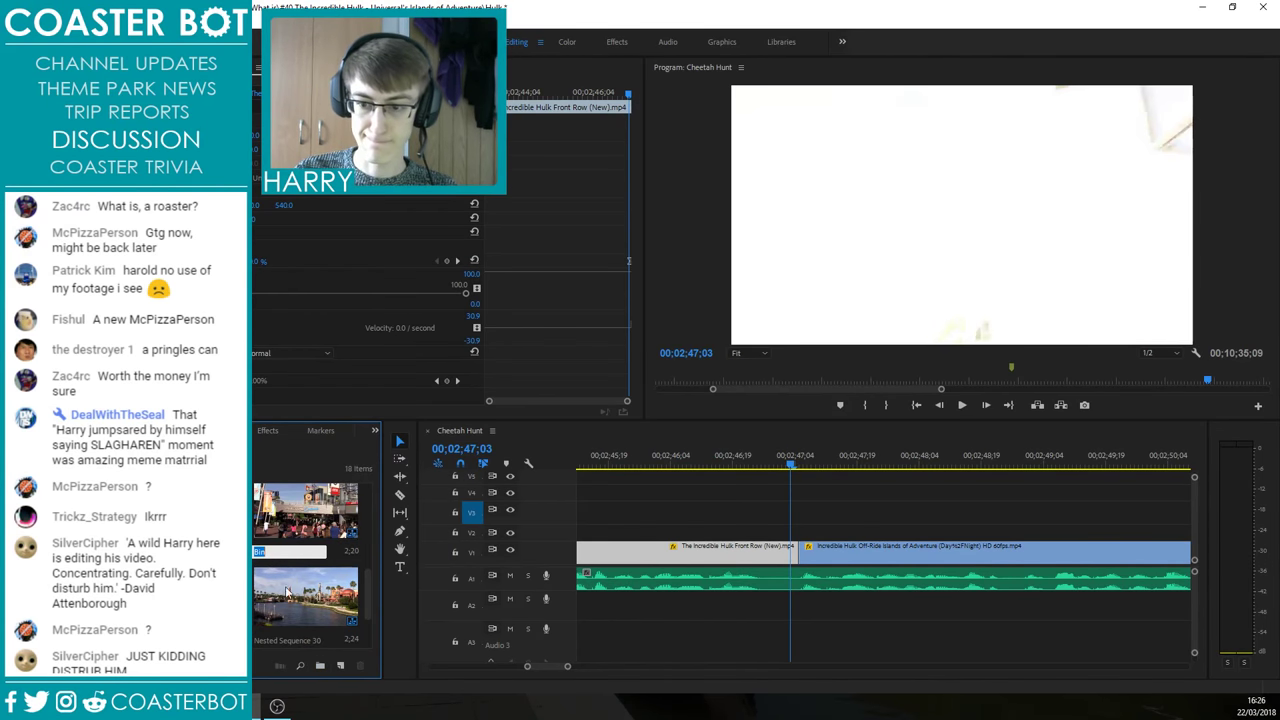
click(291, 584)
scroll(291, 590, down, 5)
click(317, 667)
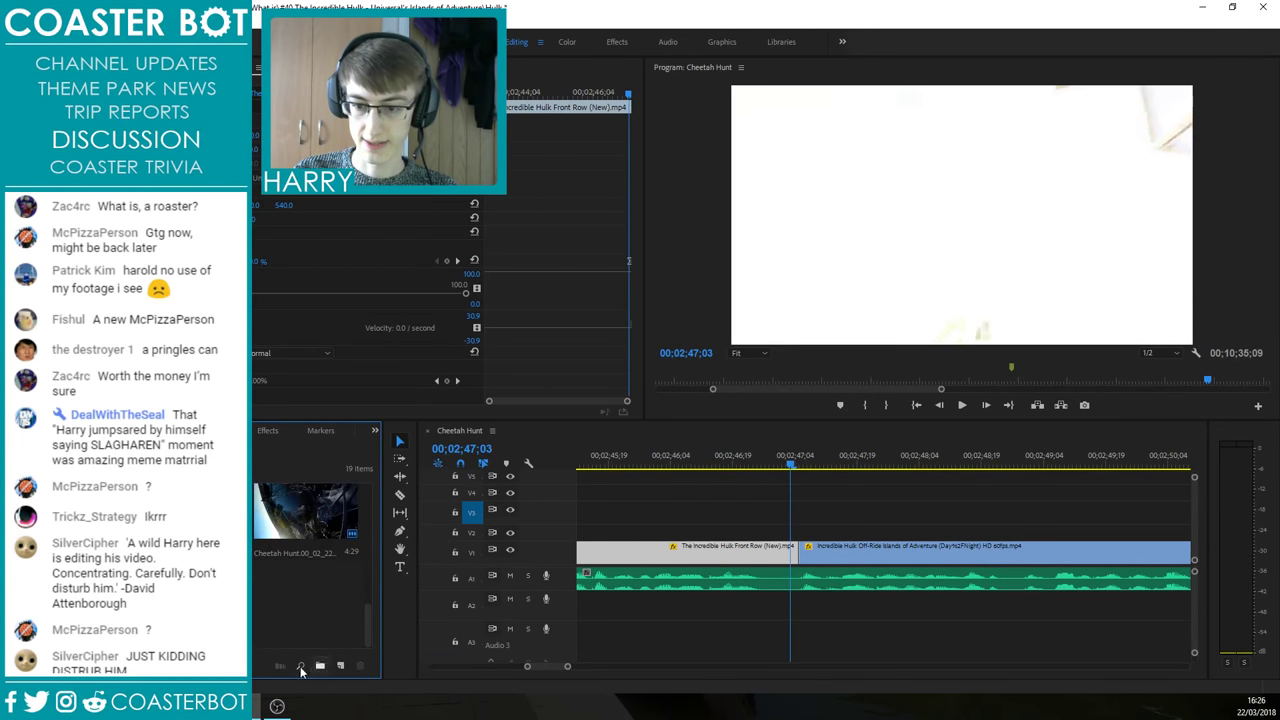
scroll(287, 546, up, 4)
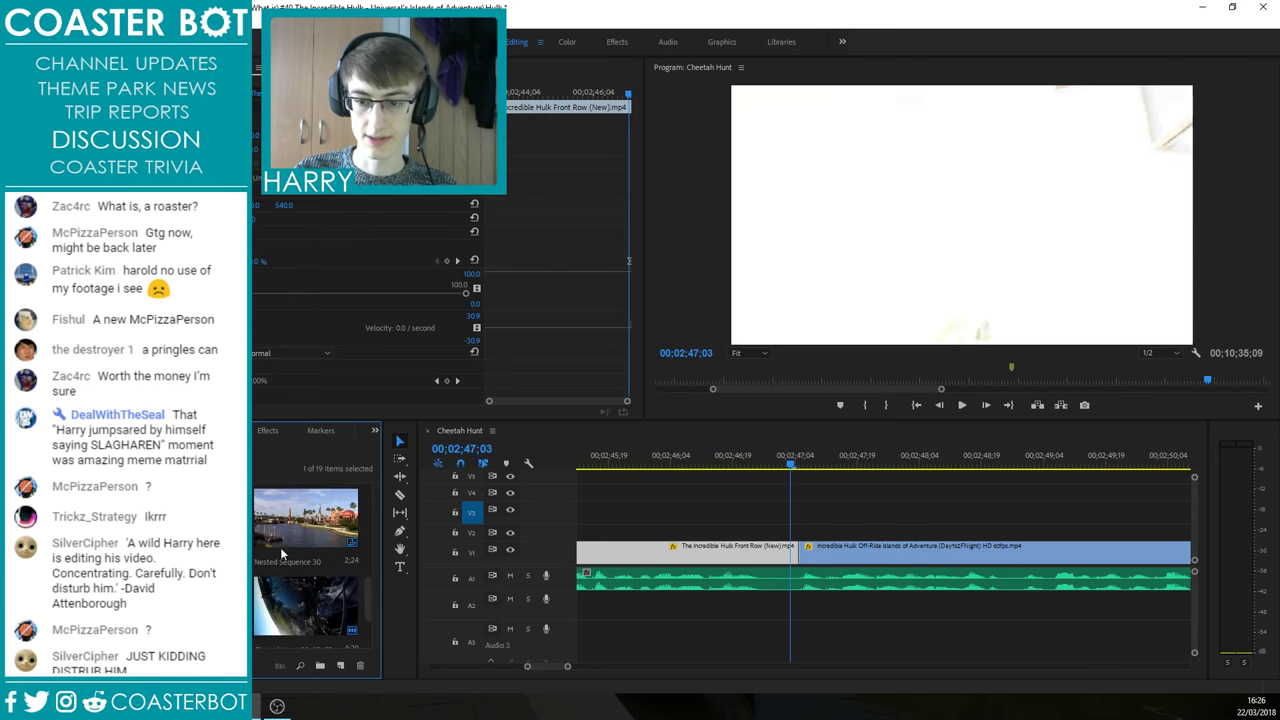
Step: Select the nine loose items from the nested sequences through the Cheetah Hunt clip and move them into the new bin
scroll(284, 552, down, 4)
click(205, 598)
click(288, 522)
scroll(288, 522, up, 4)
shift+click(288, 522)
scroll(288, 522, down, 4)
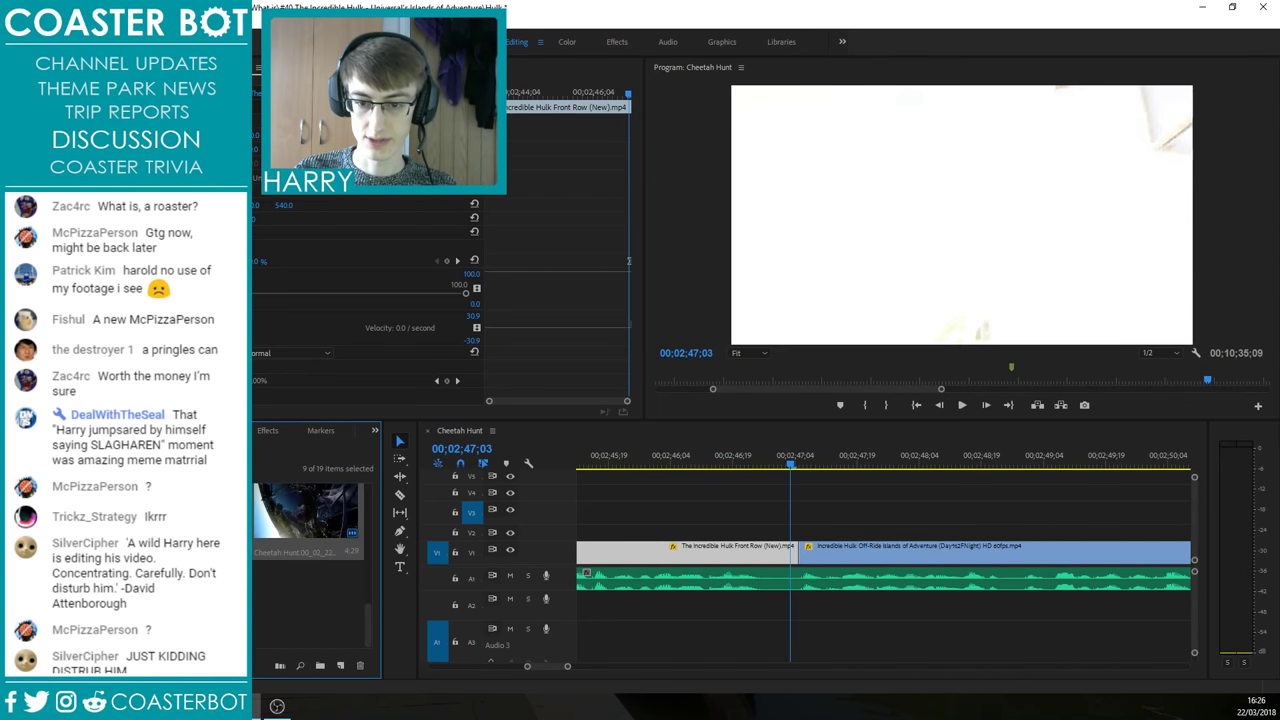
drag(288, 522, 205, 598)
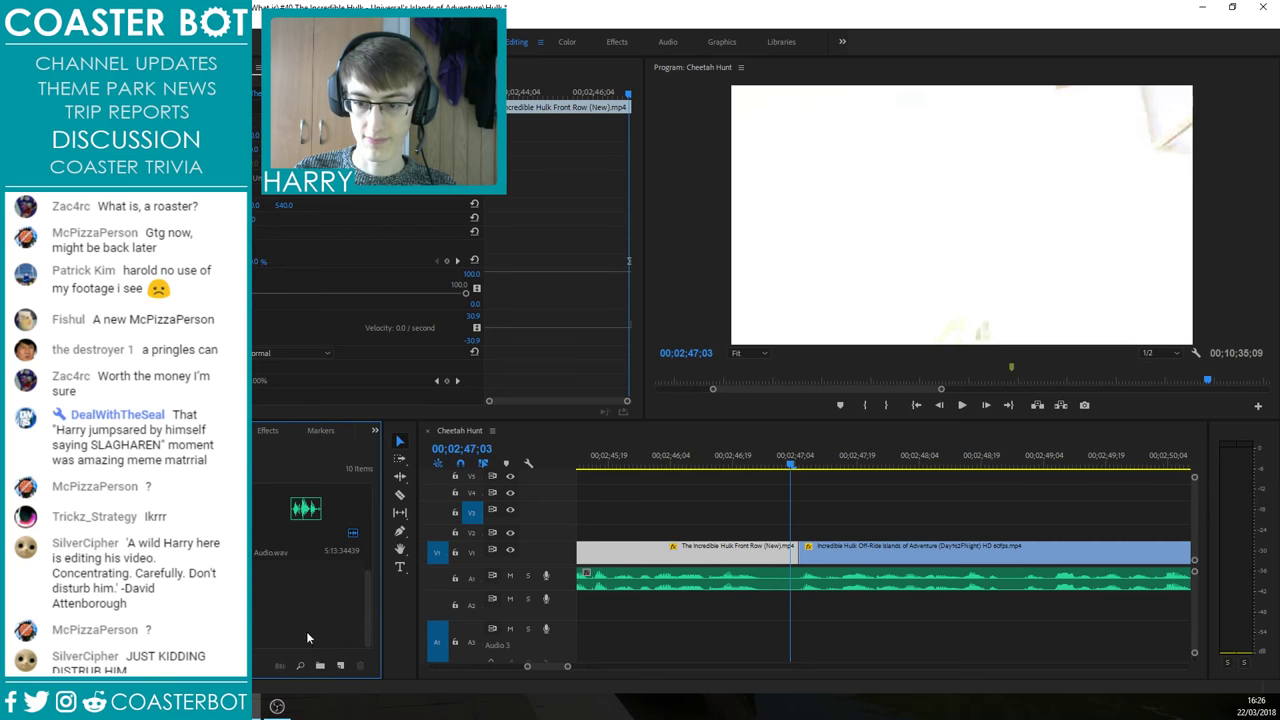
Step: Create a 1920 by 1080 adjustment layer and place it on V2 across the tunnel-to-skyline cut, shortened to about 20 frames
click(340, 665)
click(378, 545)
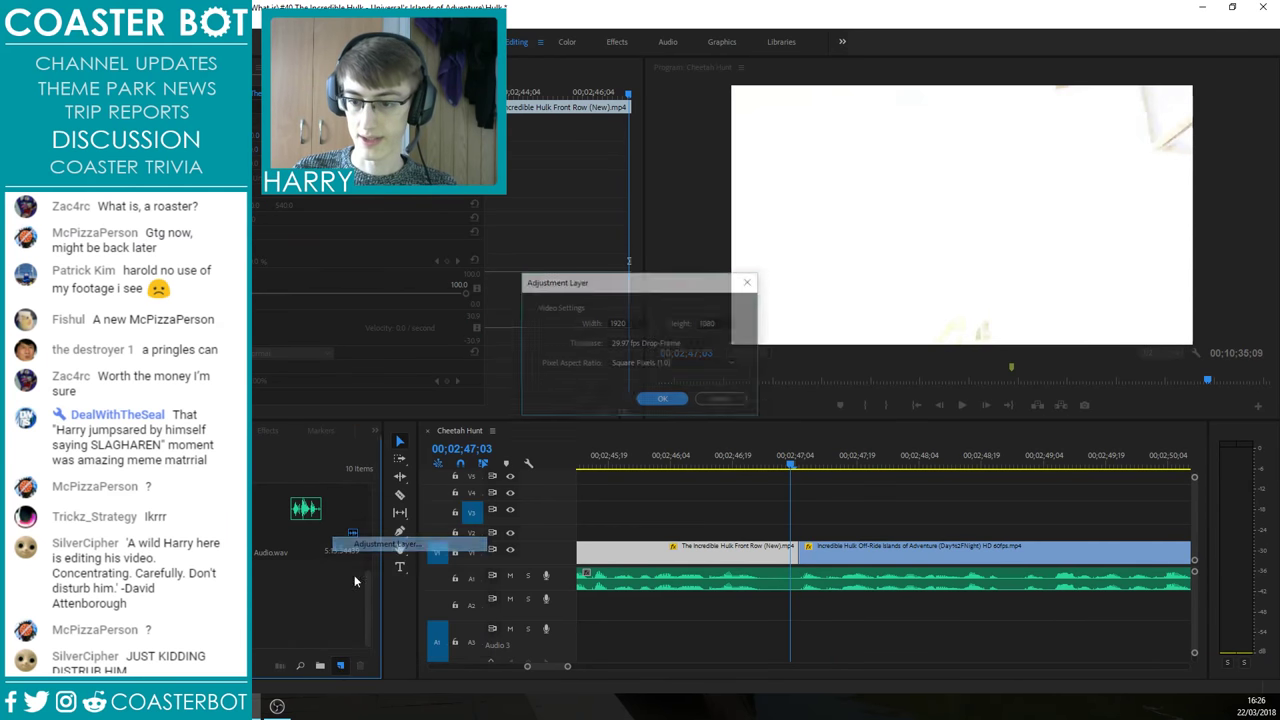
click(661, 401)
drag(205, 598, 761, 536)
key(minus)
key(minus)
drag(905, 534, 724, 533)
Step: Stack a second copy of the adjustment layer on V3 over the cut and trim it to match the V2 layer
key(equal)
key(equal)
key(equal)
drag(205, 598, 685, 521)
drag(1077, 514, 736, 511)
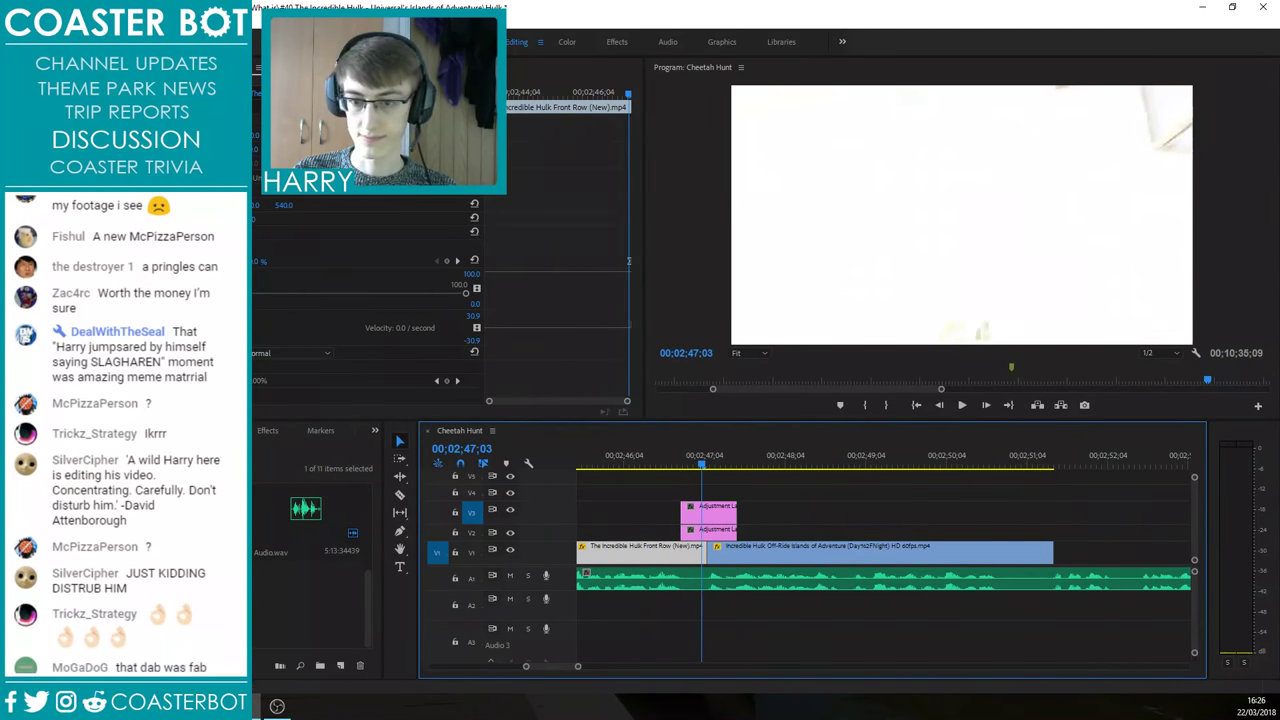
Step: Apply the mirrored tiling effect to the V2 adjustment layer and the keyframed transition effect to the V3 adjustment layer
key(shift+7)
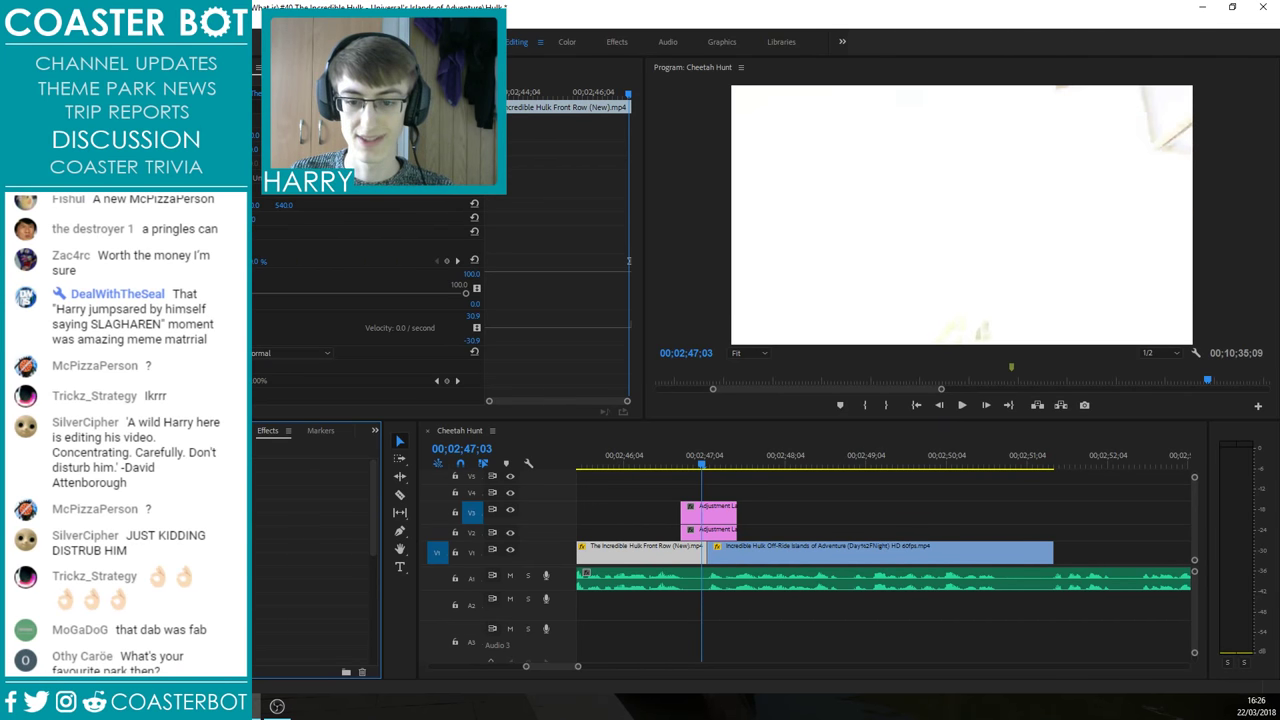
click(311, 573)
drag(311, 573, 716, 533)
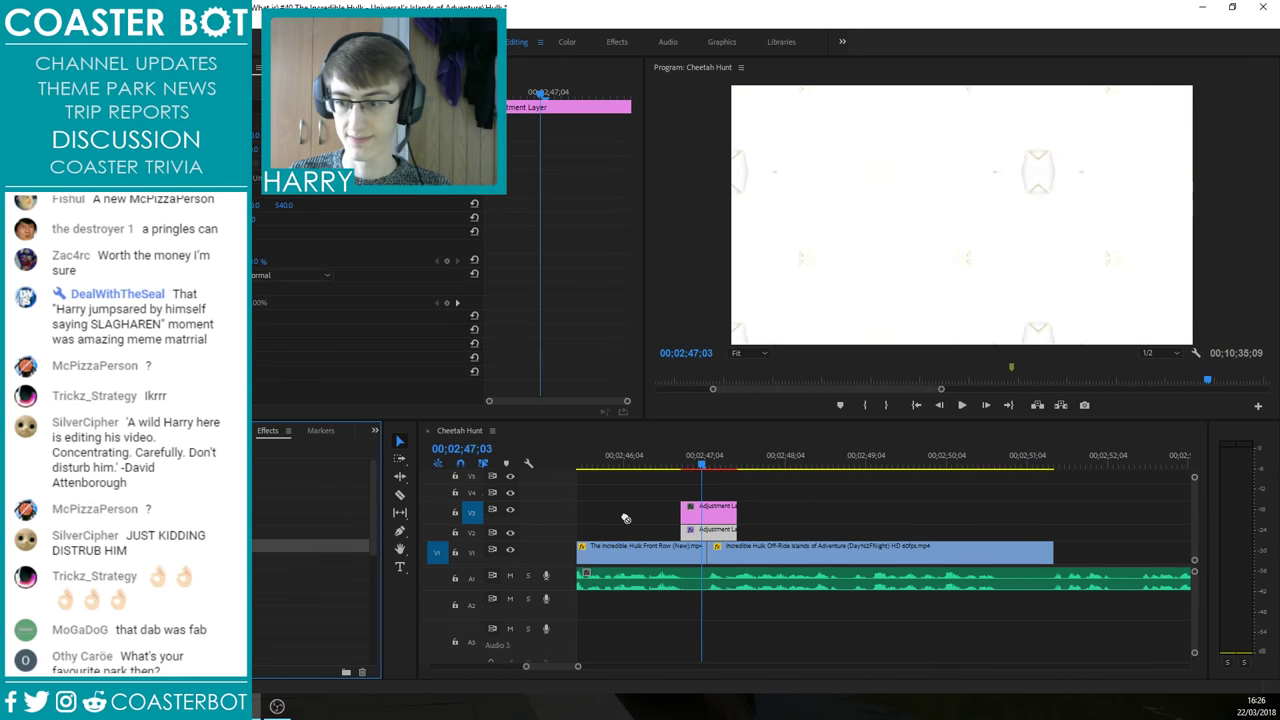
click(710, 518)
click(718, 477)
Step: Examine the new transition's opening frames around 00;02;46;26 with the V3 adjustment layer selected
drag(705, 463, 699, 463)
key(Left)
key(Left)
key(Left)
key(Left)
key(Left)
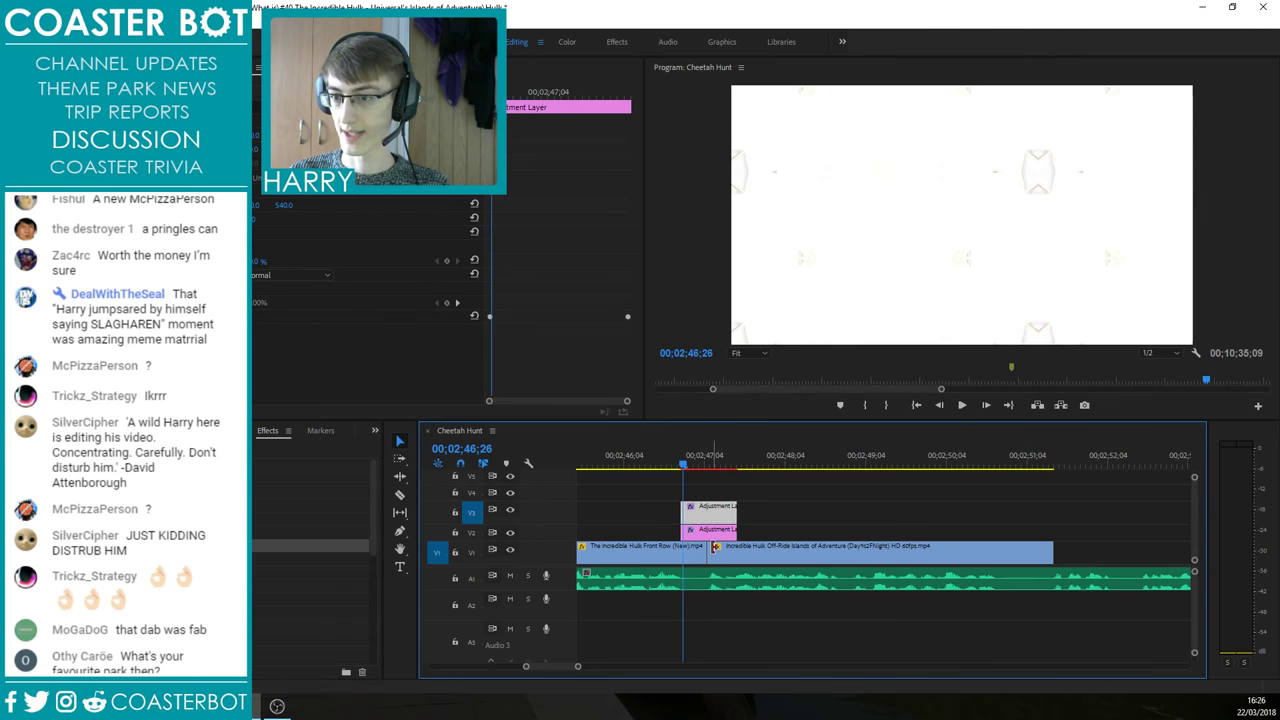
key(Right)
key(Right)
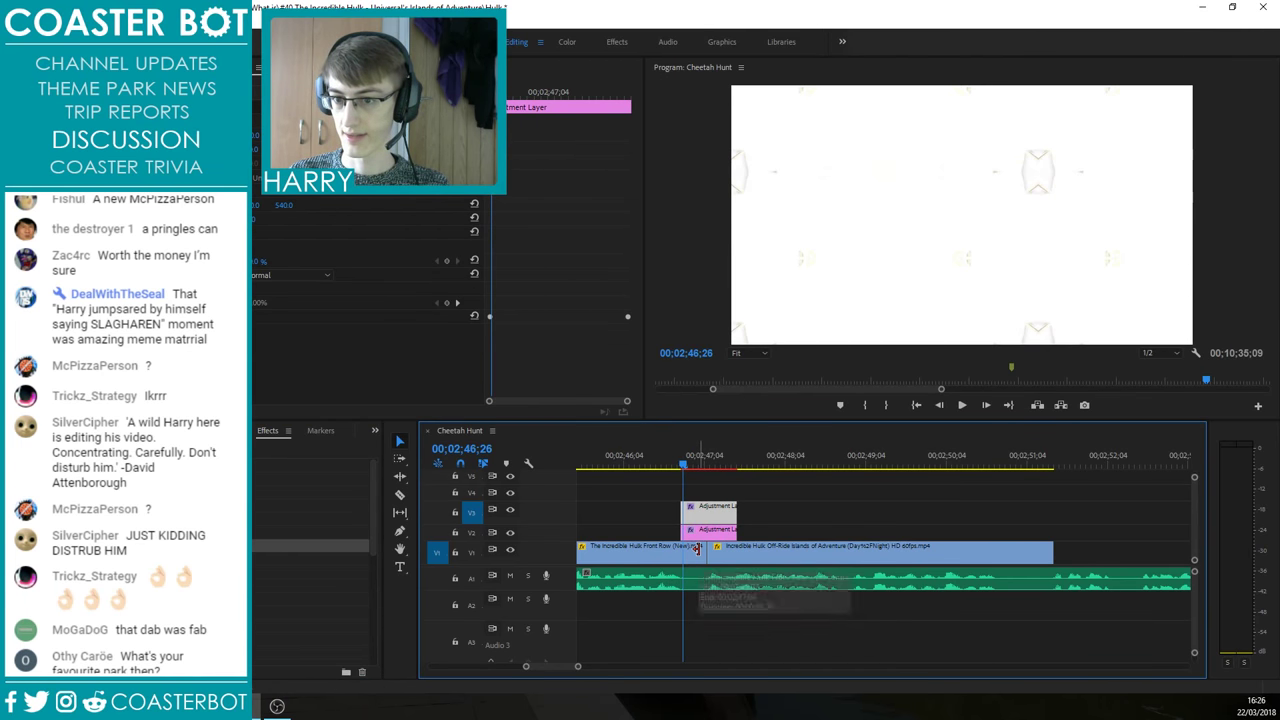
Step: Select the V2 adjustment layer and step through the transition between 00;02;46;25 and 00;02;47;11 to examine its frames
click(705, 537)
key(Right)
key(Right)
key(Right)
key(Right)
key(Right)
key(Right)
key(Right)
key(Right)
key(Right)
key(Right)
key(Right)
key(Right)
key(Right)
key(Right)
key(Right)
key(Right)
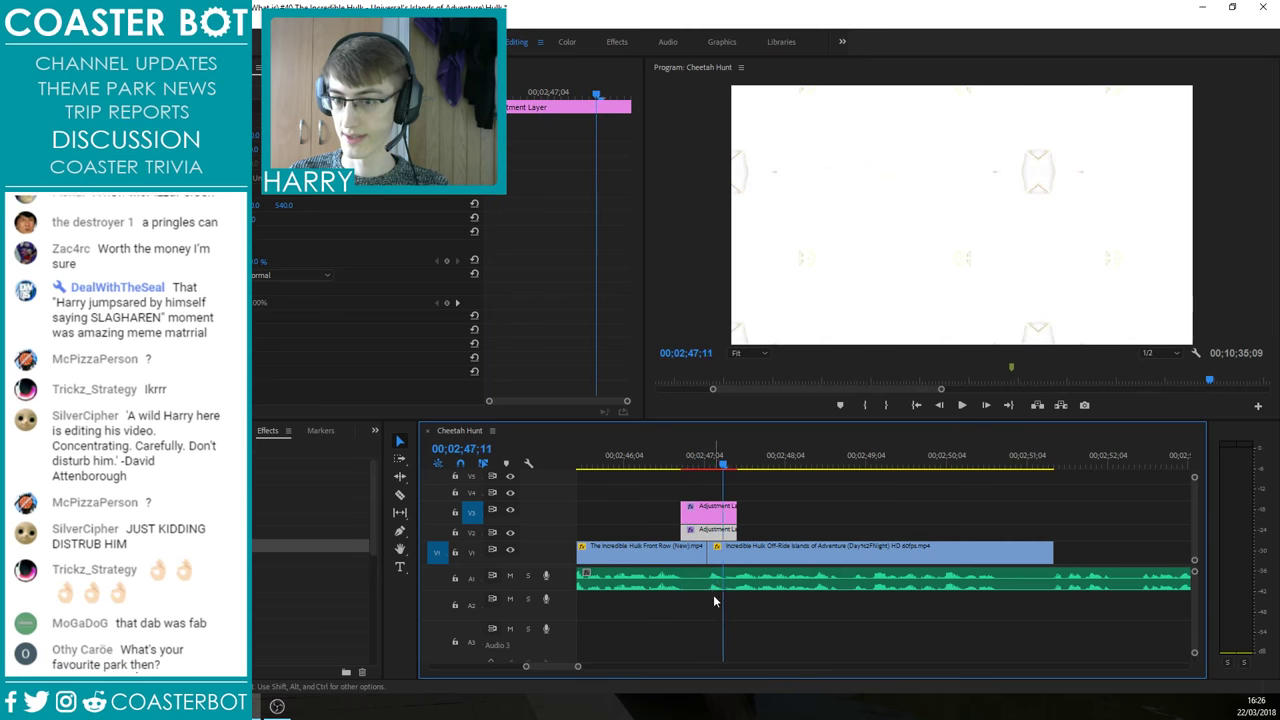
key(Left)
key(Left)
key(Left)
key(Left)
key(Left)
key(Left)
key(Left)
key(Left)
key(Left)
key(Left)
key(Left)
key(Left)
key(Left)
key(Left)
key(Left)
key(Left)
key(Left)
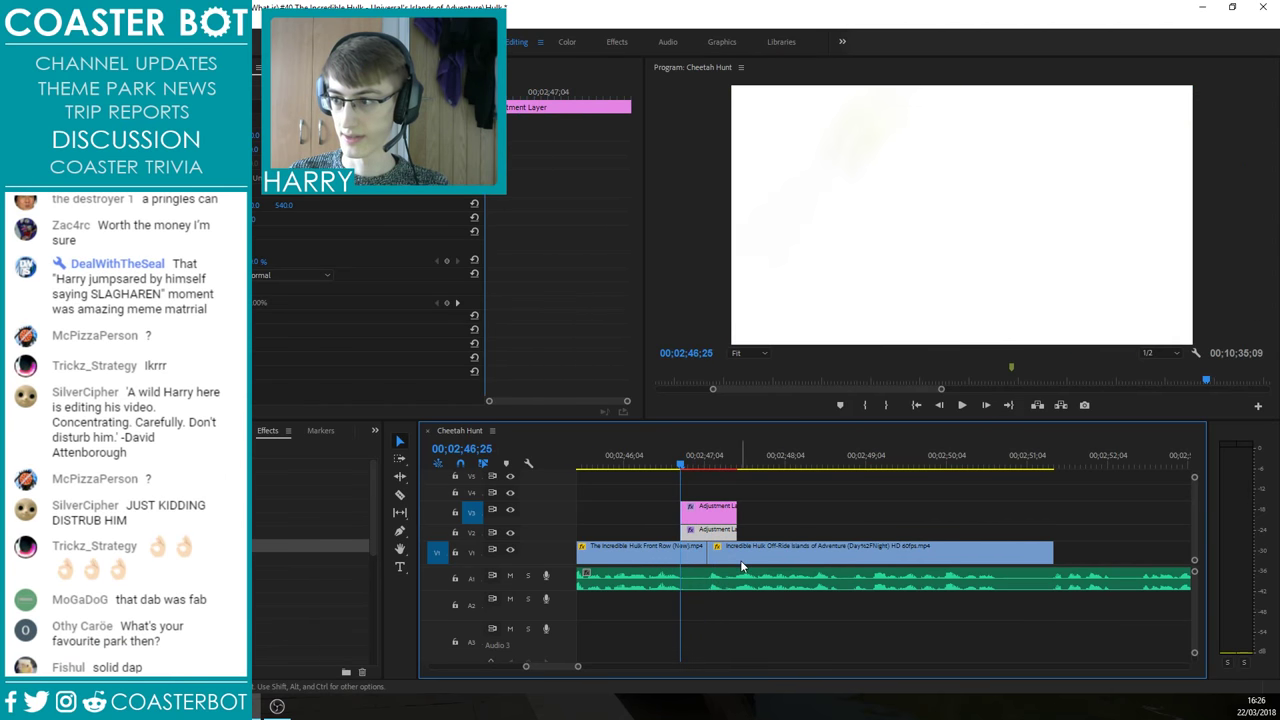
key(Right)
click(785, 522)
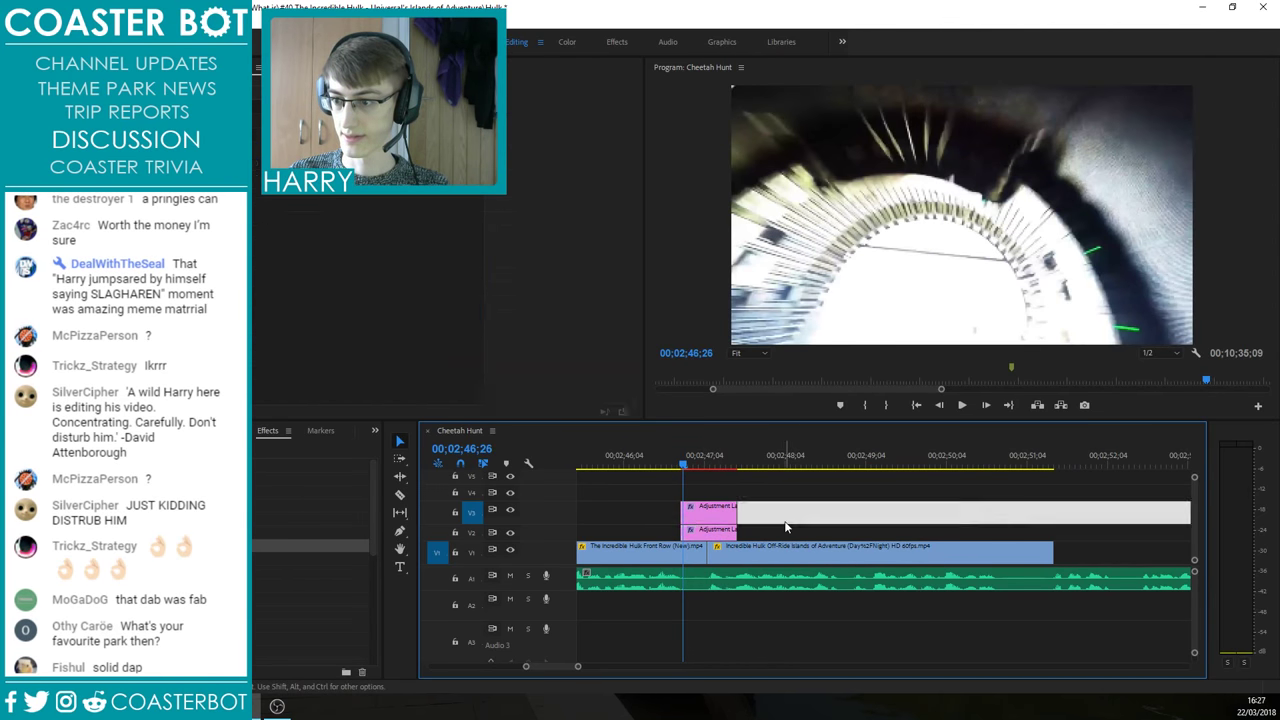
Step: Step through the transition frame by frame from 00;02;46;26 to 00;02;47;06 to examine it
key(Right)
key(Right)
key(Right)
key(Right)
key(Right)
key(Right)
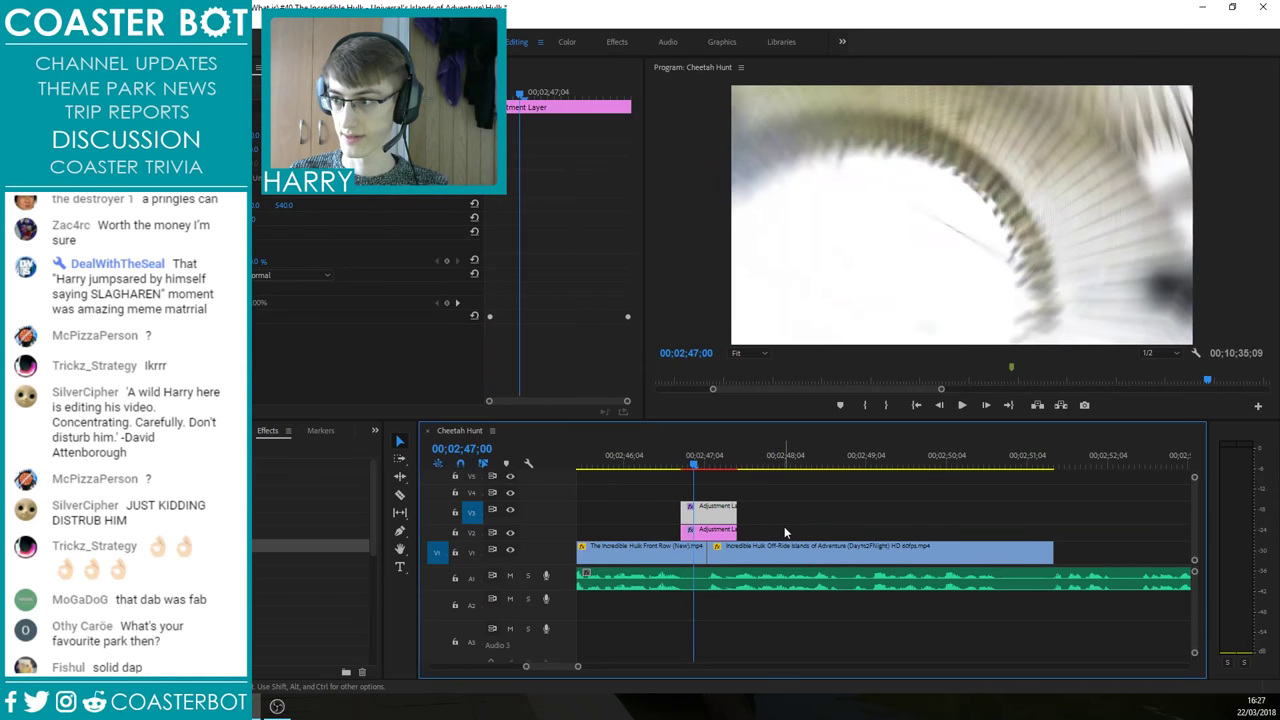
key(Right)
key(Right)
key(Right)
key(Right)
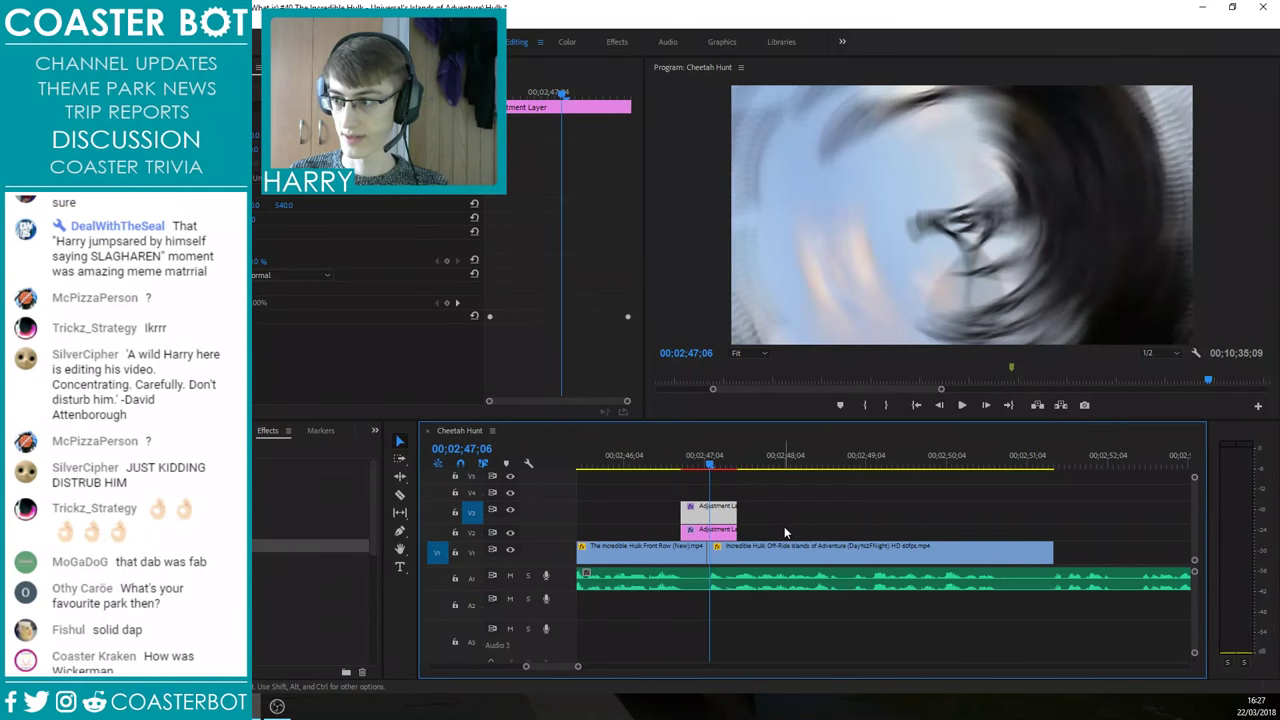
Step: Add a Cross Dissolve at the V1 cut beneath the adjustment layers and set its duration to 6 frames
scroll(715, 553, up, 3)
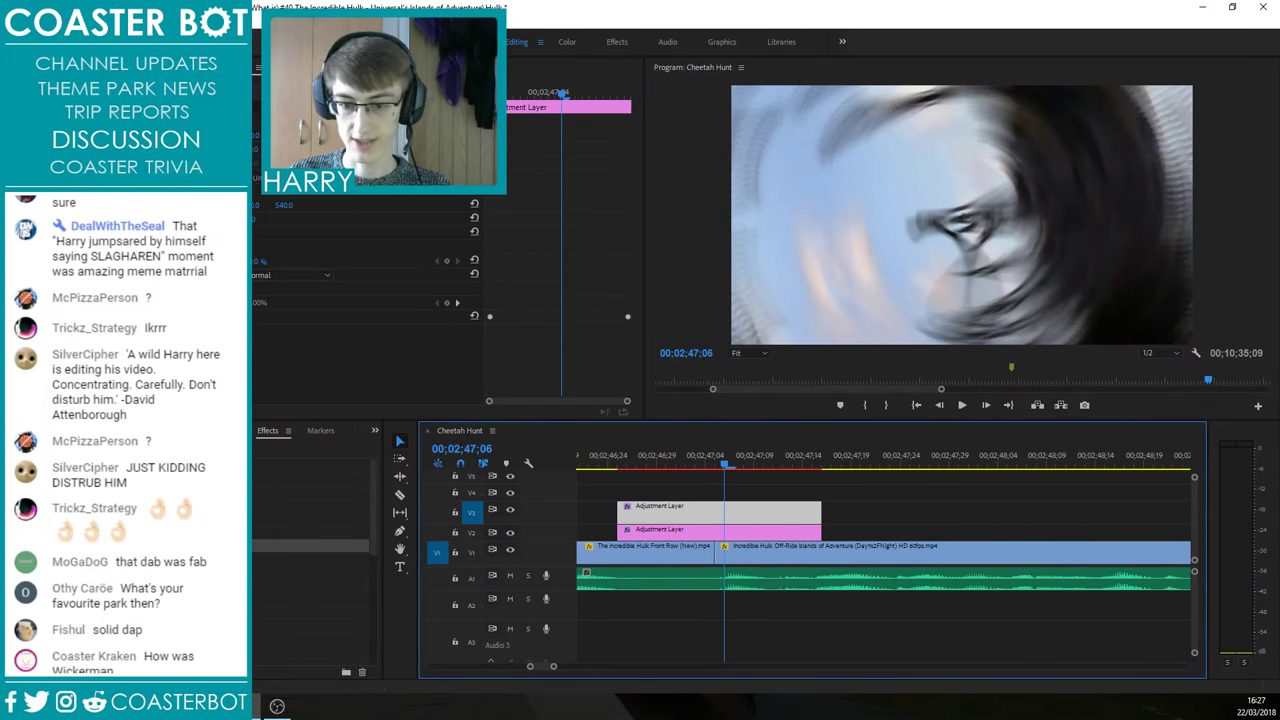
scroll(312, 560, down, 5)
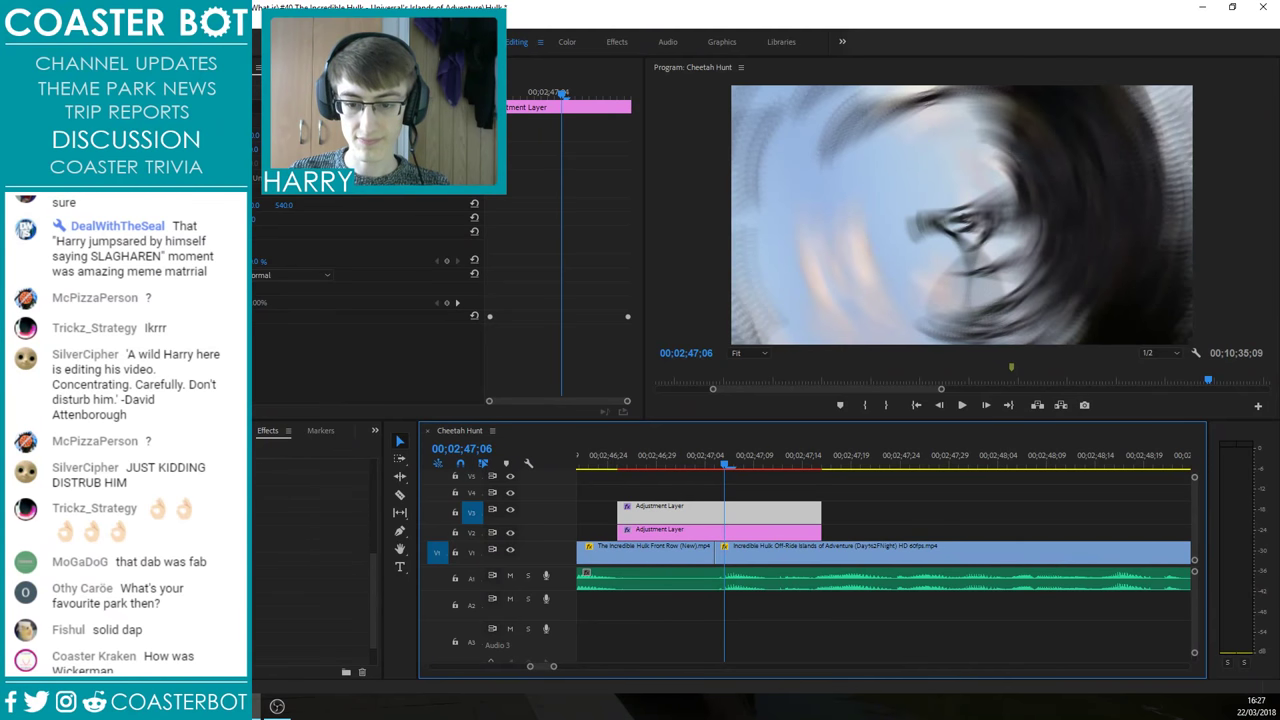
drag(310, 593, 655, 560)
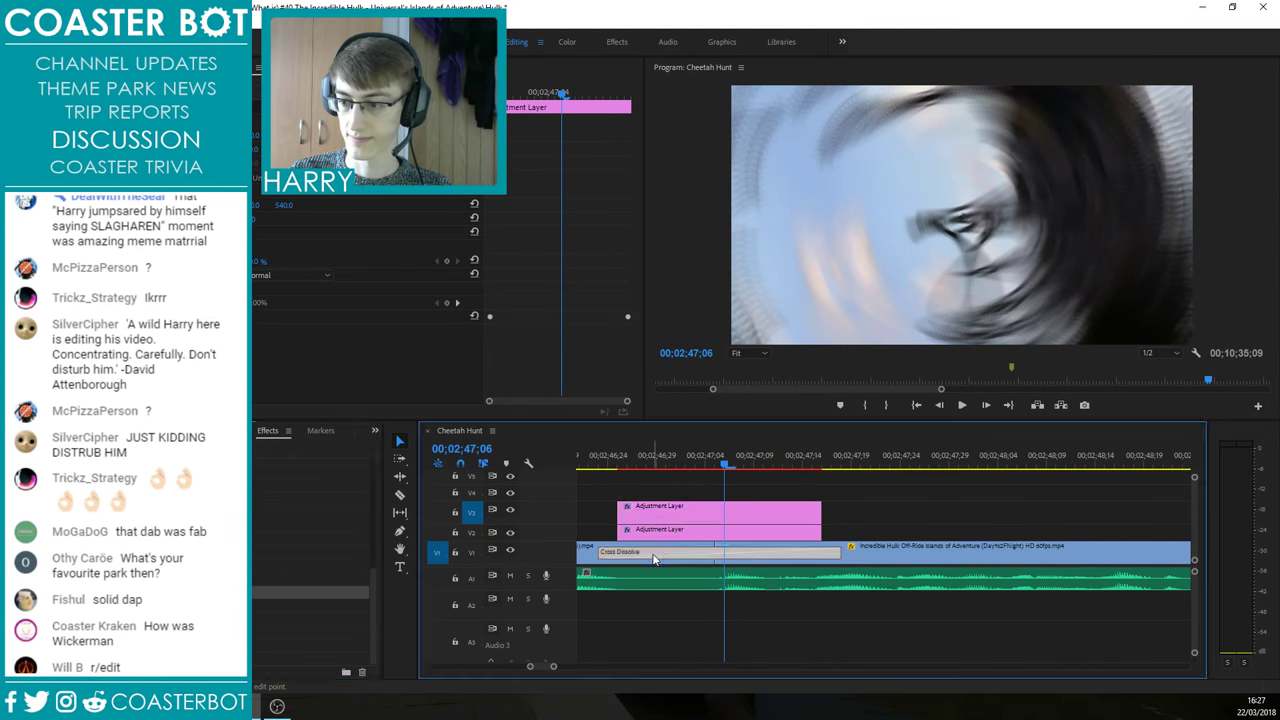
double_click(653, 558)
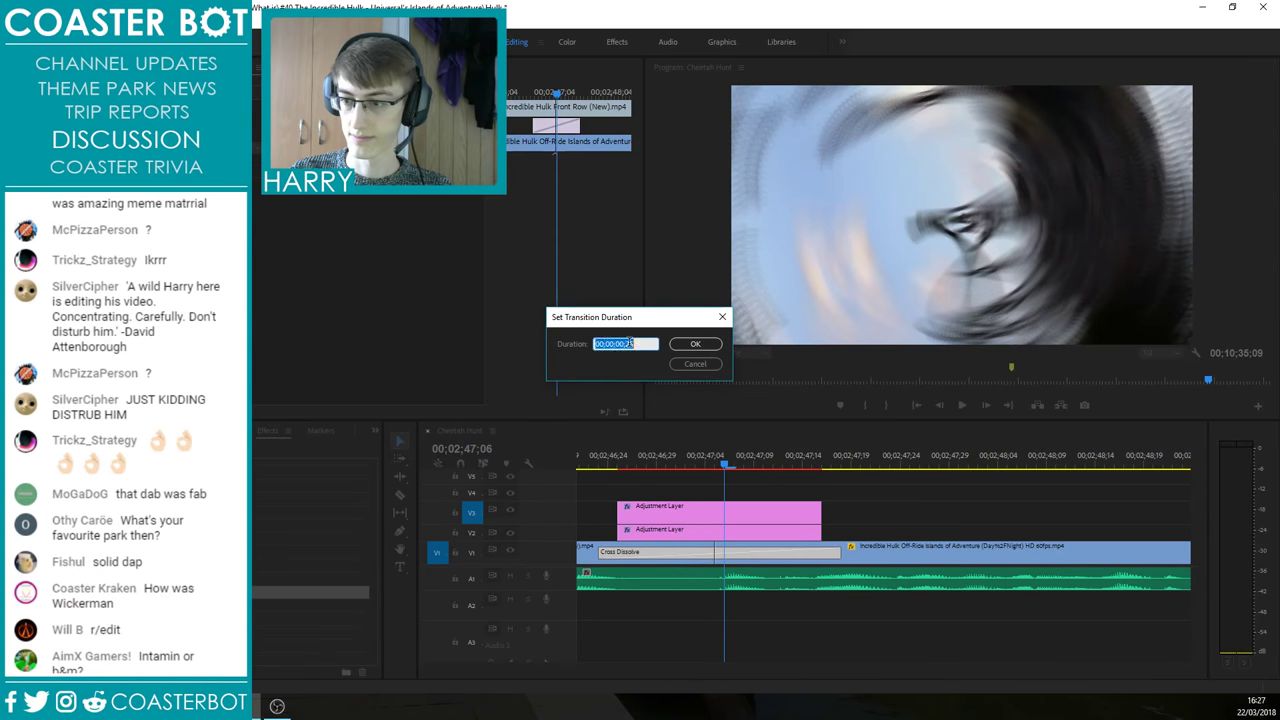
click(631, 343)
key(BackSpace)
key(BackSpace)
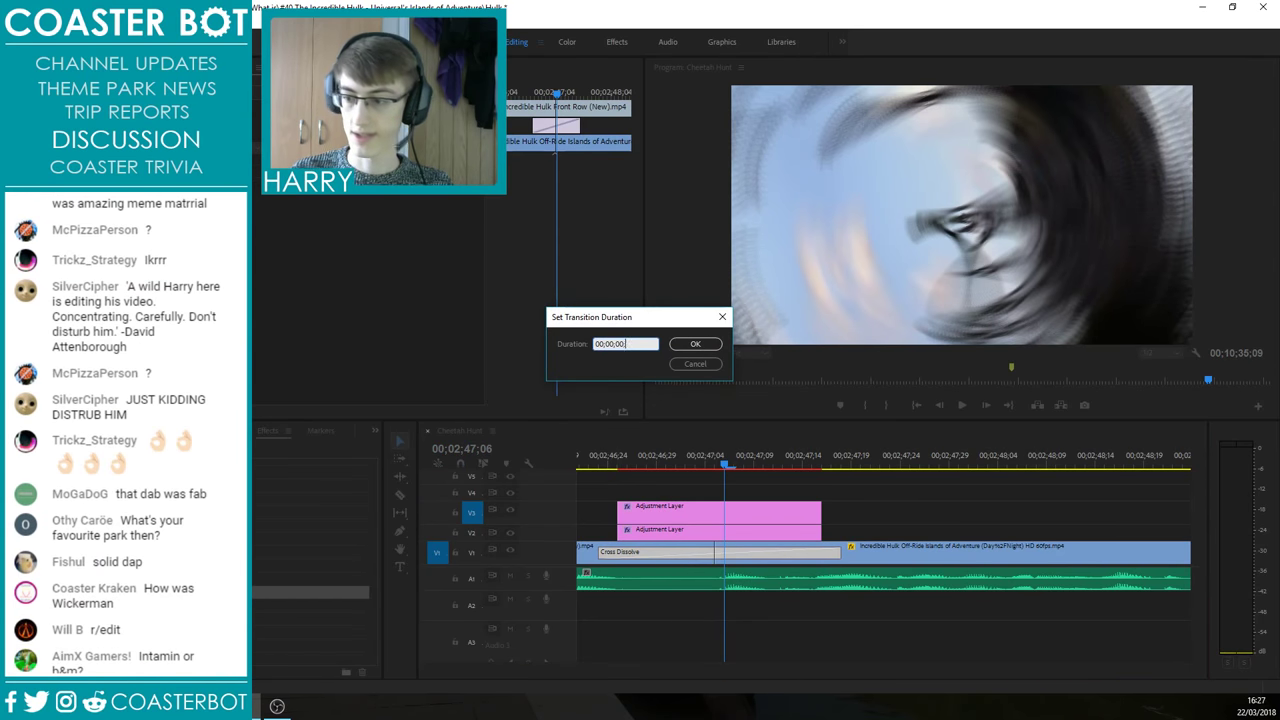
text(6)
key(Return)
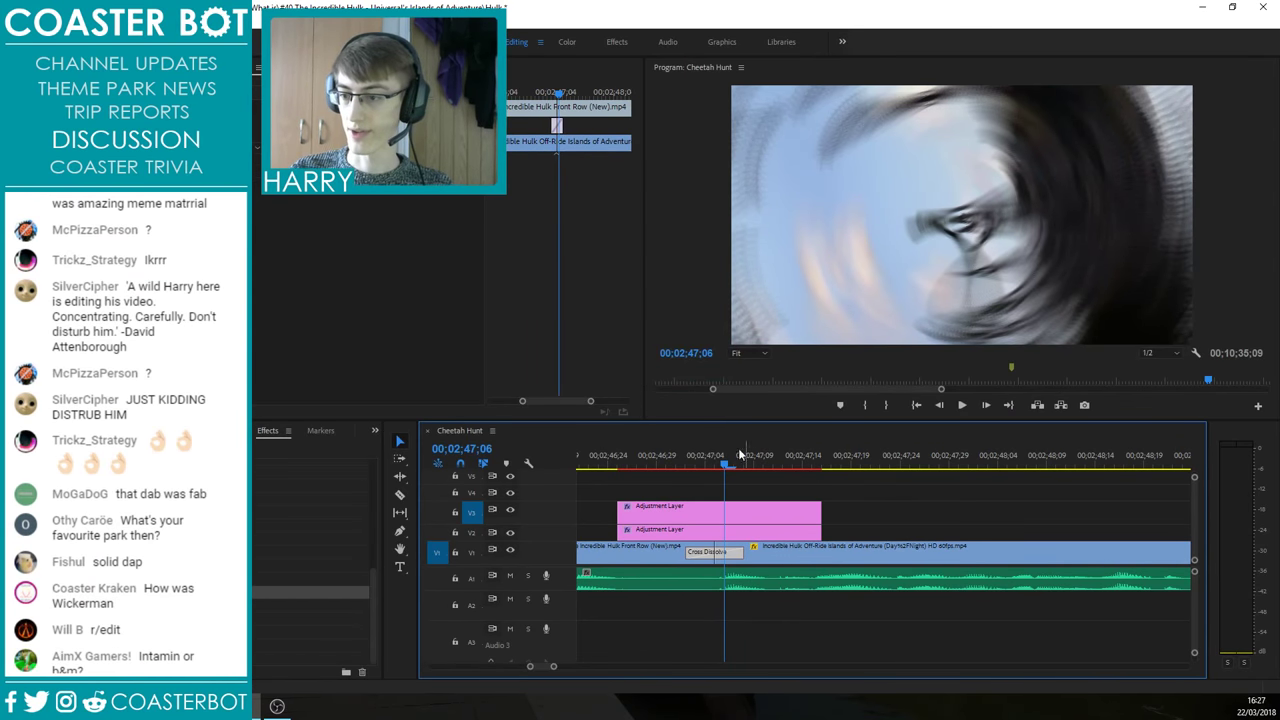
Step: Move the V3 adjustment layer's opening and closing rotation keyframes slightly inward, to 00;02;46;26 and 00;02;47;15
drag(727, 463, 688, 465)
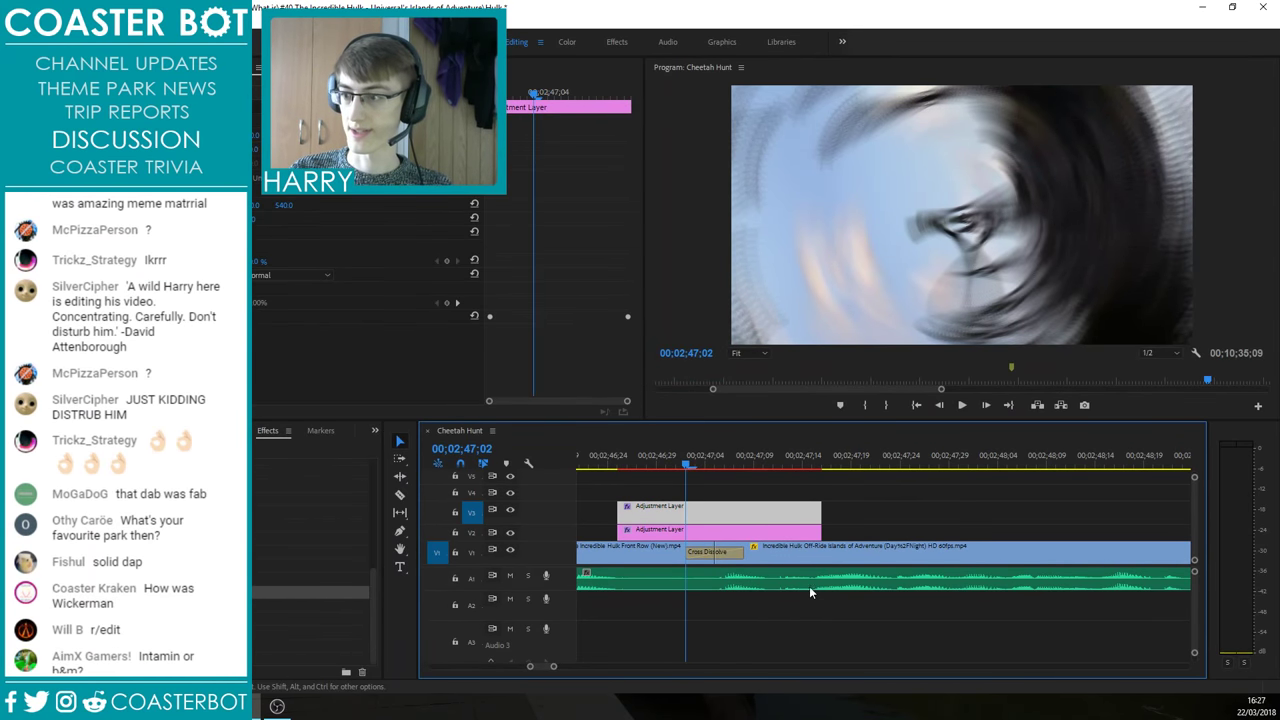
click(617, 458)
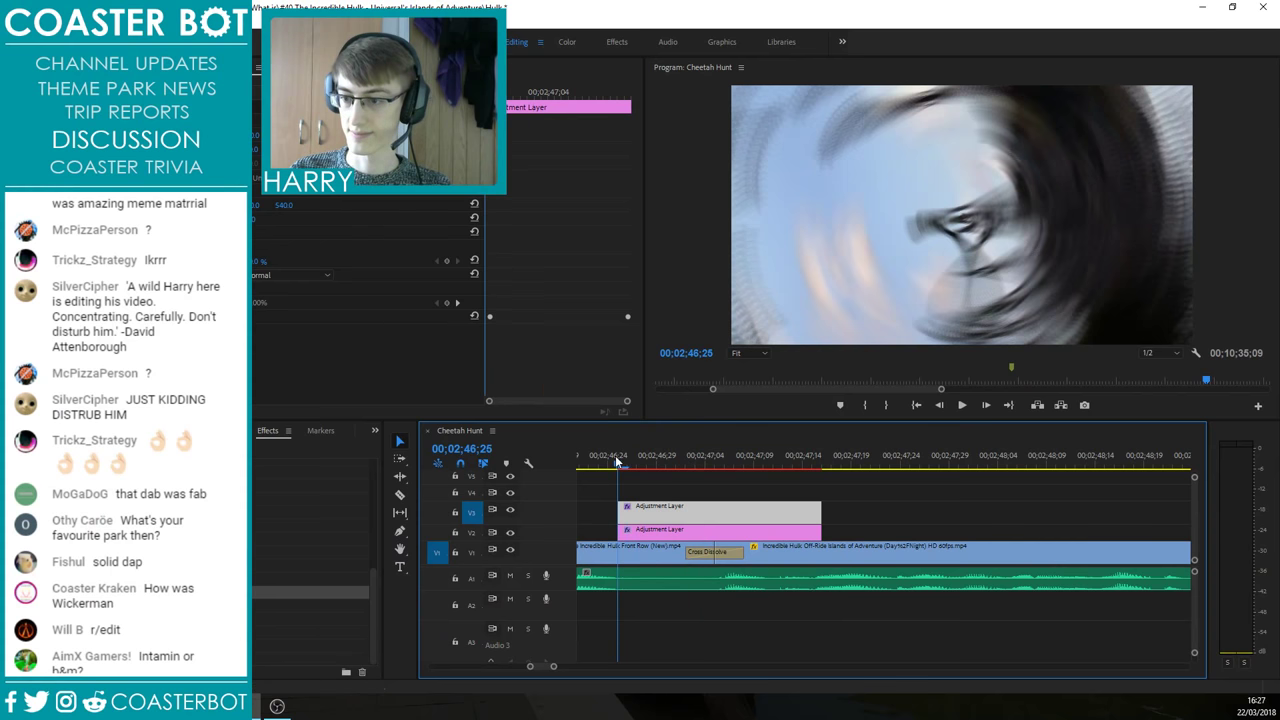
mouse_move(617, 460)
mouse_down()
mouse_move(782, 464)
mouse_move(627, 462)
mouse_up()
click(489, 318)
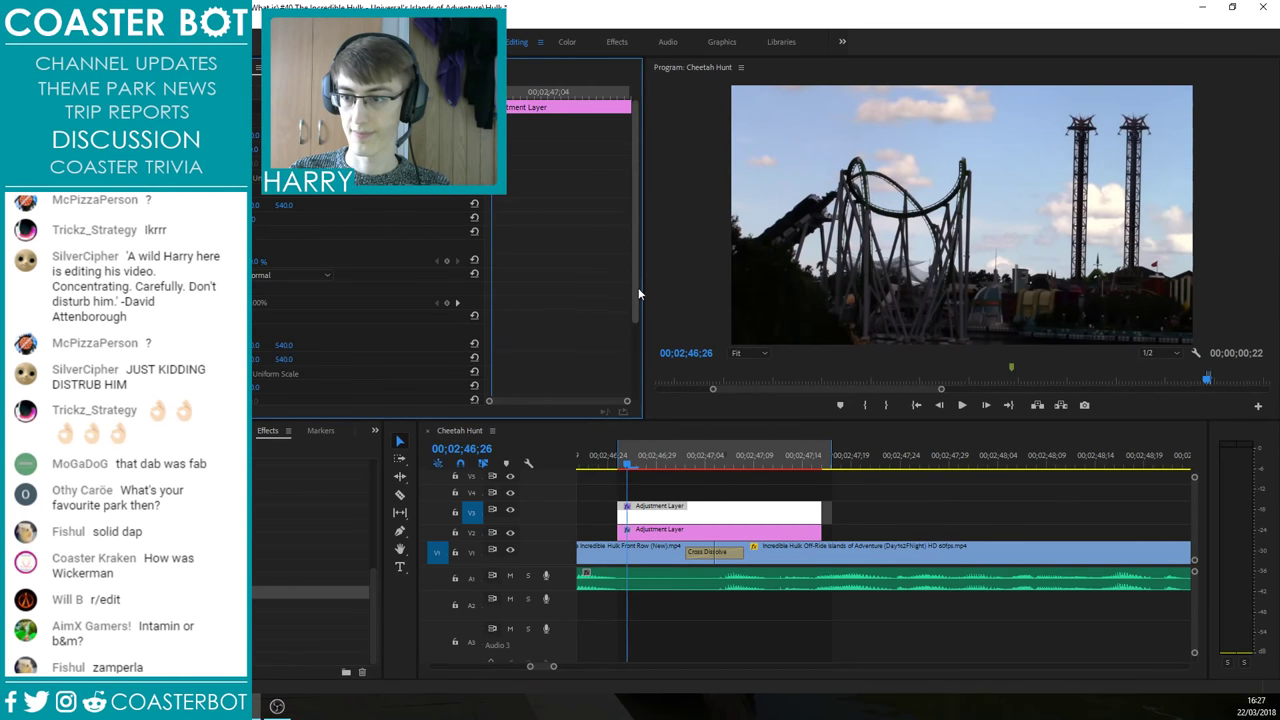
scroll(560, 330, down, 3)
click(491, 341)
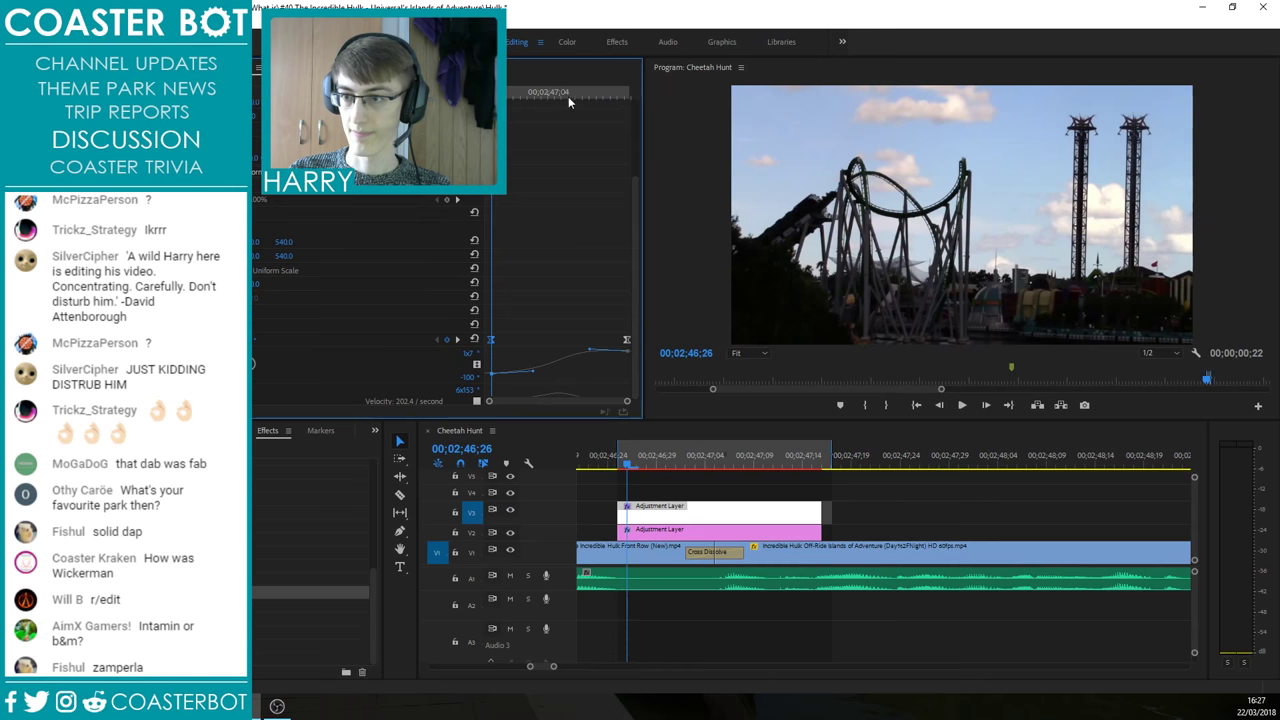
drag(568, 96, 625, 118)
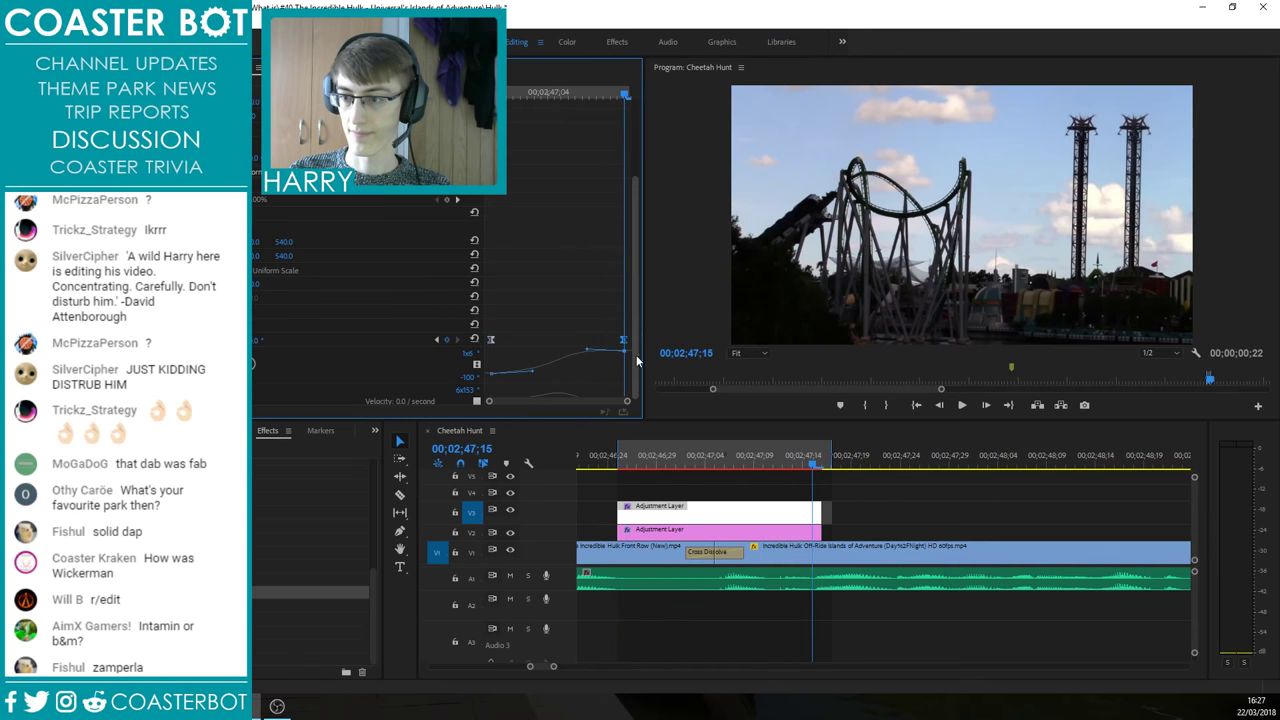
Step: Render the marked section containing the transition and play it back from just before the adjustment layers
drag(782, 474, 647, 476)
key(Return)
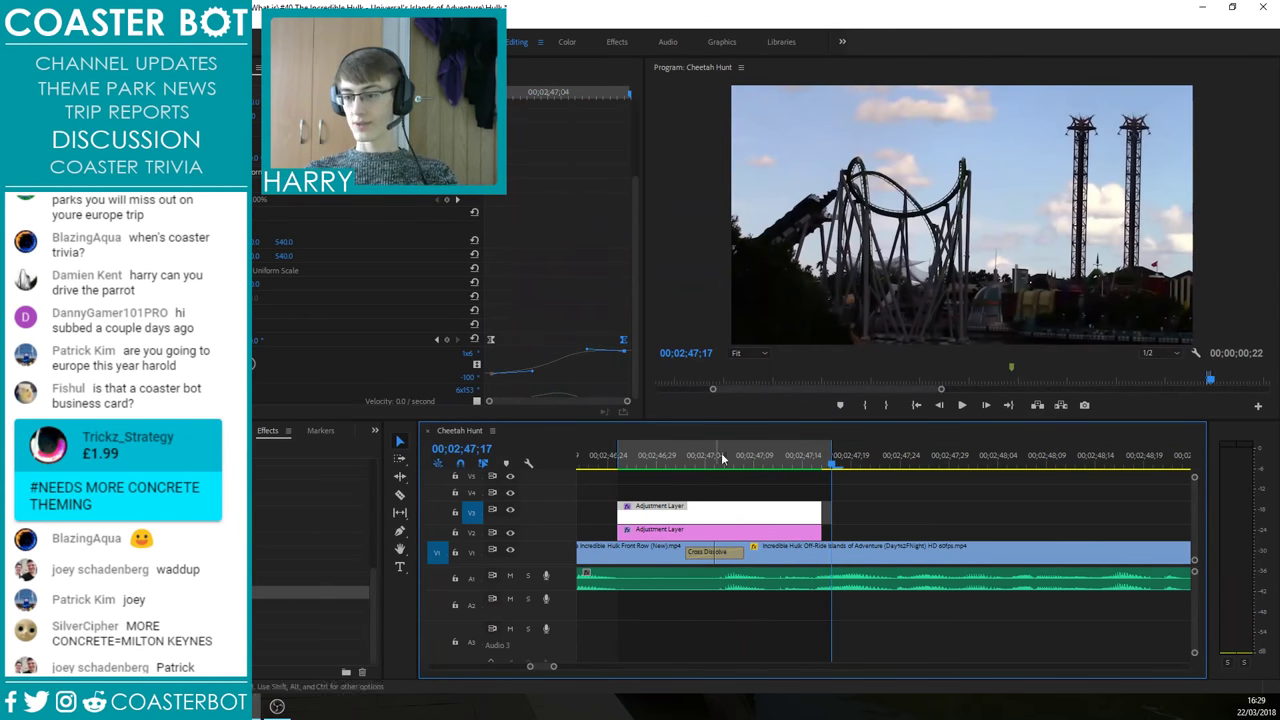
drag(696, 452, 610, 468)
key(space)
key(minus)
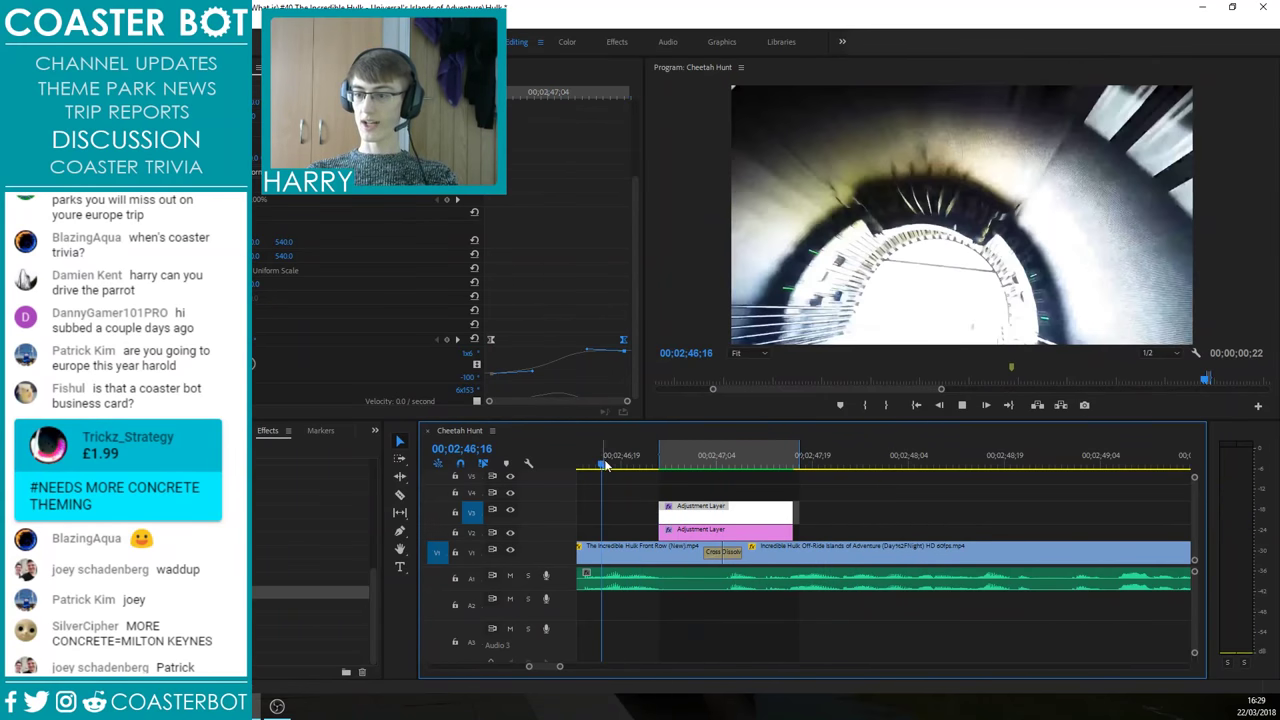
scroll(903, 551, down, 3)
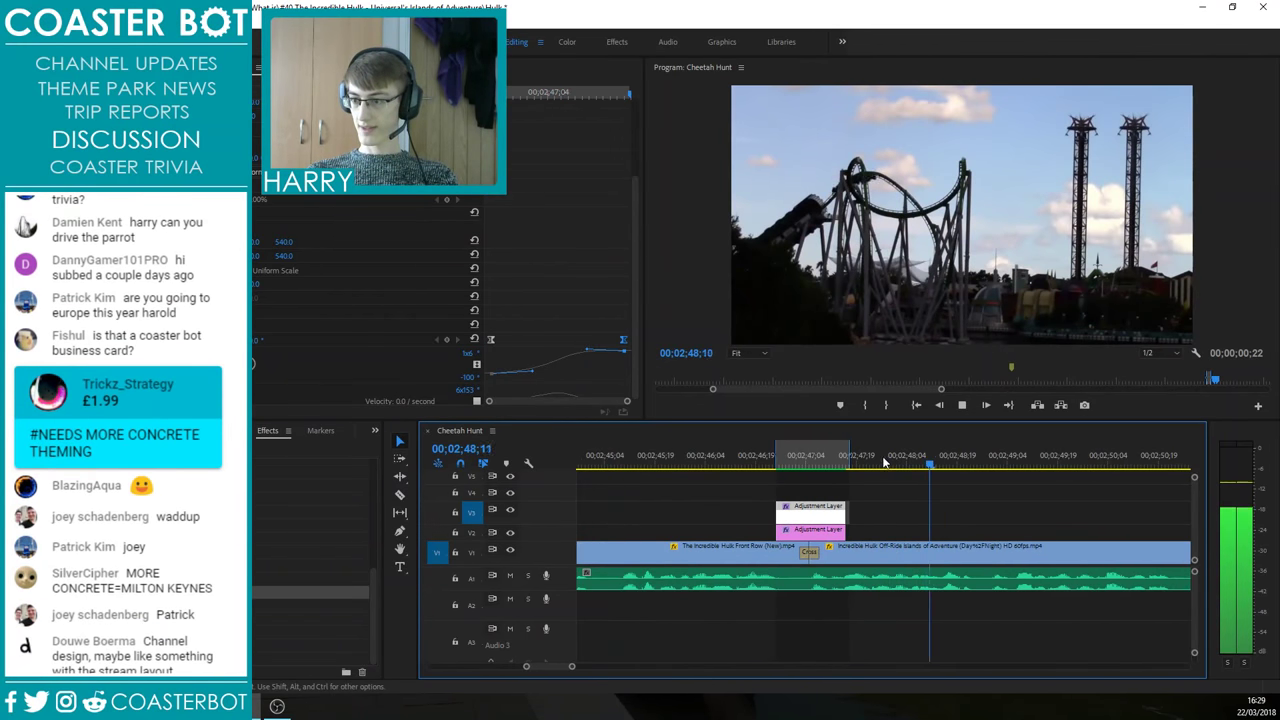
Step: Flatten the easing handle of the closing rotation keyframe on the V3 adjustment layer's value graph
click(838, 462)
scroll(867, 497, up, 3)
key(Left)
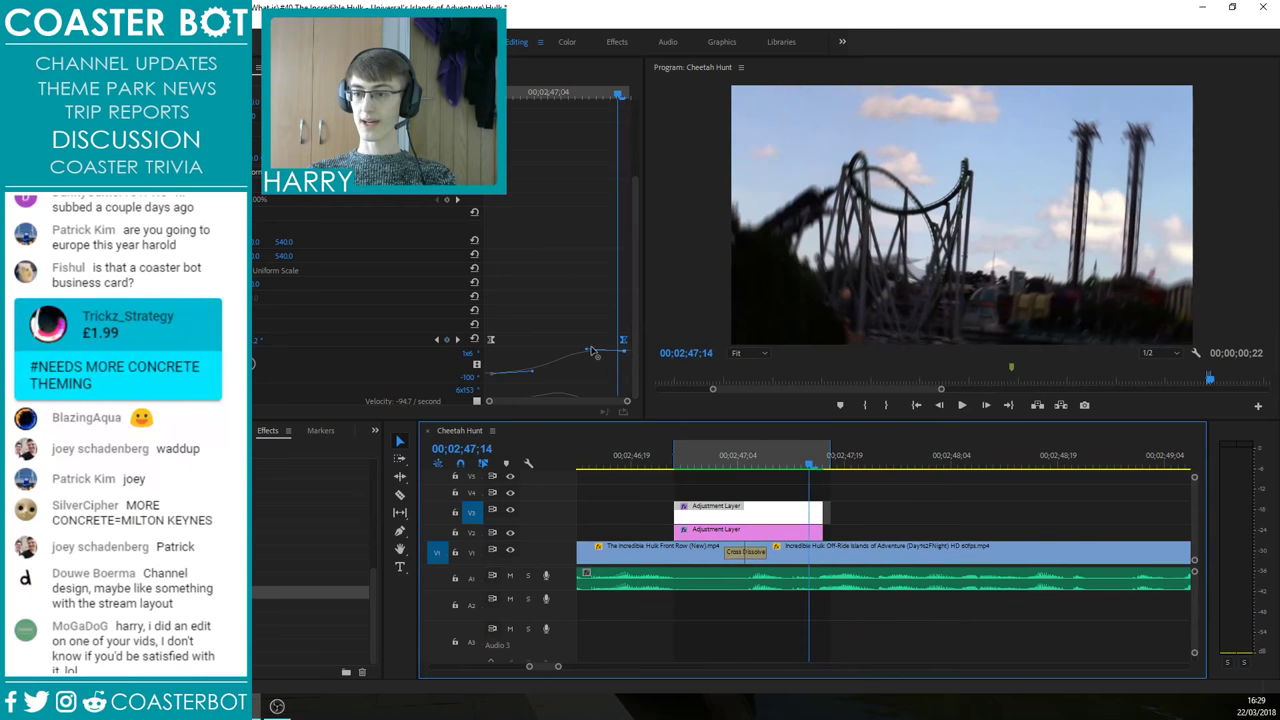
drag(588, 352, 590, 353)
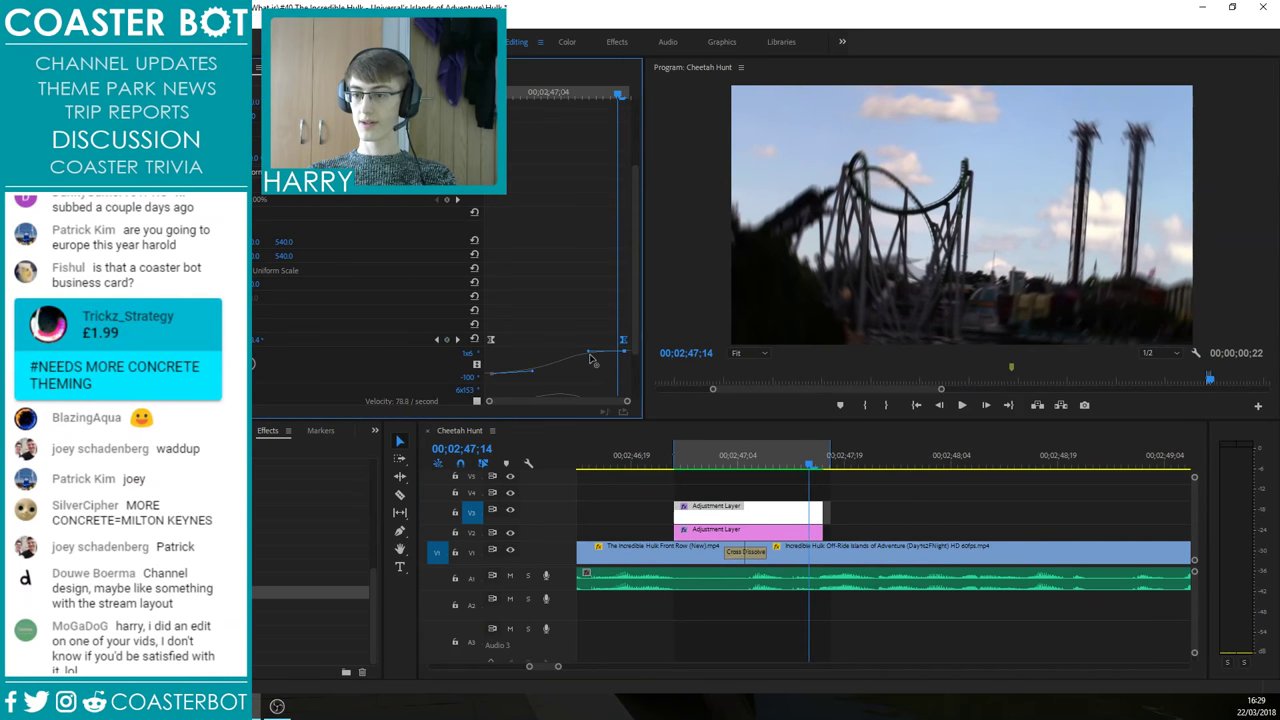
Step: Step back through the transition to 00;02;47;00 and forward to 00;02;47;15 to examine the adjusted rotation
key(Left)
key(Left)
key(Left)
key(Left)
key(Left)
key(Left)
key(Left)
key(Left)
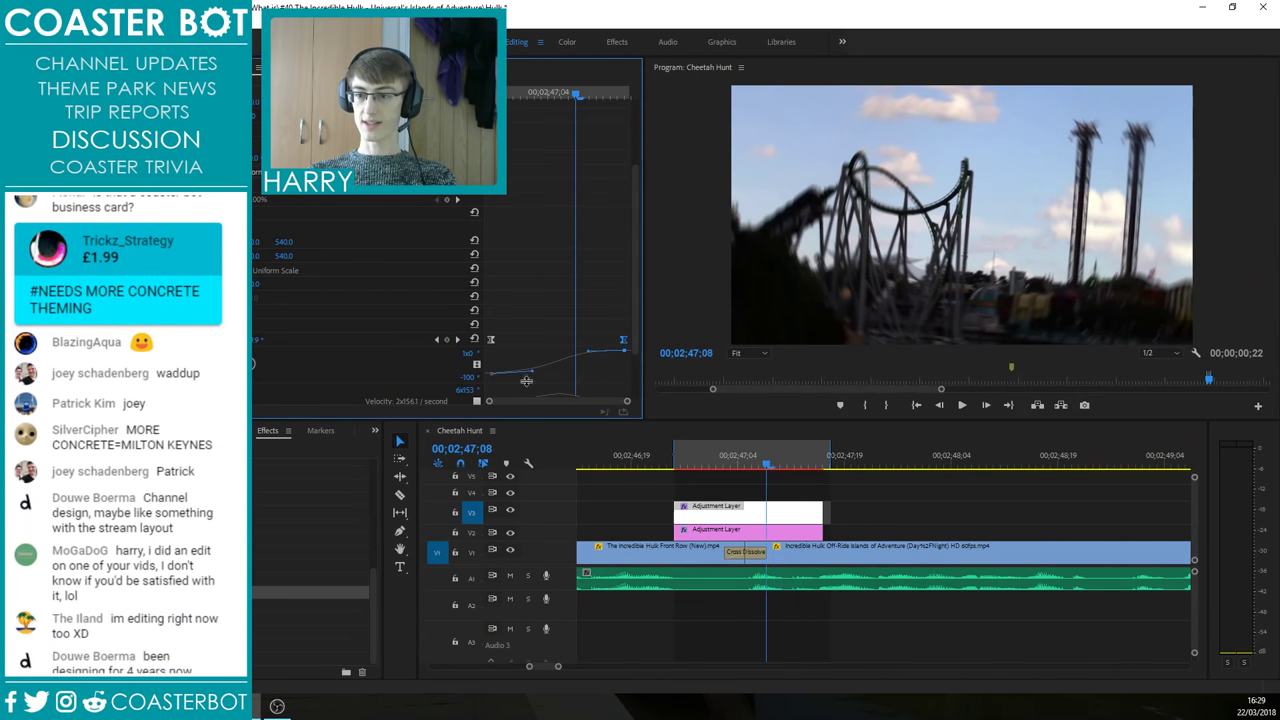
key(Left)
key(Left)
key(Left)
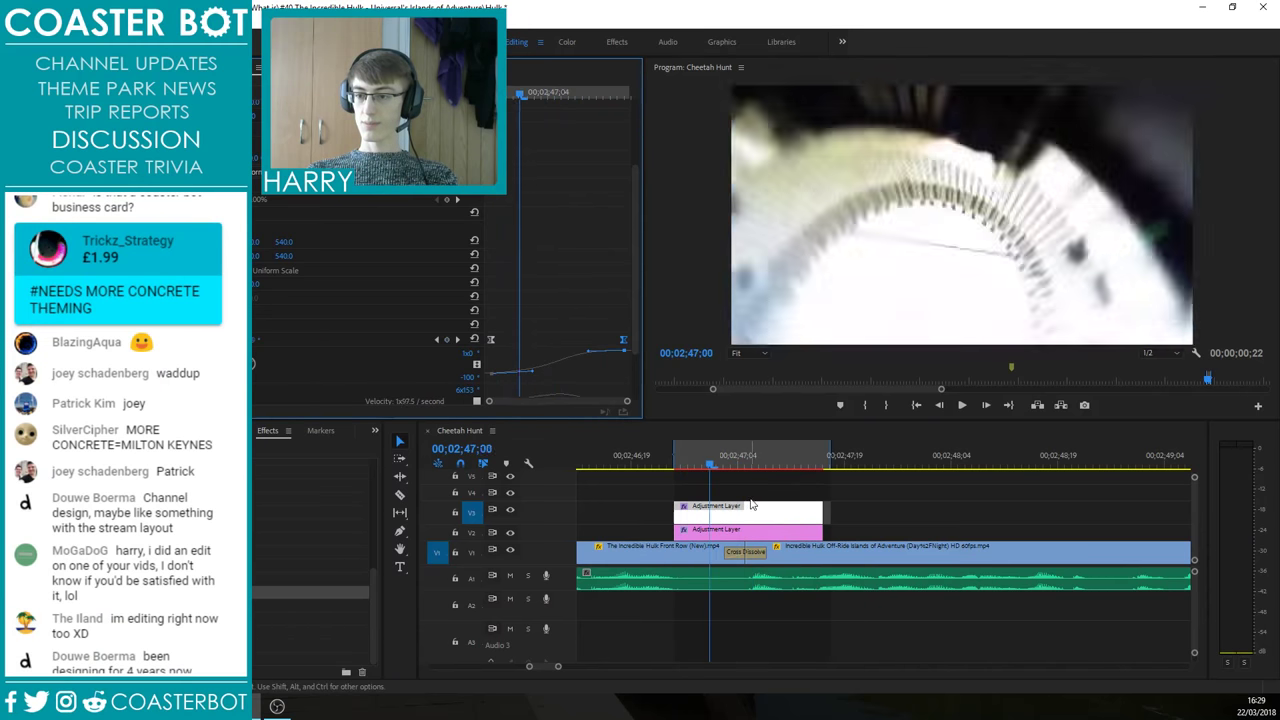
key(Right)
key(Right)
key(Right)
key(Right)
key(Right)
key(Right)
key(Right)
key(Right)
key(Right)
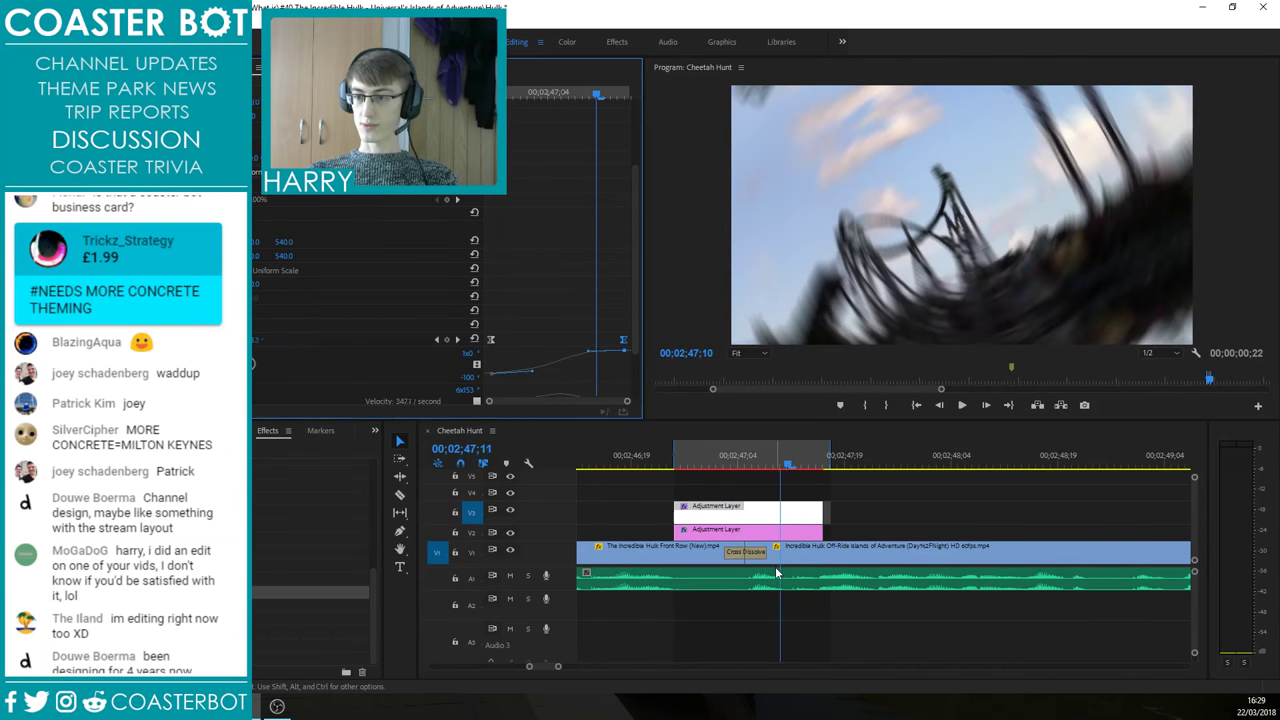
key(Right)
key(Right)
key(Right)
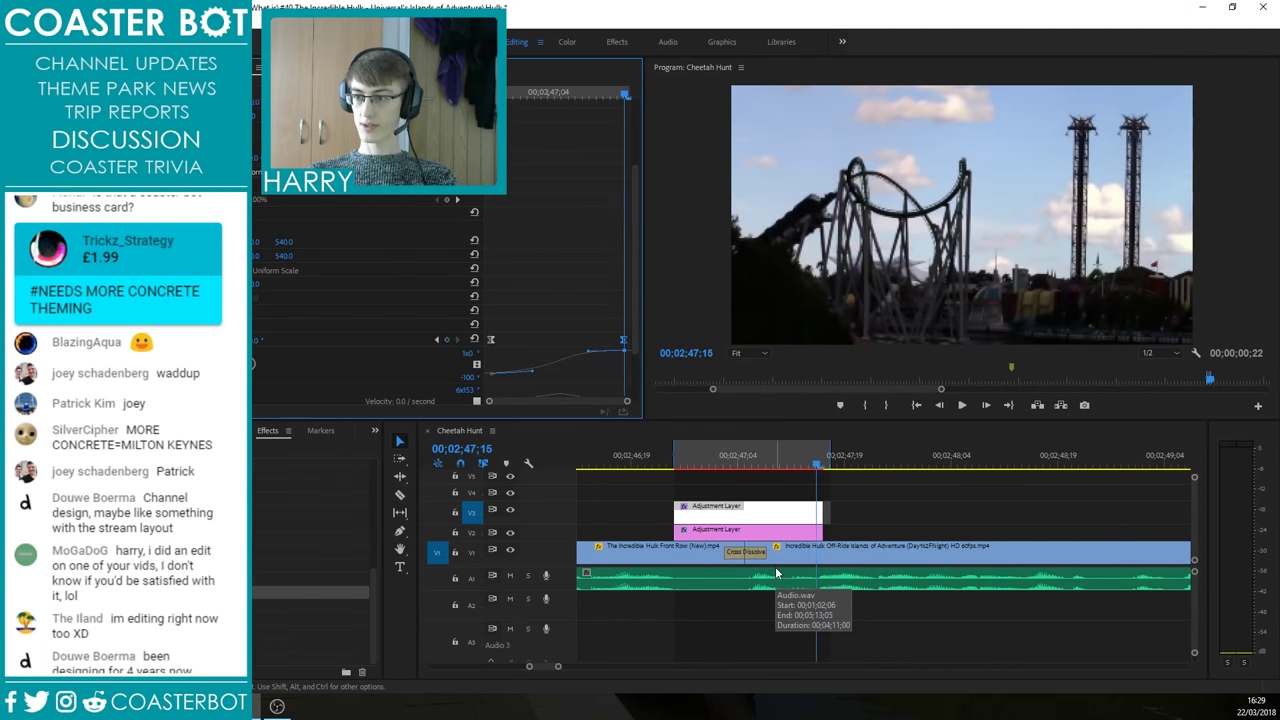
Step: Render the marked transition section again and play it back with the new easing
key(Return)
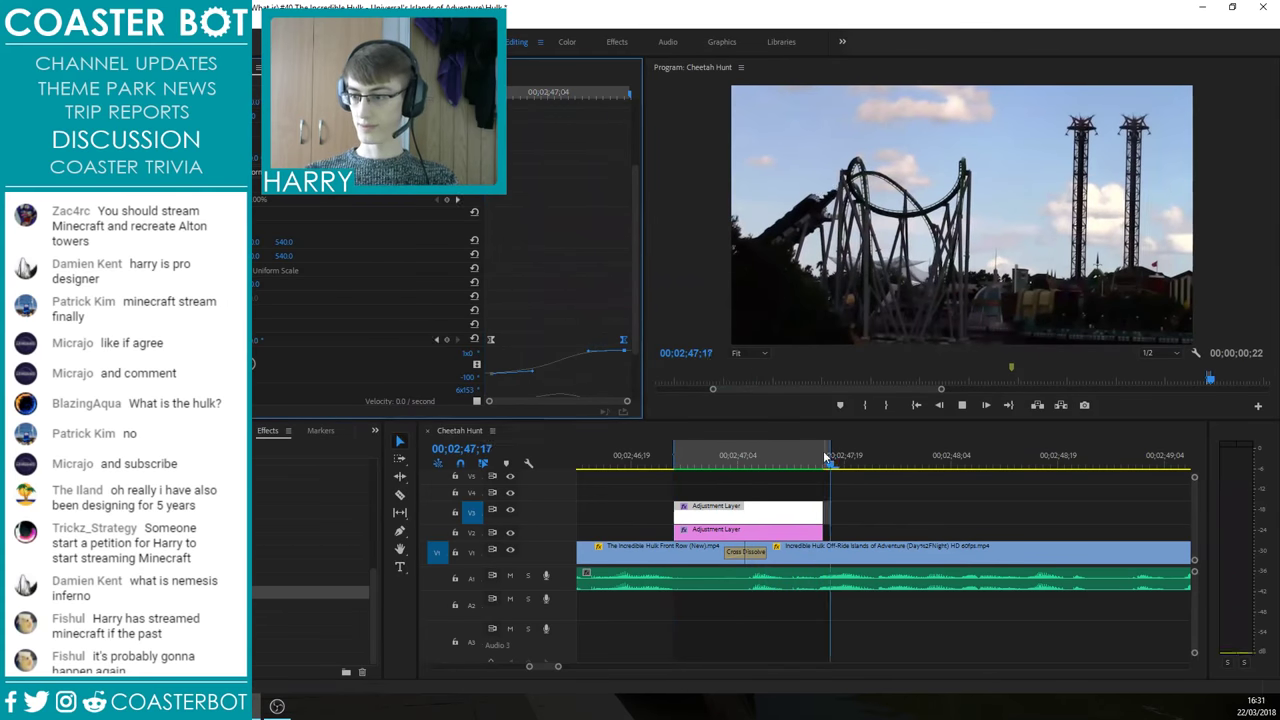
drag(724, 467, 603, 465)
key(space)
scroll(752, 552, down, 1)
scroll(752, 552, down, 3)
scroll(690, 510, up, 1)
Step: Replay from before the transition and listen to the voice-over through the empty stretch following the off-ride clip
drag(778, 465, 579, 474)
key(minus)
key(space)
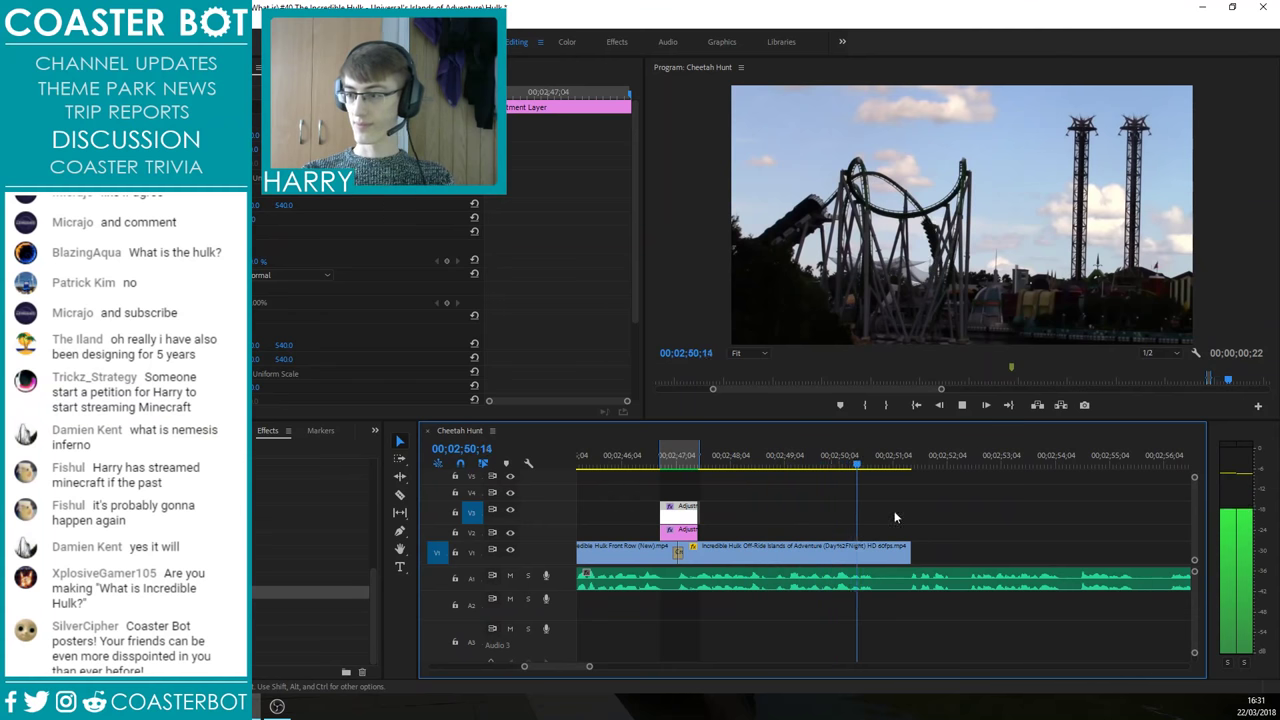
key(equal)
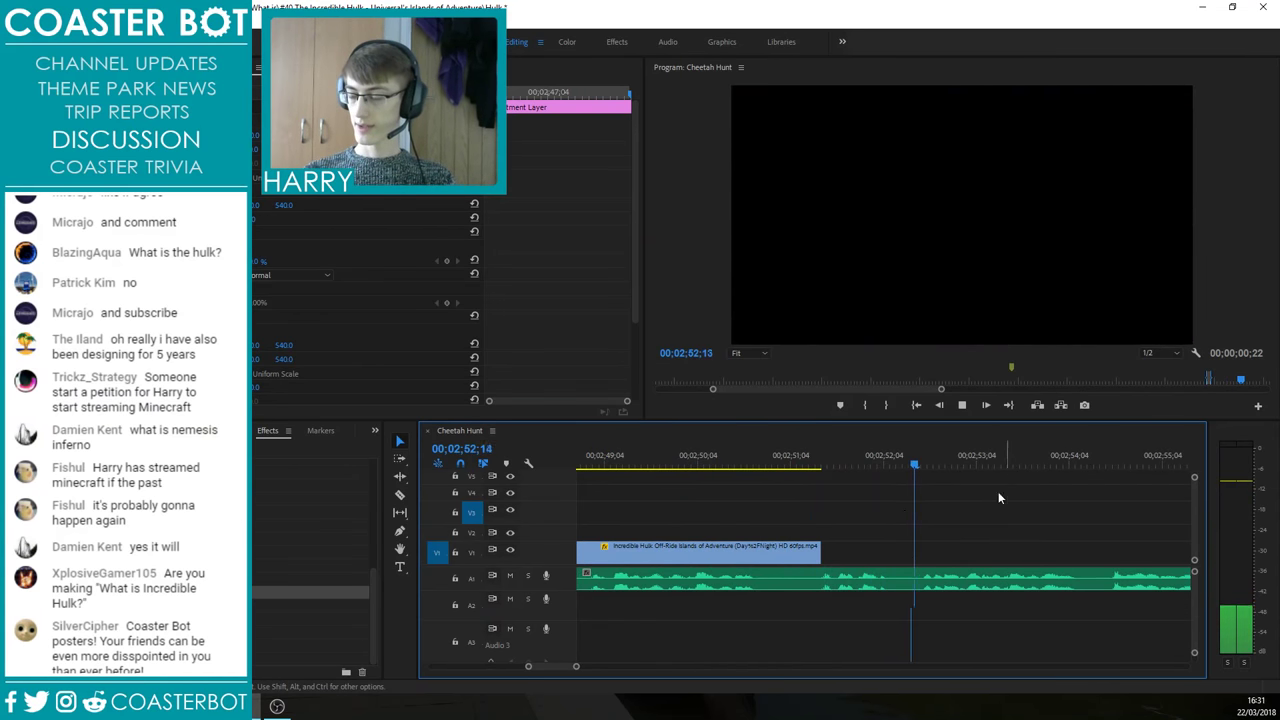
key(minus)
key(equal)
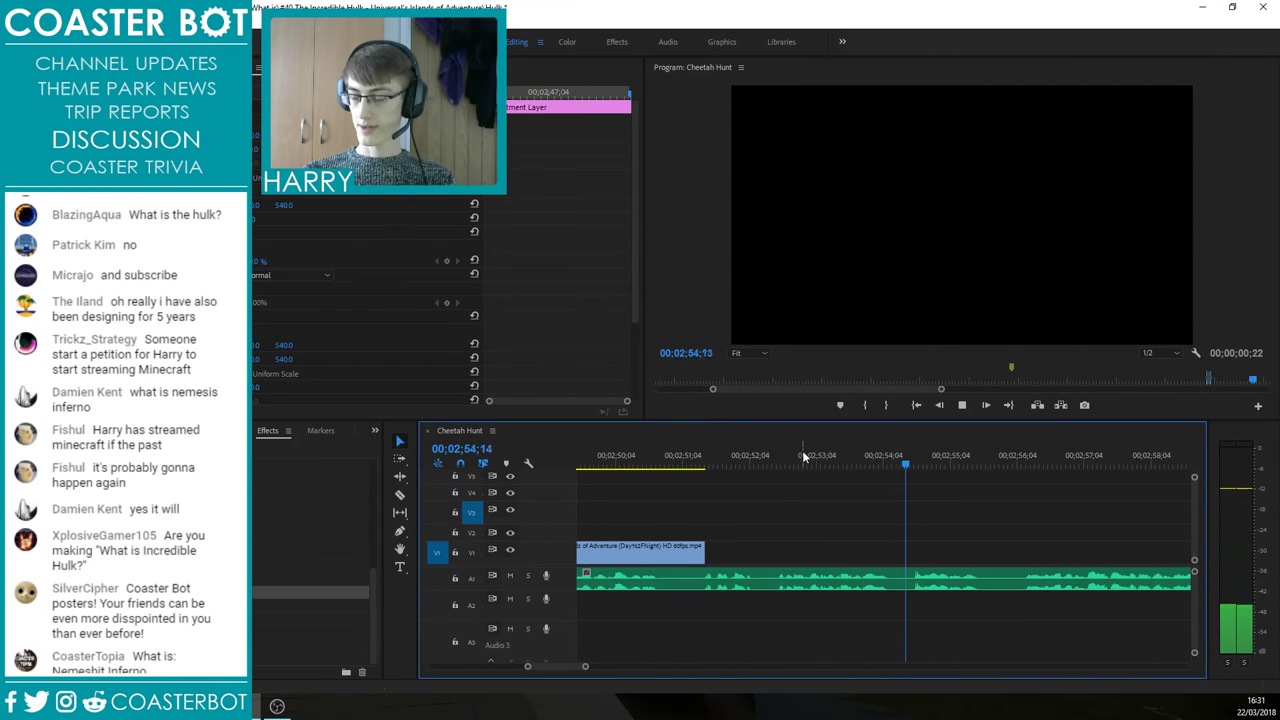
click(682, 462)
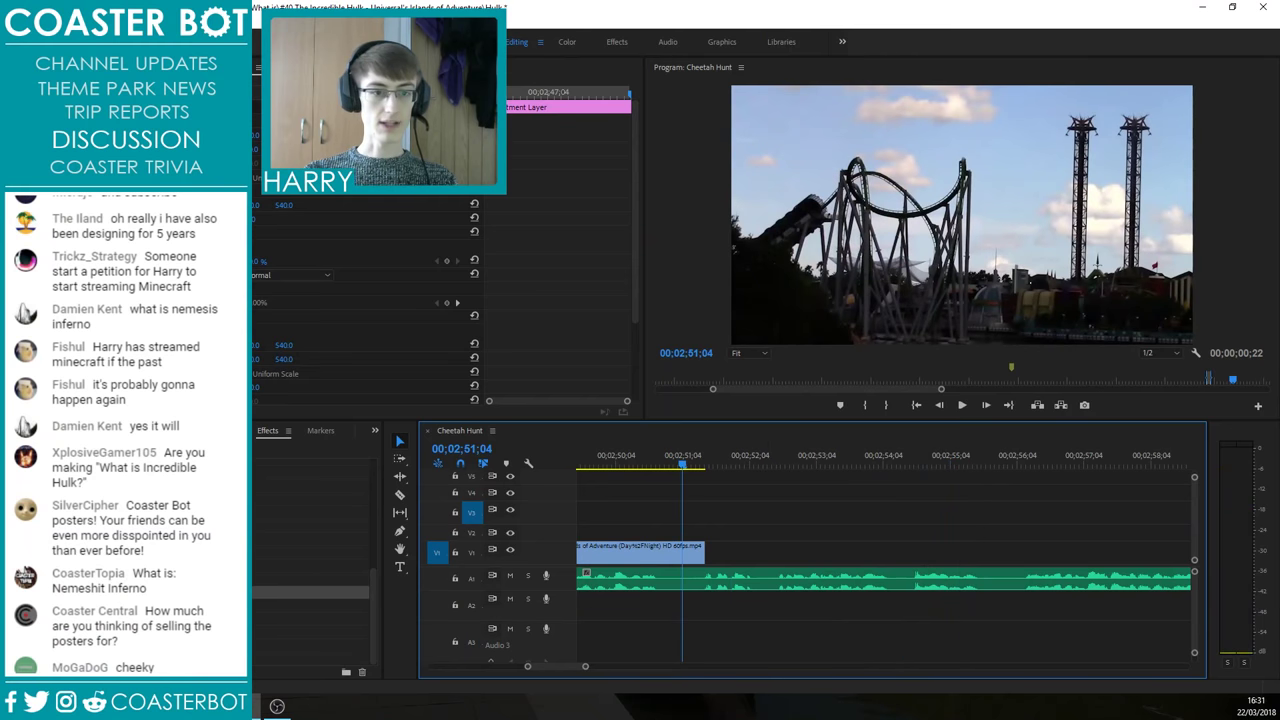
Step: Try filling the gap following the off-ride clip with a trimmed copy of the front-row clip on V1
key(minus)
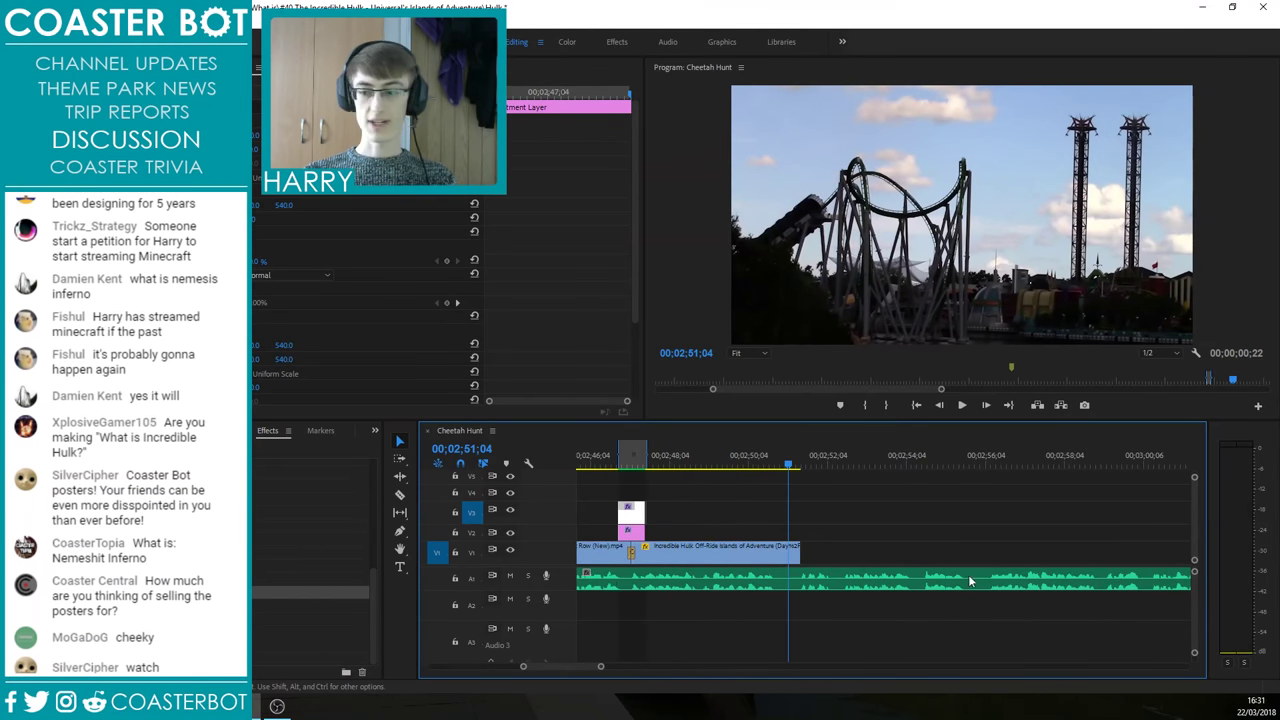
click(594, 552)
key(ctrl+c)
click(814, 452)
key(ctrl+v)
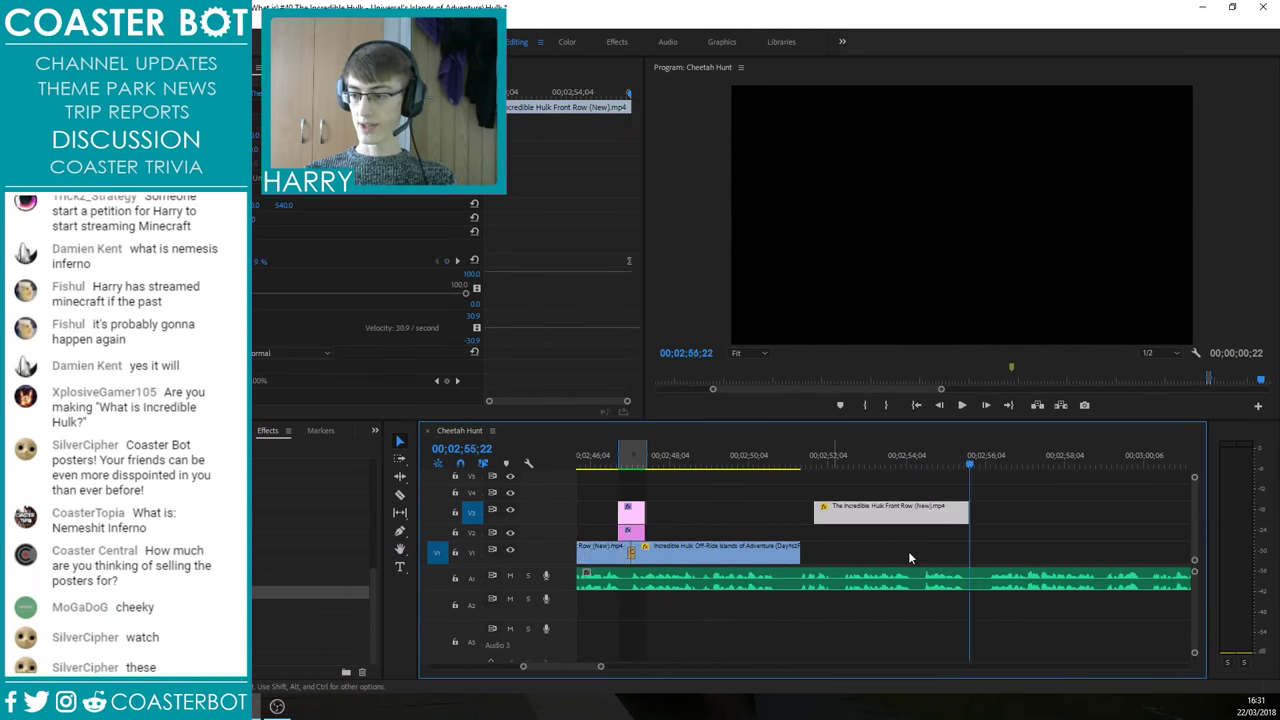
drag(978, 505, 1143, 500)
drag(818, 513, 976, 518)
drag(1000, 517, 830, 550)
Step: Play the copied front-row clip against the voice-over and delete it from V1
click(778, 466)
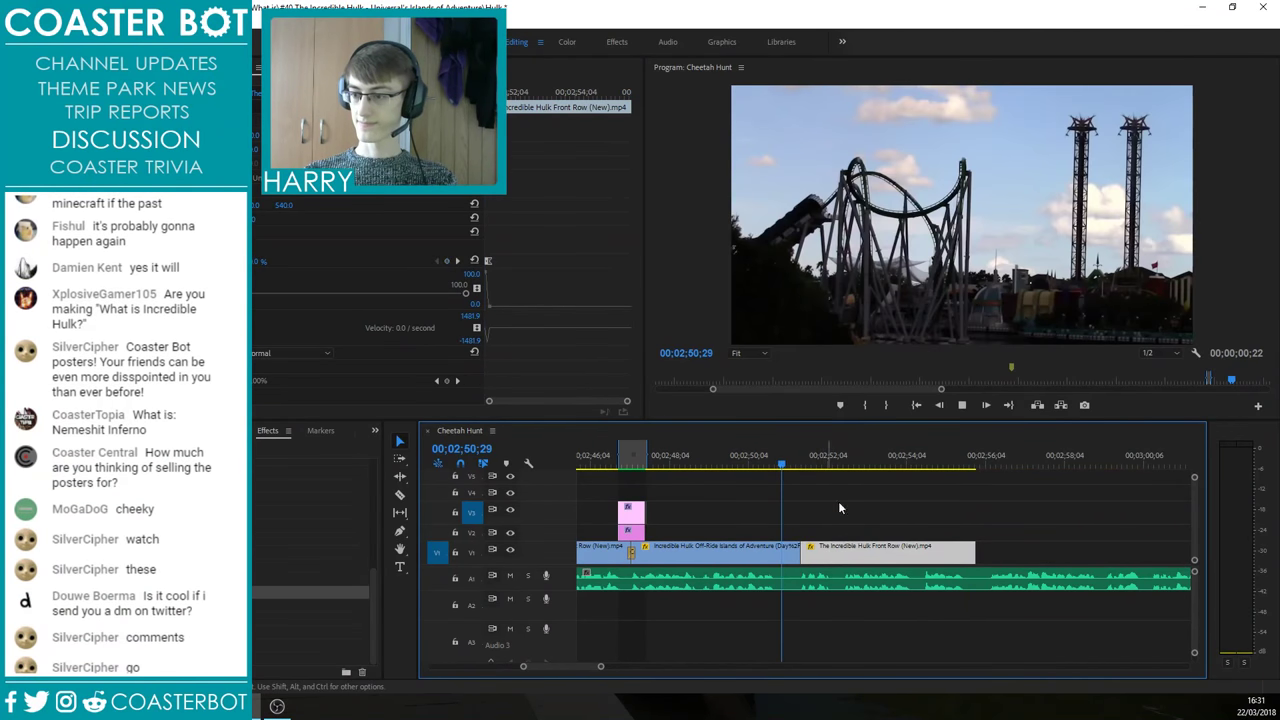
key(equal)
key(space)
scroll(1012, 547, down, 3)
drag(796, 457, 799, 452)
key(Delete)
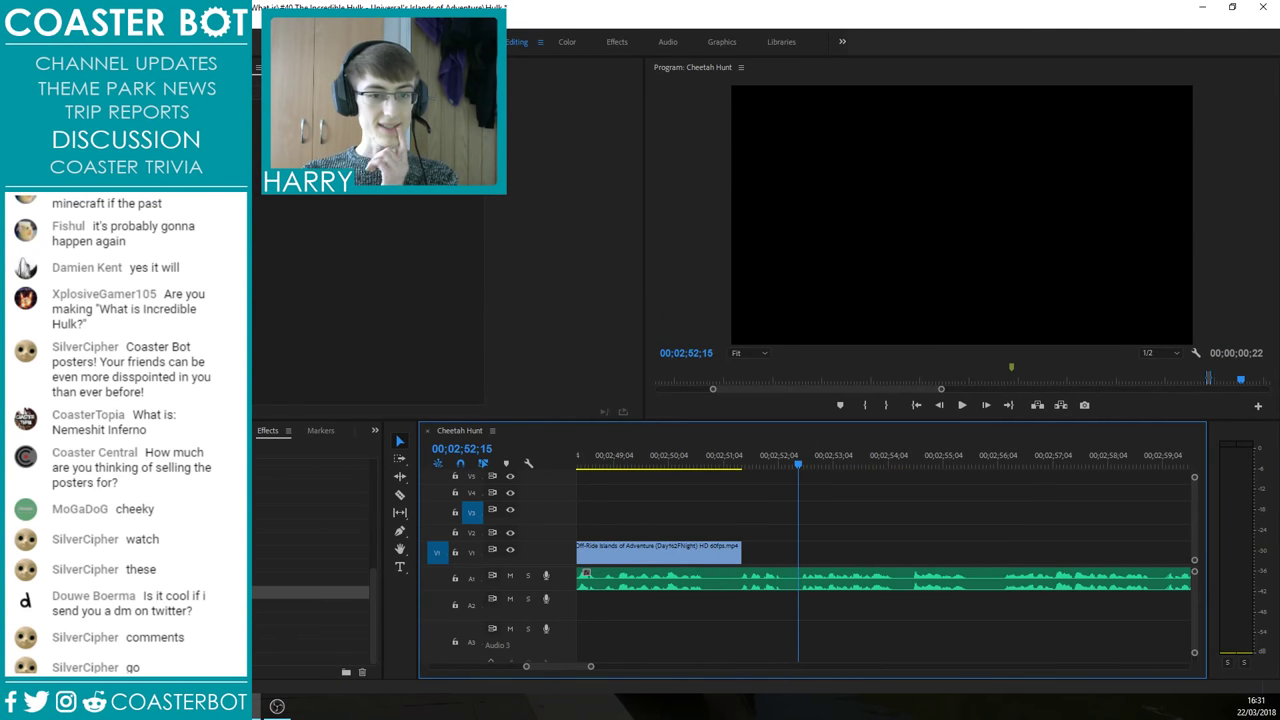
Step: Preview the Incredible HULK Coaster queue video and the on-ride source clips for footage suited to the gap
click(120, 67)
drag(301, 380, 373, 384)
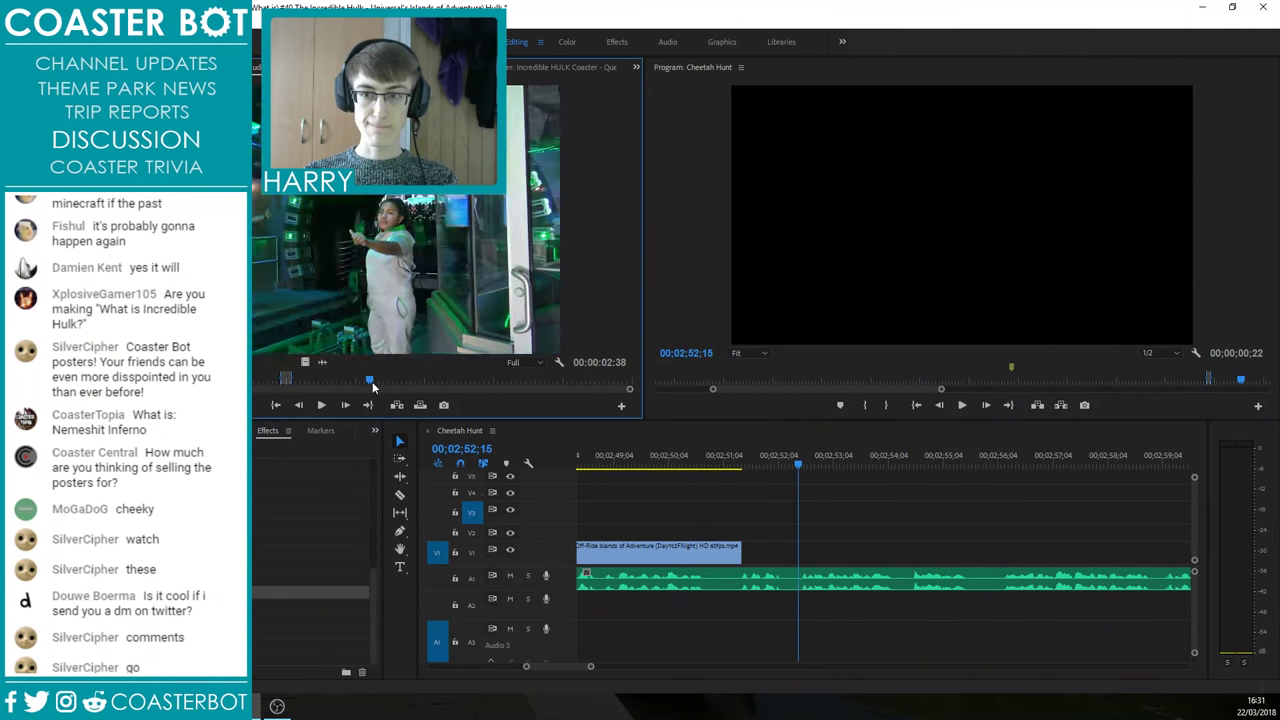
double_click(120, 592)
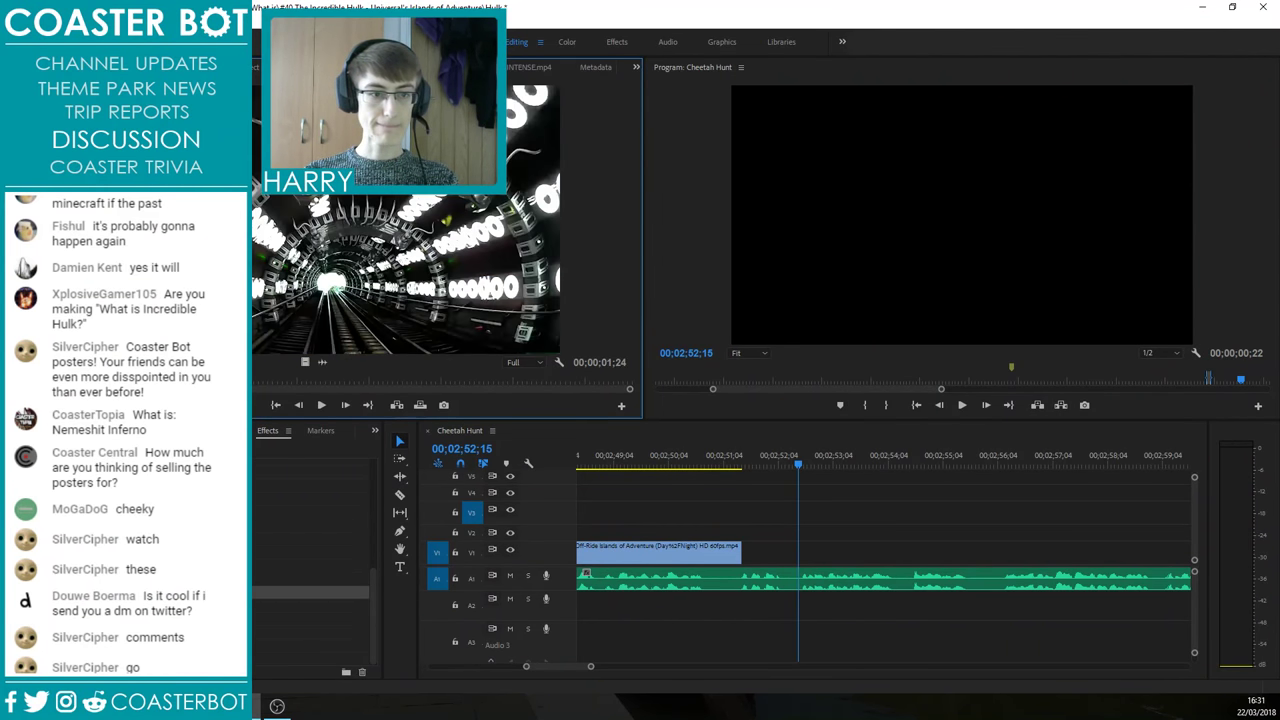
double_click(120, 592)
drag(120, 380, 235, 380)
Step: Place about six seconds of the front-row video on V1 directly behind the off-ride clip and play across the cut
double_click(120, 592)
drag(120, 380, 165, 380)
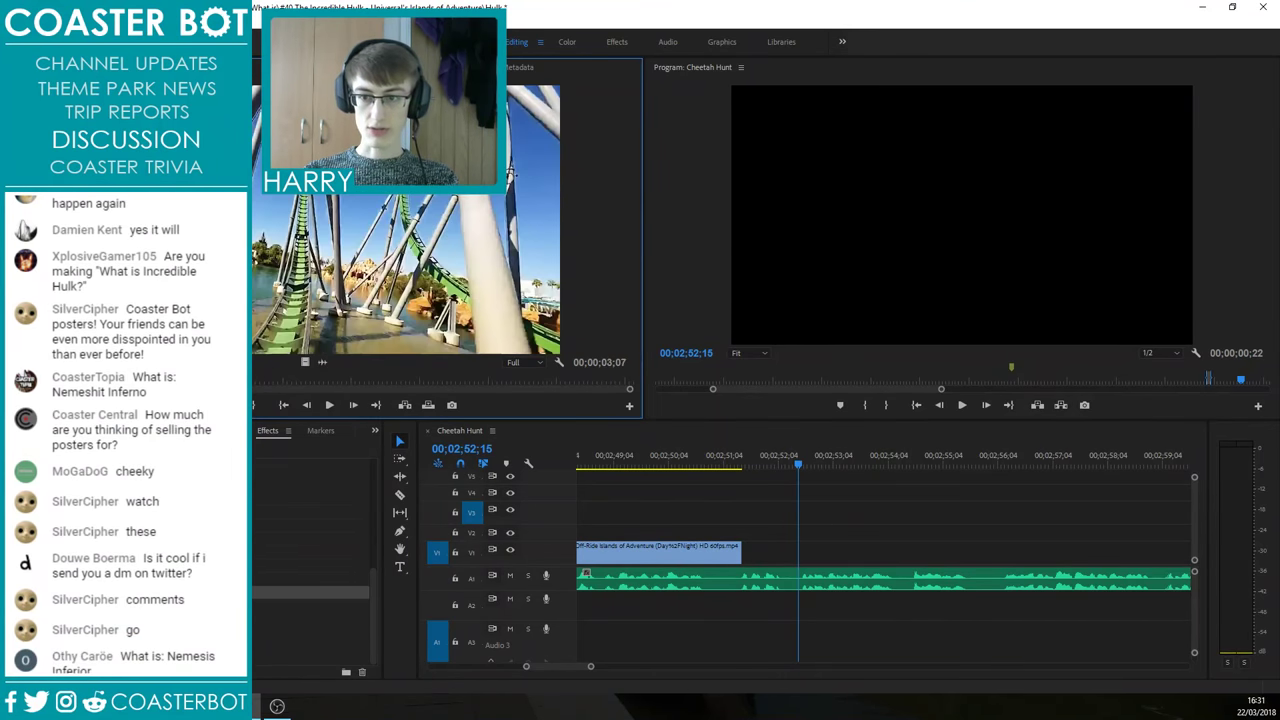
drag(308, 362, 751, 550)
click(709, 463)
key(space)
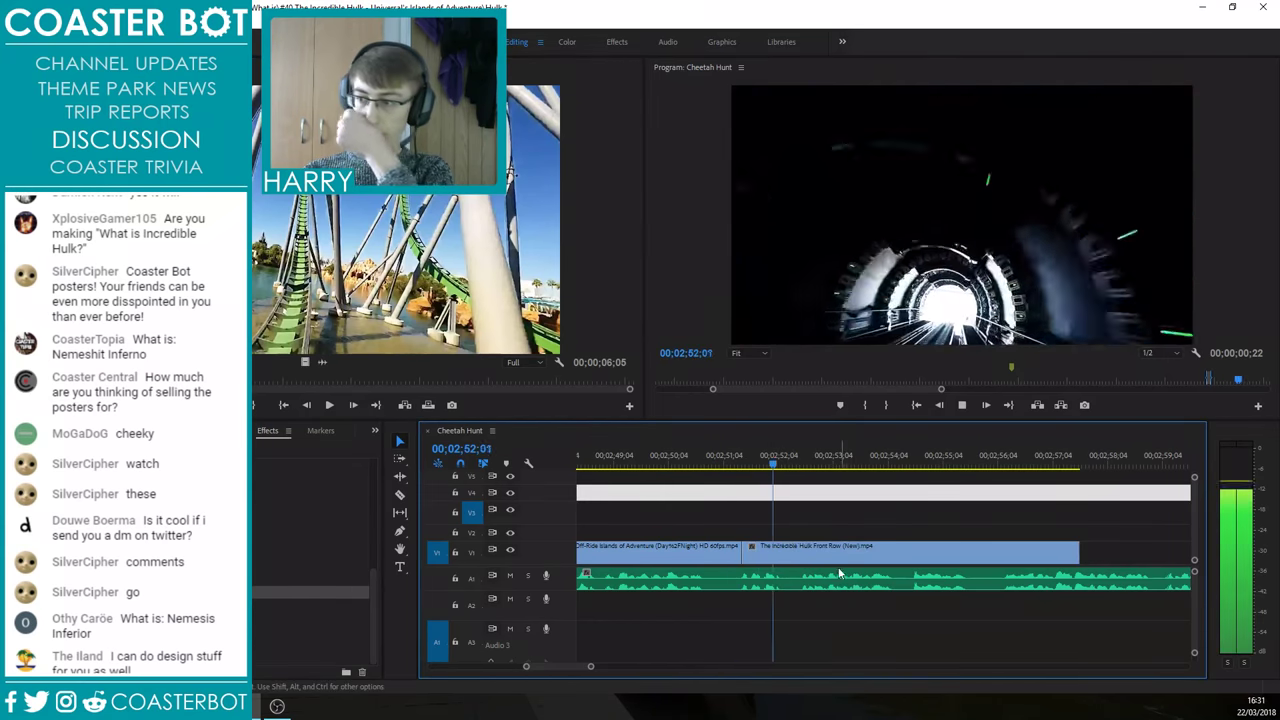
Step: Trim the start of the front-row clip on V1, keeping it directly behind the off-ride clip, and play across the cut
scroll(948, 493, up, 1)
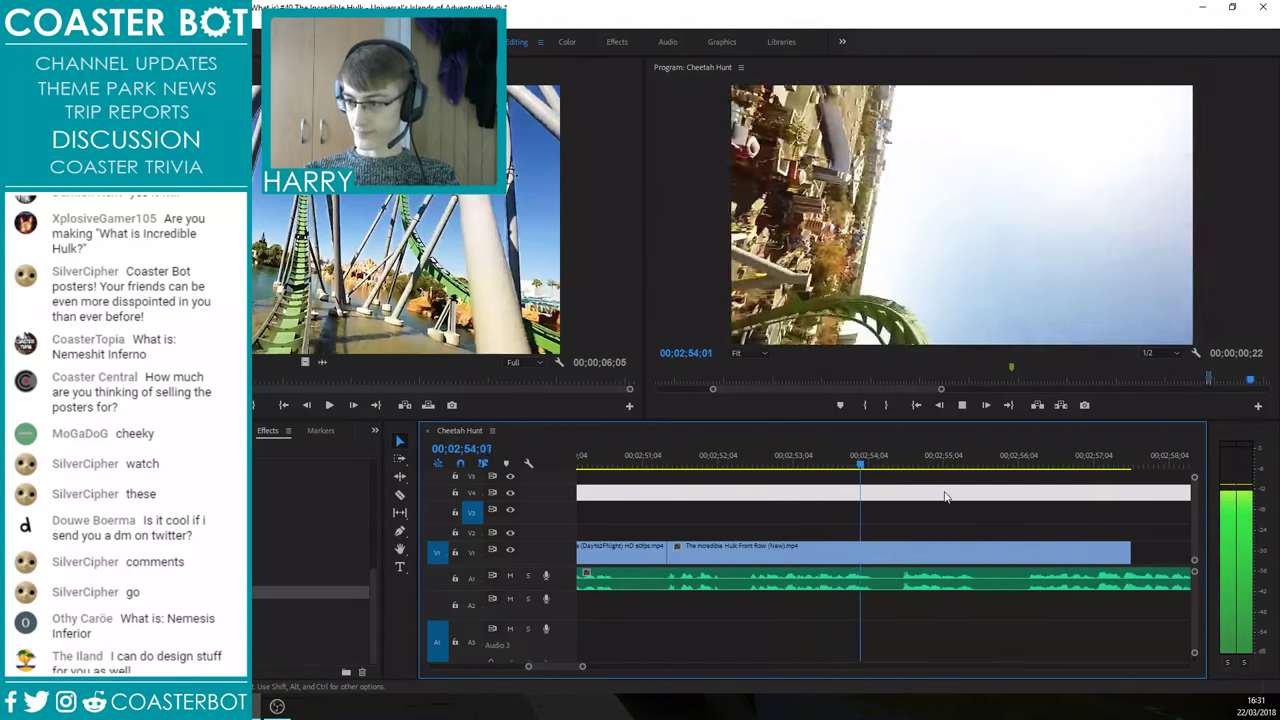
drag(965, 470, 718, 500)
mouse_move(670, 555)
mouse_down()
mouse_move(723, 565)
mouse_move(691, 560)
mouse_up()
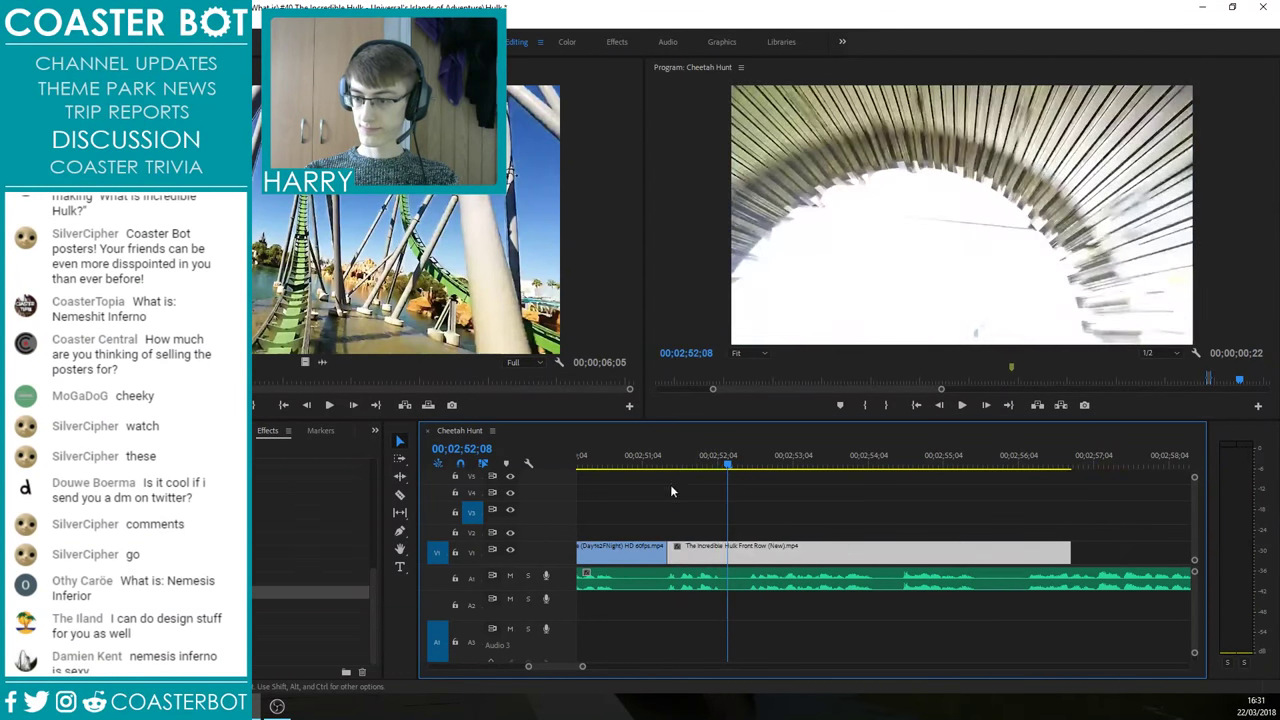
click(617, 464)
key(space)
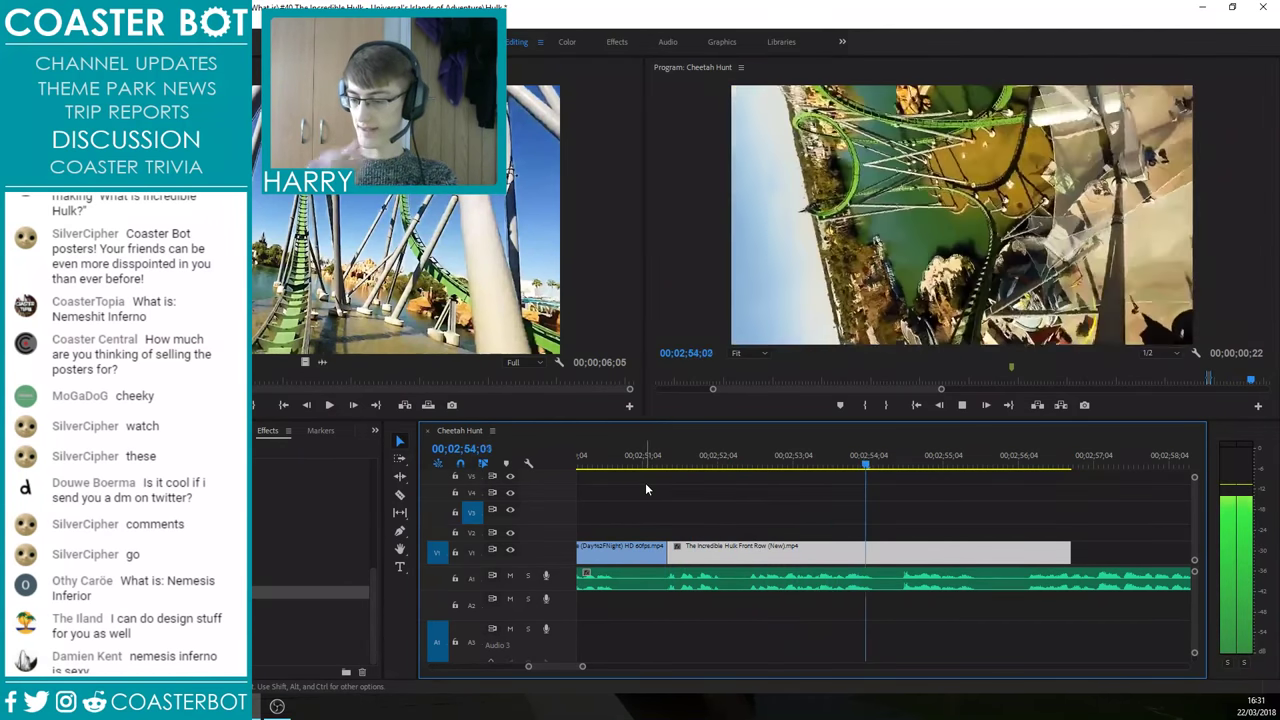
key(space)
Step: Split the voice-over on A1 at the pauses around 00;02;52 and 00;02;54
key(c)
click(729, 583)
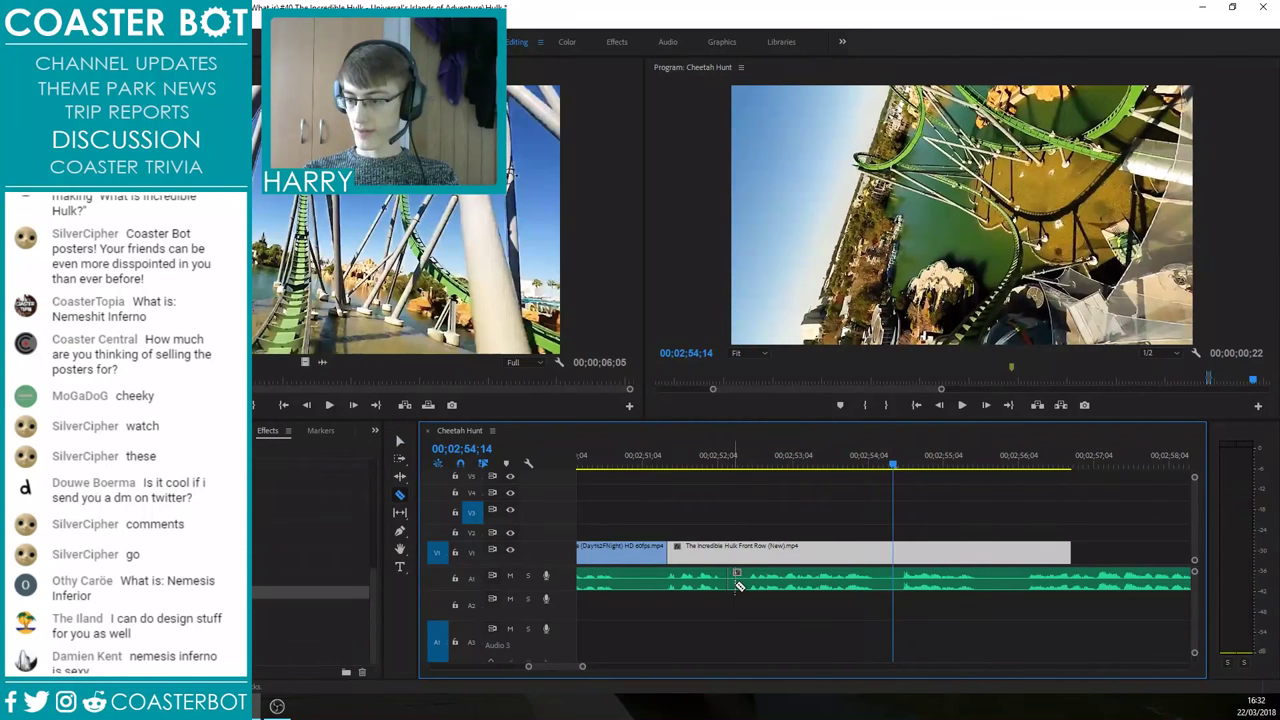
click(738, 583)
key(v)
key(c)
click(893, 583)
key(v)
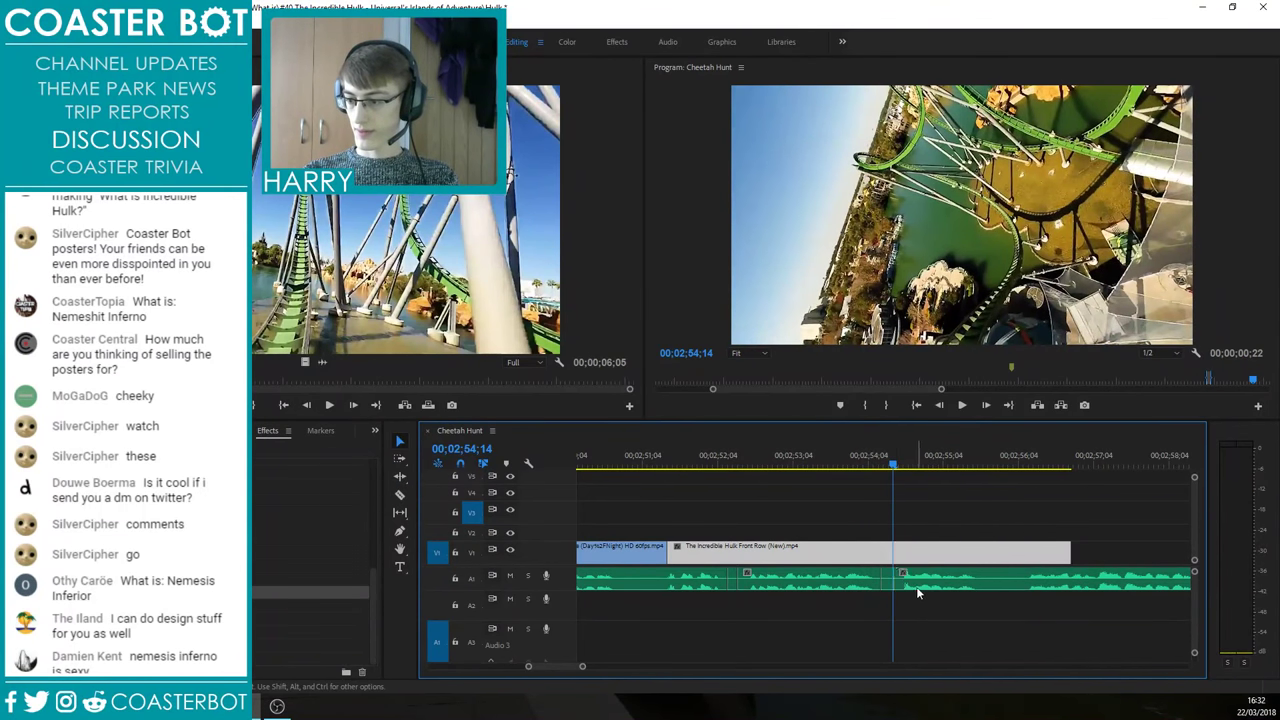
Step: Shift the last voice-over section on A1 slightly earlier to shorten the pause before it, and play the result
drag(918, 588, 907, 588)
click(912, 613)
click(658, 460)
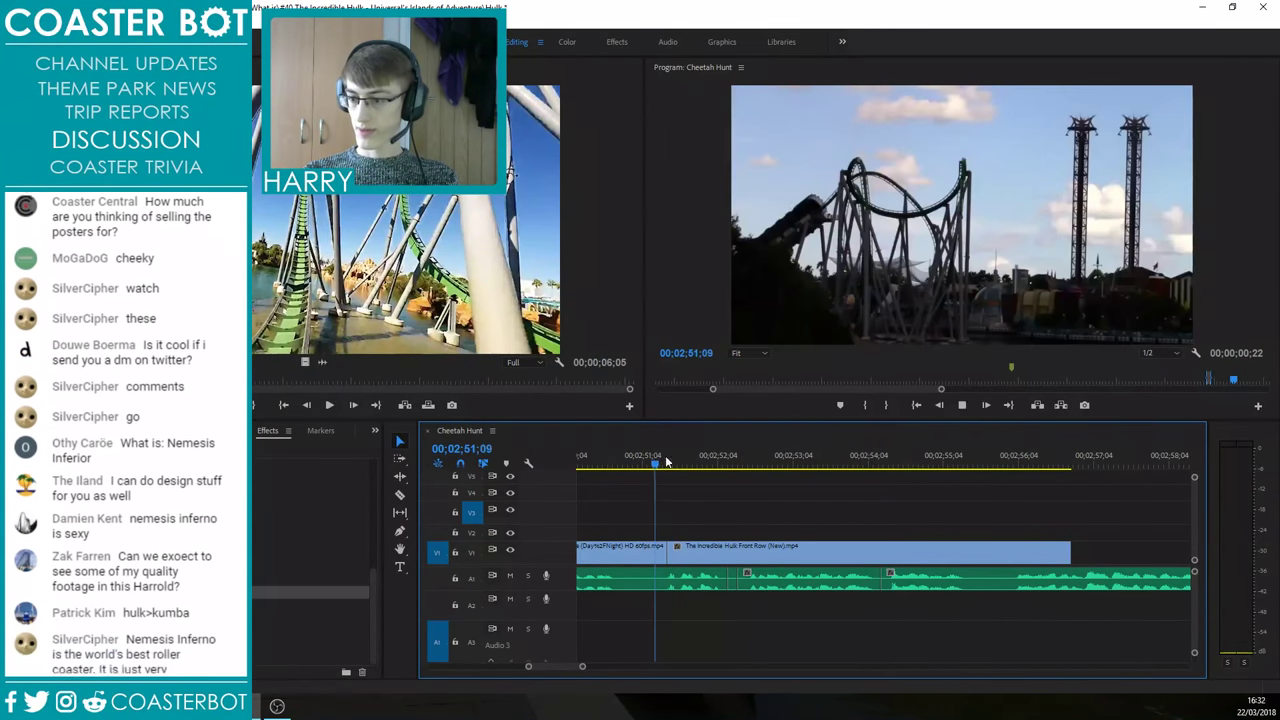
key(space)
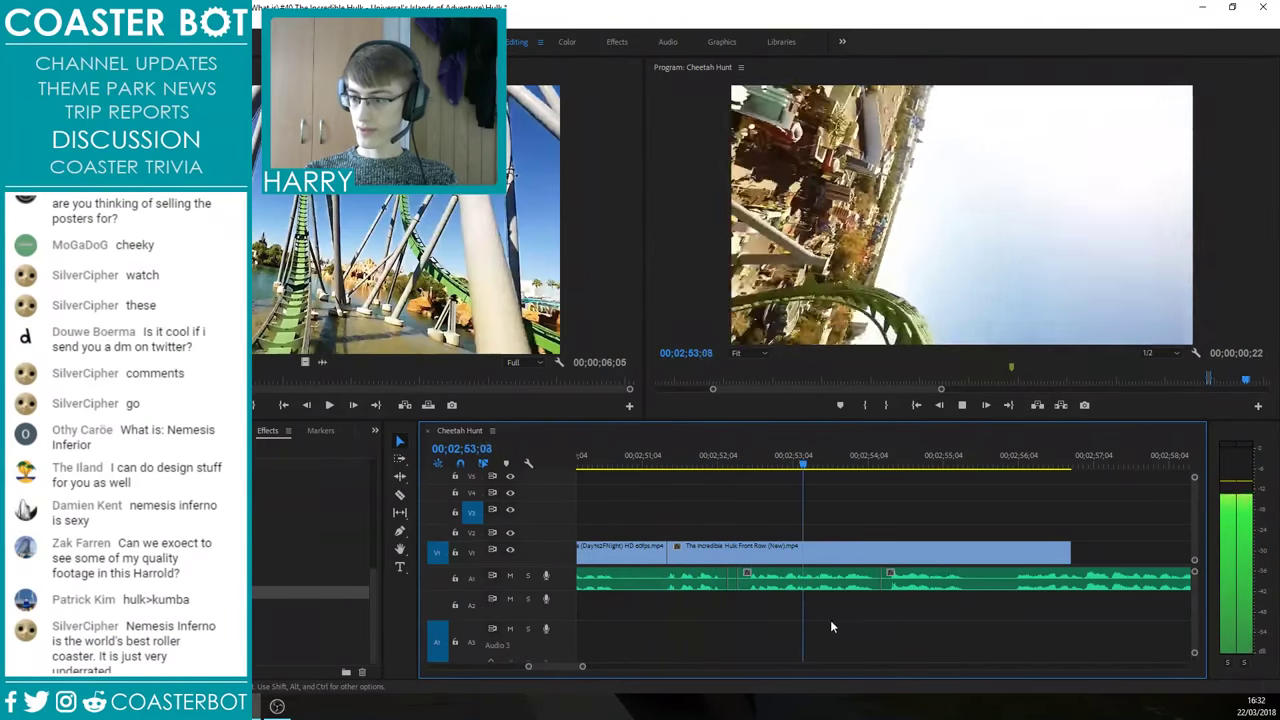
key(space)
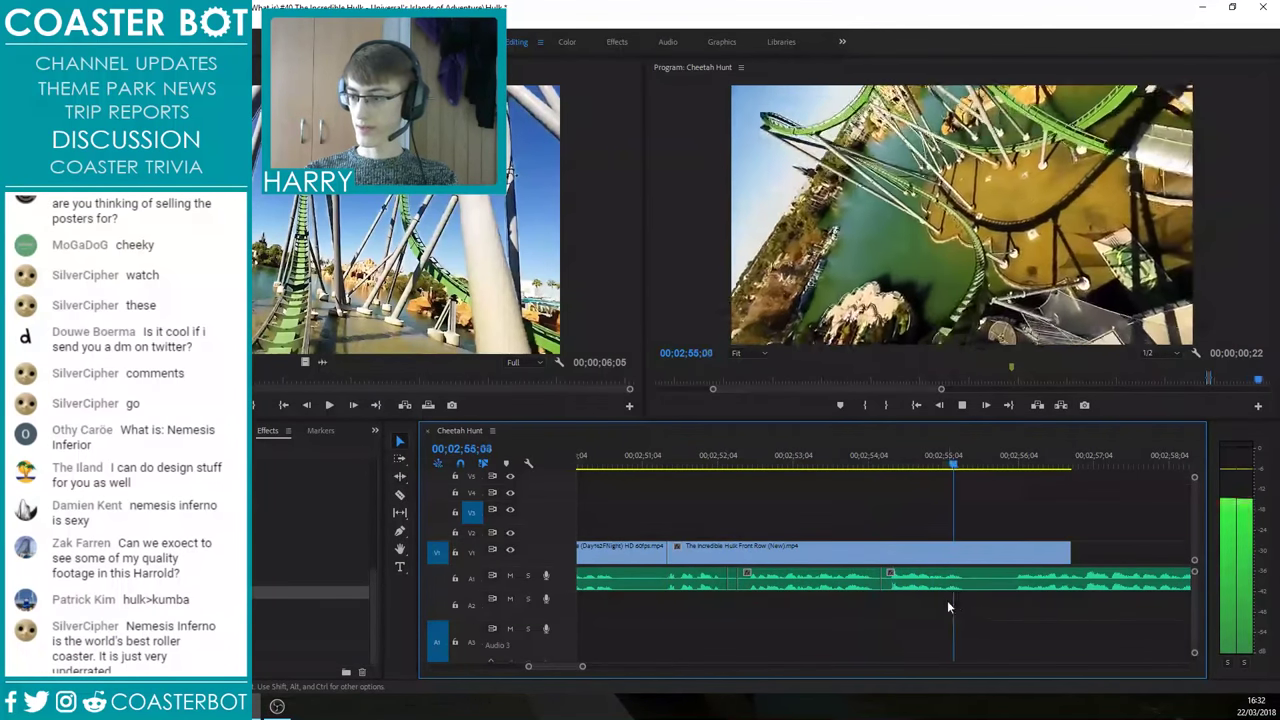
Step: Reposition the two split voice-over sections on A1 to adjust the pauses between phrases, and play them back
drag(909, 574, 777, 588)
key(Left)
click(727, 463)
key(Right)
key(Right)
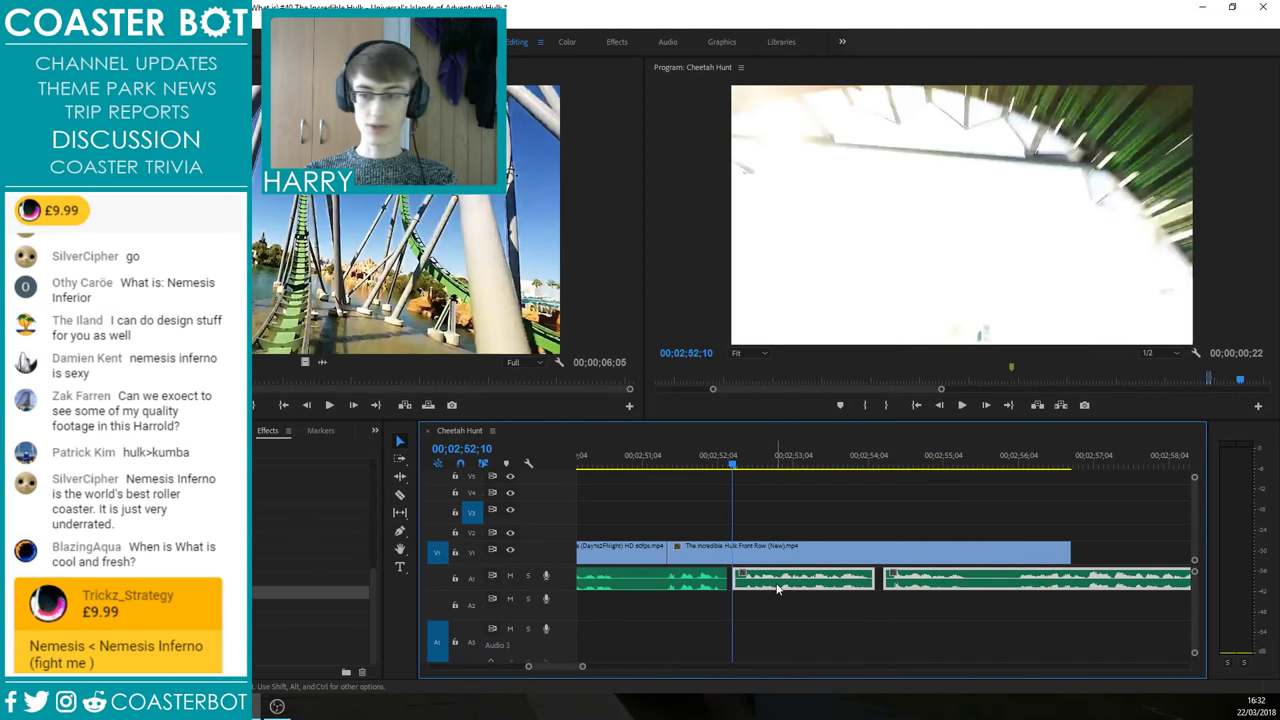
click(772, 604)
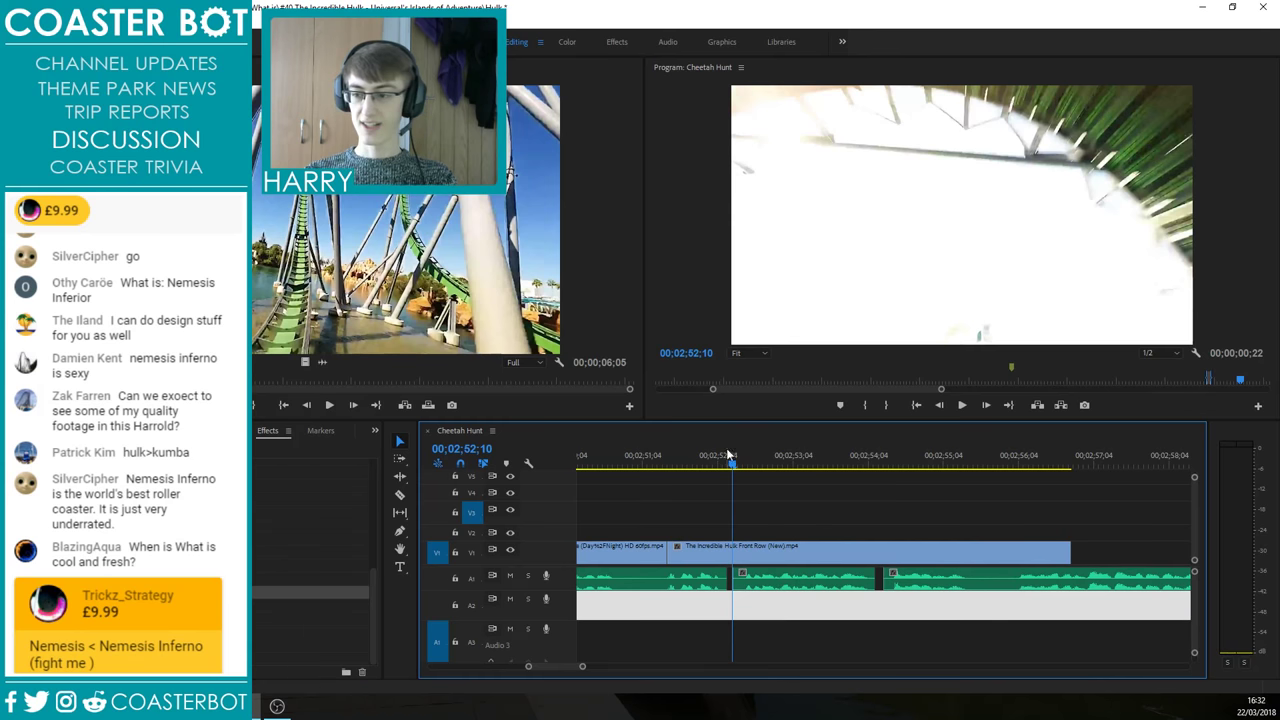
click(695, 458)
key(space)
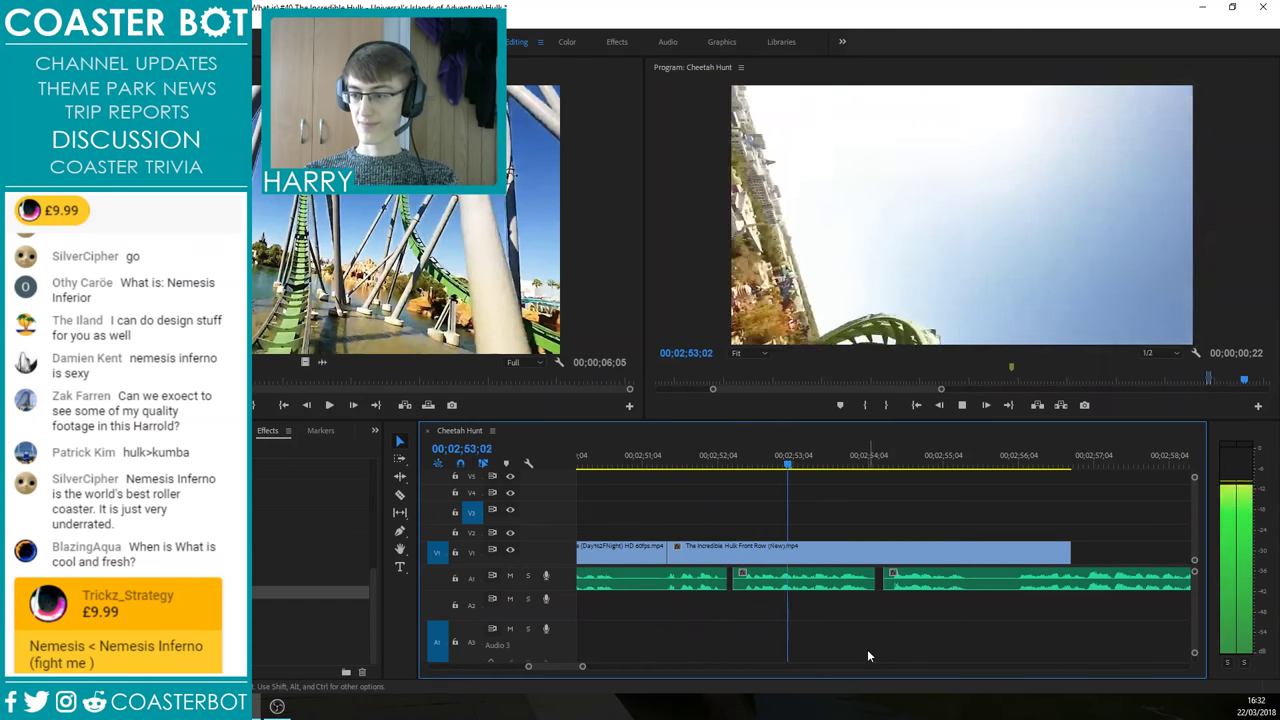
key(space)
Step: Close the gap before the middle voice-over section on A1, play it through and save the project
drag(733, 580, 727, 580)
drag(711, 458, 665, 458)
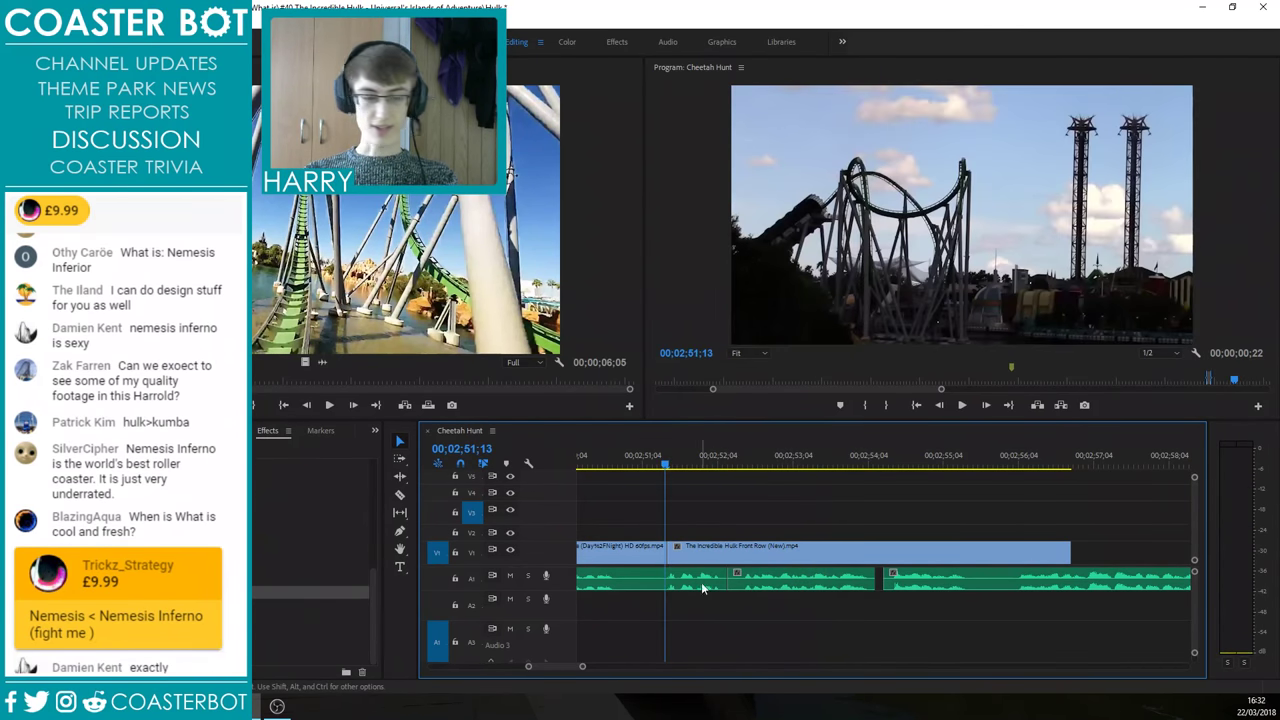
key(space)
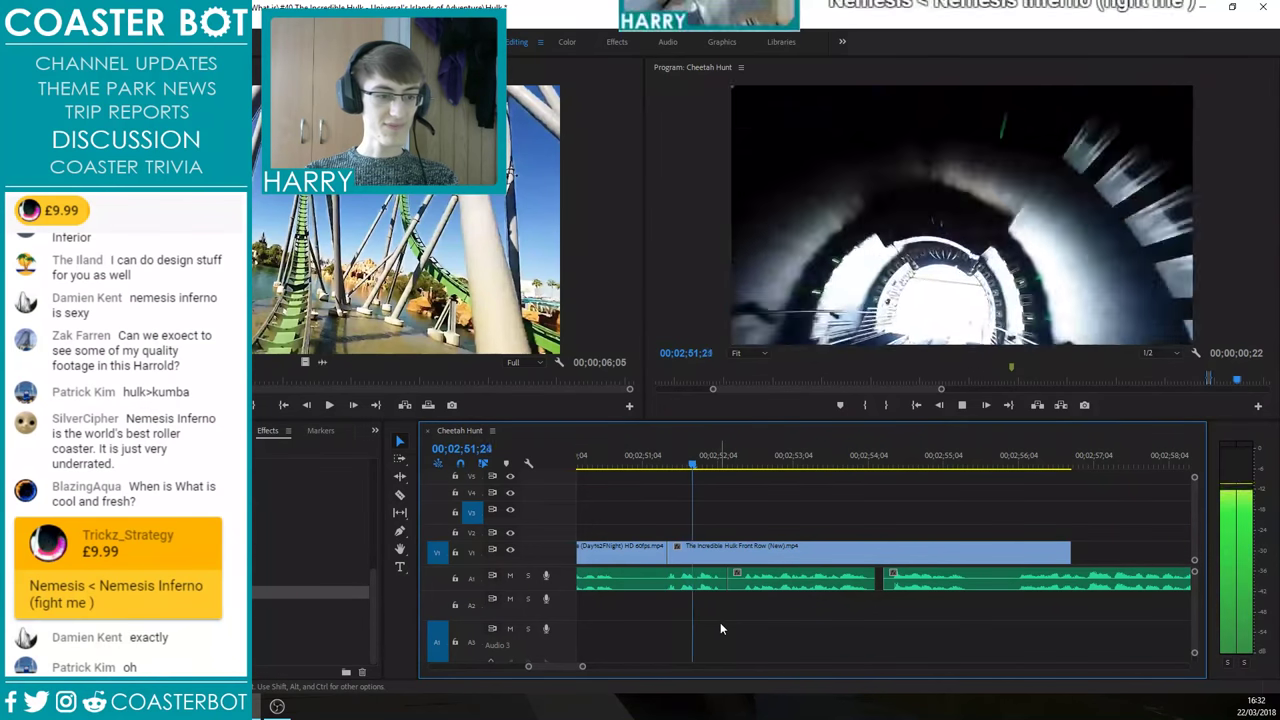
key(space)
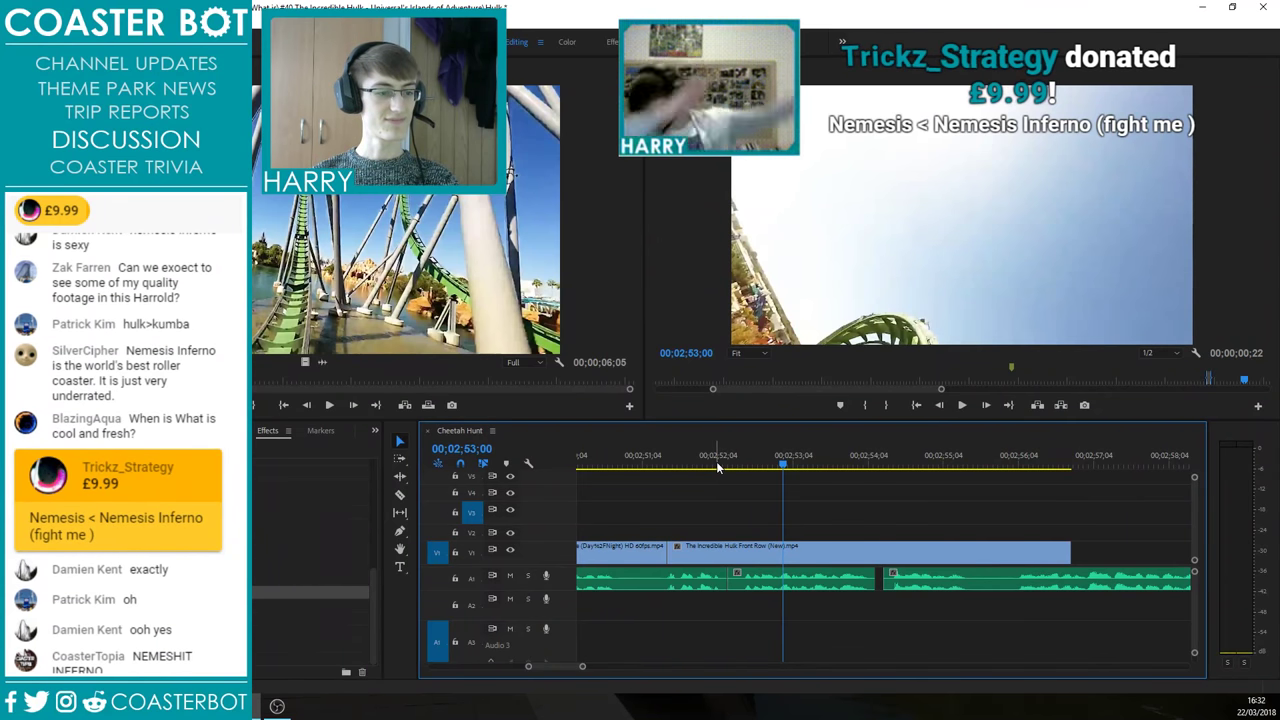
key(ctrl+s)
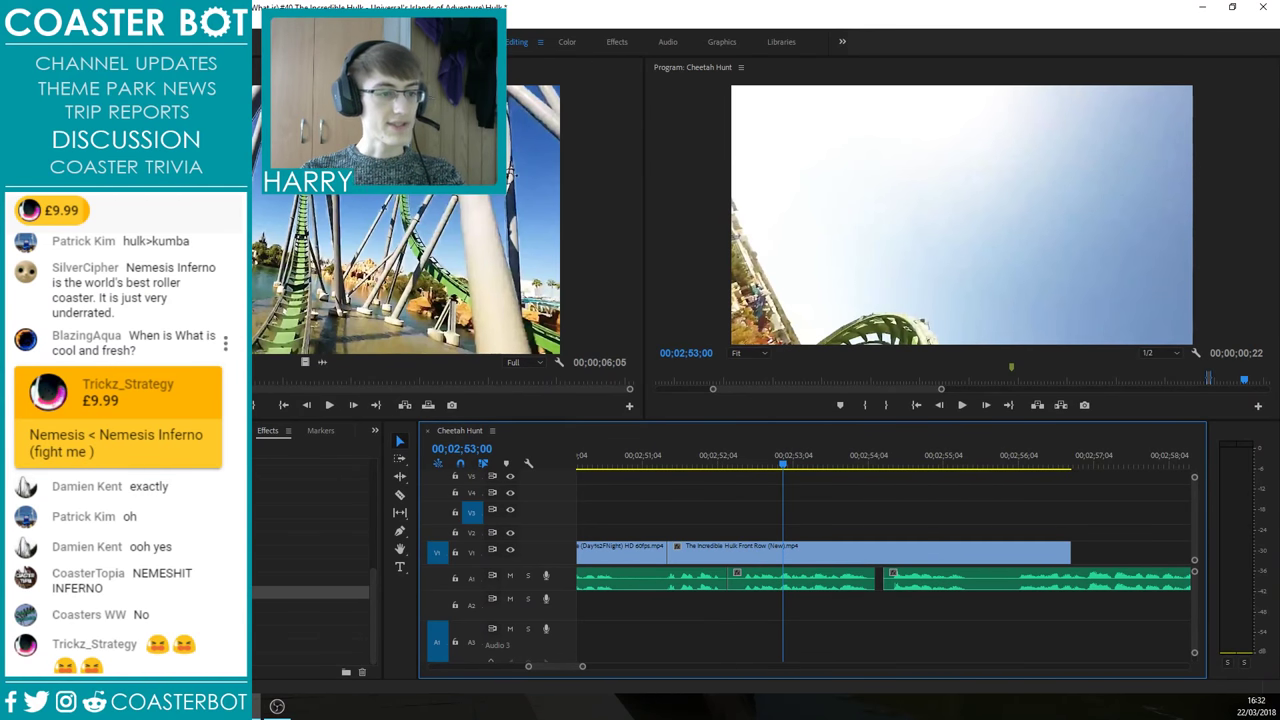
scroll(120, 450, up, 3)
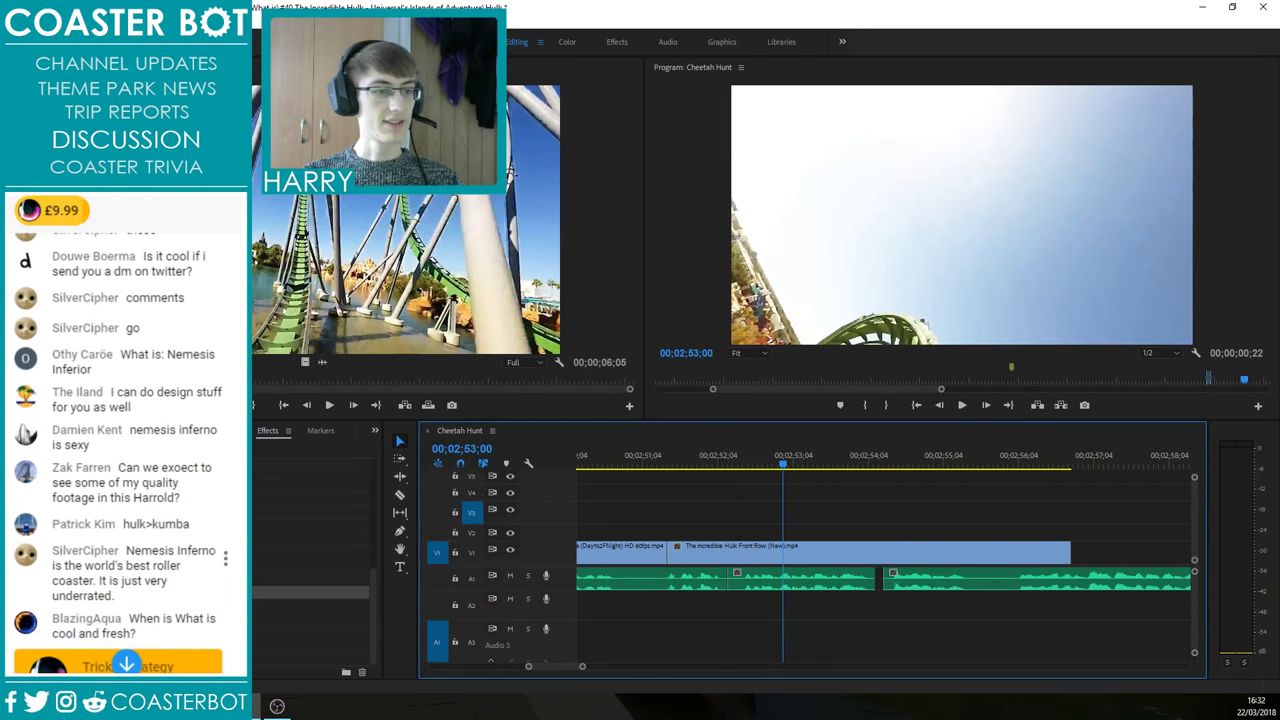
scroll(120, 547, up, 1)
scroll(120, 547, down, 3)
scroll(120, 547, up, 6)
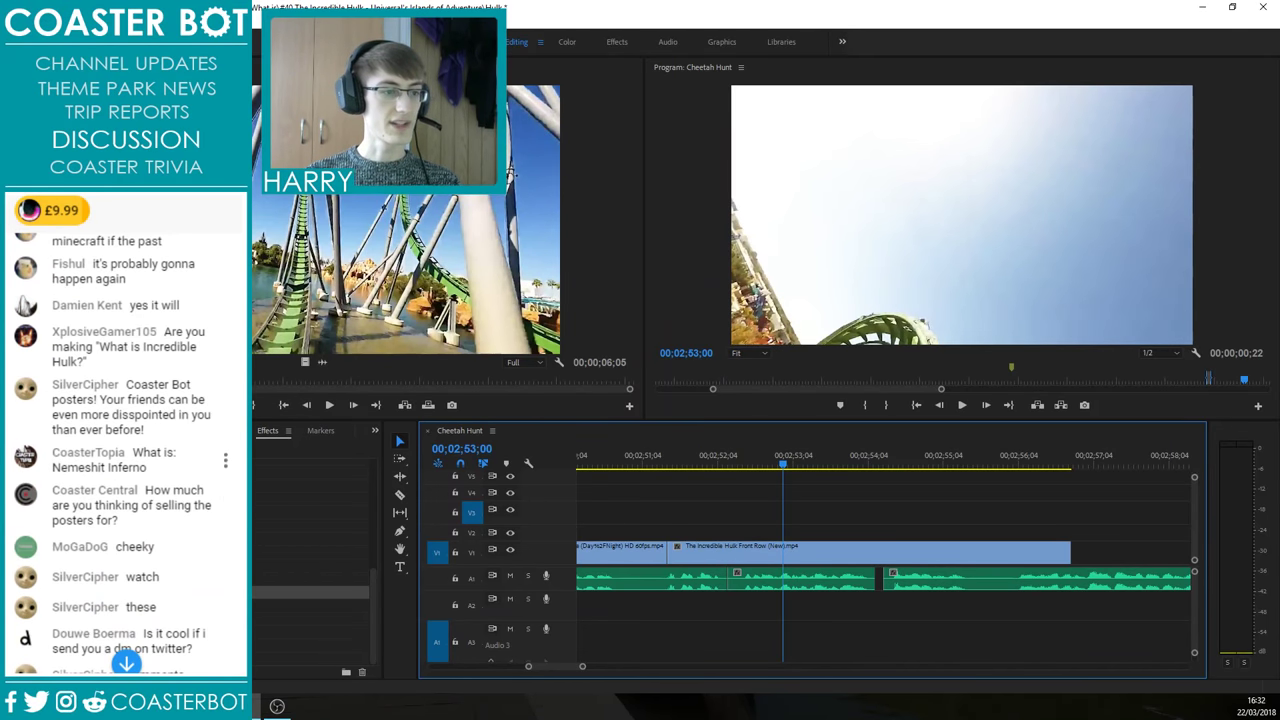
scroll(125, 450, up, 2)
click(126, 663)
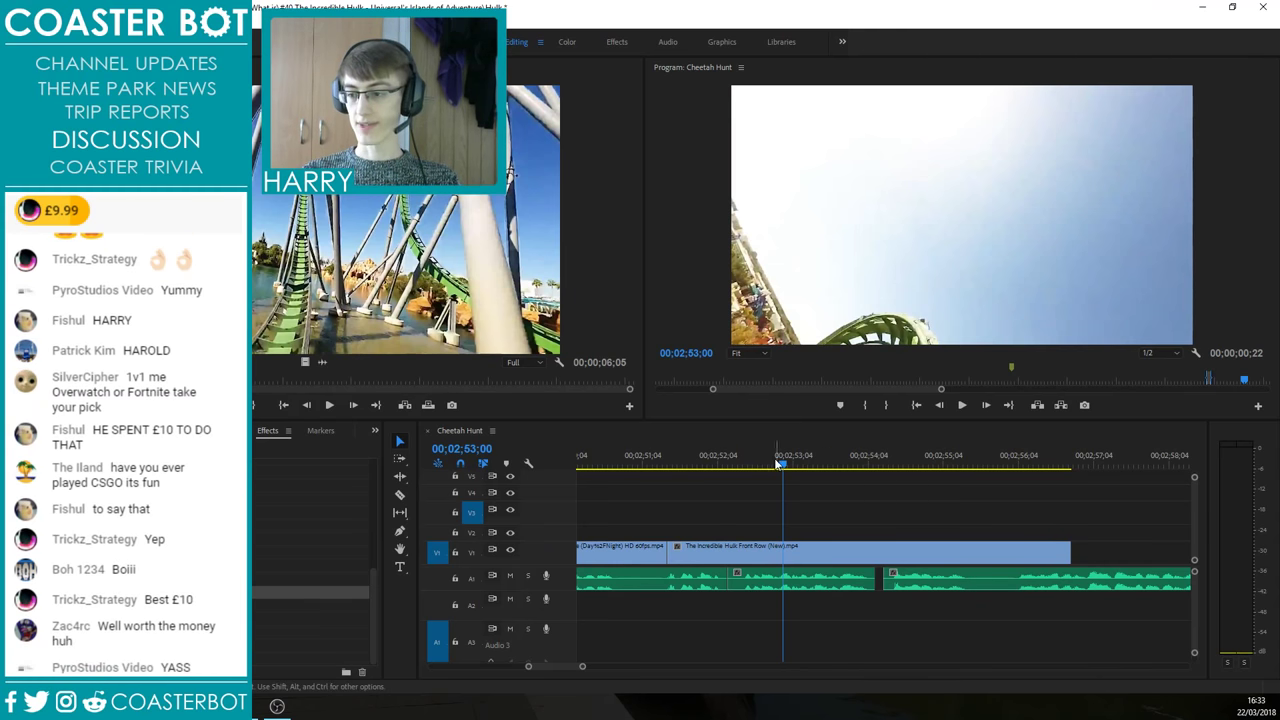
Step: Open the front-row clip's effect settings and play across its cut from the off-ride clip against the voice-over
click(663, 465)
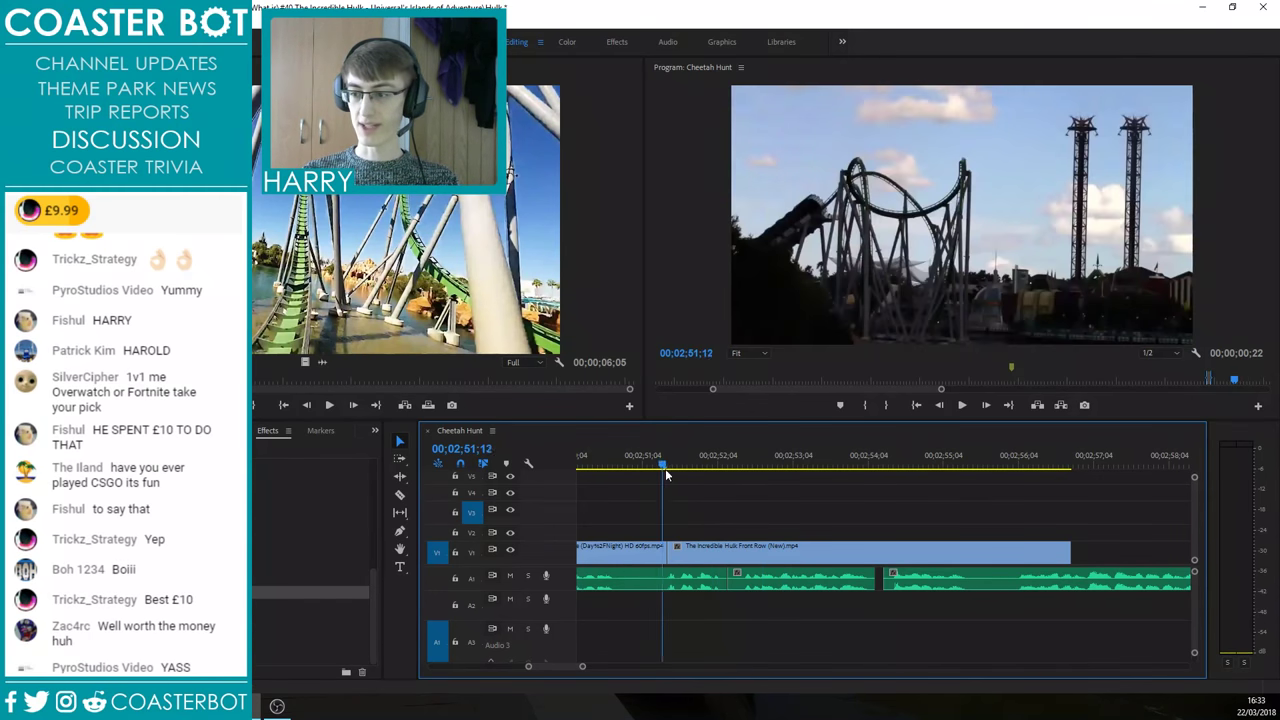
drag(667, 475, 687, 519)
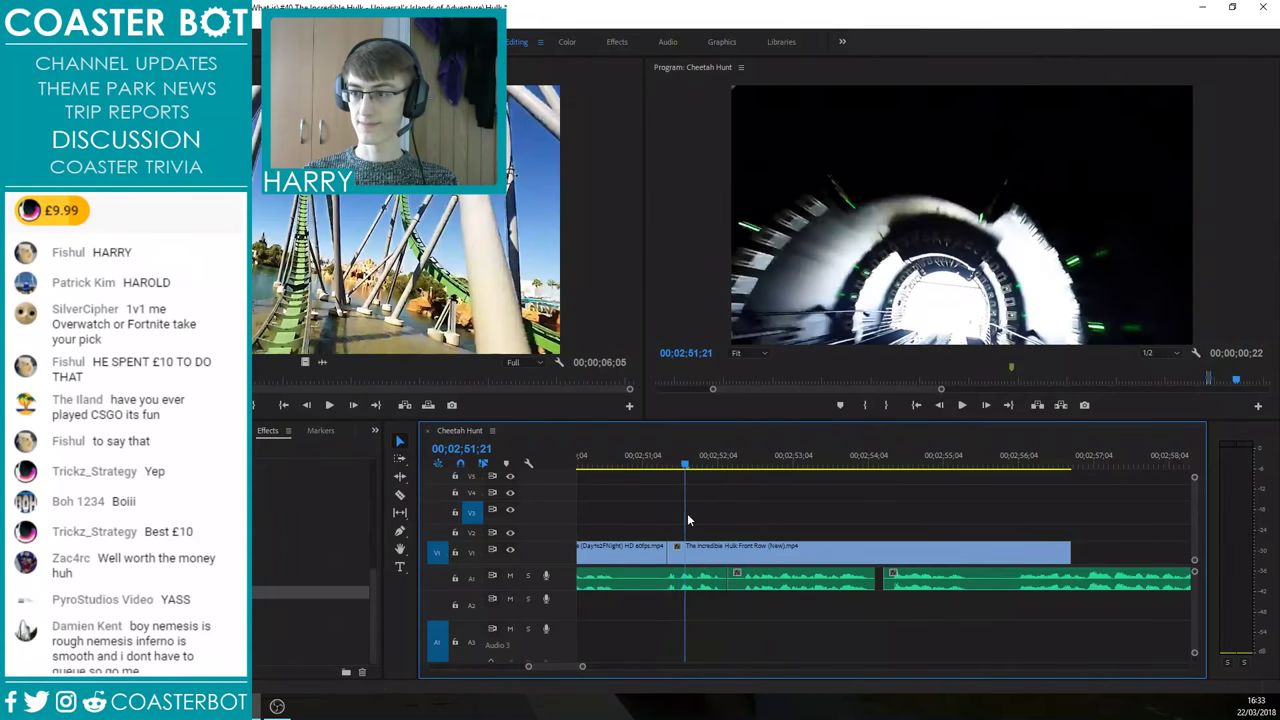
click(700, 553)
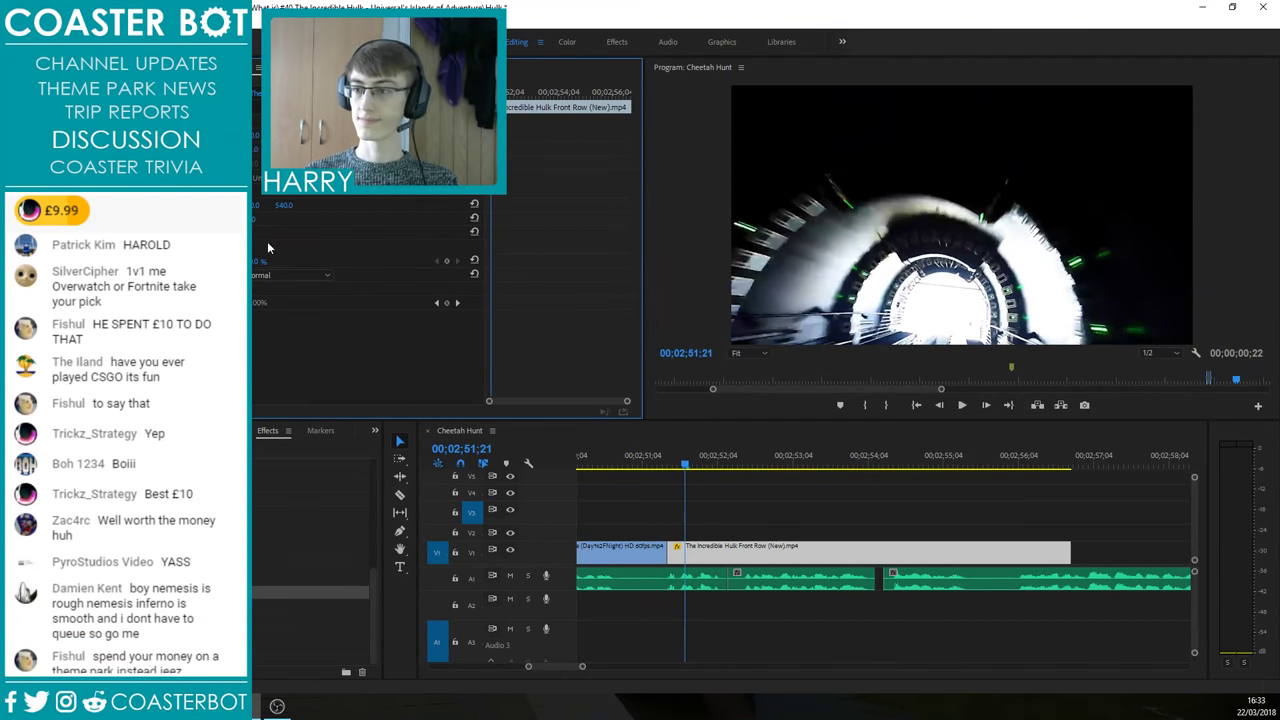
key(space)
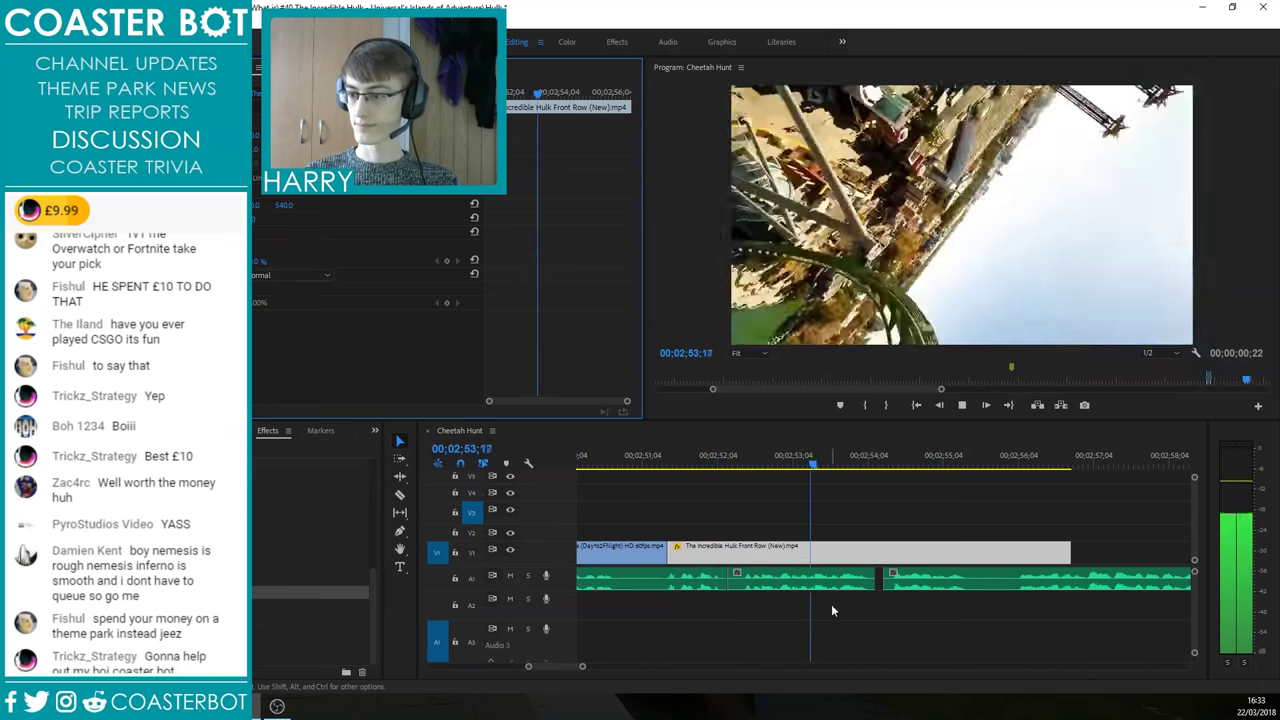
drag(799, 459, 624, 460)
key(space)
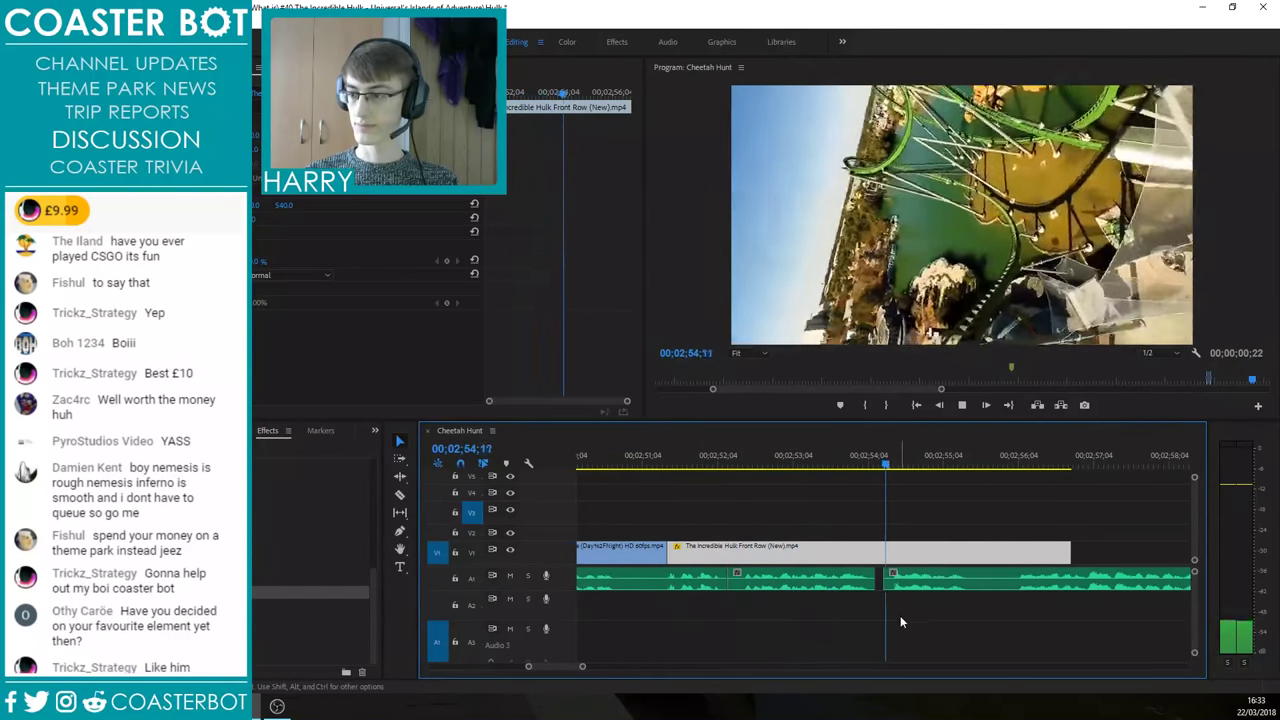
key(space)
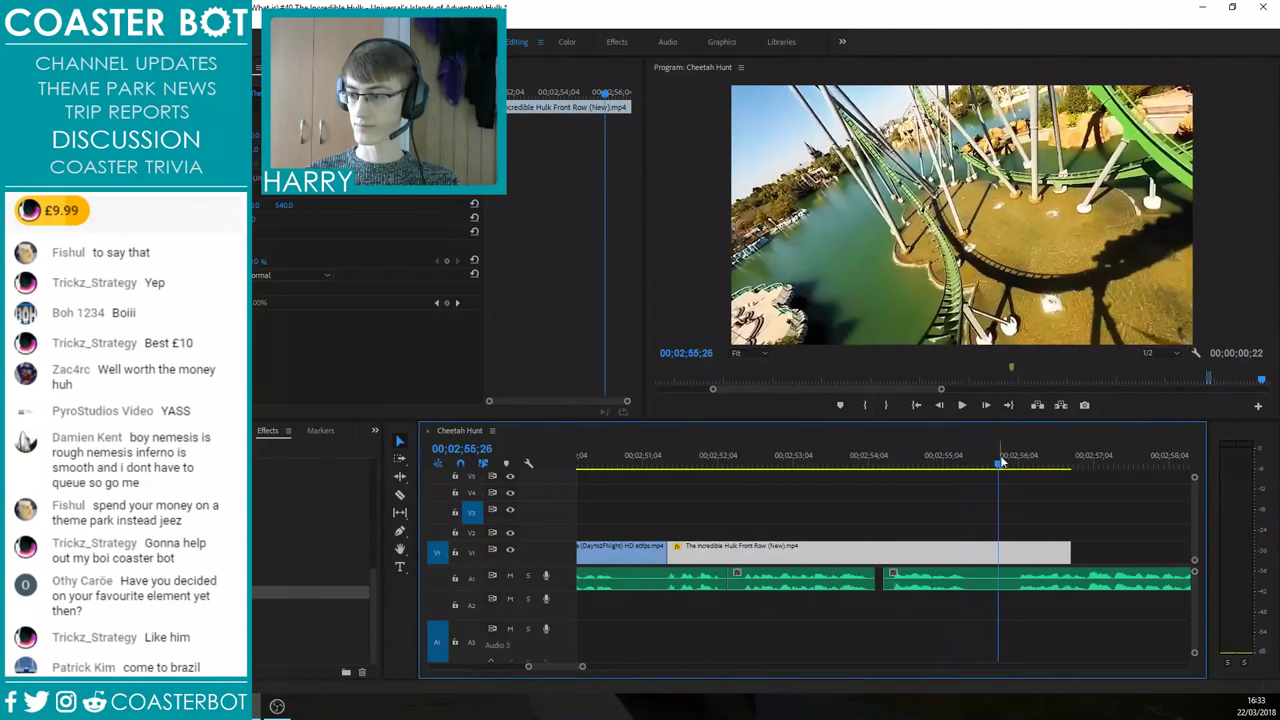
Step: Try extending the end of the front-row clip on V1 to about 00;03;03 and check the footage against the voice-over
drag(1001, 461, 1013, 461)
key(space)
scroll(870, 530, down, 4)
scroll(925, 540, up, 2)
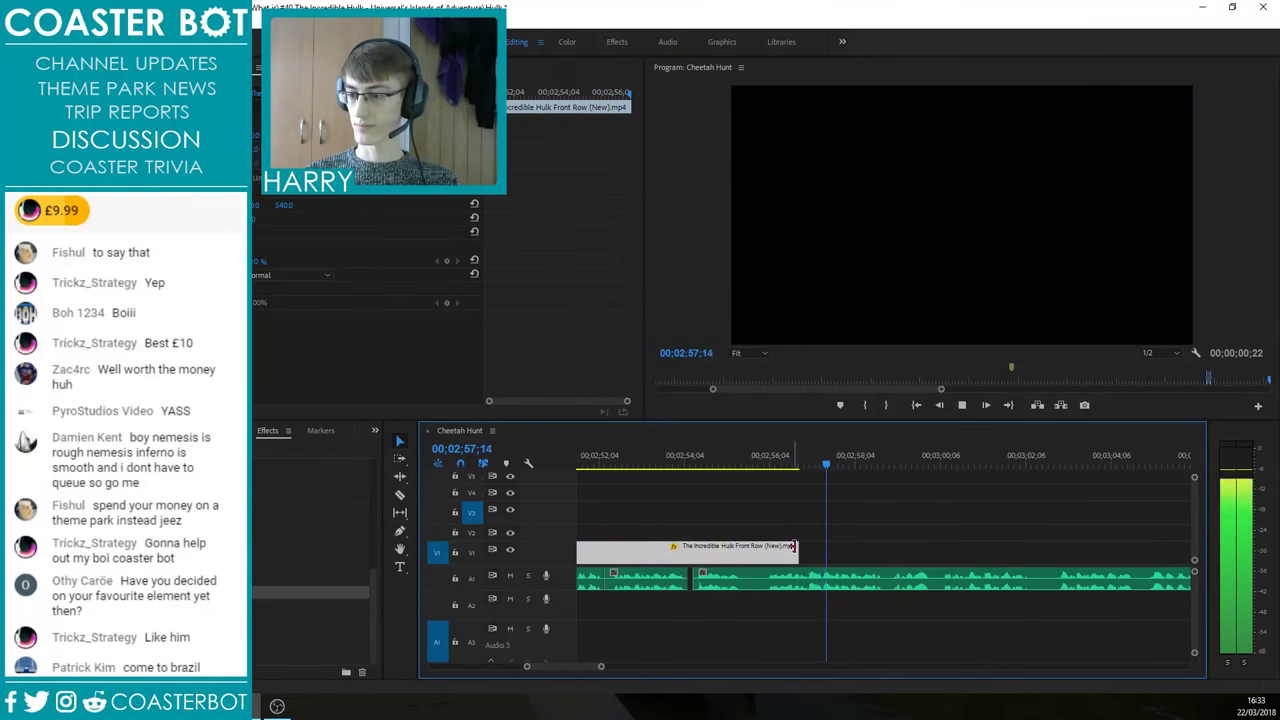
drag(798, 553, 1031, 553)
click(960, 521)
scroll(931, 520, down, 4)
scroll(1077, 517, up, 5)
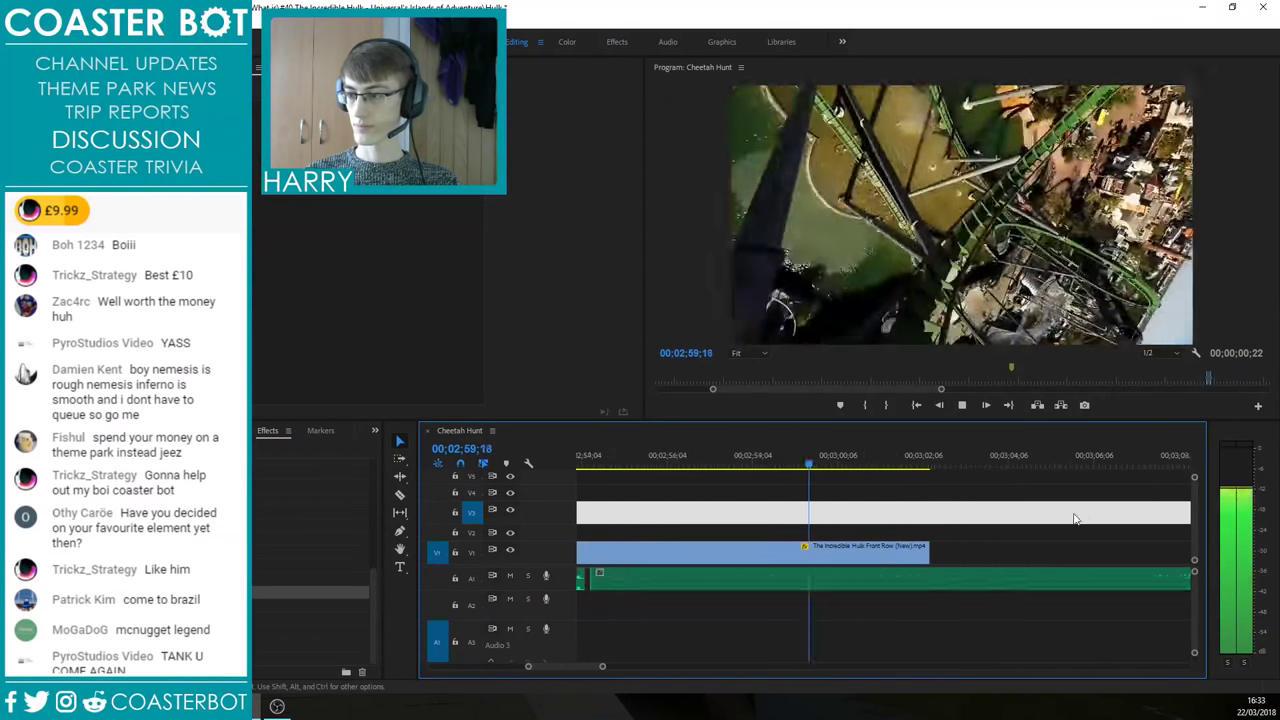
drag(912, 552, 944, 547)
key(minus)
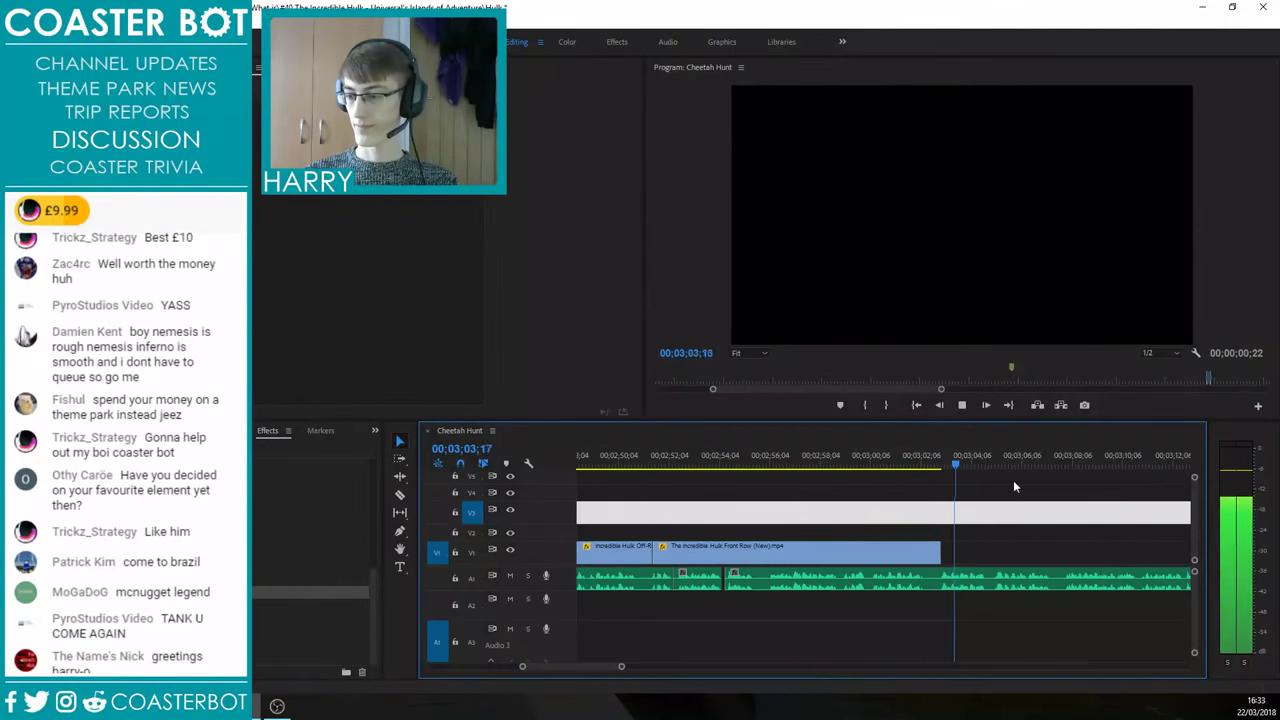
drag(928, 462, 753, 461)
scroll(800, 510, up, 4)
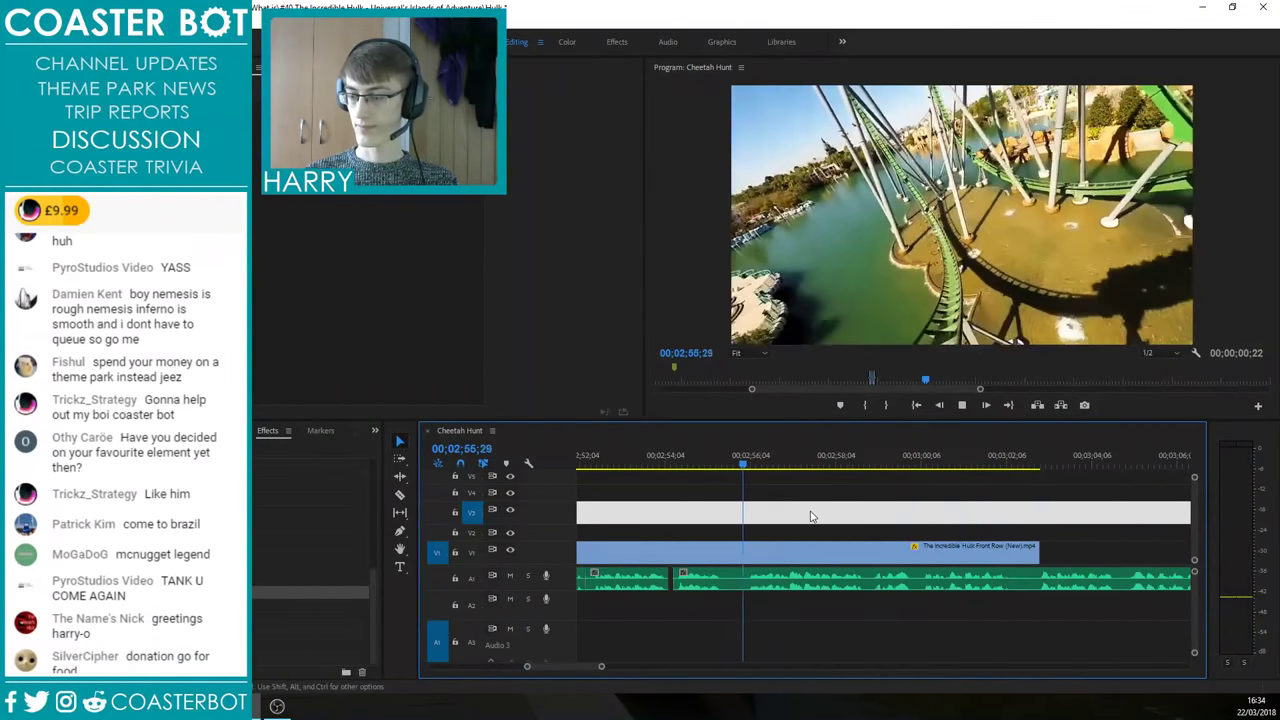
key(minus)
drag(798, 464, 745, 467)
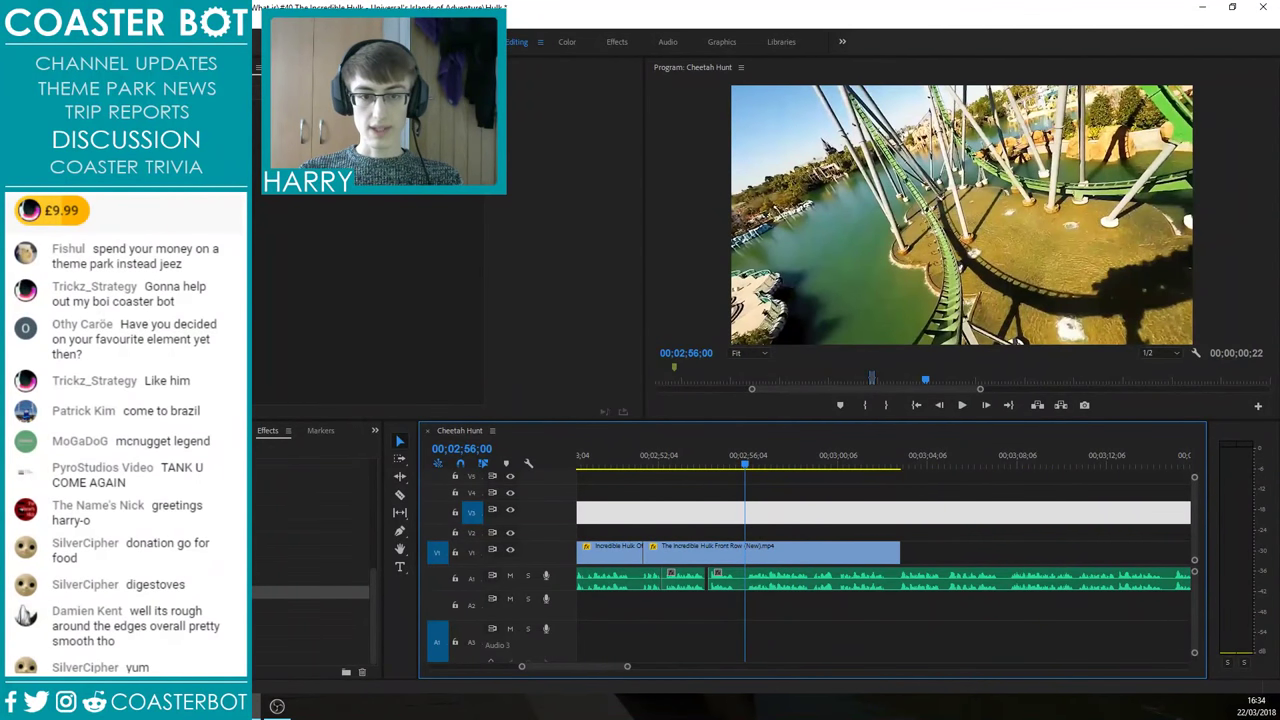
Step: Copy the off-ride clip from V1 and paste it on V3 at about 00;03;04, beyond the front-row clip
scroll(1023, 549, down, 4)
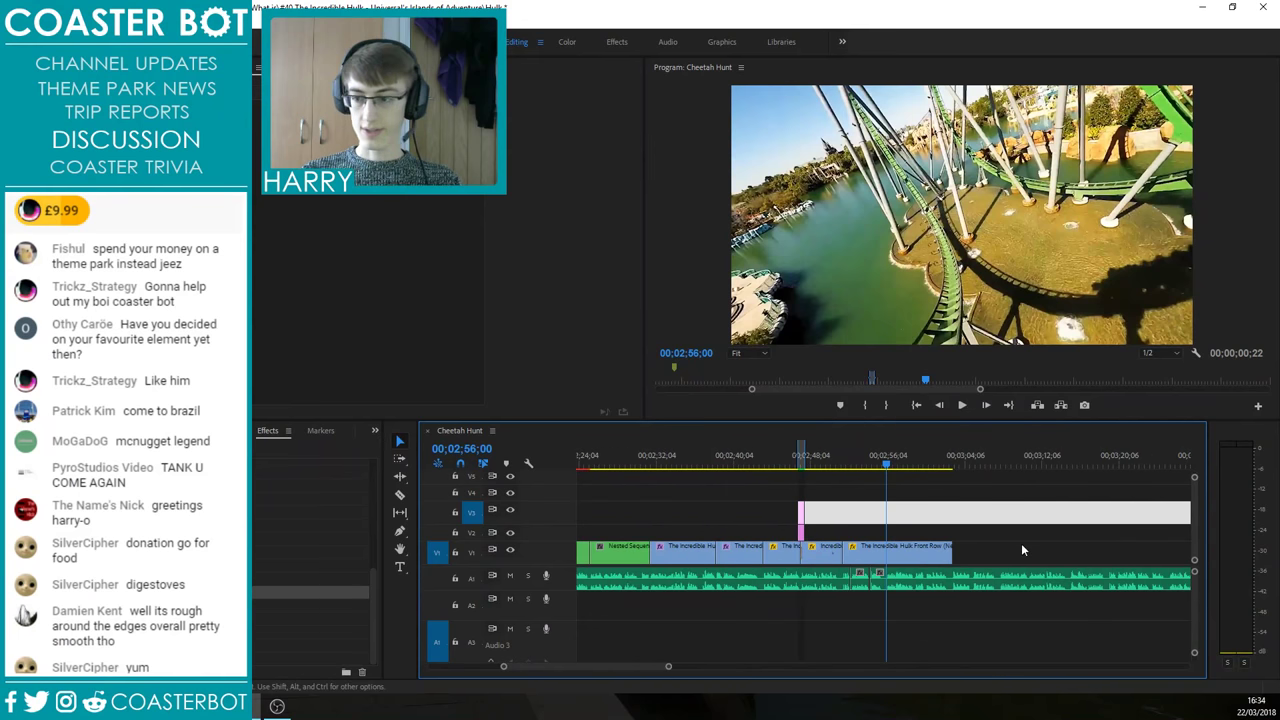
scroll(788, 550, up, 3)
key(Delete)
click(706, 554)
key(ctrl+c)
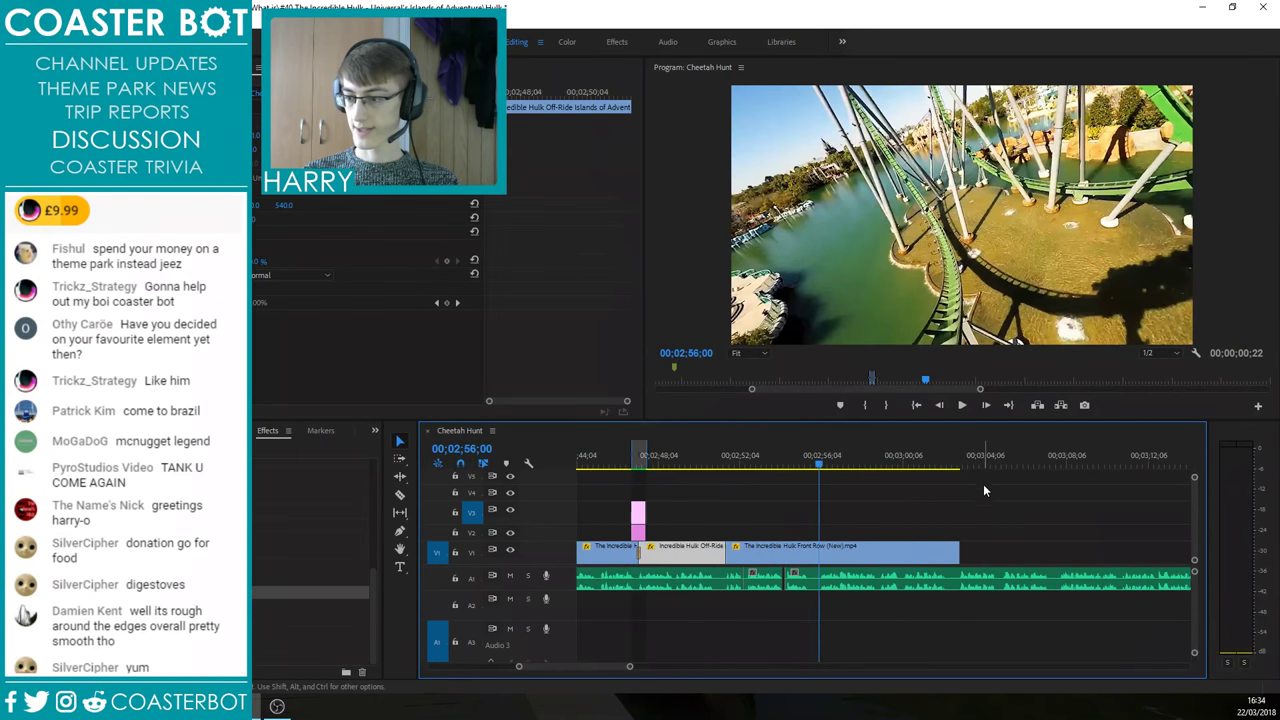
click(990, 463)
key(ctrl+v)
scroll(1040, 543, down, 1)
scroll(1030, 543, up, 2)
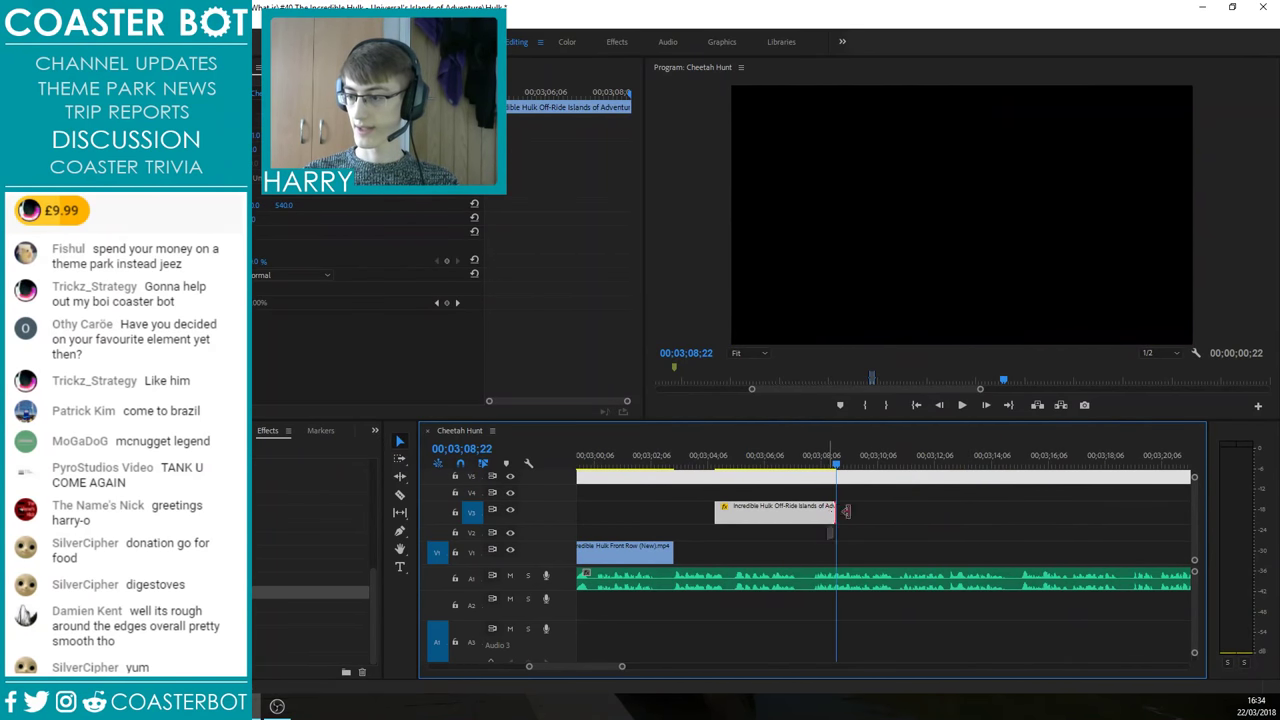
Step: Retrim the pasted off-ride clip to a later section about seven seconds long and place it on V1 directly behind the front-row clip
drag(837, 512, 1028, 512)
drag(717, 516, 840, 515)
mouse_move(836, 466)
mouse_down()
mouse_move(891, 466)
mouse_move(843, 467)
mouse_up()
click(868, 531)
drag(870, 518, 709, 558)
Step: Move the off-ride copy on V1 to 00;02;56;16, overwriting the rest of the front-row clip, and play across the cut
scroll(826, 513, down, 2)
drag(812, 463, 723, 473)
key(space)
scroll(729, 519, up, 2)
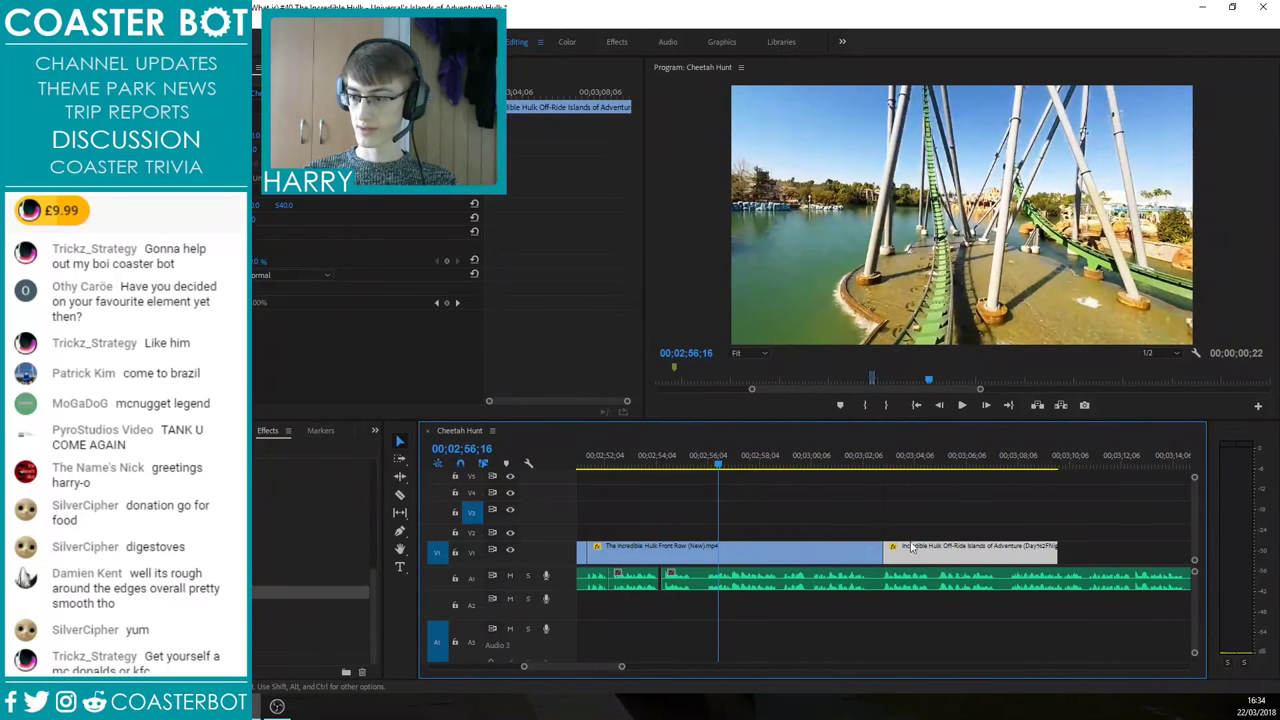
drag(938, 562, 770, 555)
drag(692, 466, 668, 468)
click(744, 528)
key(space)
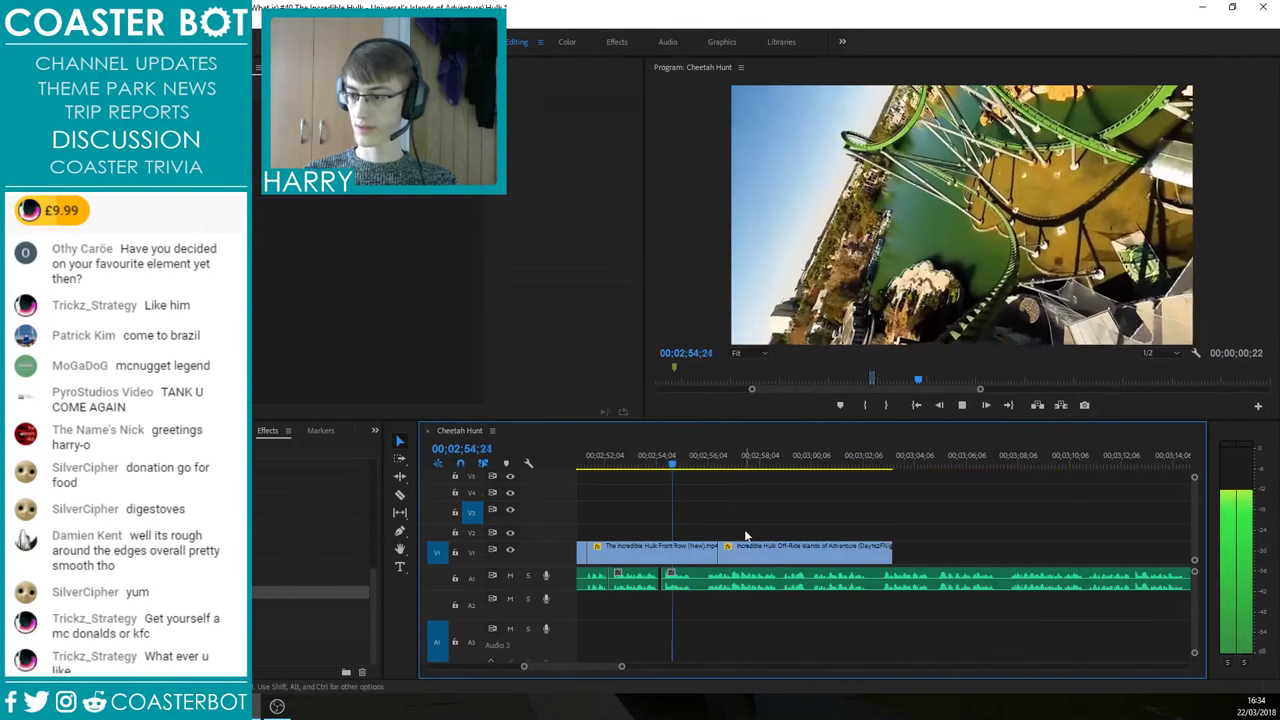
scroll(711, 583, up, 2)
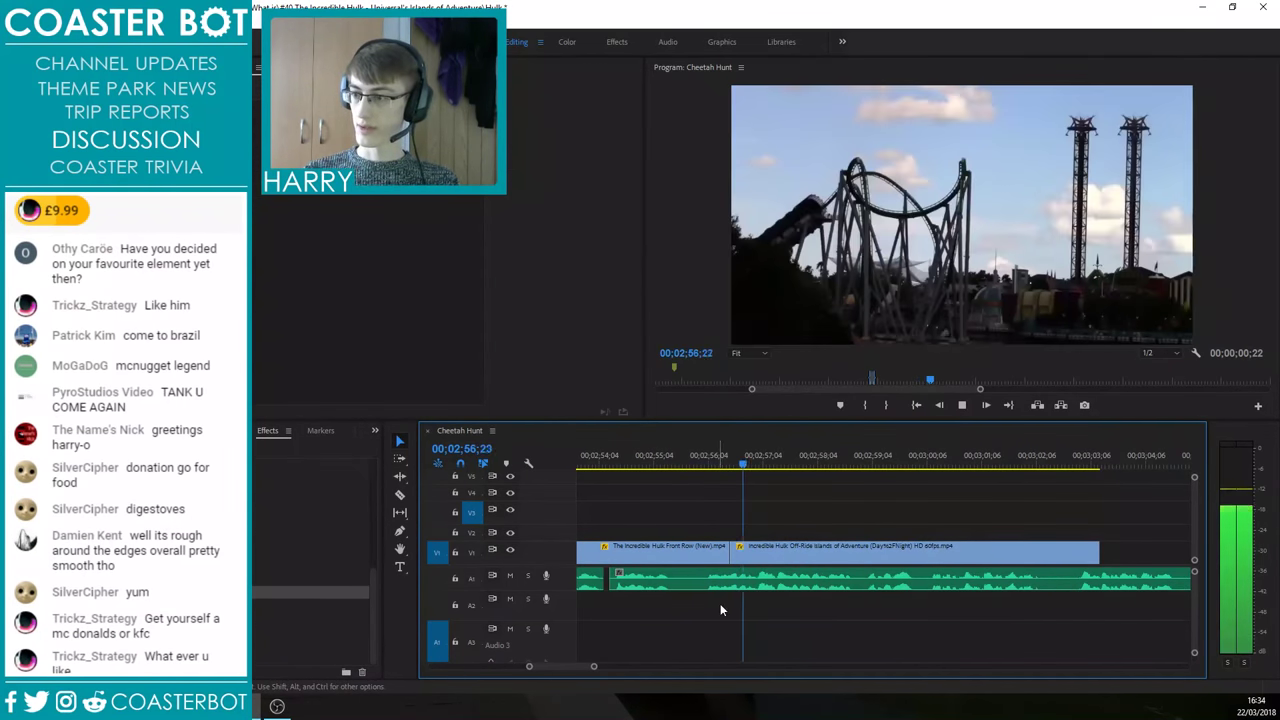
Step: Move the off-ride clip on V1 to about 00;02;58;03 and extend the front-row clip's end to about 00;02;57;22, checking against the voice-over
drag(836, 464, 640, 470)
click(776, 498)
key(space)
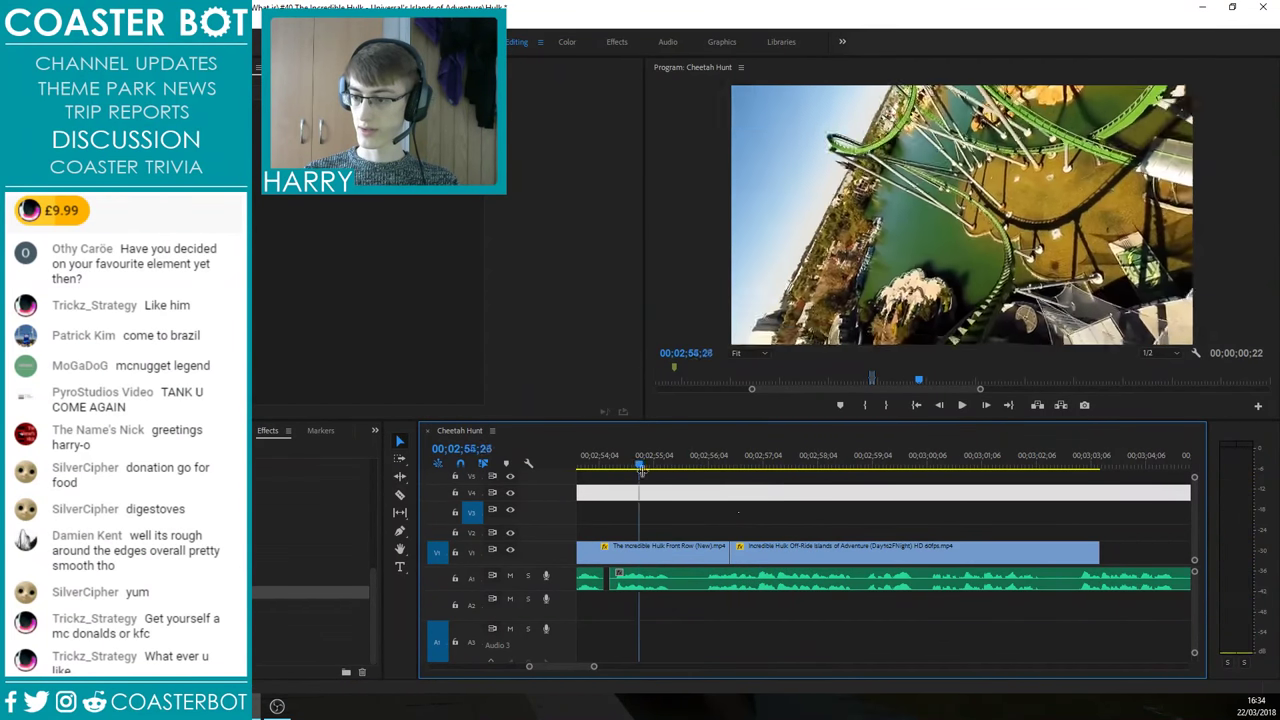
click(682, 512)
key(space)
drag(774, 556, 863, 556)
drag(730, 554, 804, 553)
key(space)
key(space)
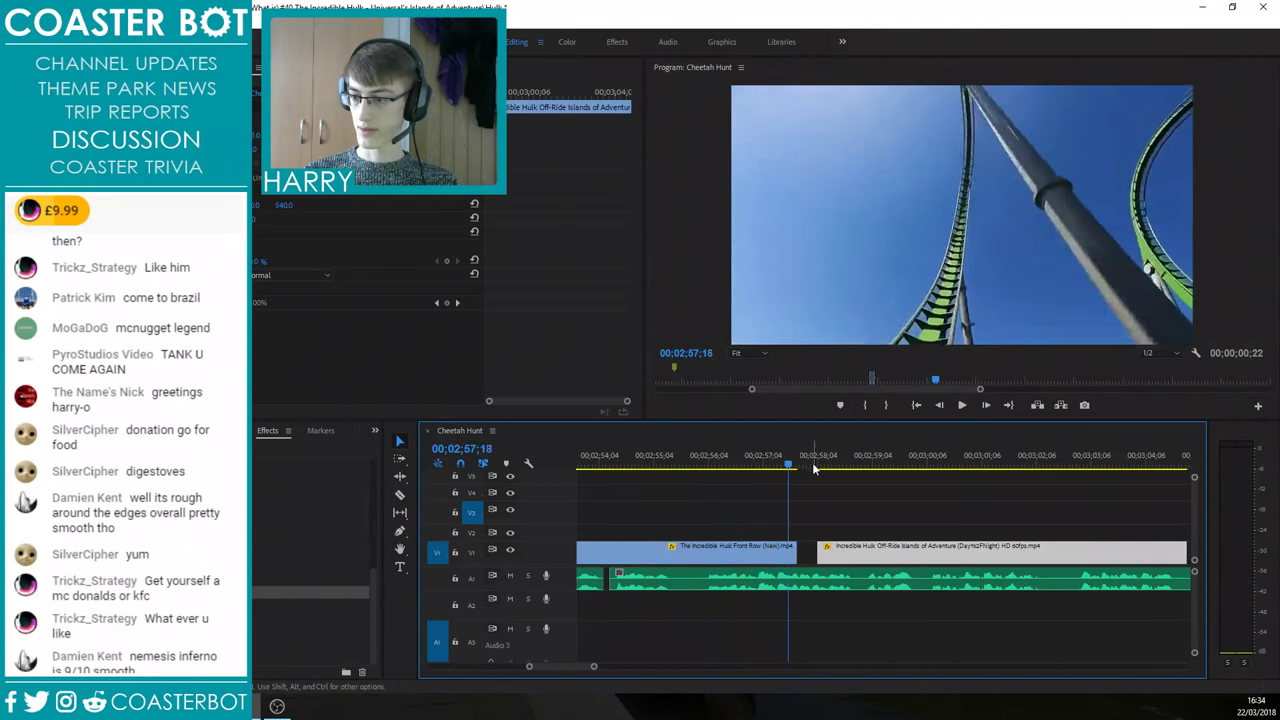
Step: Trim the off-ride clip's start to about 00;02;59;06, extend the front-row clip's end to about 00;02;59;00, and play the footage
click(878, 464)
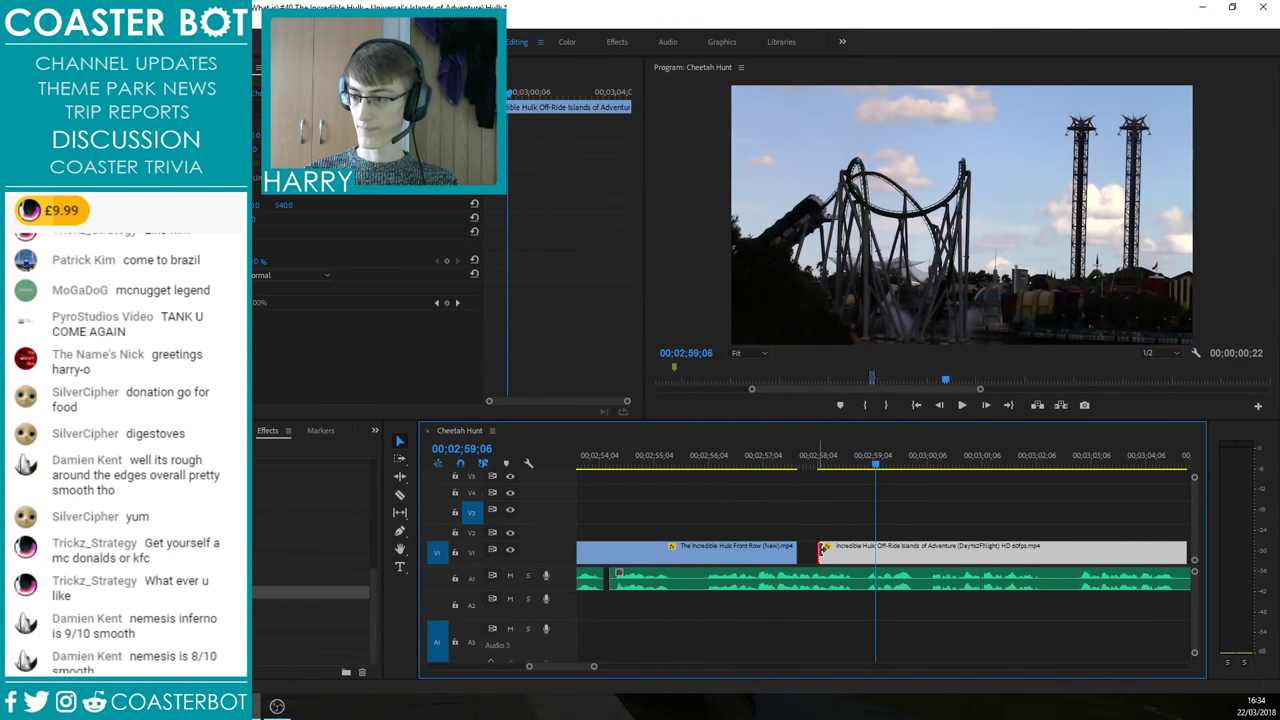
drag(820, 553, 877, 552)
click(855, 464)
drag(794, 546, 863, 546)
key(space)
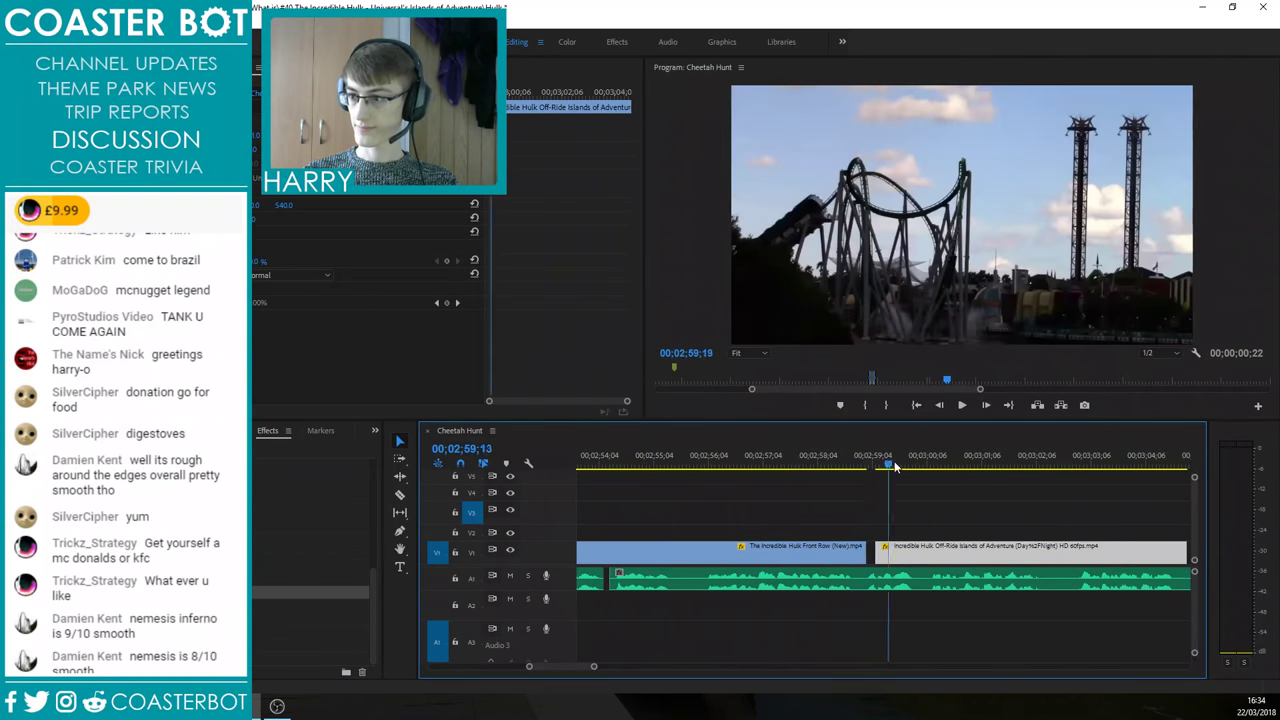
key(space)
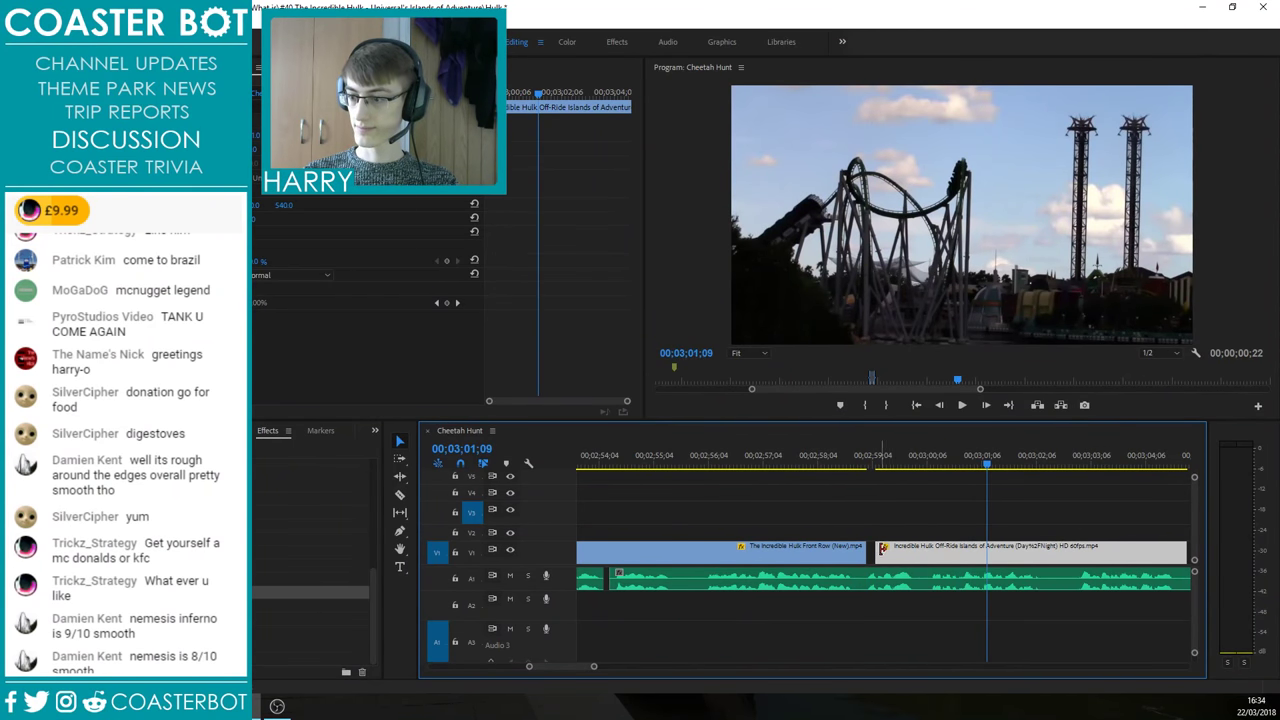
Step: Trim the off-ride clip's start to the frame at 00;03;01;09, move it directly behind the front-row clip, and play across the cut
drag(952, 549, 885, 541)
click(813, 461)
key(space)
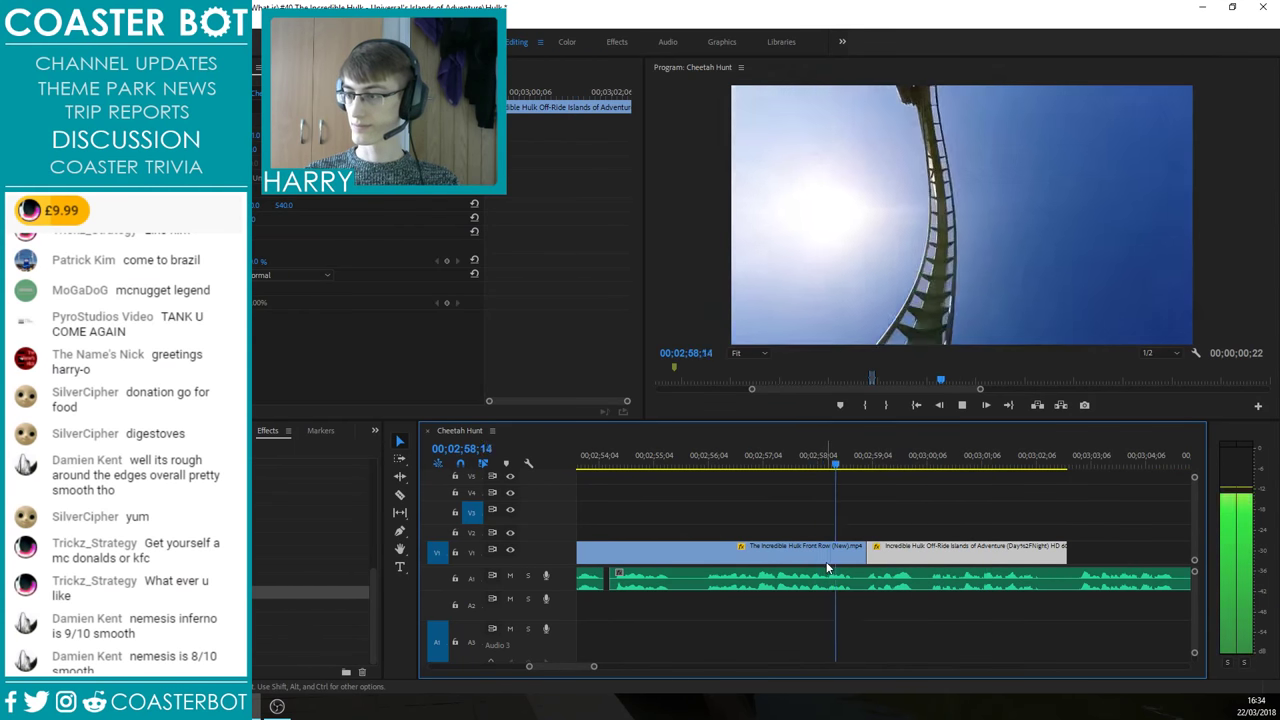
scroll(694, 574, down, 6)
scroll(926, 580, up, 5)
drag(660, 463, 683, 486)
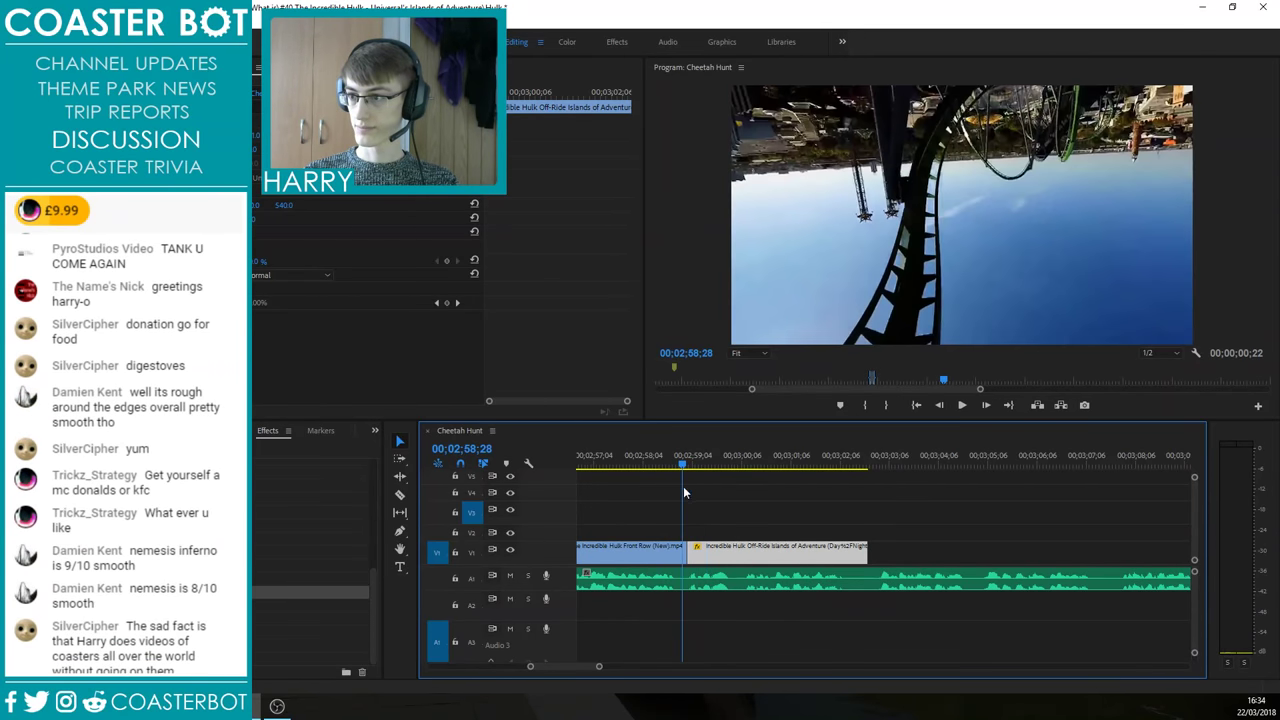
Step: Retrim the off-ride clip to start about half a second earlier in its footage, directly behind the front-row clip, and play the cut
mouse_move(688, 551)
mouse_down()
mouse_move(711, 552)
mouse_move(700, 558)
mouse_up()
click(650, 463)
key(space)
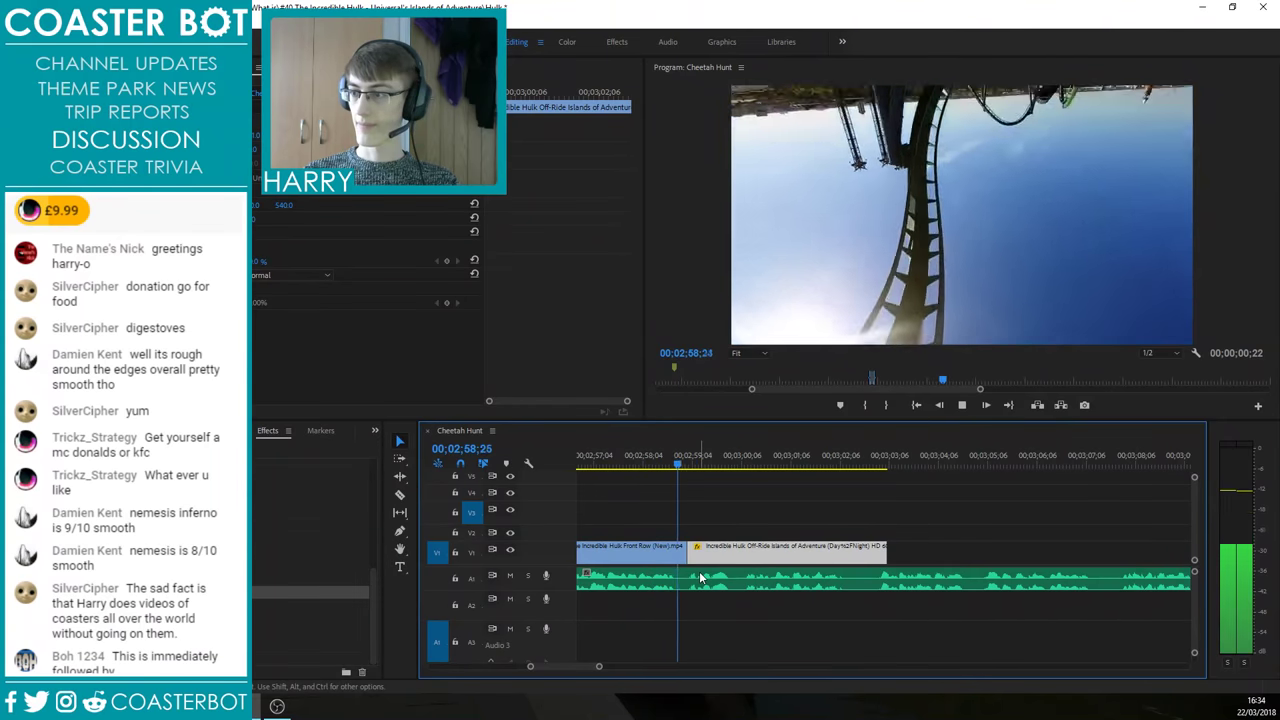
click(615, 463)
key(space)
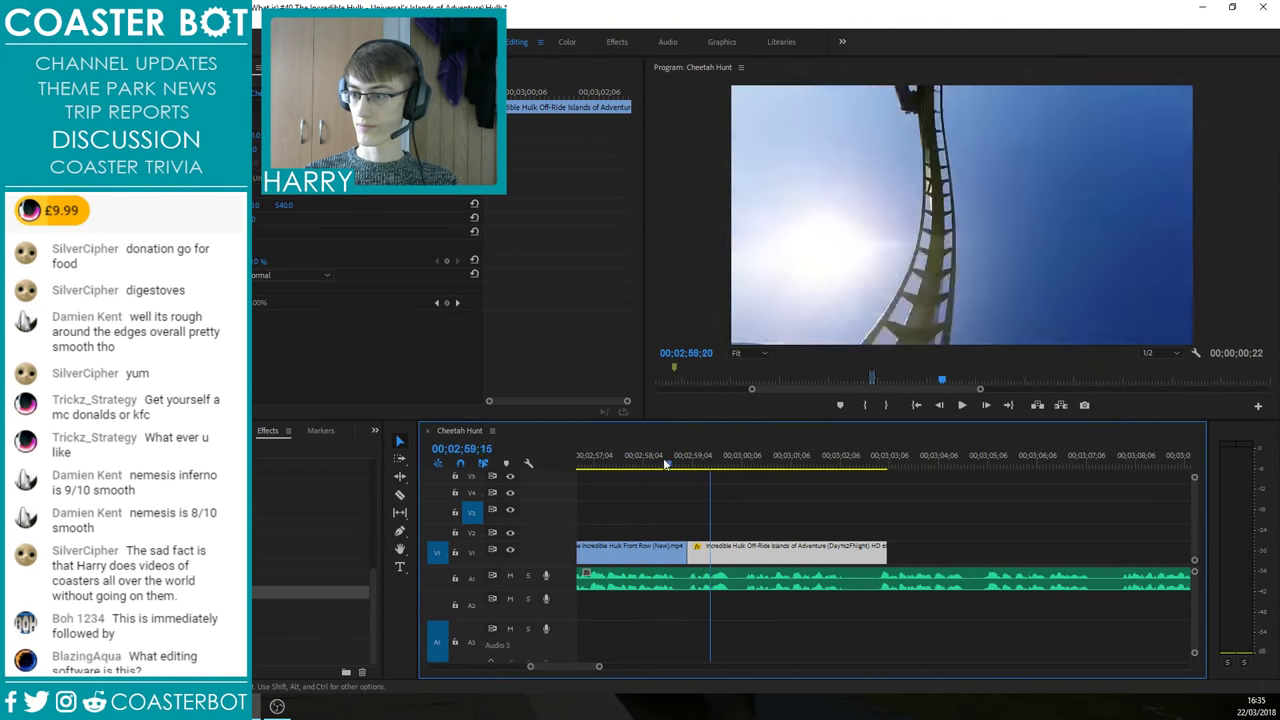
Step: Trim the off-ride clip's start to 00;02;59;03, close the gap behind the front-row clip, and play the result
drag(696, 480, 687, 479)
key(Right)
key(Right)
key(Right)
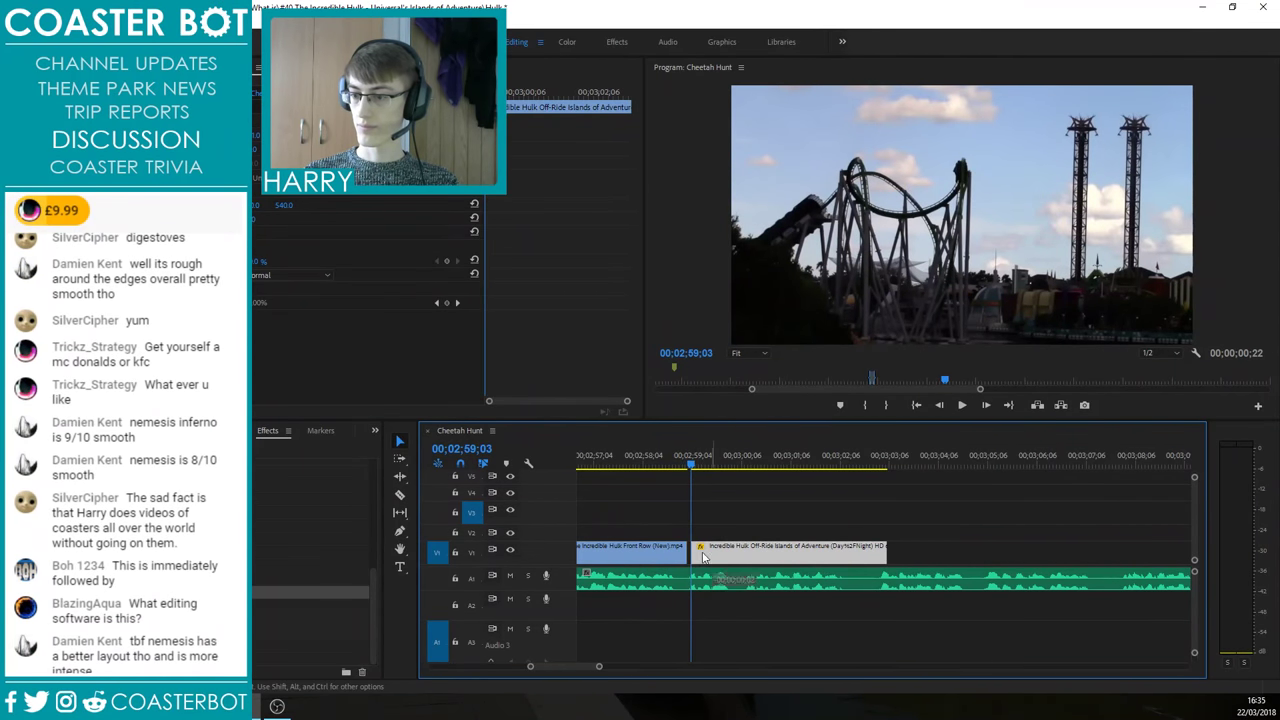
key(shift+space)
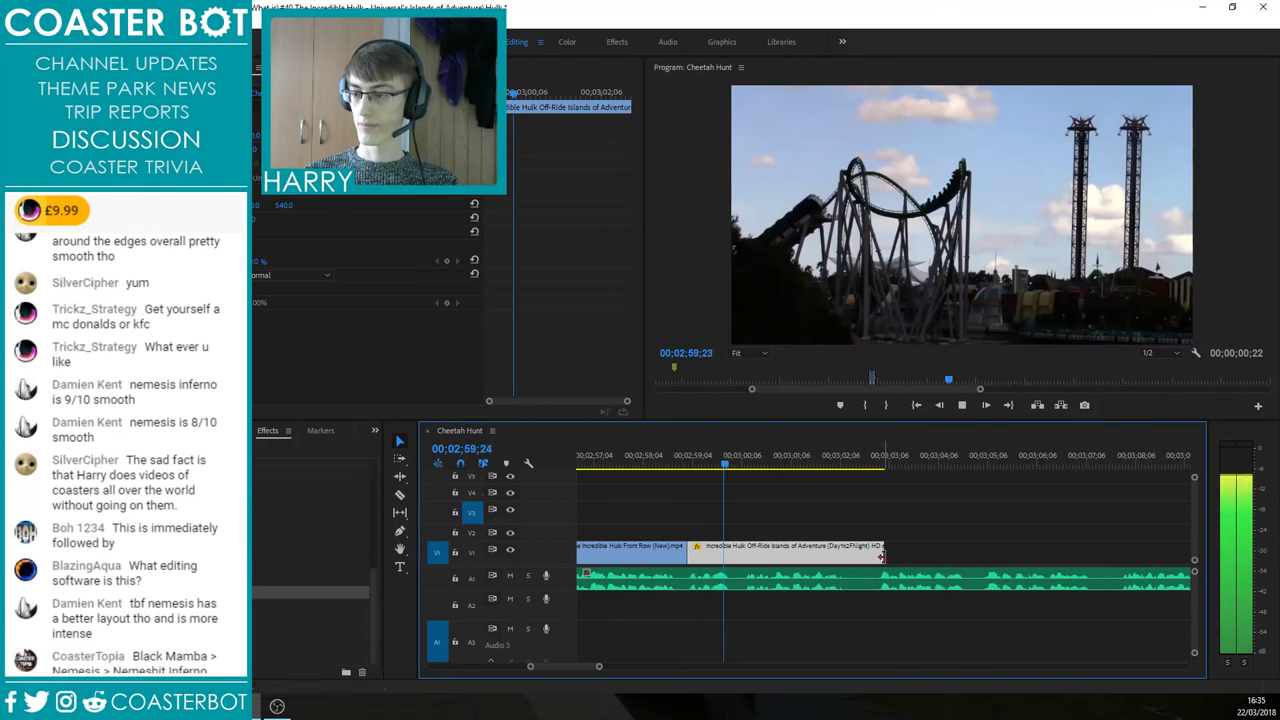
click(906, 522)
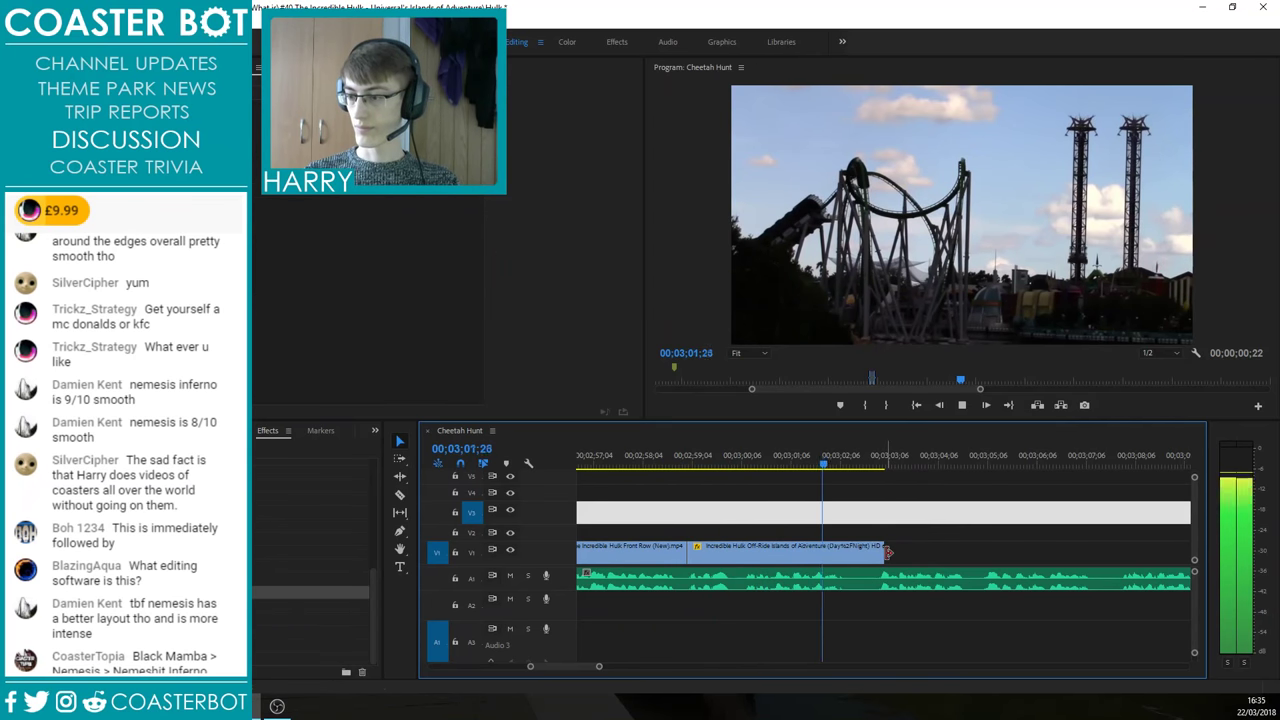
Step: Try extending the end of the off-ride clip on V1 to about 00;03;05 and play the added footage
scroll(733, 559, down, 3)
scroll(733, 559, up, 1)
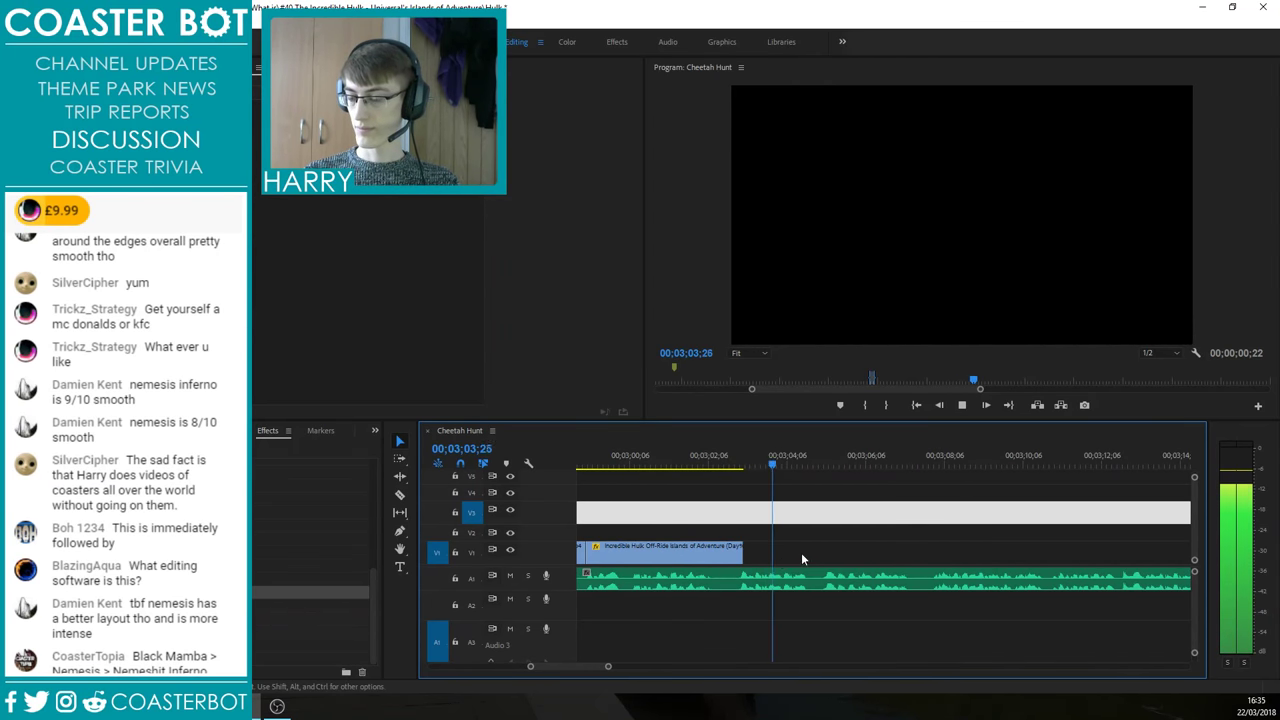
drag(742, 557, 825, 558)
click(775, 464)
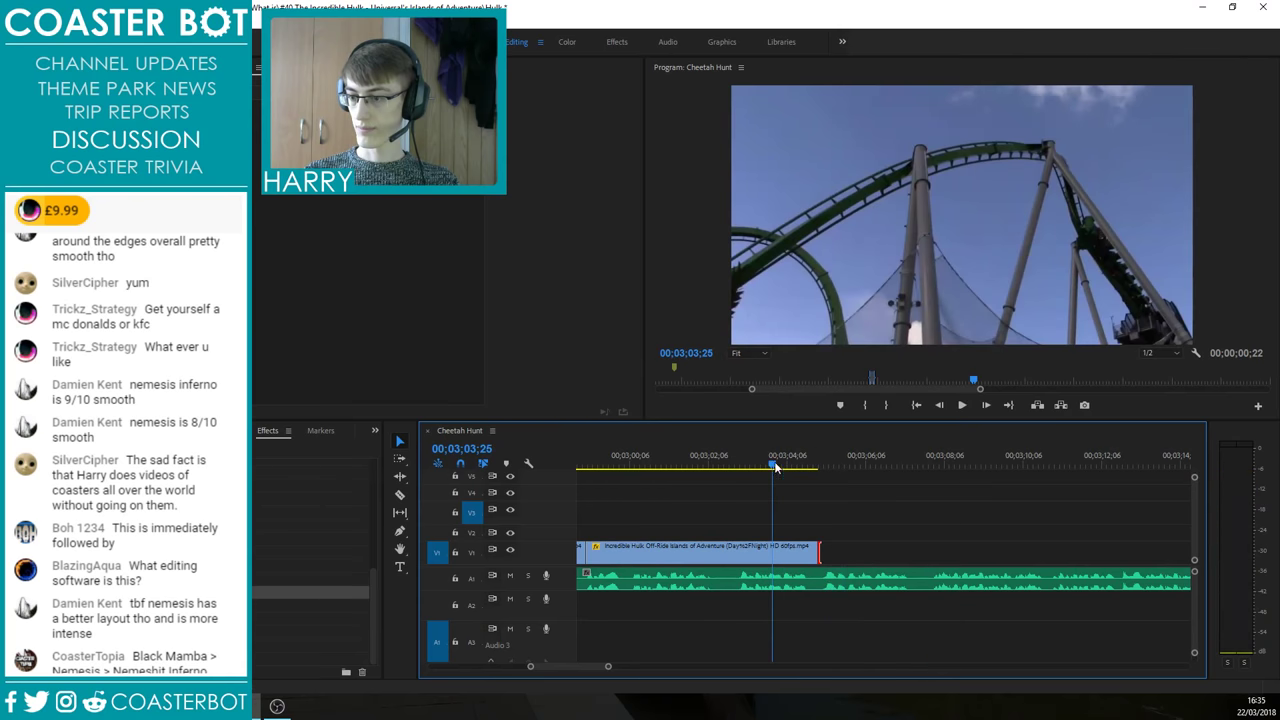
click(823, 539)
key(space)
click(711, 462)
key(ctrl+z)
key(space)
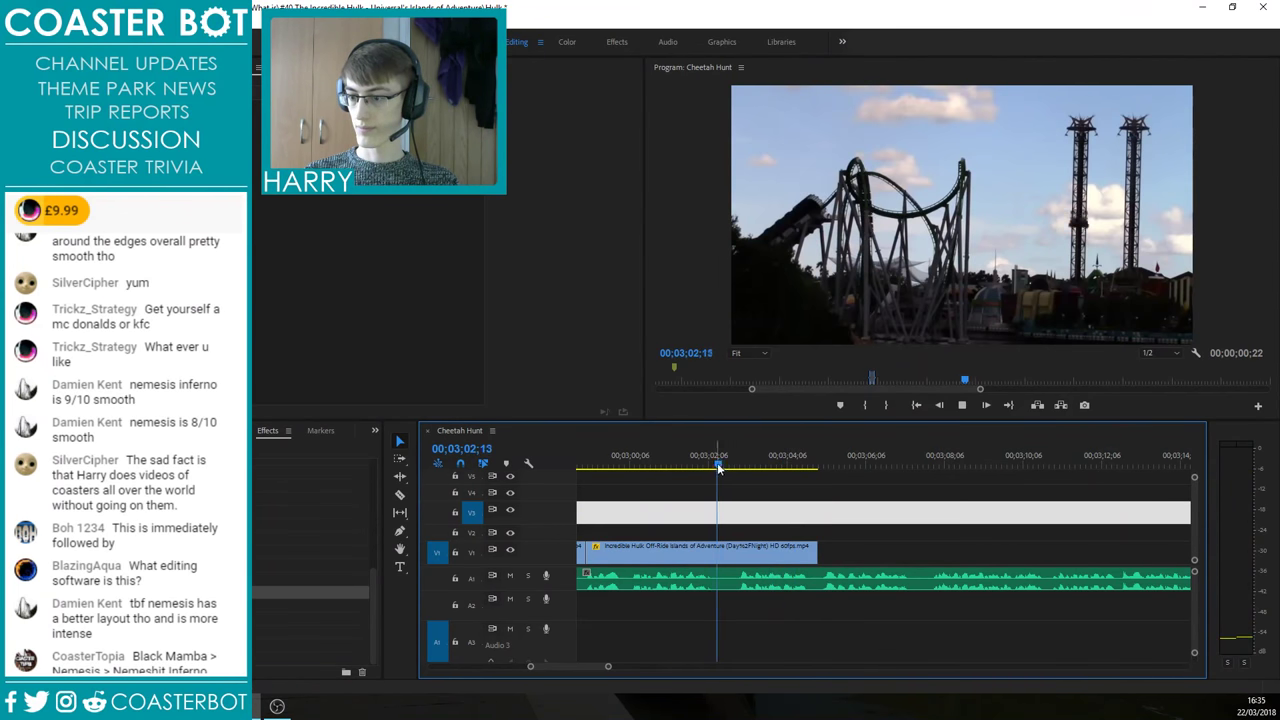
Step: Trim the end of the off-ride clip on V1 to 00;03;02;29 and save the project
click(736, 463)
key(Right)
key(Right)
drag(824, 549, 737, 549)
scroll(712, 549, down, 1)
drag(1066, 513, 1067, 538)
key(ctrl+s)
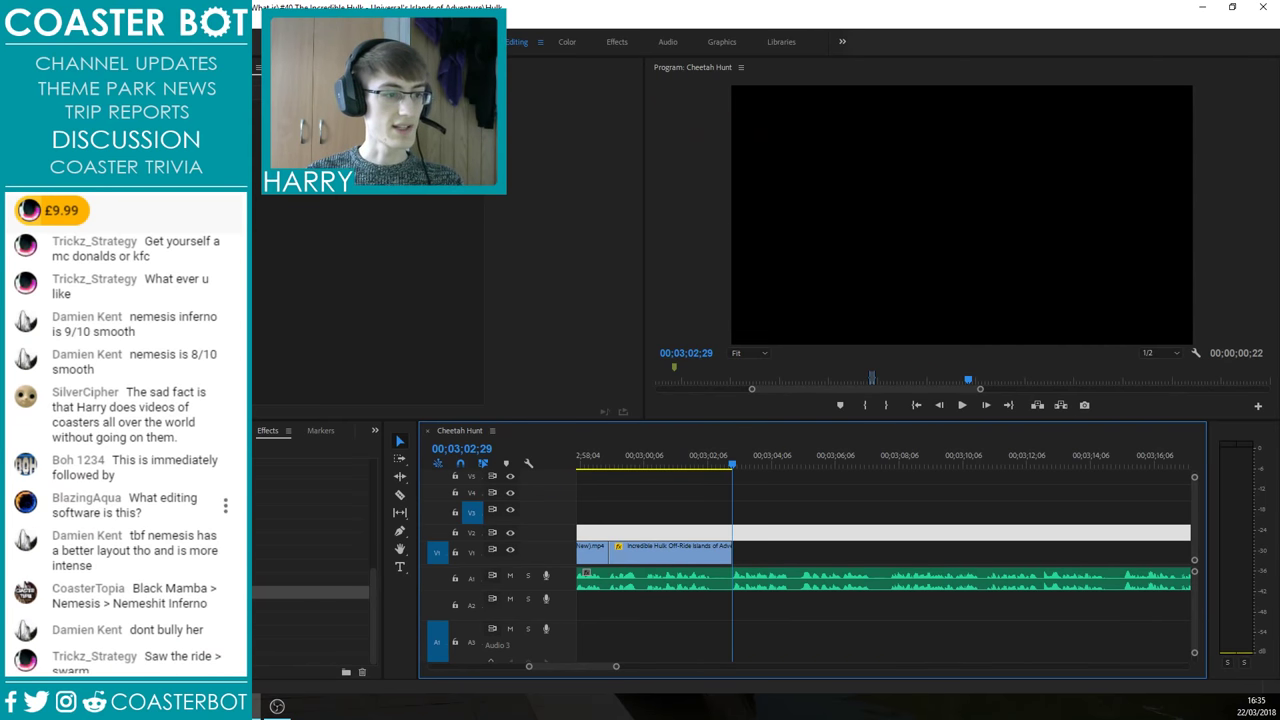
scroll(126, 512, up, 4)
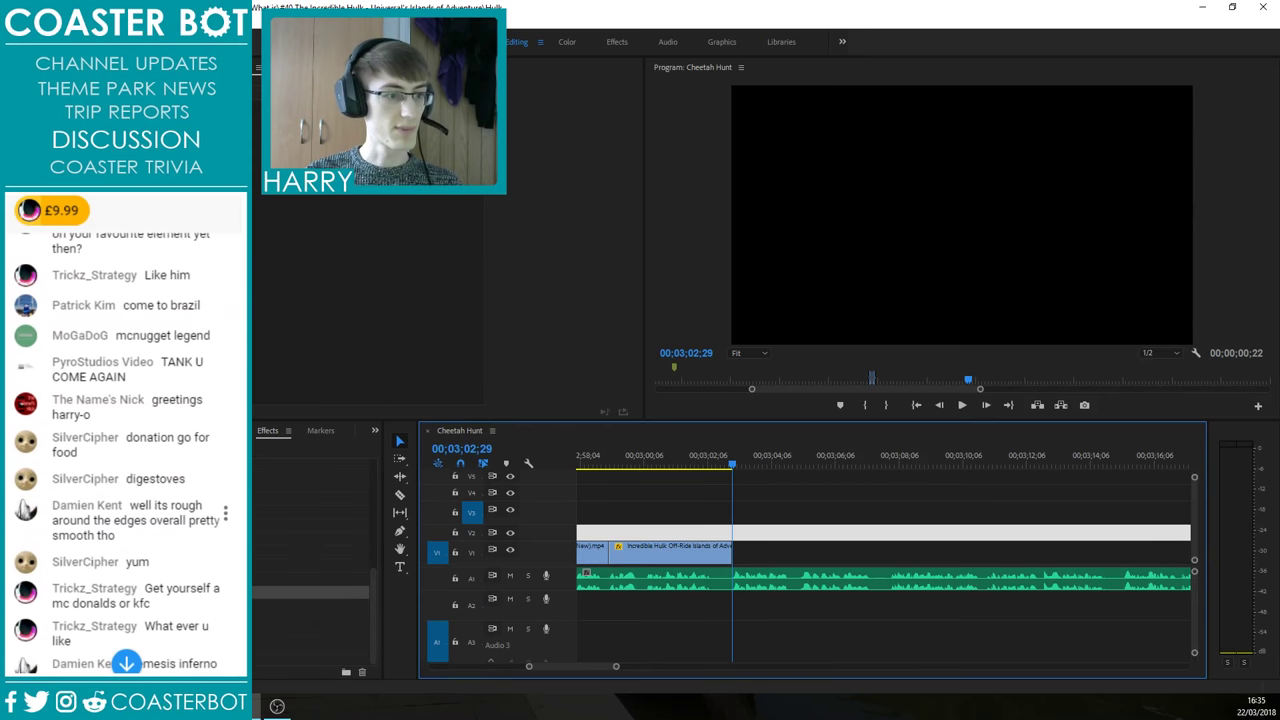
scroll(126, 500, up, 1)
scroll(126, 490, down, 1)
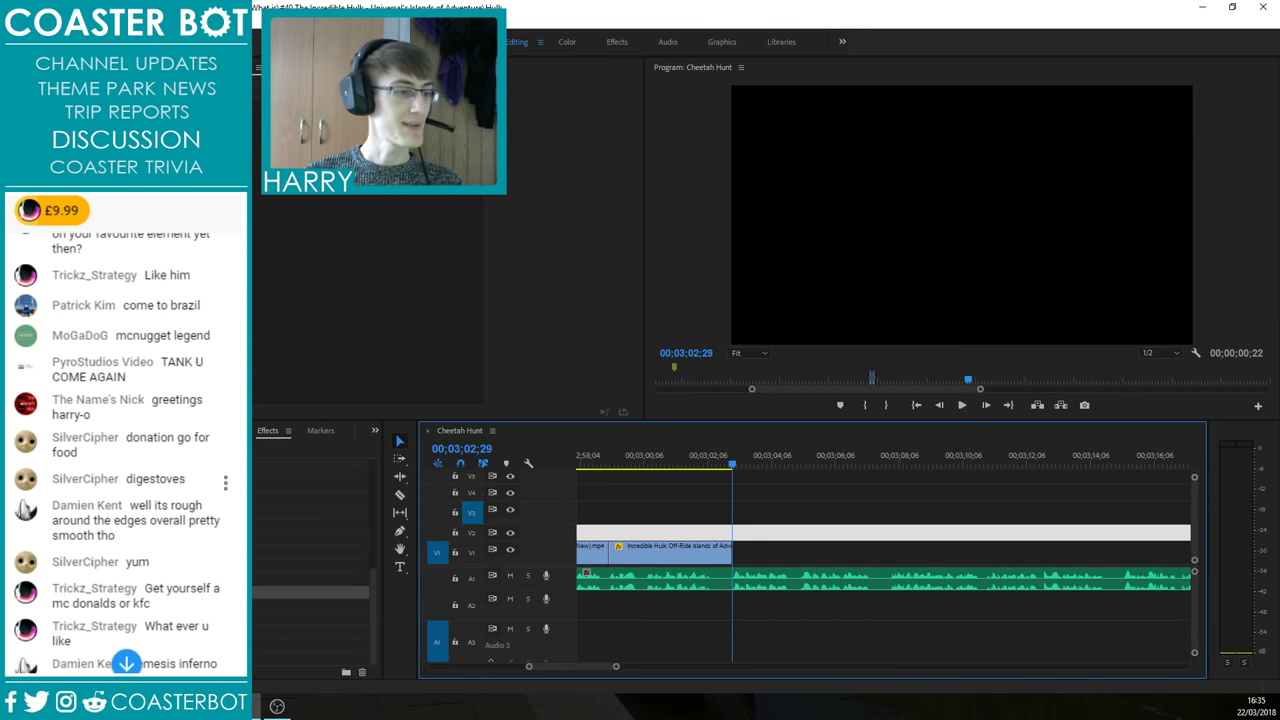
scroll(200, 500, up, 5)
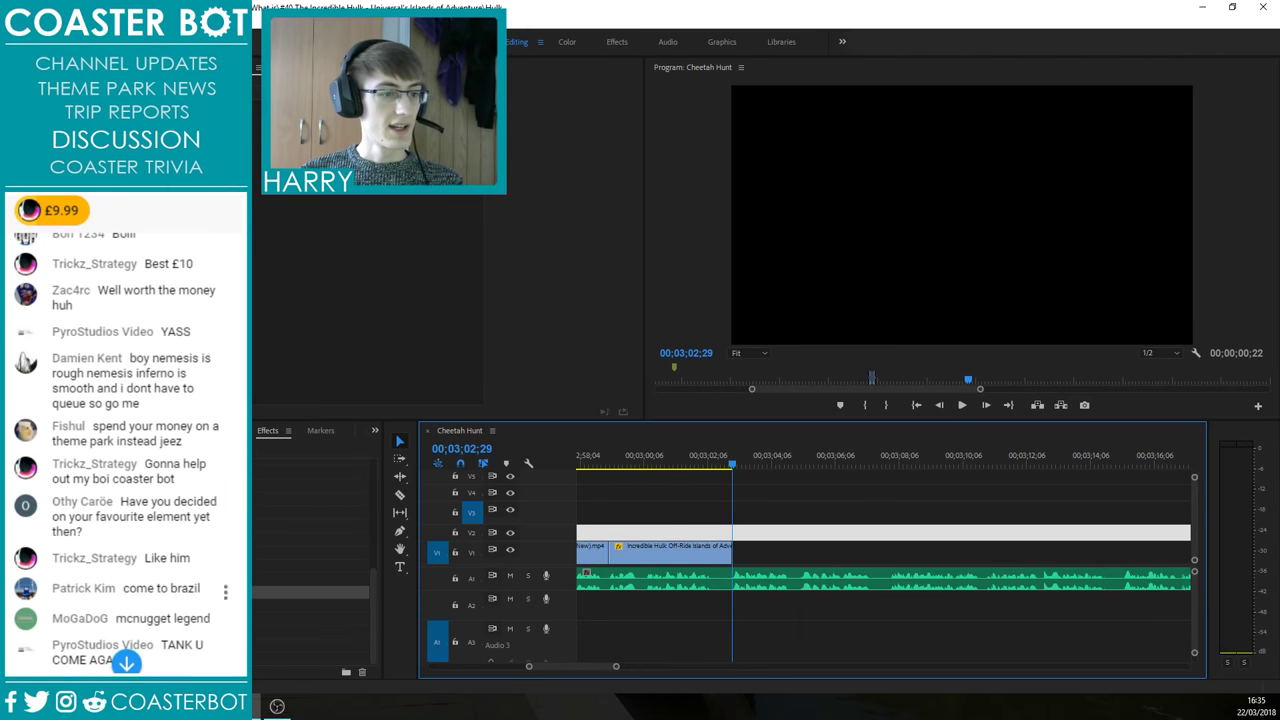
scroll(150, 450, up, 2)
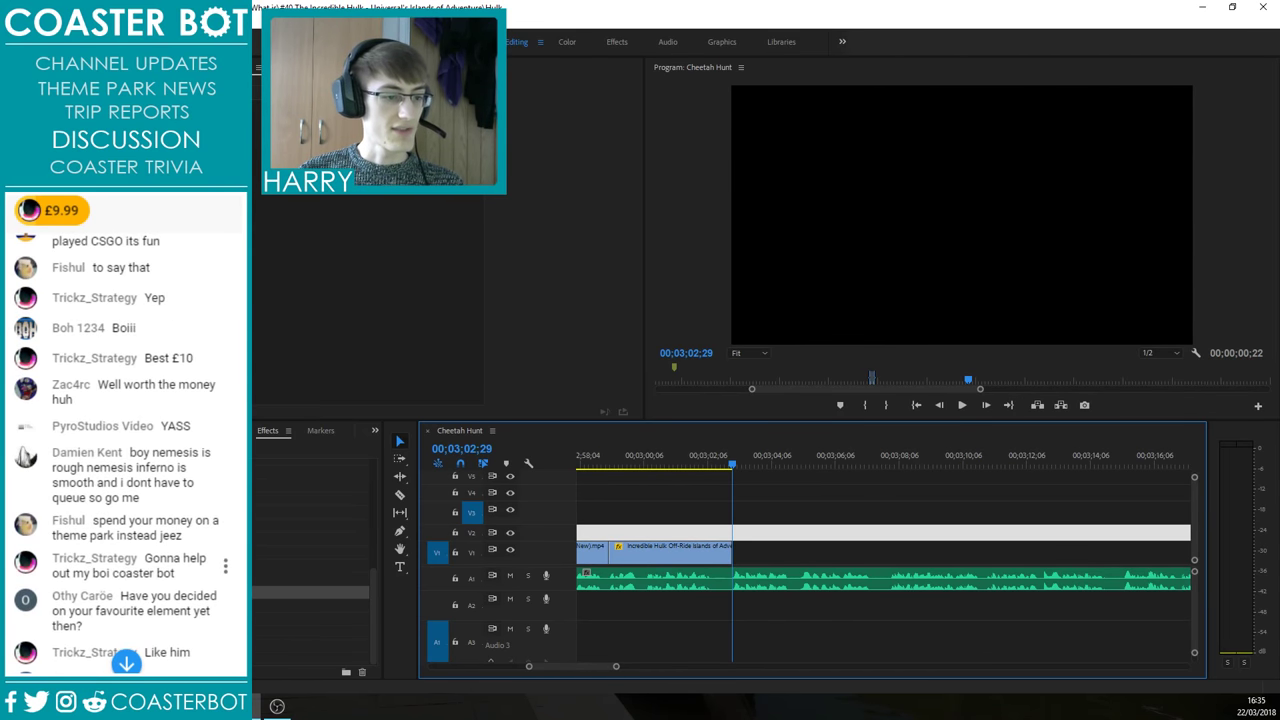
scroll(125, 440, down, 8)
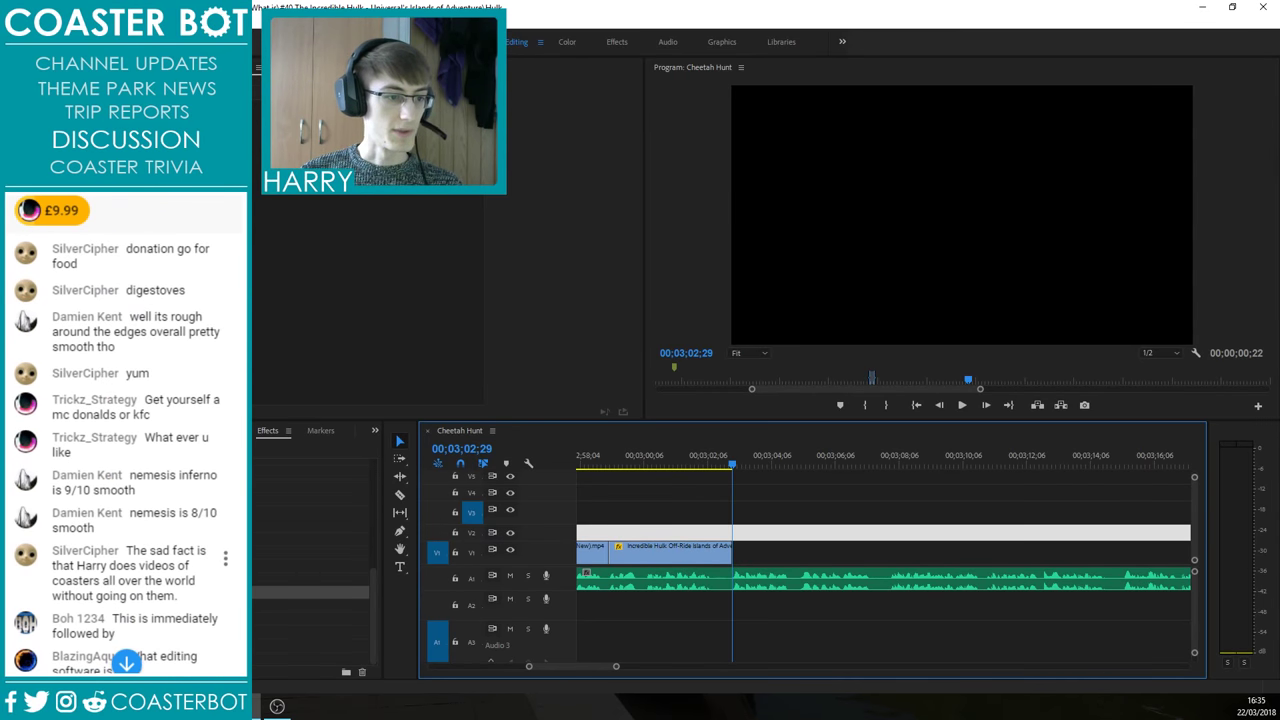
scroll(150, 583, down, 5)
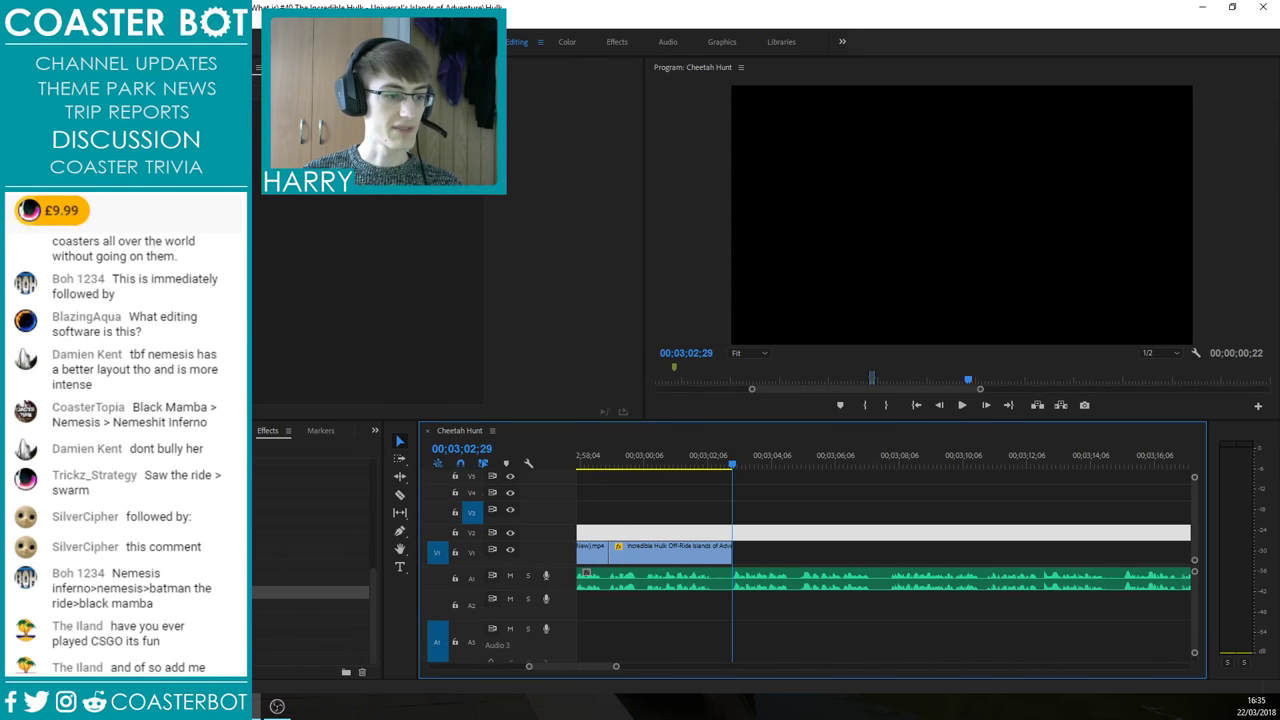
Step: Play the end of the off-ride clip, then copy the front-row clip from V1 and paste it on V3 at about 00;03;03;20
click(684, 460)
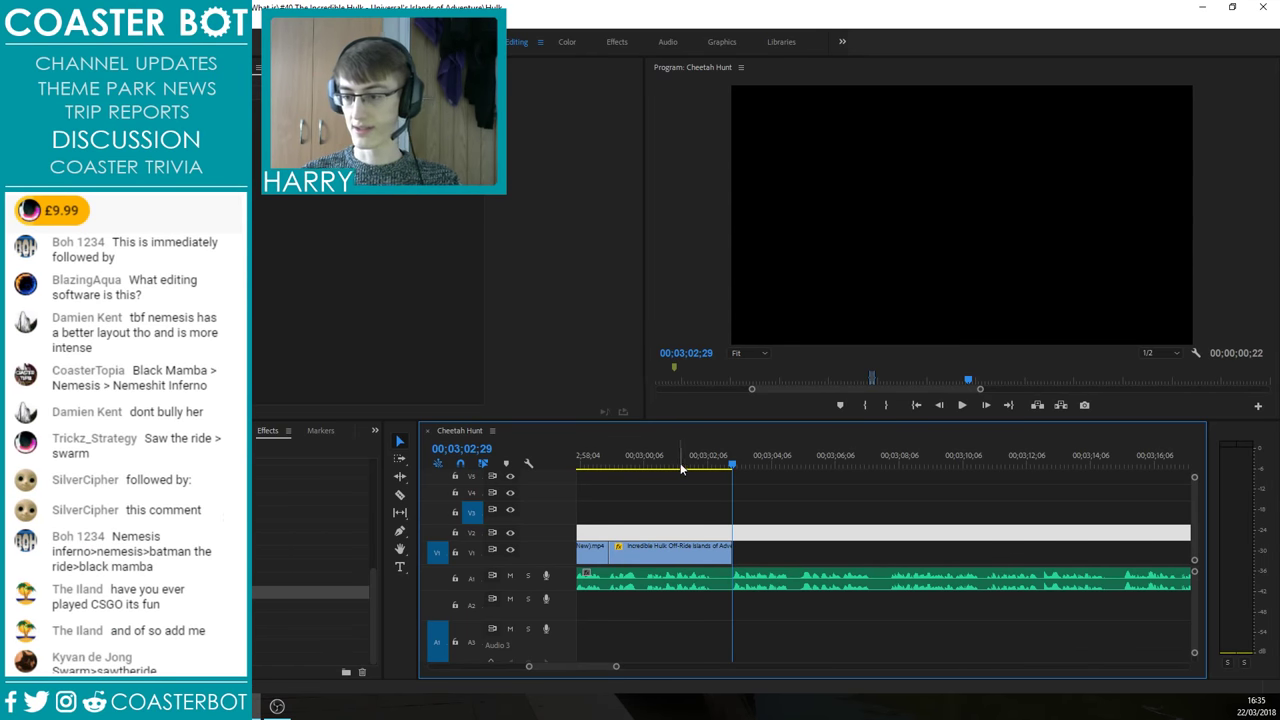
key(space)
scroll(701, 593, up, 1)
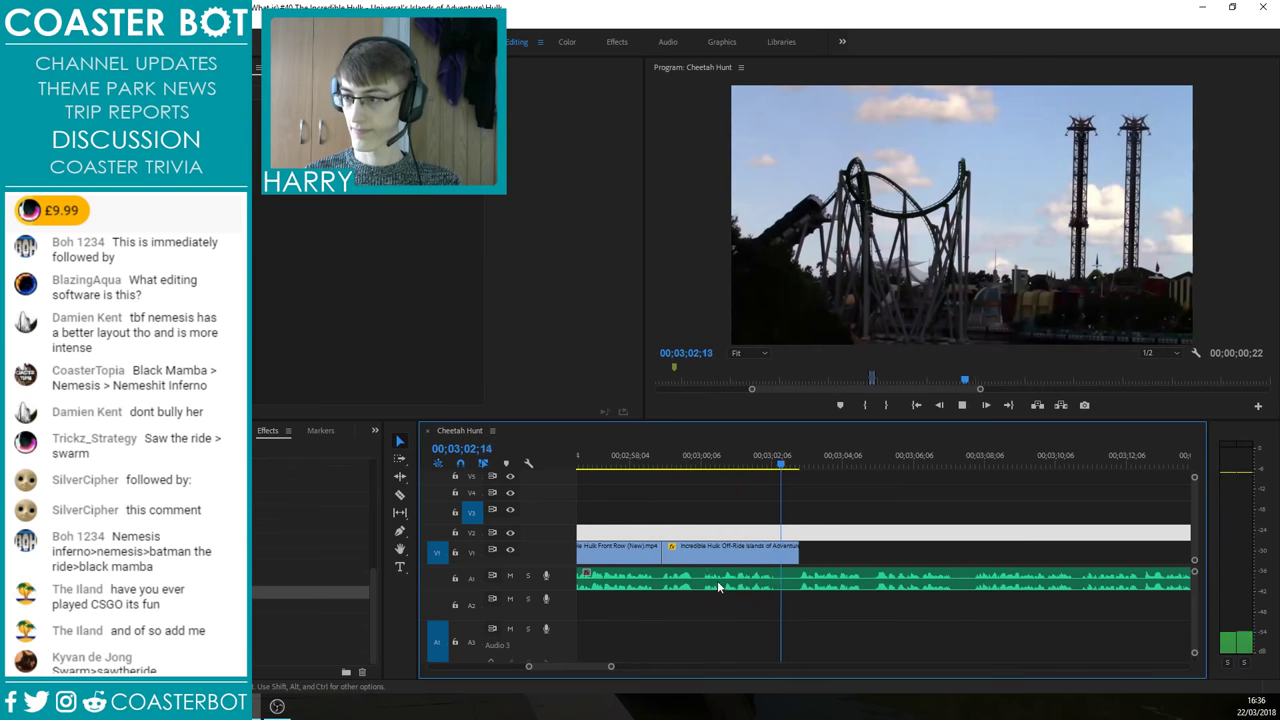
click(728, 457)
key(minus)
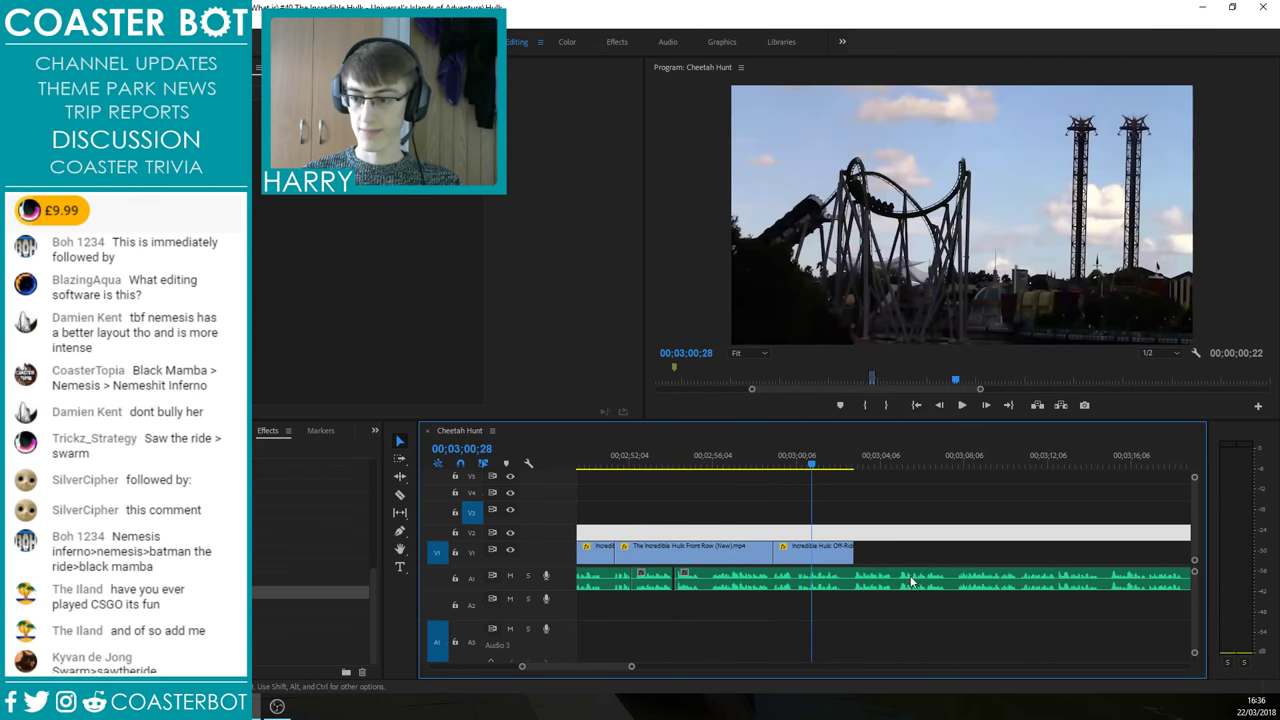
click(755, 551)
key(ctrl+c)
click(868, 459)
key(ctrl+v)
key(minus)
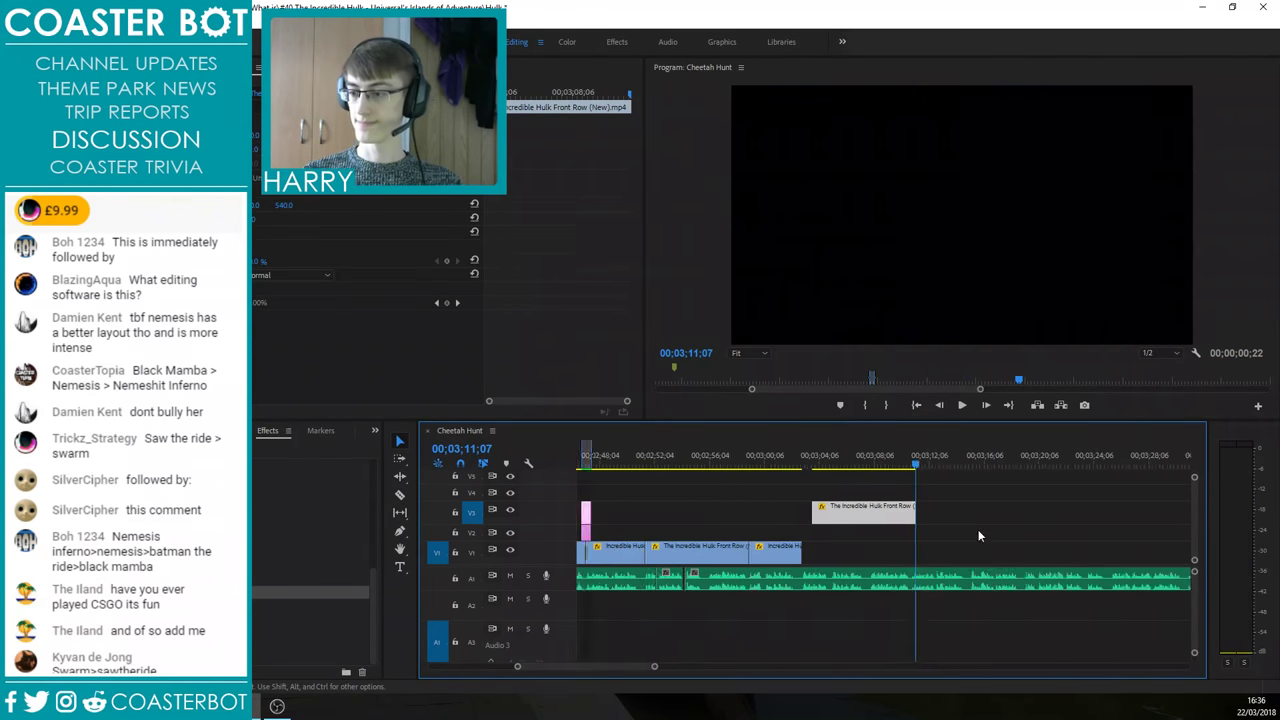
key(equal)
Step: Retrim the pasted front-row clip to a later section about 2.5 seconds long and place it on V1 directly behind the off-ride clip
drag(994, 515, 1011, 514)
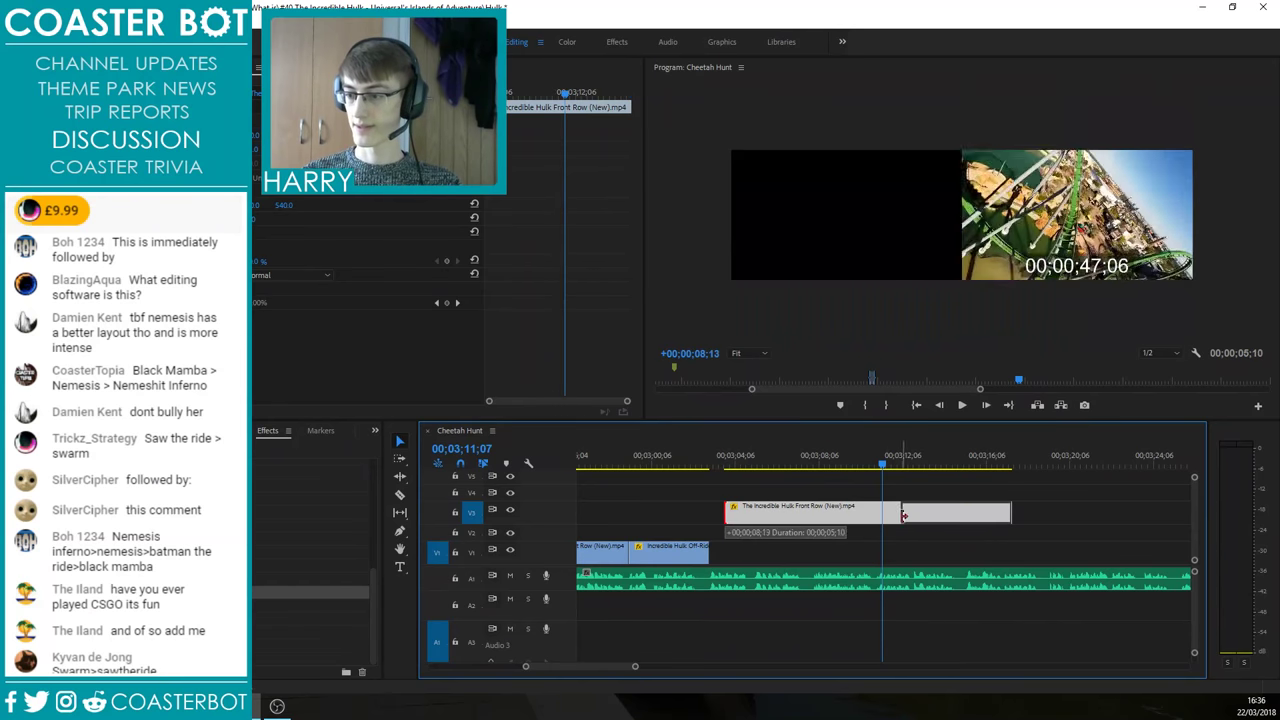
drag(903, 516, 890, 515)
drag(889, 465, 958, 466)
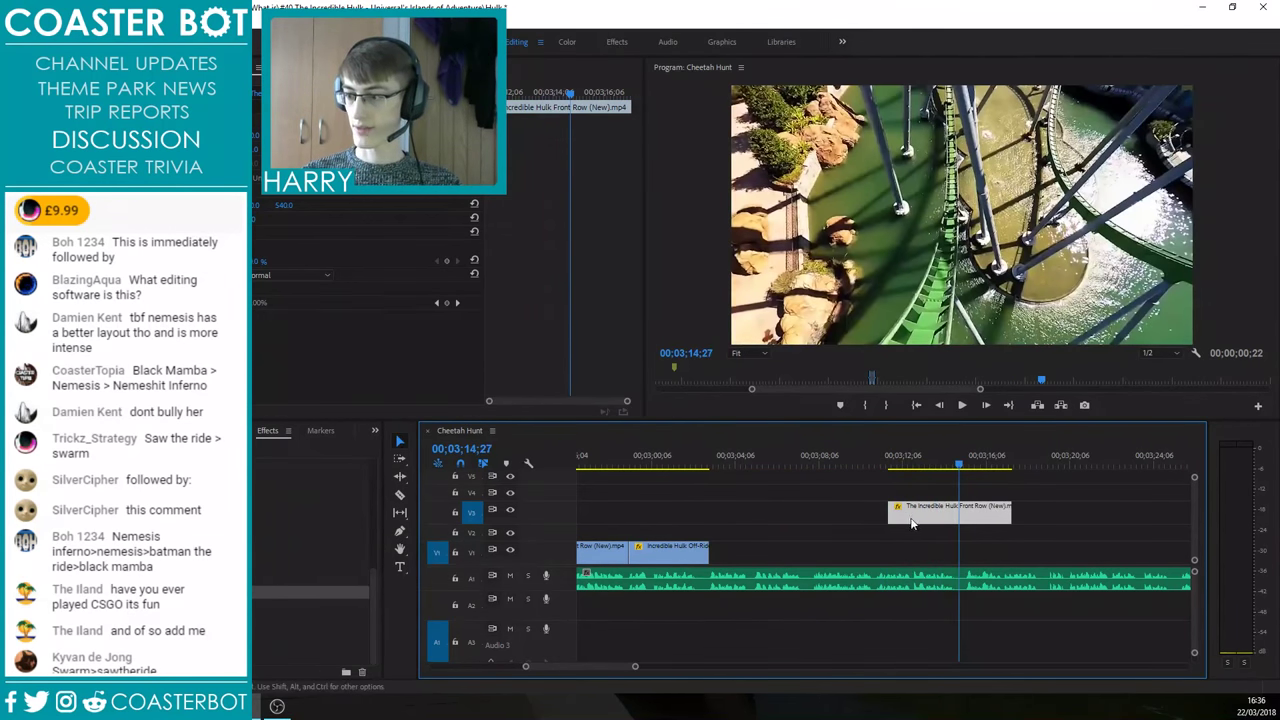
drag(963, 514, 736, 558)
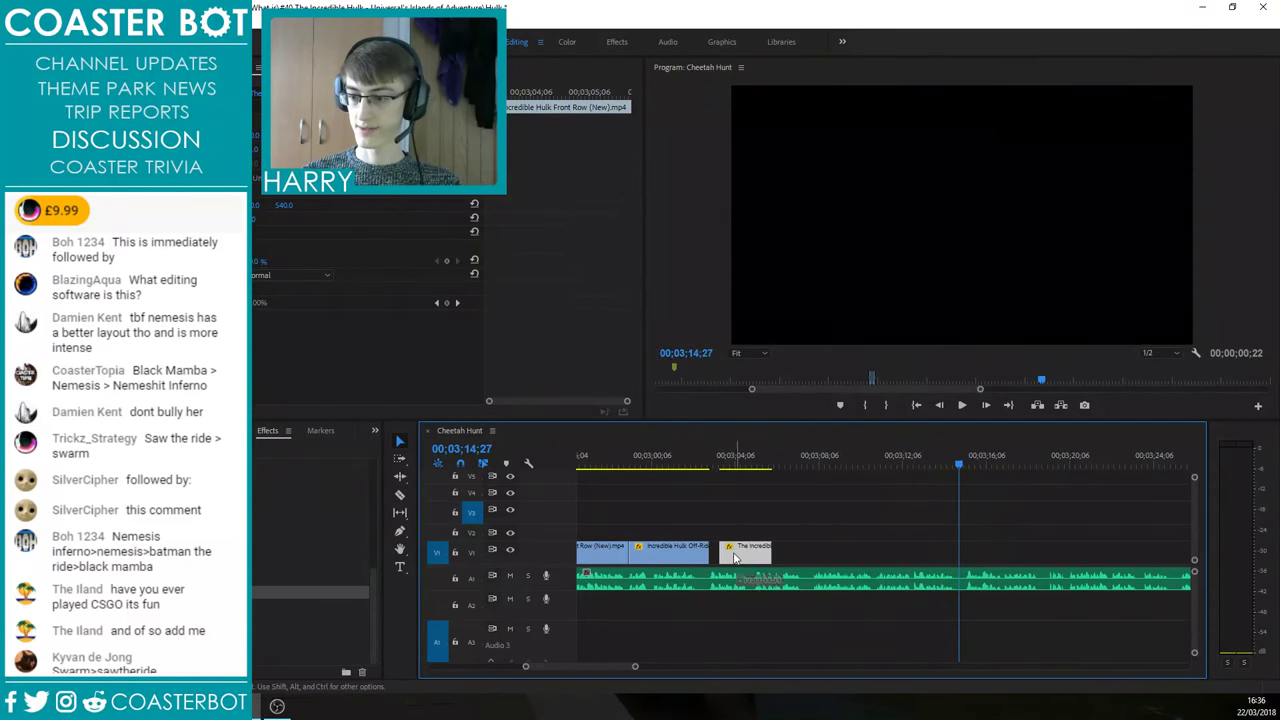
Step: Play across the new cut and extend the end of the last front-row clip on V1 to about 00;03;08
click(690, 461)
key(space)
click(762, 515)
scroll(780, 537, up, 2)
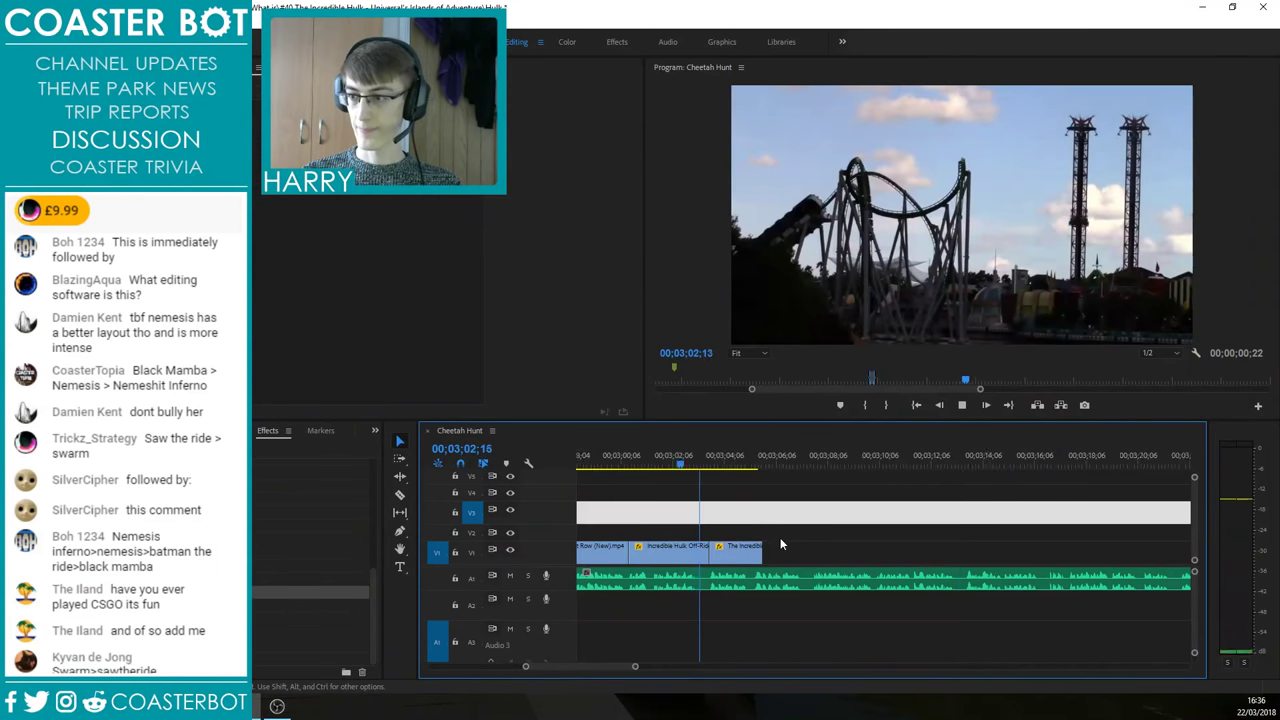
drag(748, 565, 878, 540)
key(space)
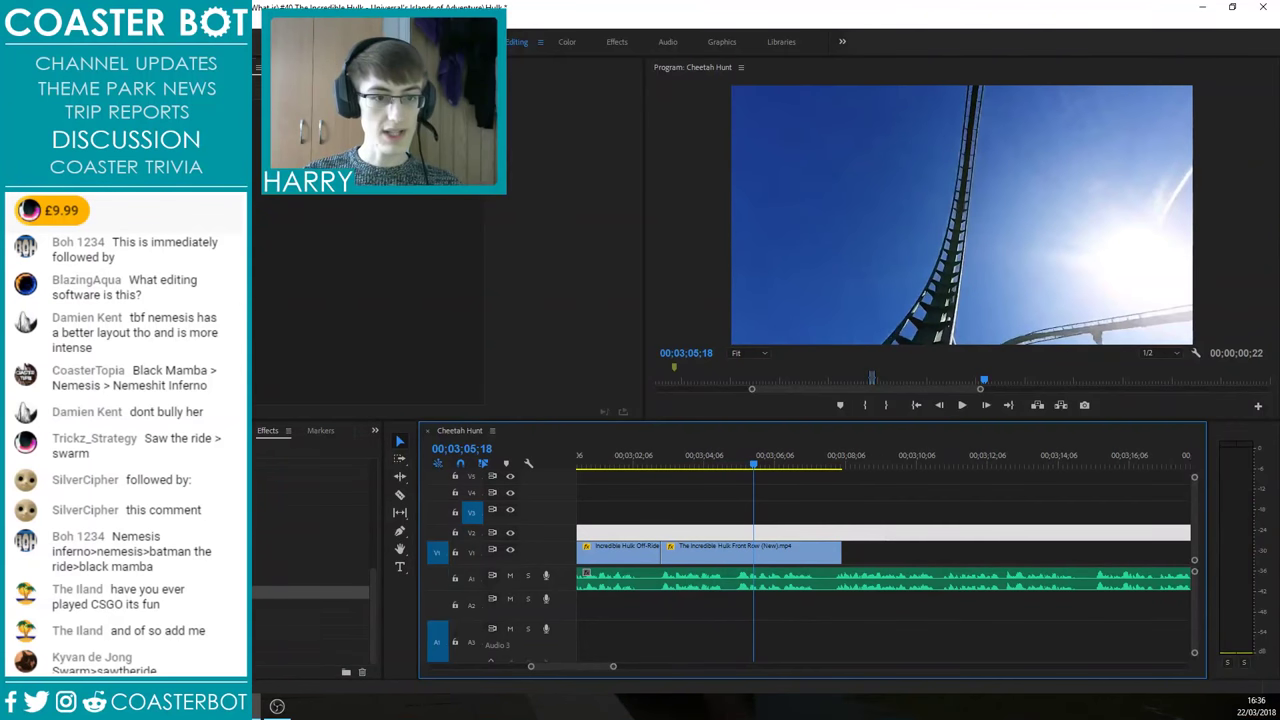
Step: Open the on-ride source footage in the source monitor and play sections of it, going back to the launch tunnel
click(140, 67)
drag(258, 380, 291, 380)
key(space)
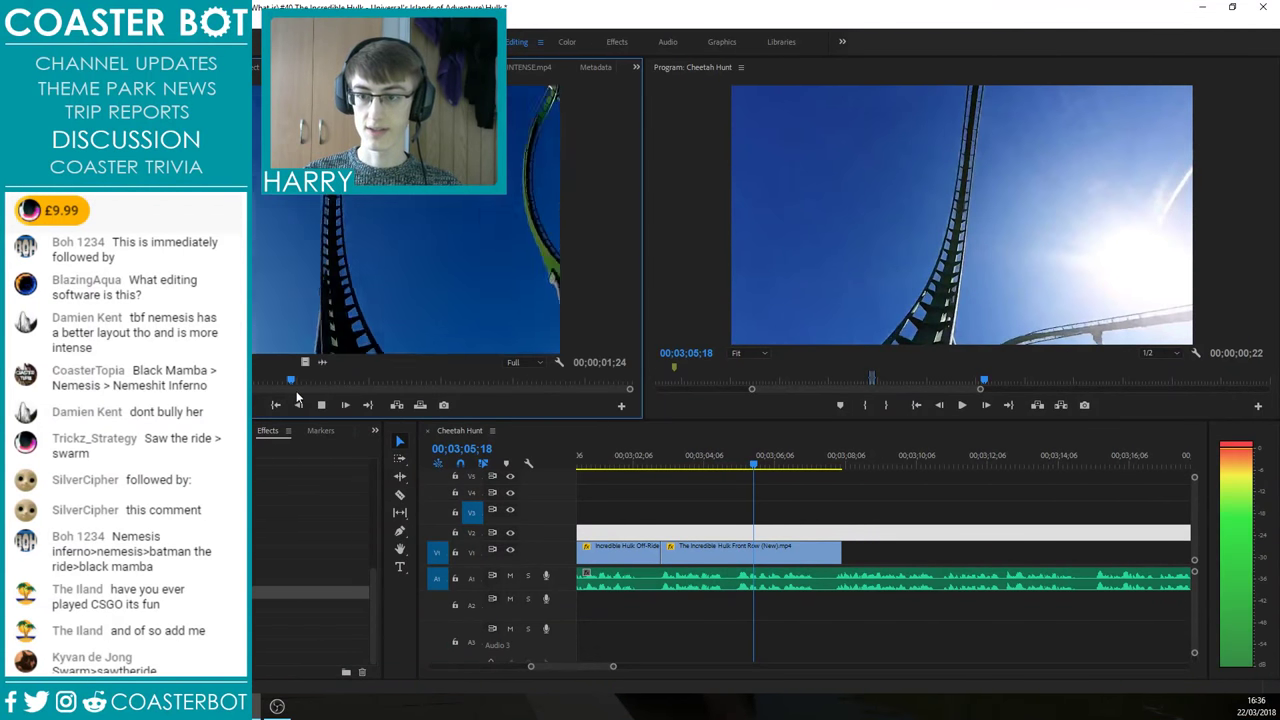
key(space)
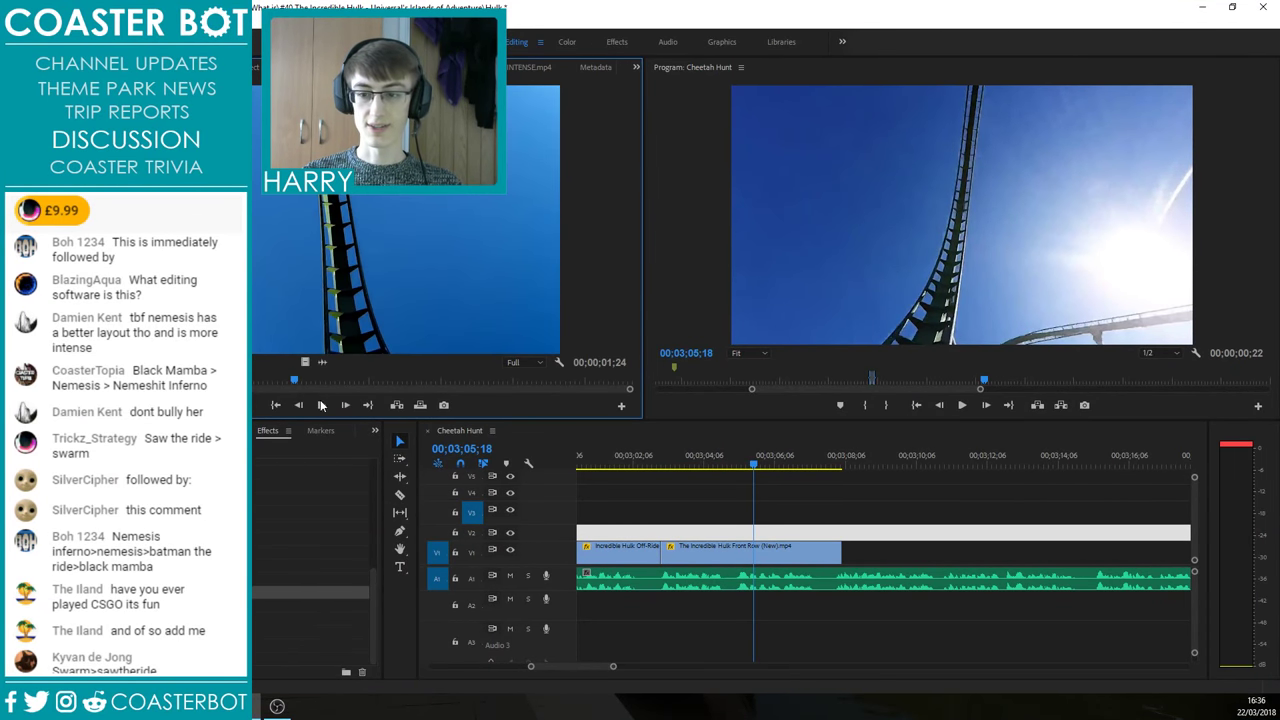
drag(296, 385, 266, 405)
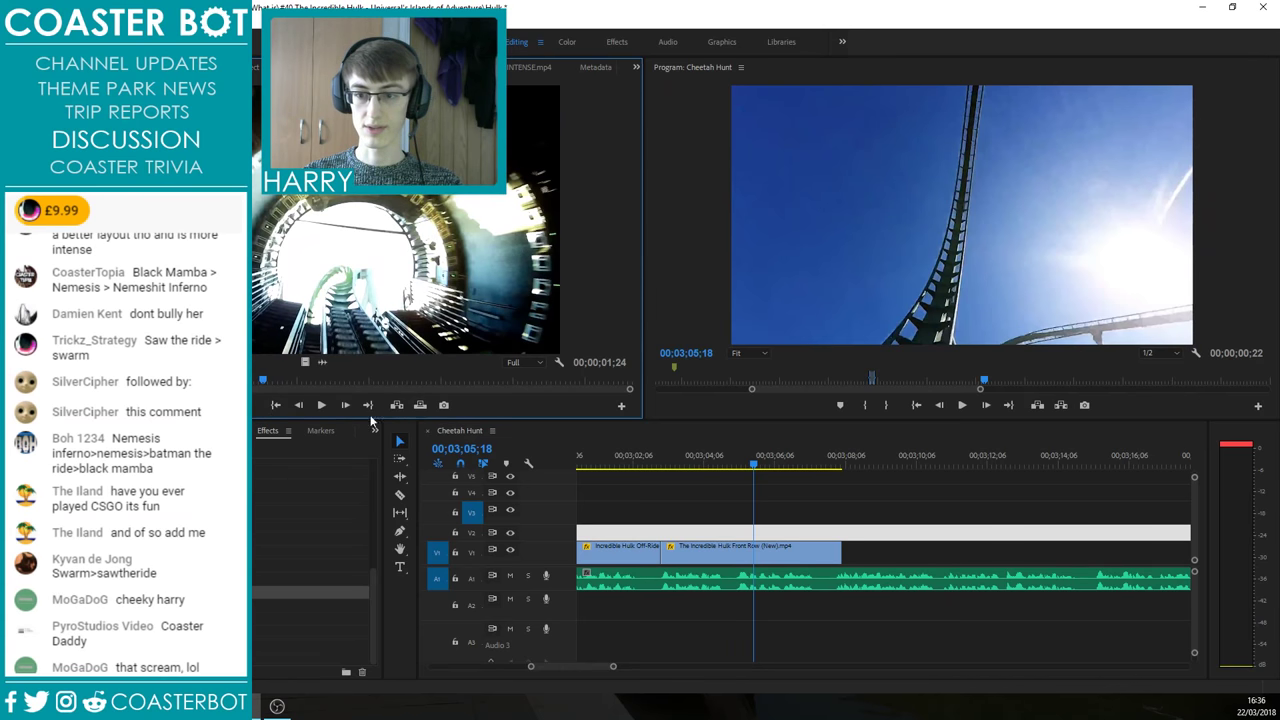
click(321, 409)
click(321, 409)
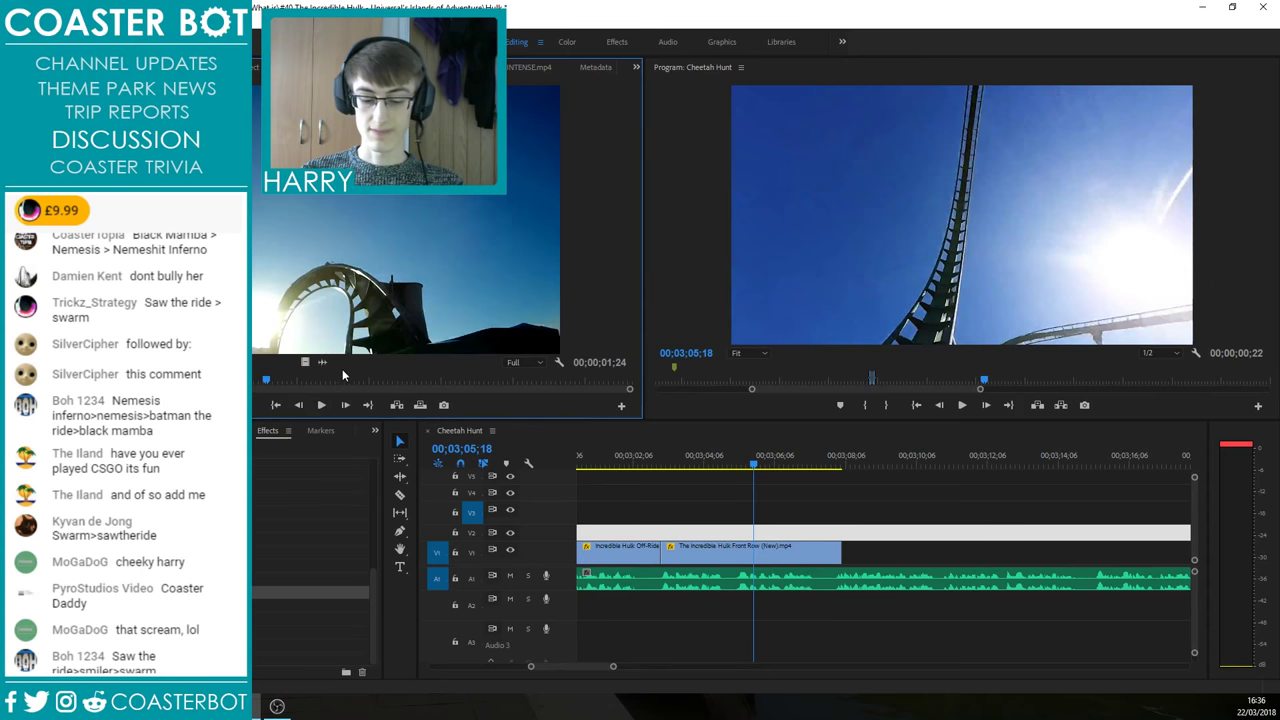
Step: Place the video of the front-seat POV source clip on V3, beyond the off-ride and front-row clips on V1
click(531, 363)
click(550, 370)
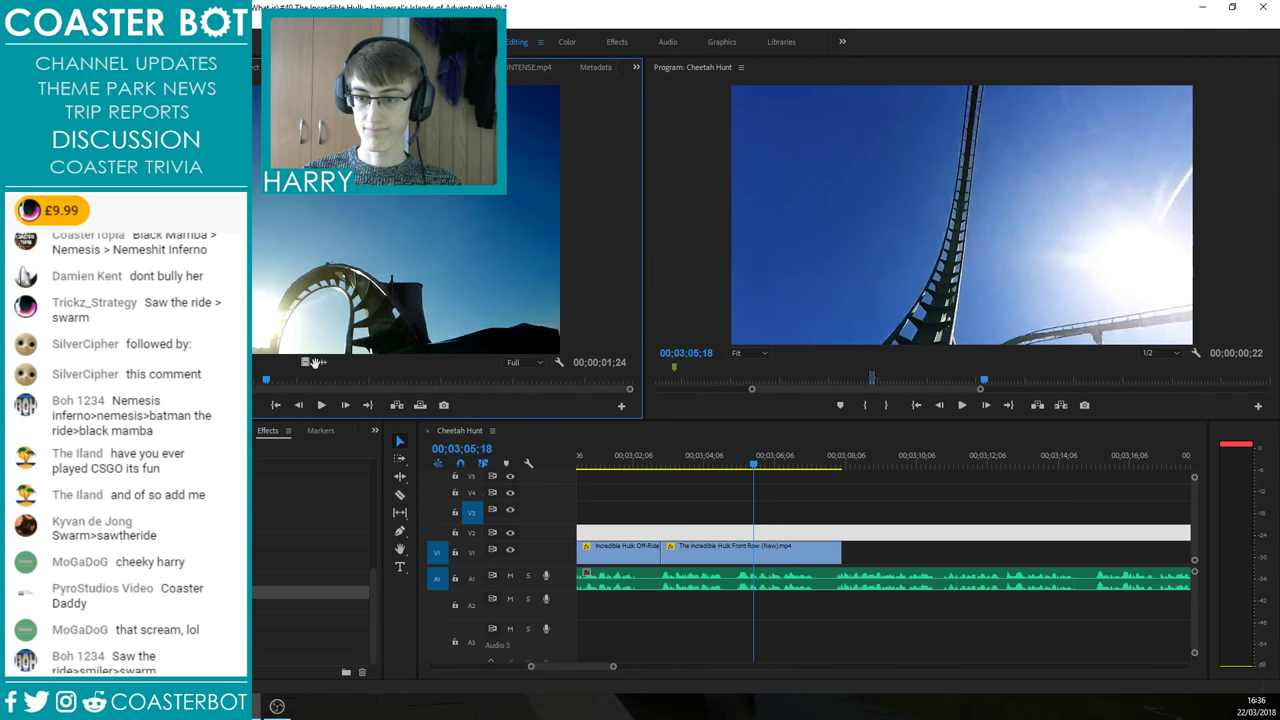
drag(306, 362, 815, 519)
key(minus)
click(880, 517)
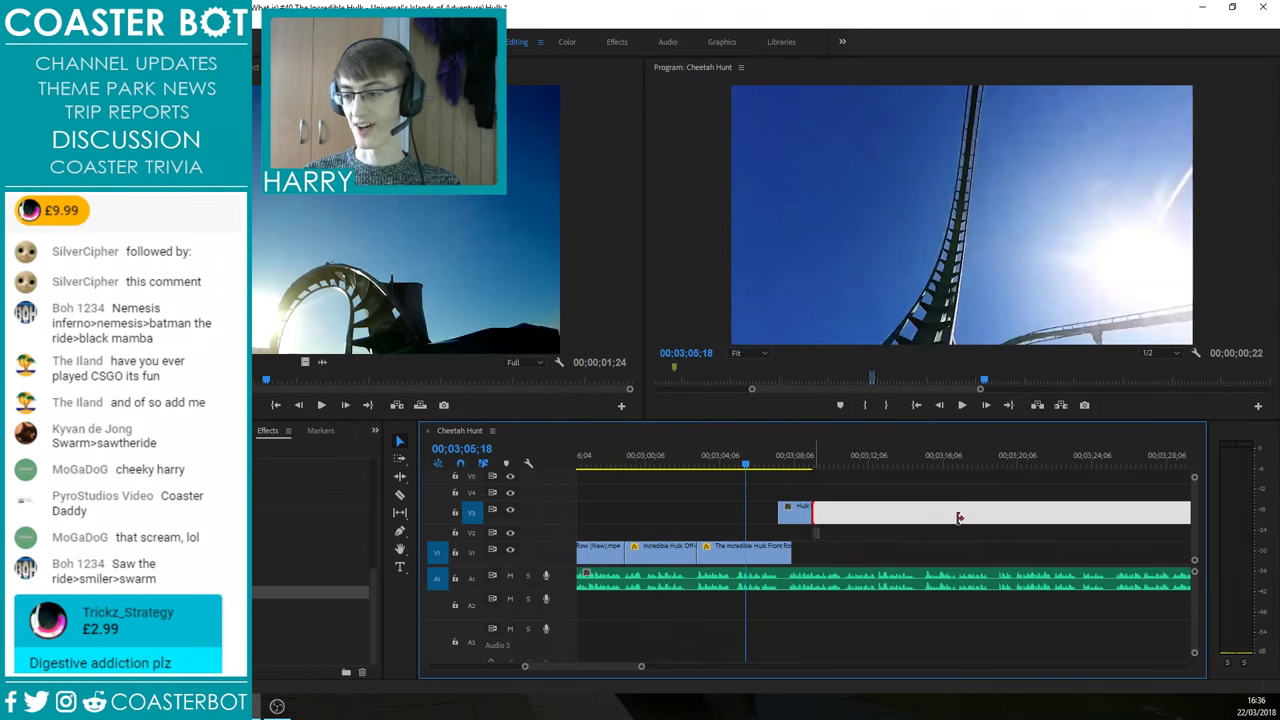
drag(959, 518, 1088, 518)
drag(808, 463, 1131, 511)
key(minus)
click(808, 464)
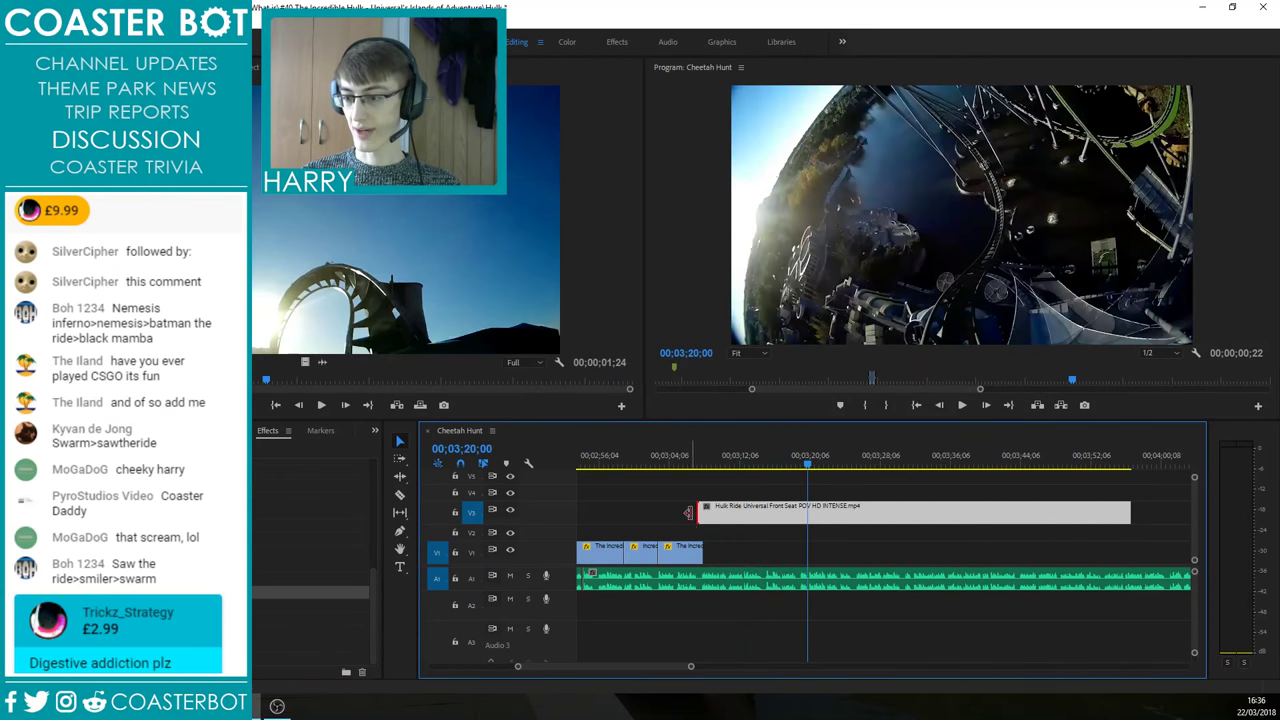
Step: Trim the start of the POV clip on V3 to about 00;03;18 and play through its footage
drag(692, 513, 790, 512)
drag(808, 464, 887, 464)
scroll(890, 515, down, 5)
scroll(891, 517, up, 4)
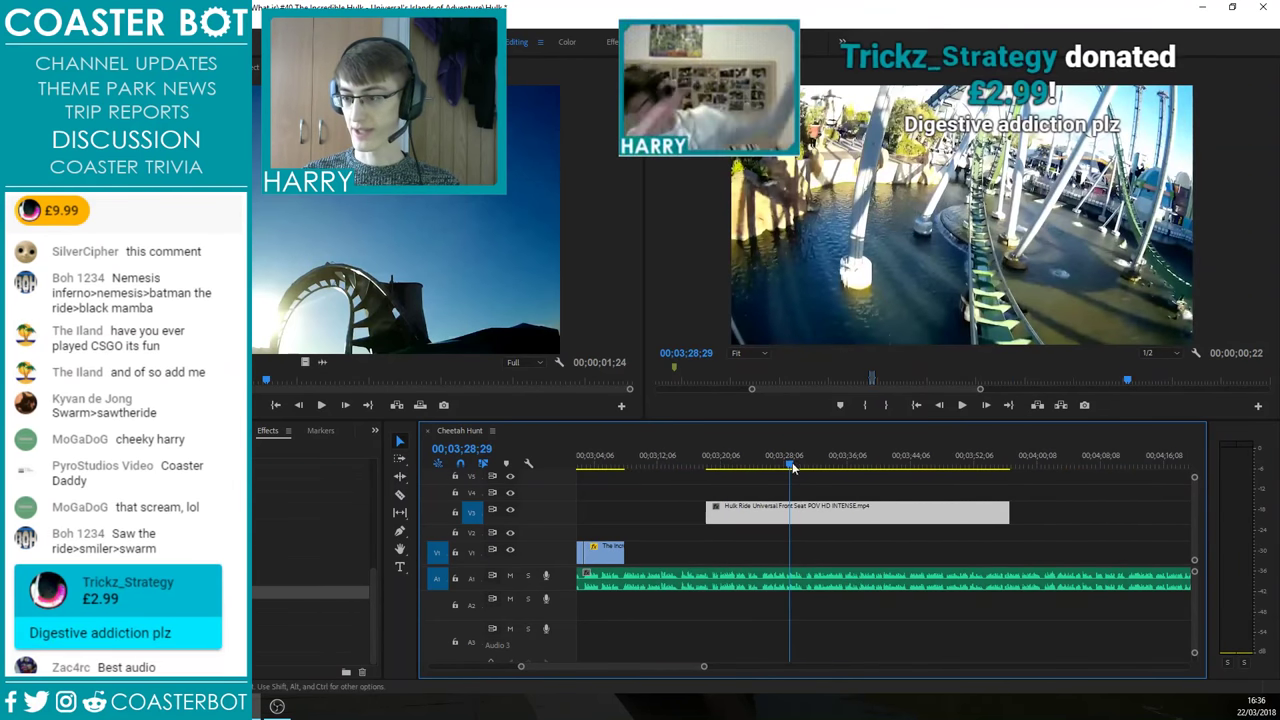
click(712, 462)
key(space)
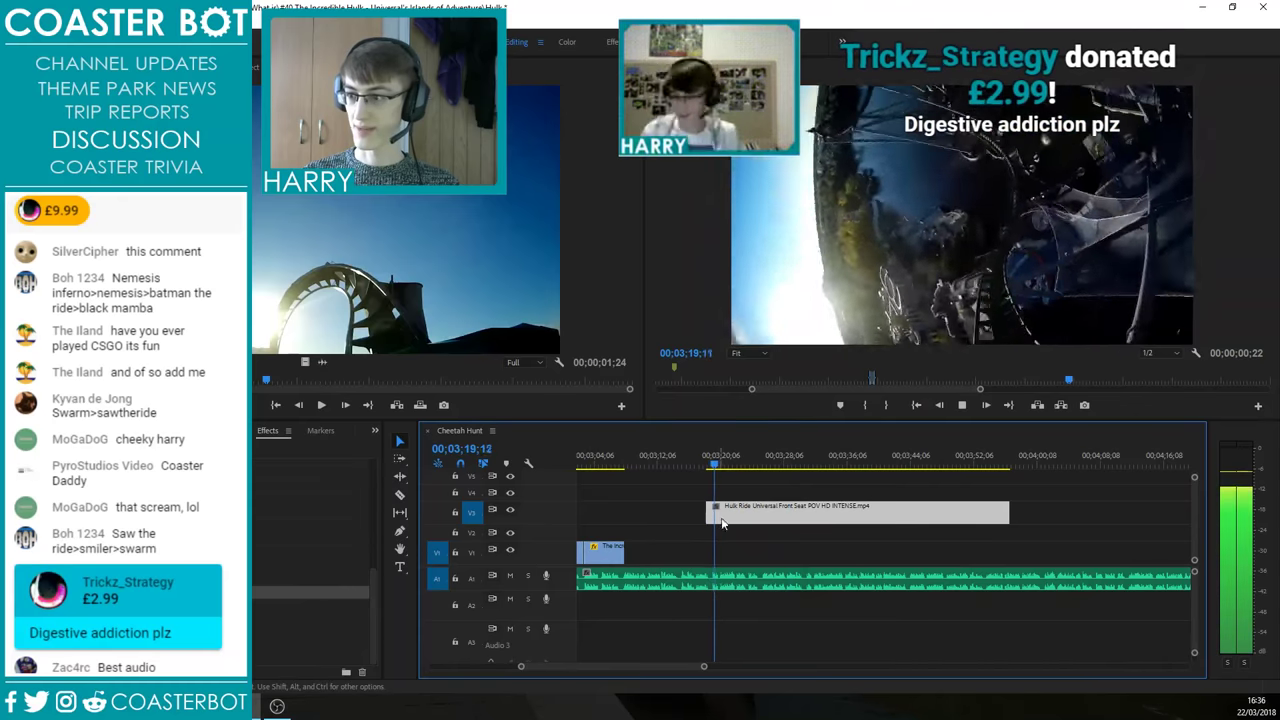
key(space)
key(space)
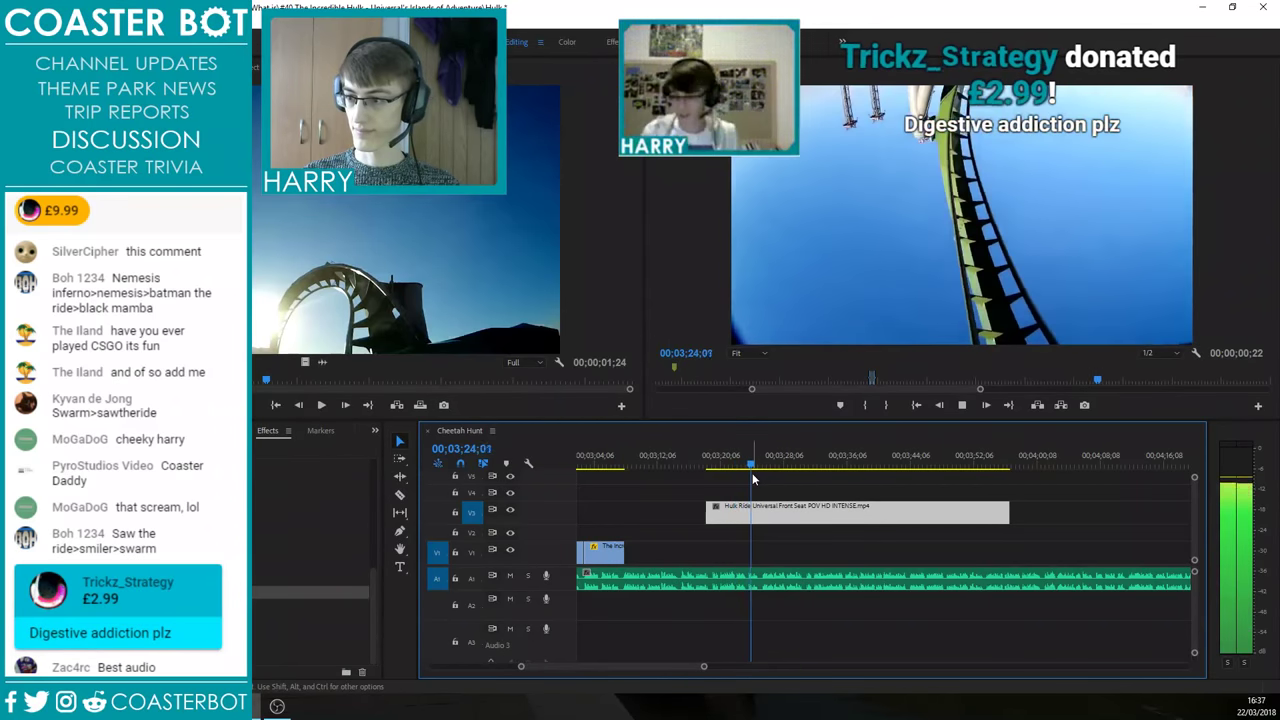
scroll(1110, 501, down, 3)
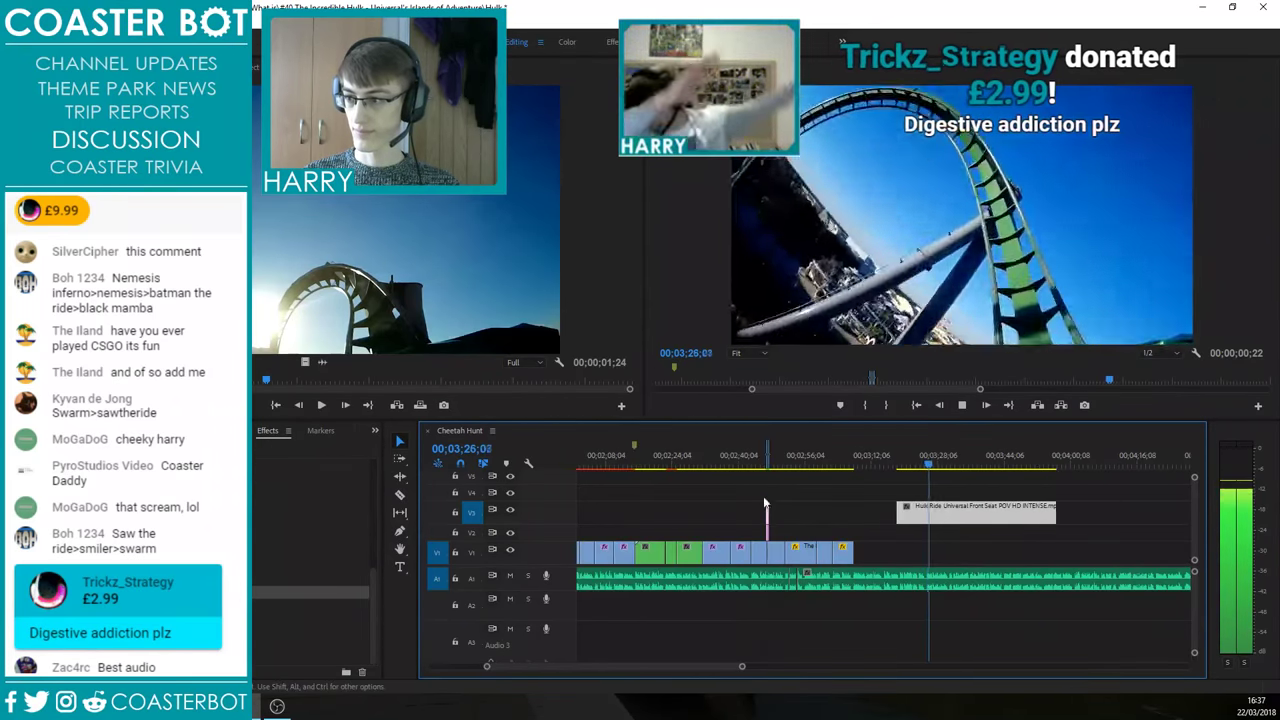
Step: Play the edited sequence from about 00;02;56 through the off-ride clip on V1
scroll(797, 500, up, 2)
click(980, 462)
mouse_move(800, 466)
mouse_down()
mouse_move(831, 472)
mouse_move(795, 467)
mouse_up()
key(space)
click(807, 463)
key(space)
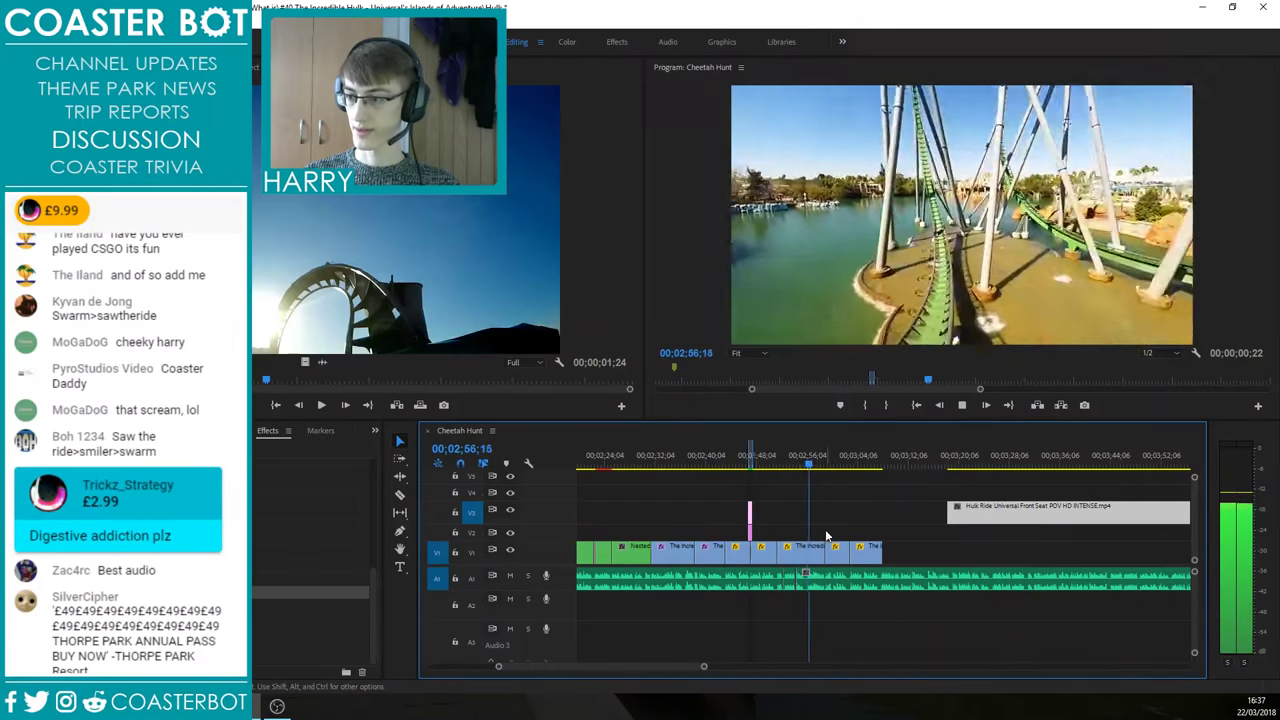
scroll(826, 531, up, 2)
click(826, 518)
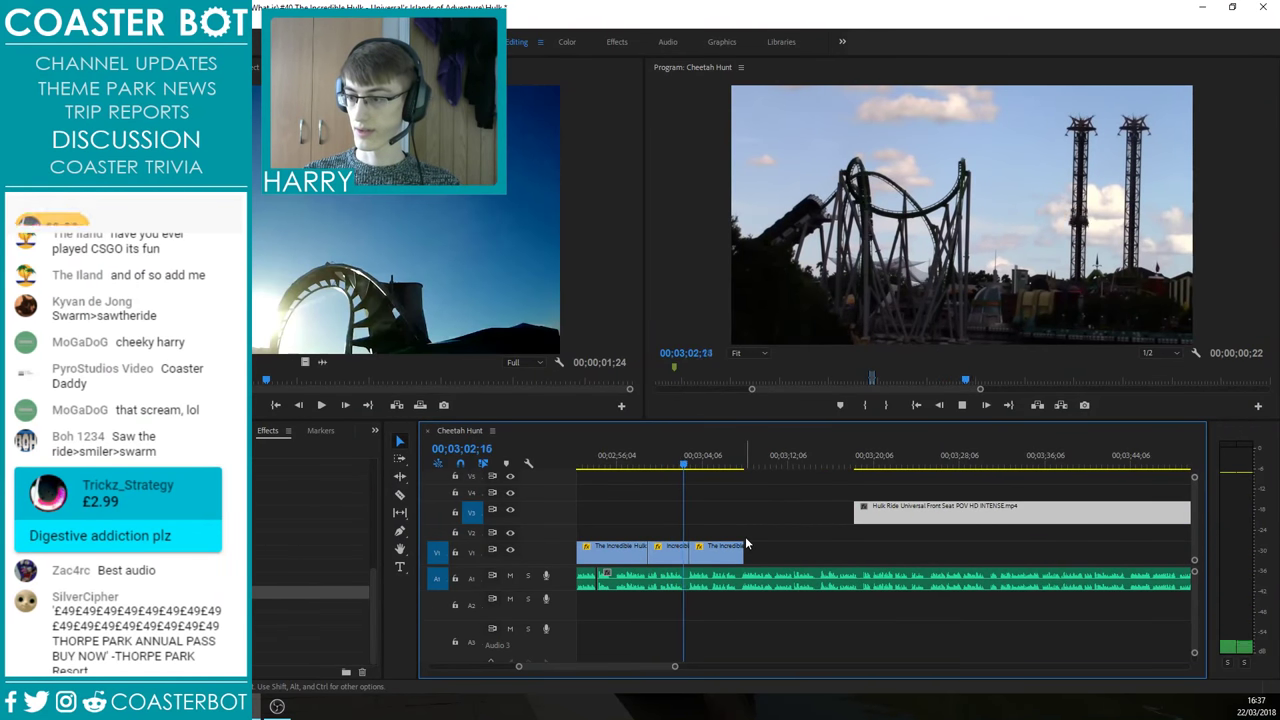
Step: Check the POV clip on V3 at about 00;03;30 and delete it from the timeline
key(minus)
drag(826, 468, 864, 470)
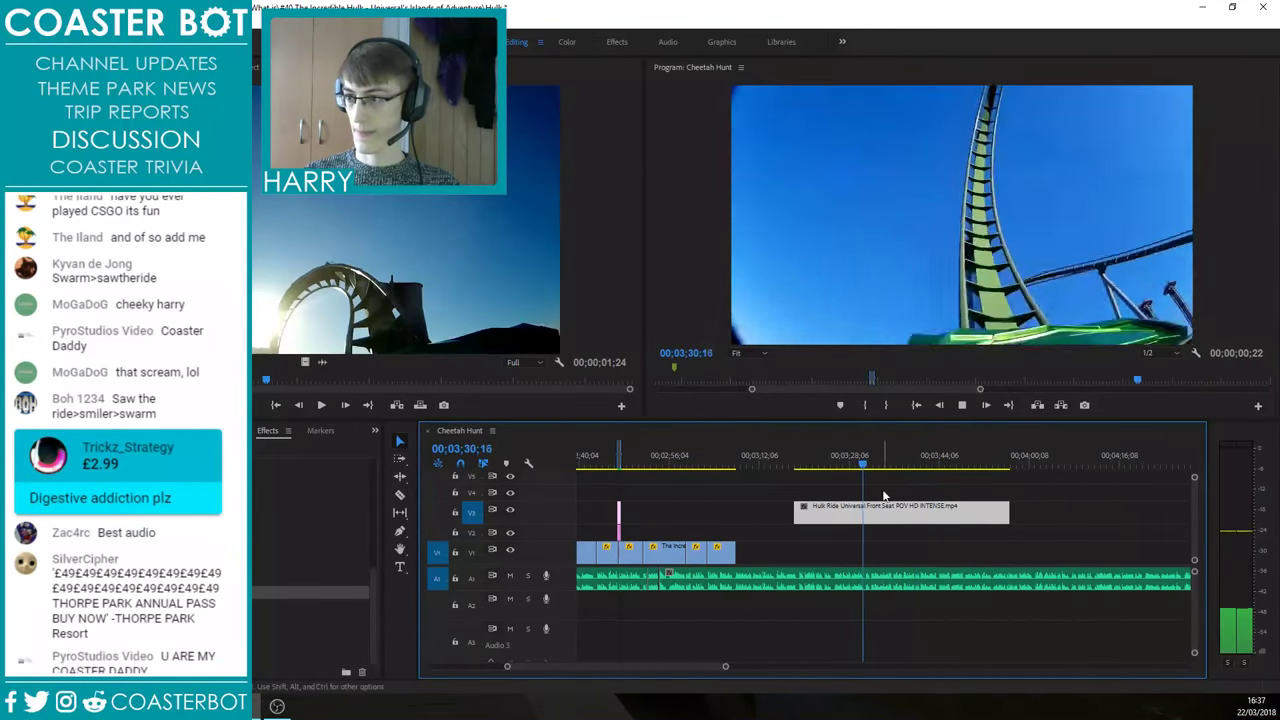
key(Delete)
Step: Play the last front-row clip on V1 from about 00;03;03
click(711, 468)
key(space)
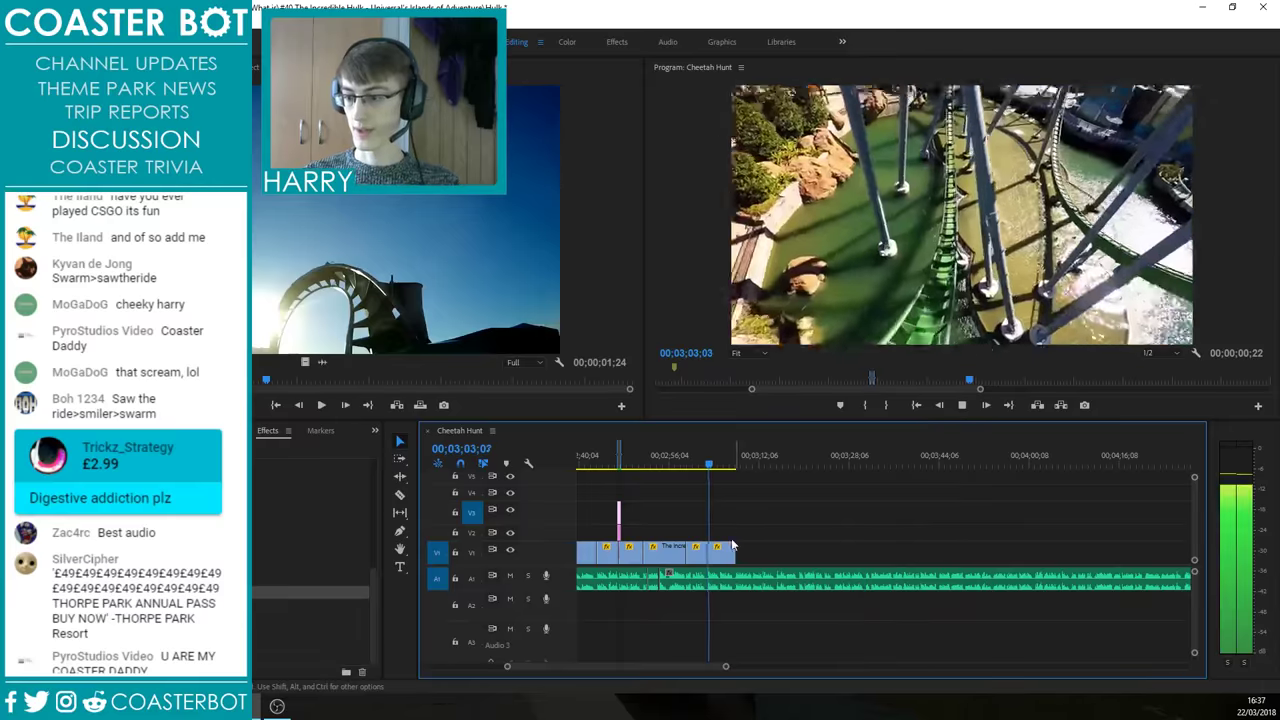
scroll(728, 549, up, 3)
key(ctrl+z)
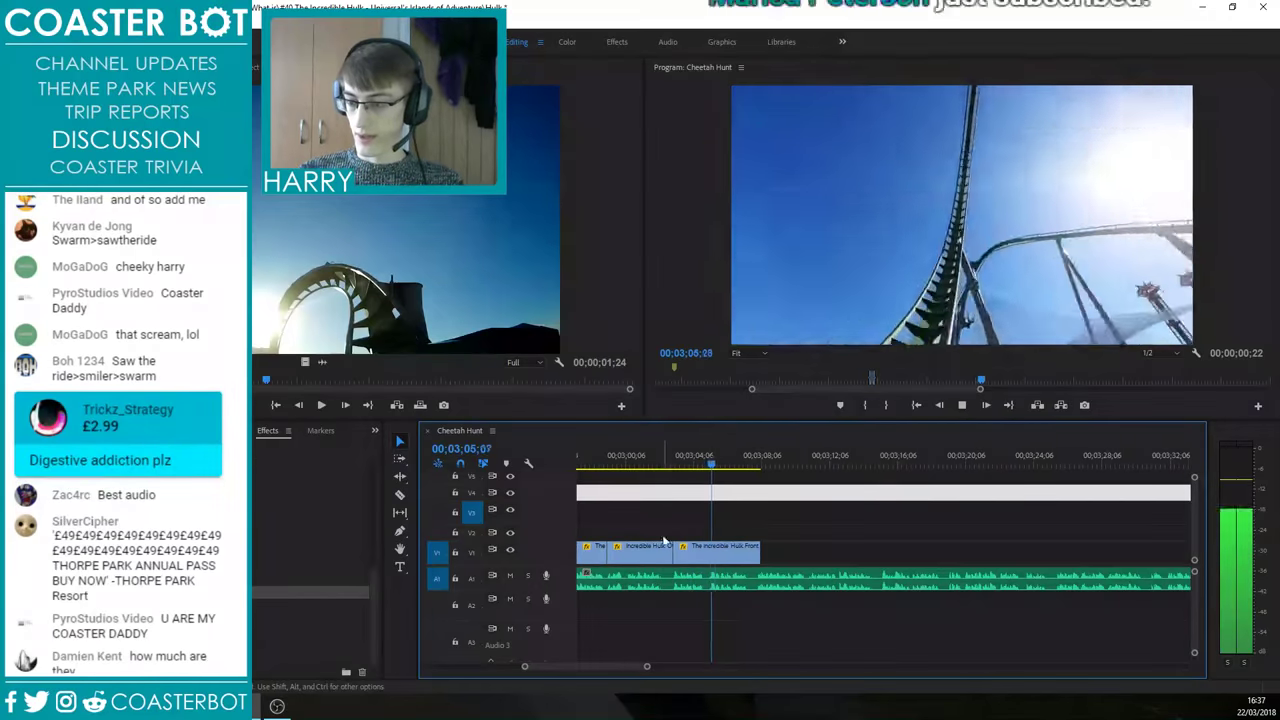
scroll(662, 457, up, 2)
Step: Cut about two seconds off the start of the last front-row clip, butt it against the off-ride clip and extend its end to about 00;03;08;24
click(728, 467)
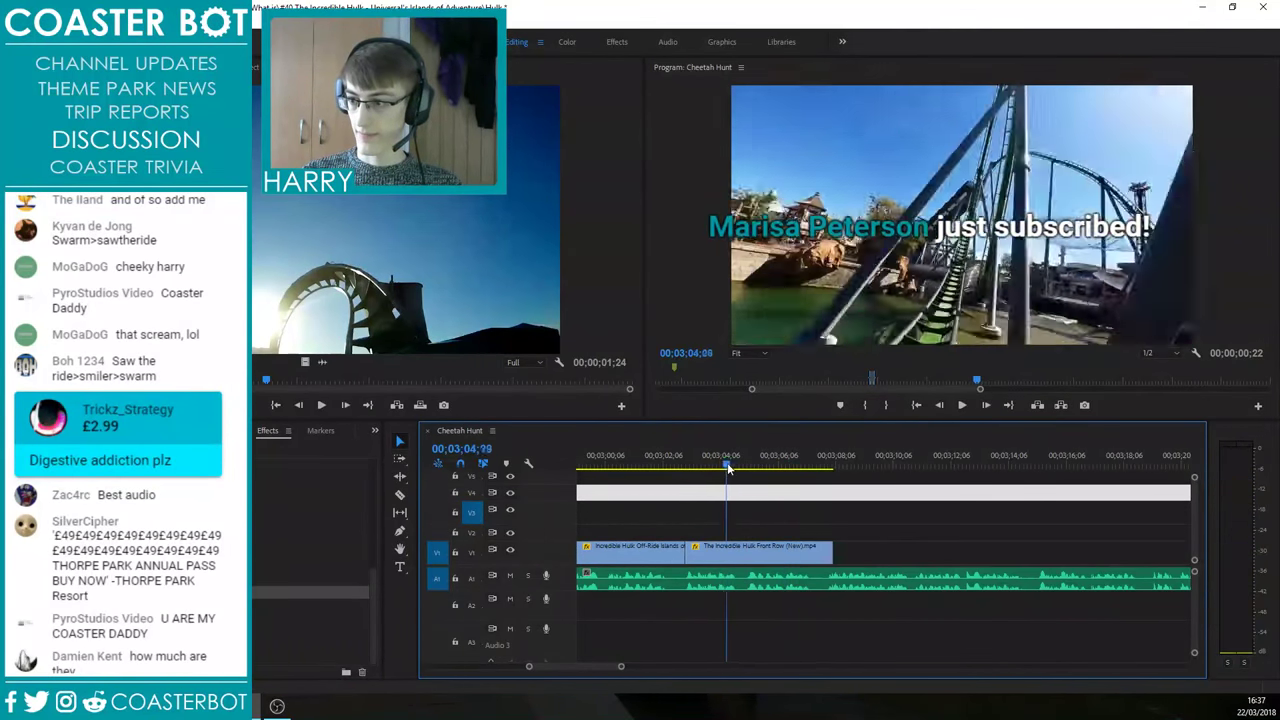
drag(747, 548, 705, 549)
click(652, 465)
click(698, 514)
key(space)
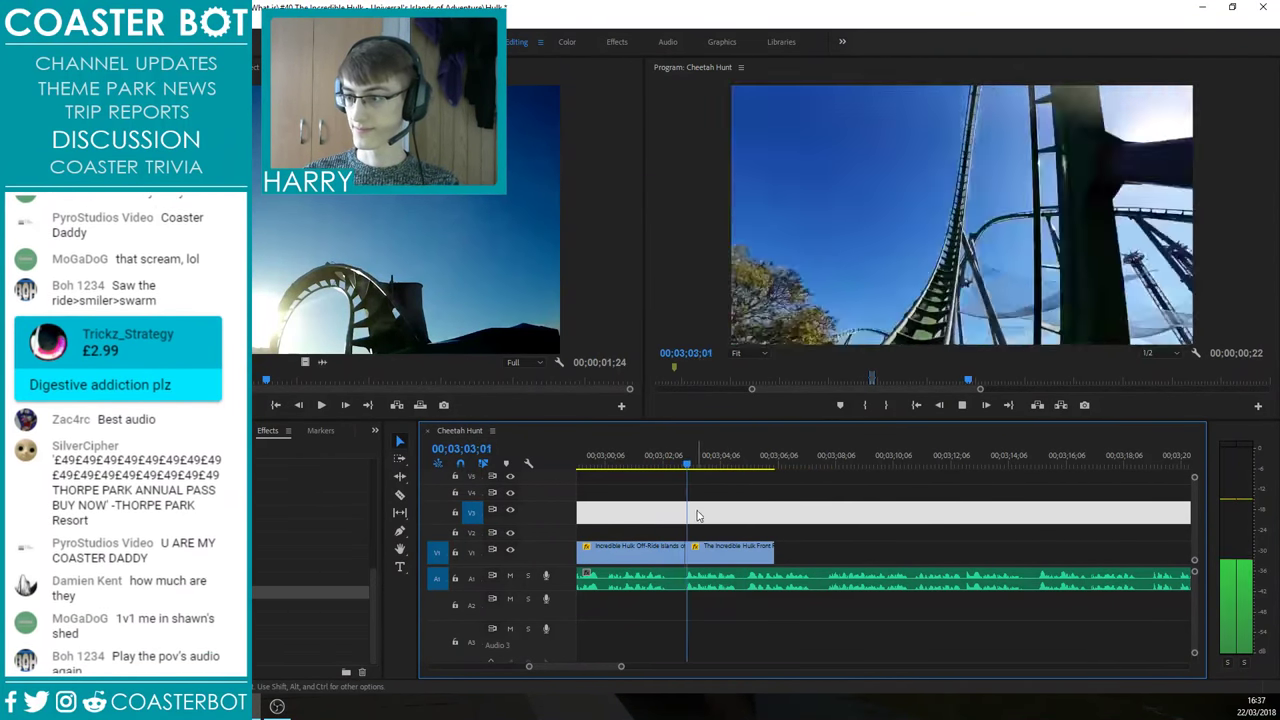
drag(783, 552, 858, 553)
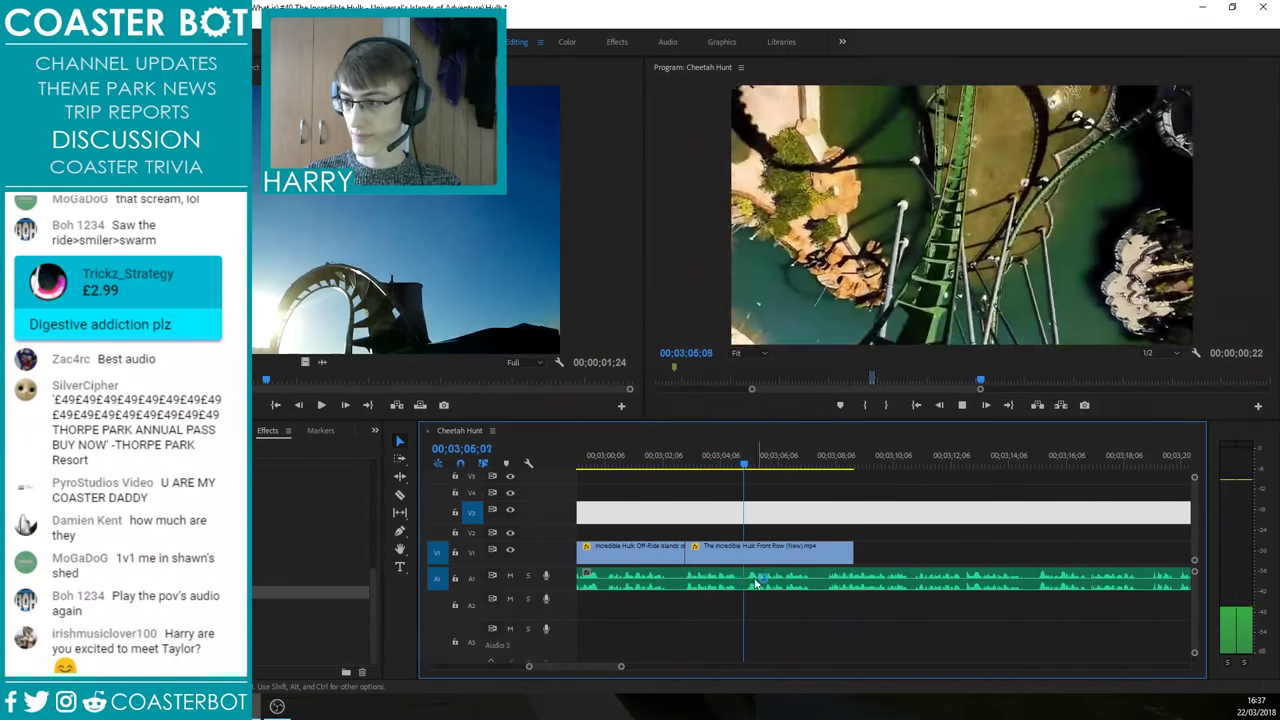
scroll(731, 575, up, 3)
click(877, 539)
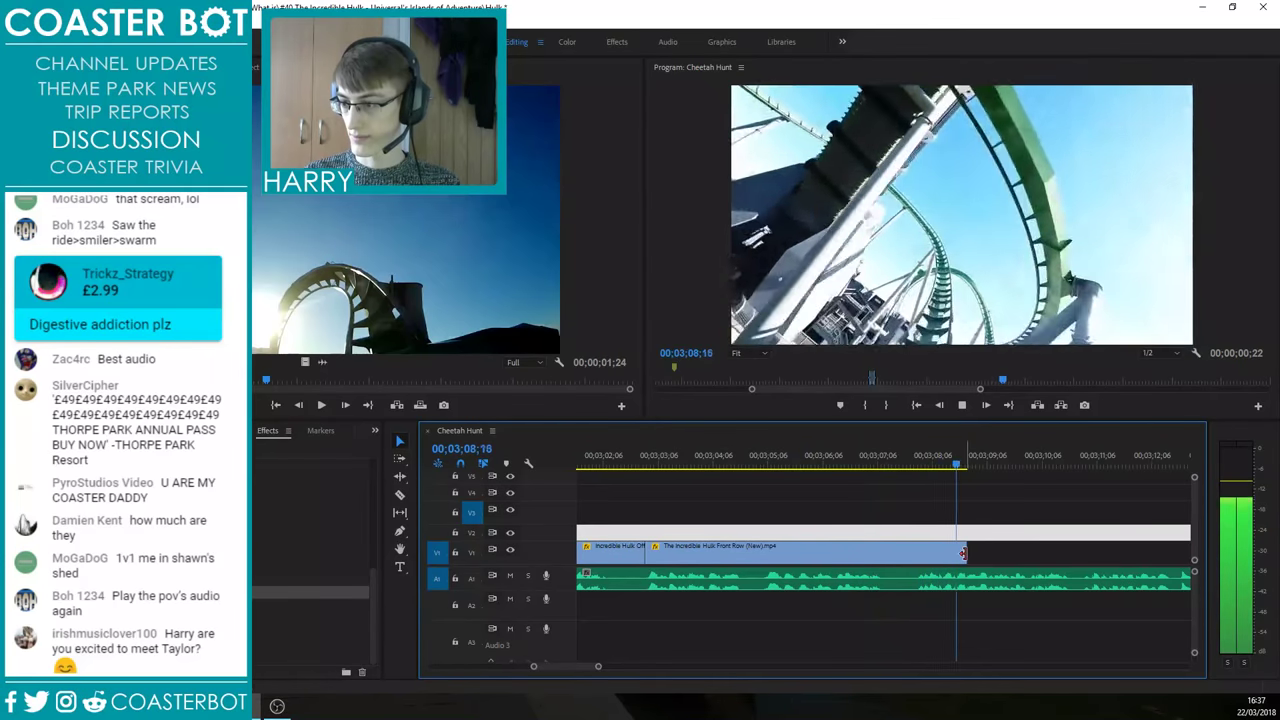
Step: Play across the cut from the off-ride clip to the last front-row clip, starting at about 00;03;02
scroll(937, 520, down, 3)
scroll(937, 520, up, 1)
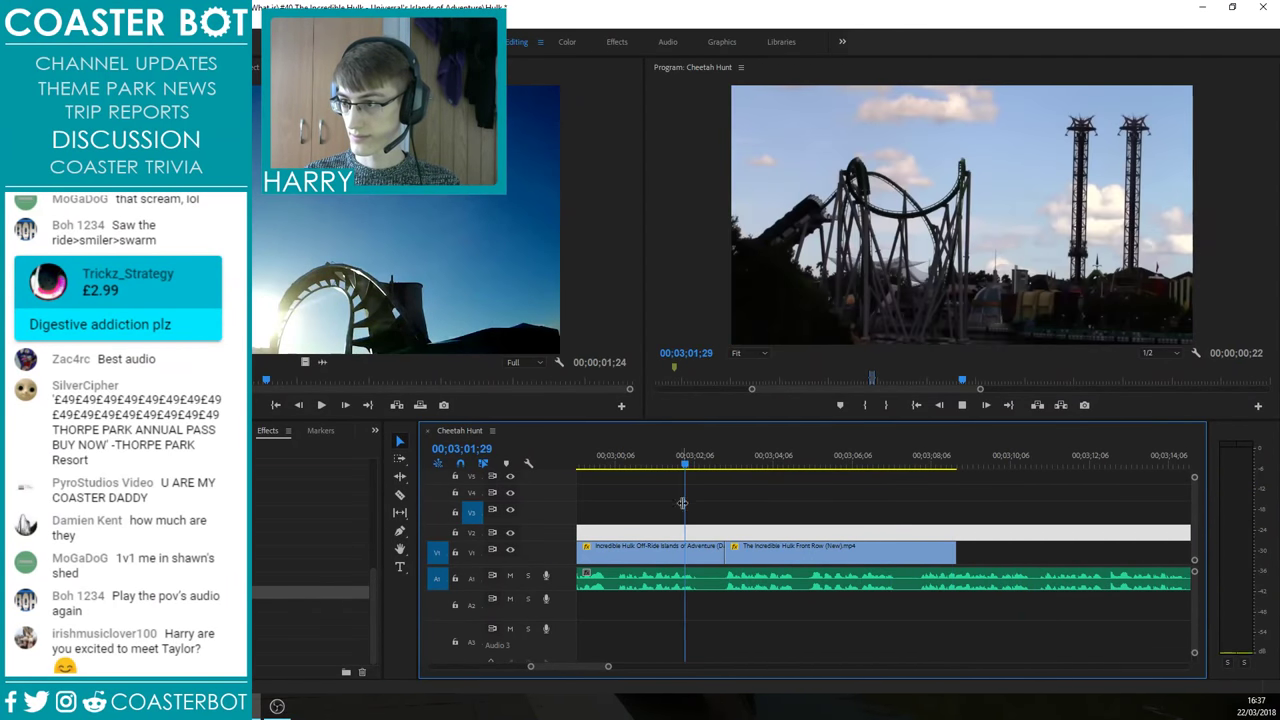
scroll(683, 503, up, 2)
click(688, 462)
key(Delete)
drag(797, 553, 839, 553)
key(ctrl+z)
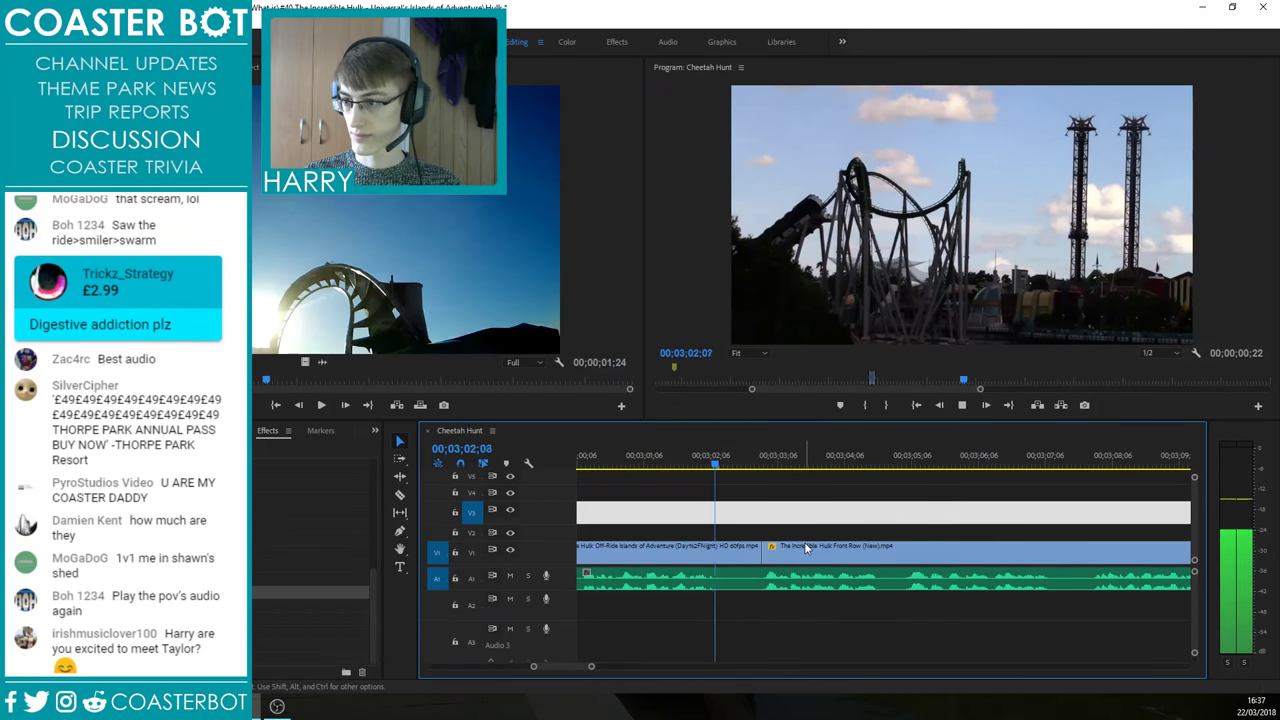
Step: Extend the end of the last front-row clip on V1 to about 00;03;11 while listening to the voice-over
scroll(718, 582, down, 4)
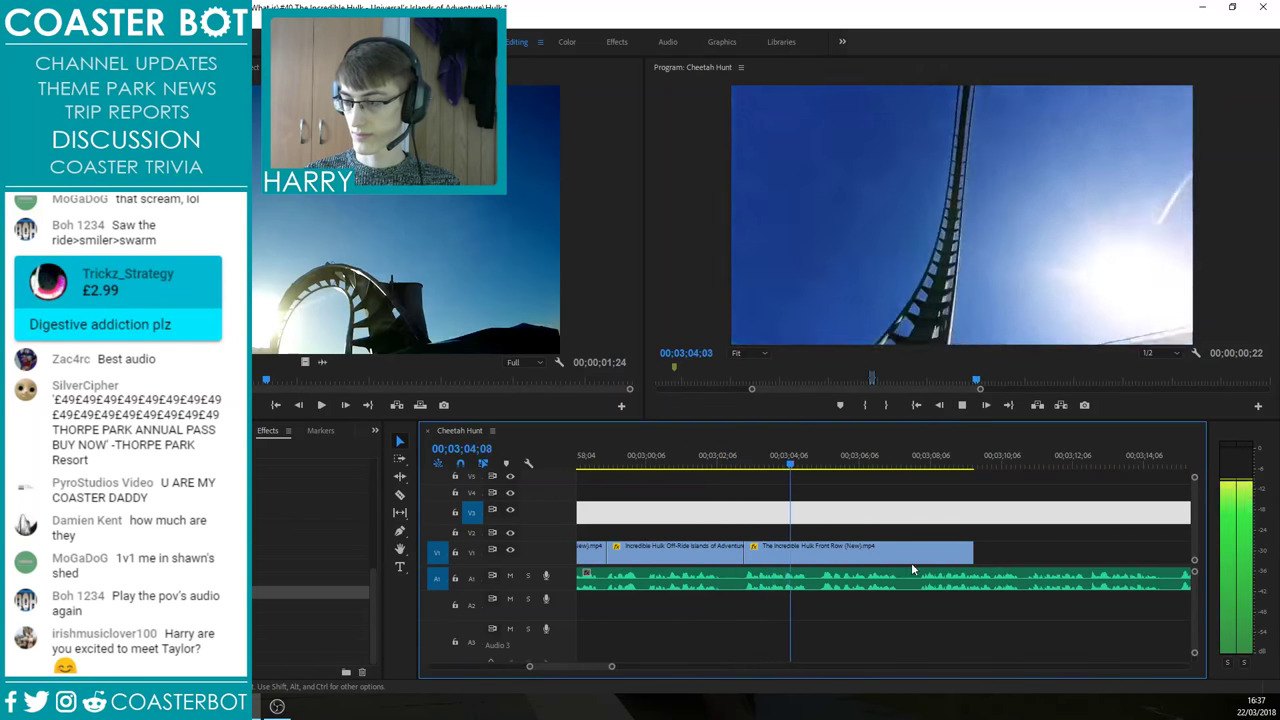
scroll(900, 560, up, 1)
scroll(993, 554, down, 1)
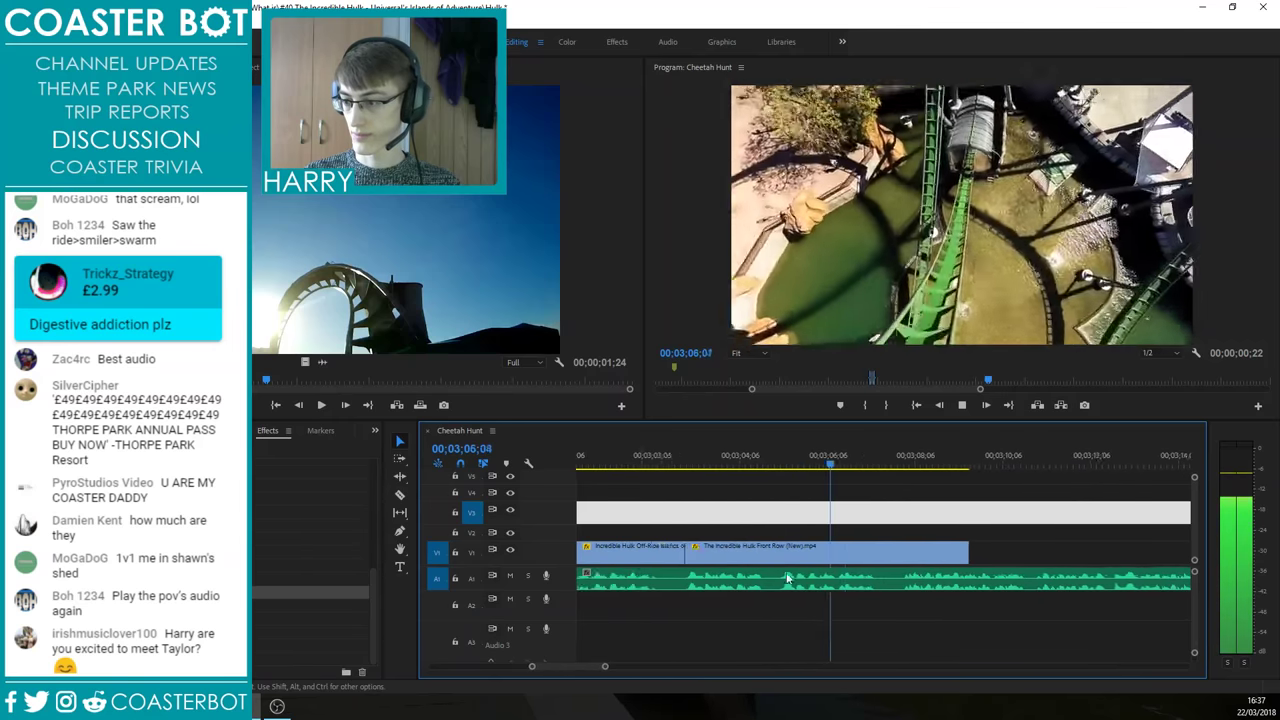
scroll(950, 546, down, 1)
drag(900, 551, 985, 549)
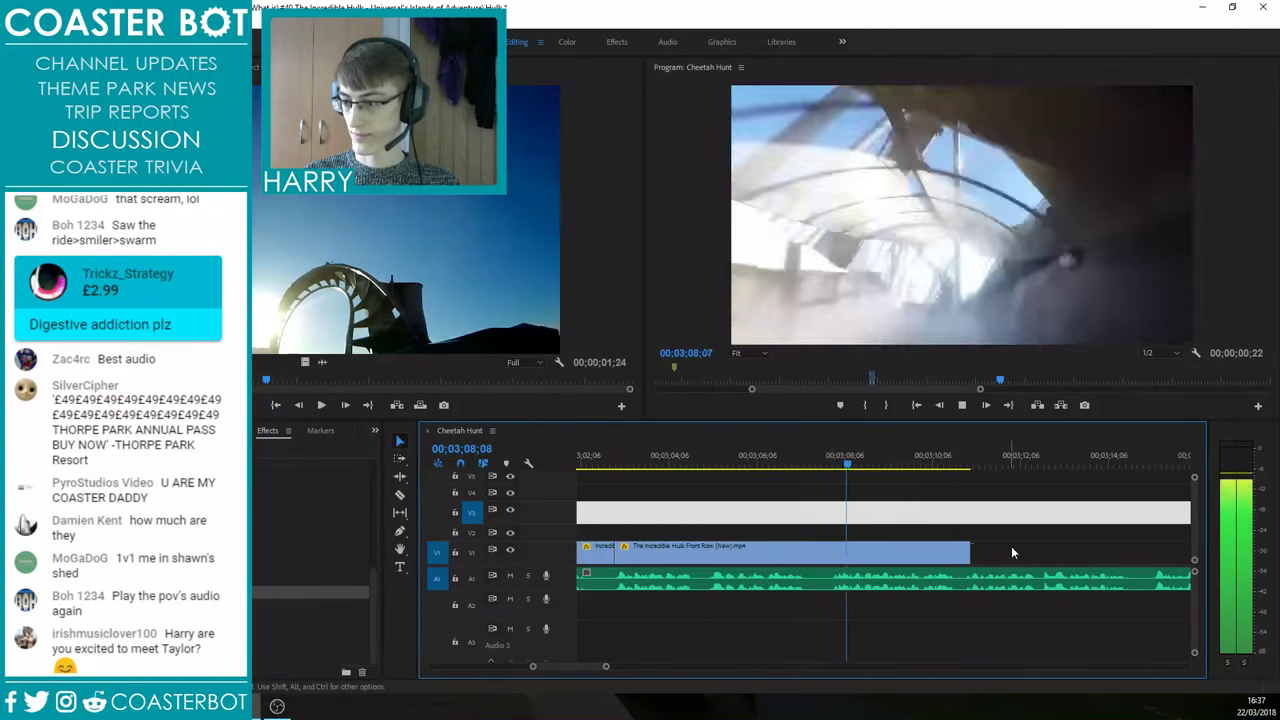
scroll(1030, 543, up, 1)
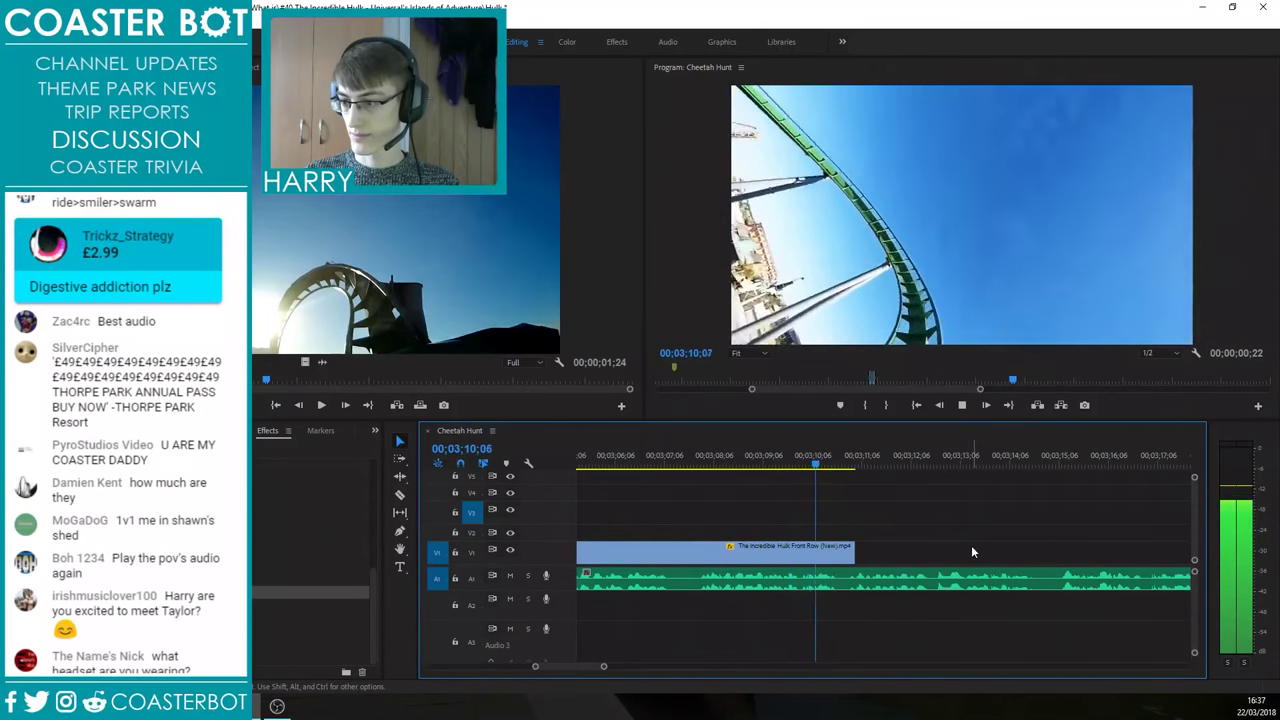
Step: Trim the end of the last front-row clip on V1 back to 00;03;10;28
scroll(936, 527, up, 1)
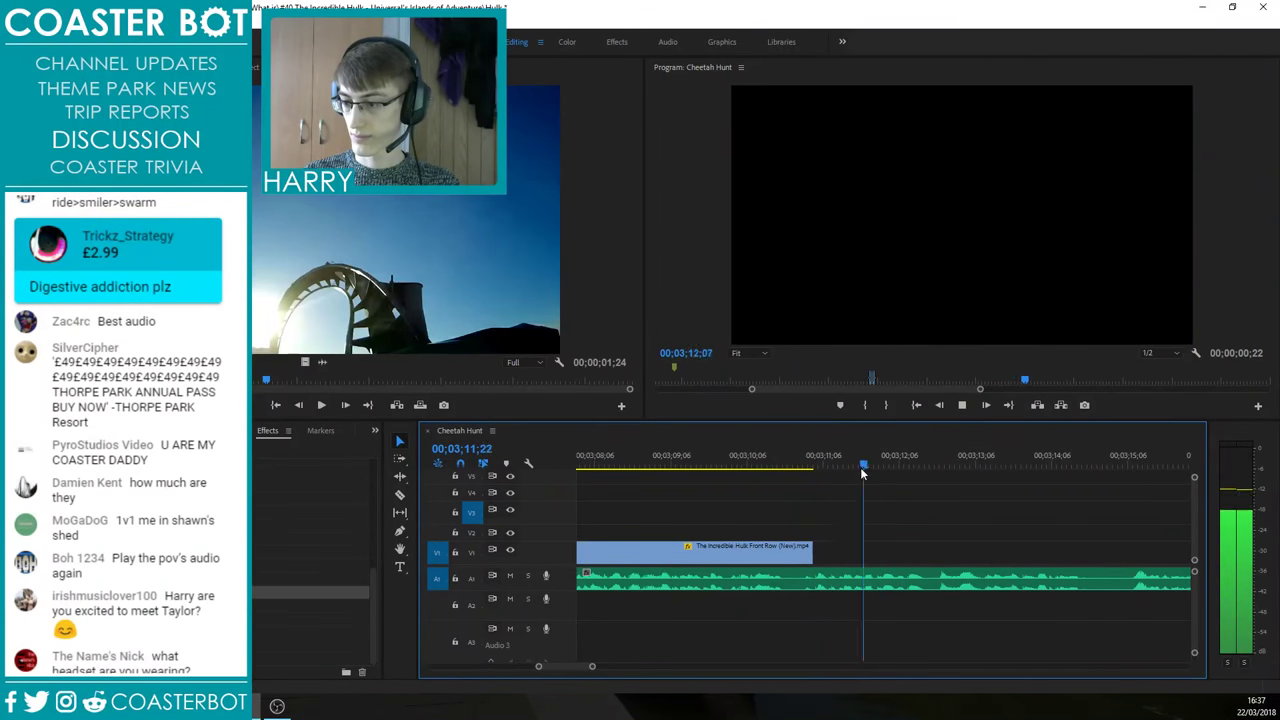
drag(860, 467, 801, 470)
drag(815, 553, 801, 553)
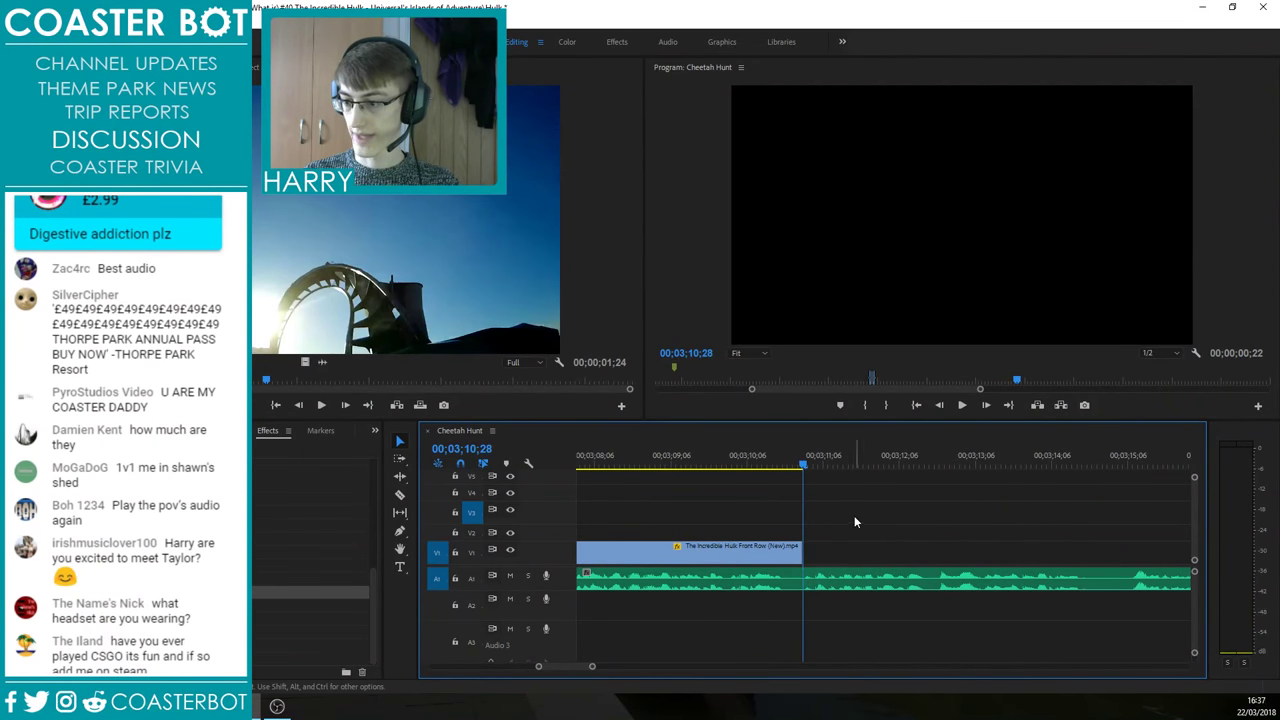
click(798, 448)
Step: Open the front-row clip in the source monitor, then scrub through the off-ride and other Incredible Hulk sources for the next shot
double_click(699, 548)
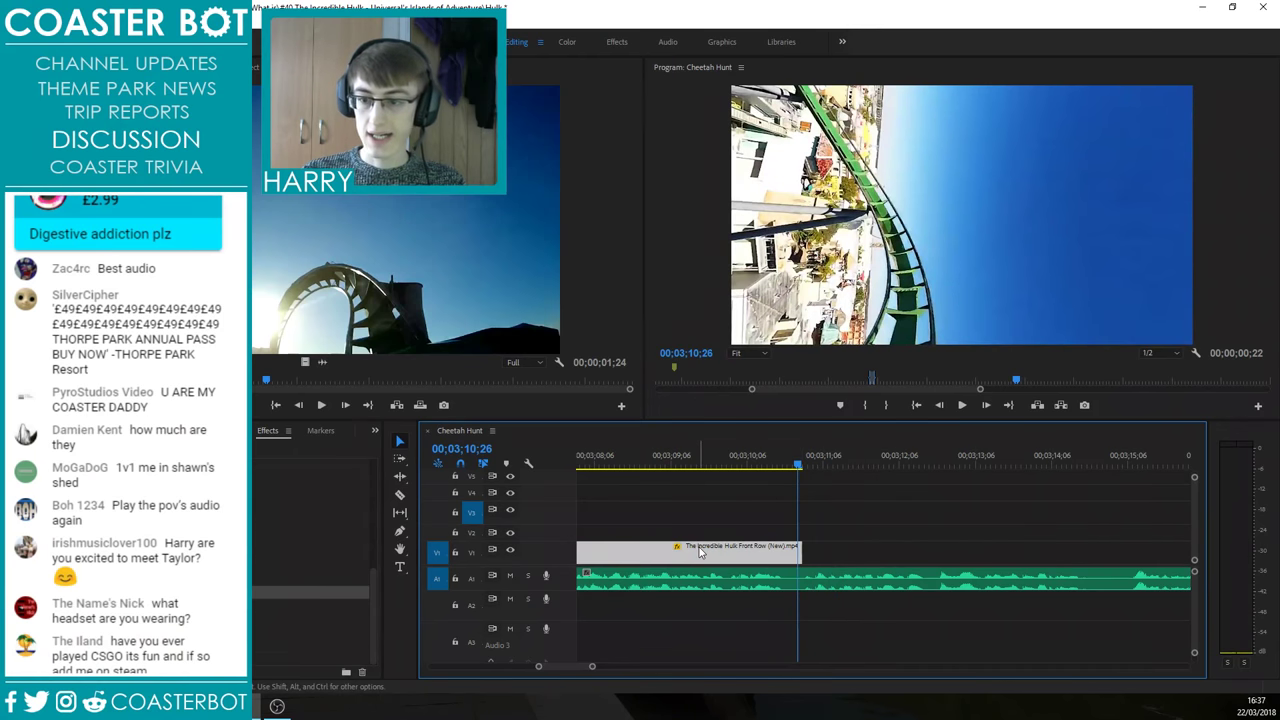
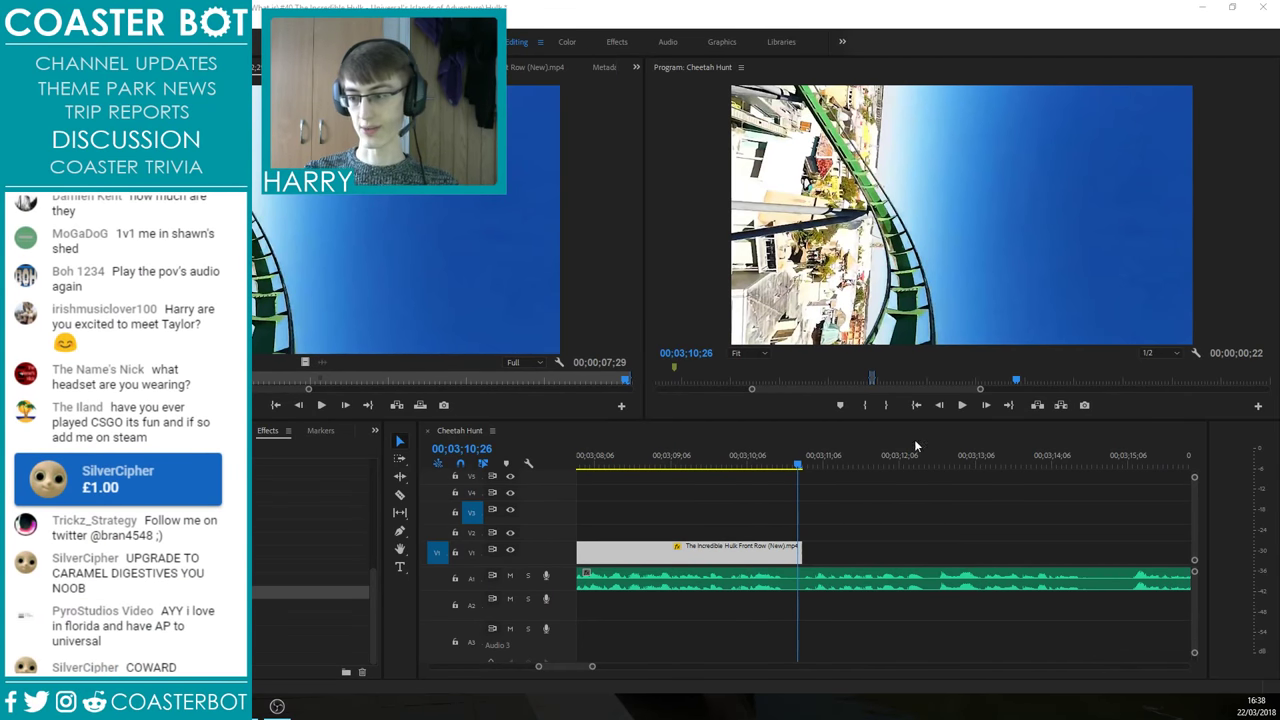
scroll(877, 566, down, 3)
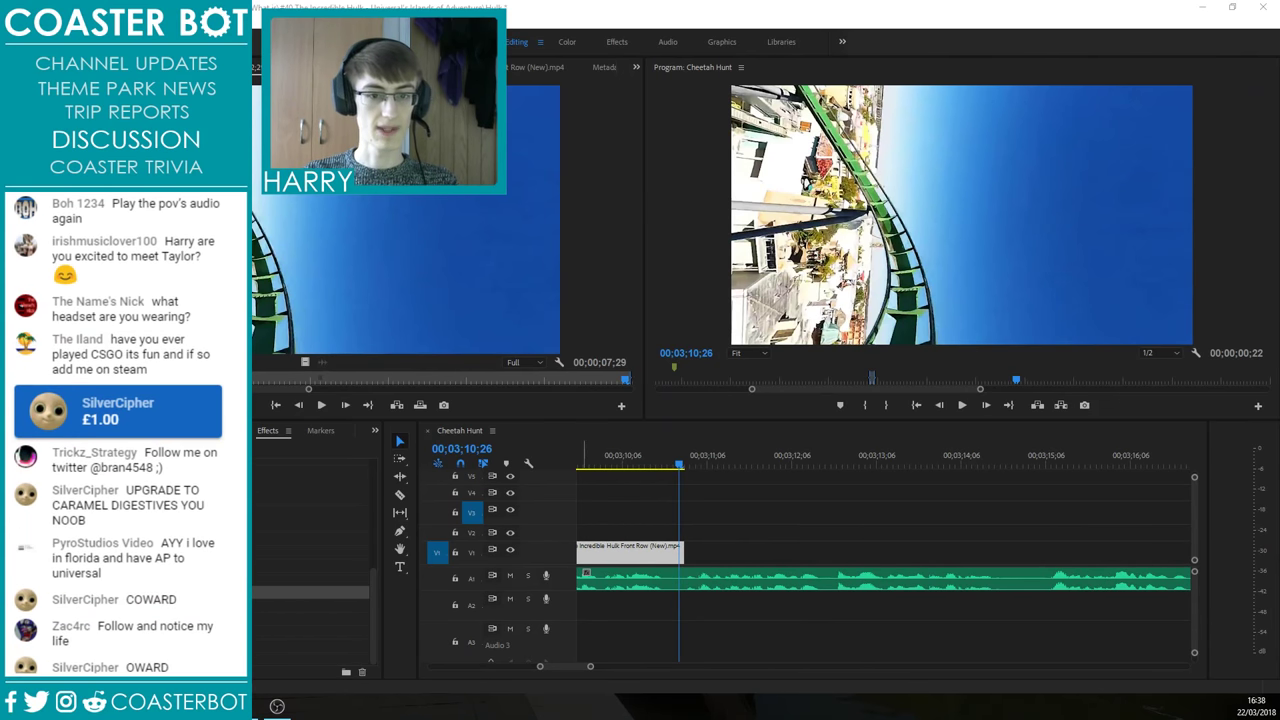
key(shift+2)
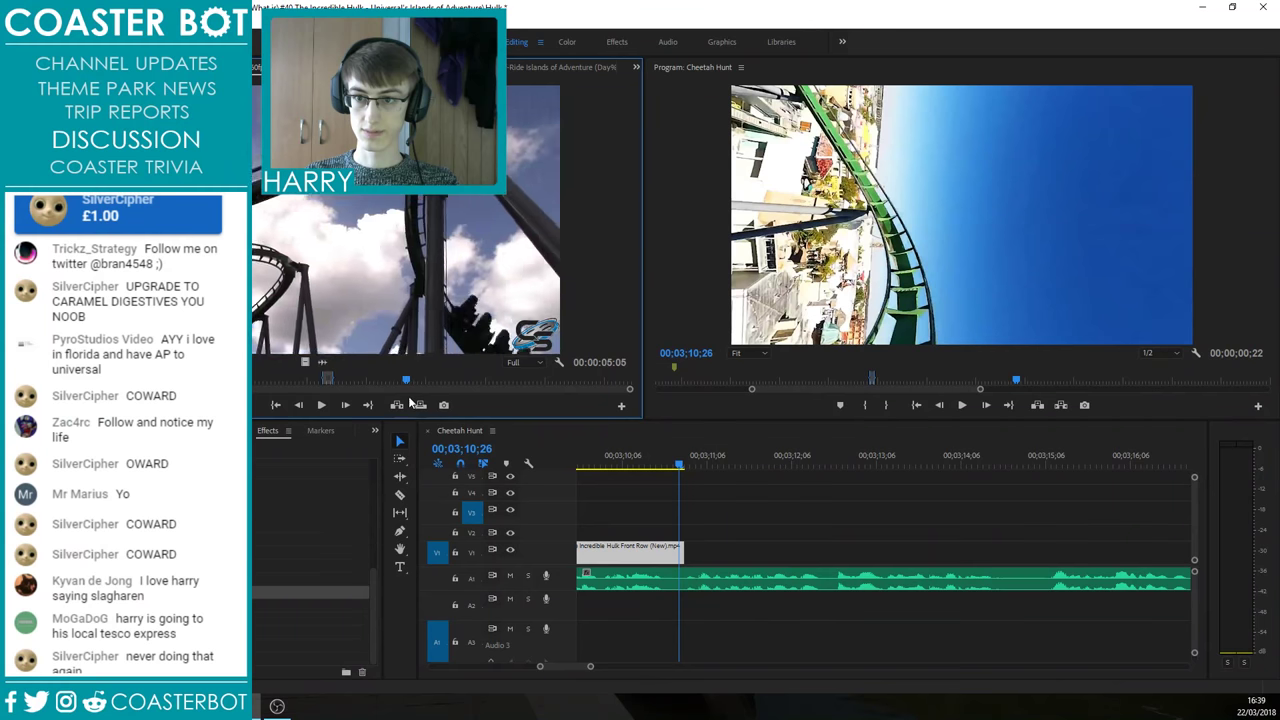
drag(464, 397, 537, 404)
drag(556, 401, 630, 394)
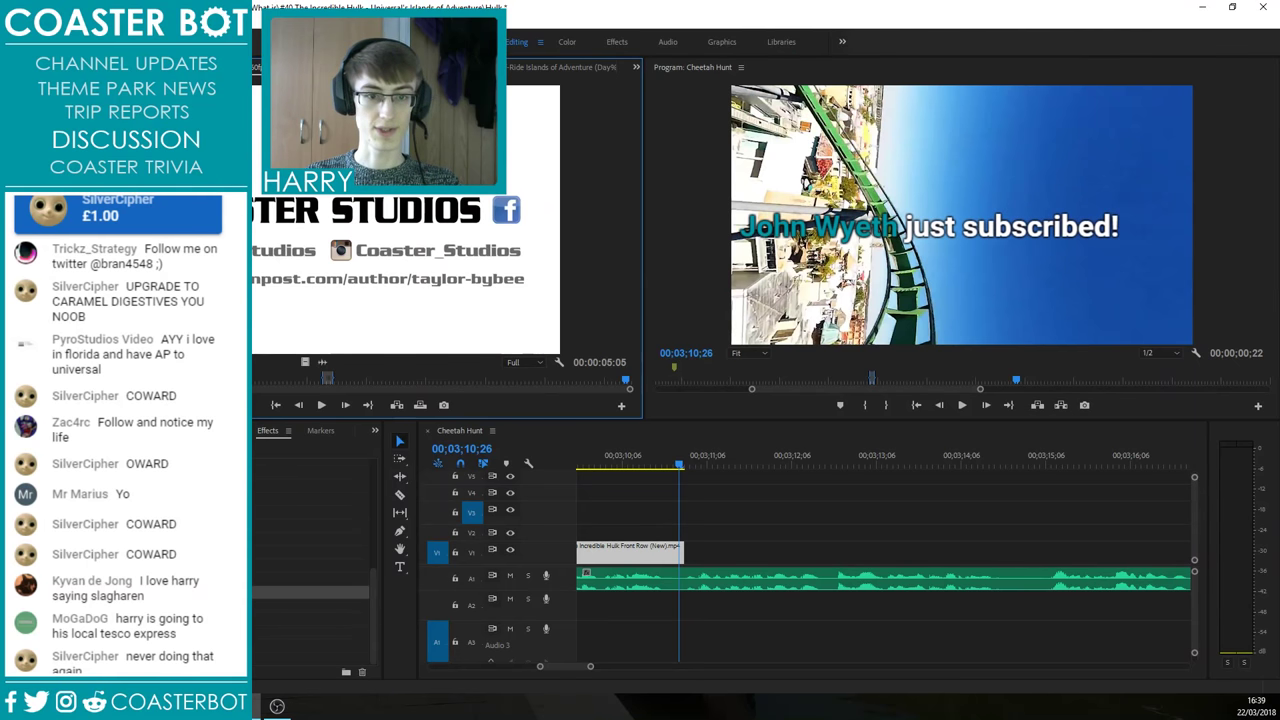
click(367, 380)
drag(230, 390, 501, 377)
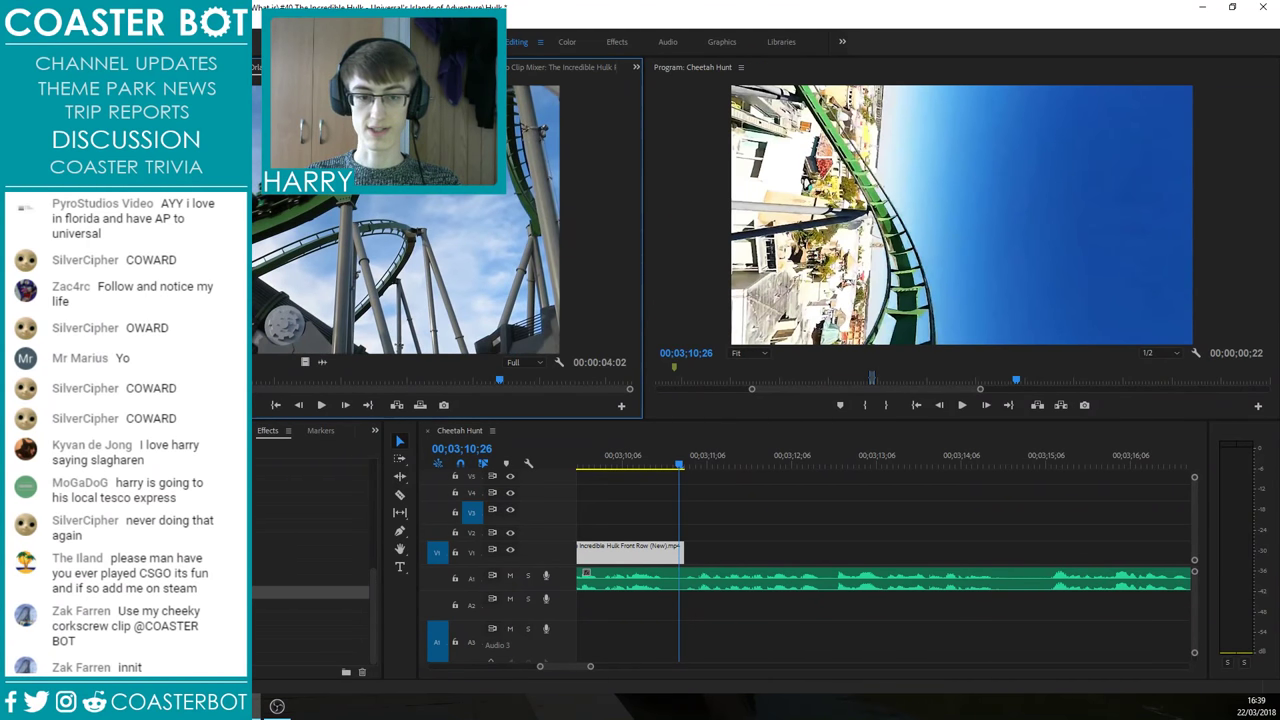
Step: Mark a section of about 2.7 seconds in the off-ride source and place its video on V1 directly behind the front-row clip
drag(292, 381, 208, 384)
key(i)
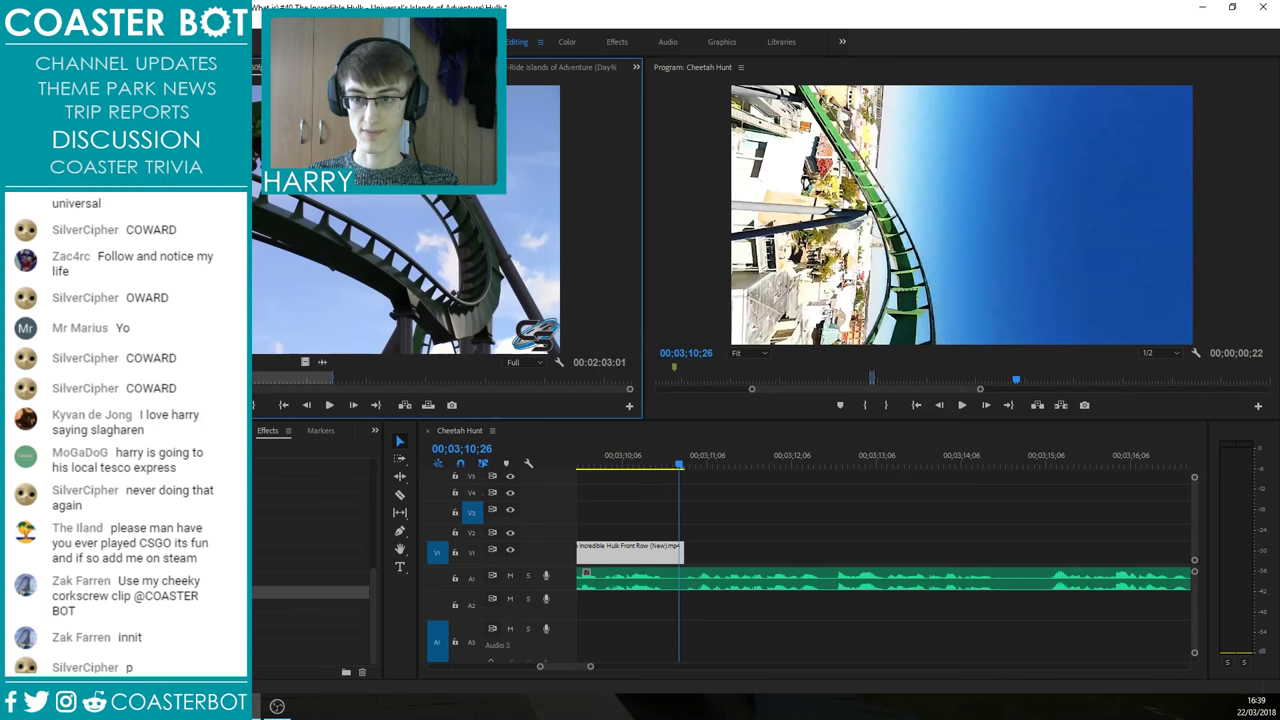
key(o)
drag(305, 362, 701, 505)
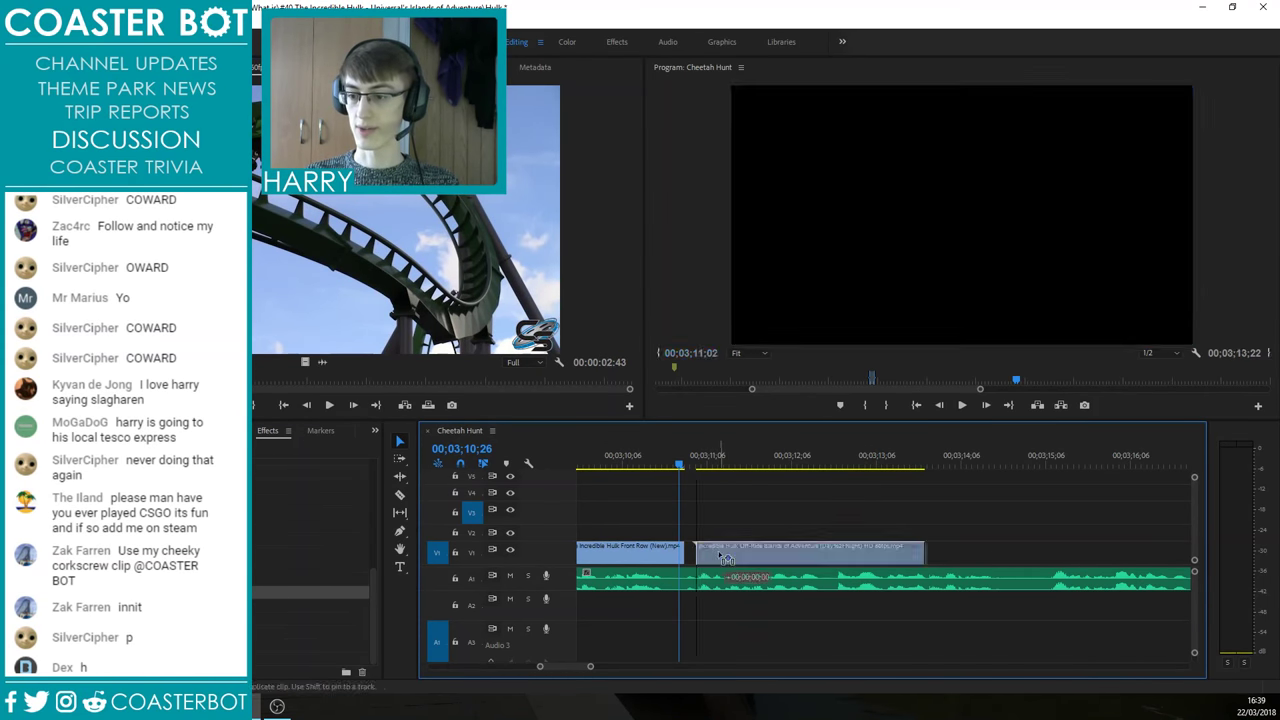
drag(720, 556, 708, 556)
Step: Play the new off-ride clip and extend its end on V1 to about 00;03;15;18
click(748, 521)
key(space)
scroll(963, 508, up, 1)
drag(882, 556, 1086, 558)
Step: Replay the extended off-ride clip against the voice-over and return the playhead to 00;03;11;25
click(1012, 533)
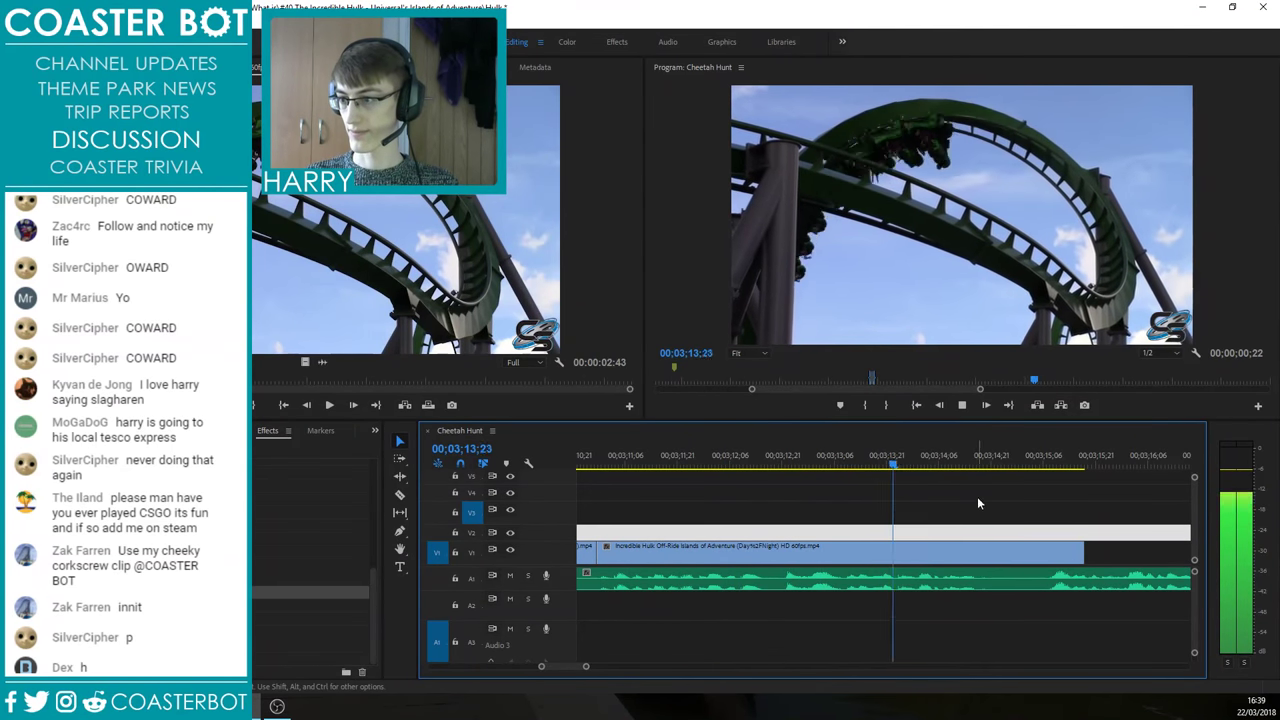
drag(1020, 466, 750, 467)
key(space)
scroll(979, 545, down, 2)
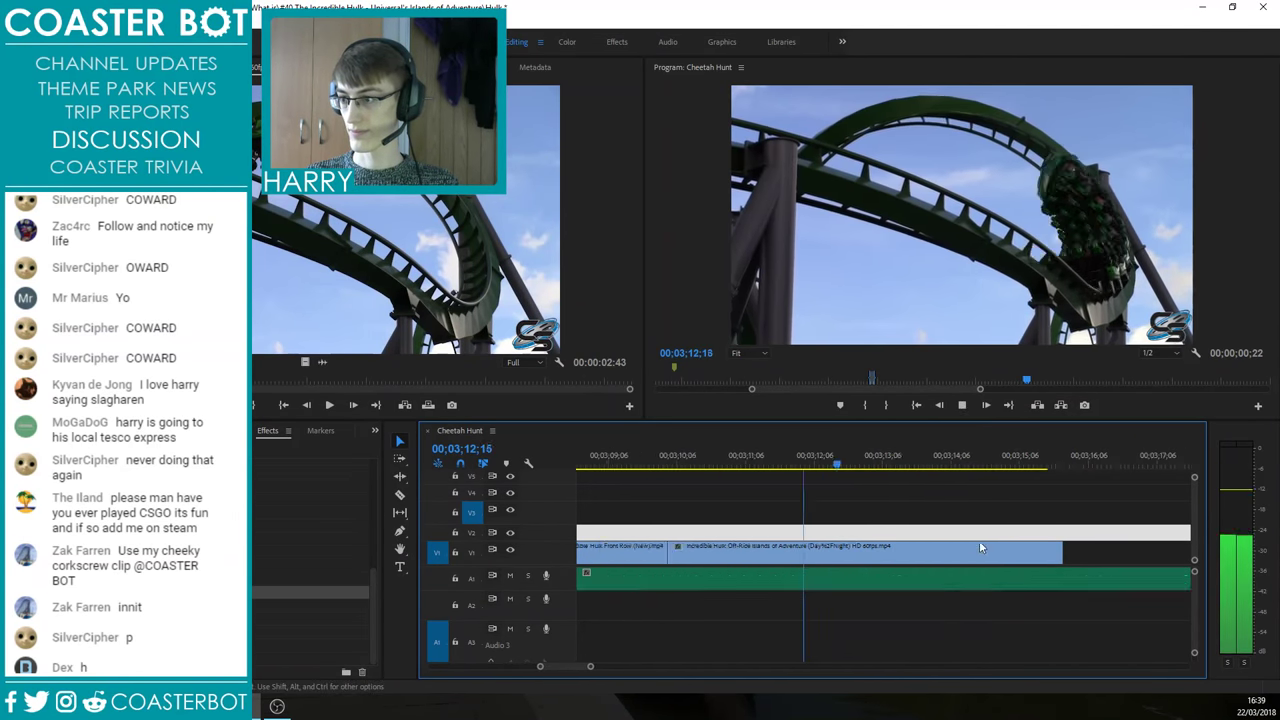
drag(851, 462, 789, 490)
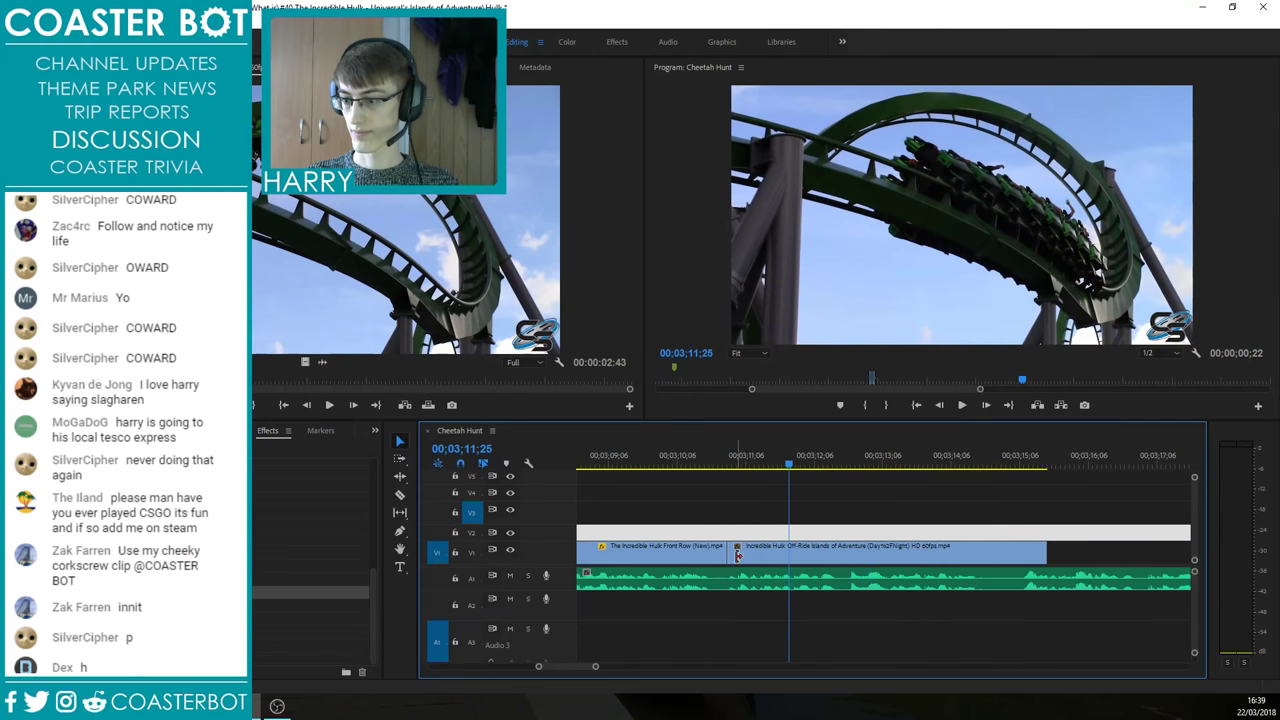
Step: Trim about 0.9 seconds from the off-ride clip's start, close the gap behind the front-row clip, and play the cut
drag(738, 556, 800, 556)
drag(880, 554, 818, 552)
click(678, 465)
click(735, 513)
key(space)
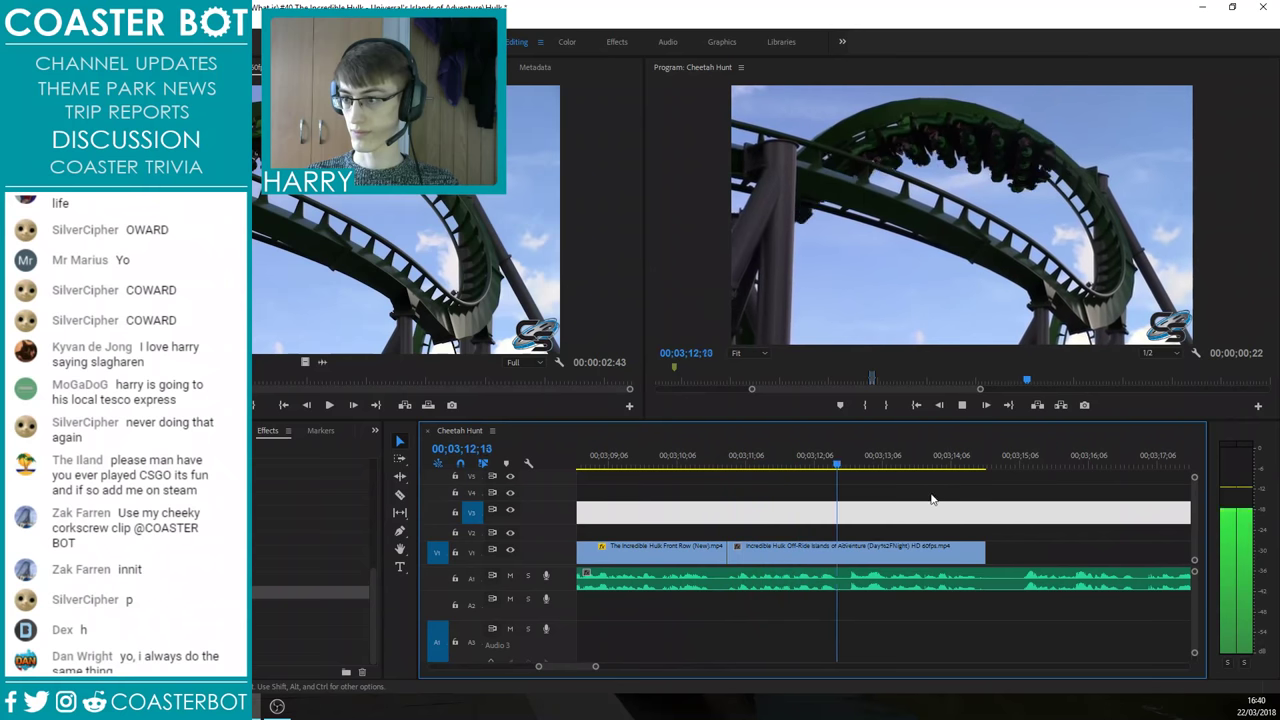
key(space)
click(945, 533)
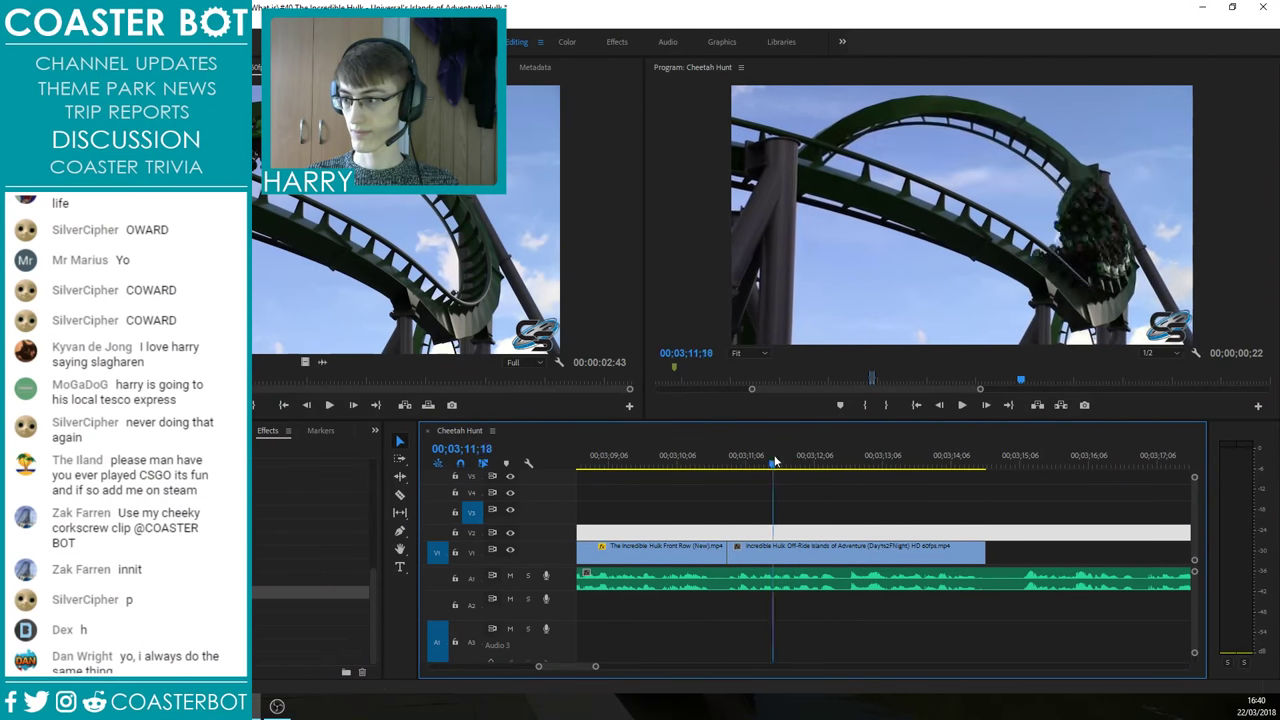
Step: Trim another 0.6 seconds or so from the off-ride clip's start and move it back against the front-row clip
drag(775, 462, 752, 486)
drag(737, 558, 781, 558)
drag(811, 558, 768, 557)
key(ctrl+z)
Step: Replay the off-ride clip with the voice-over and trim its end to 00;03;12;21
click(686, 461)
key(space)
click(752, 512)
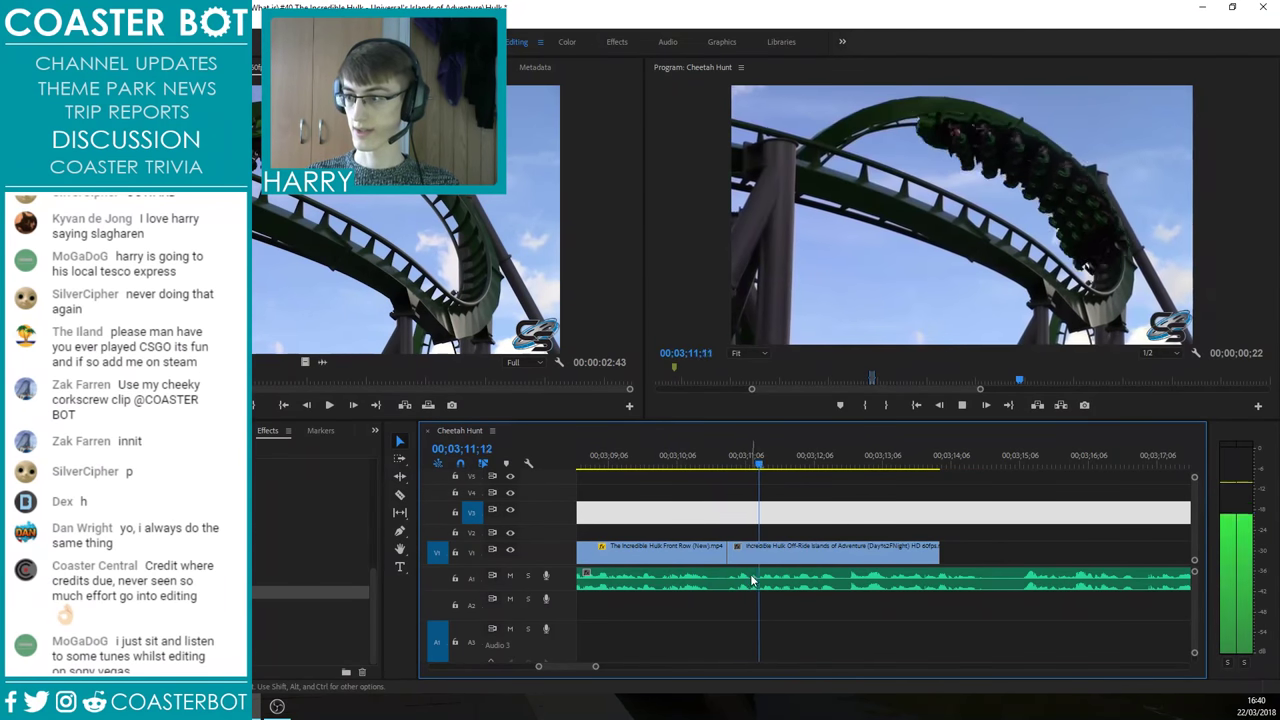
drag(876, 521, 882, 534)
key(space)
drag(842, 468, 848, 468)
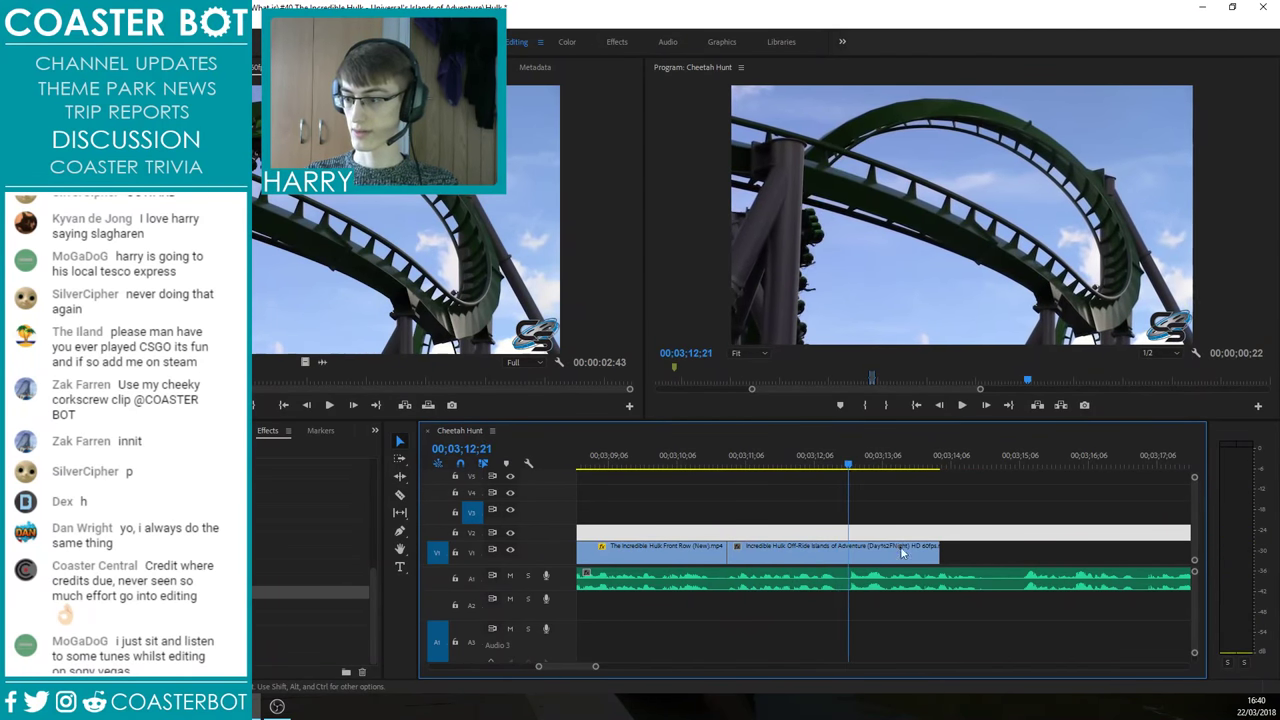
drag(937, 556, 848, 555)
Step: Paste a copy of the front-row clip, trim its start, and place it on V1 directly behind the off-ride clip
click(680, 557)
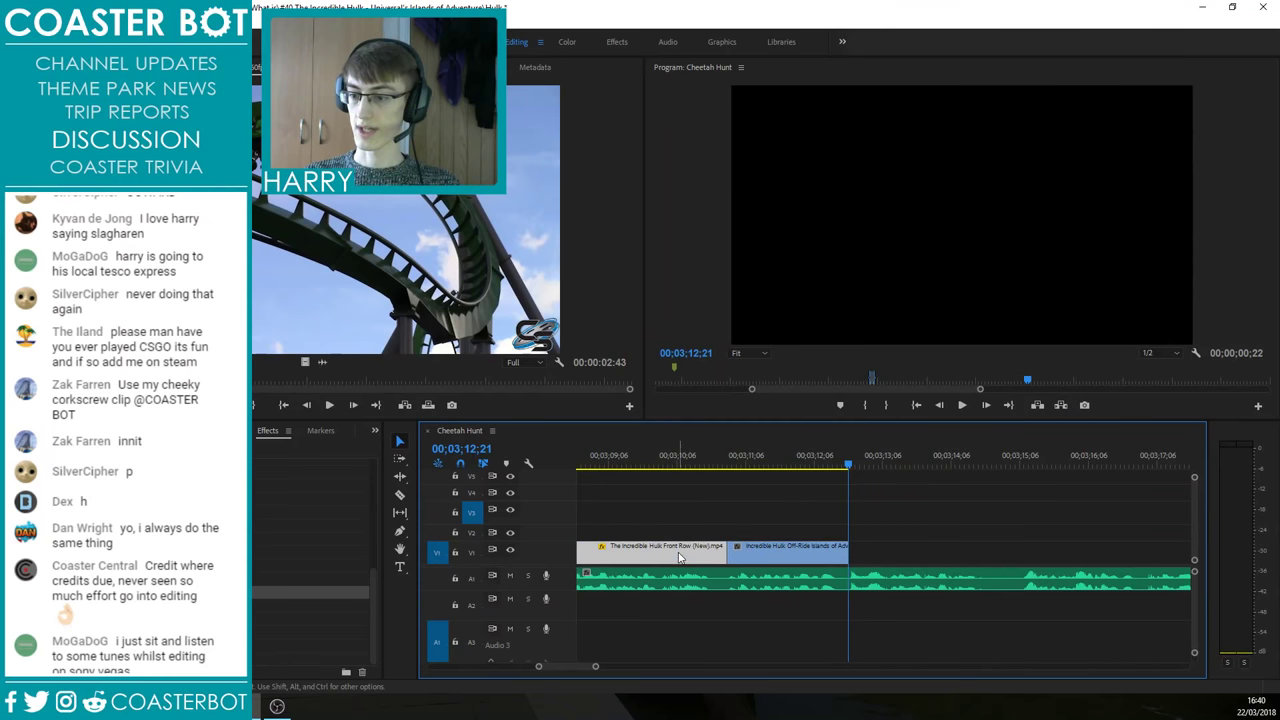
click(866, 481)
key(ctrl+v)
scroll(671, 517, down, 2)
drag(902, 513, 1006, 516)
scroll(1108, 543, down, 2)
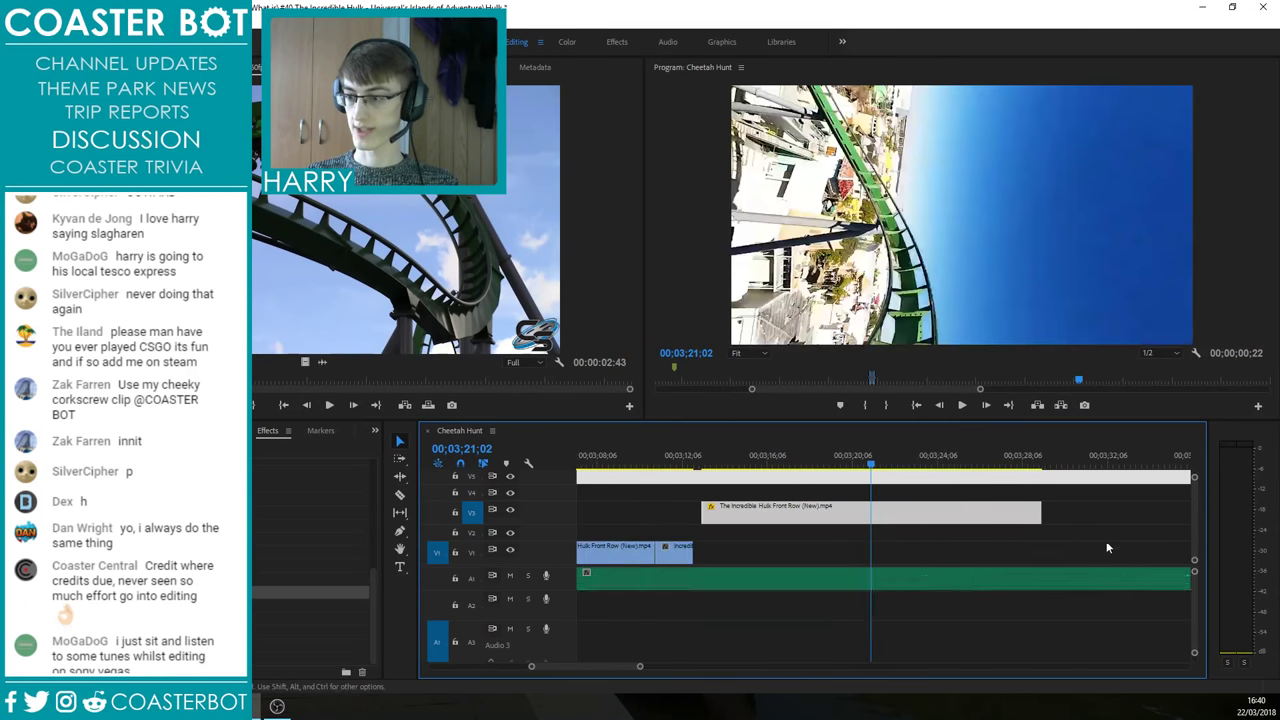
drag(705, 513, 887, 517)
drag(906, 525, 730, 552)
Step: Trim the copied front-row clip's start to 00;03;20;13, close the gap on V1, and play across the cut
drag(708, 465, 857, 474)
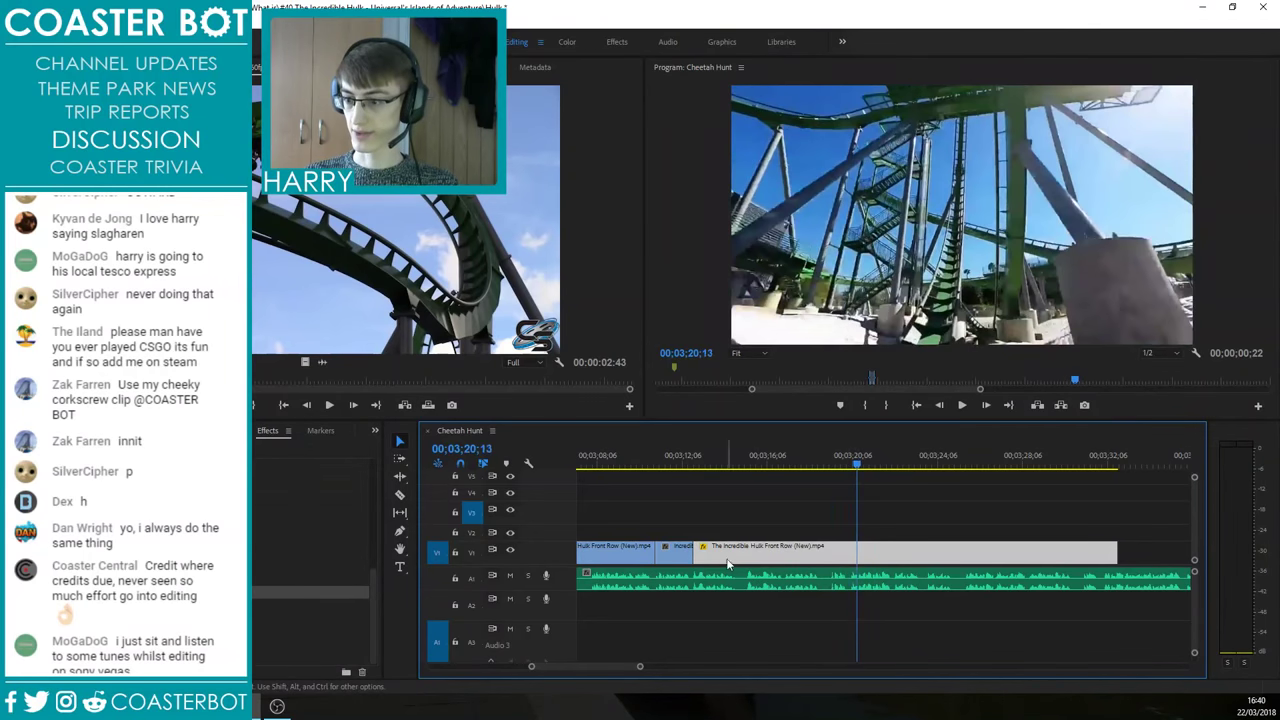
mouse_move(730, 565)
mouse_down()
mouse_move(744, 563)
mouse_move(725, 563)
mouse_up()
click(698, 512)
click(676, 463)
key(space)
click(718, 493)
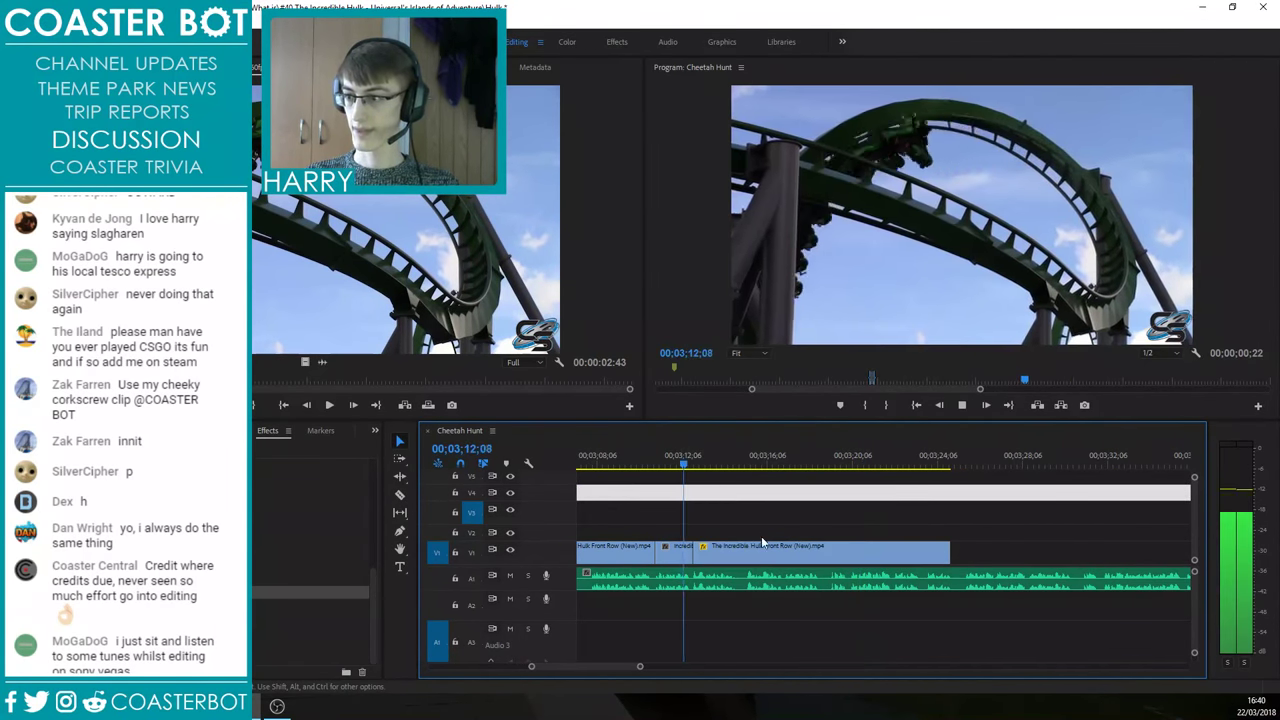
scroll(790, 529, up, 2)
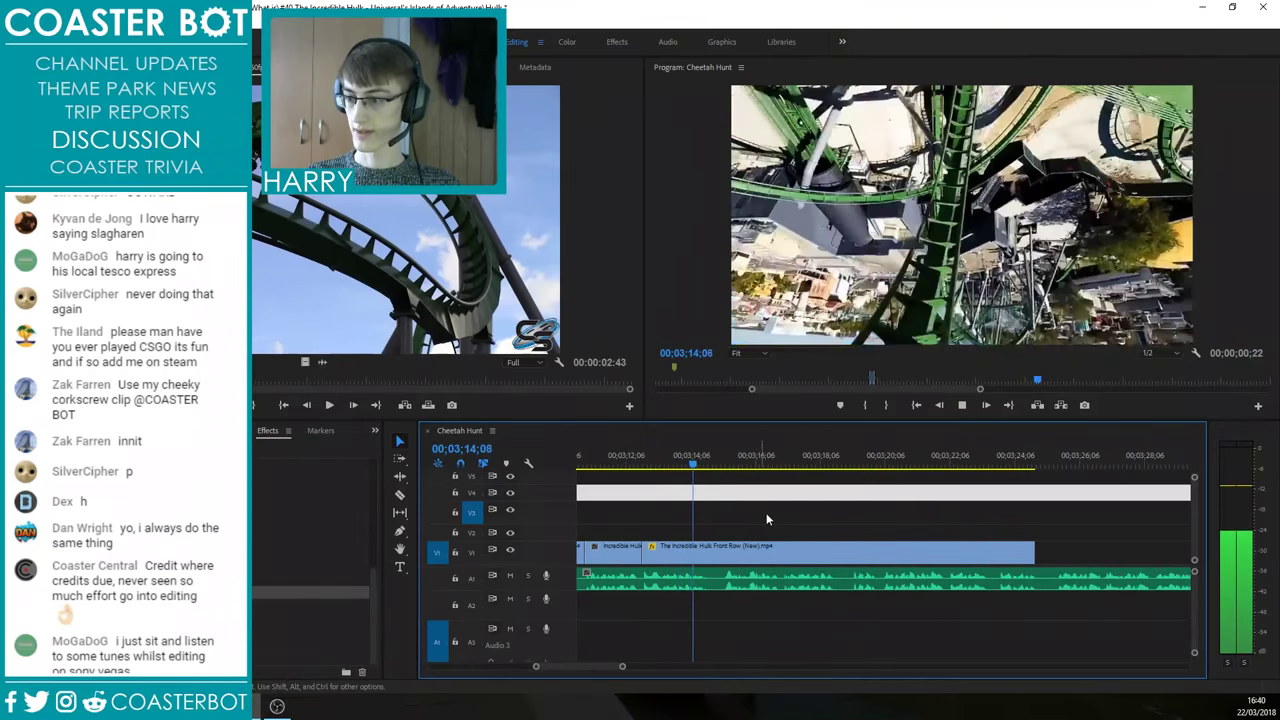
scroll(768, 519, down, 3)
scroll(694, 533, up, 2)
scroll(770, 522, up, 1)
click(797, 465)
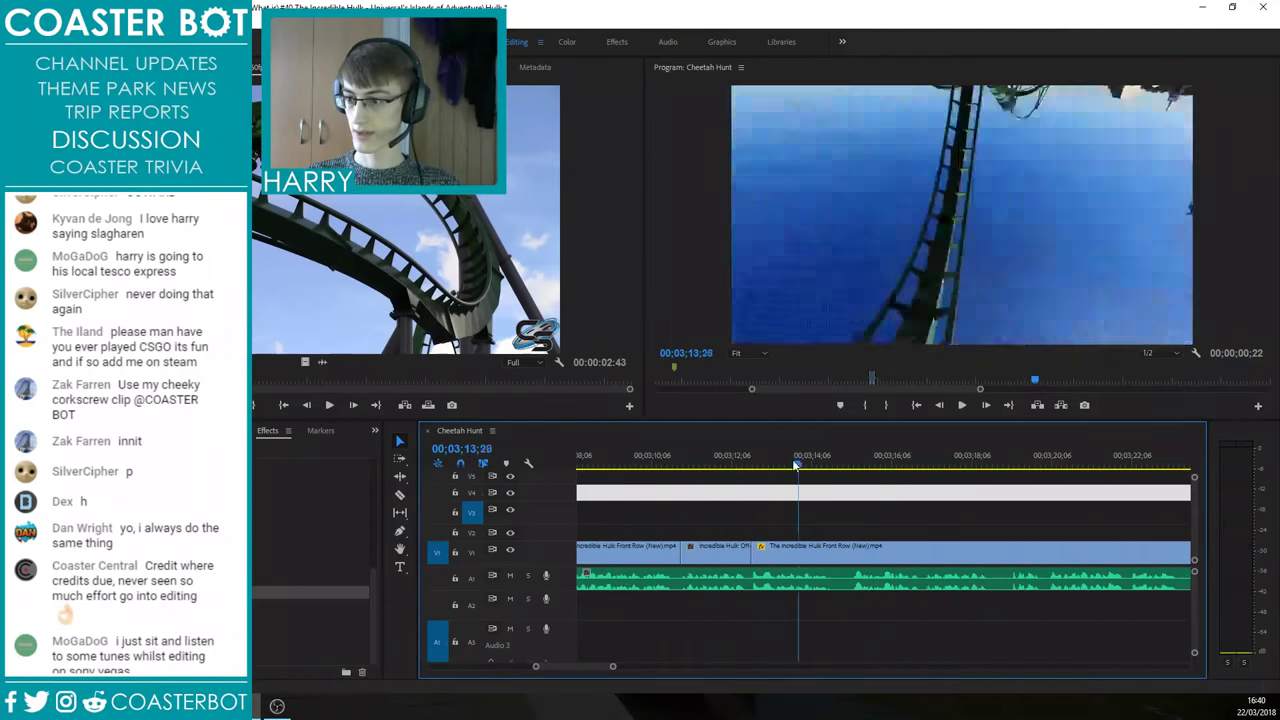
Step: Trim a few more frames from the second front-row clip's start, close the gap, and replay from 00;03;11;04
drag(796, 465, 747, 465)
click(763, 549)
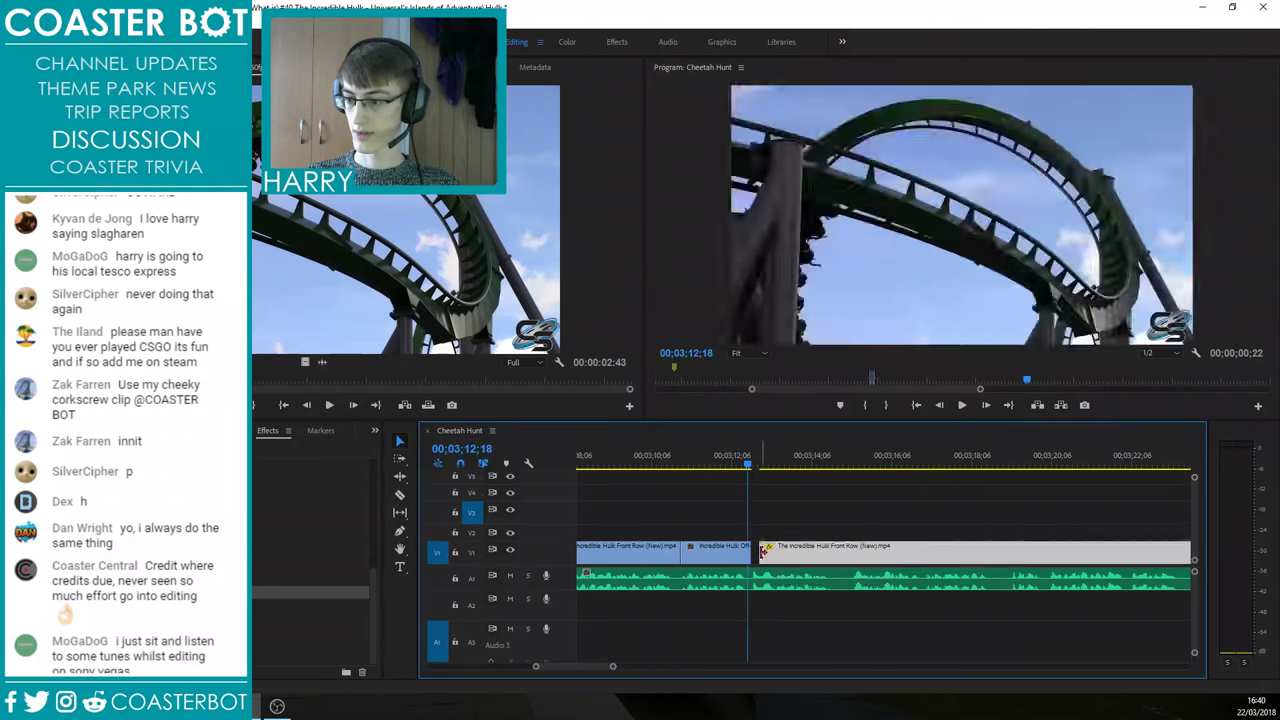
drag(763, 549, 756, 553)
click(689, 466)
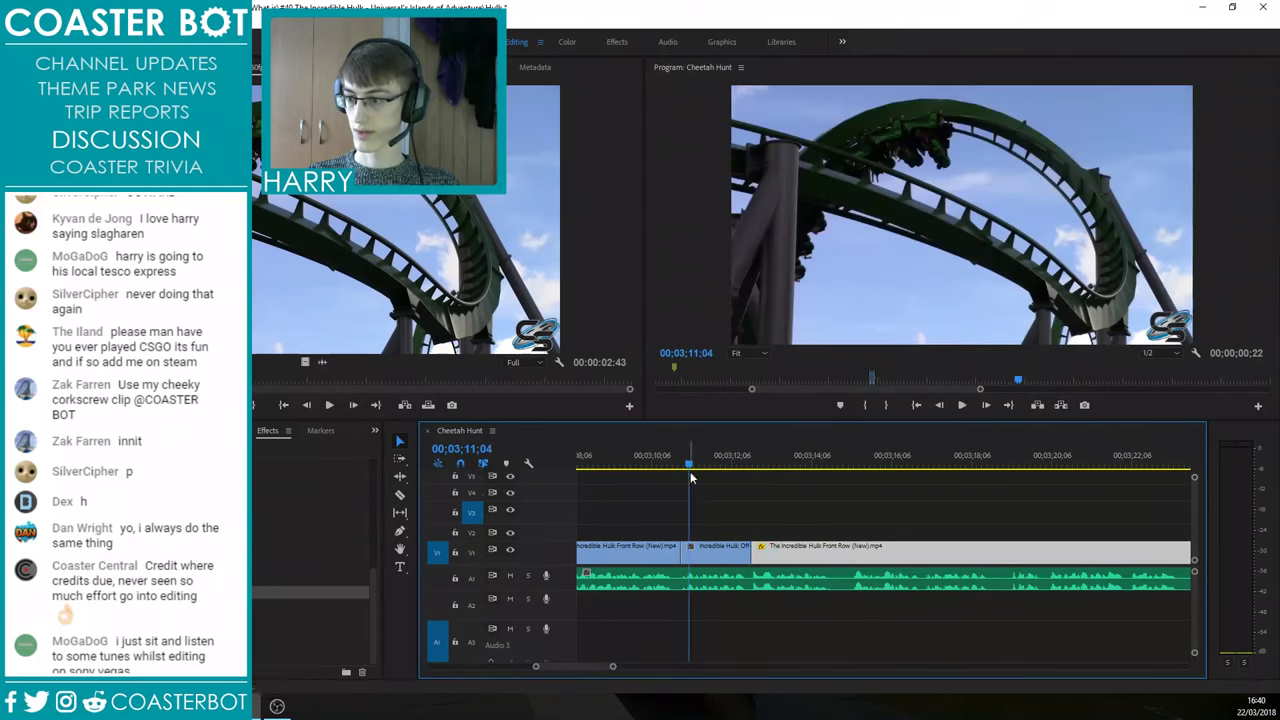
click(747, 521)
key(space)
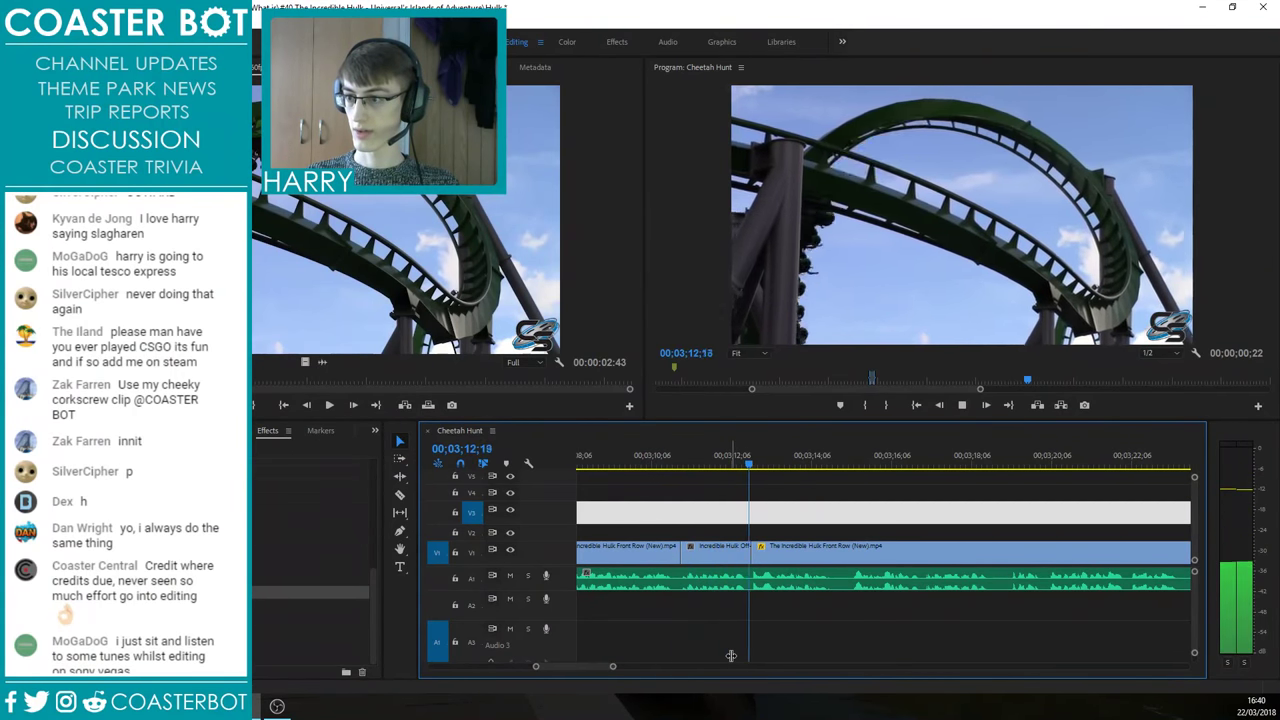
Step: Split the voice-over at 00;03;12;20, shift its remainder and the front-row clip about six frames later, and extend the off-ride clip to meet them
scroll(747, 530, up, 2)
click(752, 466)
key(c)
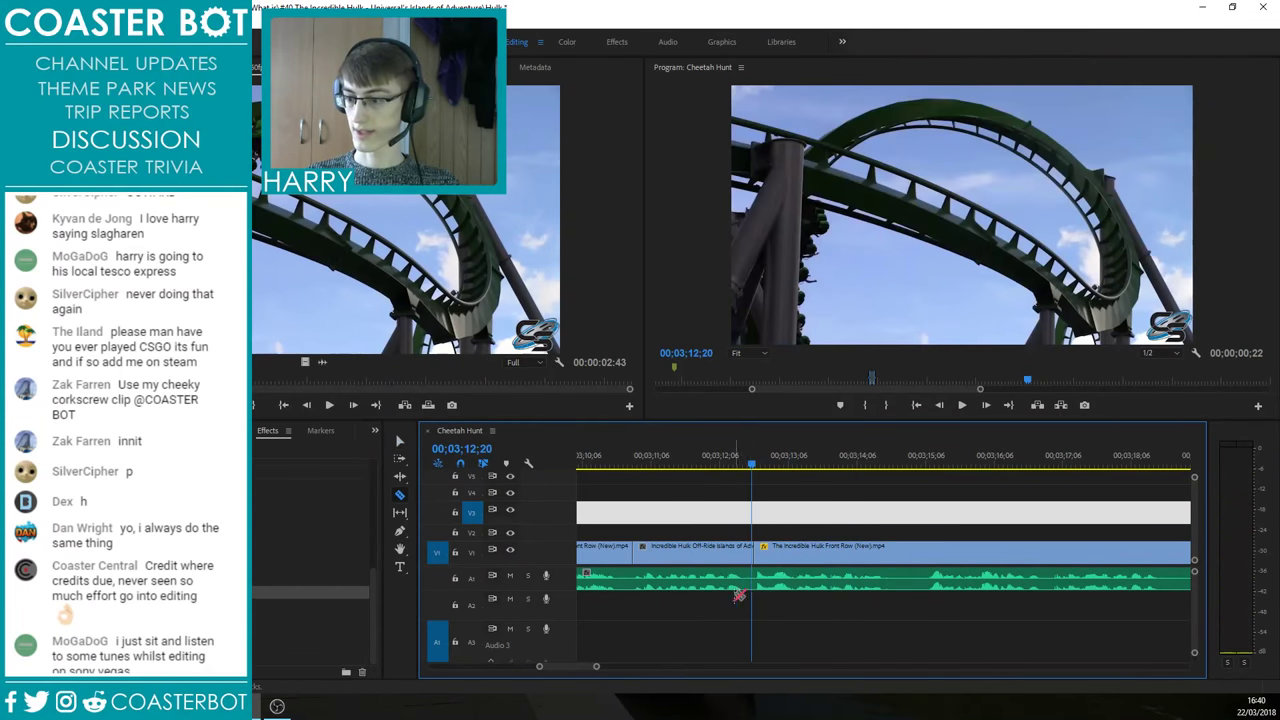
key(v)
key(equal)
click(716, 553)
drag(741, 587, 763, 588)
drag(696, 550, 718, 548)
drag(698, 465, 718, 468)
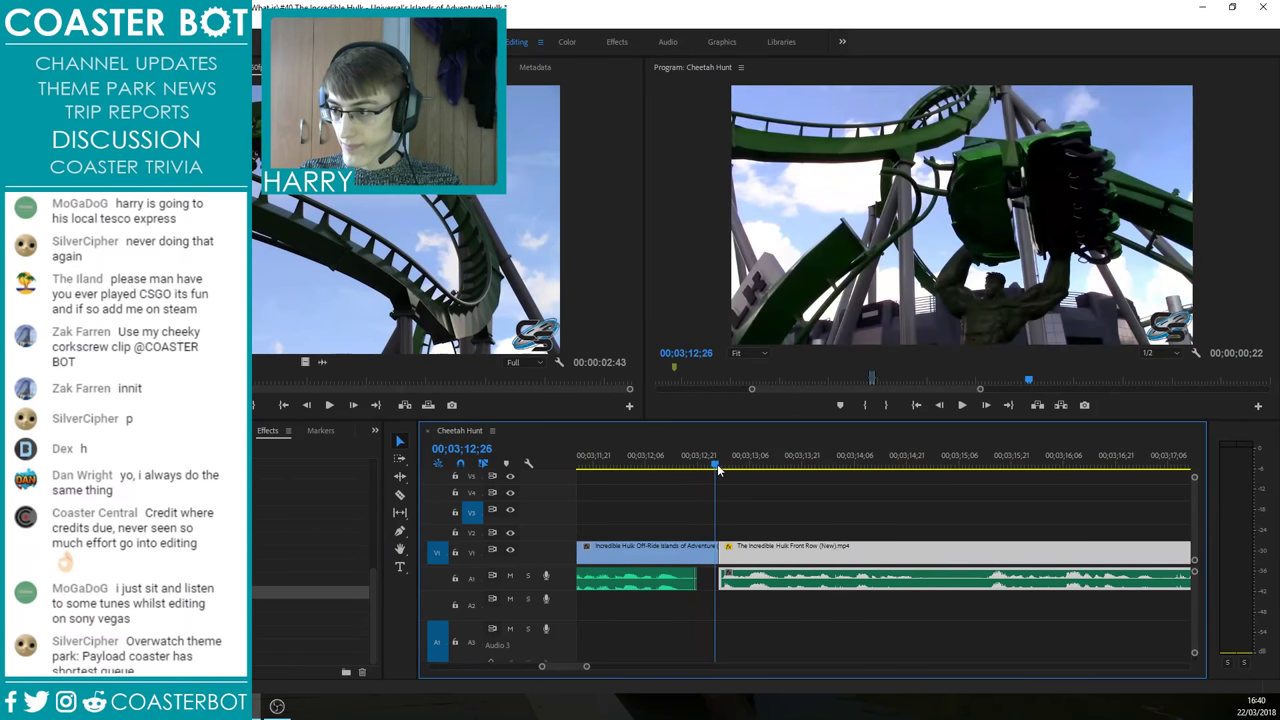
Step: Play the end of the off-ride clip to check the new pause in the voice-over
key(Left)
key(Left)
drag(716, 553, 662, 551)
click(704, 497)
scroll(862, 527, down, 2)
click(662, 461)
key(space)
key(Delete)
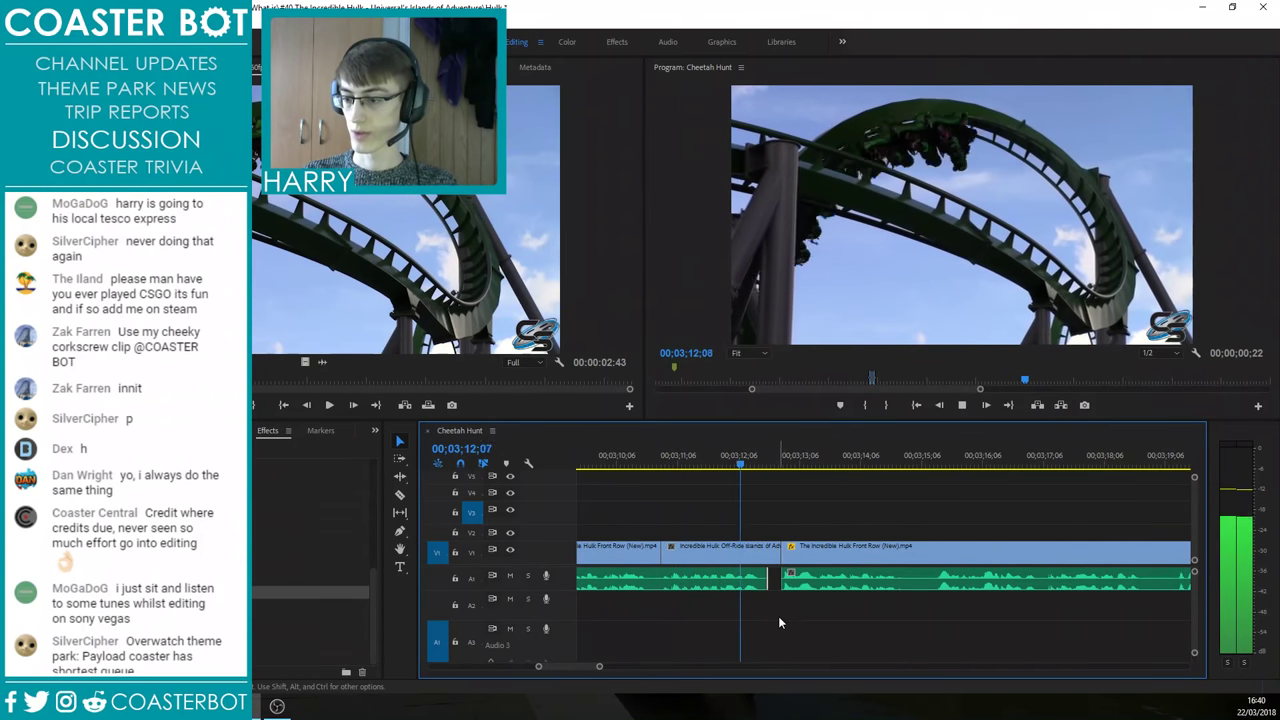
key(space)
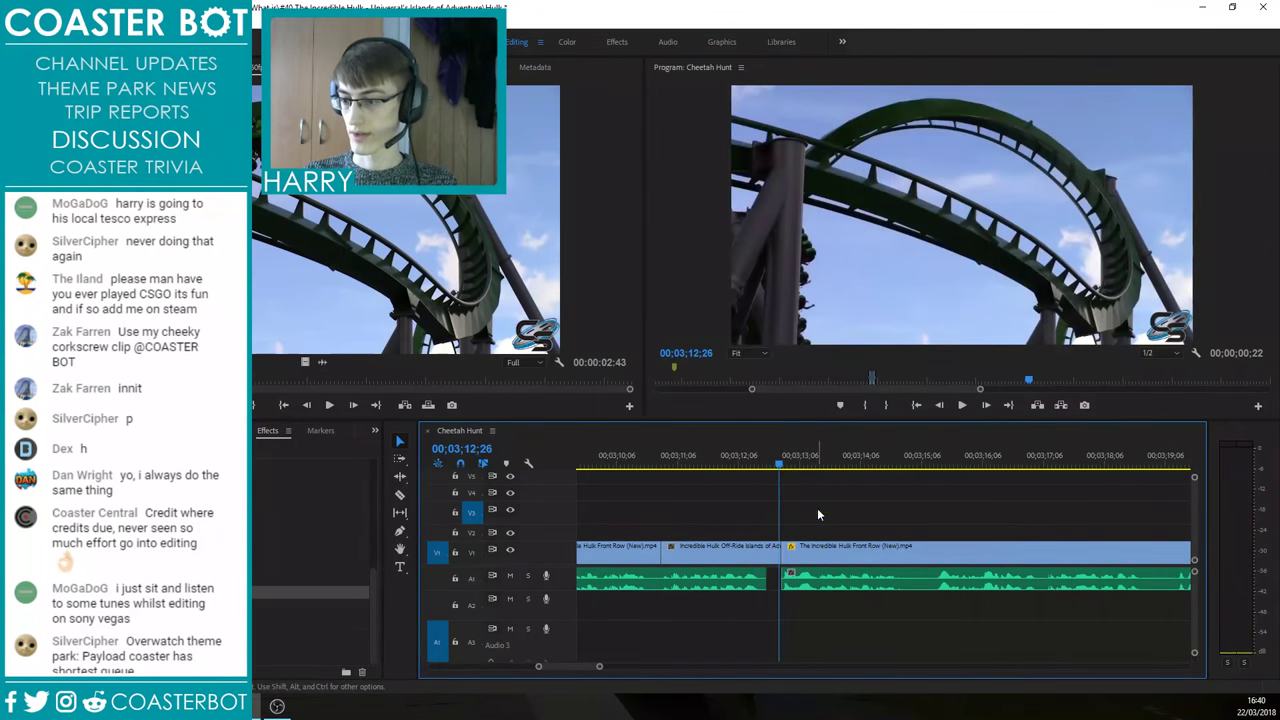
Step: Move the off-ride clip up to V2 and pull the following front-row clip and voice-over back to 00;03;12;25
click(821, 591)
key(Right)
drag(764, 557, 764, 534)
drag(840, 502, 812, 561)
key(Left)
key(Left)
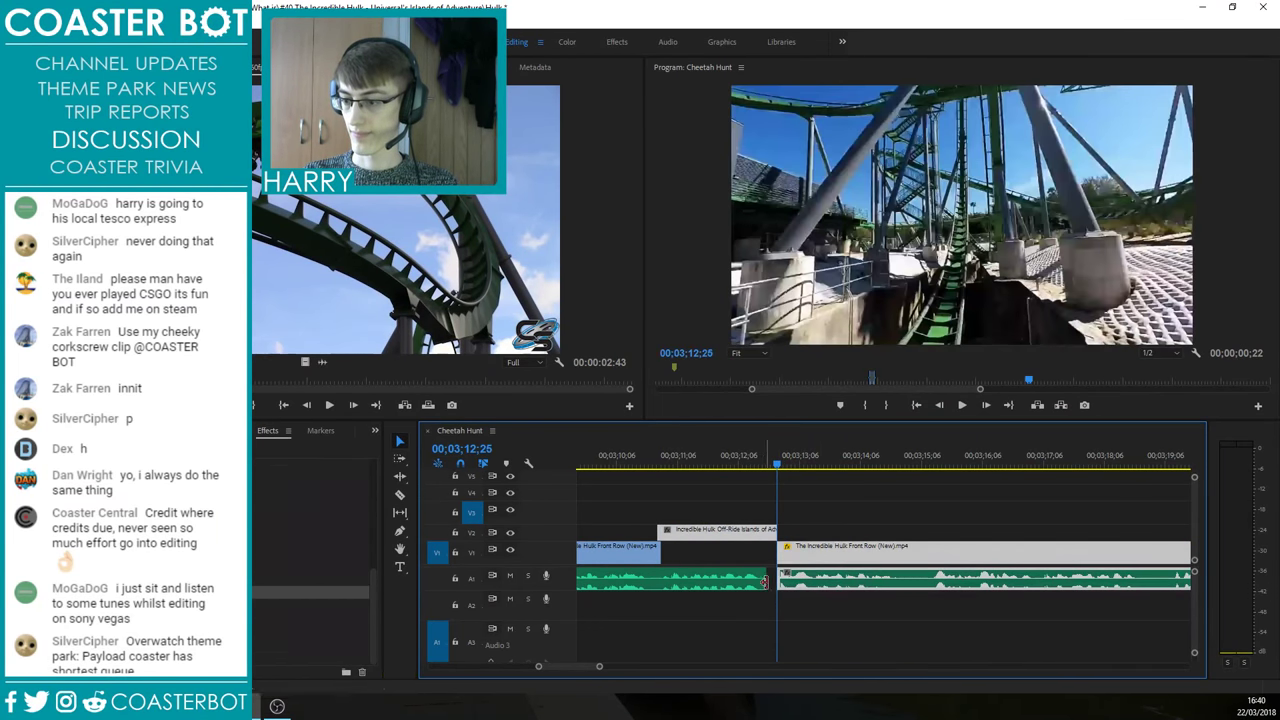
Step: Cut out a short voice-over section at about 00;03;12;16 and paste a copy of it into the audio gap before 00;03;12;25
click(749, 459)
click(768, 612)
scroll(755, 606, up, 5)
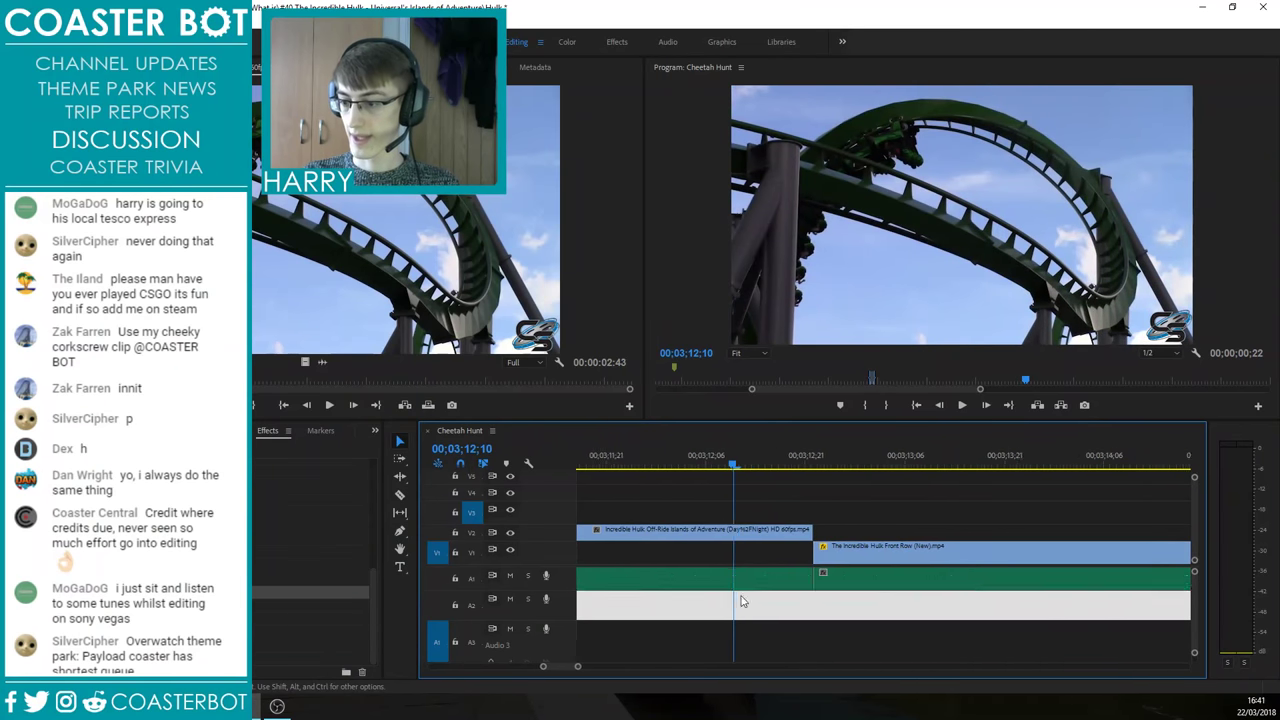
key(c)
click(783, 582)
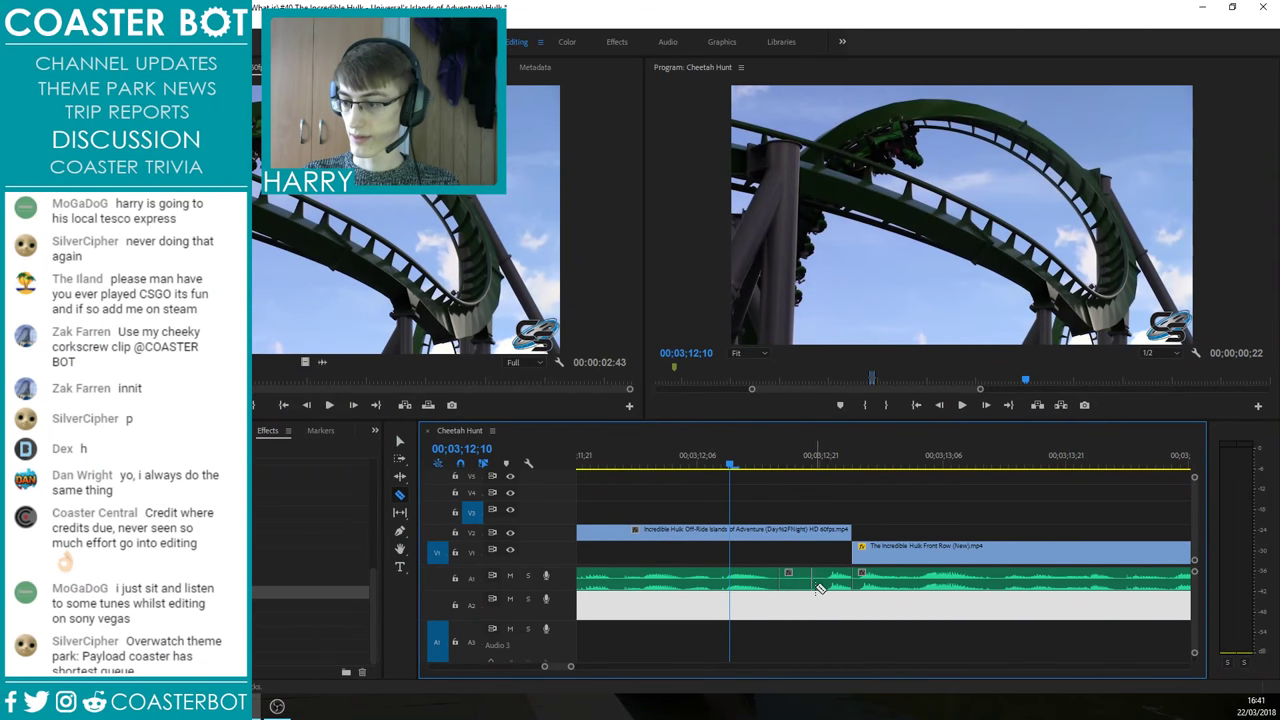
click(818, 588)
key(v)
click(797, 590)
click(811, 462)
key(ctrl+v)
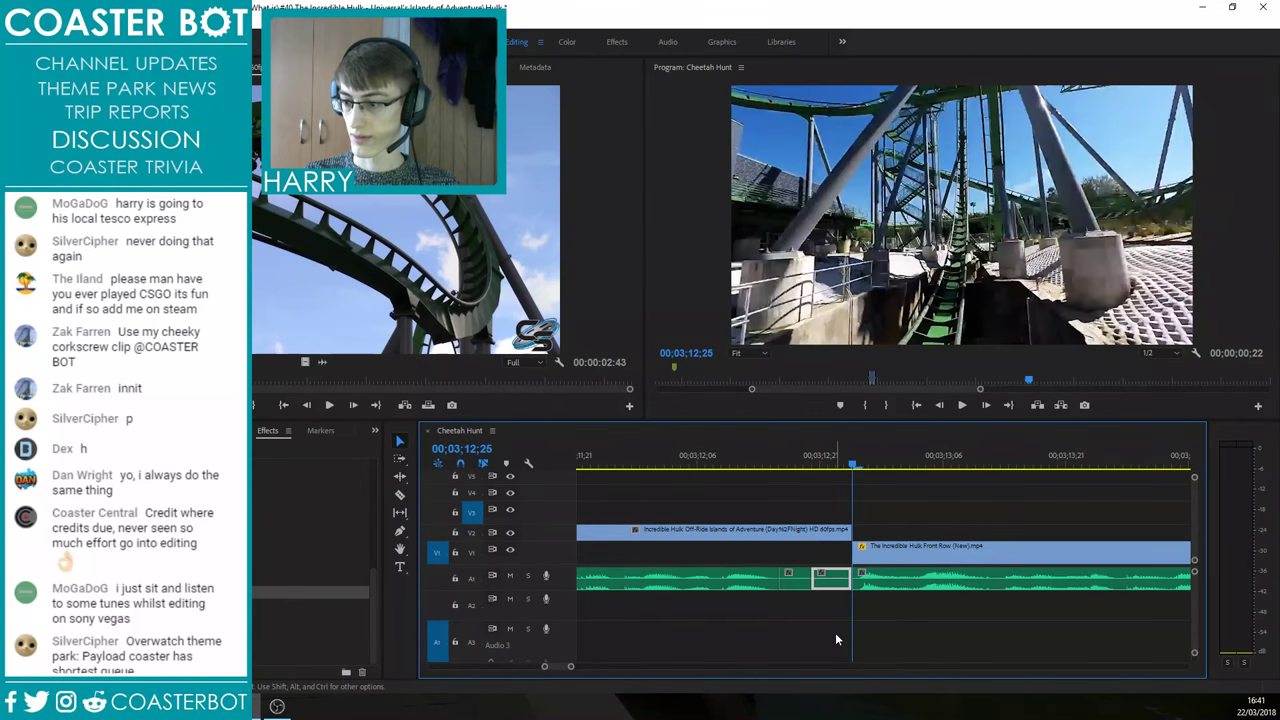
Step: Move the off-ride clip back down to V1 between the front-row clips and replay from about 00;03;10;02
click(832, 621)
key(minus)
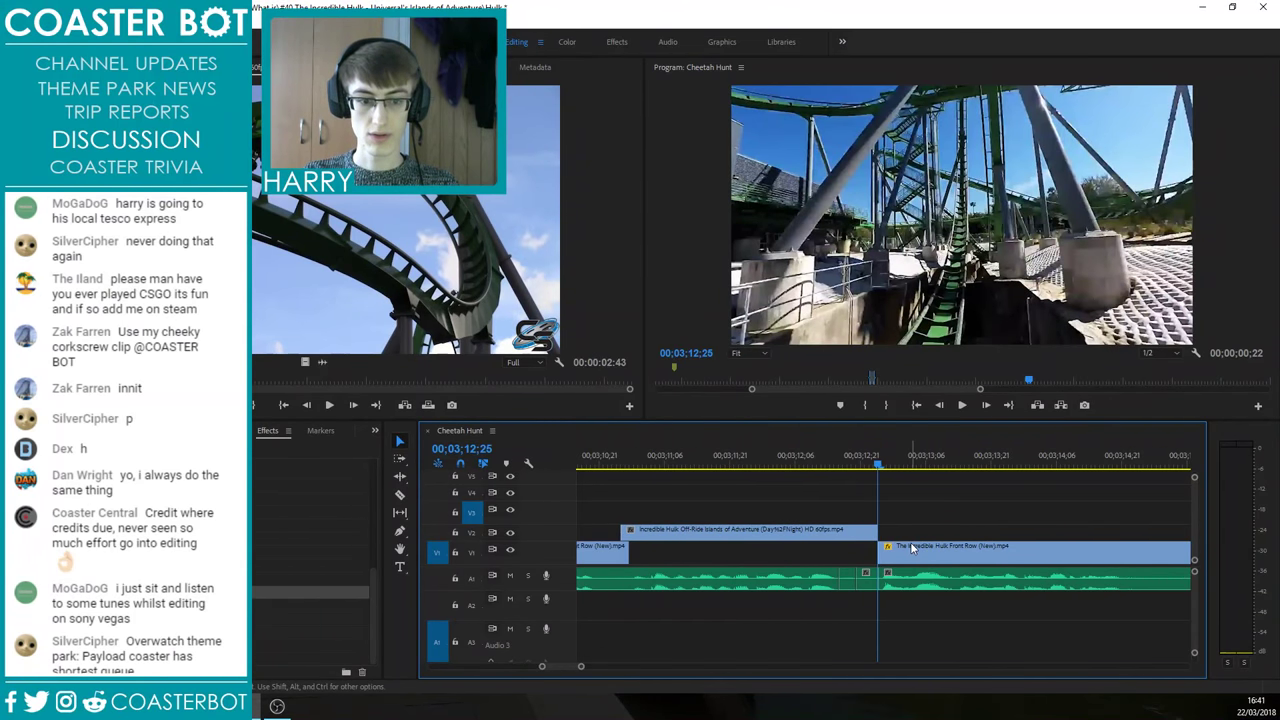
scroll(911, 547, down, 2)
drag(841, 463, 655, 463)
key(space)
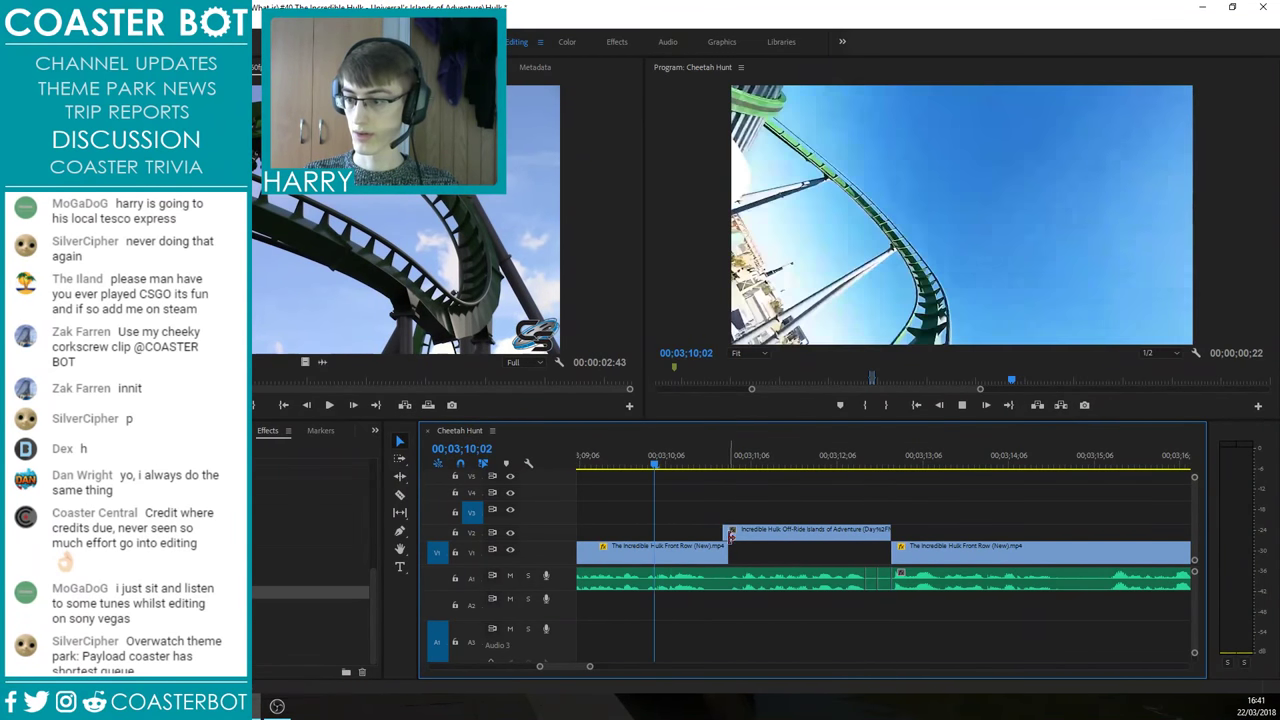
drag(726, 537, 782, 552)
key(space)
key(space)
click(909, 647)
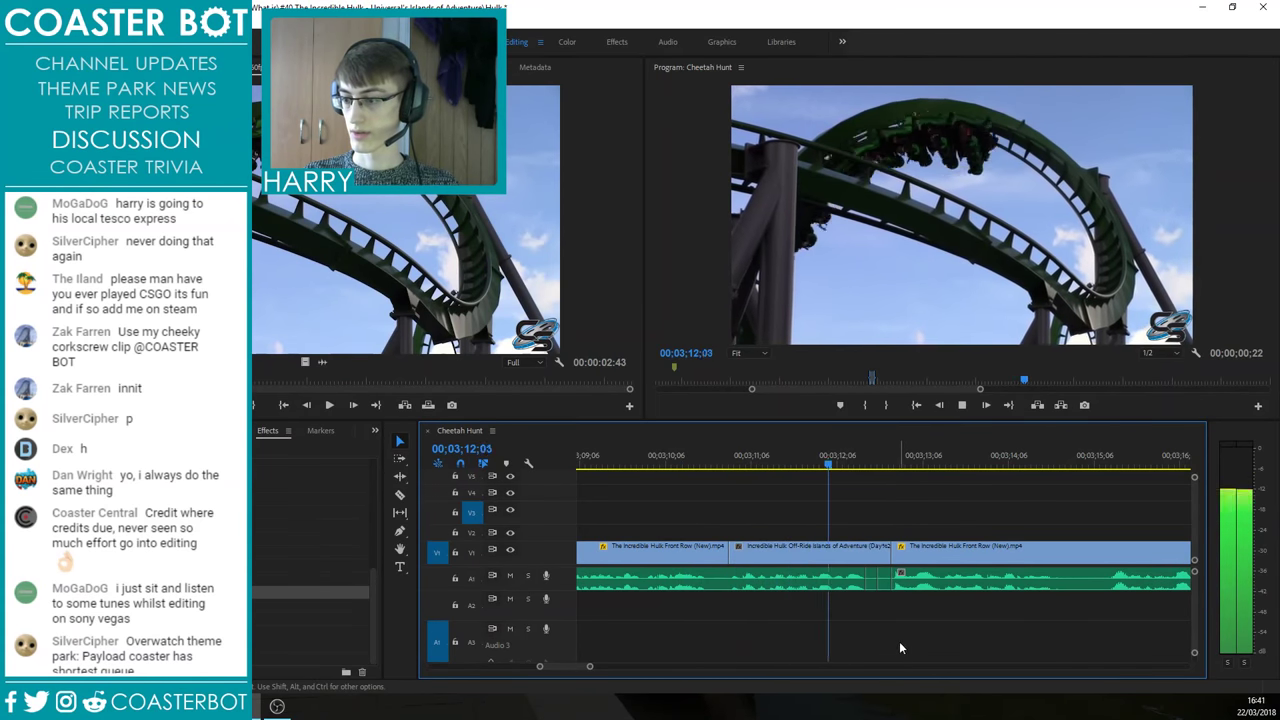
Step: Replace the voice-over filler at 00;03;12;16 with a short section cut from around 00;03;15;00, extended to fill the gap
scroll(686, 614, down, 2)
click(776, 463)
key(equal)
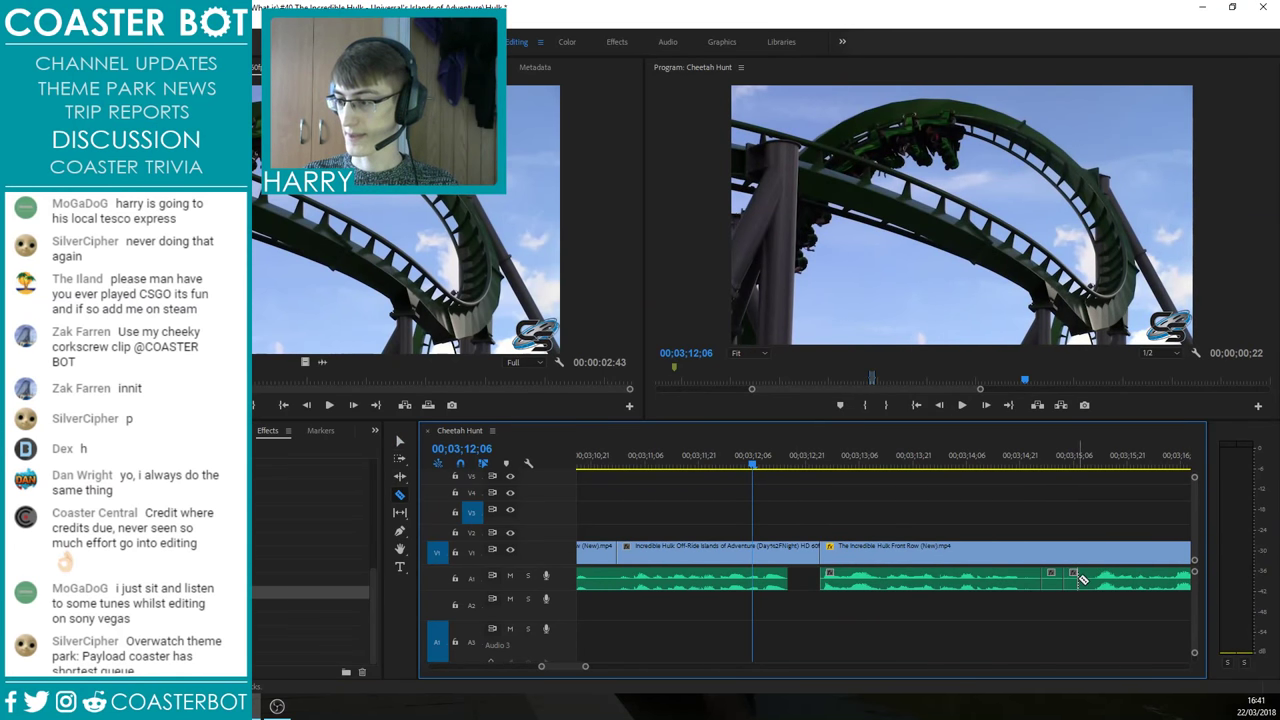
key(v)
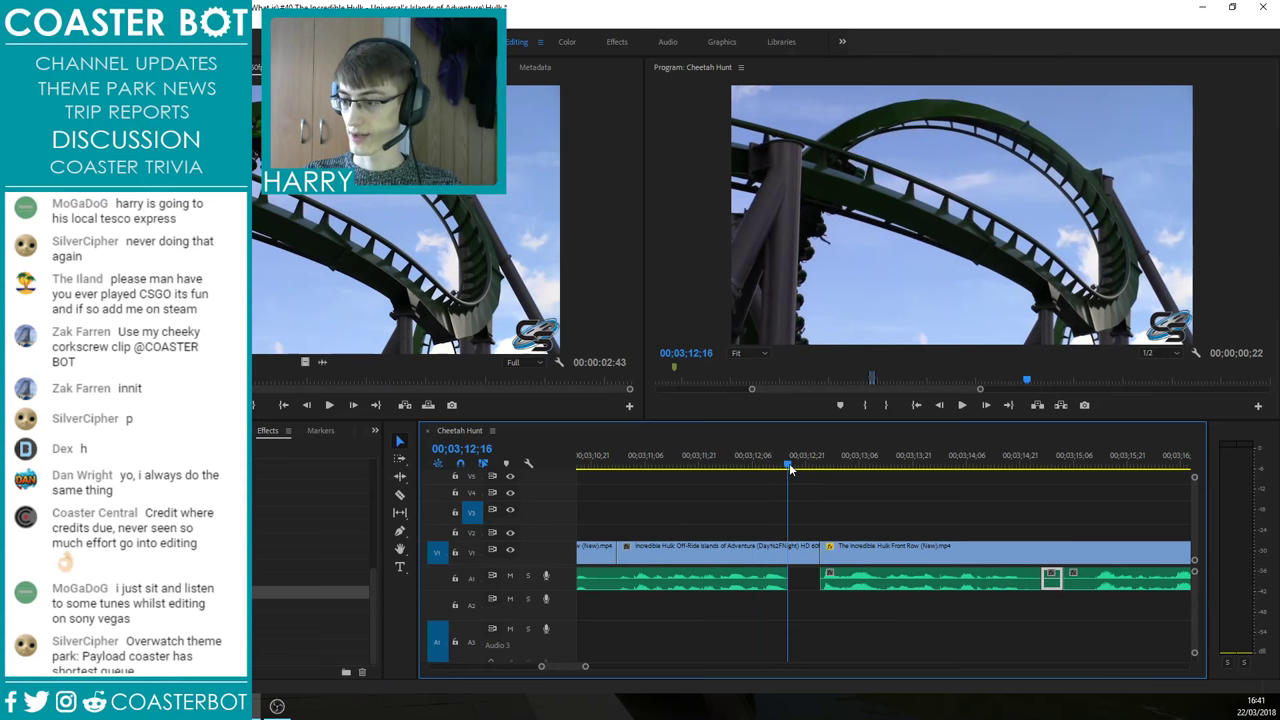
key(ctrl+v)
scroll(823, 595, up, 2)
drag(794, 581, 815, 581)
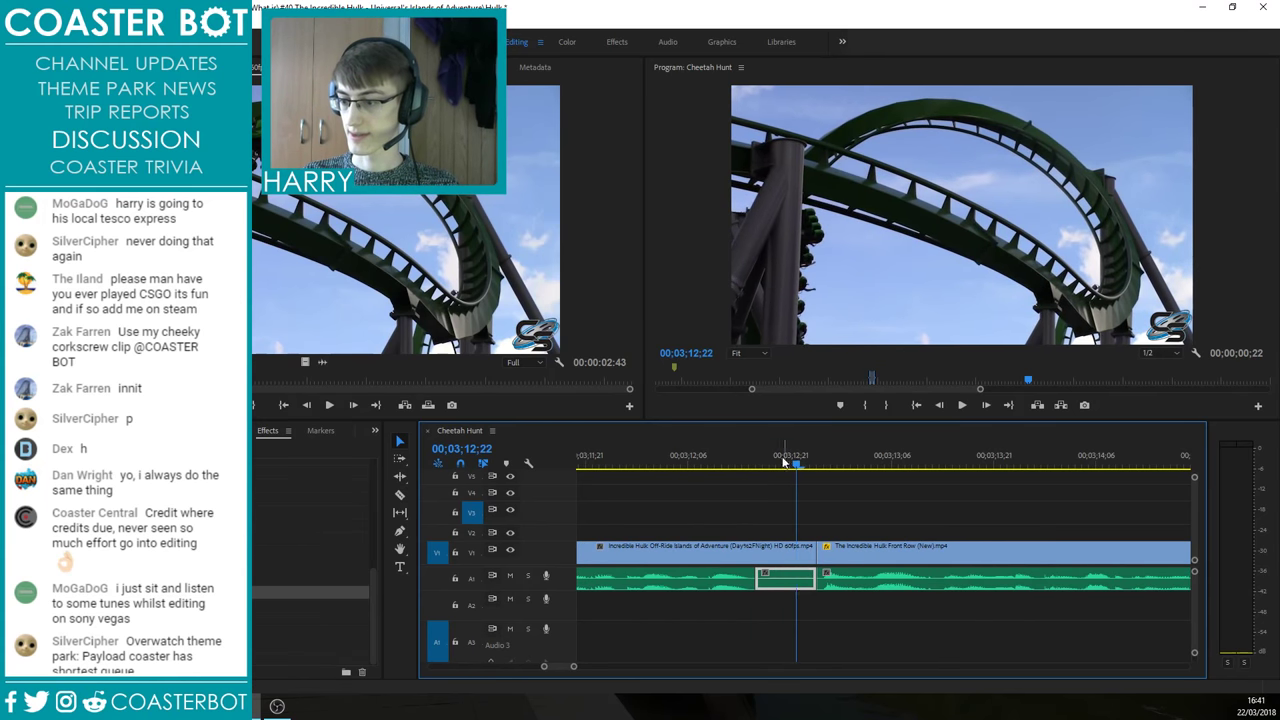
Step: Replay the off-ride section with the filled voice-over pause and return the playhead to 00;03;11;10
key(space)
key(minus)
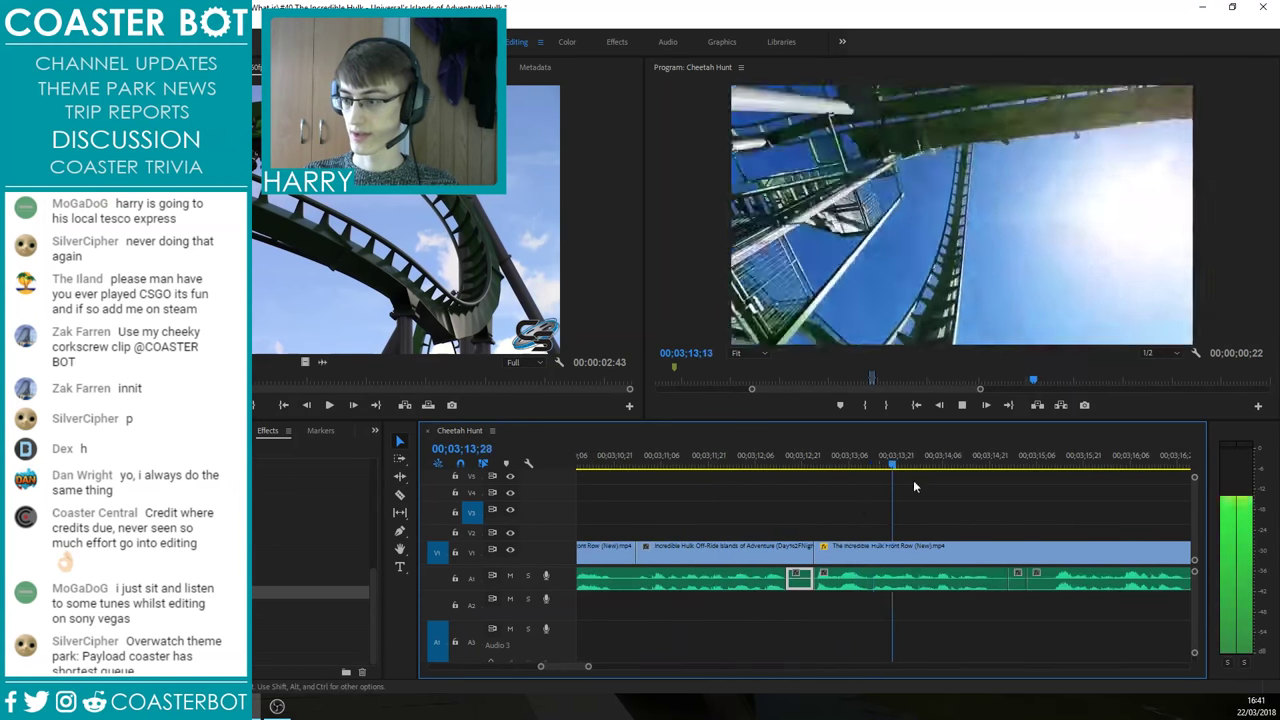
key(minus)
click(668, 461)
click(750, 512)
key(space)
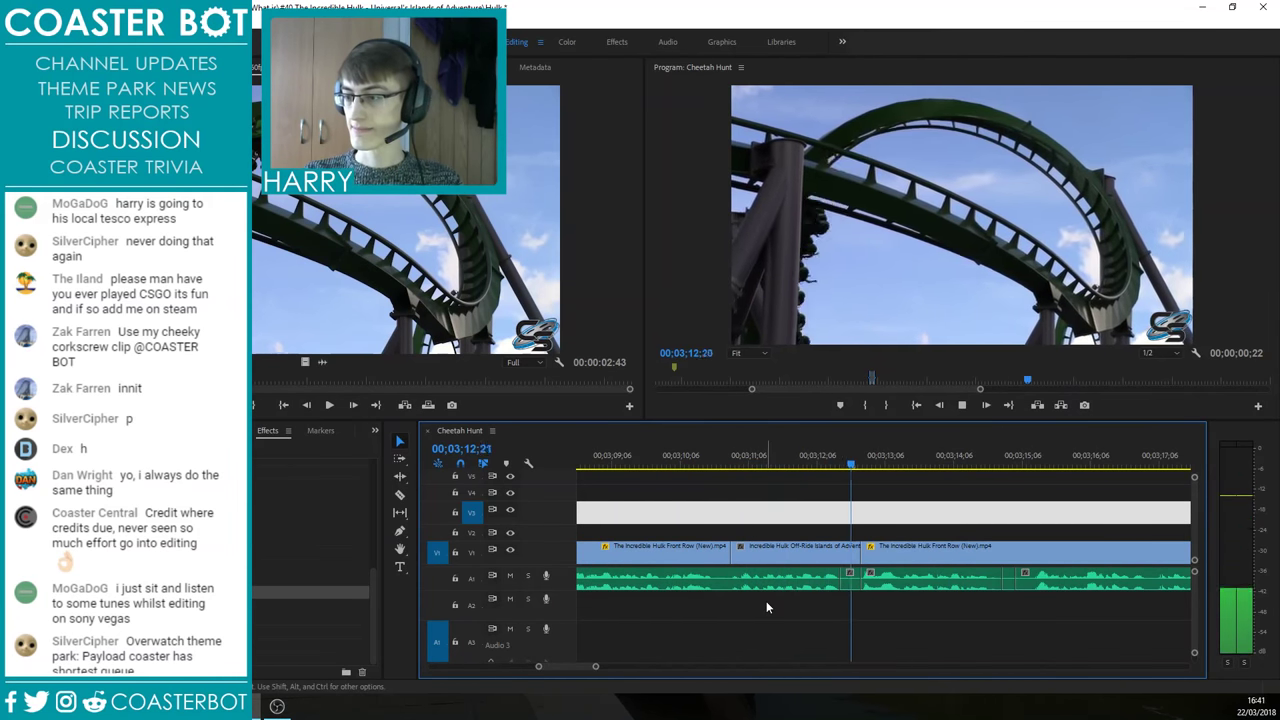
key(minus)
key(equal)
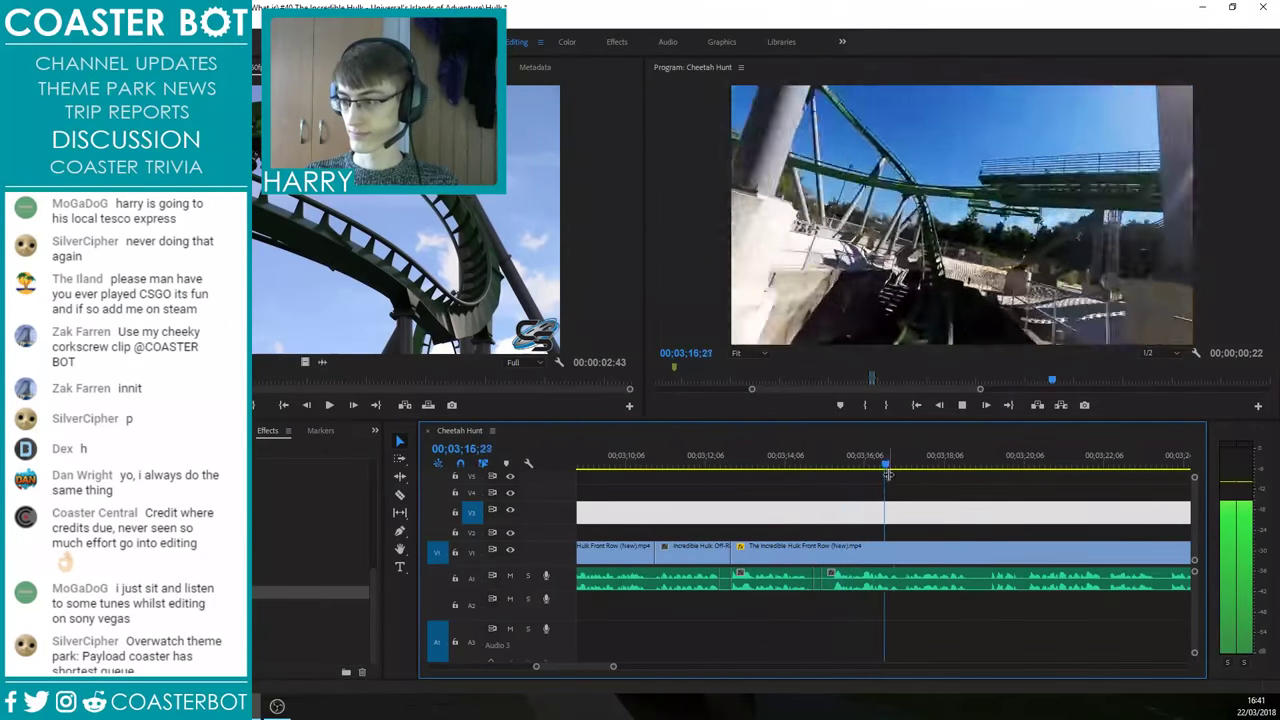
drag(887, 475, 670, 468)
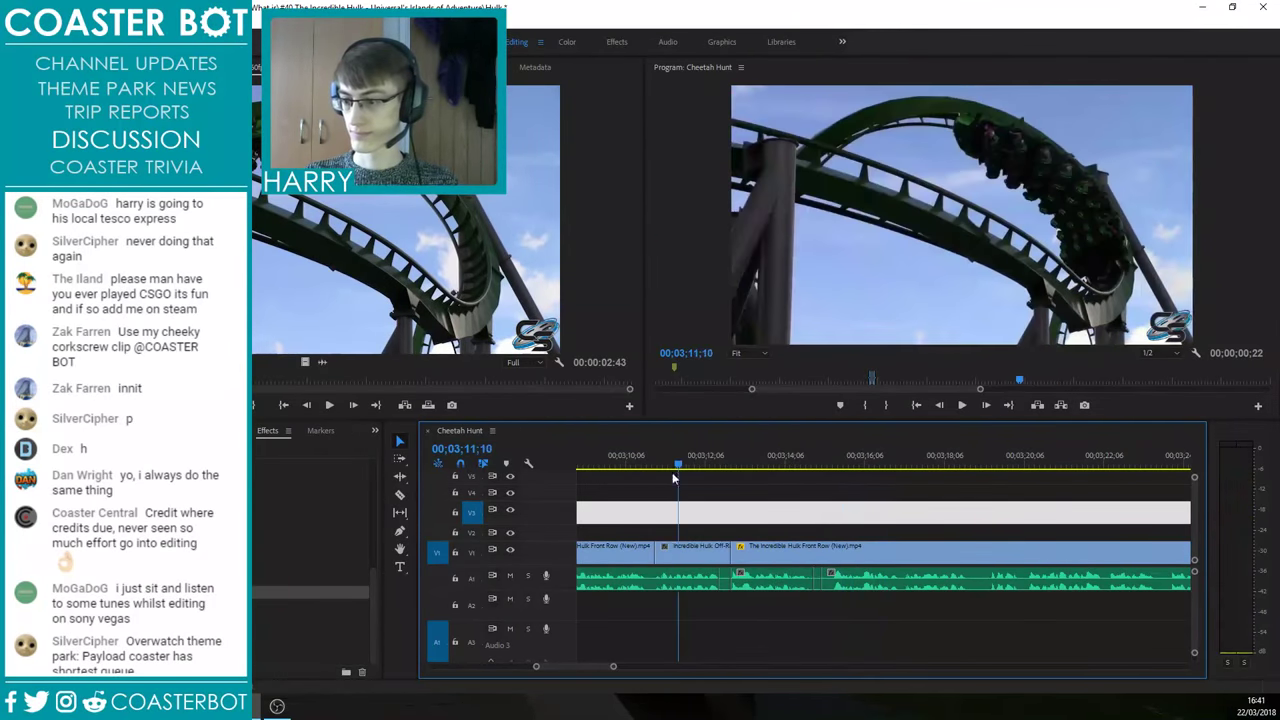
Step: Apply Warp Stabilizer to the off-ride clip on V1 and open its effect settings
click(672, 558)
drag(292, 659, 706, 562)
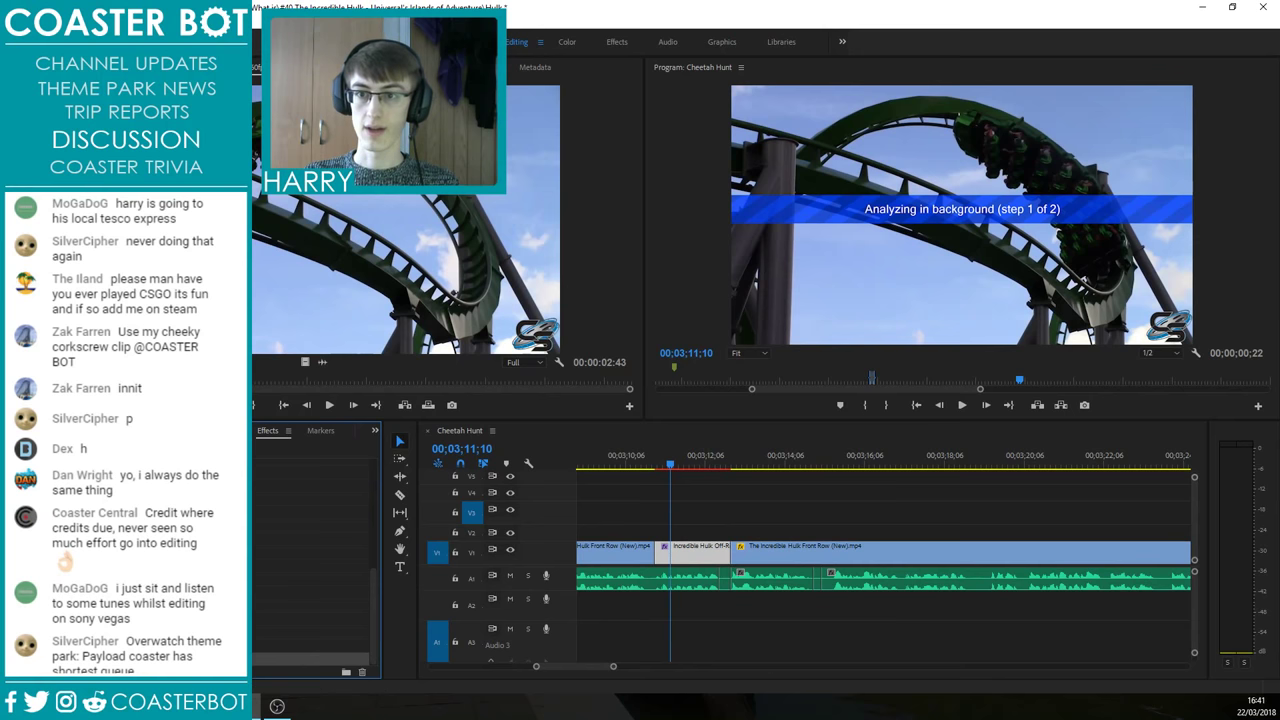
click(332, 67)
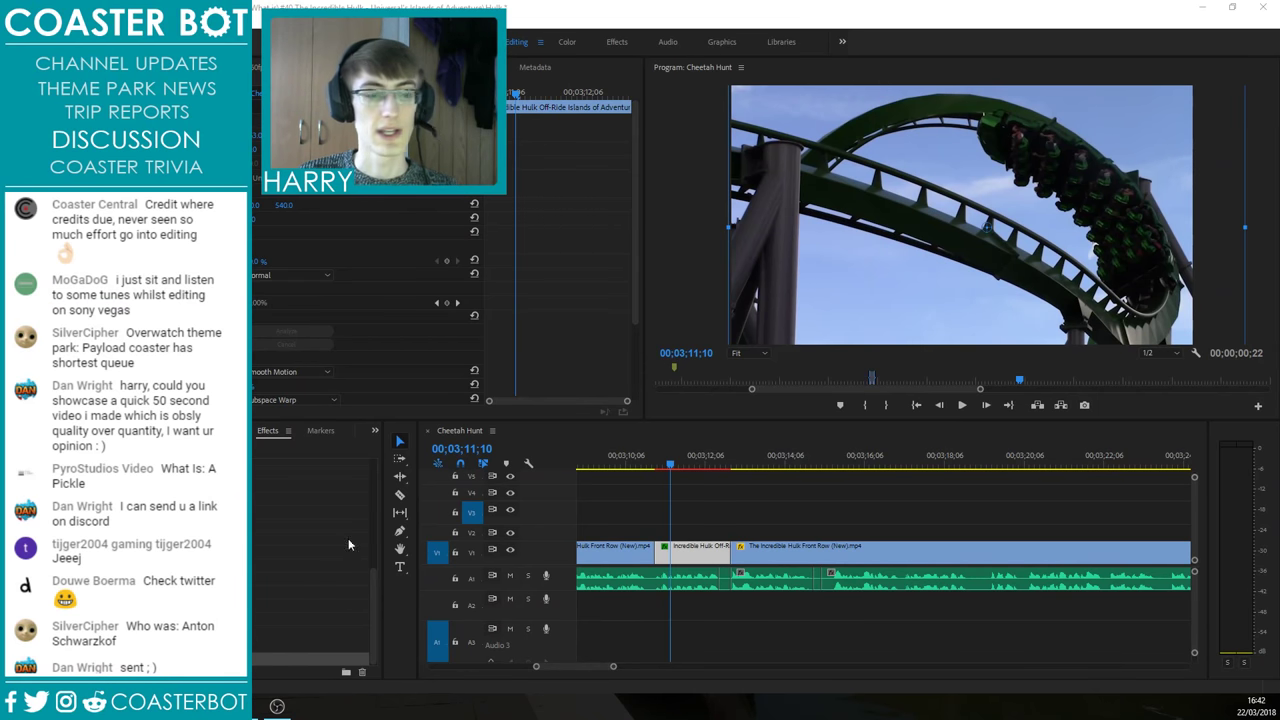
Step: Scrub the start of the stabilized off-ride clip and set the playhead at 00;03;11;01
drag(665, 477, 695, 457)
mouse_move(642, 462)
mouse_down()
mouse_move(722, 465)
mouse_move(662, 469)
mouse_up()
click(659, 463)
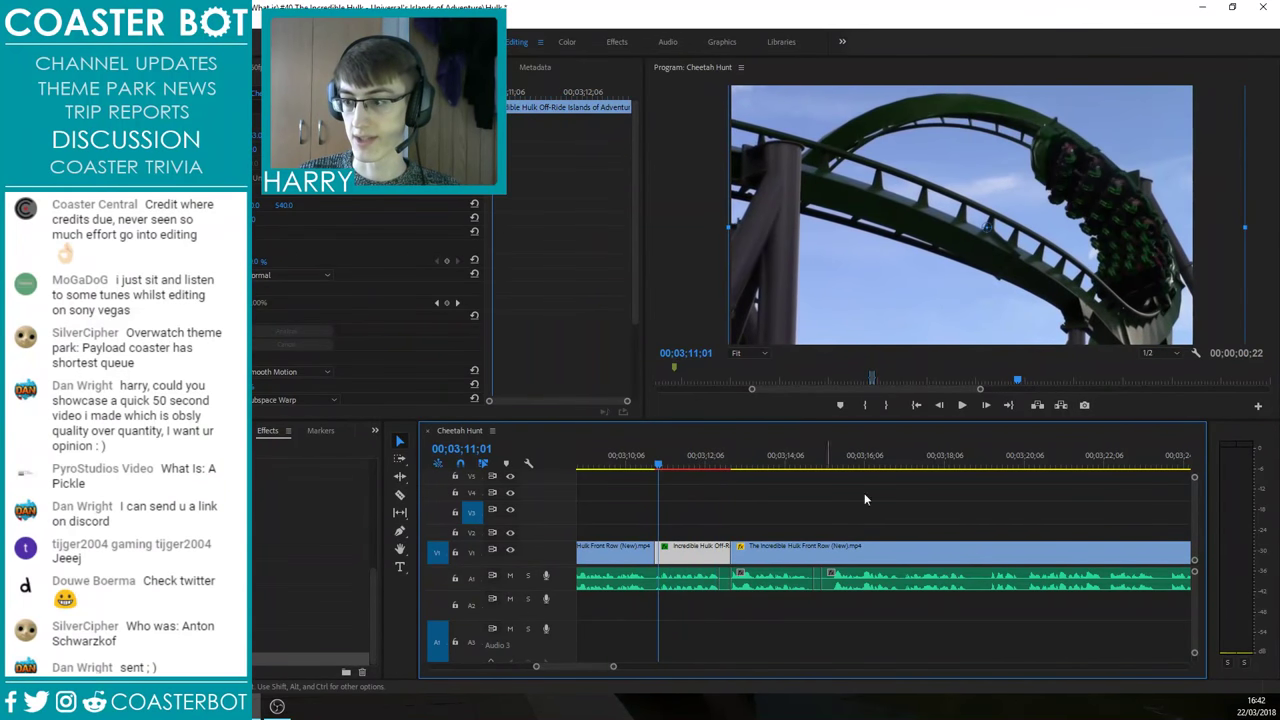
click(773, 534)
scroll(960, 545, down, 3)
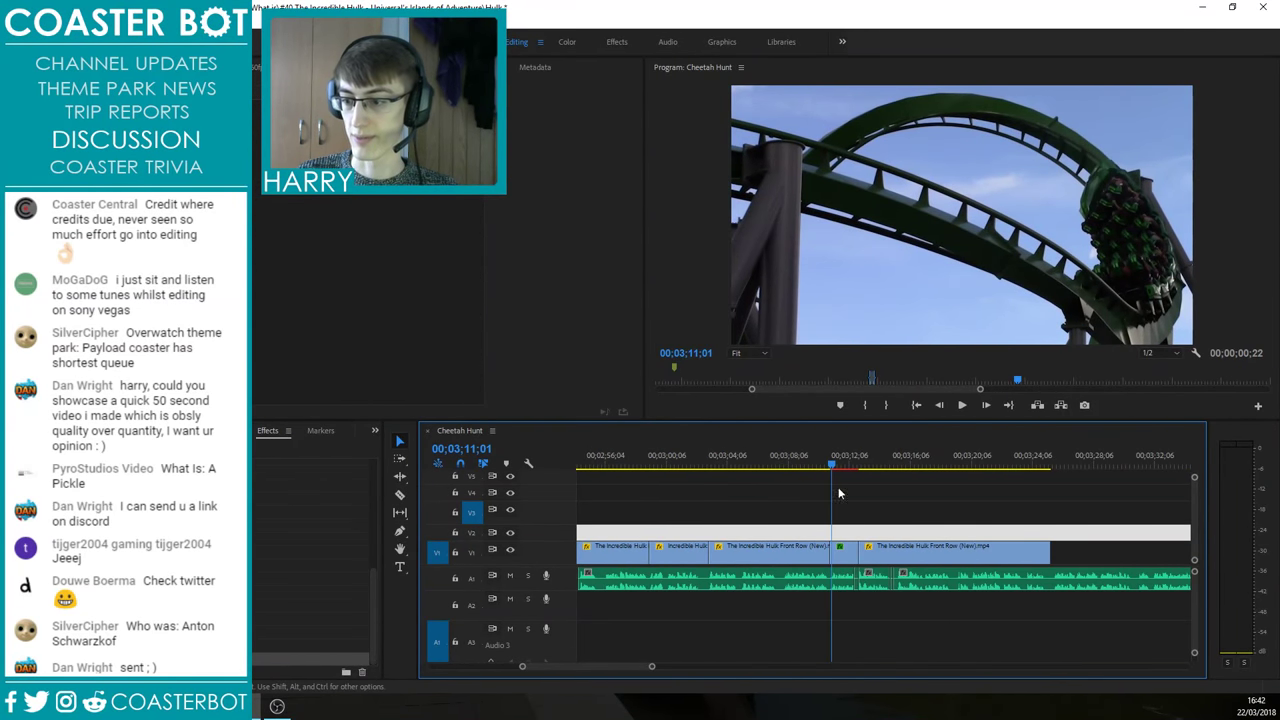
Step: Apply Warp Stabilizer to the off-ride clip on V1 around 00;03;00;06 and set its Smoothness
mouse_move(670, 465)
mouse_down()
mouse_move(720, 478)
mouse_move(678, 468)
mouse_up()
click(673, 551)
drag(250, 659, 676, 553)
click(260, 389)
key(Return)
click(257, 388)
text(540.0)
key(Return)
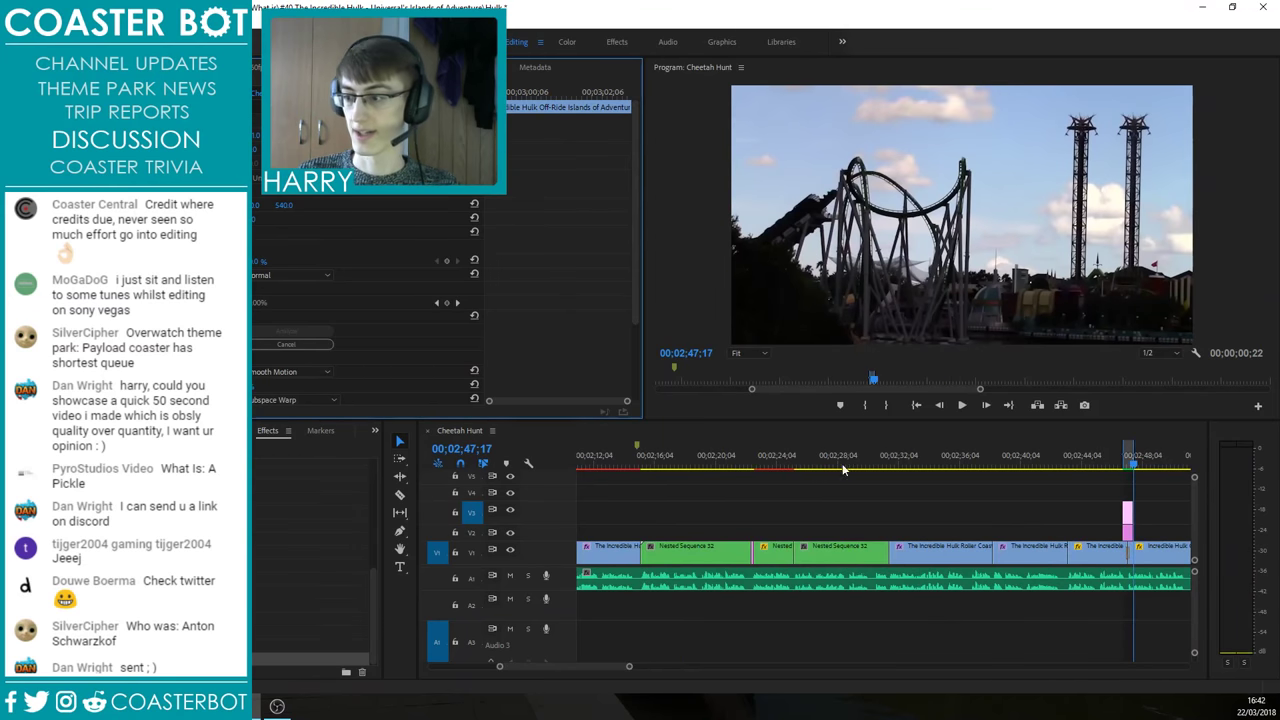
Step: Apply Warp Stabilizer to the off-ride clip on V1 around 00;02;50;00 and open its Smoothness value for editing
scroll(905, 540, down, 3)
scroll(970, 541, up, 3)
drag(938, 460, 979, 461)
scroll(1010, 461, down, 3)
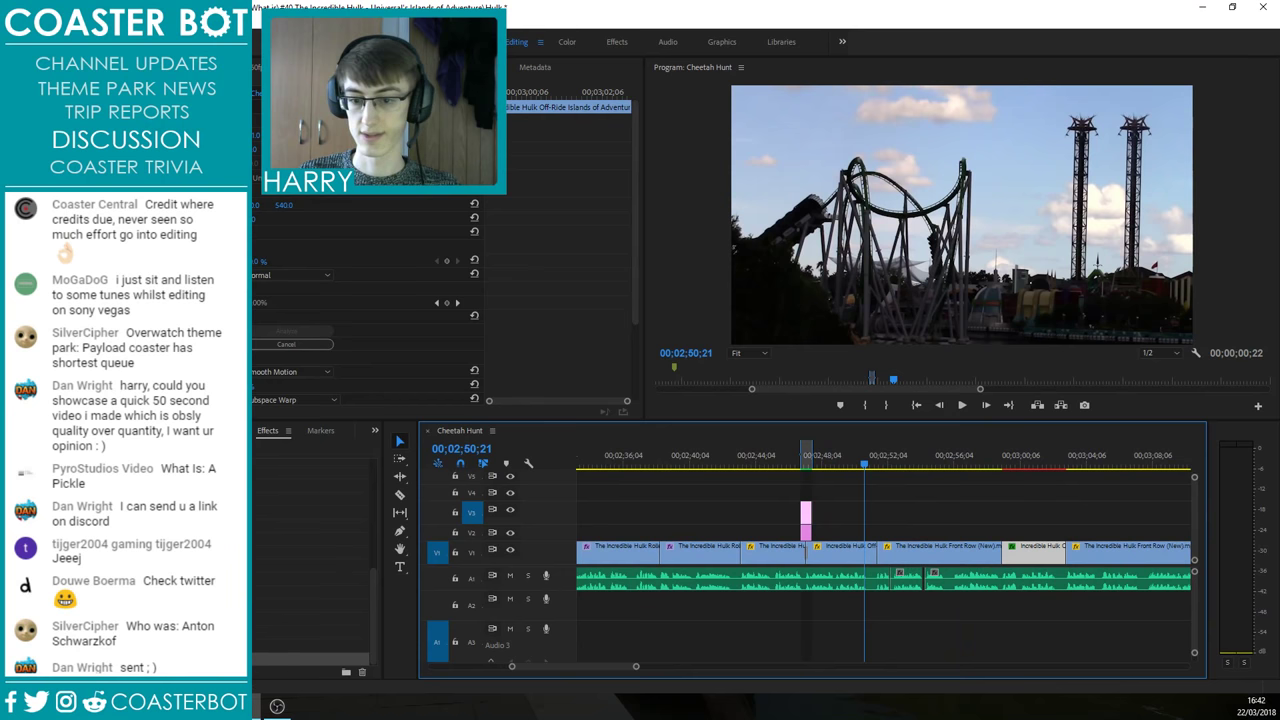
drag(150, 659, 839, 548)
click(255, 389)
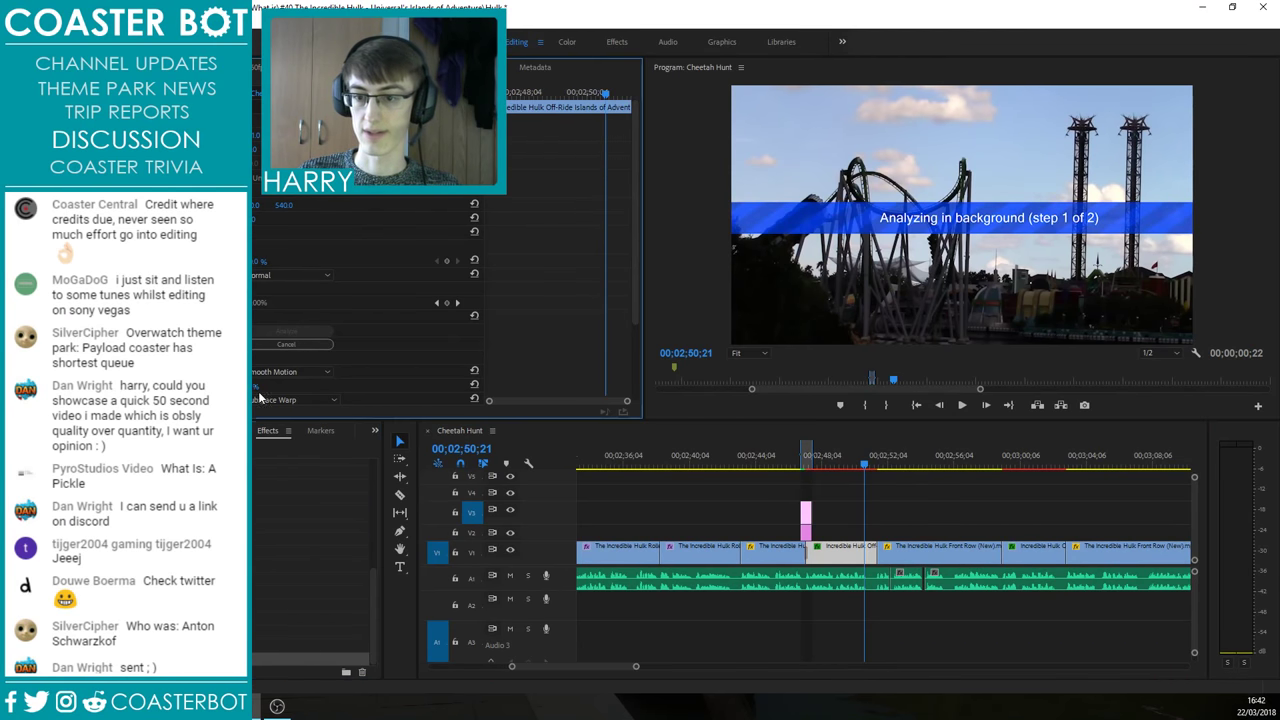
Step: Check the effect settings of the roller coaster clip at 00;02;41;17, then scrub ahead to 00;03;21;10
click(713, 463)
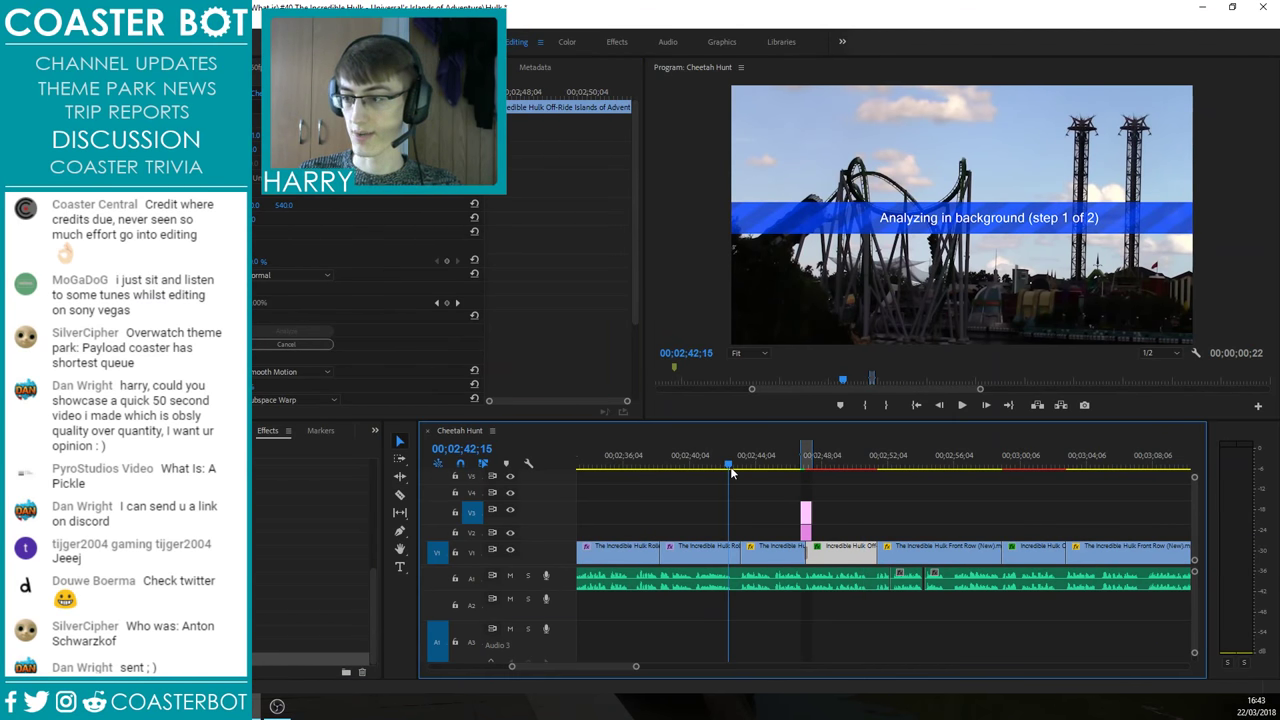
click(700, 546)
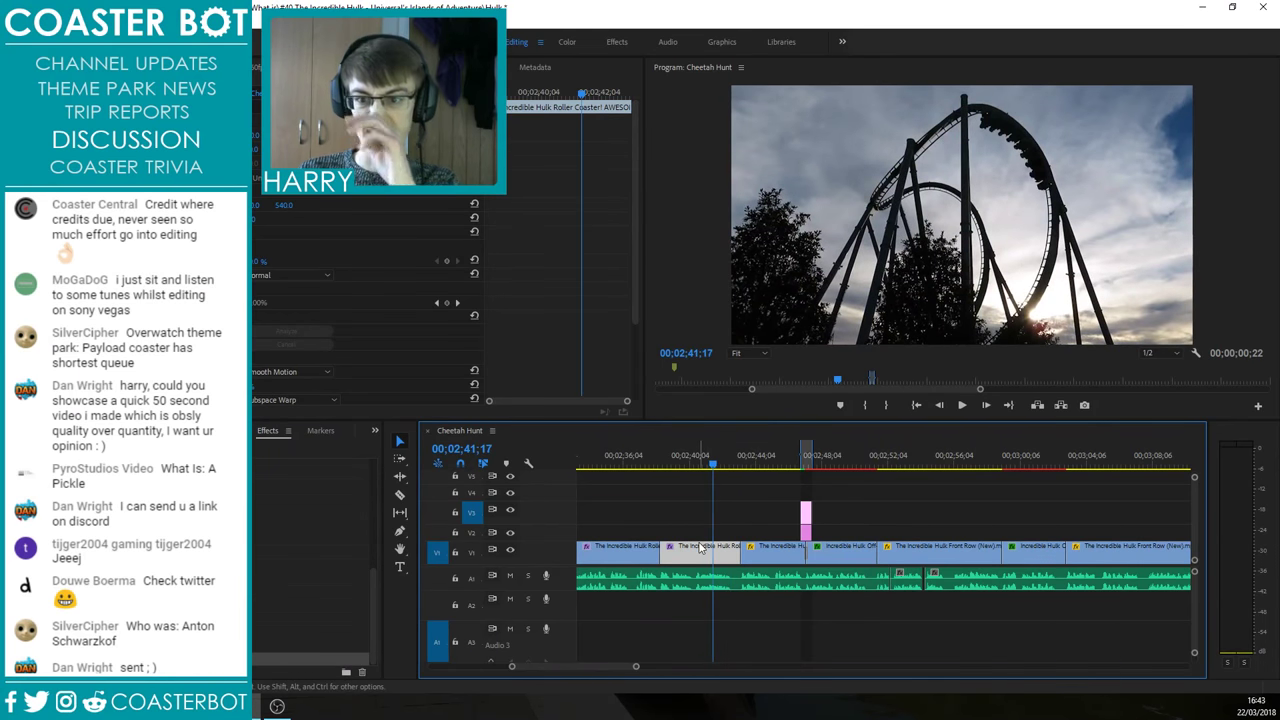
scroll(588, 550, down, 3)
drag(973, 461, 923, 464)
scroll(775, 545, down, 2)
scroll(1093, 552, up, 1)
scroll(1016, 520, up, 2)
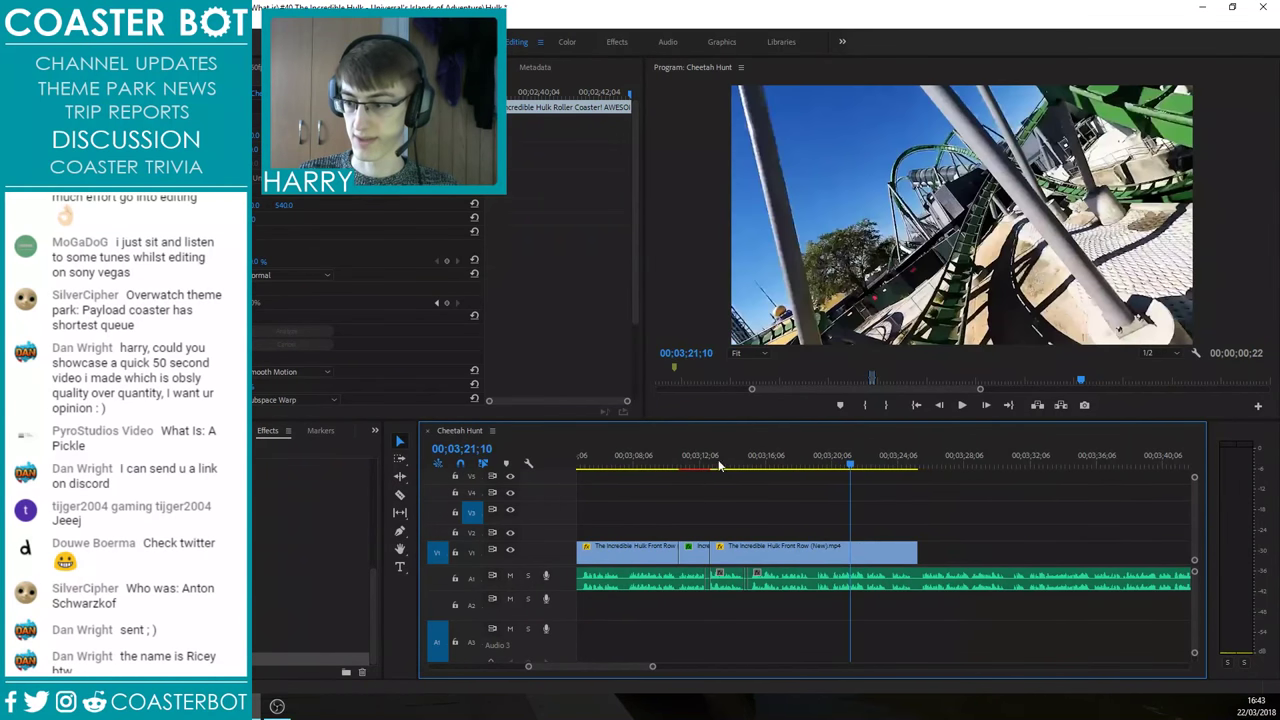
Step: Play the edit from about 00;03;12;00 through the voice-over pause and set the playhead at 00;03;15;07
click(697, 458)
key(space)
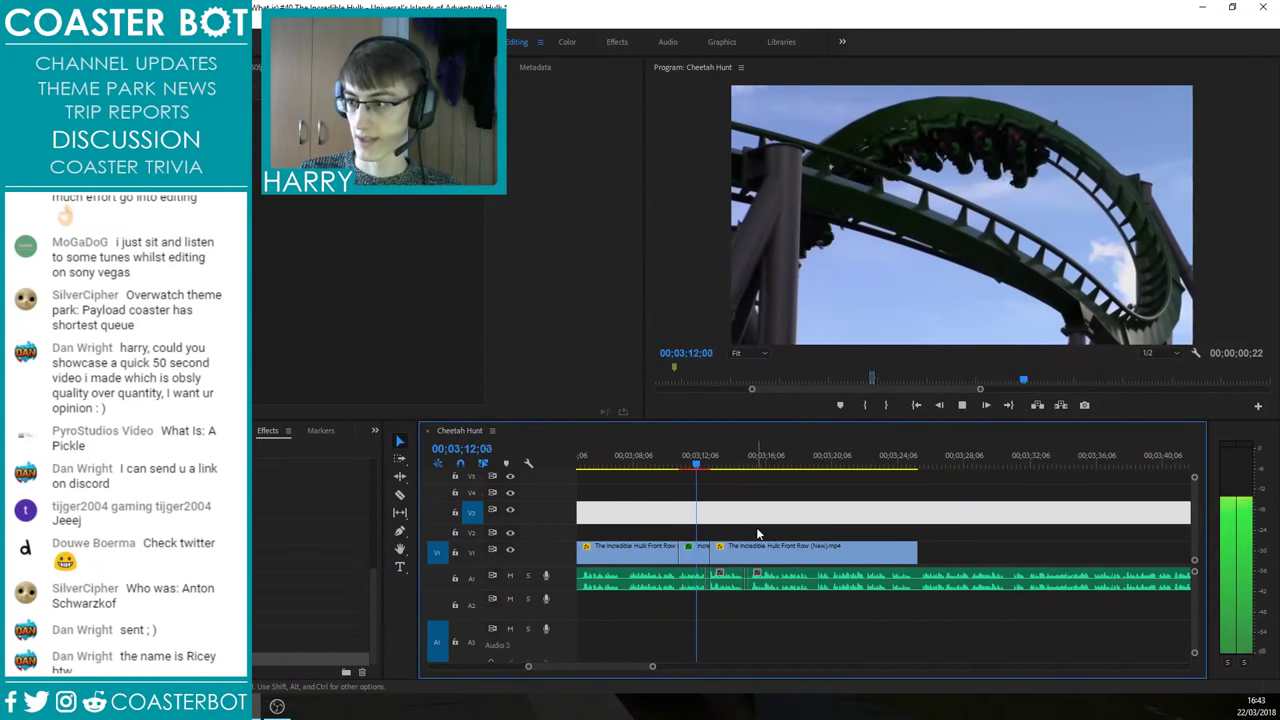
scroll(788, 560, up, 2)
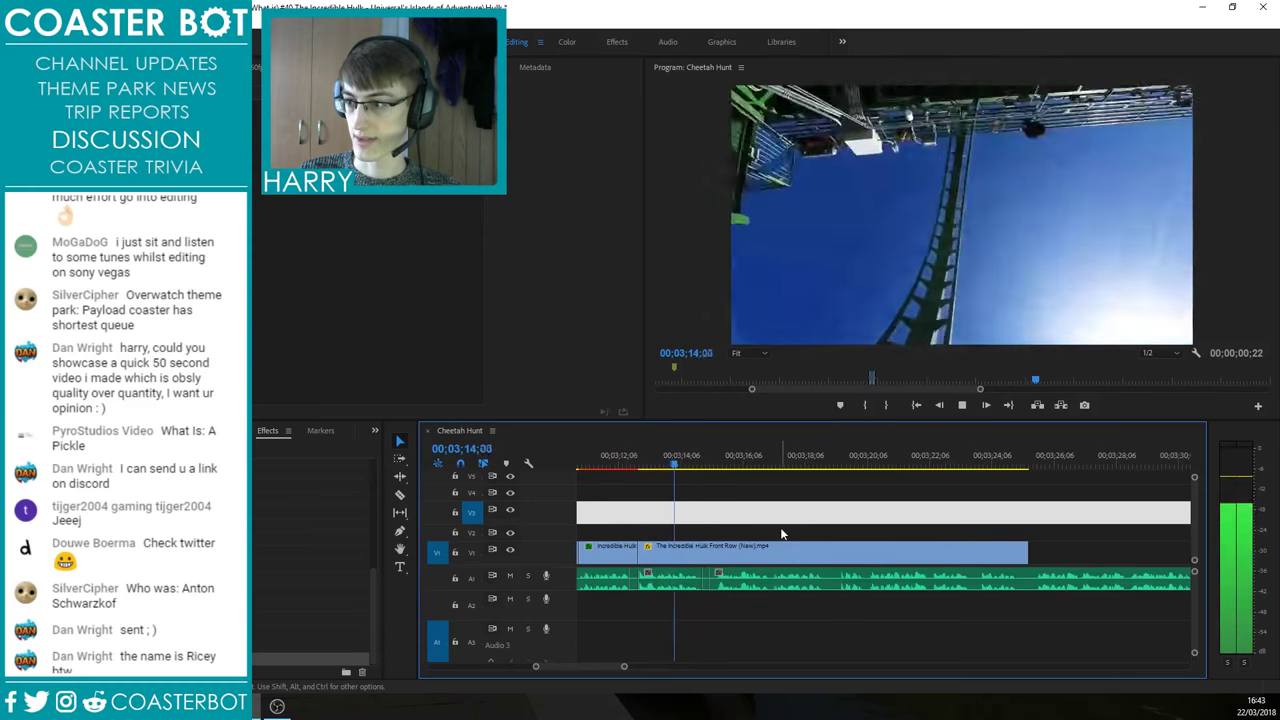
scroll(758, 526, up, 2)
click(690, 465)
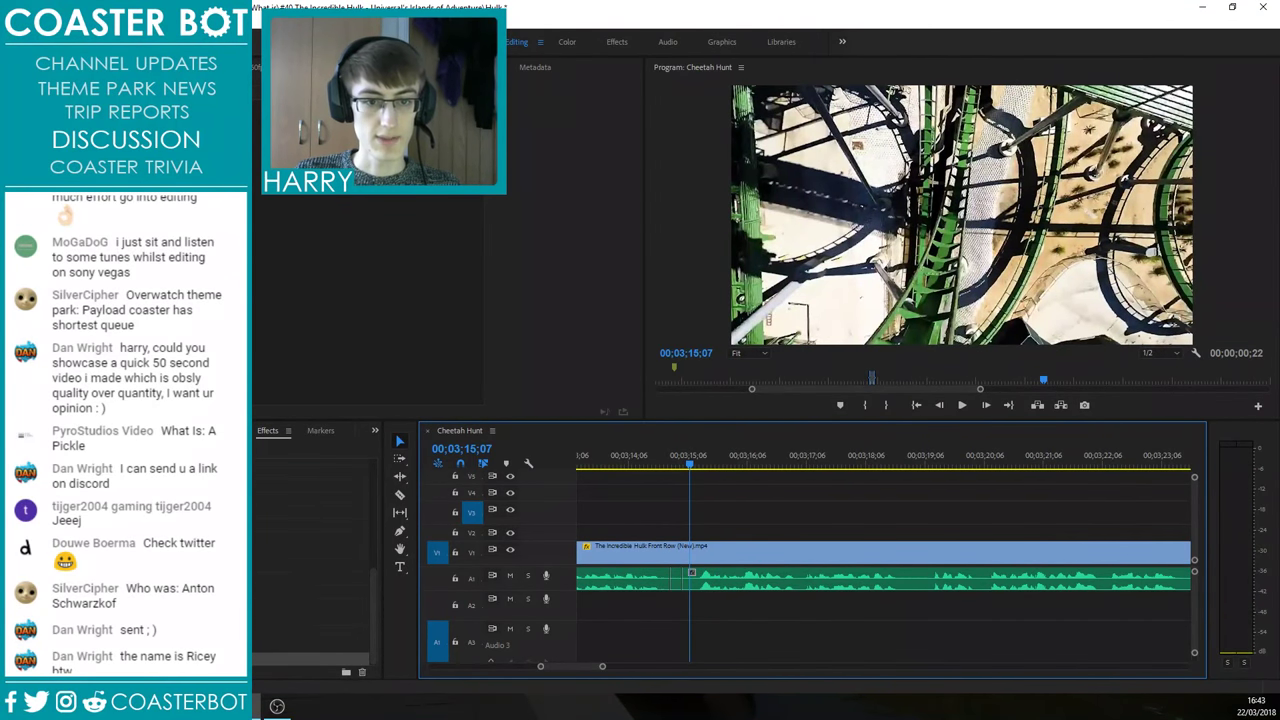
Step: Open the source footage and scrub through it for an off-ride shot of the green coaster track
key(alt+Tab)
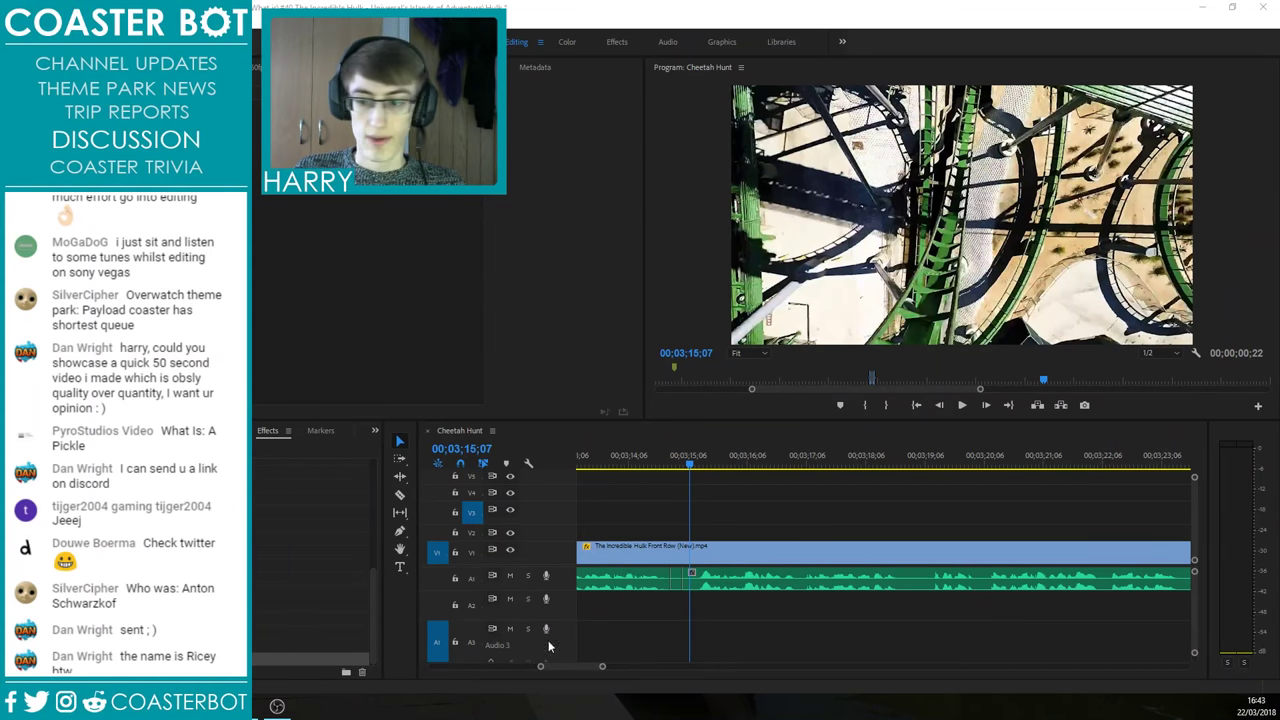
click(688, 634)
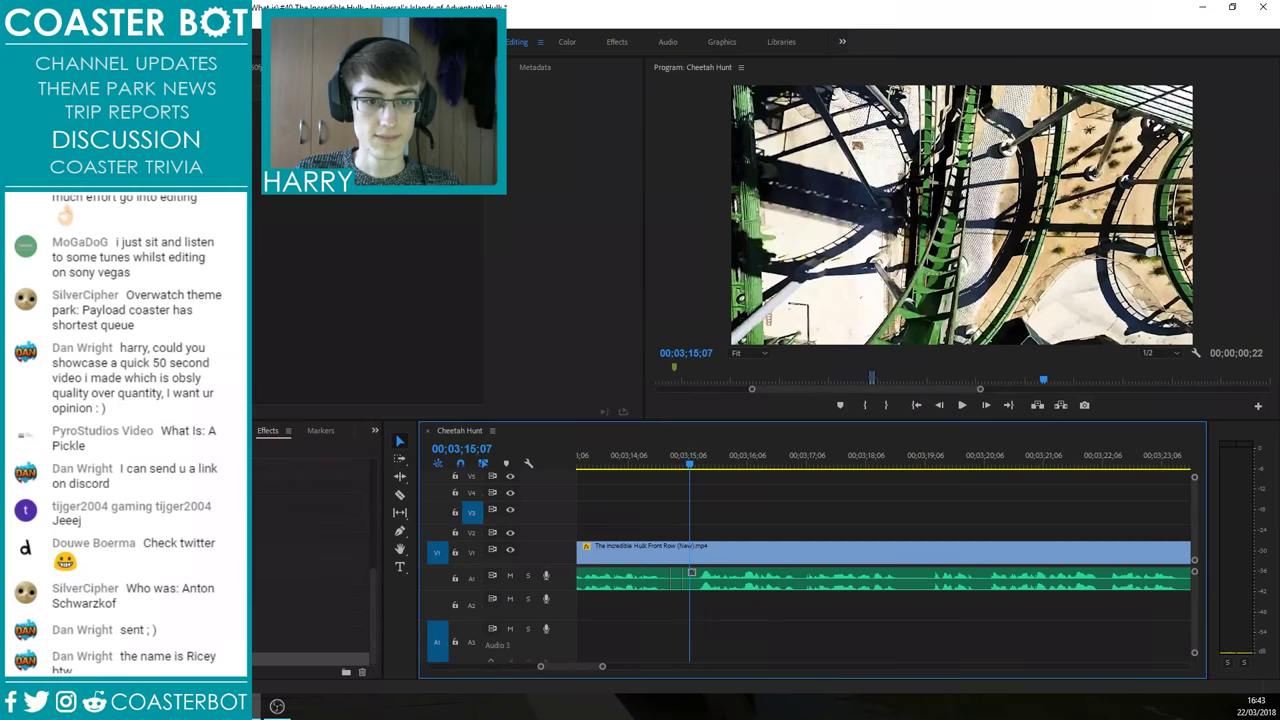
click(180, 67)
drag(351, 383, 356, 385)
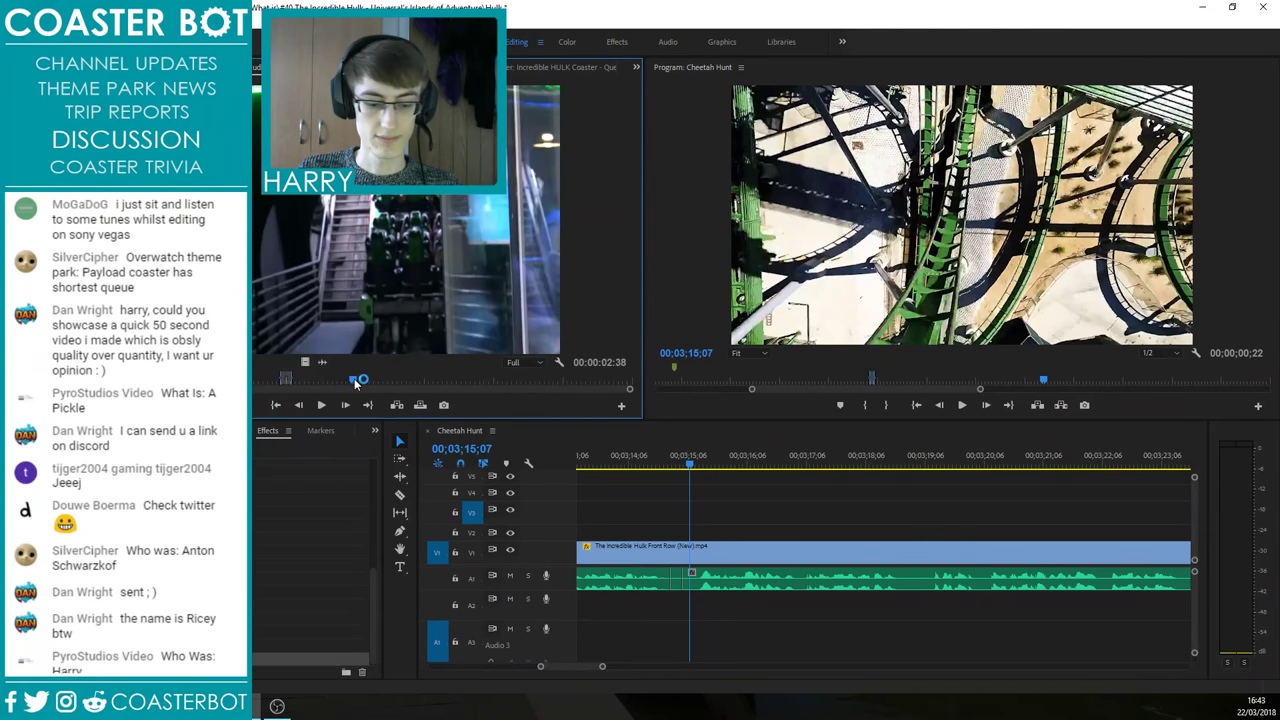
drag(448, 377, 583, 350)
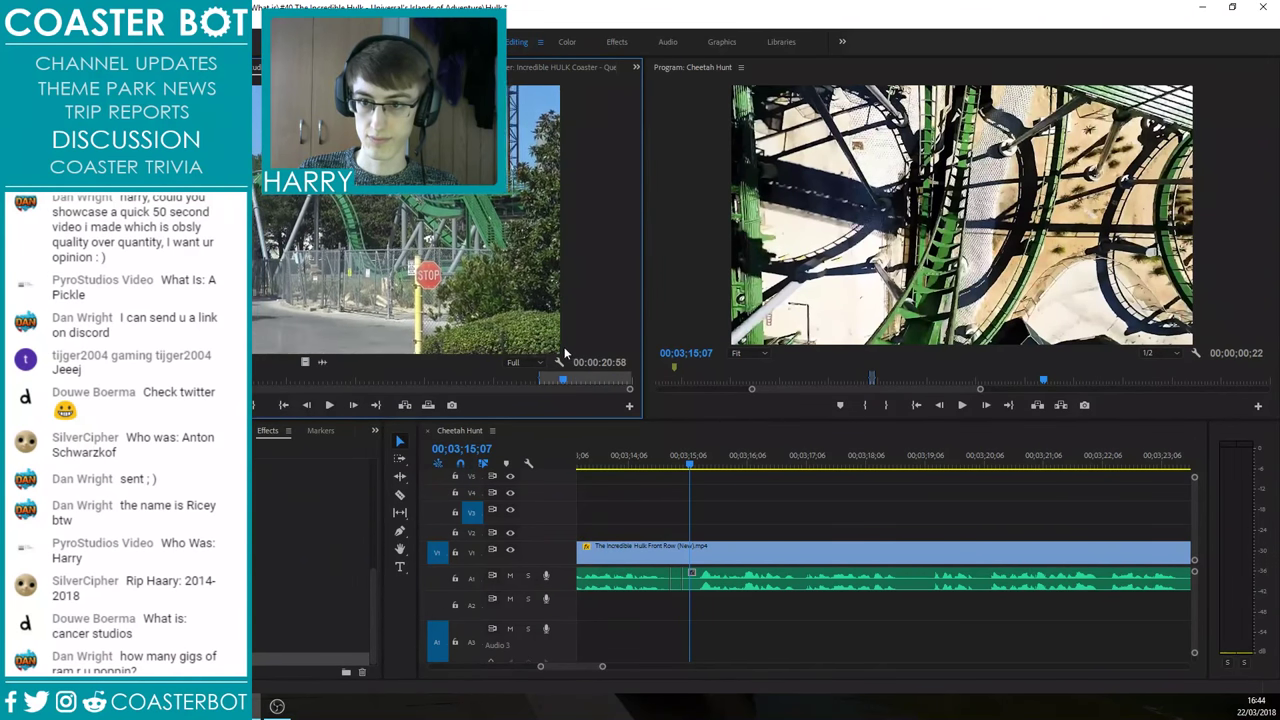
Step: Mark a short section of the Incredible HULK Coaster queue and off-ride clip and place it on V1 a few seconds after the front-row clip
key(i)
key(o)
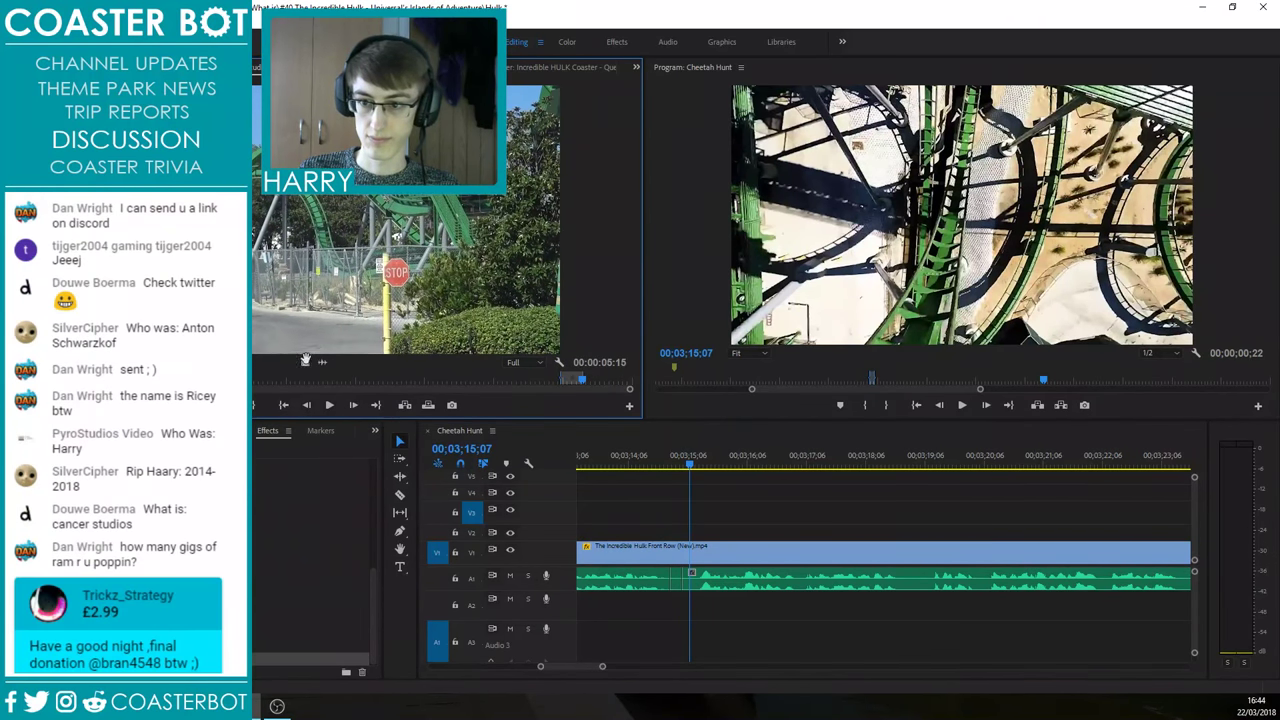
scroll(812, 498, down, 4)
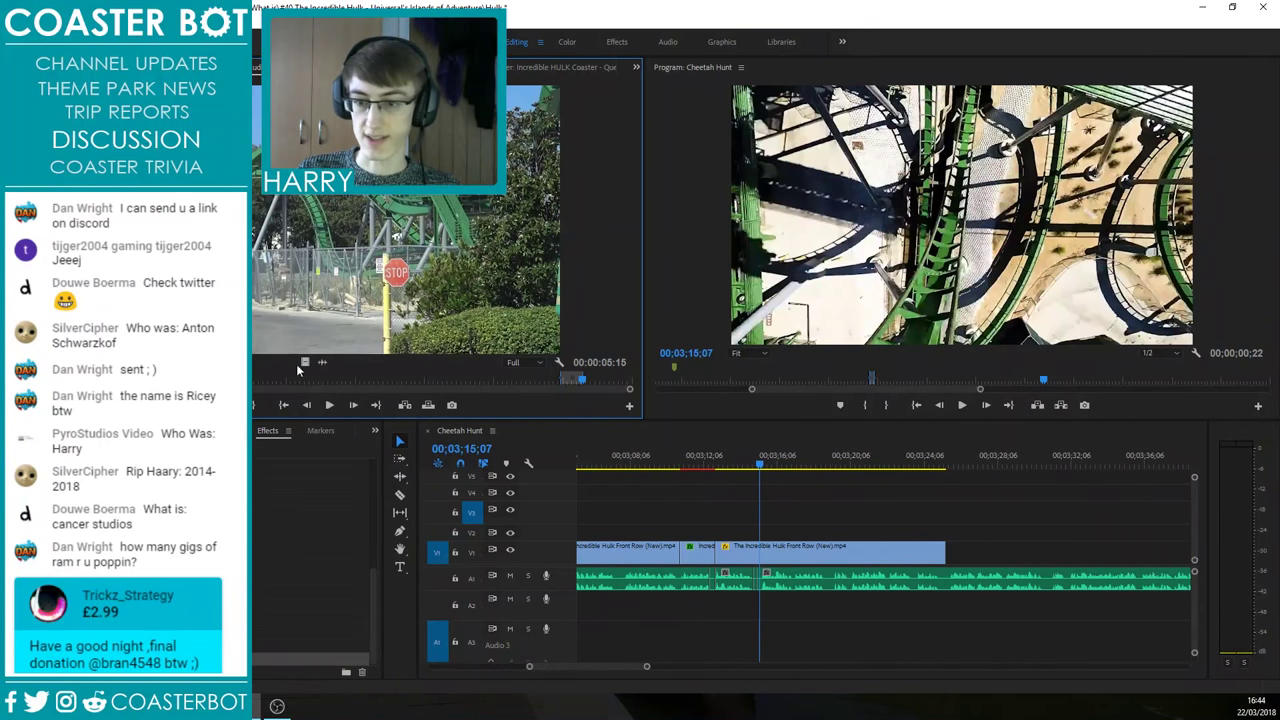
drag(400, 320, 1054, 550)
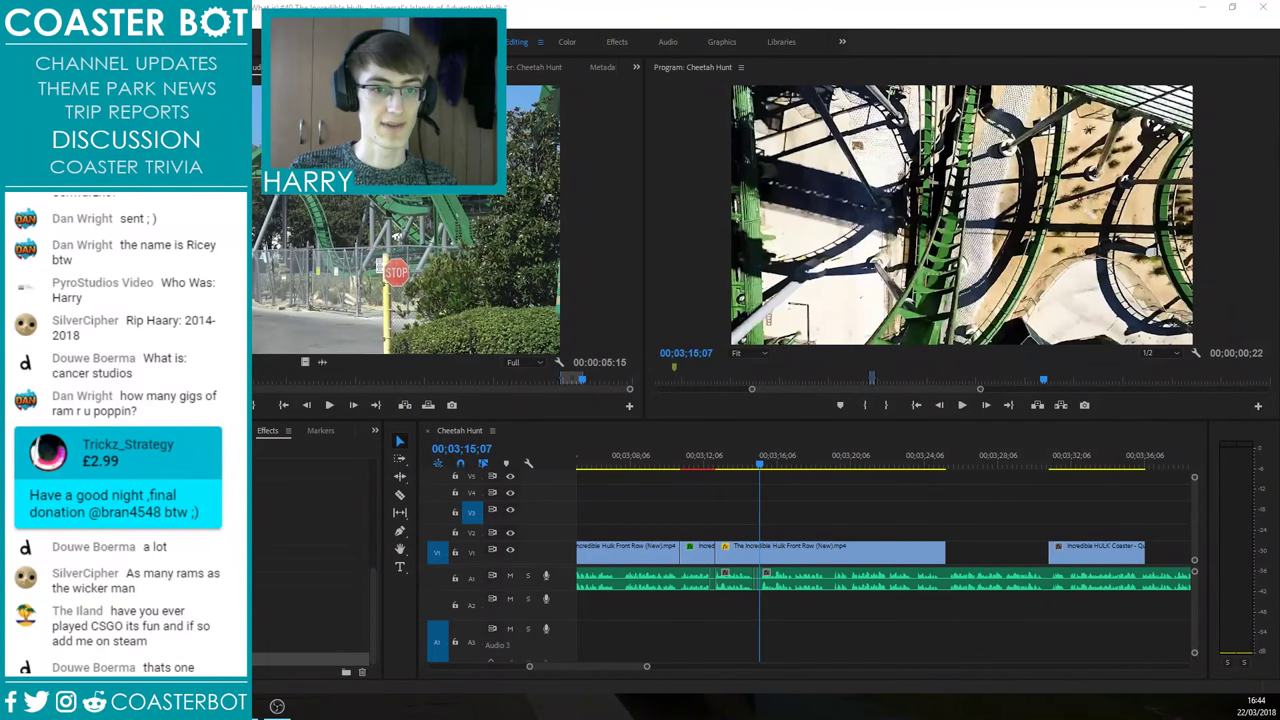
Step: Play back the front-row clip on V1 from about 00;03;15 to review it against the voice-over
click(734, 481)
key(space)
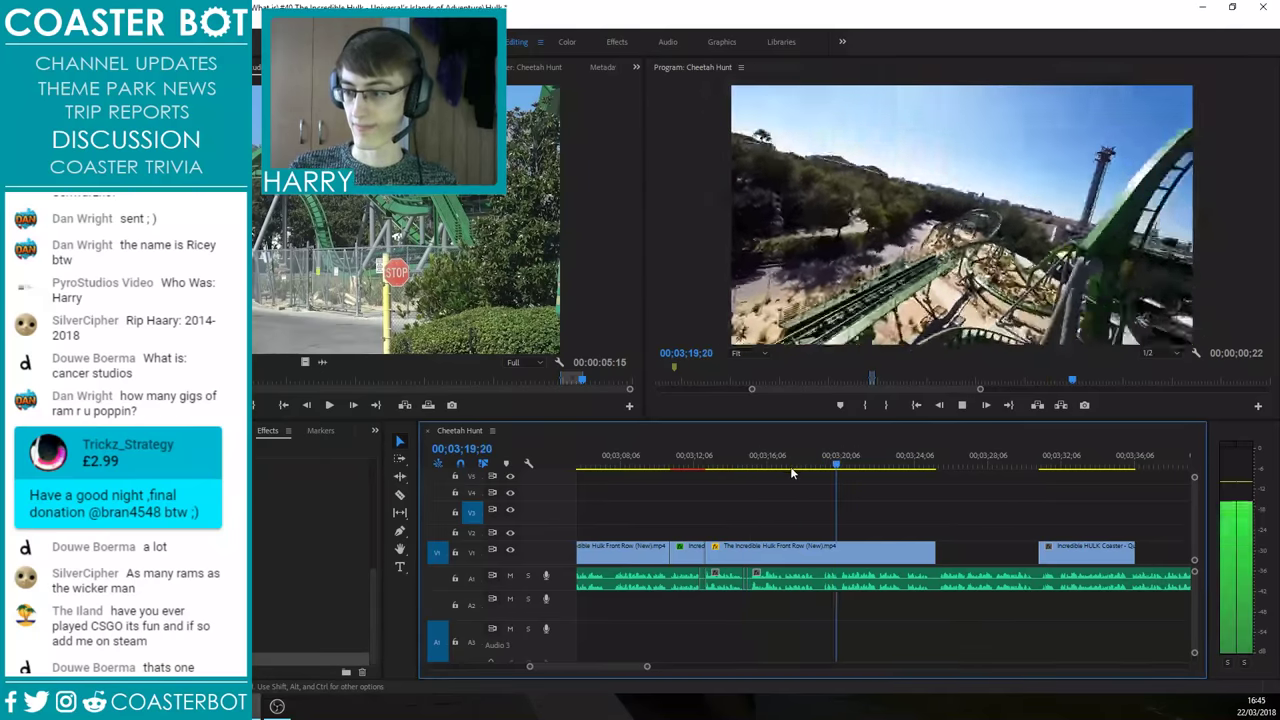
drag(790, 466, 725, 466)
click(788, 517)
scroll(908, 545, up, 2)
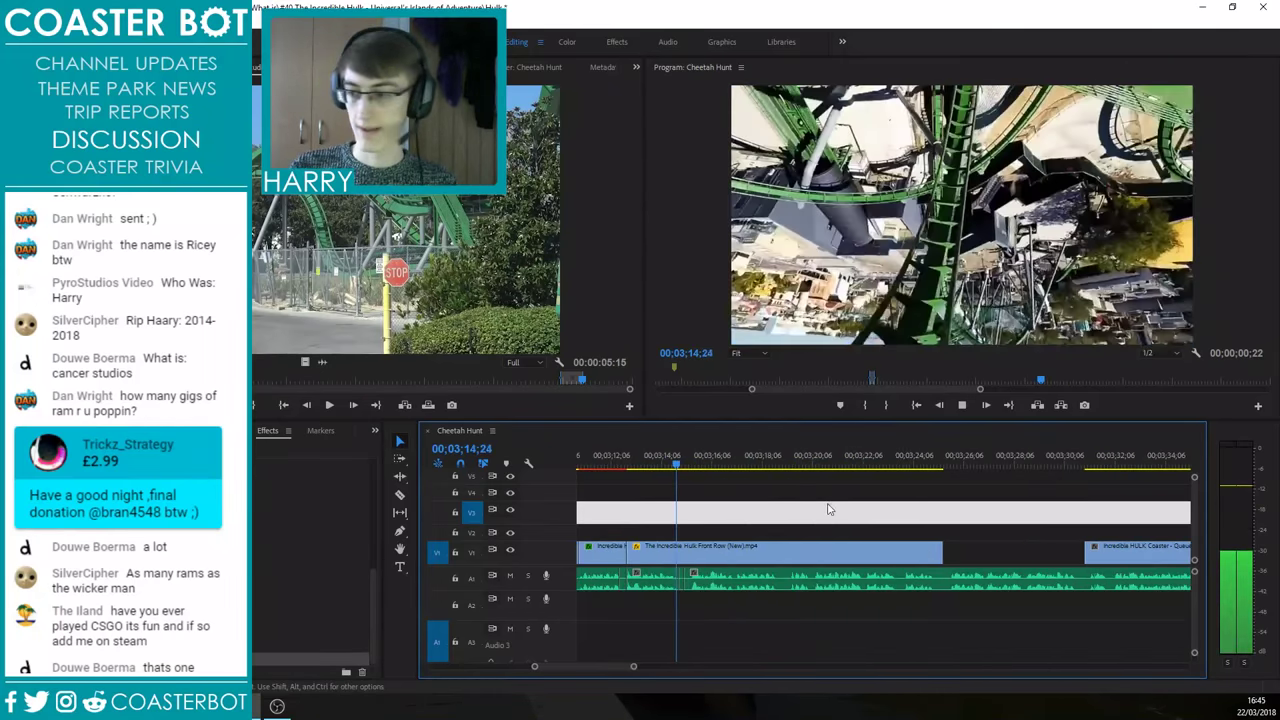
scroll(784, 540, down, 1)
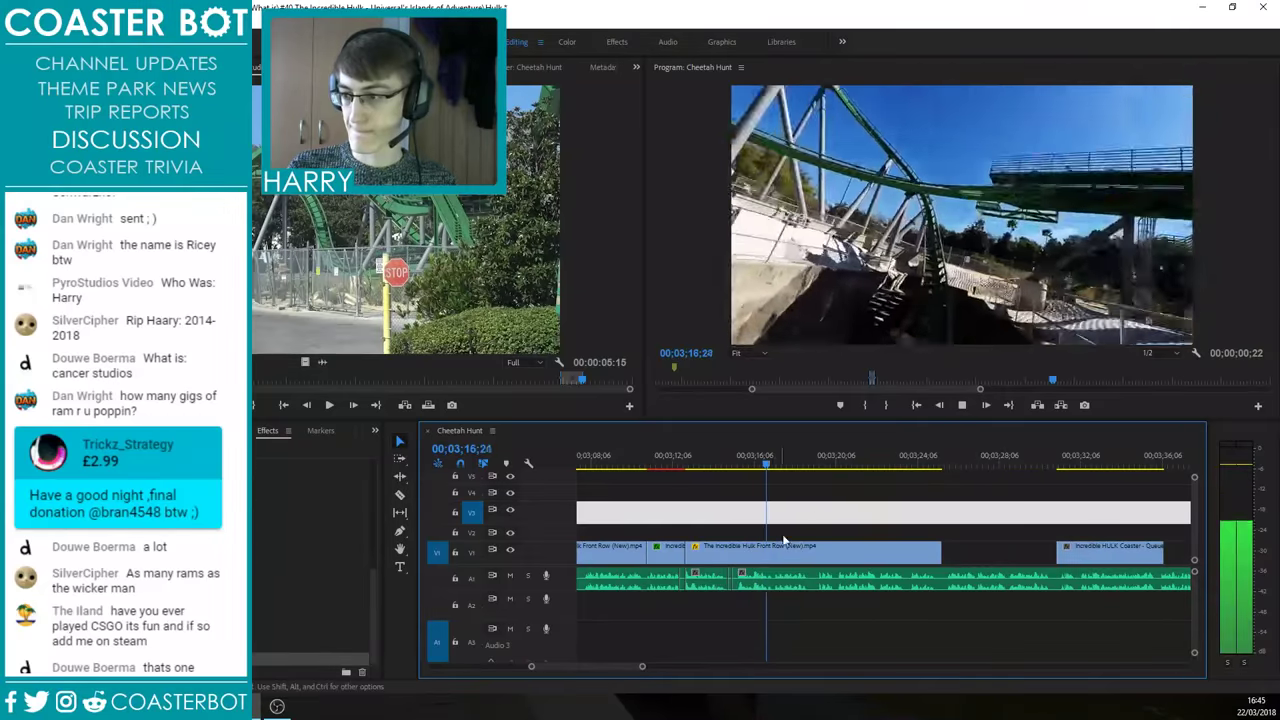
scroll(790, 545, up, 1)
Step: Move the off-ride clip earlier on V1 to close most of the gap after the front-row clip
drag(1139, 555, 1047, 548)
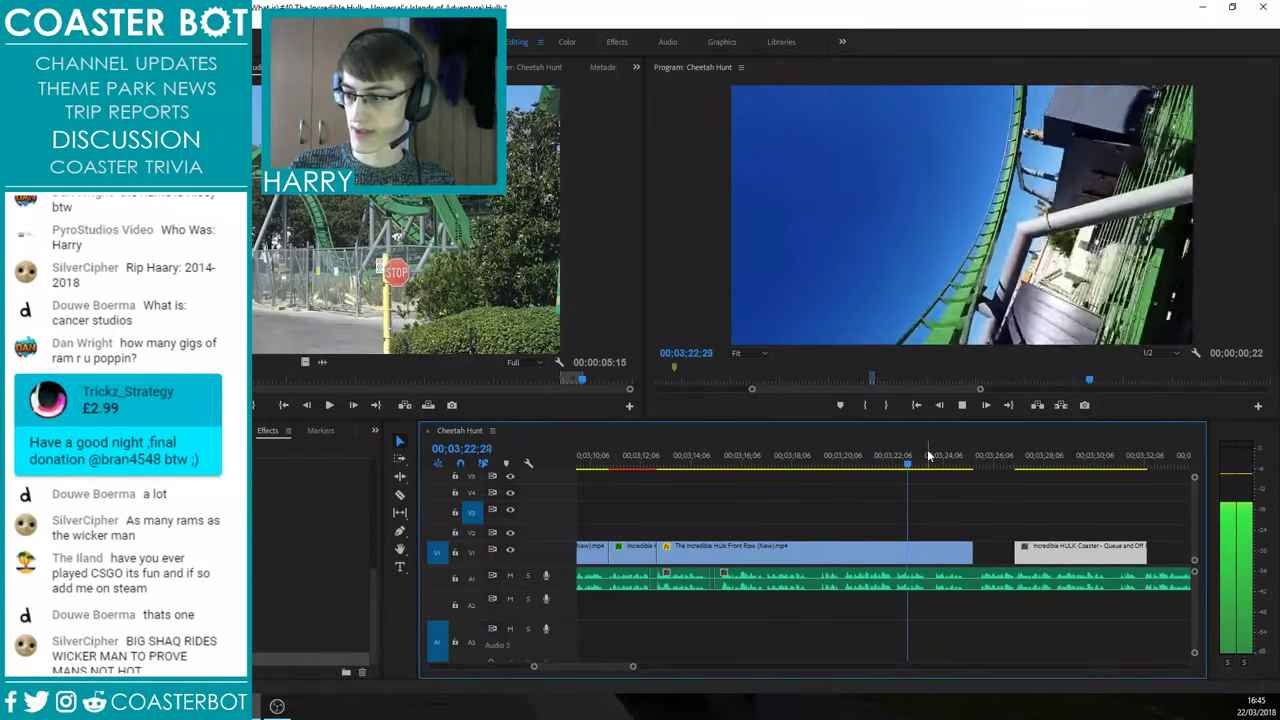
scroll(878, 472, down, 1)
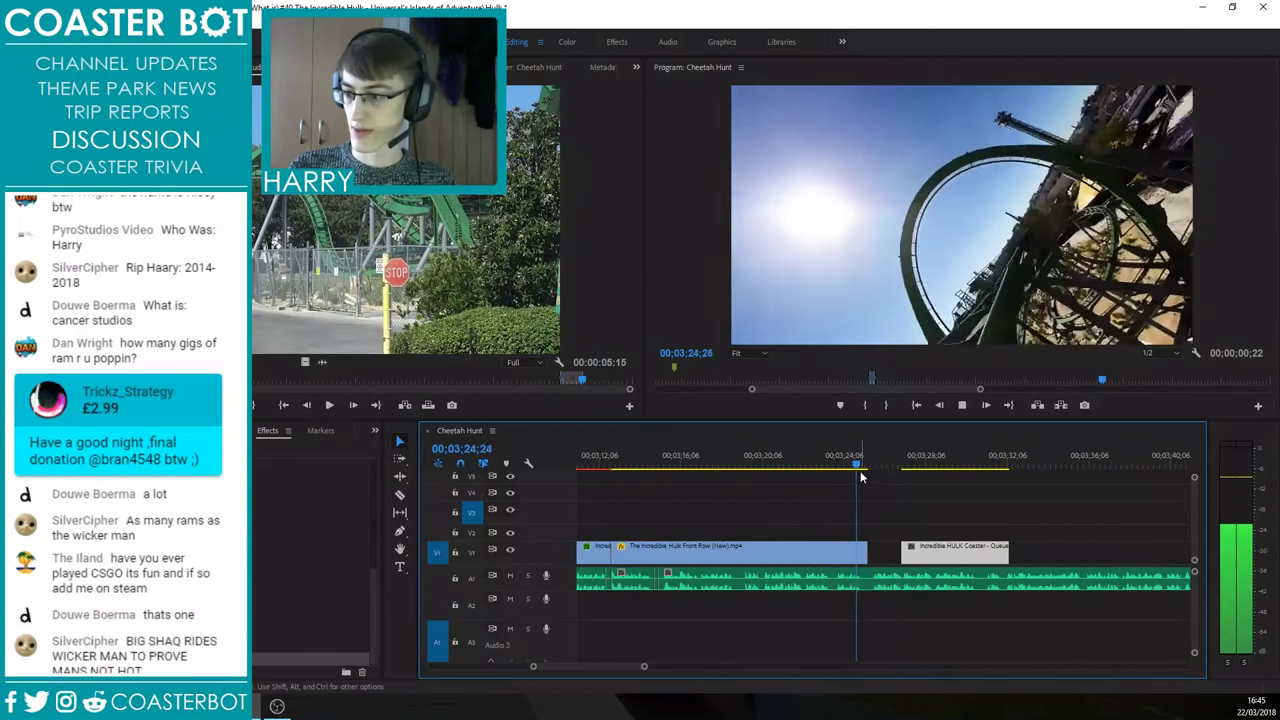
scroll(877, 562, up, 1)
drag(877, 560, 834, 560)
drag(752, 462, 769, 465)
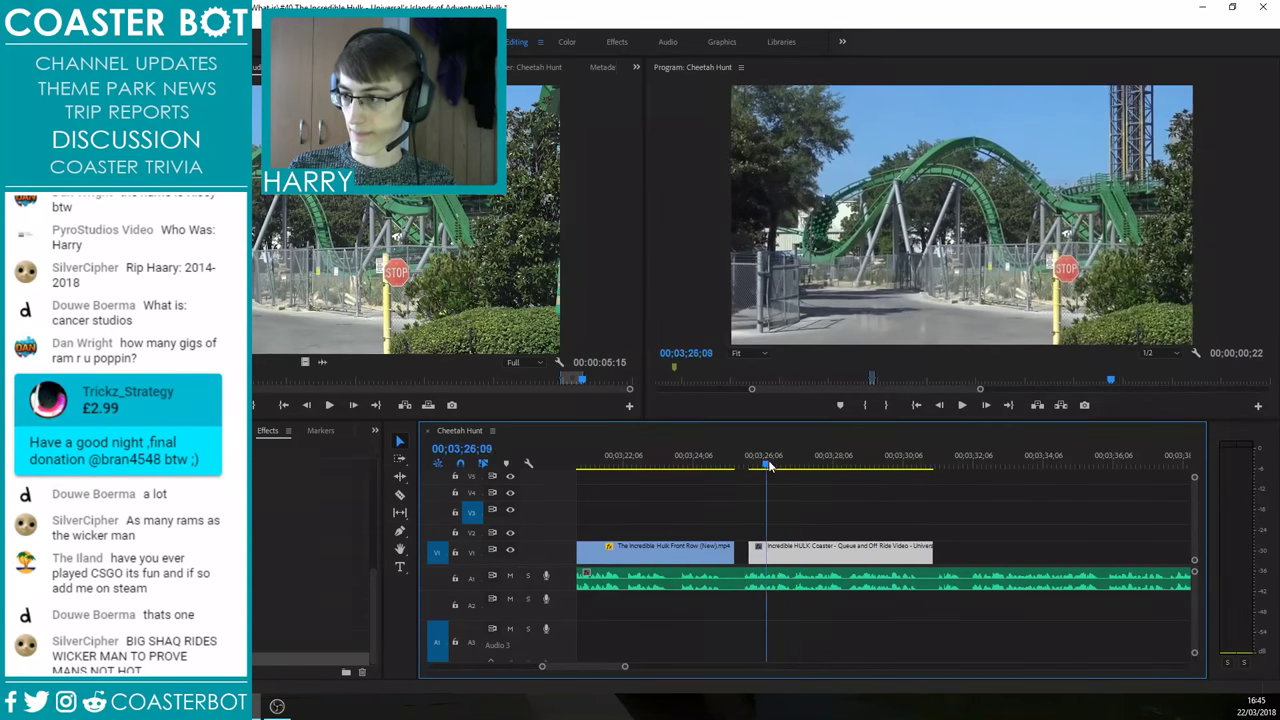
Step: Adjust the off-ride clip's length and position so it starts just after the front-row clip, and play the transition
click(741, 466)
drag(759, 550, 792, 546)
drag(790, 466, 822, 474)
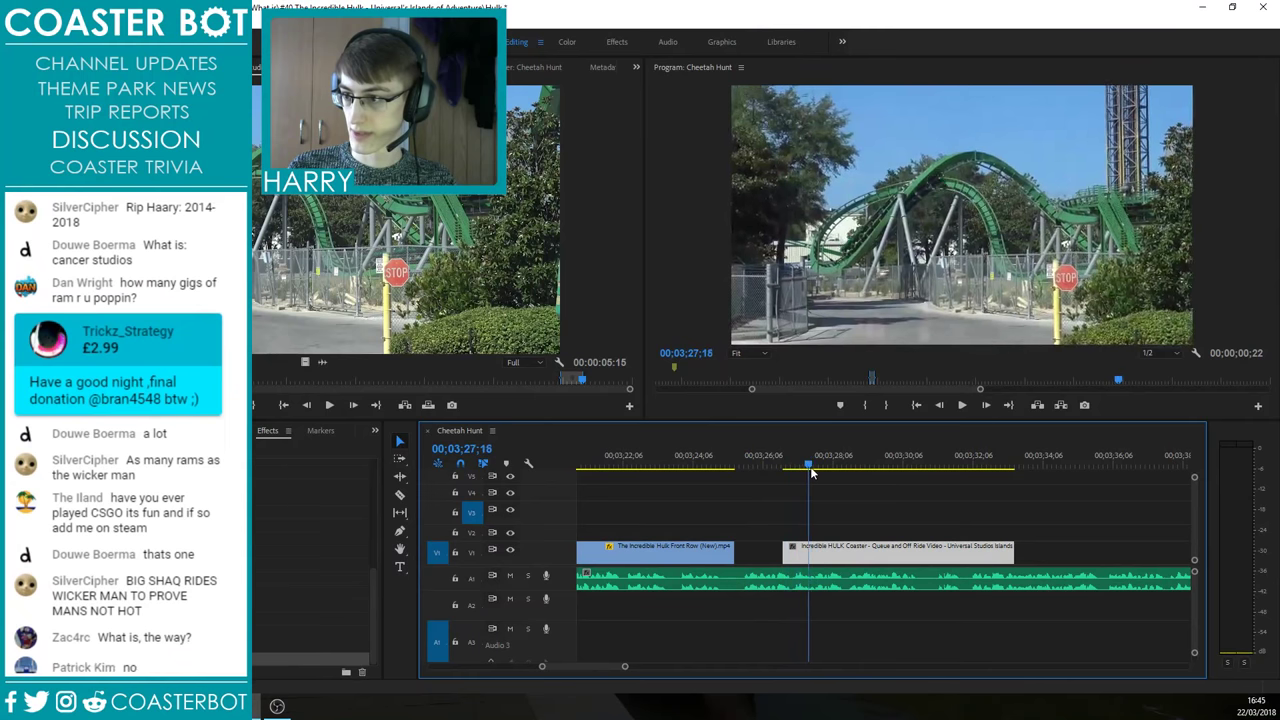
drag(820, 553, 774, 546)
click(740, 461)
key(Right)
key(space)
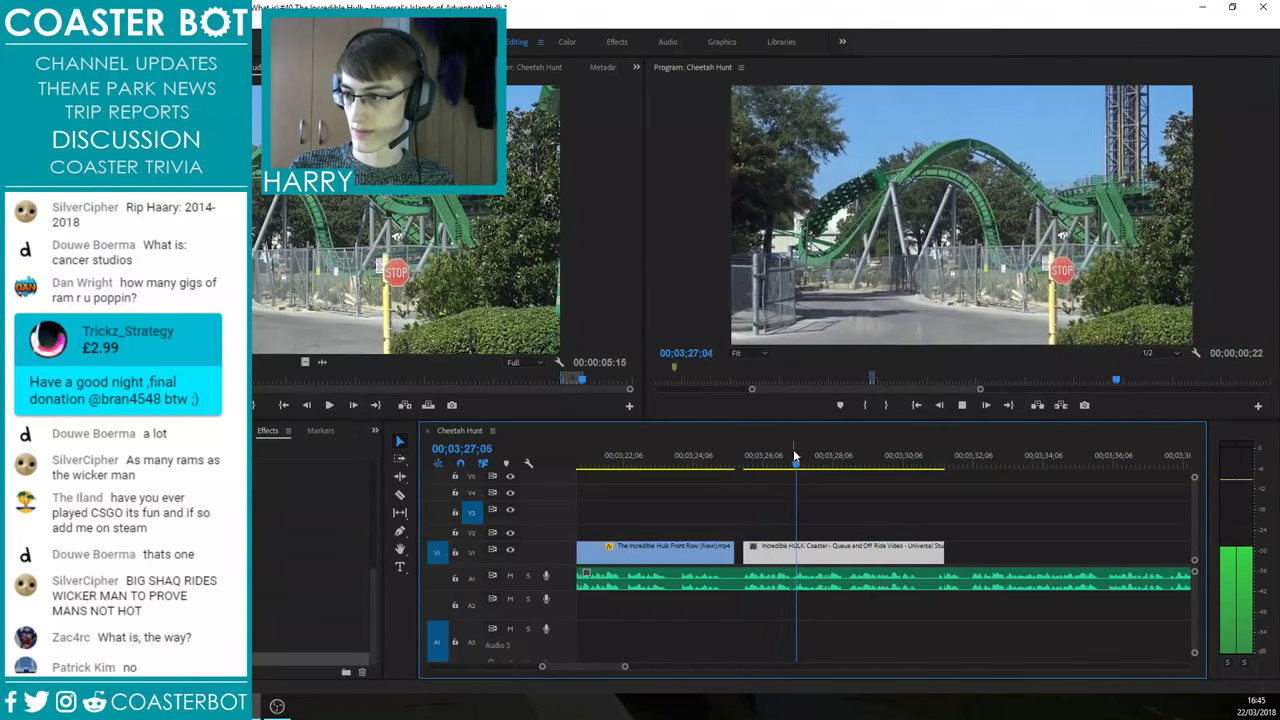
click(691, 547)
key(space)
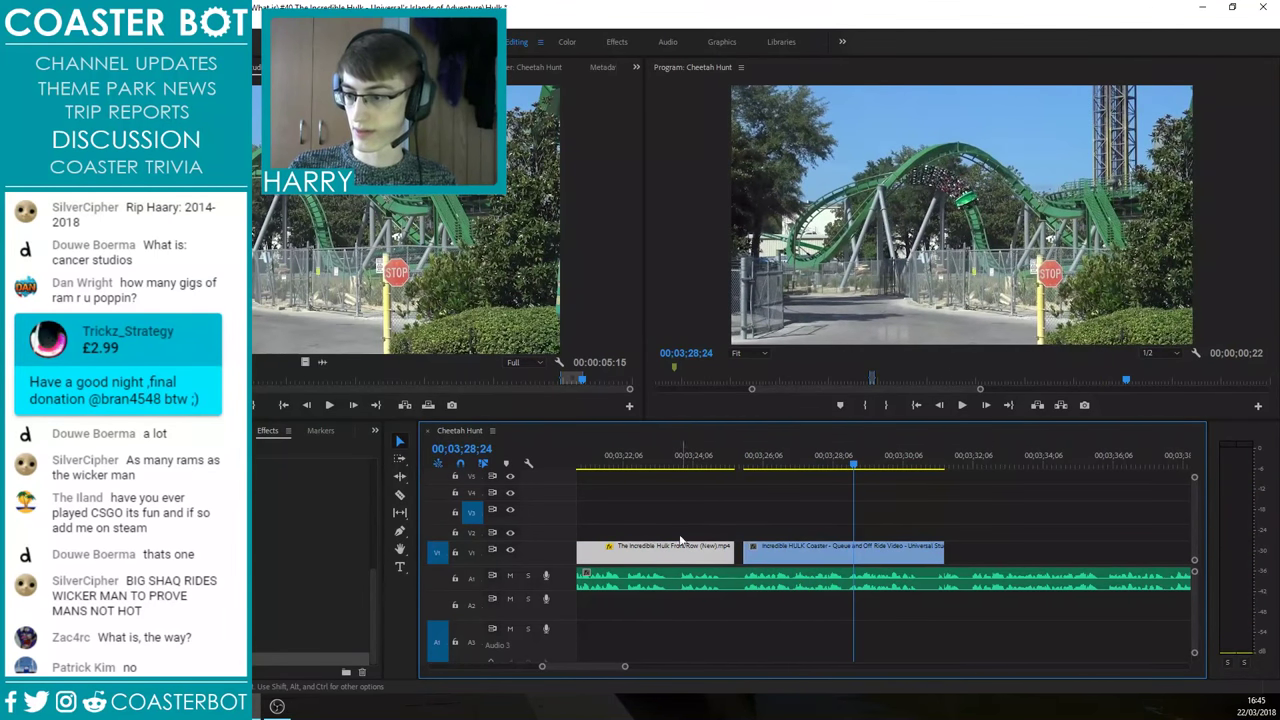
Step: Trim about two seconds off the end of the front-row clip before the off-ride clip on V1
scroll(708, 532, down, 4)
shift+click(695, 550)
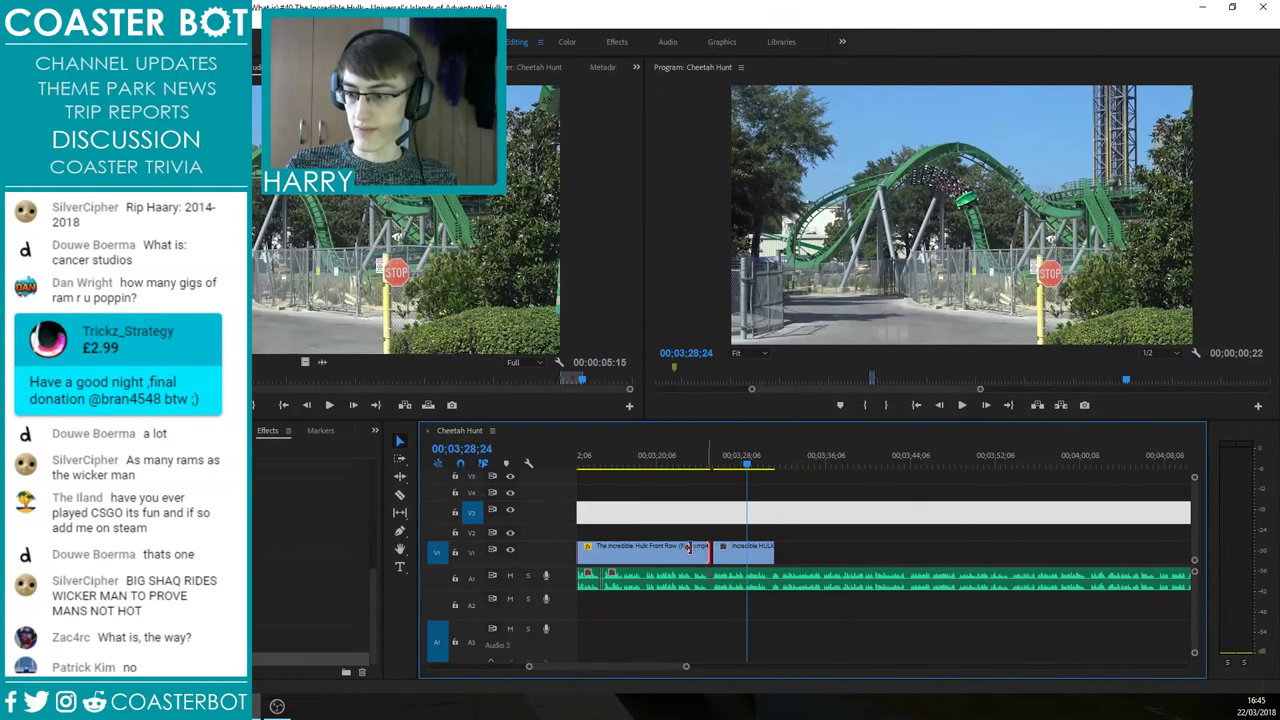
drag(709, 548, 690, 548)
Step: Paste a copy of the front-row clip on V3 after the off-ride clip, and retrim it with a longer end and a start at 00;03;46;08
click(680, 549)
key(ctrl+c)
click(797, 455)
key(ctrl+v)
drag(953, 513, 1123, 513)
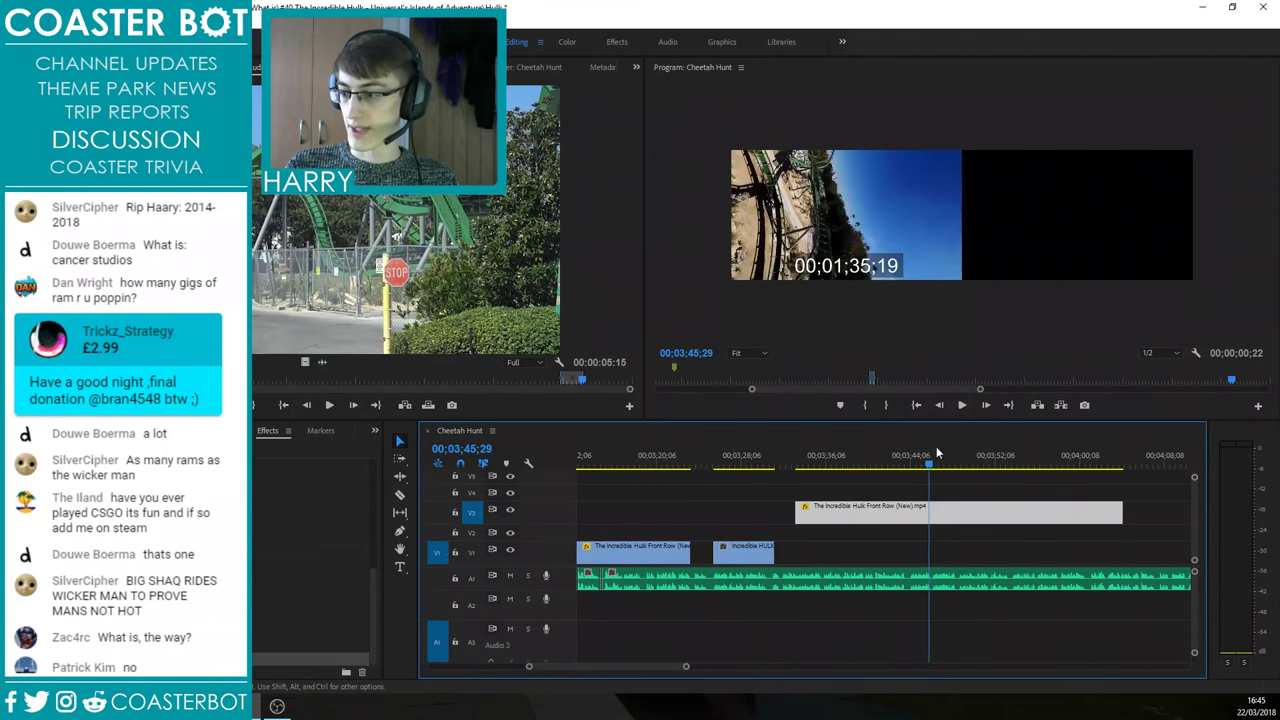
mouse_move(936, 448)
mouse_down()
mouse_move(999, 468)
mouse_move(957, 488)
mouse_move(972, 471)
mouse_move(919, 465)
mouse_move(932, 468)
mouse_up()
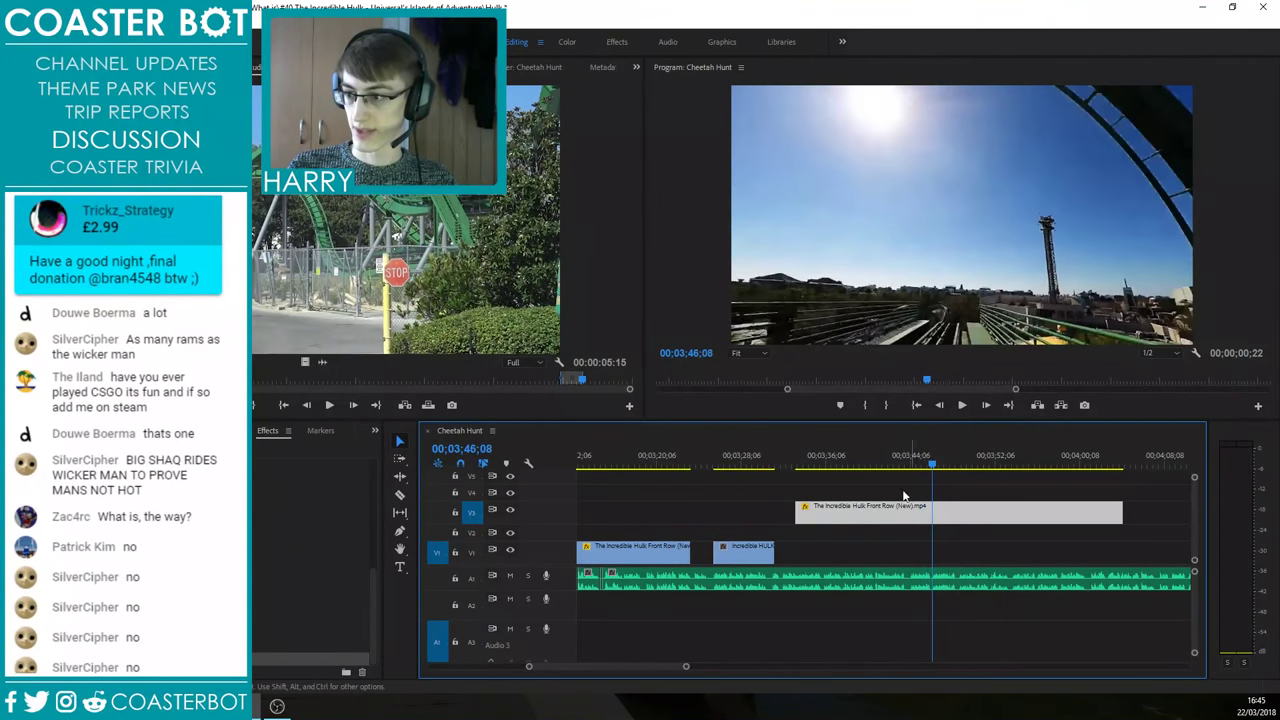
drag(828, 517, 942, 520)
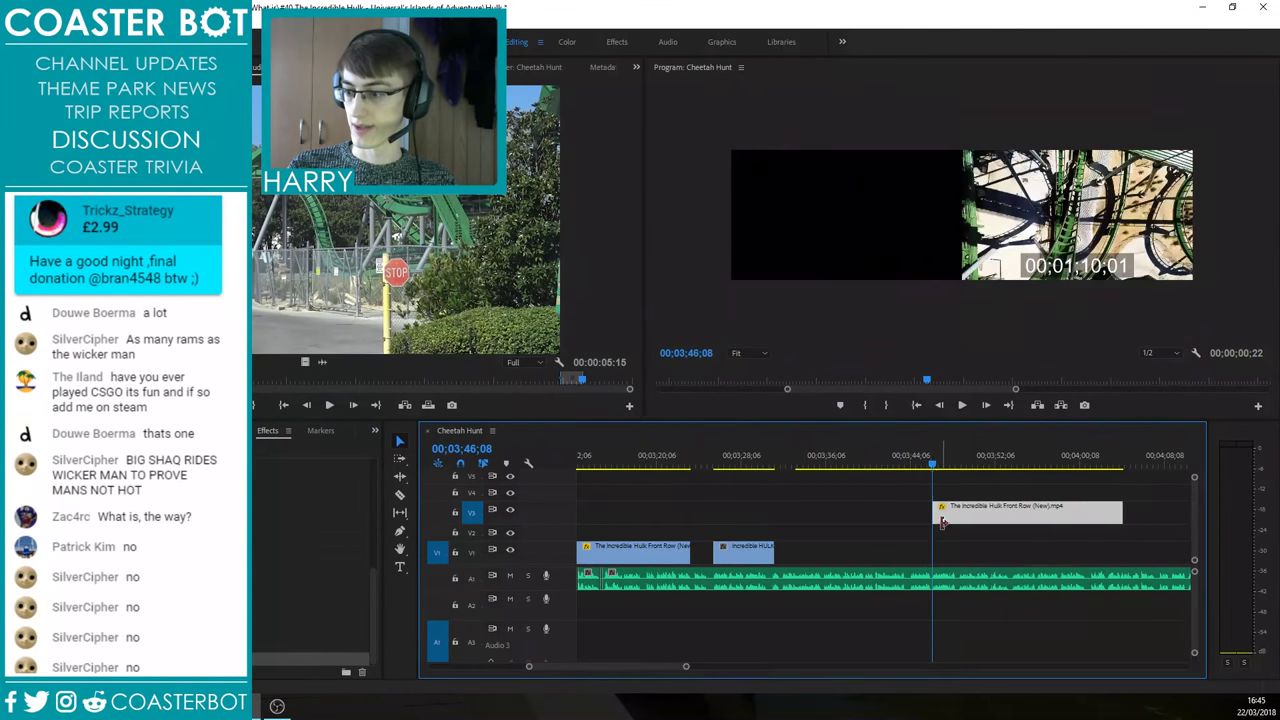
Step: Move the original front-row clip further along V1 and place the retrimmed copy on V1 directly before the off-ride clip
scroll(942, 520, down, 2)
click(812, 553)
drag(812, 553, 977, 554)
drag(1034, 516, 881, 534)
scroll(881, 532, up, 2)
drag(800, 463, 856, 466)
key(equal)
drag(1060, 532, 847, 550)
Step: Play back the cut from the front-row clip into the off-ride clip
click(839, 464)
key(space)
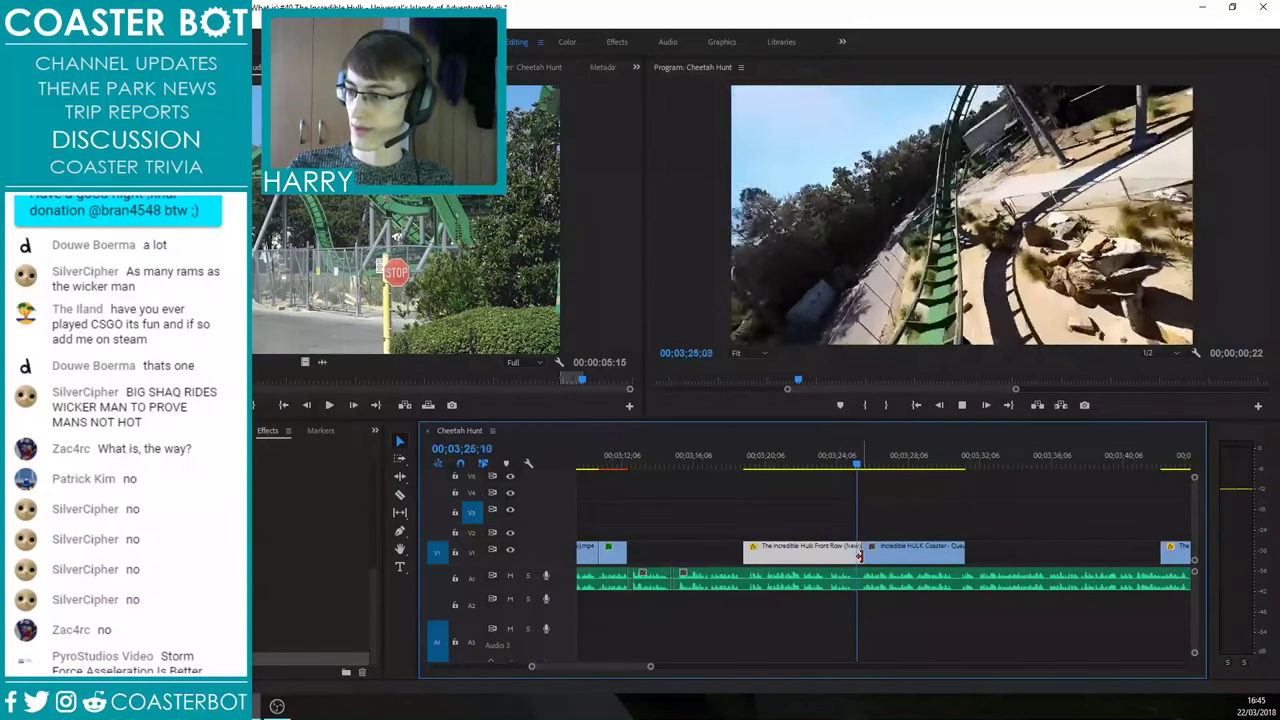
scroll(841, 518, up, 3)
click(832, 466)
key(space)
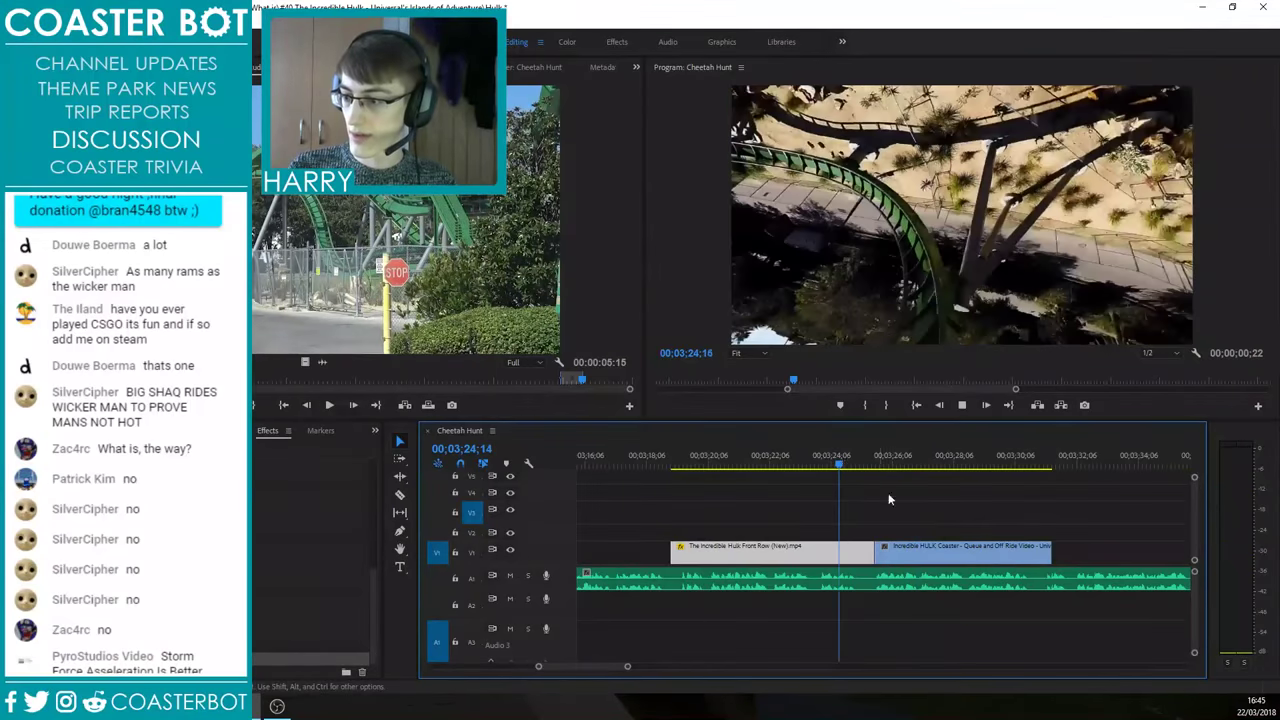
click(890, 496)
key(space)
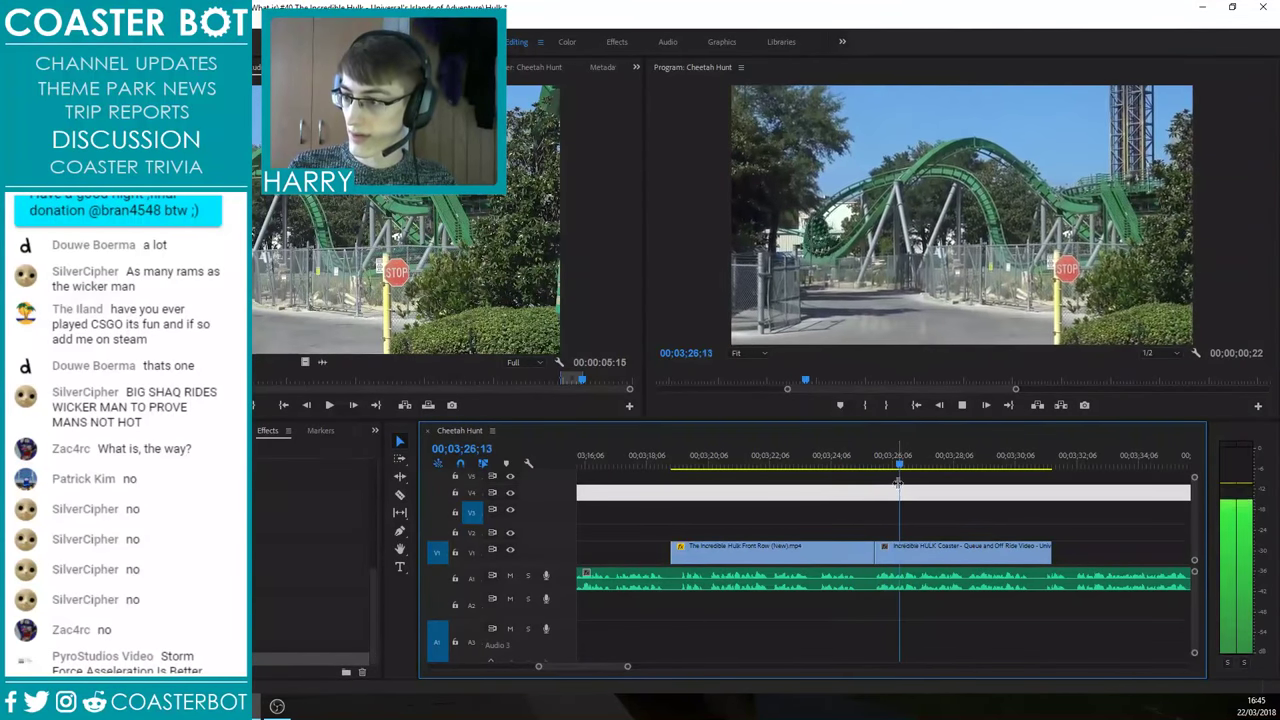
Step: Trim the off-ride clip's start from 00;03;25;28, butt it against the front-row clip ending at 00;03;31;05, and replay the cut
click(890, 458)
click(884, 458)
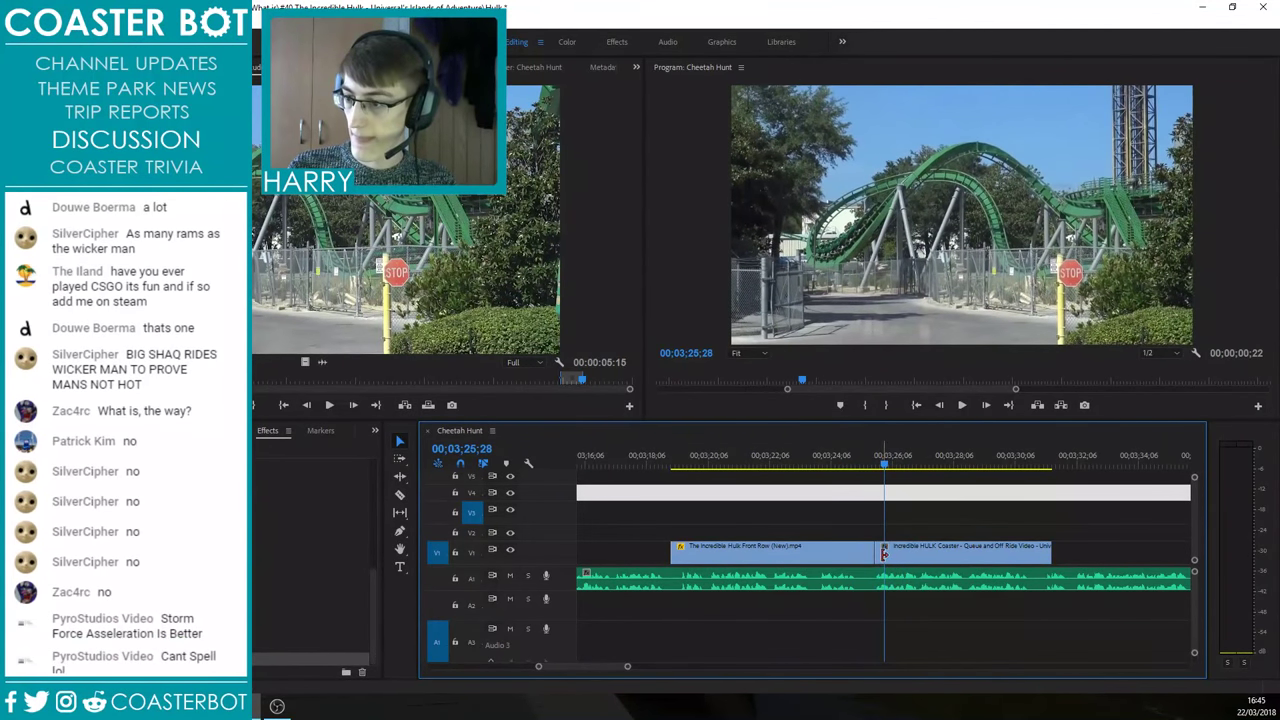
drag(931, 554, 921, 554)
drag(1036, 557, 1041, 557)
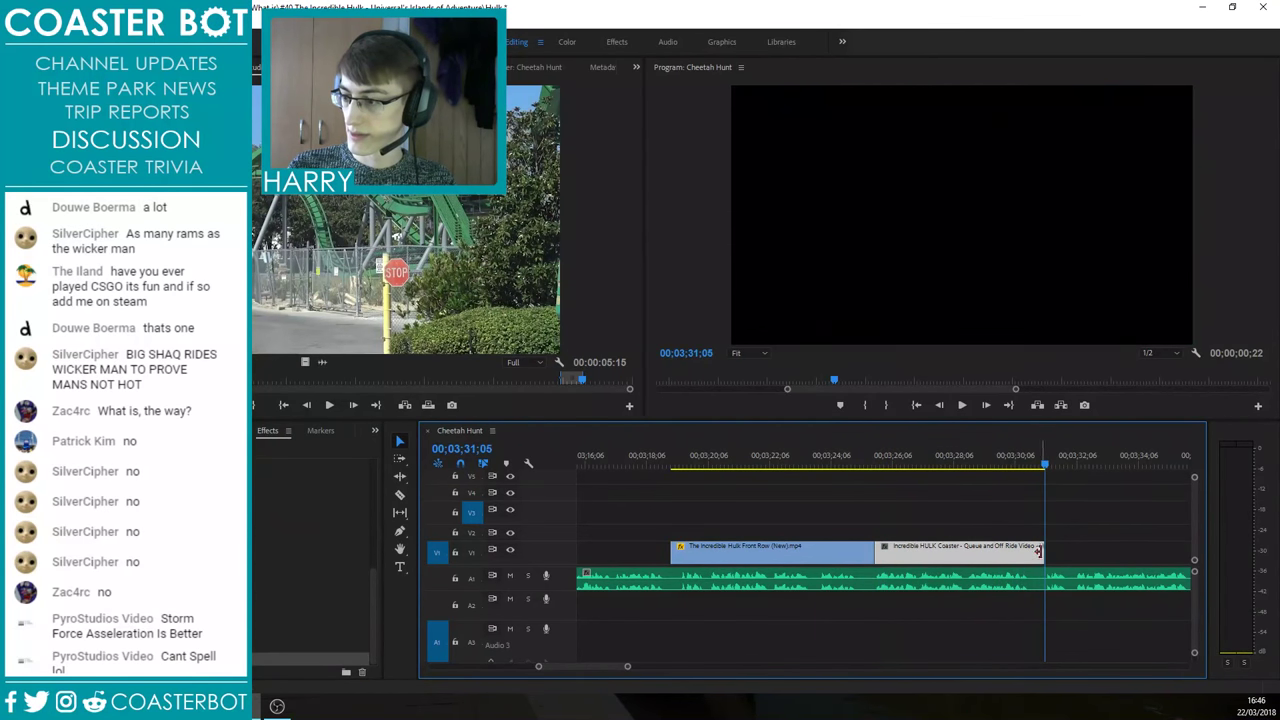
click(1014, 463)
key(space)
click(864, 458)
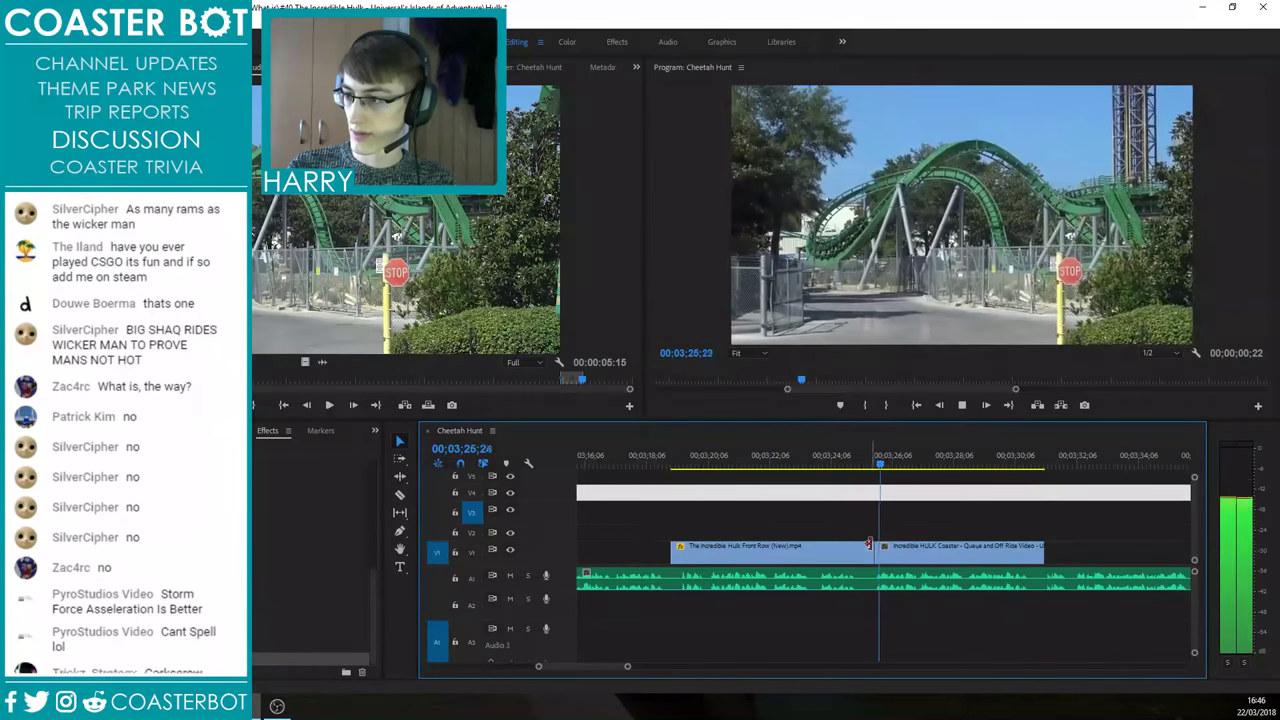
scroll(1108, 548, down, 4)
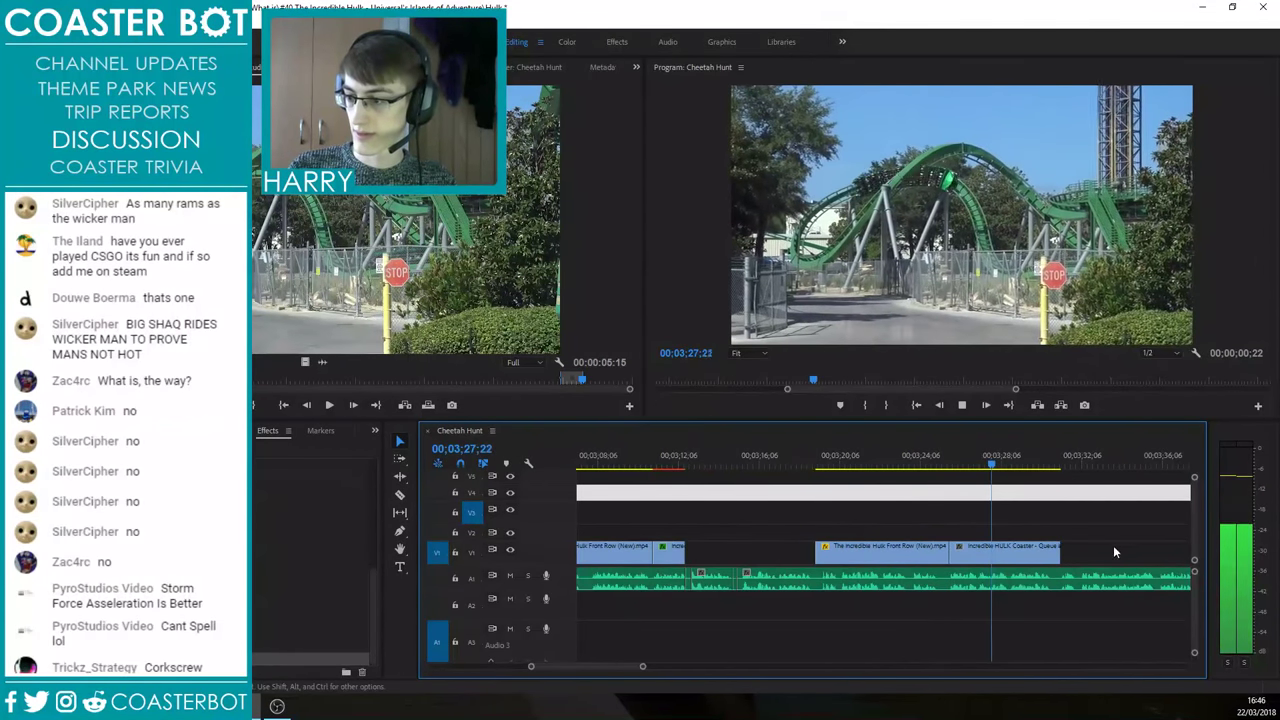
Step: Play the sequence from about 00;03;13 across the empty V1 gap into the front-row clip
scroll(911, 534, up, 3)
drag(902, 493, 901, 534)
key(Delete)
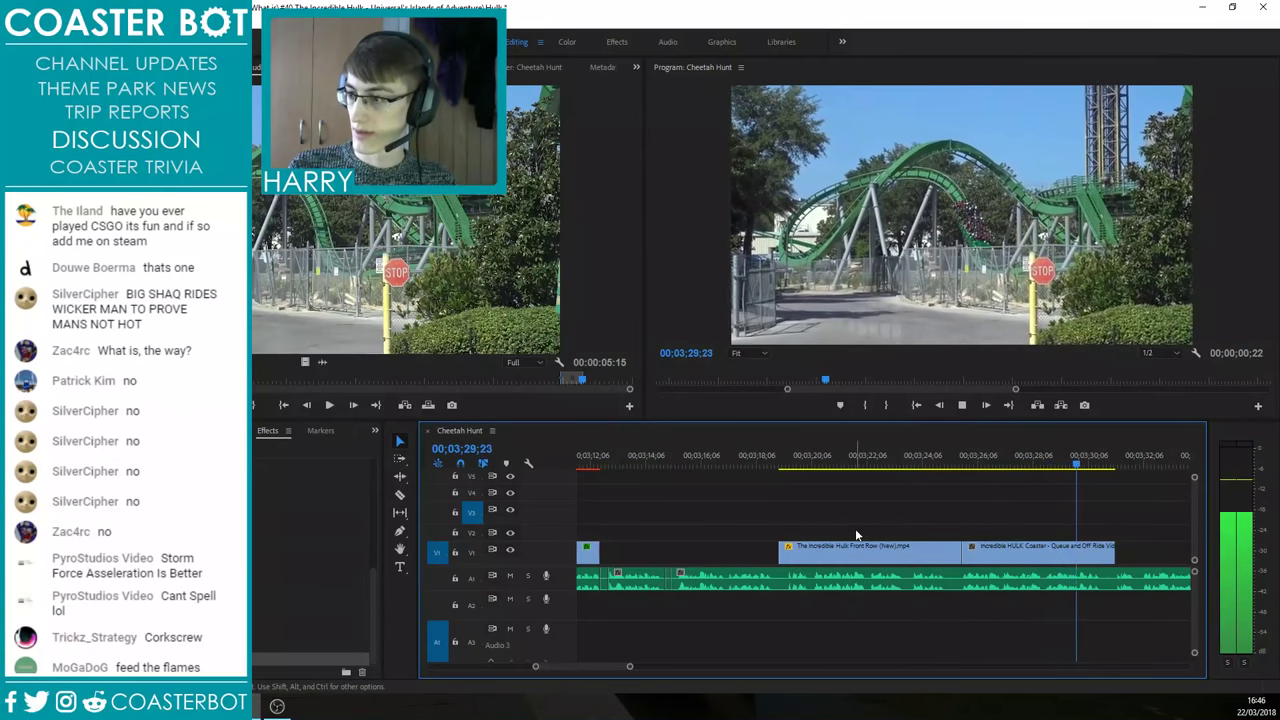
drag(739, 464, 618, 464)
key(space)
key(ctrl+z)
scroll(789, 531, up, 2)
key(space)
scroll(905, 545, down, 3)
scroll(780, 490, up, 2)
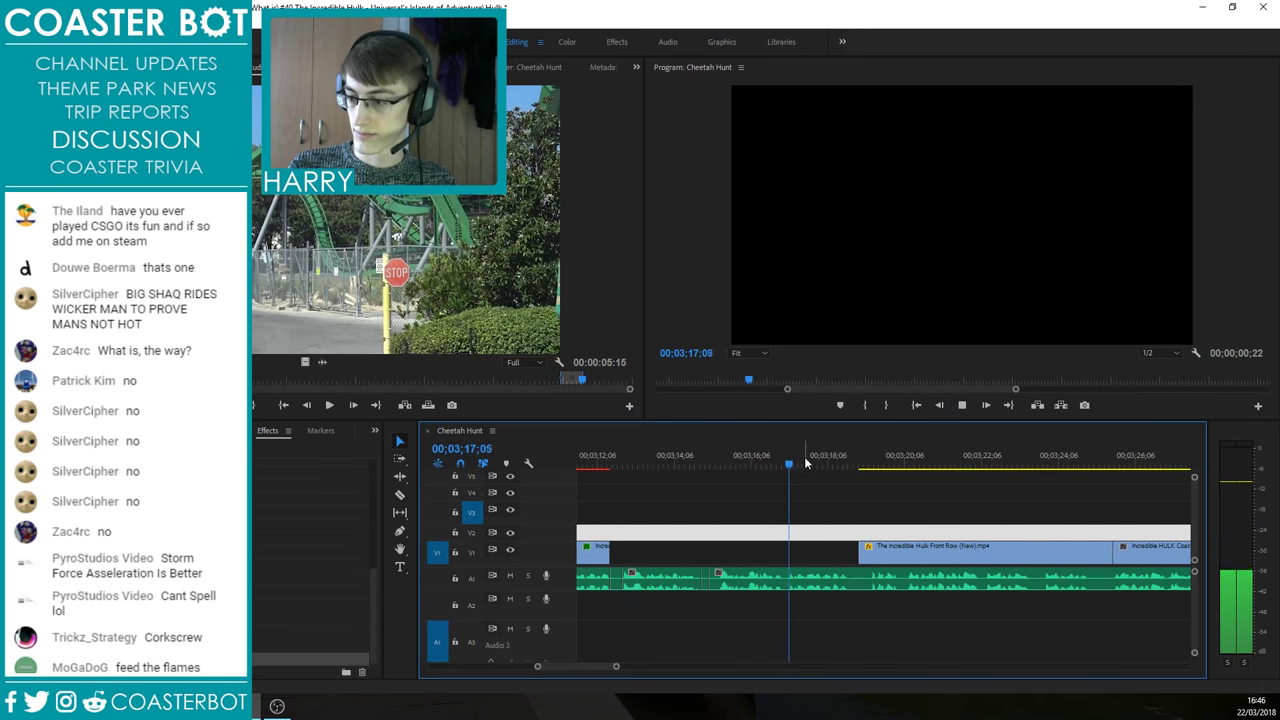
drag(882, 532, 884, 512)
scroll(906, 580, down, 3)
scroll(908, 590, up, 2)
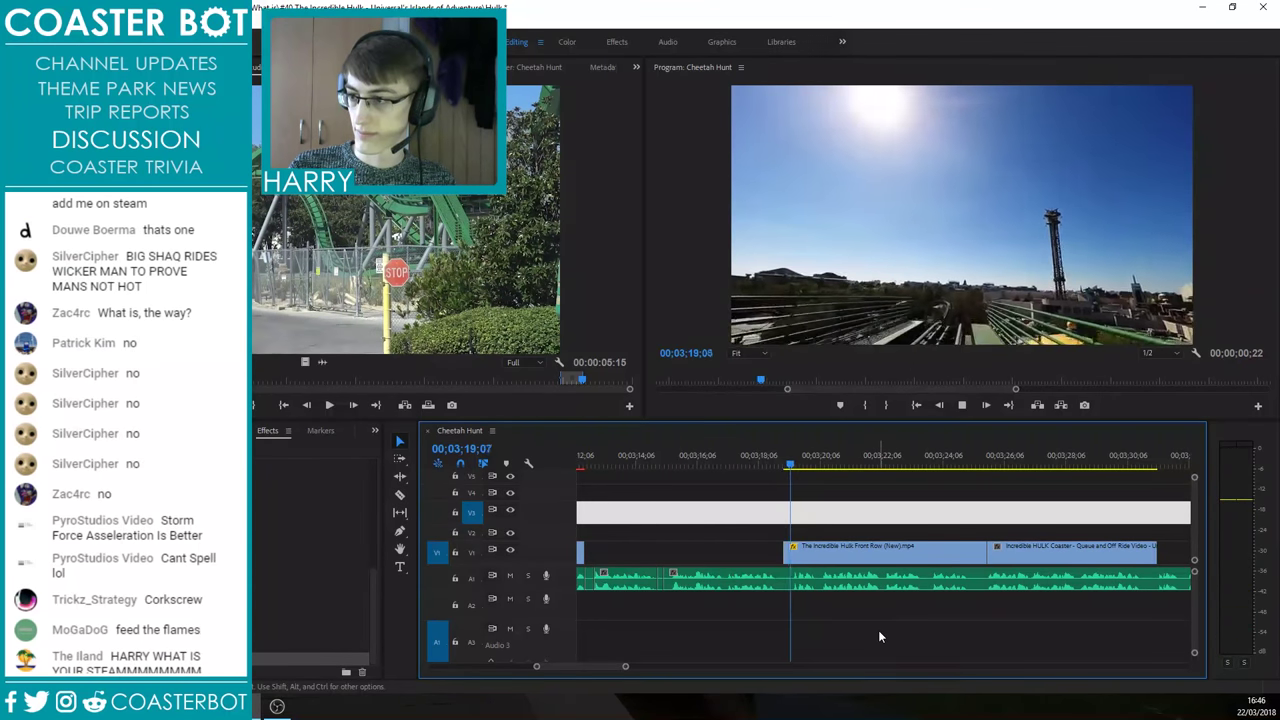
Step: Extend the start of the front-row clip on V1 back to 00;03;15;10 and play the result
drag(839, 455, 673, 491)
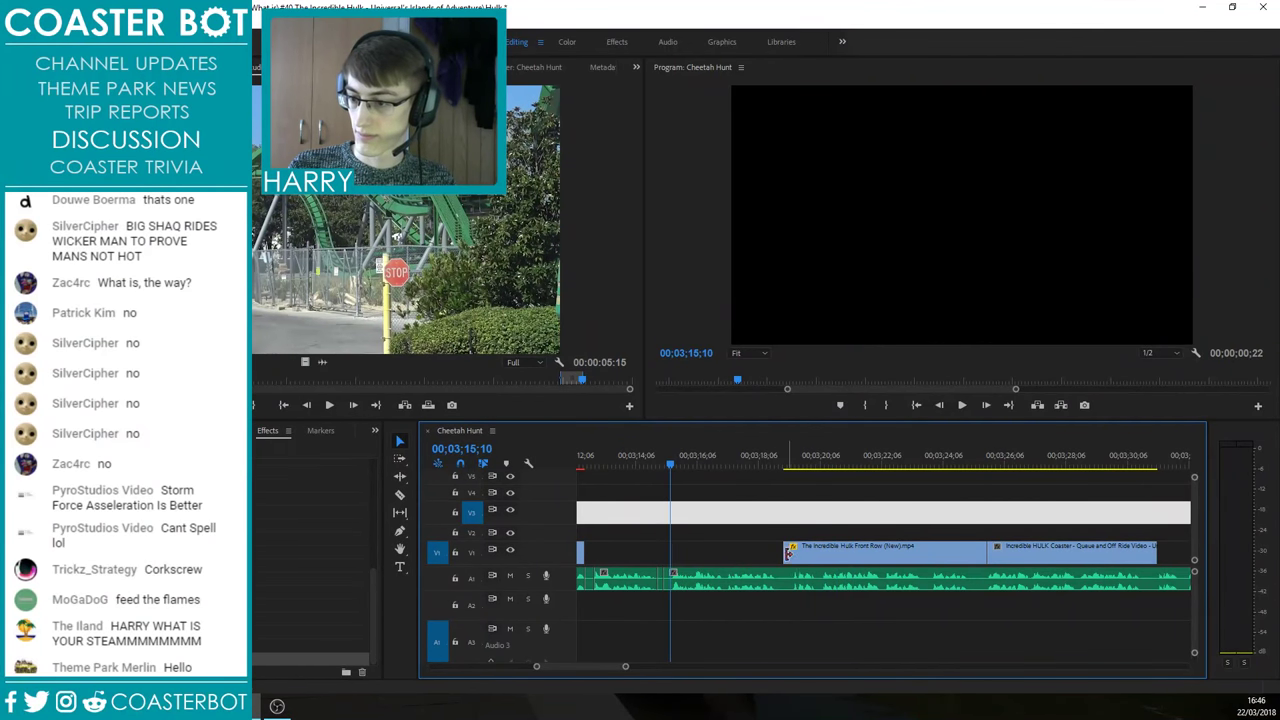
drag(787, 556, 672, 556)
click(730, 515)
key(Delete)
key(space)
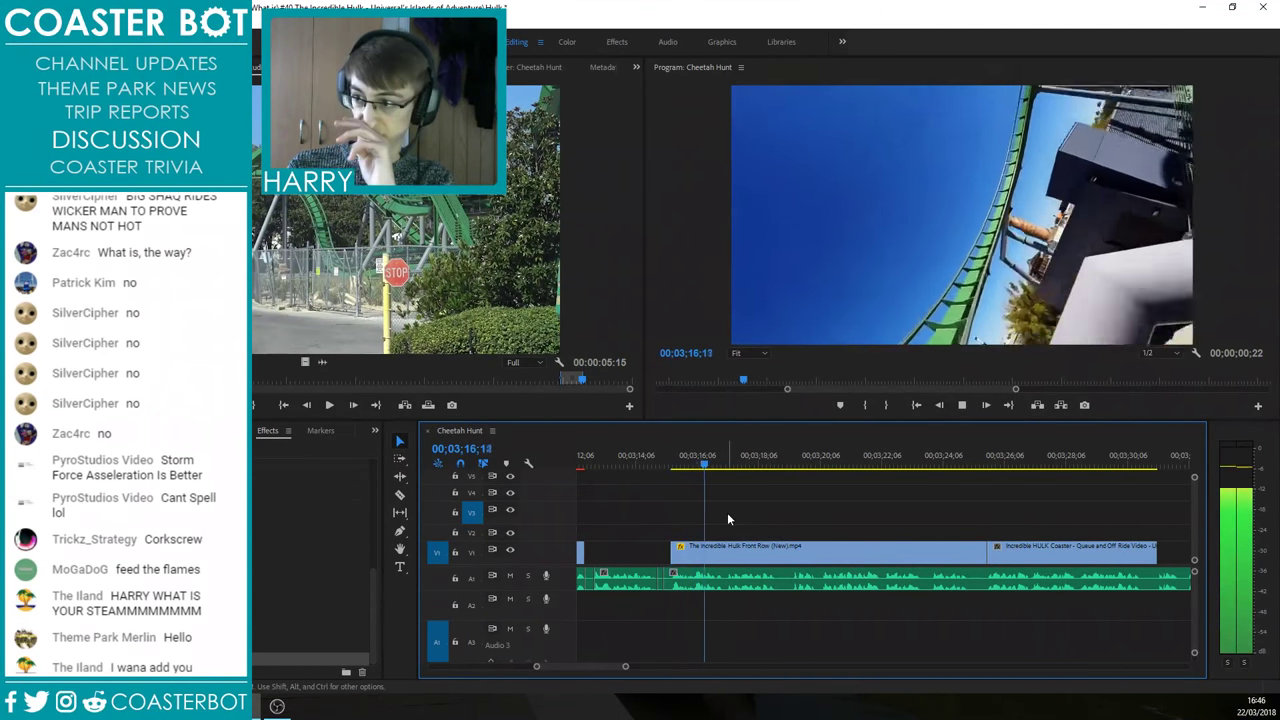
key(ctrl+z)
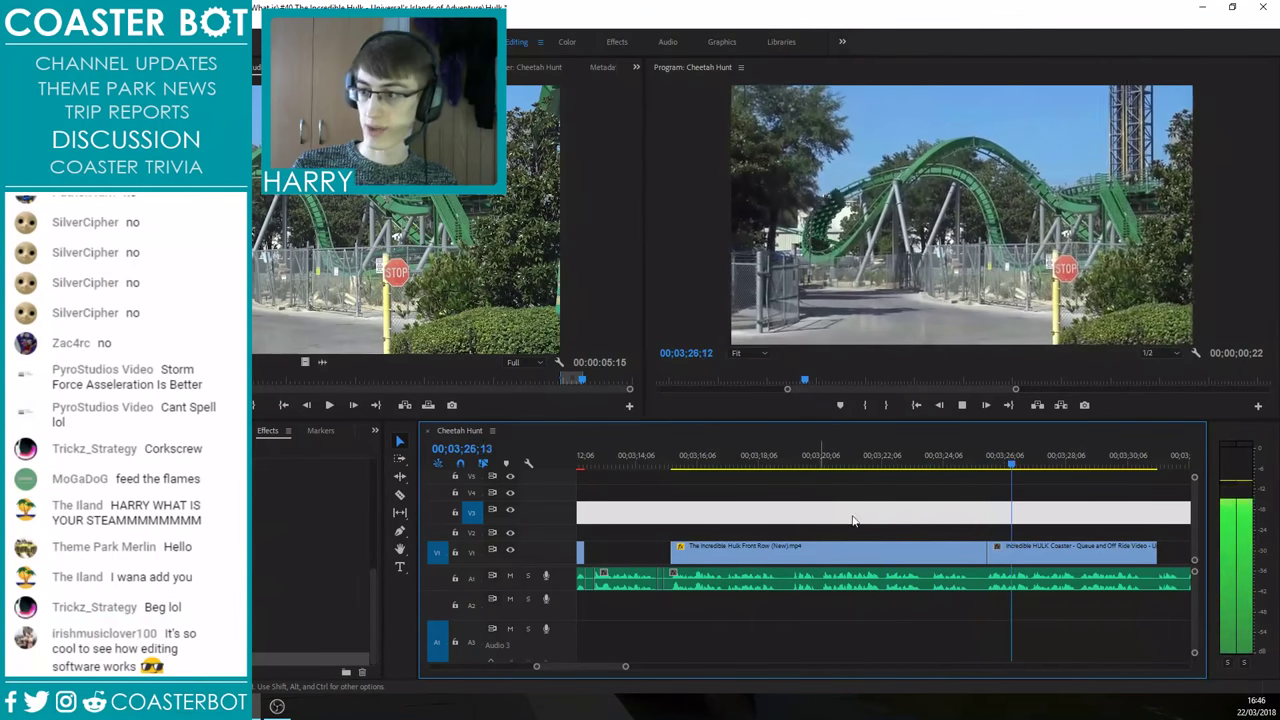
Step: Apply the Warp Stabilizer effect to the off-ride clip on V1
click(885, 464)
click(783, 551)
drag(225, 659, 1040, 556)
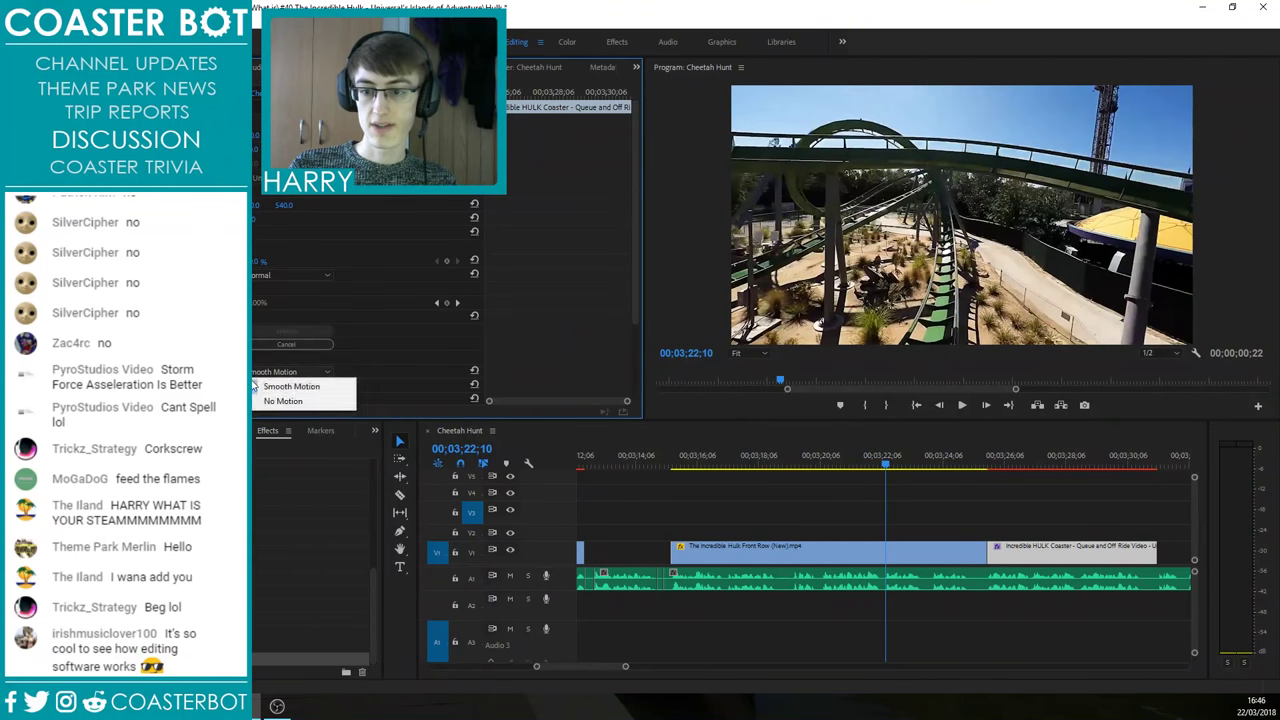
Step: Play back the front-row clip from about 00;03;18 and again from its start at 00;03;15;11
drag(748, 464, 769, 470)
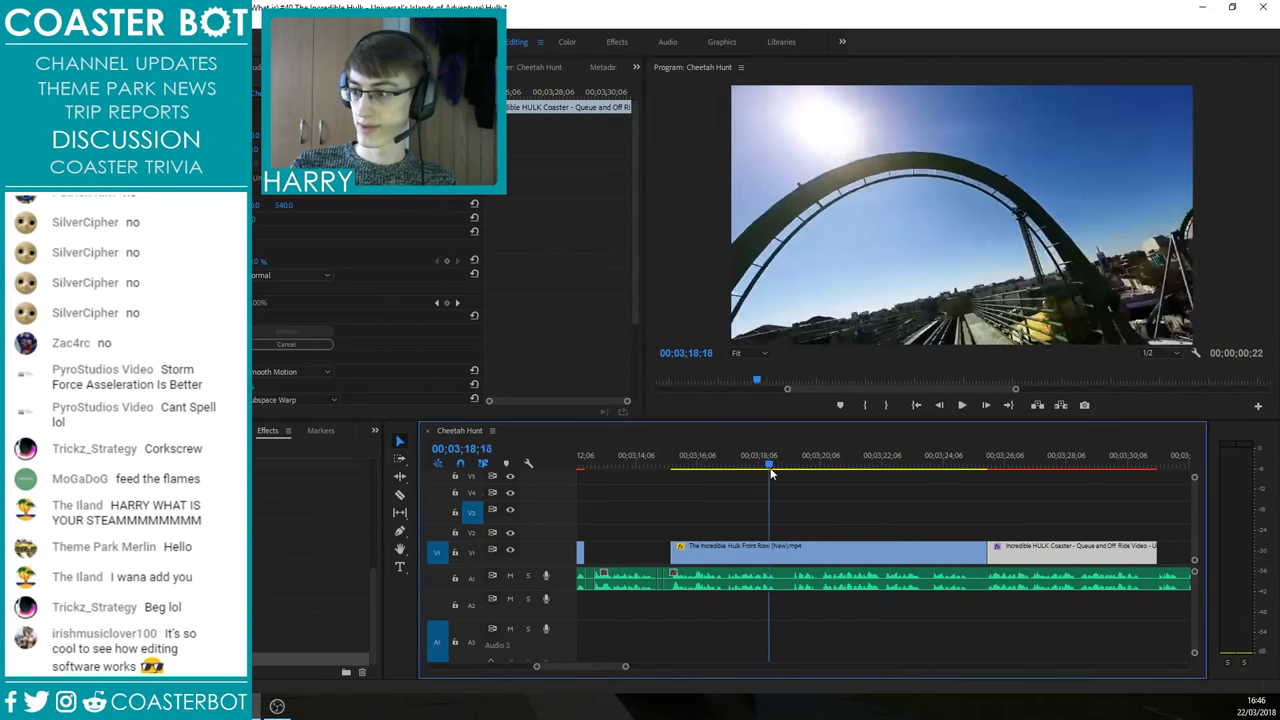
key(space)
key(space)
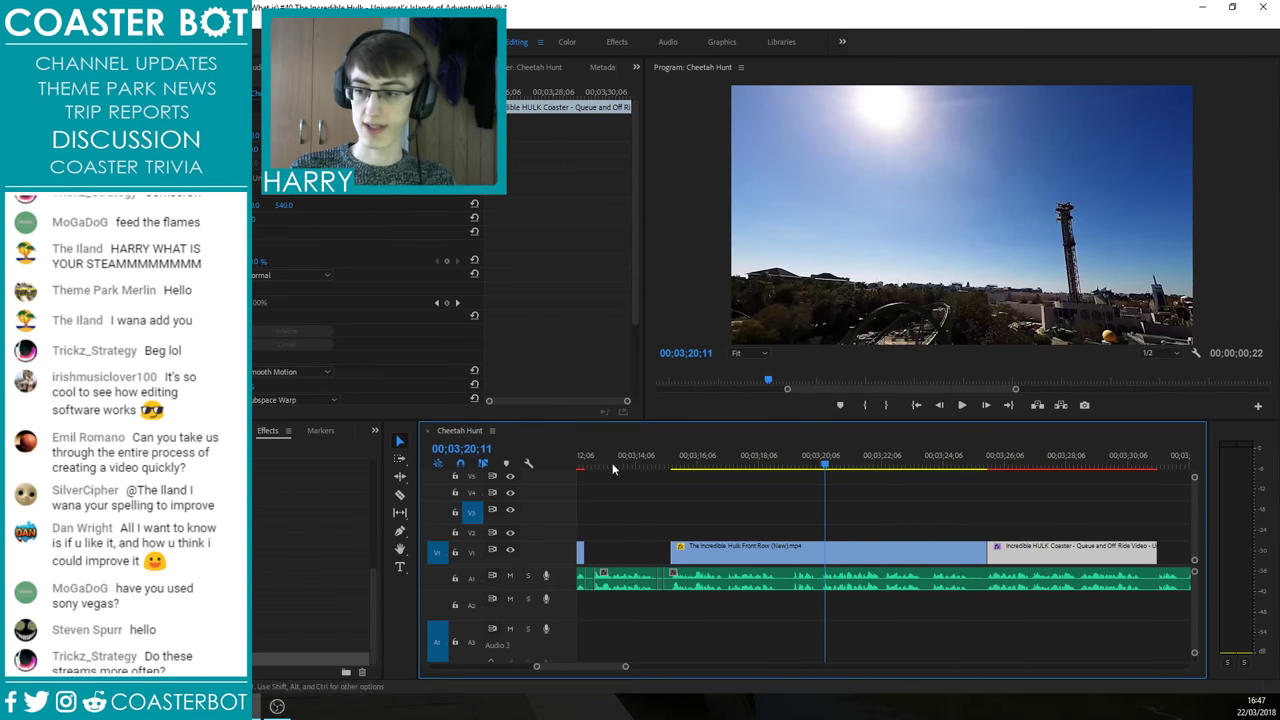
drag(670, 458, 716, 468)
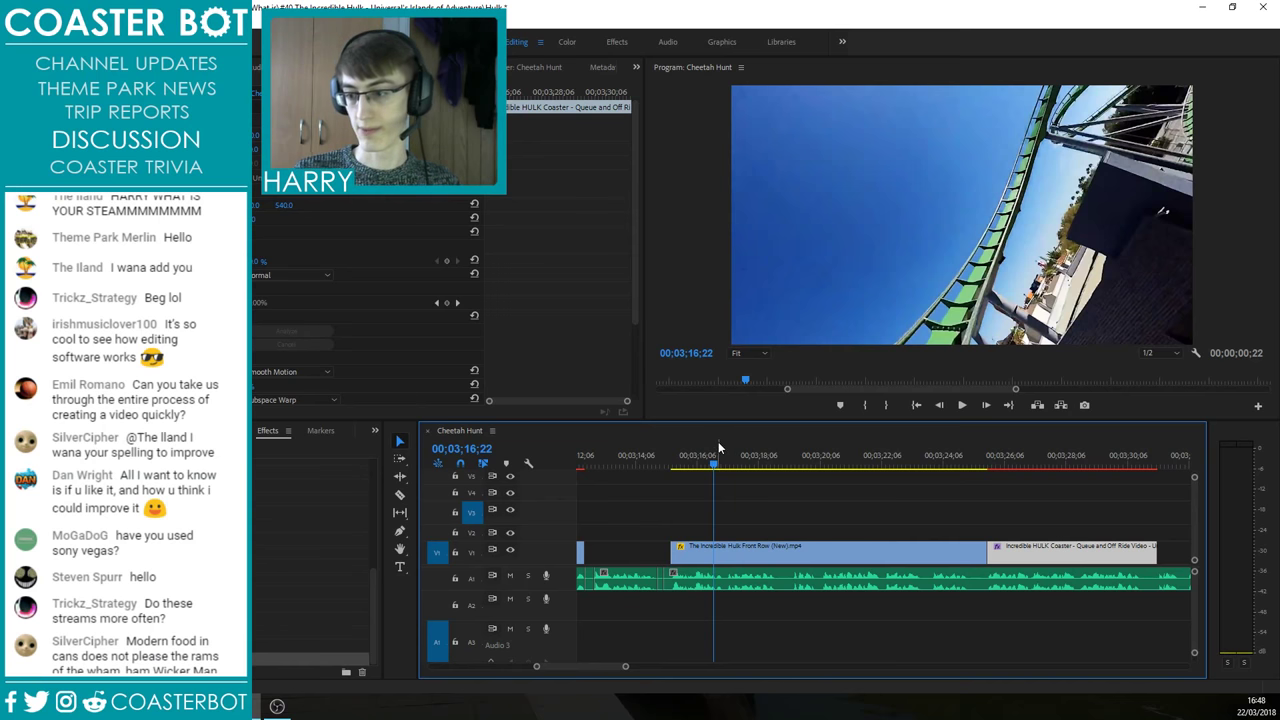
click(673, 463)
key(Left)
key(Left)
key(Right)
key(Left)
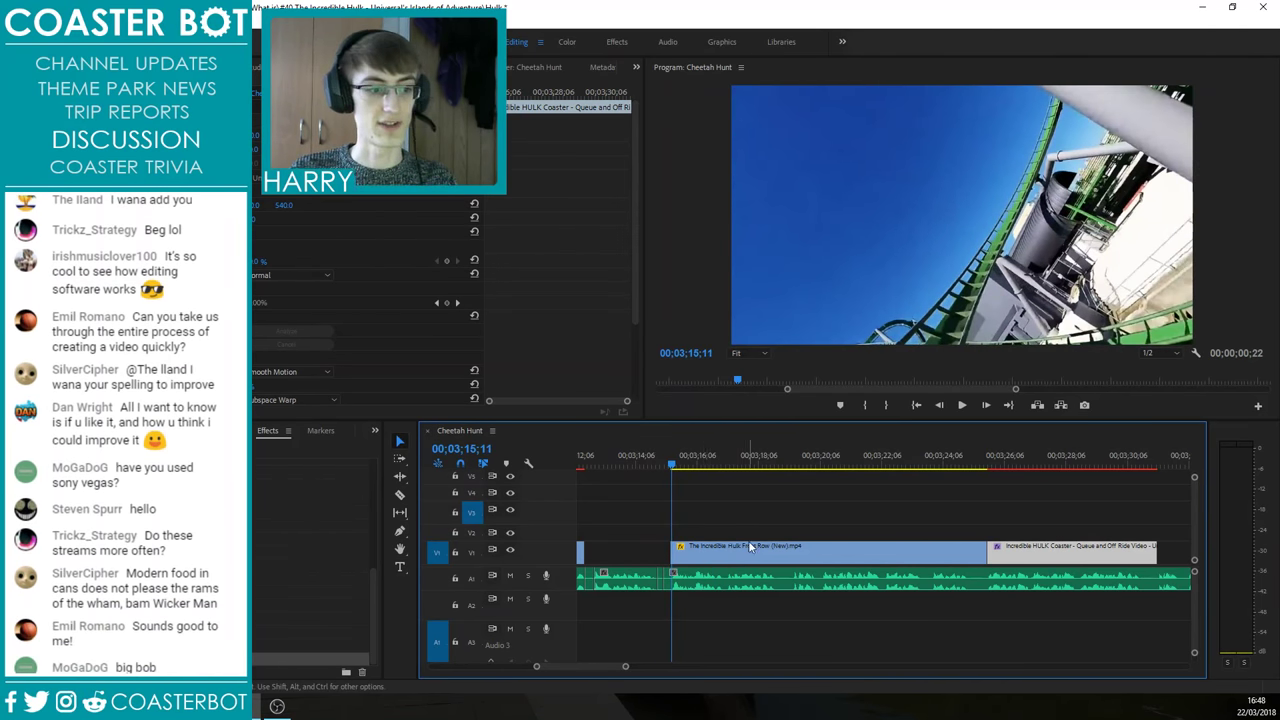
key(space)
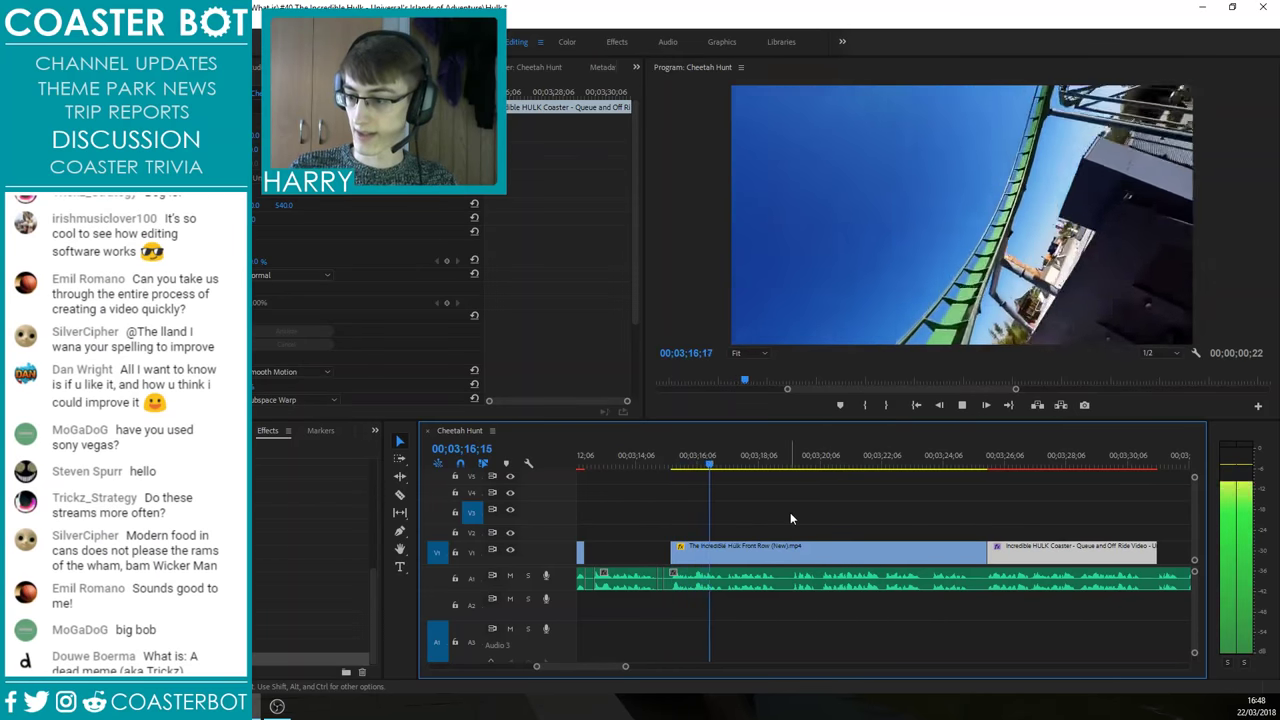
Step: Play the front-row clip on V1 through to about 00;03;21;29, then save the project
click(807, 550)
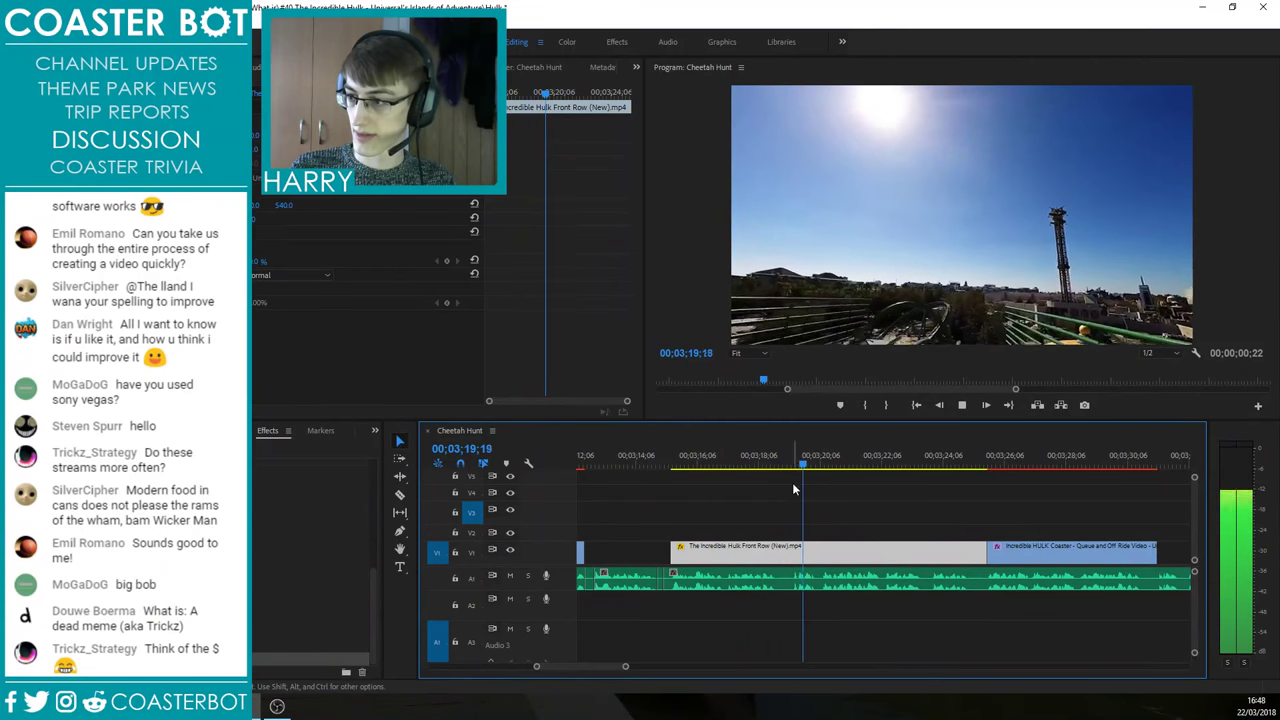
click(913, 509)
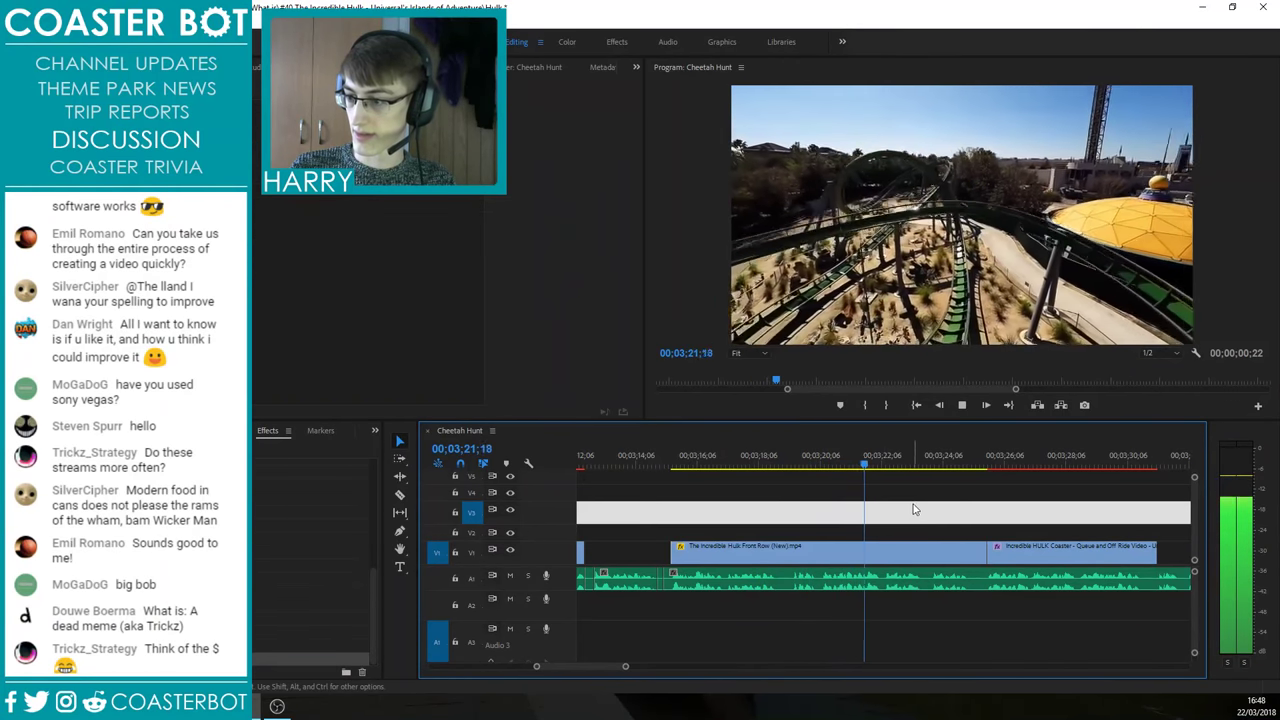
key(space)
click(883, 548)
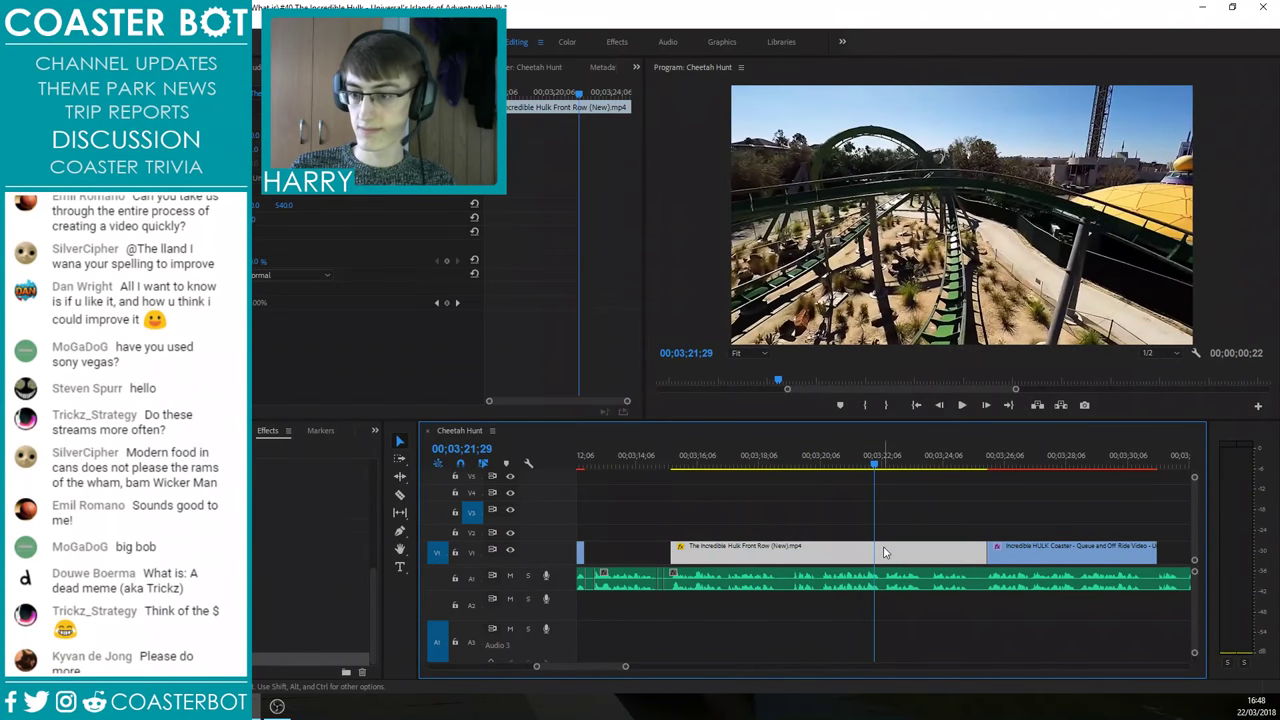
click(802, 539)
drag(786, 525, 772, 491)
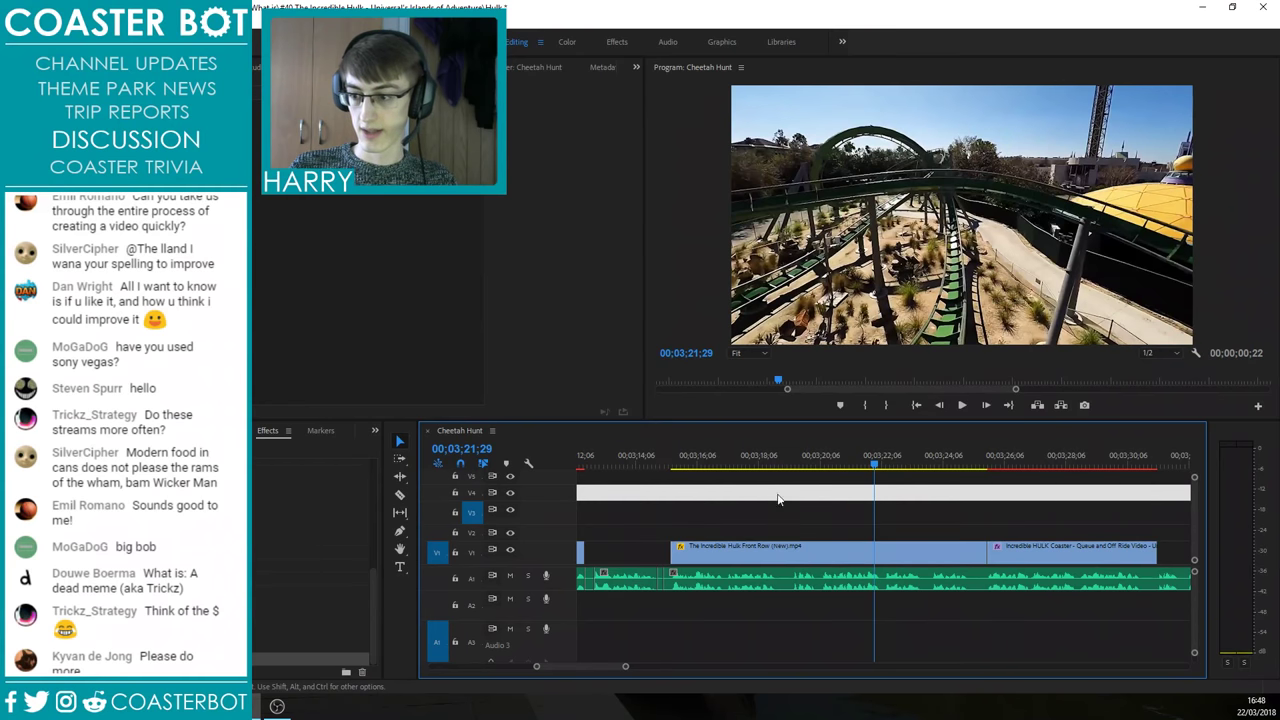
key(ctrl+s)
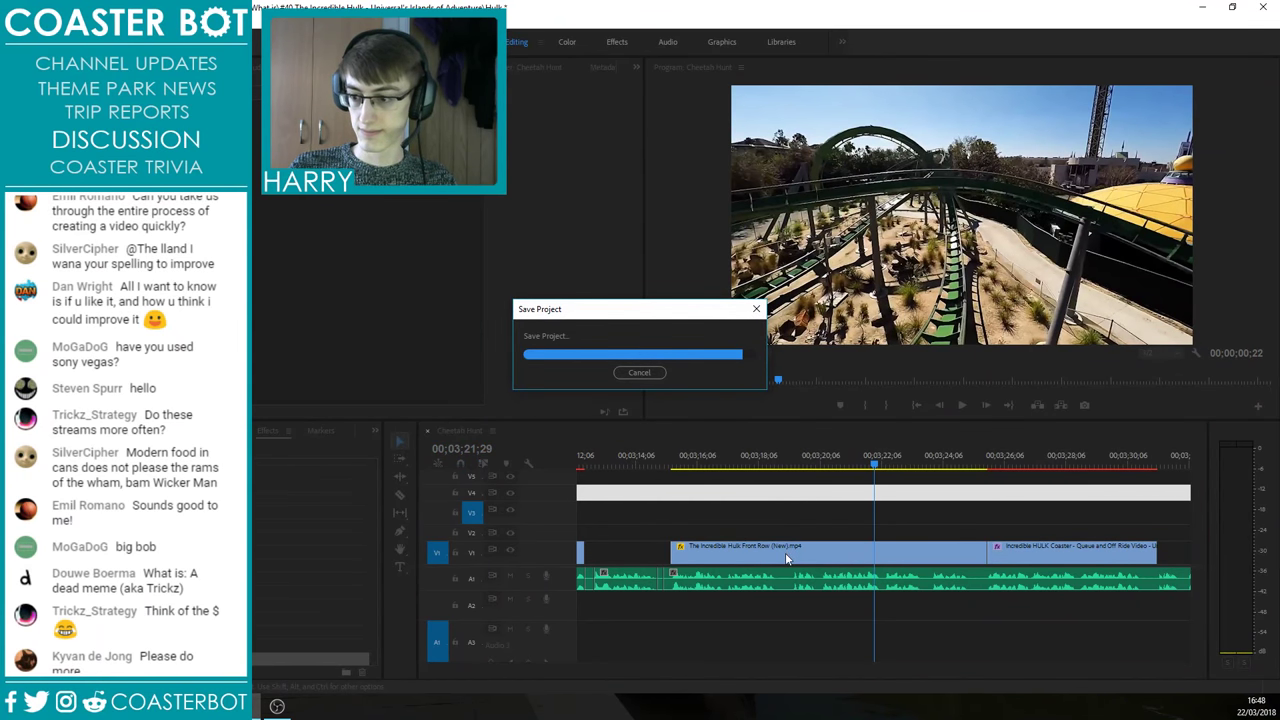
Step: Open the front-row clip in the source view and play the sequence from about 00;03;12 into the empty V1 gap
click(793, 547)
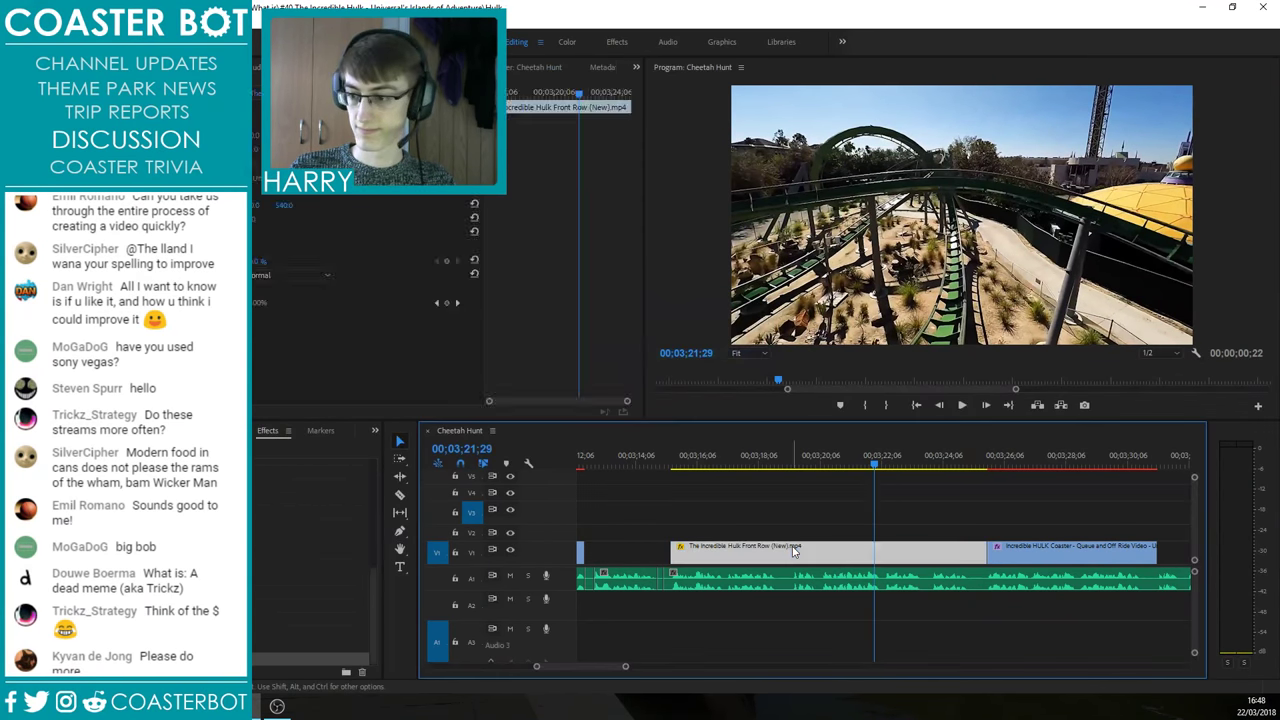
double_click(793, 551)
drag(702, 460, 661, 462)
scroll(886, 545, down, 2)
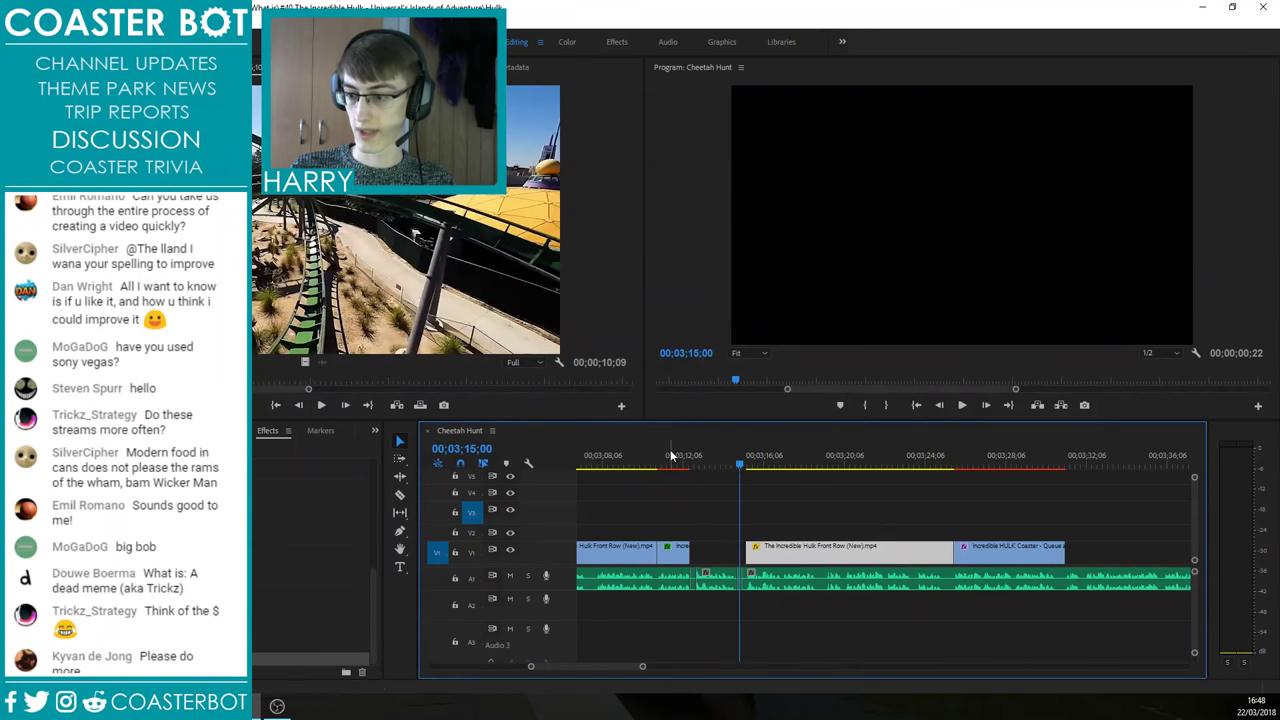
click(670, 455)
click(691, 479)
key(space)
scroll(678, 614, up, 2)
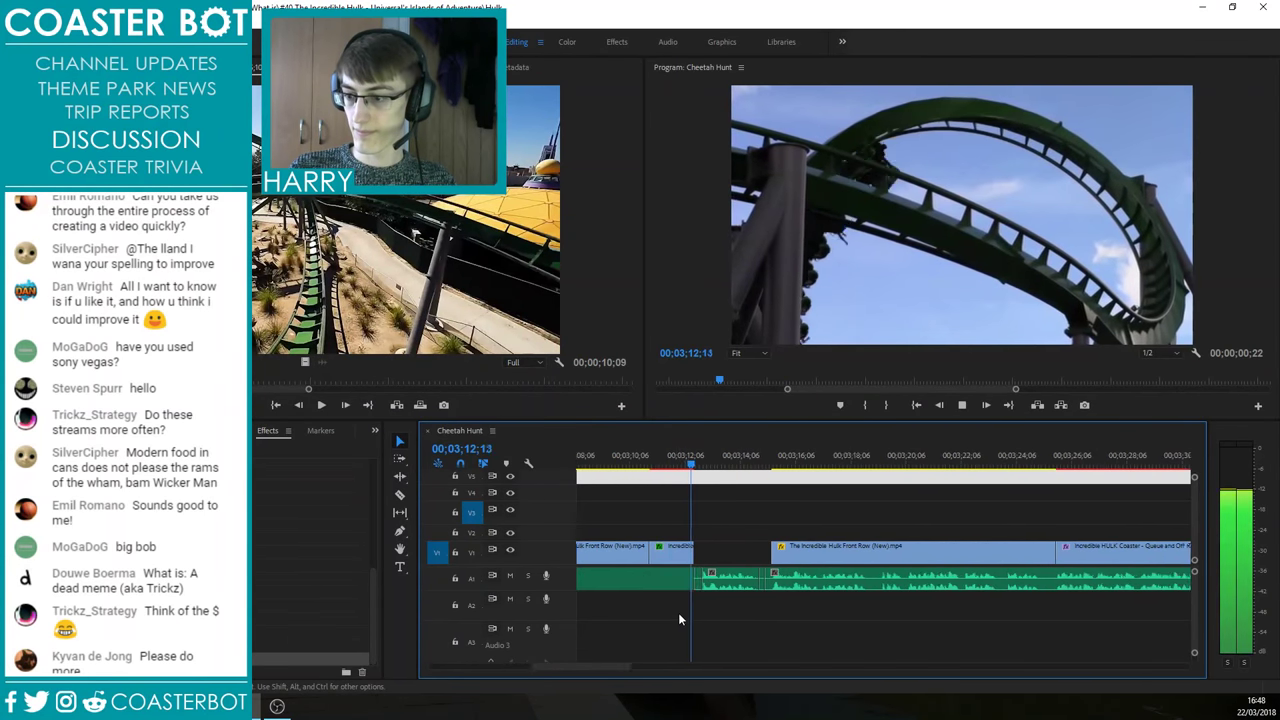
scroll(678, 620, up, 1)
scroll(793, 594, up, 1)
drag(745, 464, 729, 476)
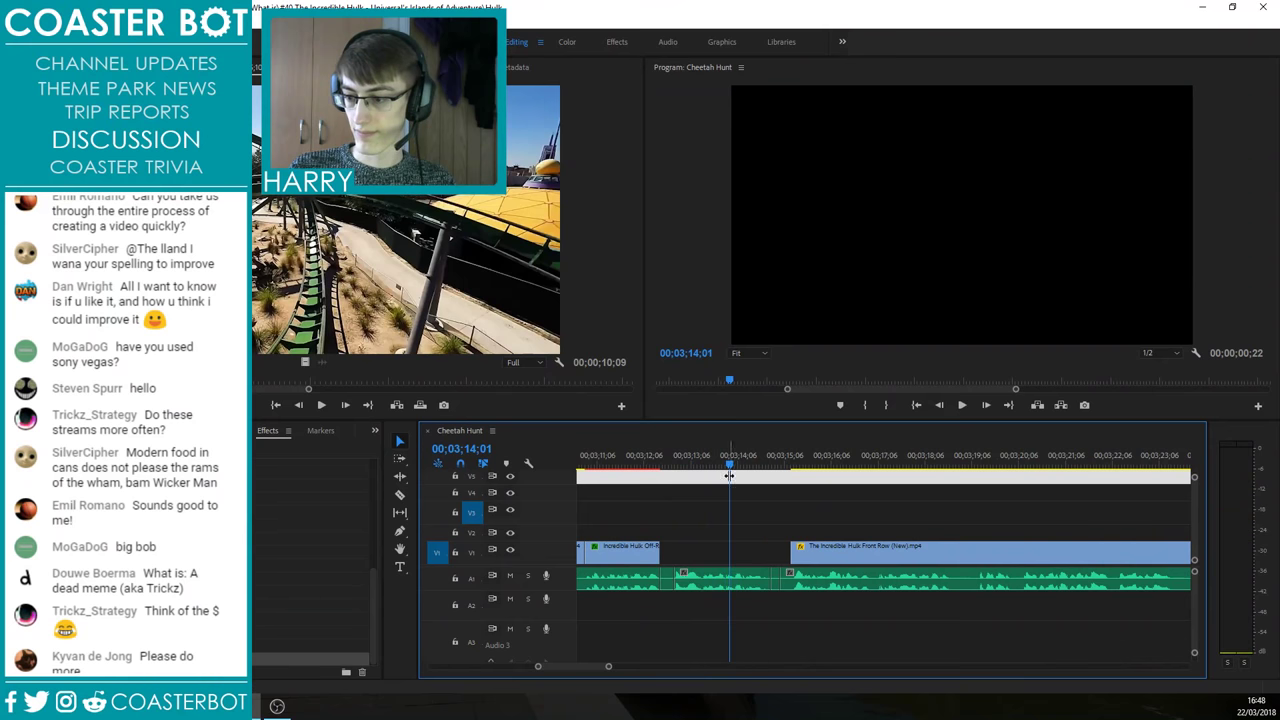
Step: Load the source footage of the V1 off-ride clip before the gap and look through it
click(642, 552)
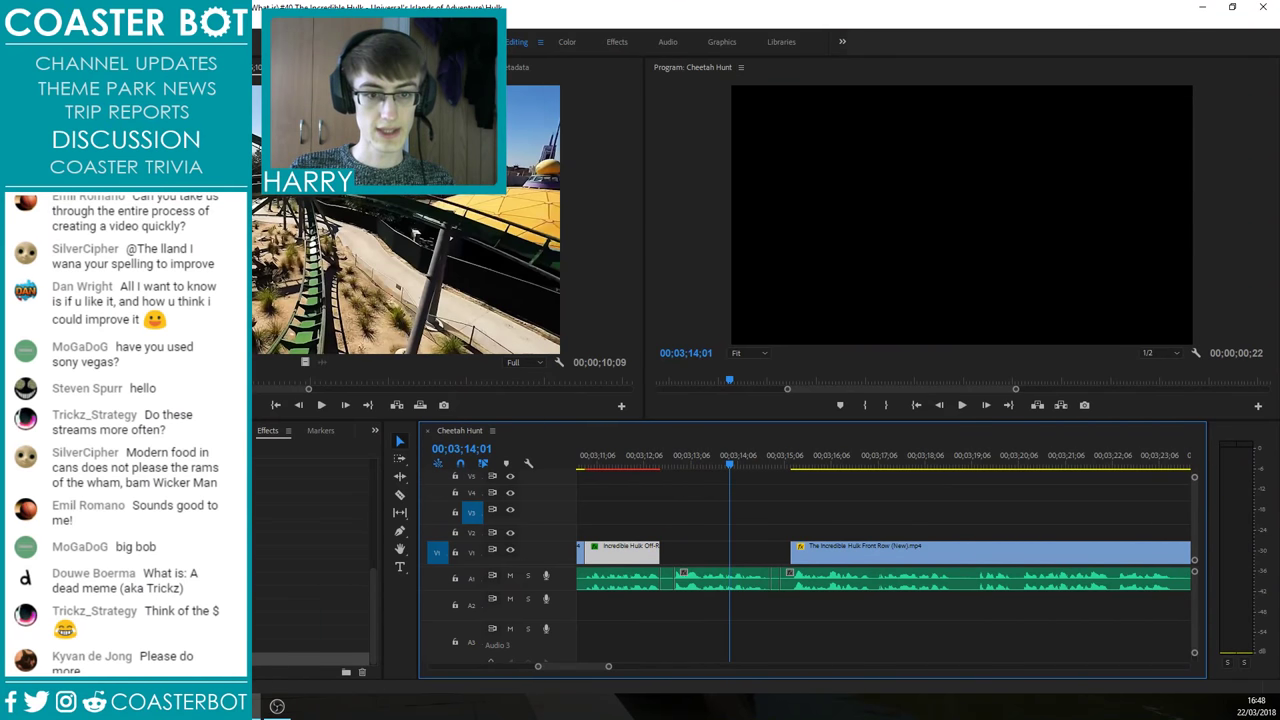
key(f)
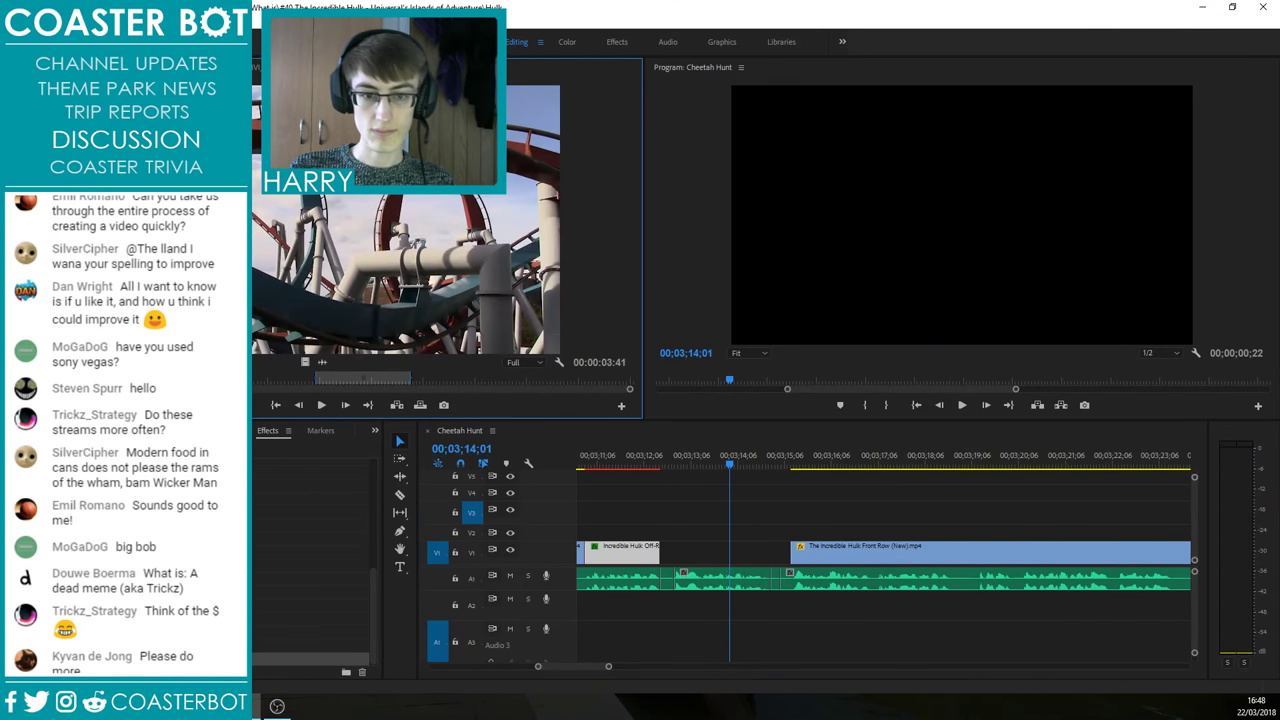
click(286, 384)
drag(270, 386, 160, 386)
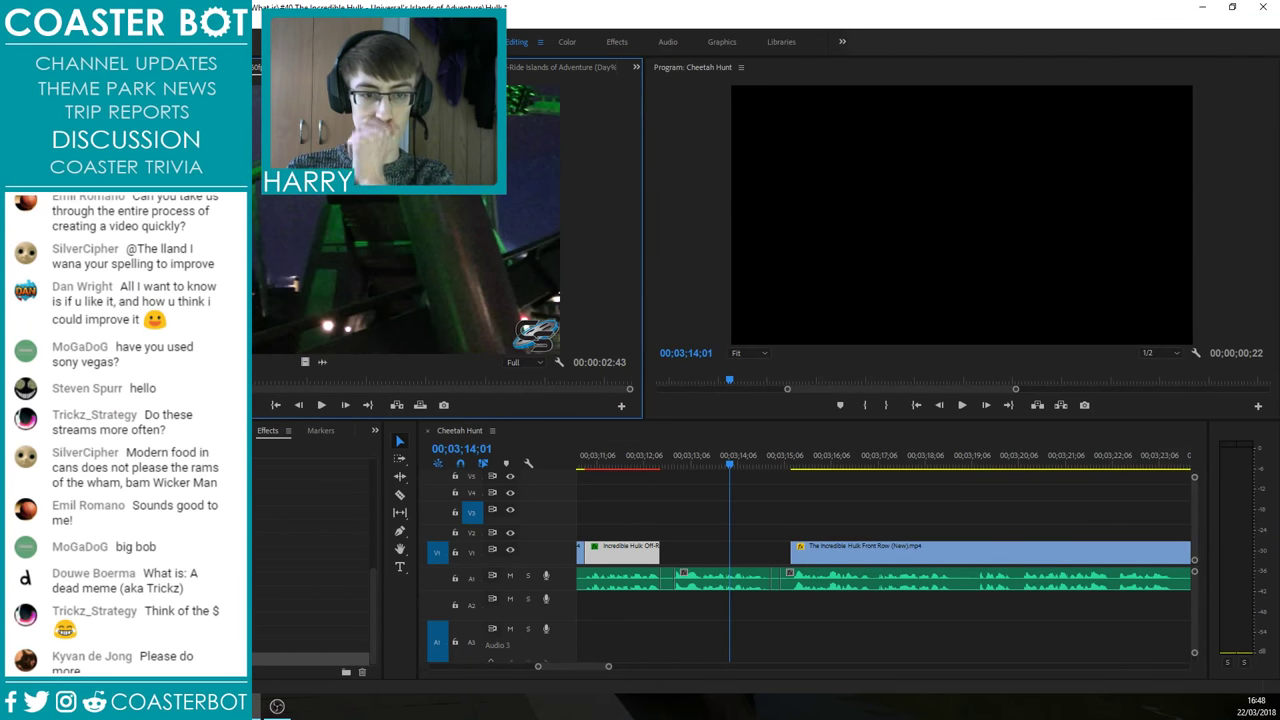
Step: Find the Hulk sign shot in the Queue and Off Ride source video and place it on V2 over the V1 gap
double_click(150, 550)
drag(362, 384, 536, 386)
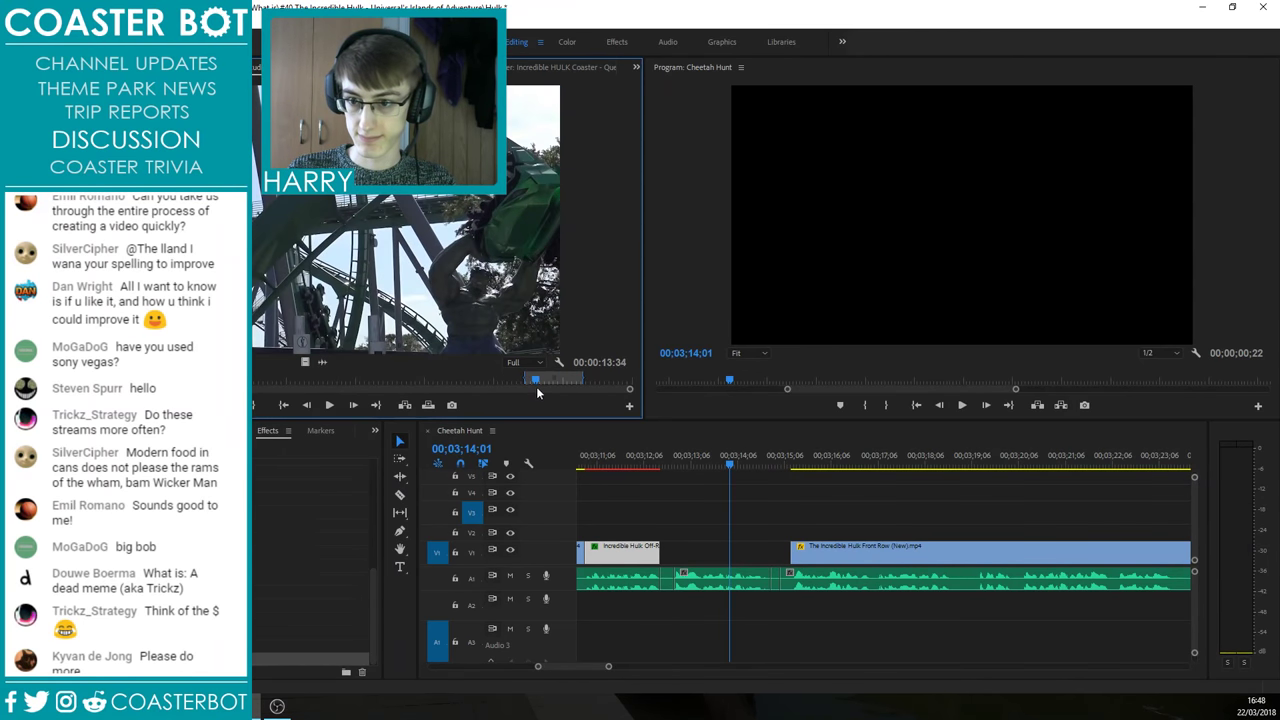
drag(493, 447, 670, 534)
click(688, 463)
key(space)
drag(690, 463, 627, 464)
key(space)
Step: Shift the Queue and Off Ride clip on V2 to overlap the front-row clip's start and replay the gap
drag(670, 531, 773, 533)
click(677, 505)
key(space)
click(638, 463)
key(space)
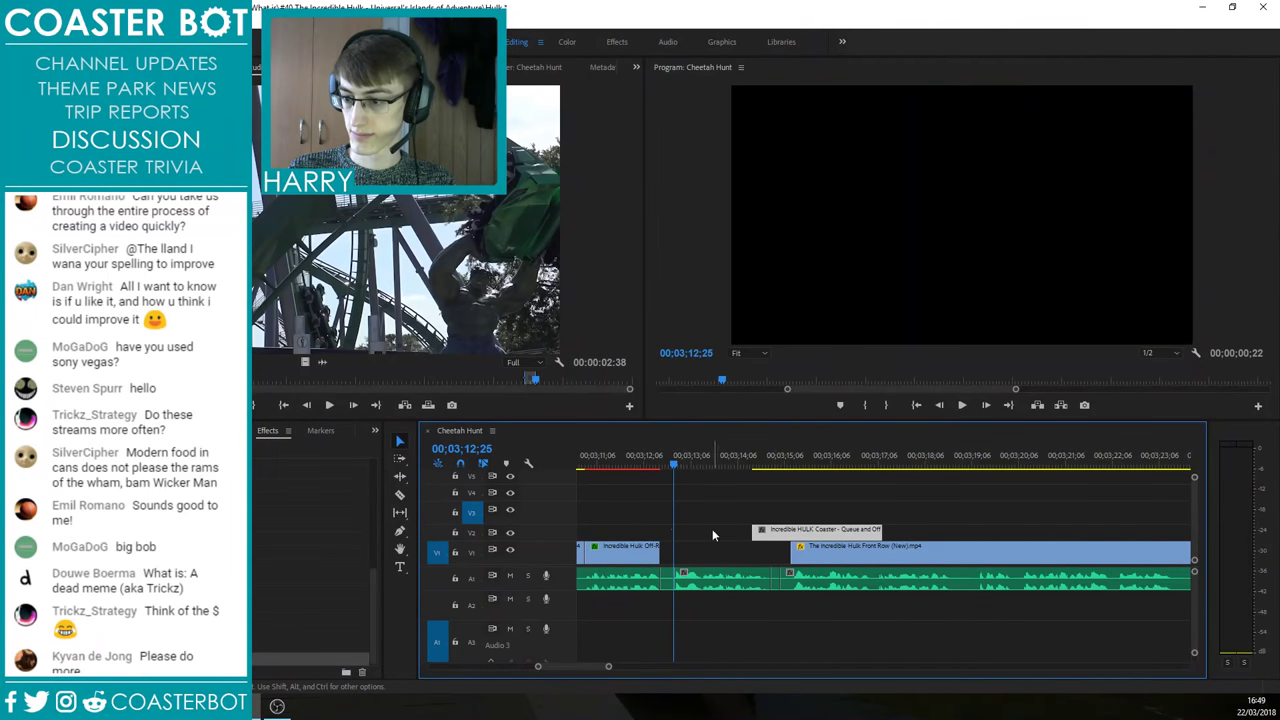
Step: Move the off-ride clip on V1 to end at 00;03;12;25 and play across its end
drag(640, 549, 662, 549)
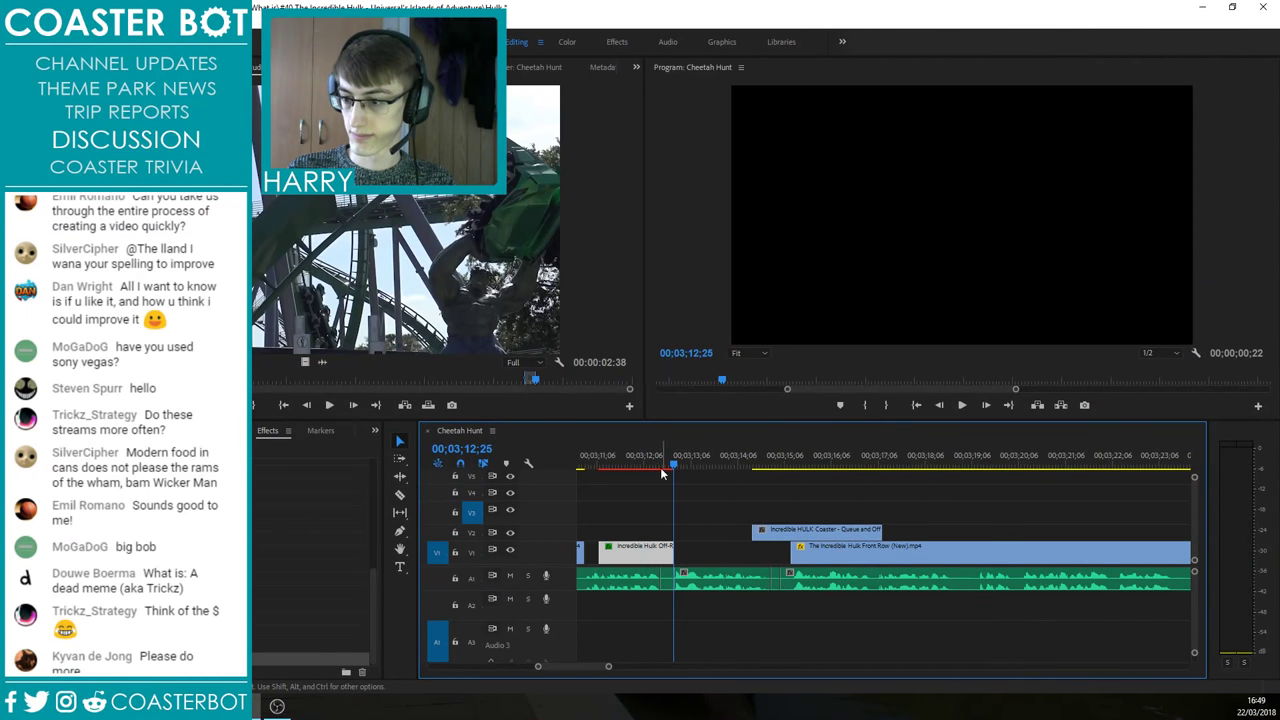
click(641, 464)
key(space)
scroll(868, 514, up, 3)
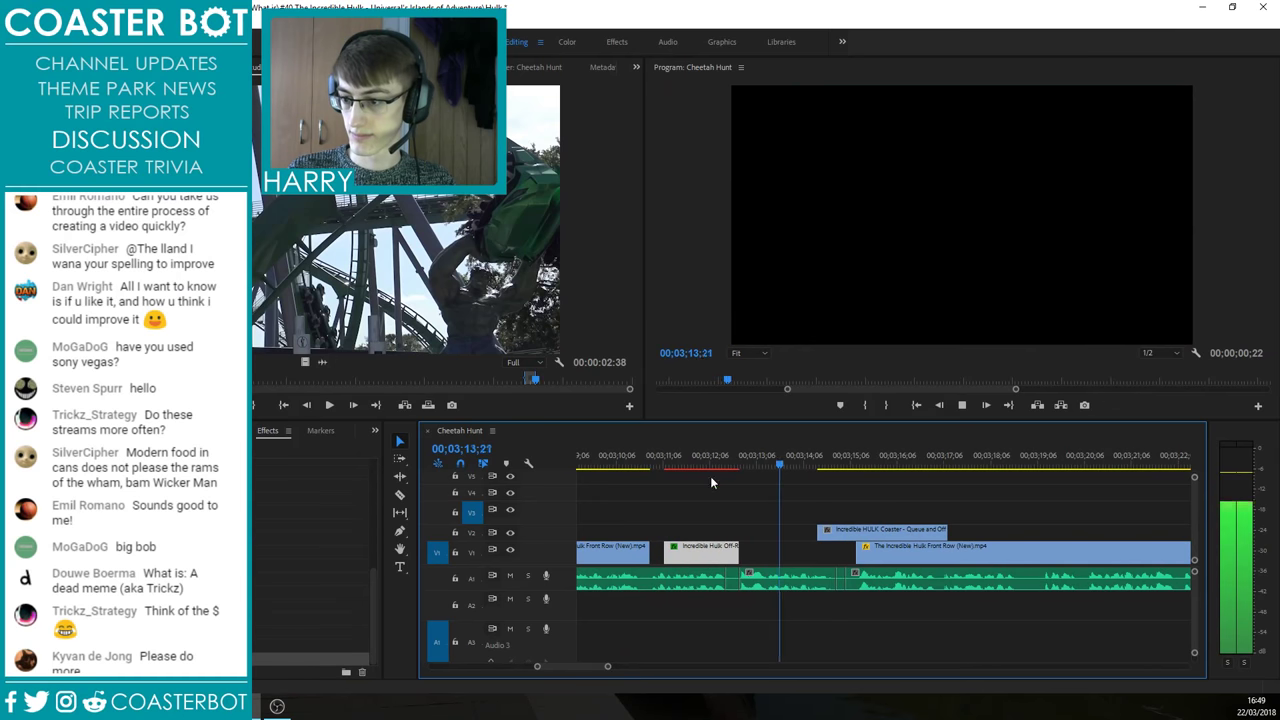
Step: Extend the off-ride clip's start back to the preceding front-row clip on V1 and play the joined clips
drag(660, 549, 647, 549)
click(612, 465)
click(669, 495)
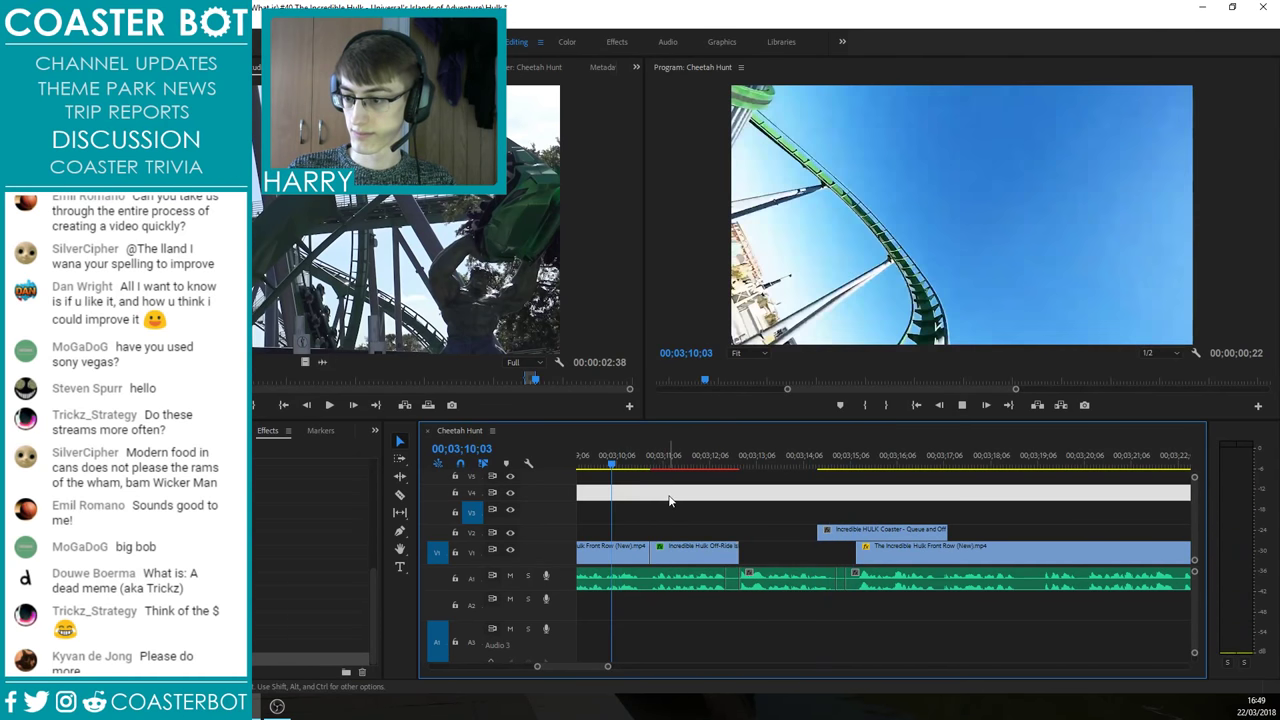
key(space)
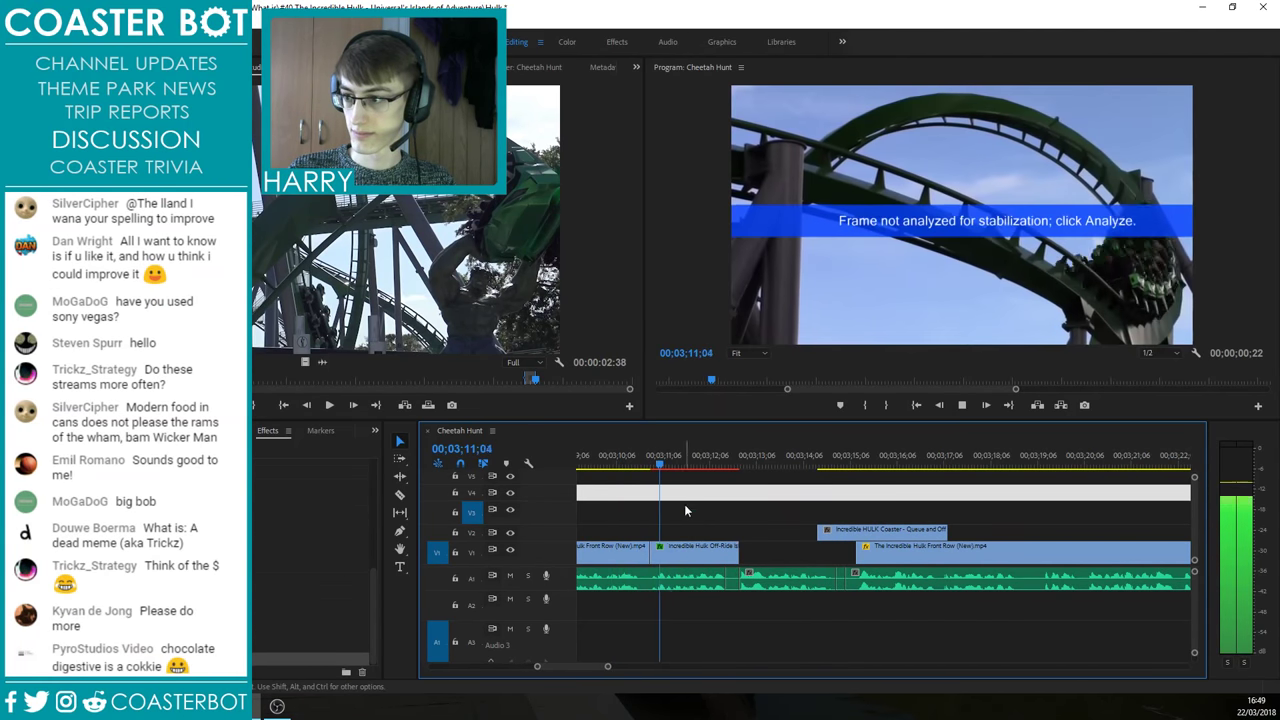
click(626, 464)
key(space)
key(Delete)
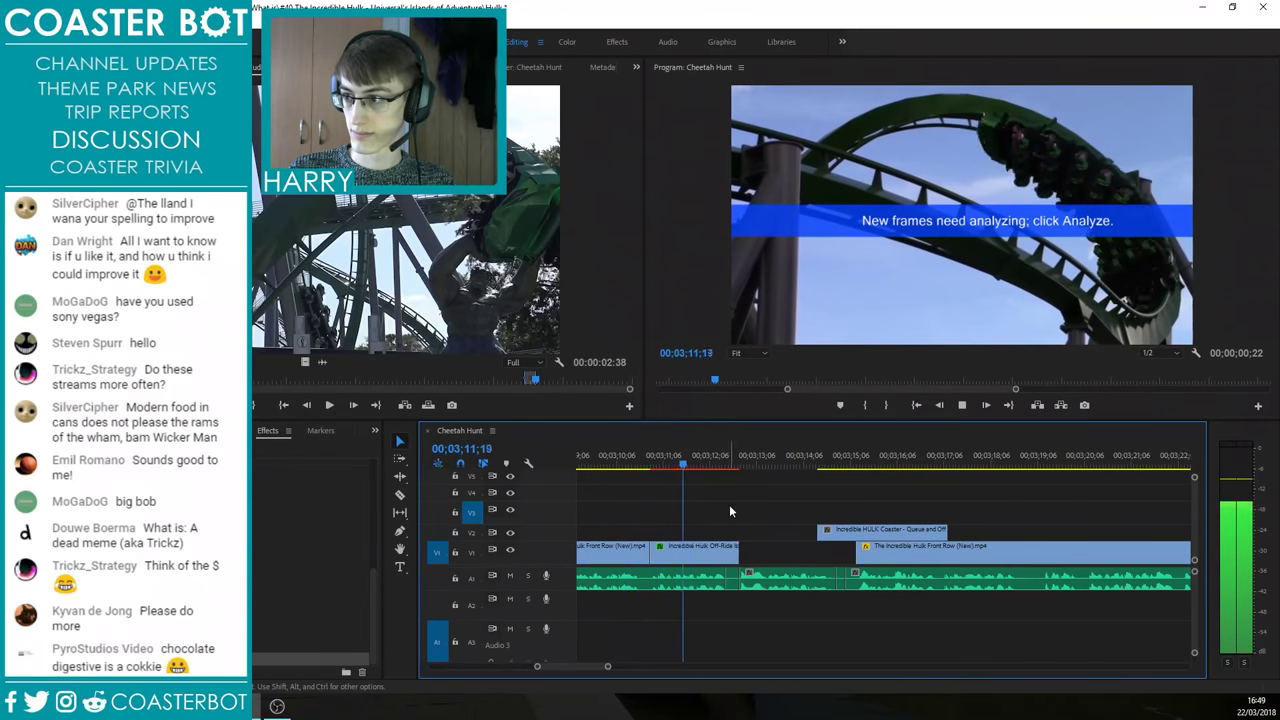
Step: Move the Queue and Off Ride clip on V2 to start where the V1 off-ride clip ends
scroll(766, 517, up, 3)
drag(874, 533, 742, 533)
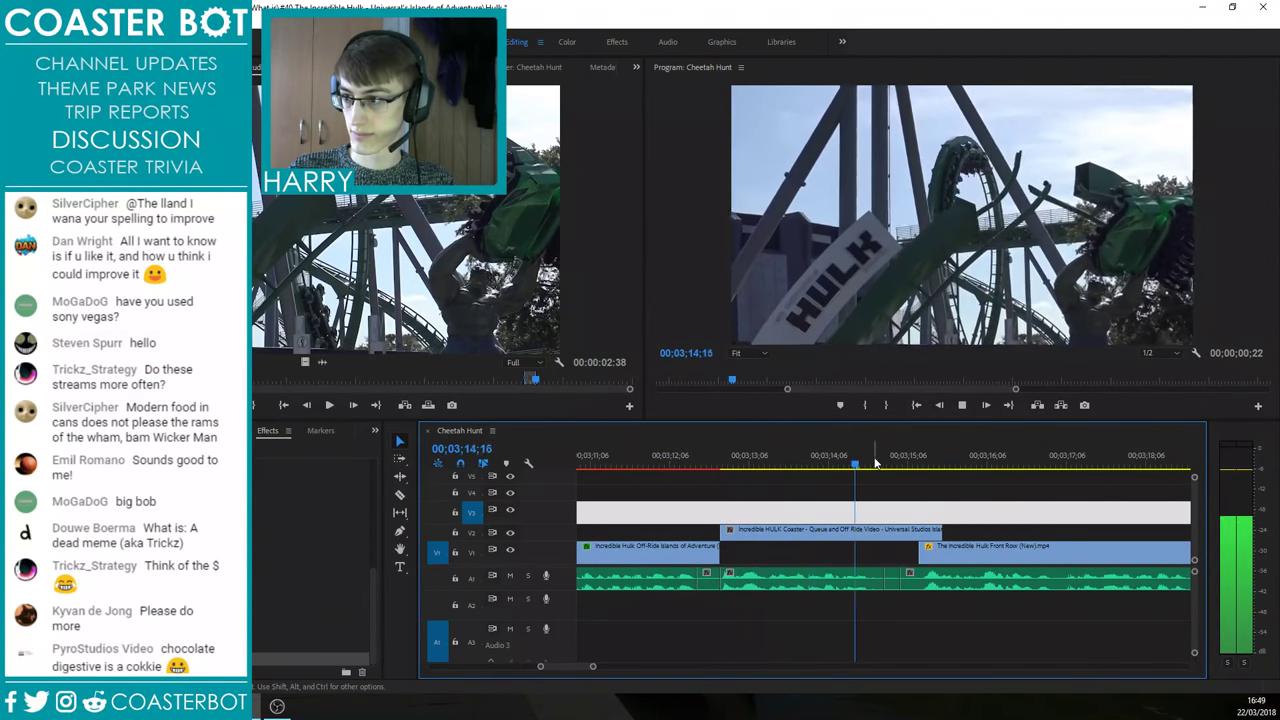
click(915, 455)
Step: Try the Queue and Off Ride clip slightly earlier on V2, return it, and play on into the front-row clip
drag(905, 531, 881, 531)
click(916, 465)
mouse_move(916, 465)
mouse_down()
mouse_move(903, 465)
mouse_move(927, 467)
mouse_up()
drag(912, 533, 935, 533)
key(space)
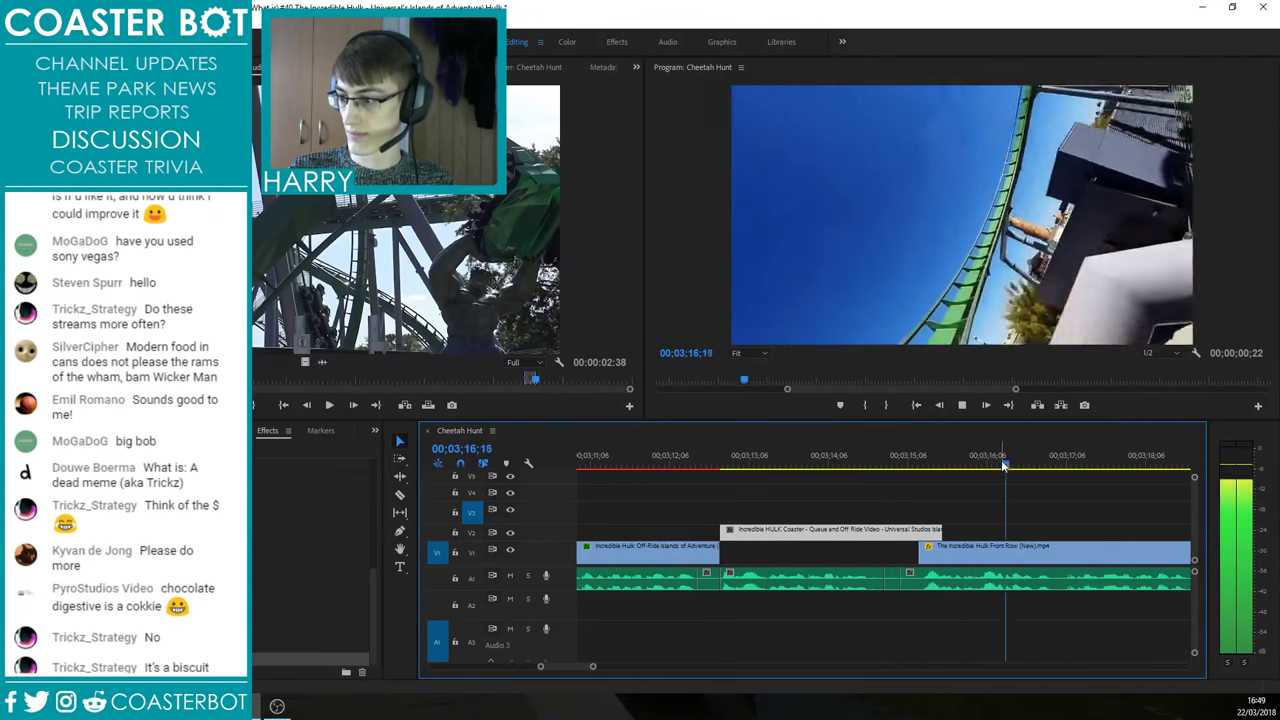
key(minus)
key(minus)
key(equal)
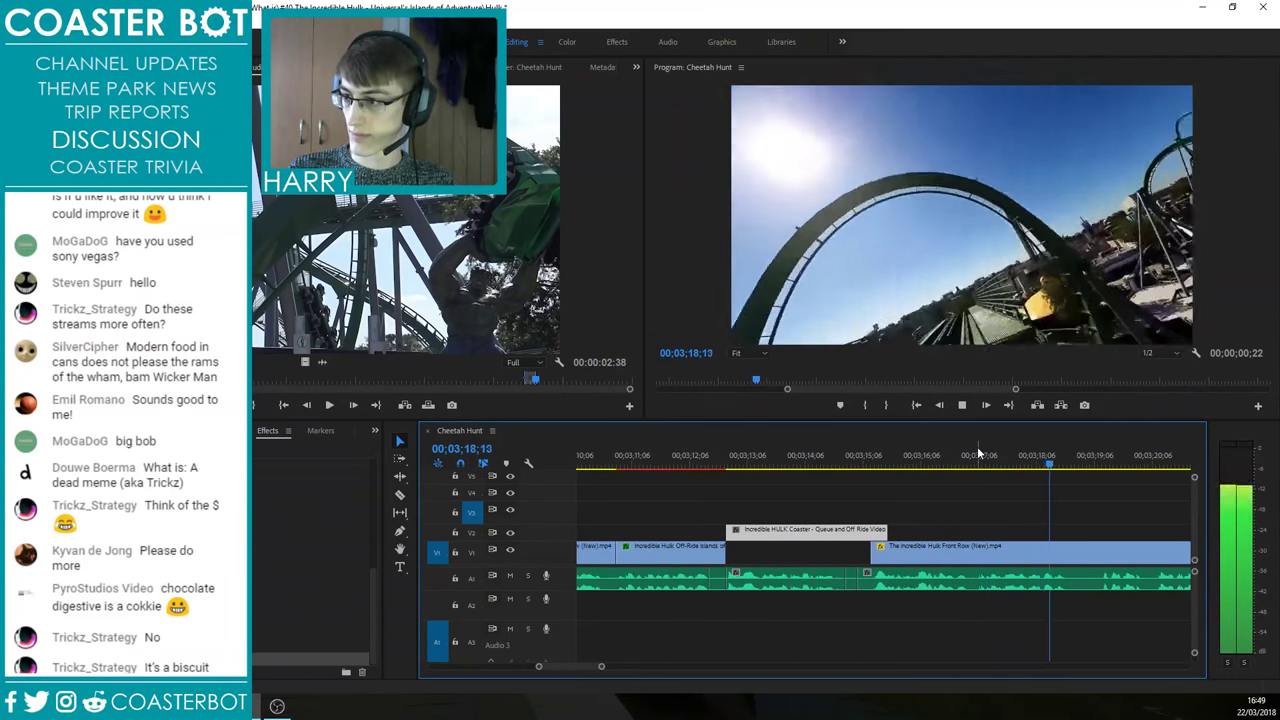
Step: Align the Queue and Off Ride clip's end with the front-row clip, trim its start, and drop it into the V1 gap
click(839, 459)
drag(865, 533, 849, 535)
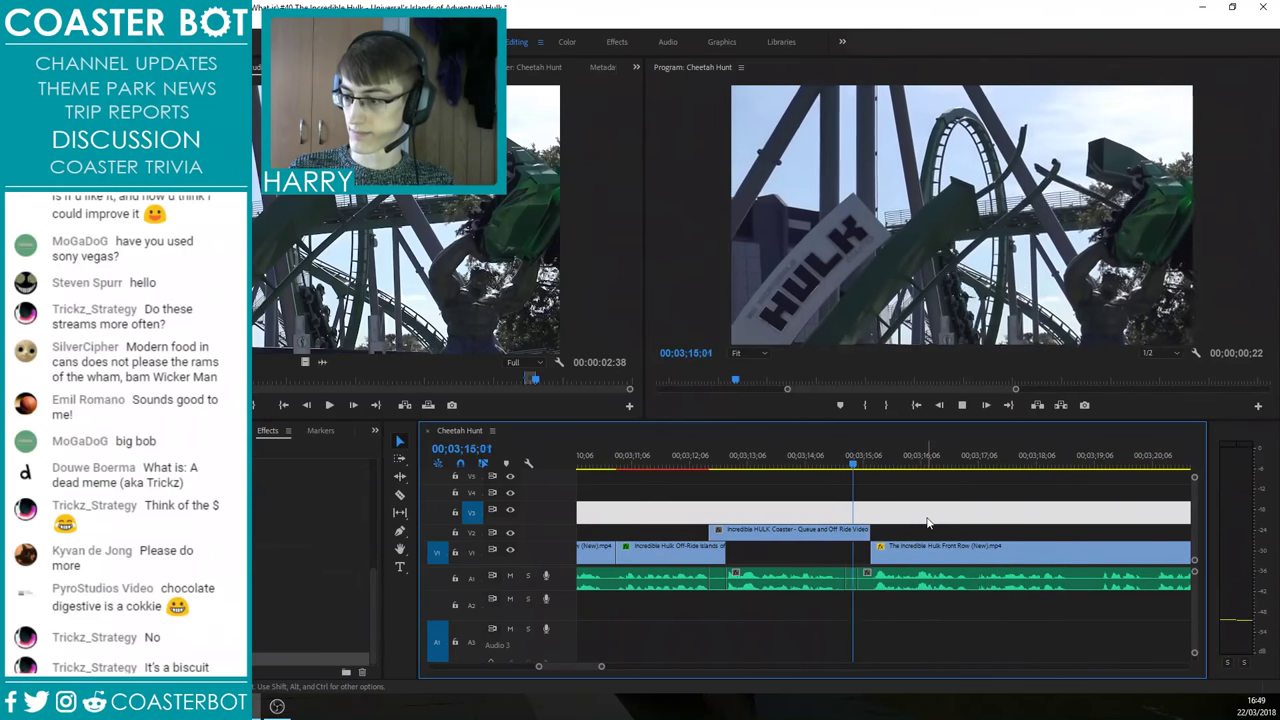
key(space)
drag(711, 526, 727, 531)
drag(750, 531, 751, 552)
click(695, 454)
key(space)
key(space)
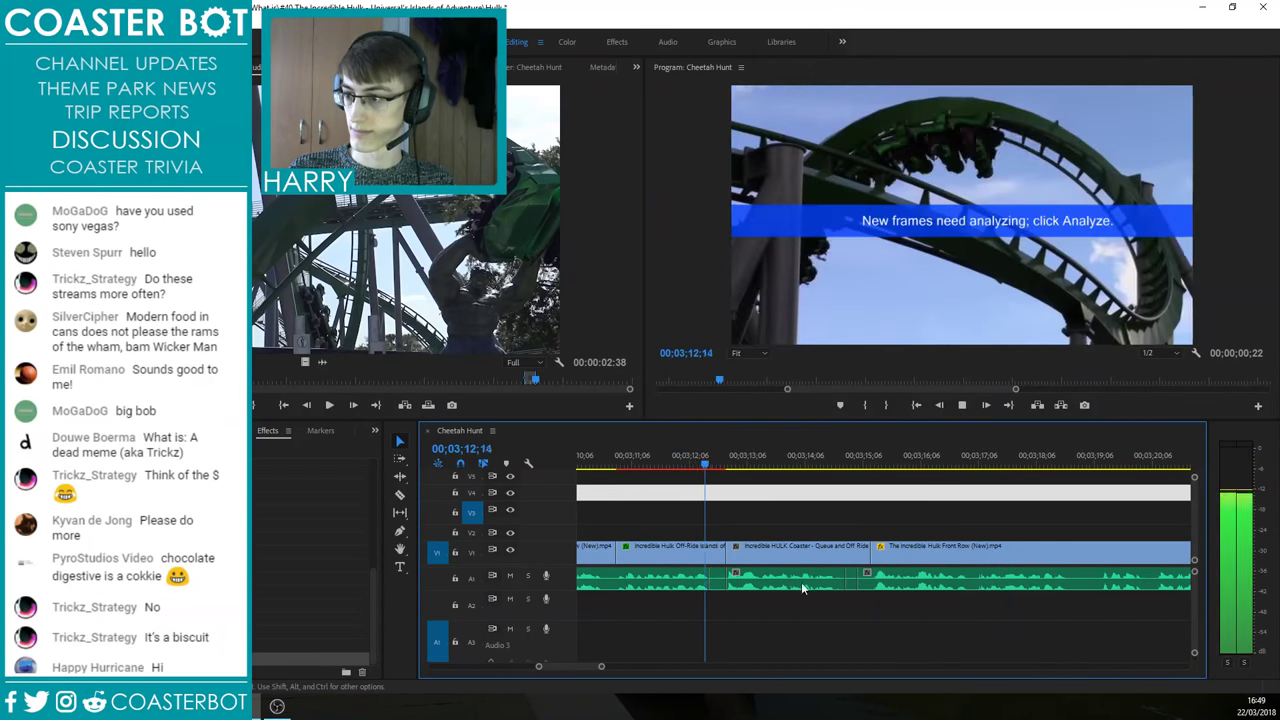
Step: Lift the off-ride clip to V2, adjust its end, and shift it earlier to meet the start of the Queue and Off Ride clip
click(726, 459)
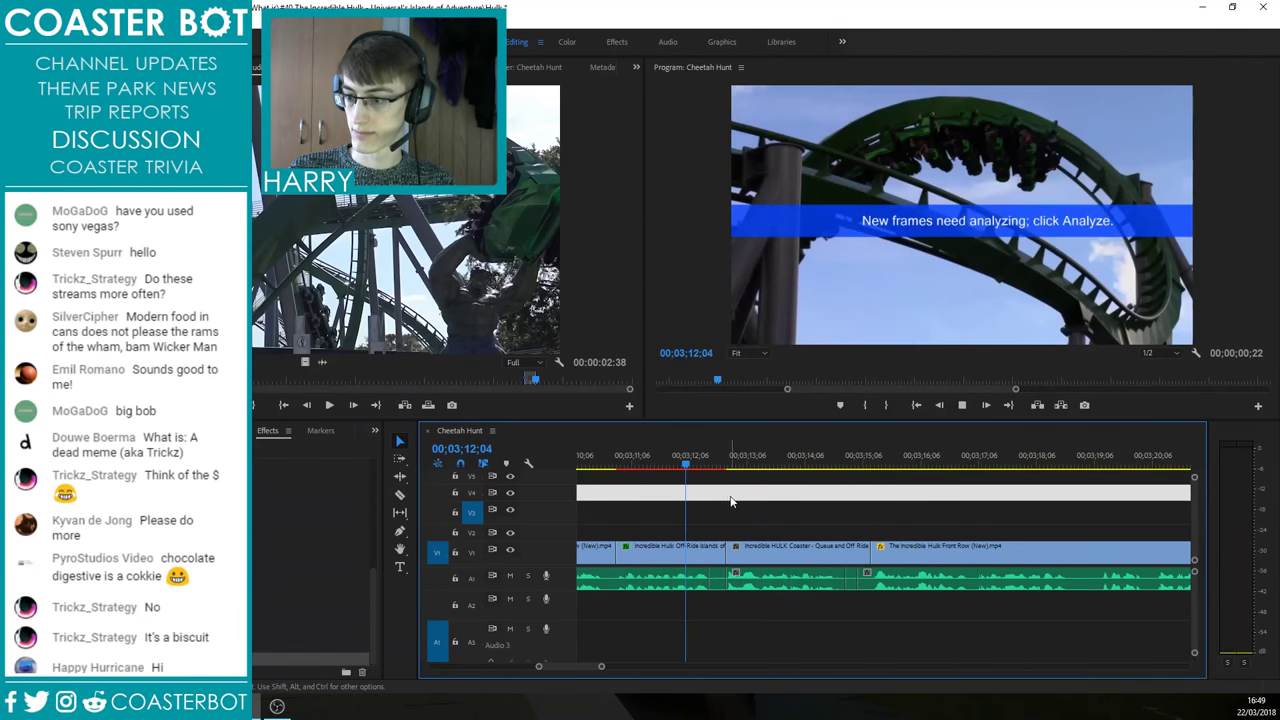
drag(708, 559, 704, 533)
drag(702, 456, 729, 466)
key(Right)
key(Right)
key(Right)
key(Right)
drag(743, 529, 738, 529)
drag(706, 535, 696, 535)
click(675, 460)
key(space)
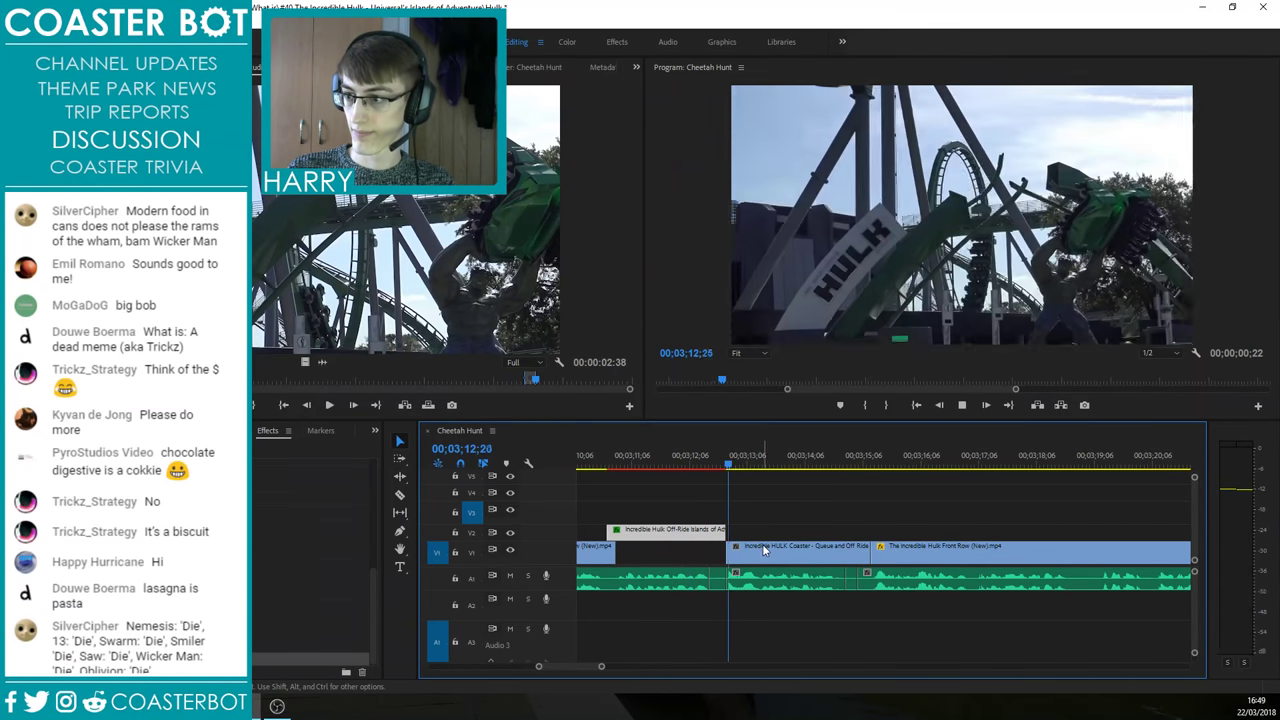
key(space)
Step: Return the off-ride clip to V1 flush with the preceding front-row clip and analyze it with Warp Stabilizer
drag(608, 533, 634, 550)
click(397, 67)
click(294, 332)
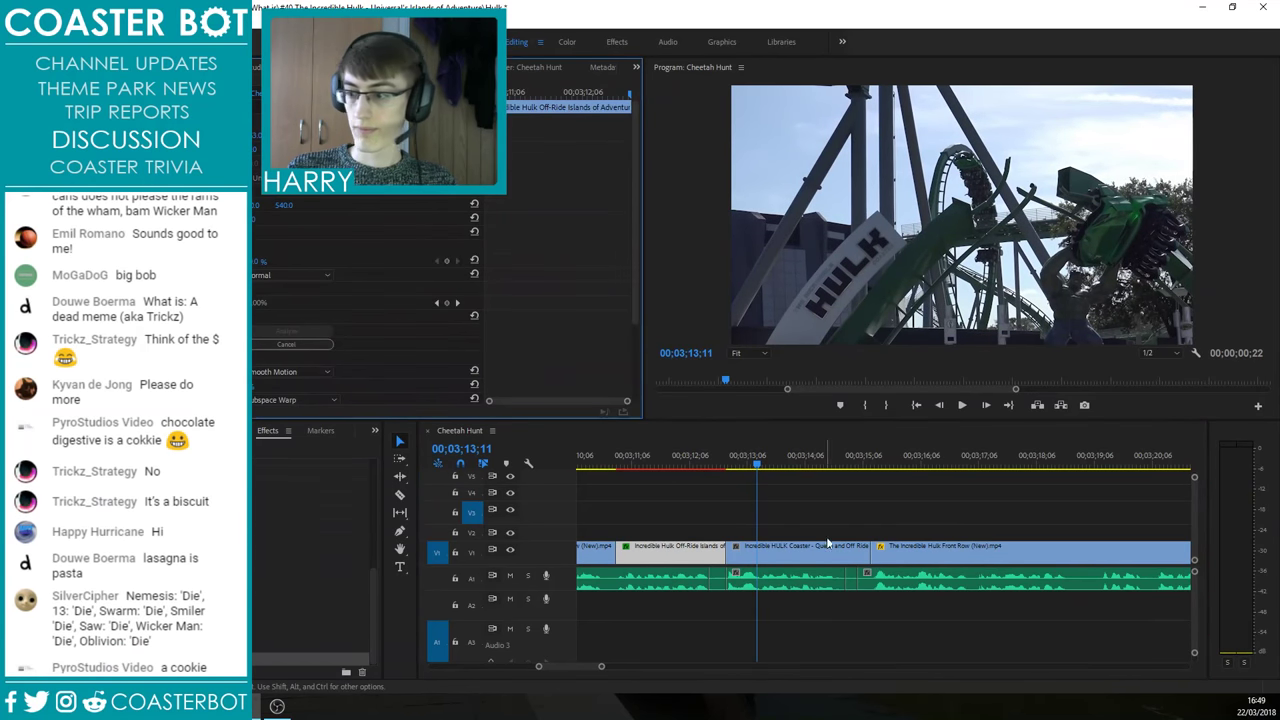
Step: Play the filled gap into the front-row clip, return to 00;03;13;16, and select the off-ride clip on V1
click(755, 469)
key(Up)
key(minus)
click(774, 463)
key(space)
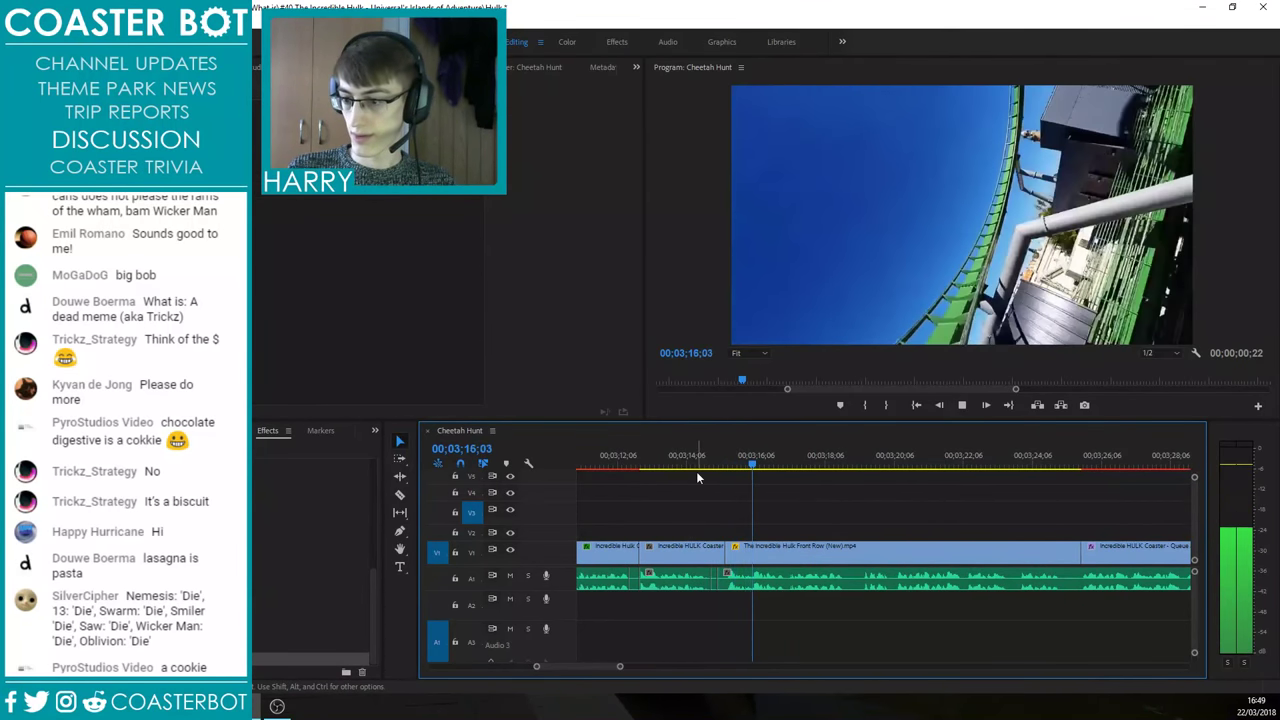
click(667, 460)
click(610, 549)
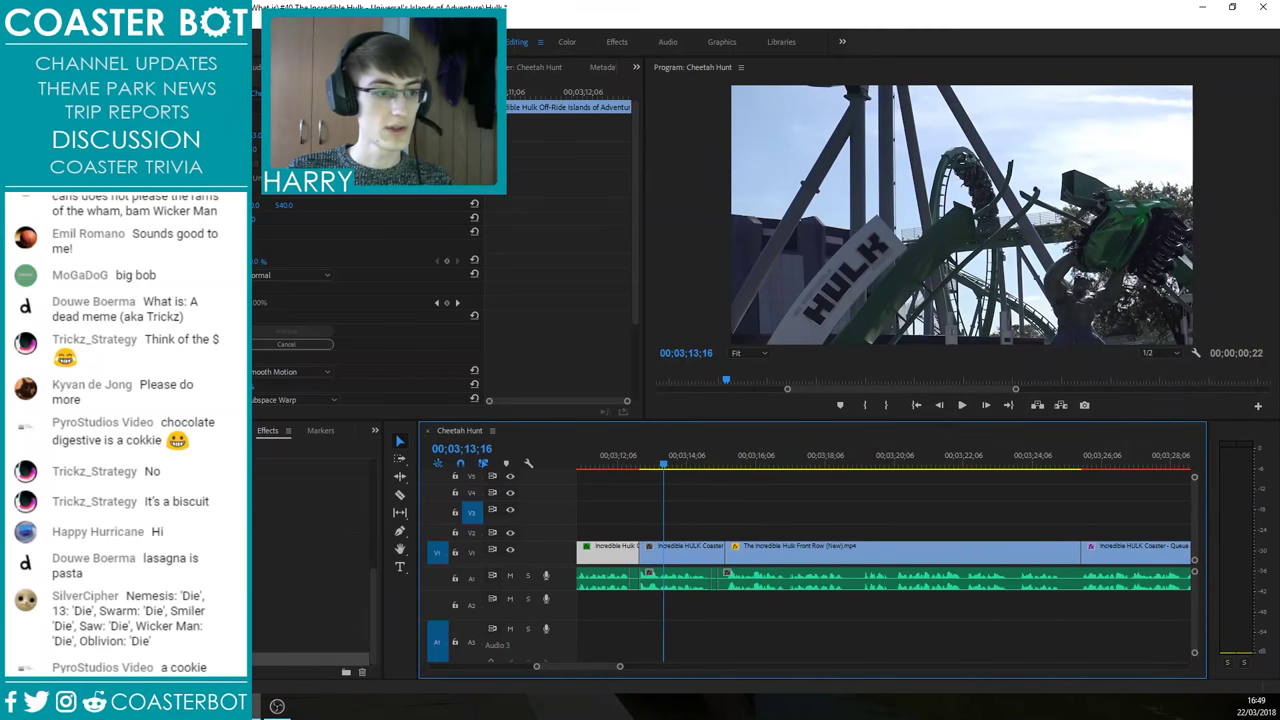
scroll(121, 434, up, 4)
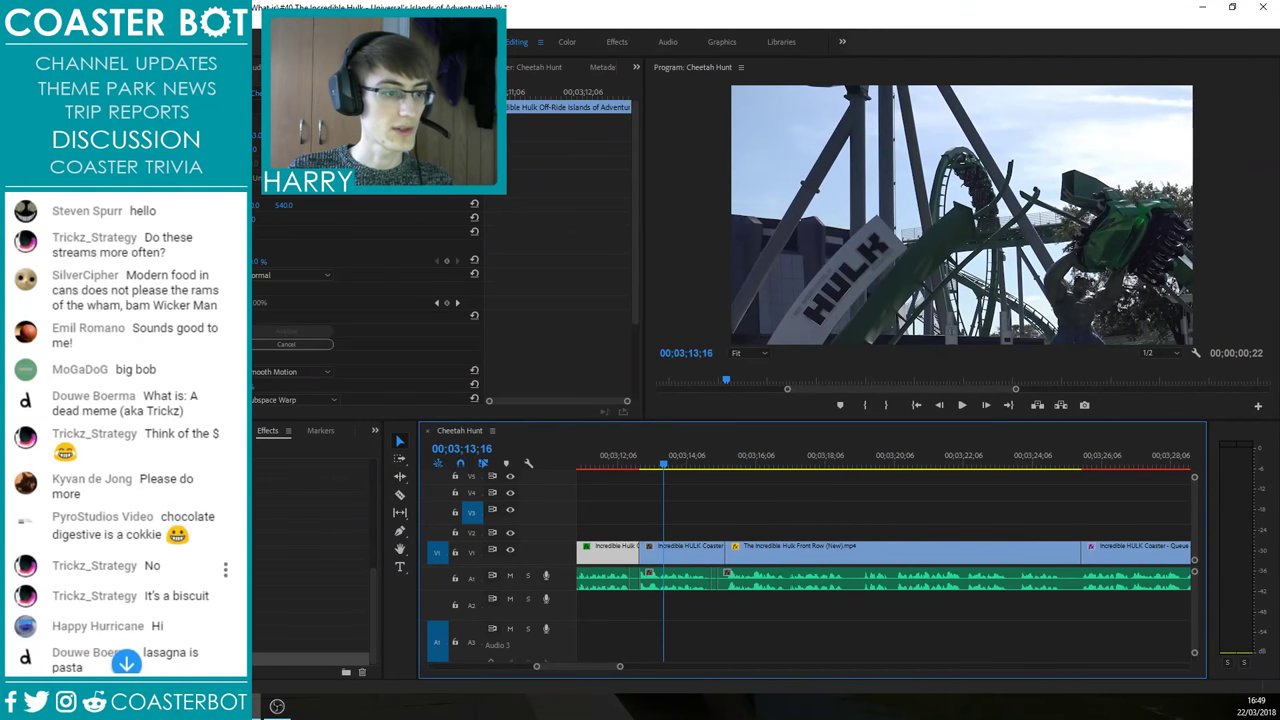
scroll(126, 500, up, 1)
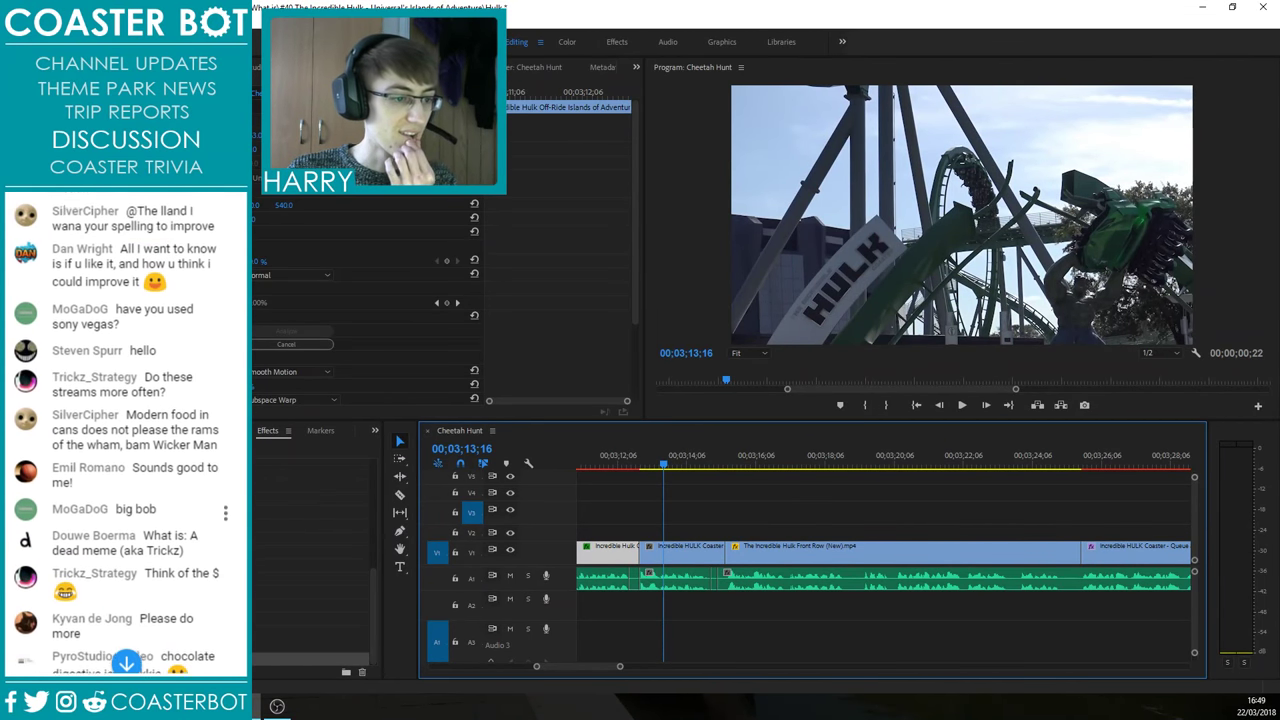
scroll(126, 500, down, 4)
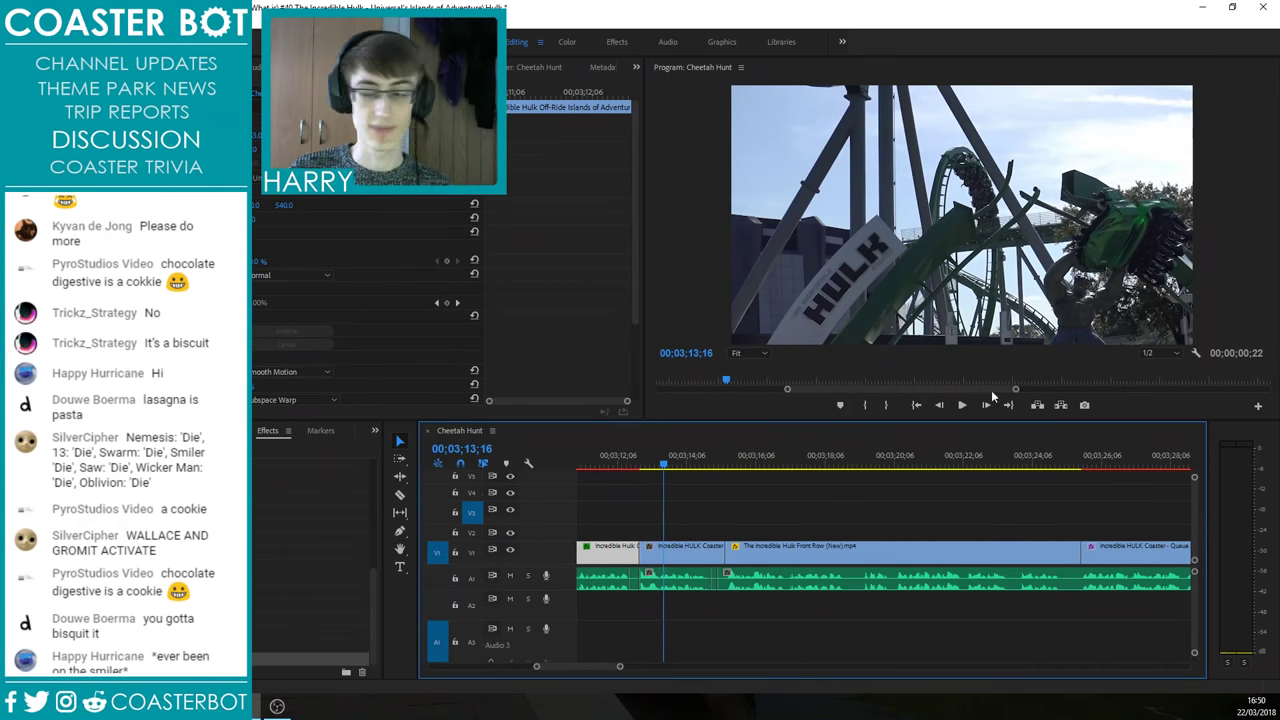
Step: Apply Warp Stabilizer to the Queue and Off Ride clip on V1 and play from its end into the front-row clip
click(605, 461)
click(703, 555)
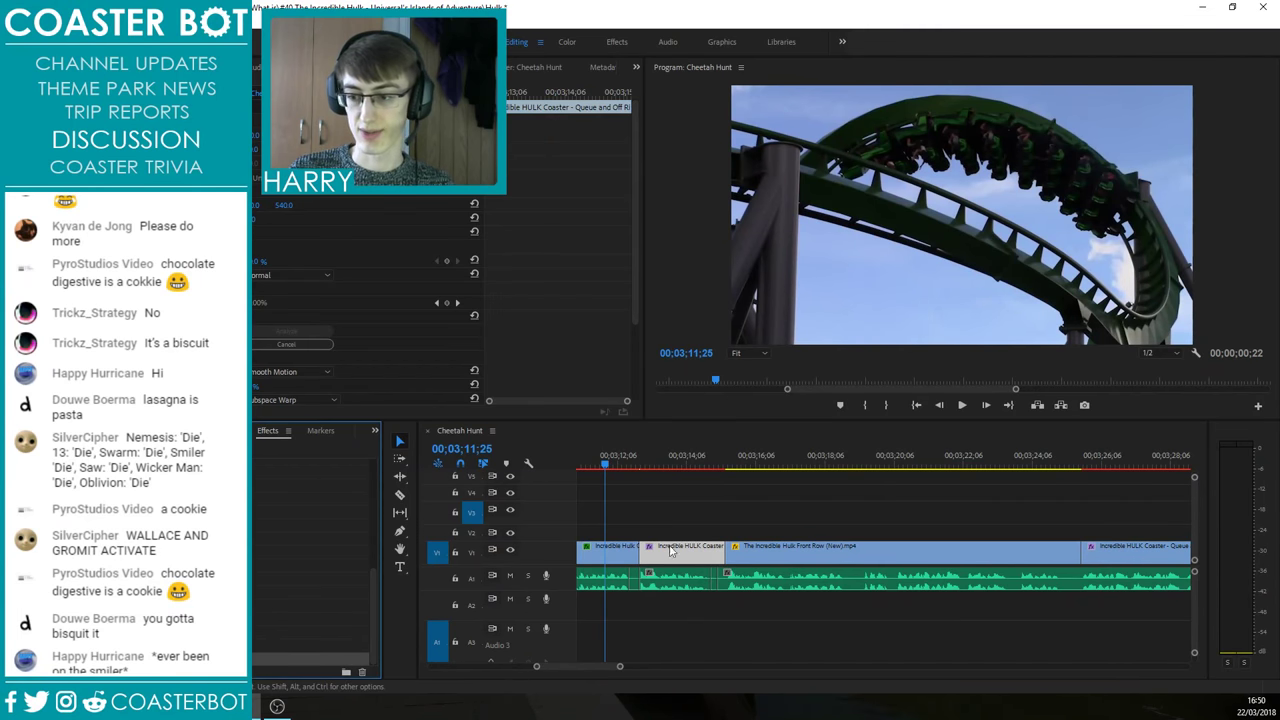
click(254, 383)
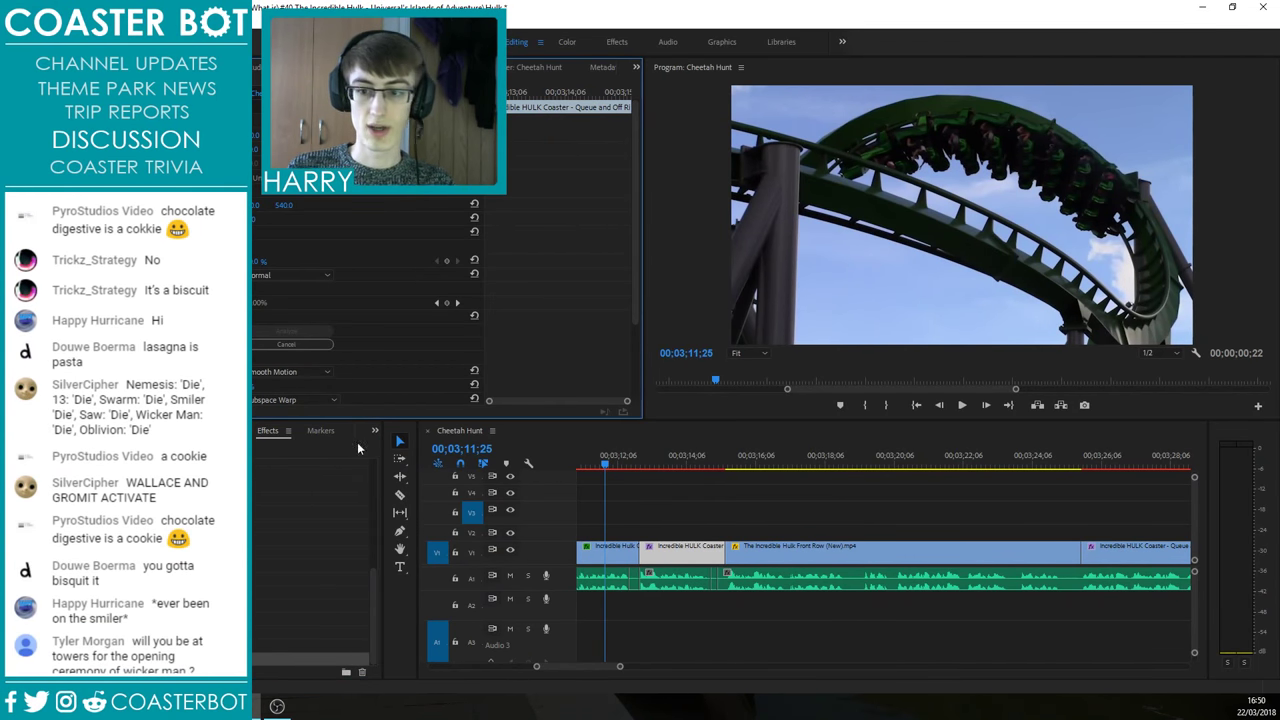
click(704, 460)
key(space)
key(minus)
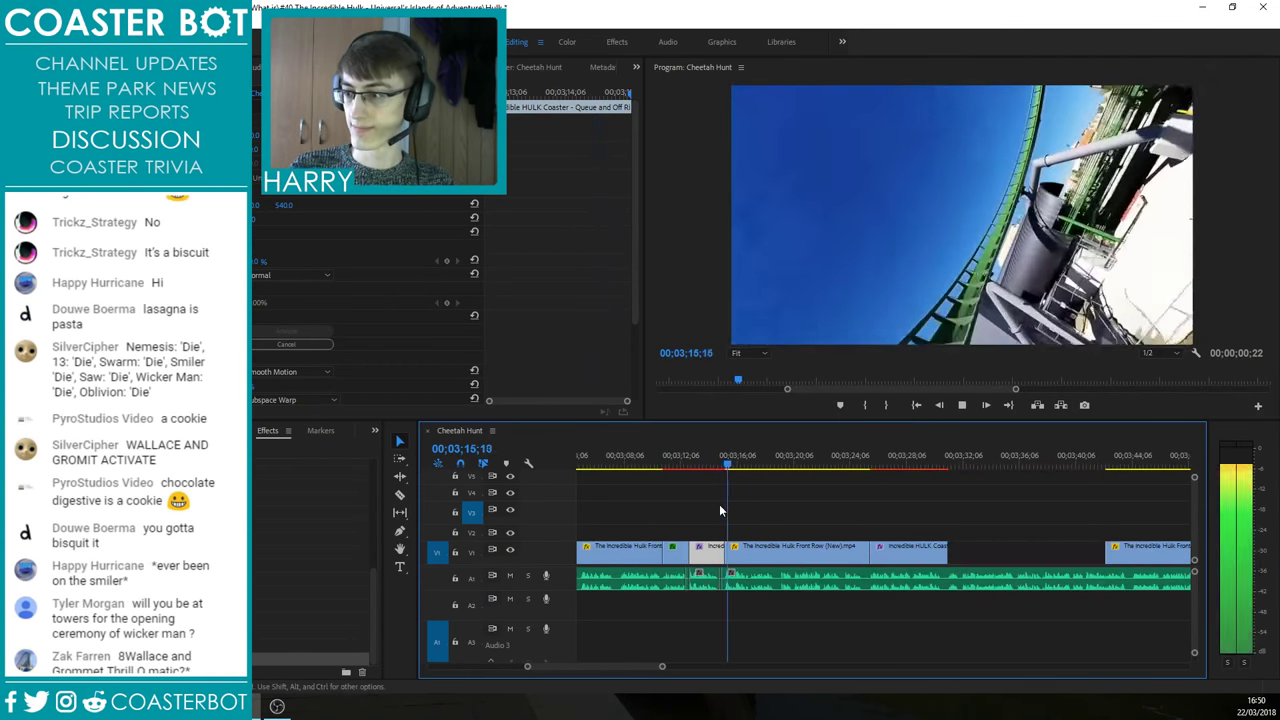
Step: Play the Queue and Off Ride clip on V1 from about 00;03;28;28 past its end into the empty gap
click(916, 459)
click(925, 513)
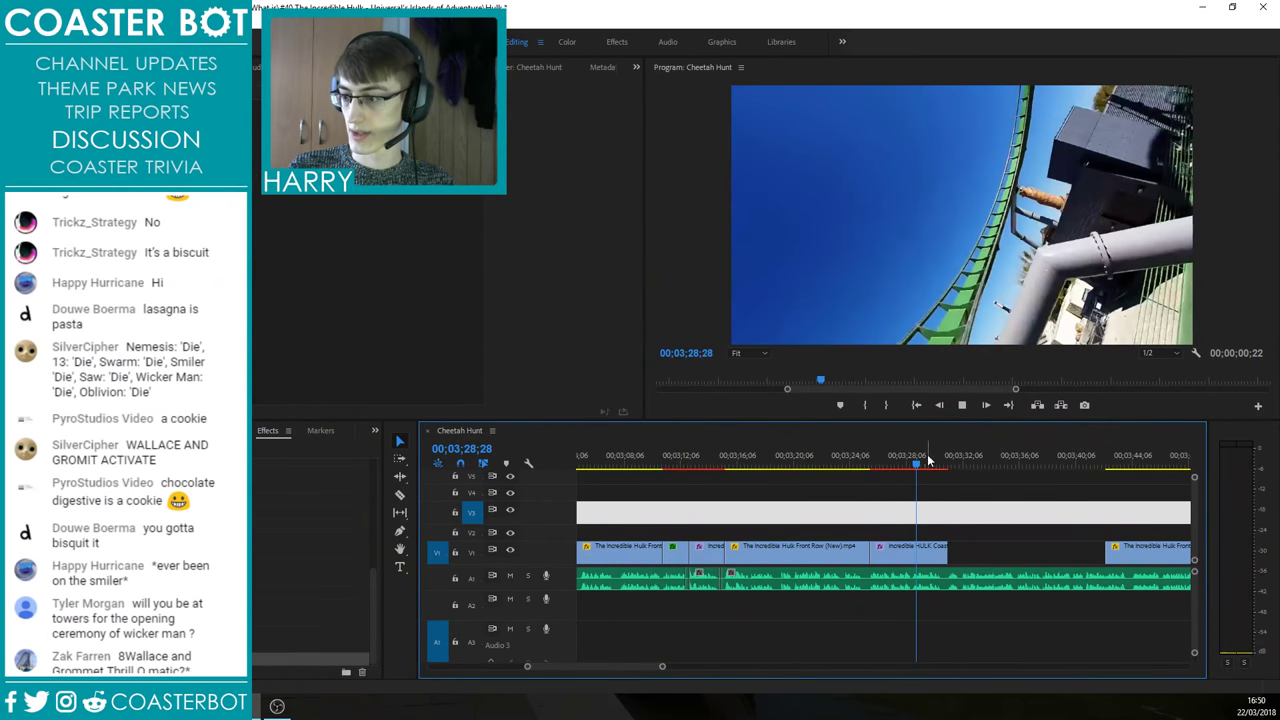
drag(935, 463, 912, 463)
click(955, 524)
scroll(887, 544, down, 2)
key(space)
scroll(972, 537, up, 3)
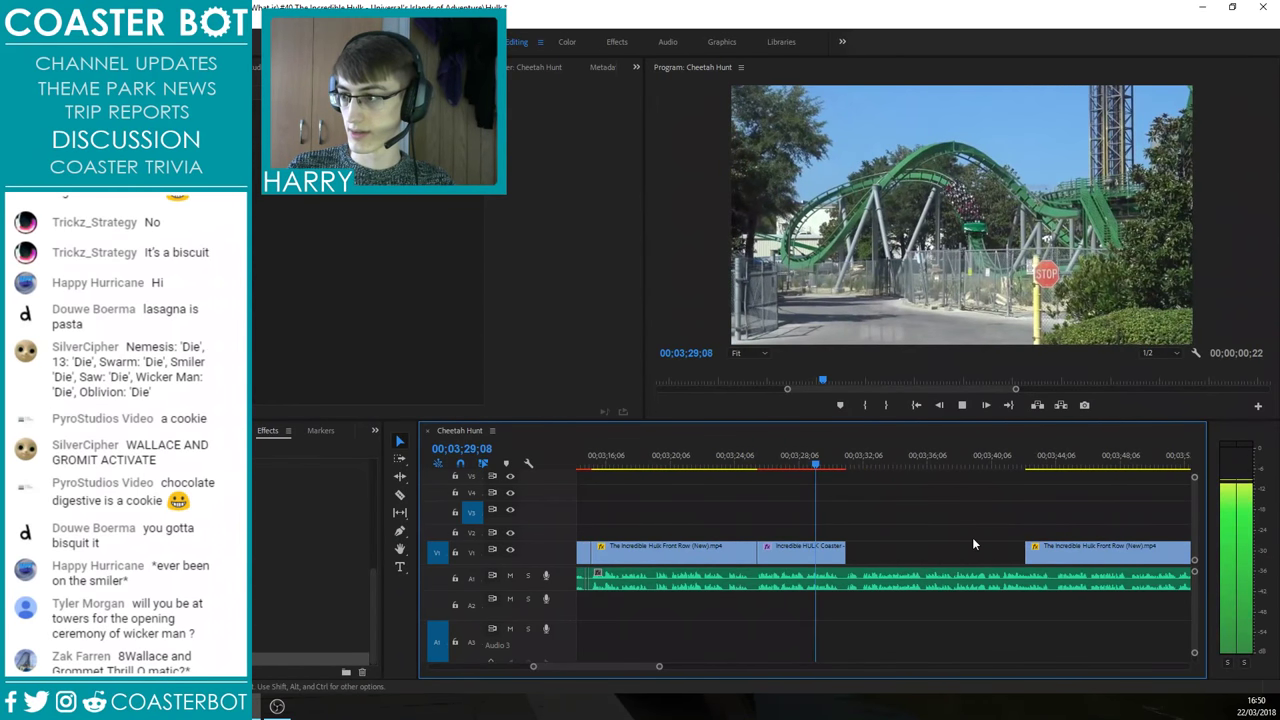
key(minus)
key(minus)
key(minus)
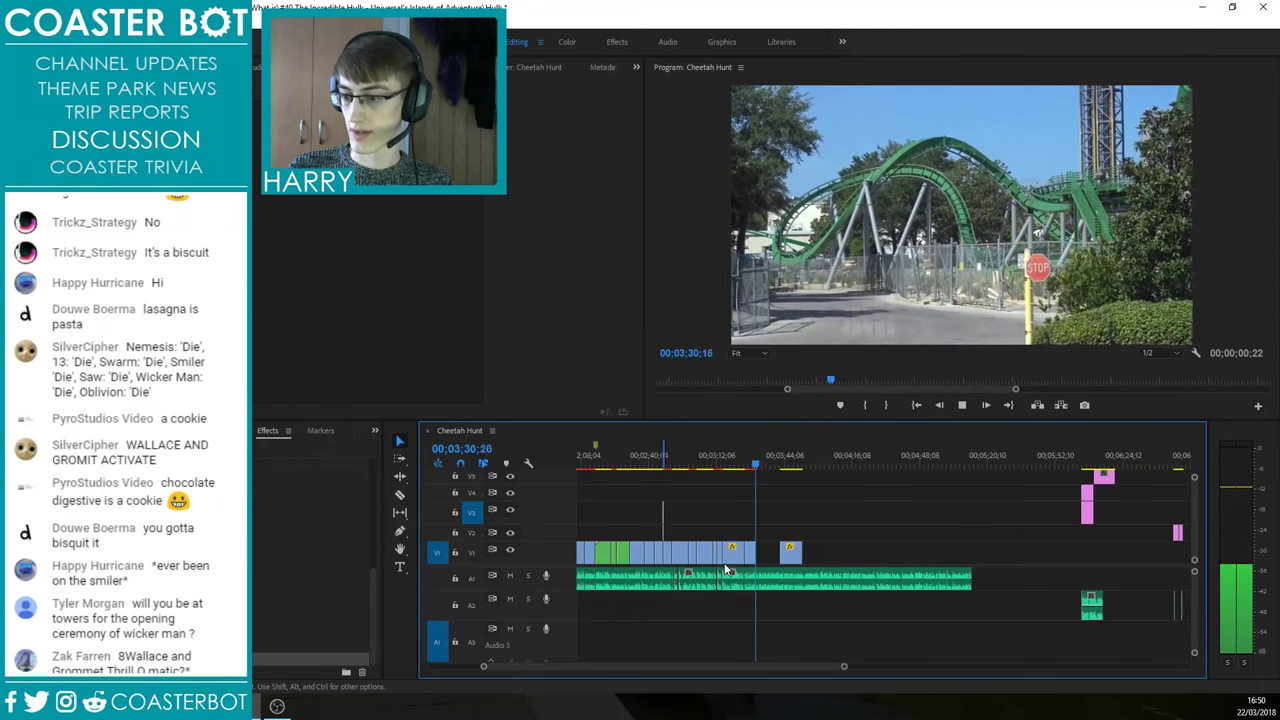
key(equal)
key(equal)
key(equal)
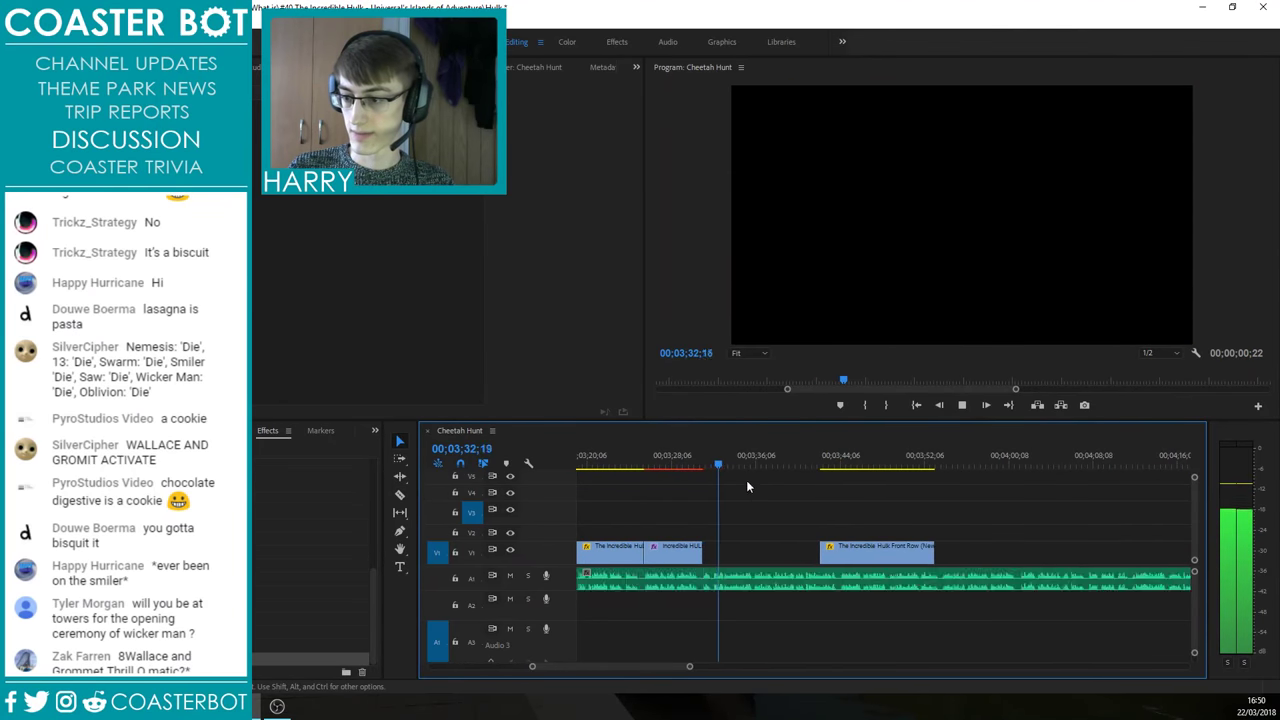
Step: Listen to the voice-over across the empty gap on V1, replaying it from about 00;03;32;15
drag(706, 462, 735, 467)
scroll(759, 506, down, 2)
scroll(759, 506, up, 3)
scroll(892, 488, up, 1)
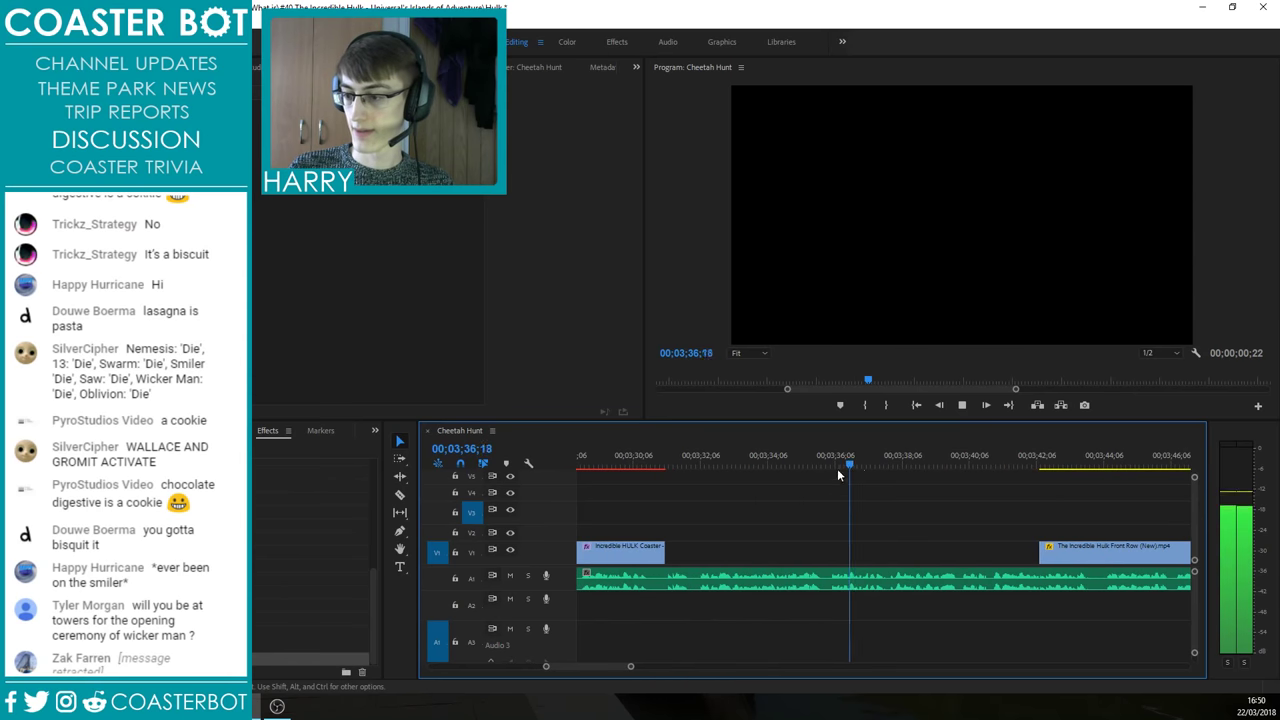
drag(866, 468, 713, 468)
key(space)
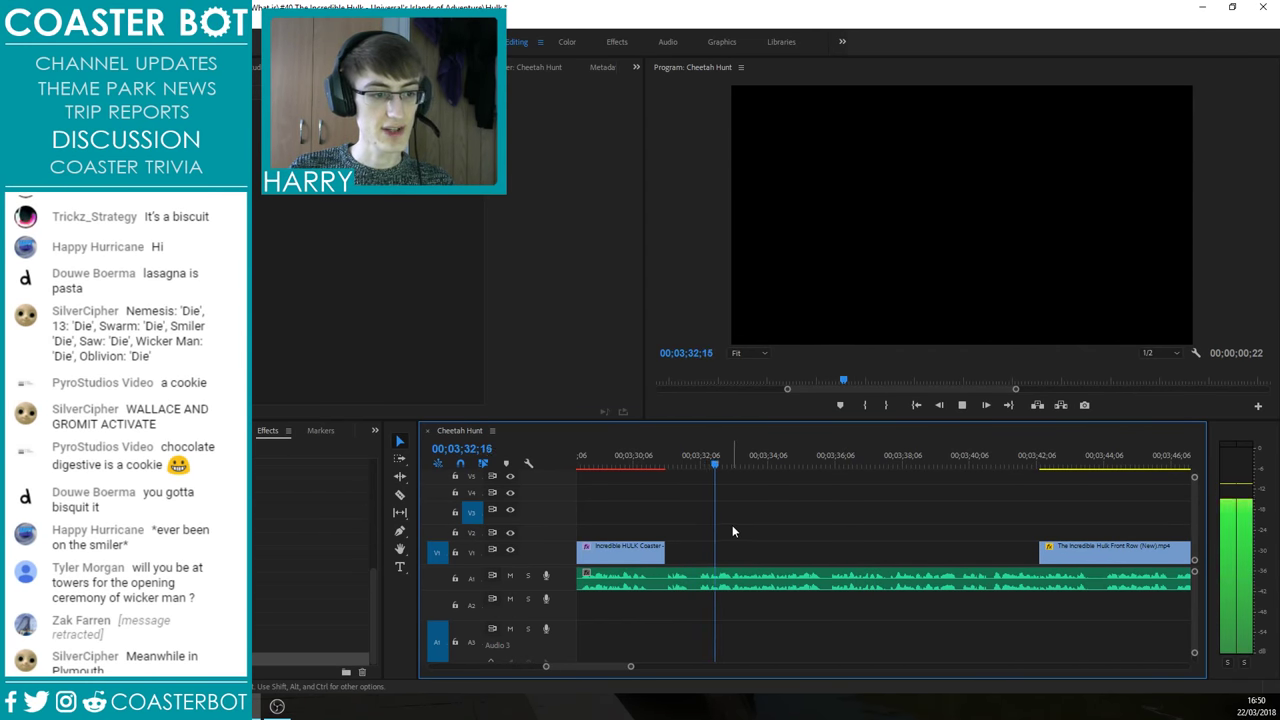
scroll(748, 512, down, 2)
click(749, 461)
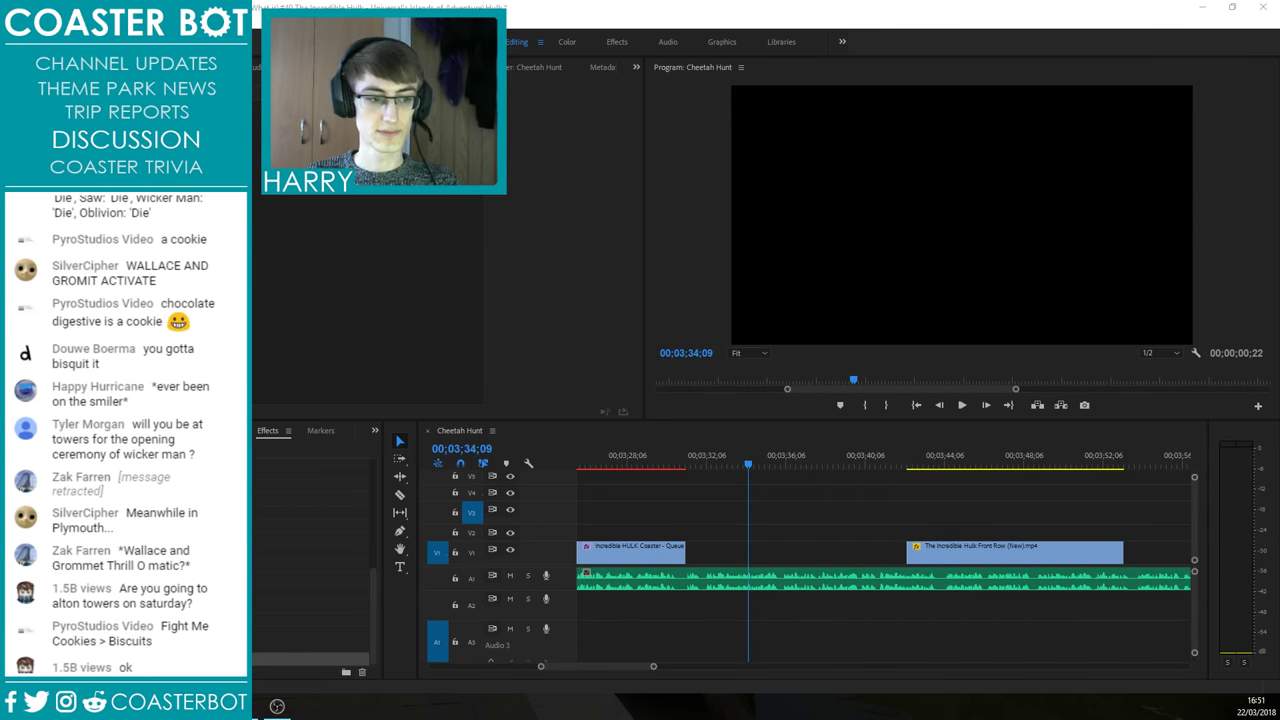
Step: Play the gap's voice-over from 00;03;32;21 towards the following front-row clip on V1
drag(742, 475, 700, 466)
click(718, 457)
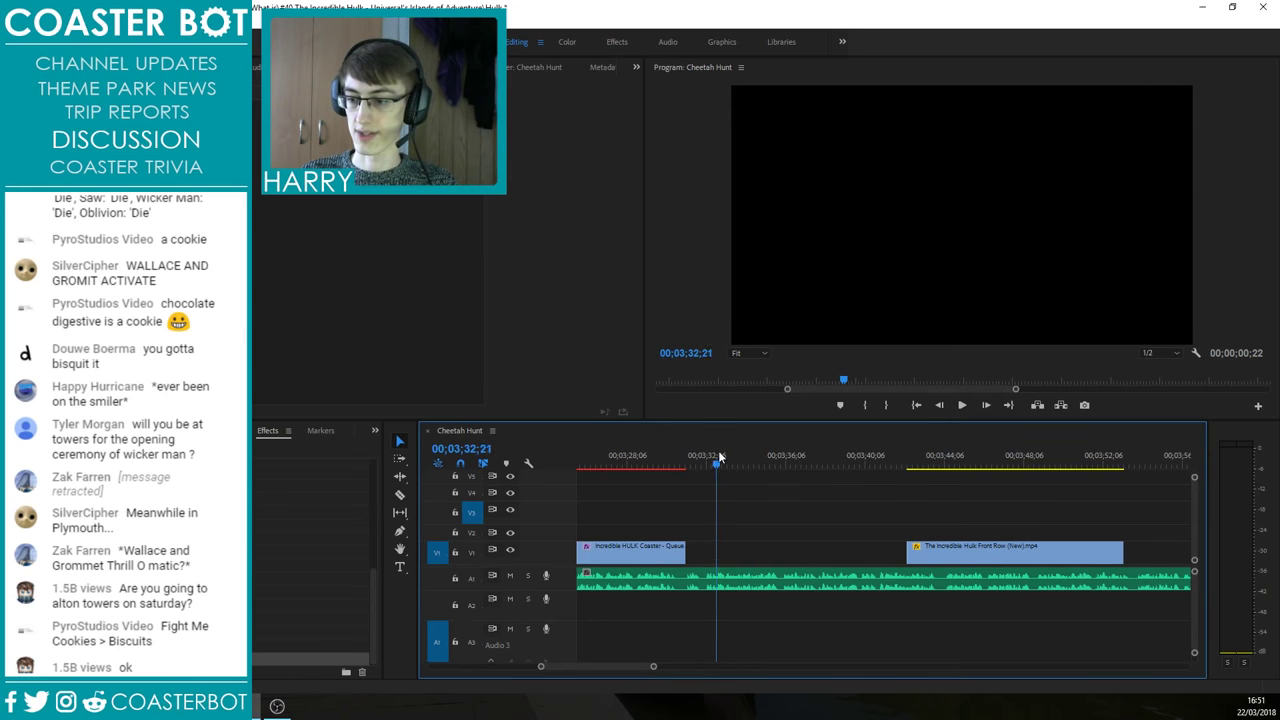
key(space)
click(785, 549)
scroll(786, 552, down, 3)
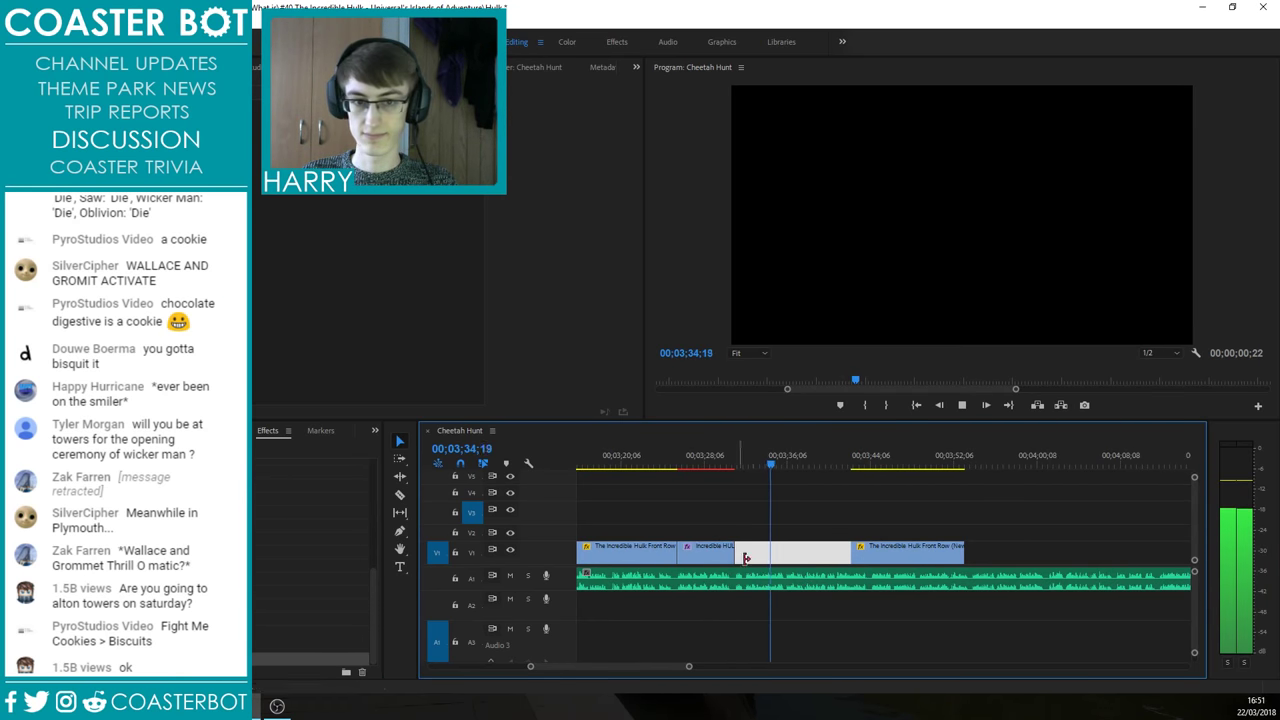
key(equal)
key(equal)
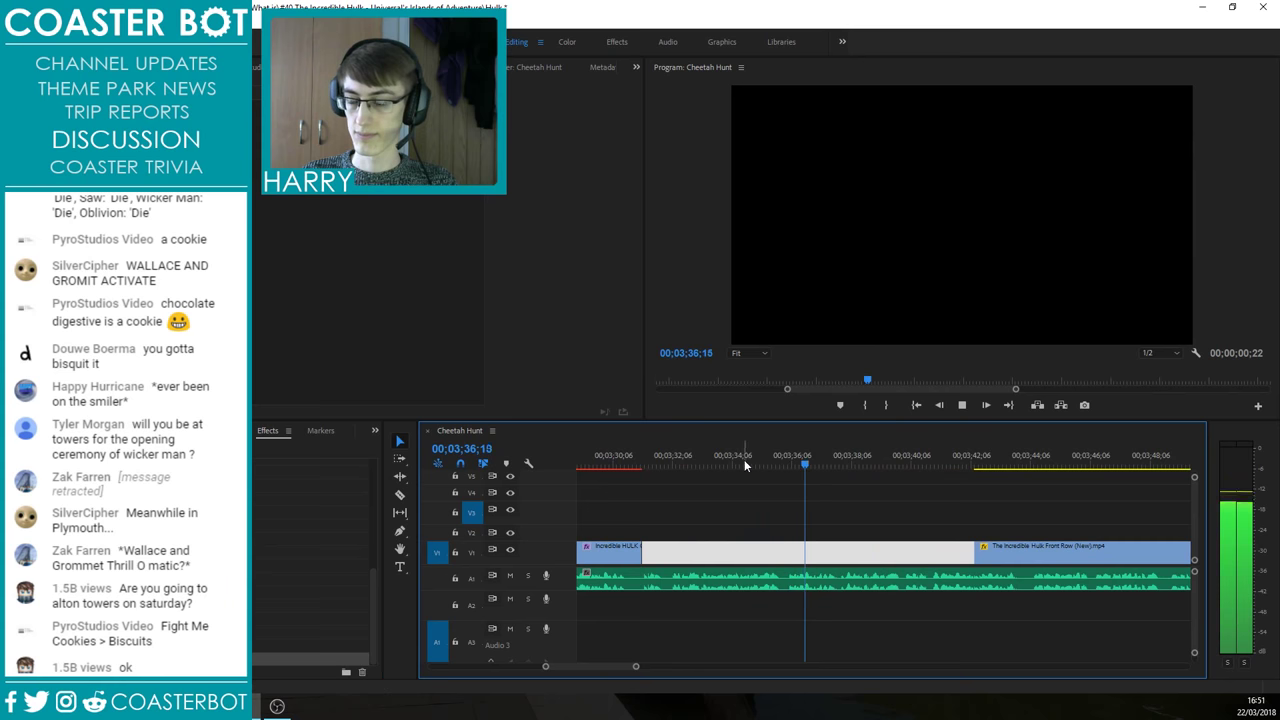
Step: Replay the transition from the end of the Queue and Off Ride clip into the gap, stopping at 00;03;32;27
drag(744, 461, 613, 470)
click(685, 531)
key(space)
key(space)
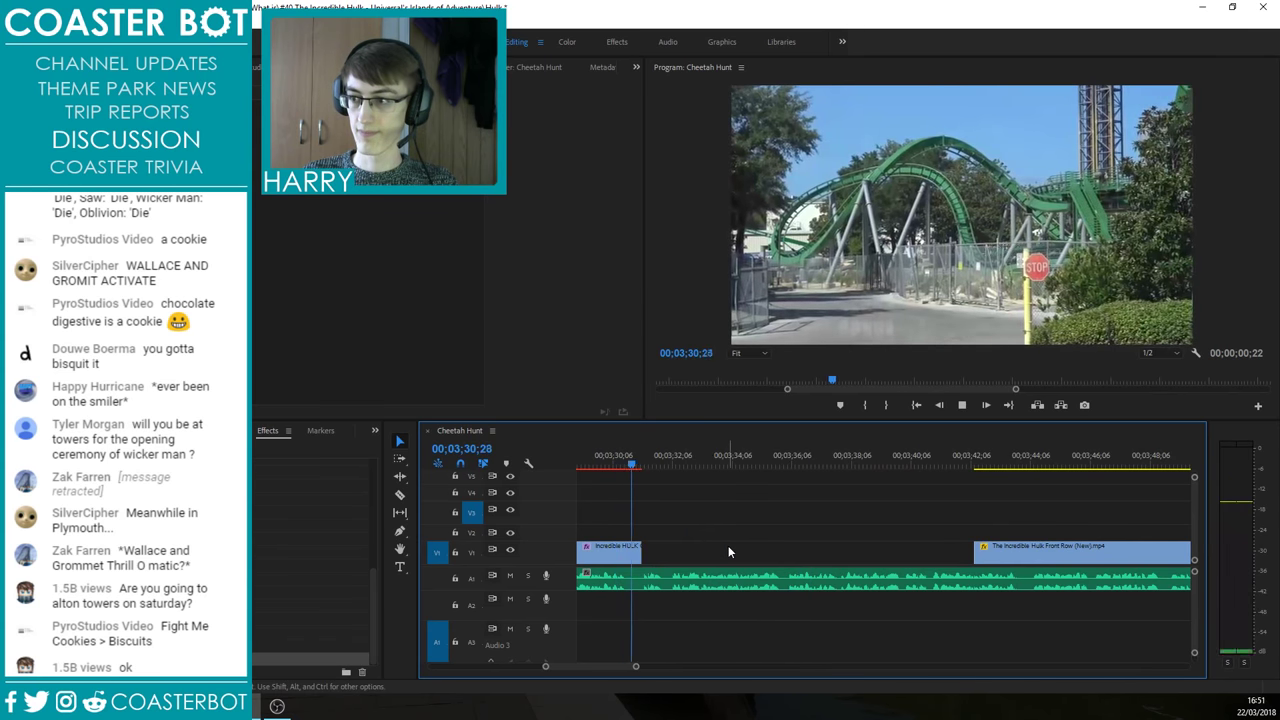
scroll(725, 549, up, 1)
click(638, 516)
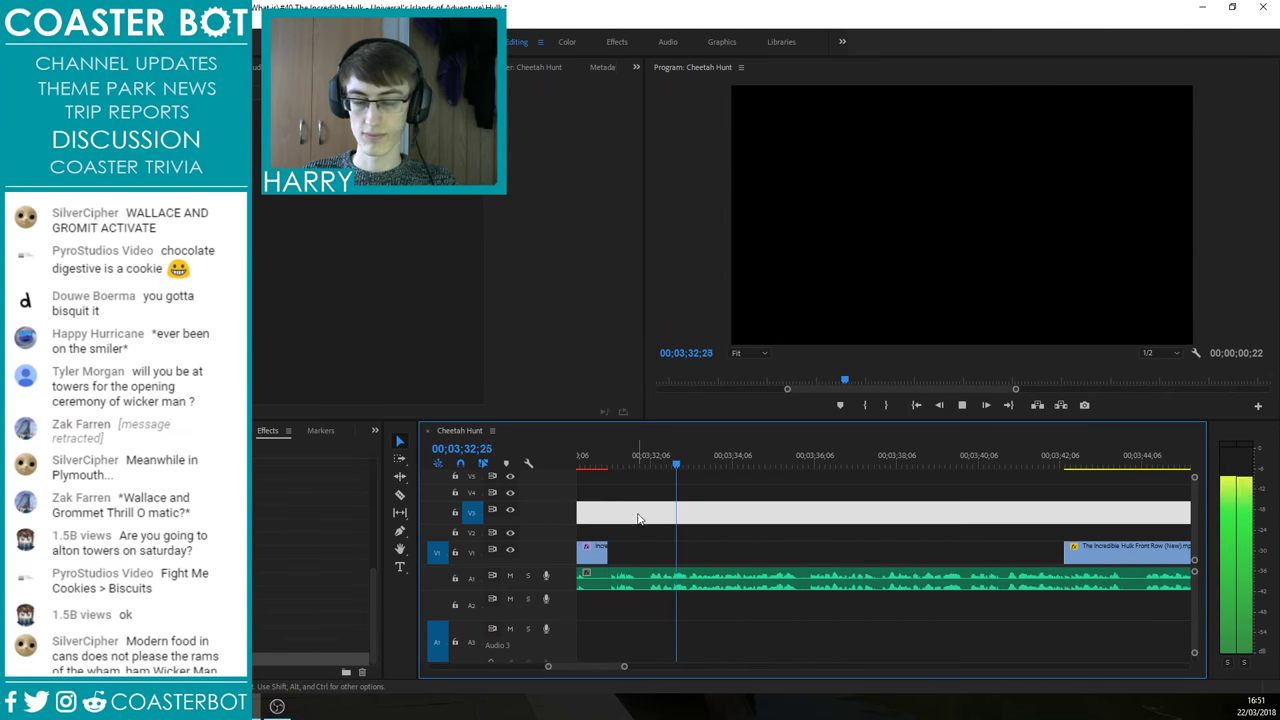
key(space)
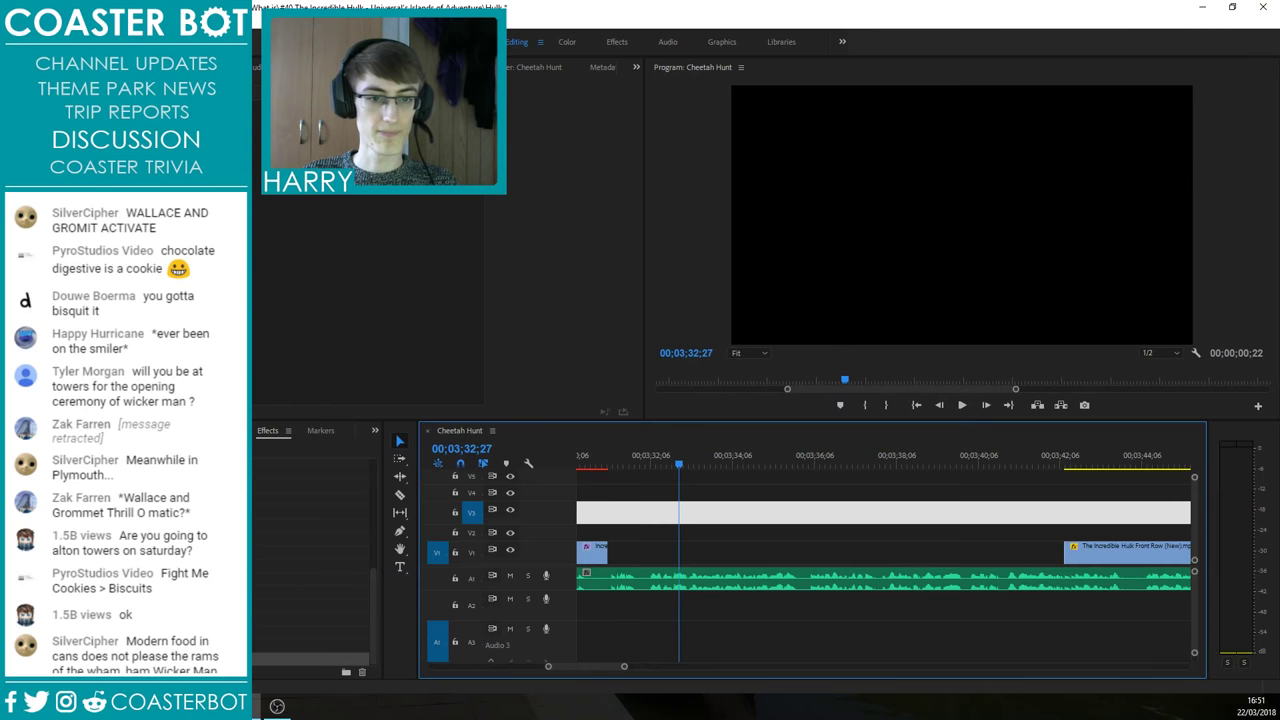
Step: Scan the off-ride sources, mark a 00;00;08;26 section of IOA Incredible Hulk Coaster [Off-Ride], and place it on V1 directly after the Queue and Off Ride clip
click(200, 67)
drag(240, 381, 165, 381)
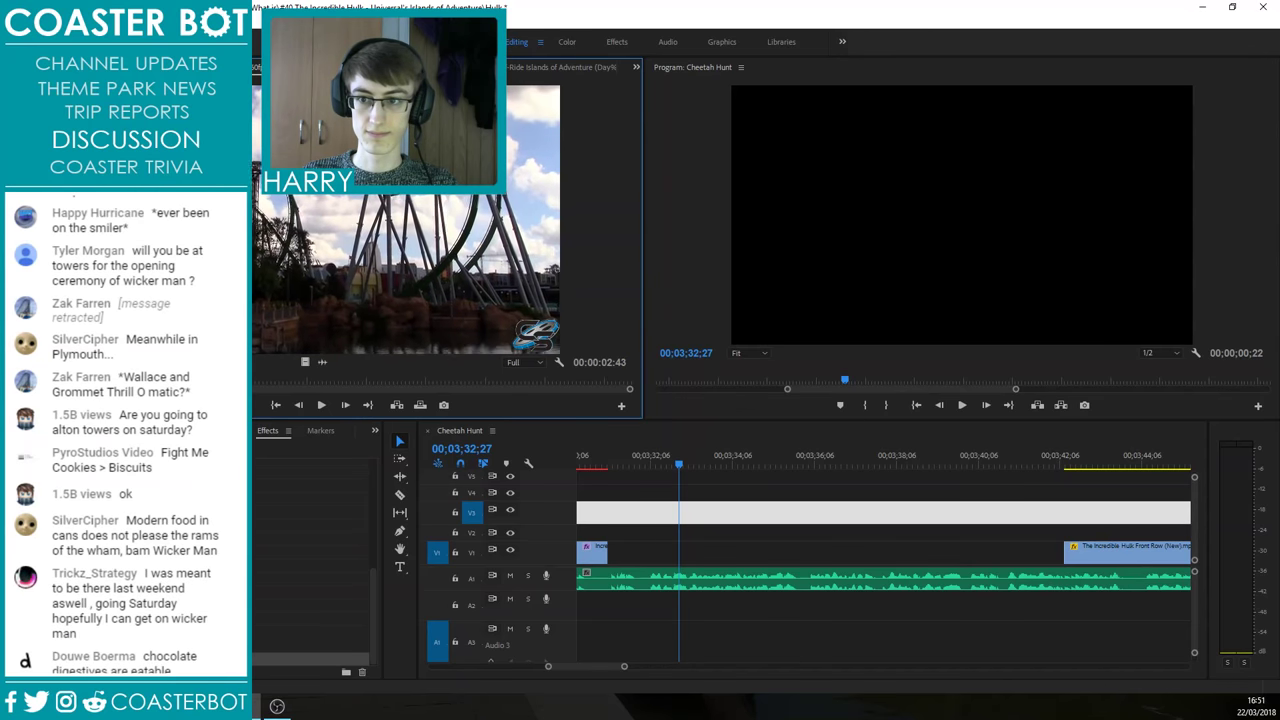
drag(263, 400, 235, 398)
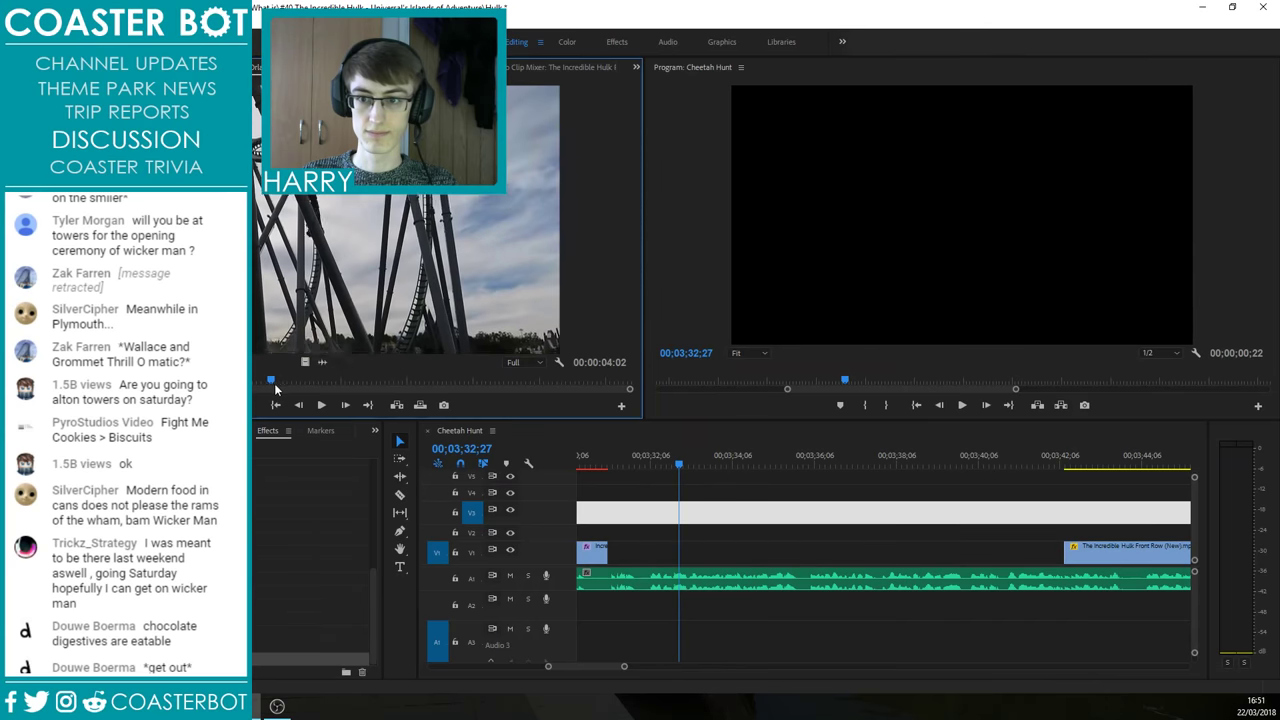
drag(340, 390, 140, 380)
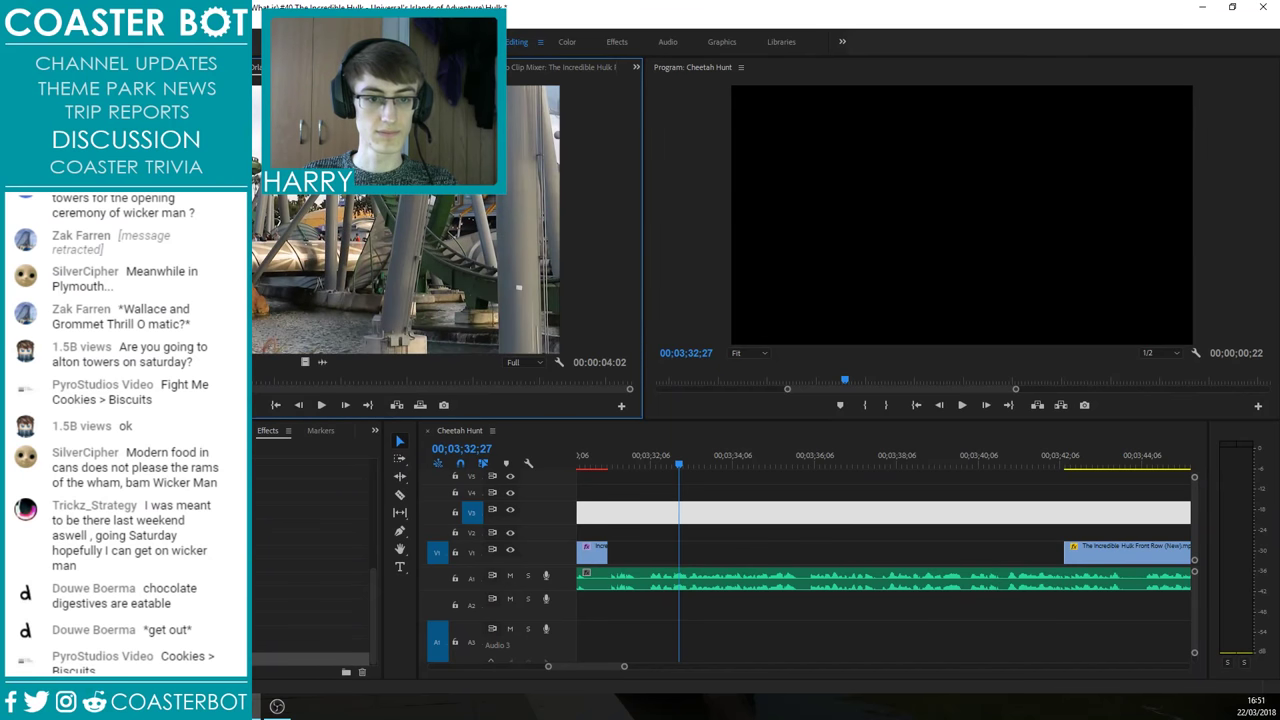
double_click(130, 560)
drag(35, 380, 190, 380)
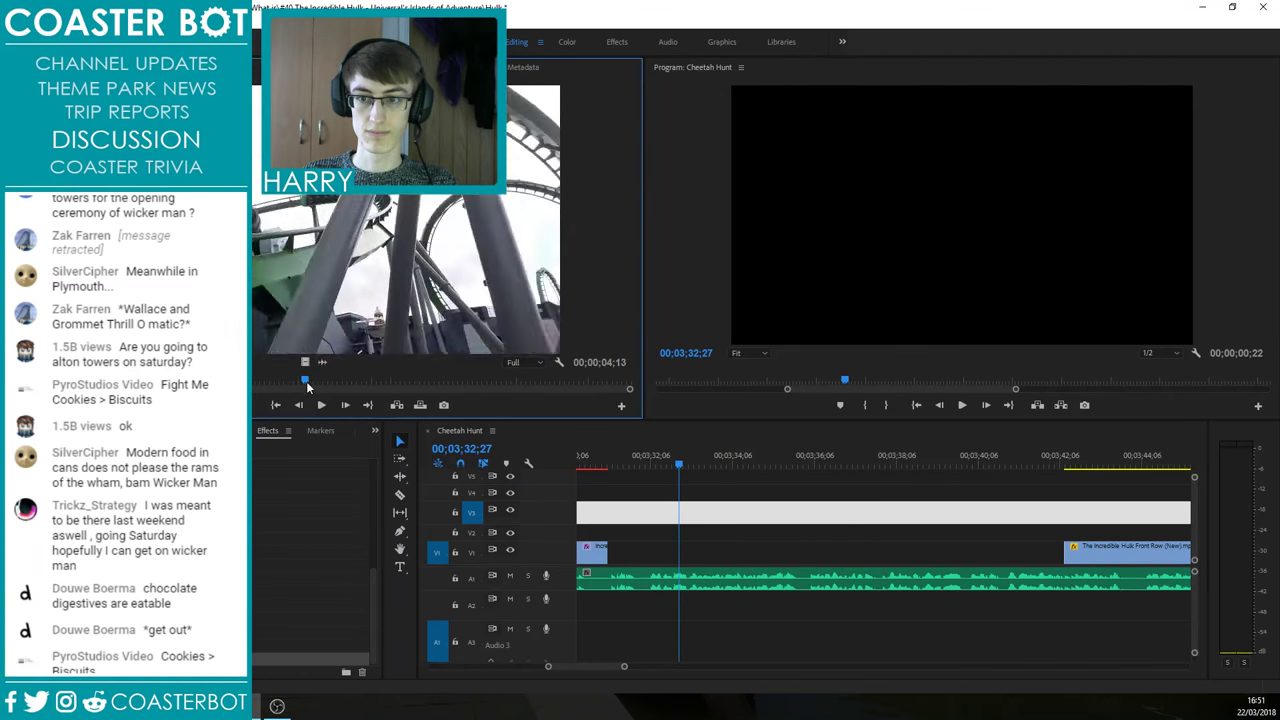
mouse_move(286, 382)
mouse_down()
mouse_move(268, 380)
mouse_move(356, 389)
mouse_move(335, 402)
mouse_move(356, 402)
mouse_up()
key(o)
drag(305, 362, 609, 553)
Step: Play from before the Queue and Off Ride clip through the inserted IOA off-ride footage, stopping at 00;03;38;15
click(600, 456)
key(space)
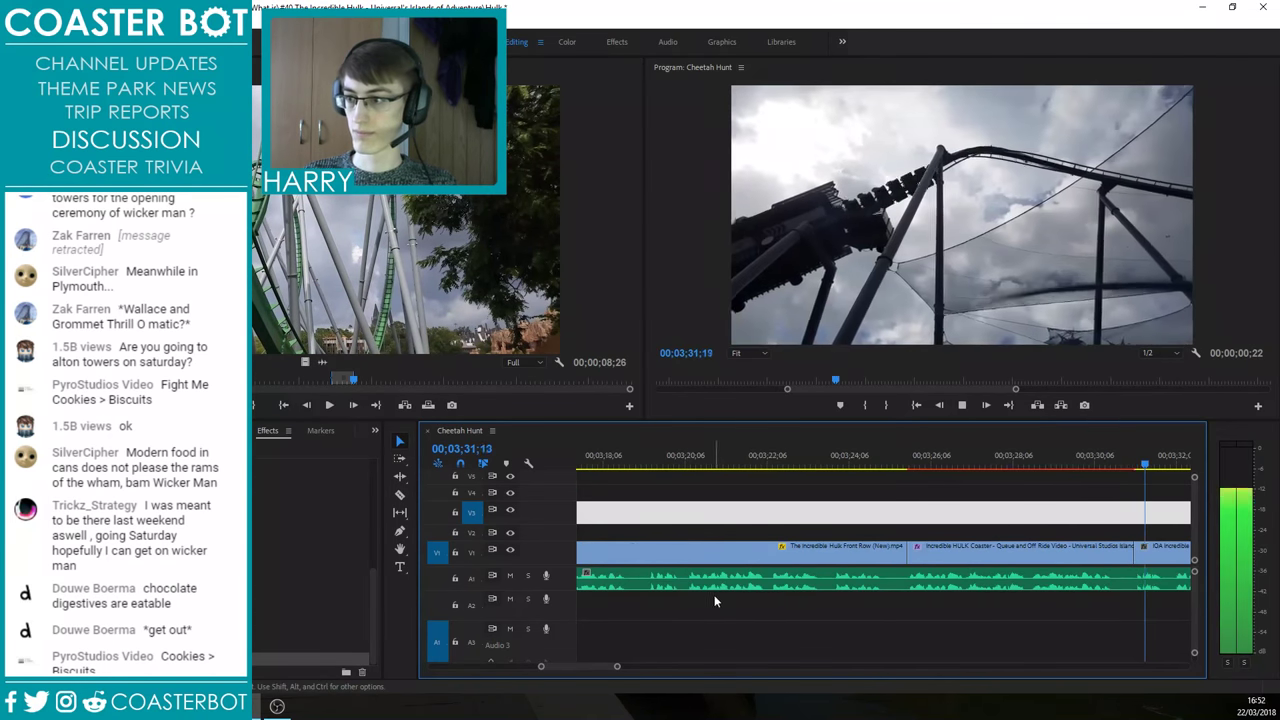
scroll(826, 535, down, 5)
click(679, 465)
click(726, 519)
key(space)
scroll(849, 527, up, 3)
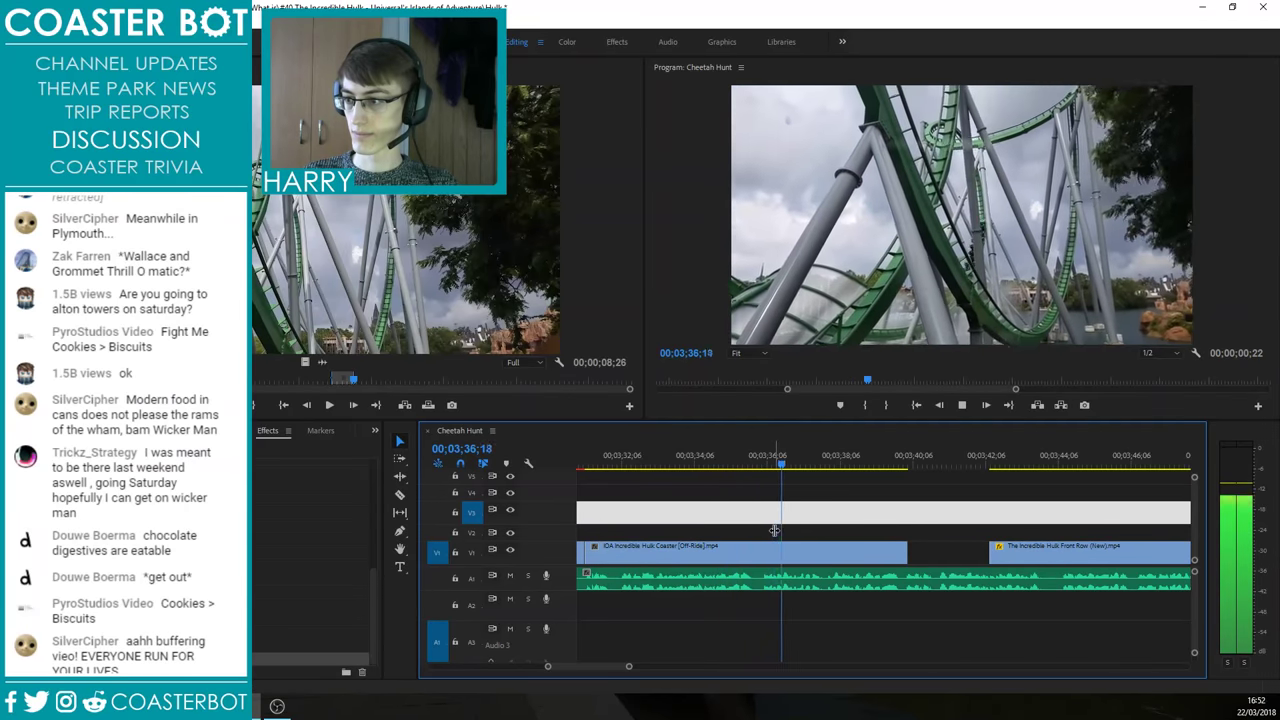
scroll(872, 546, up, 2)
scroll(908, 538, down, 2)
key(space)
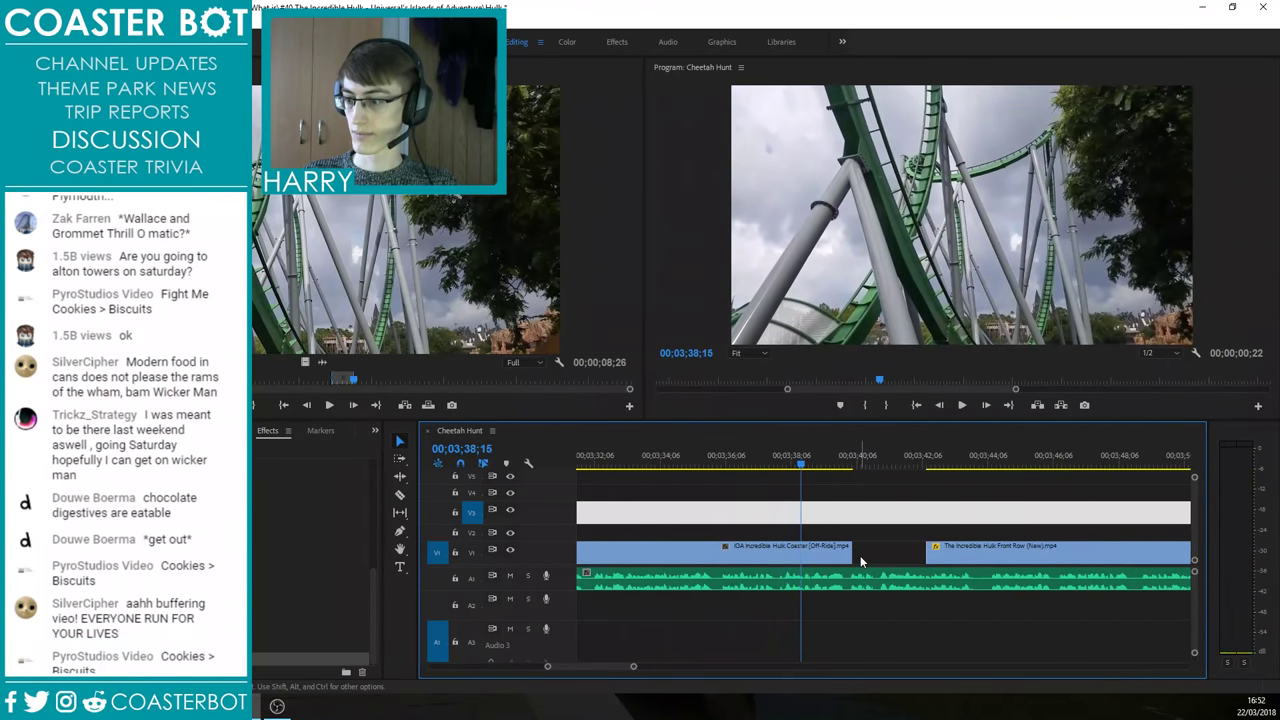
Step: Shift the following front-row clip later on V1 and extend the end of the IOA off-ride clip towards it
key(Delete)
drag(944, 559, 1053, 566)
drag(842, 558, 872, 561)
key(ctrl+z)
key(ctrl+z)
key(ctrl+z)
key(space)
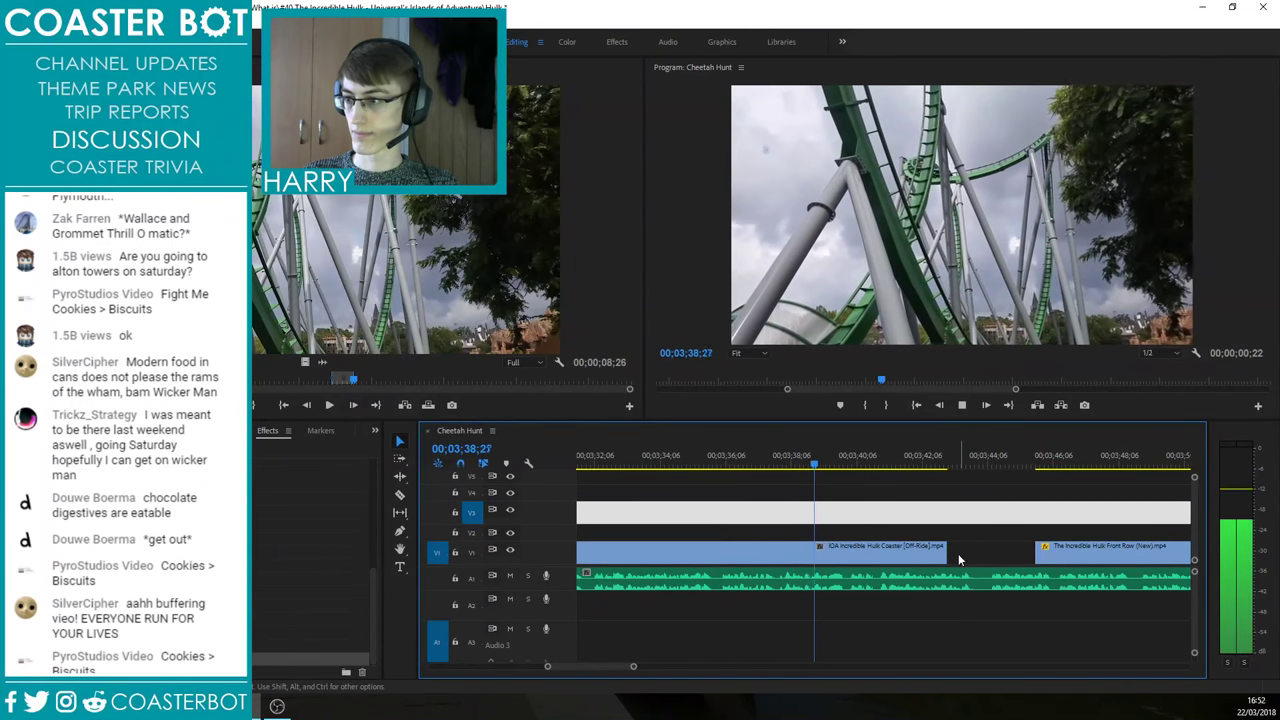
drag(951, 555, 995, 555)
click(976, 513)
key(Delete)
Step: Replay the extended IOA off-ride clip and split it on V1 at 00;03;36;02
key(space)
drag(920, 463, 676, 464)
key(ctrl+z)
key(space)
key(space)
key(space)
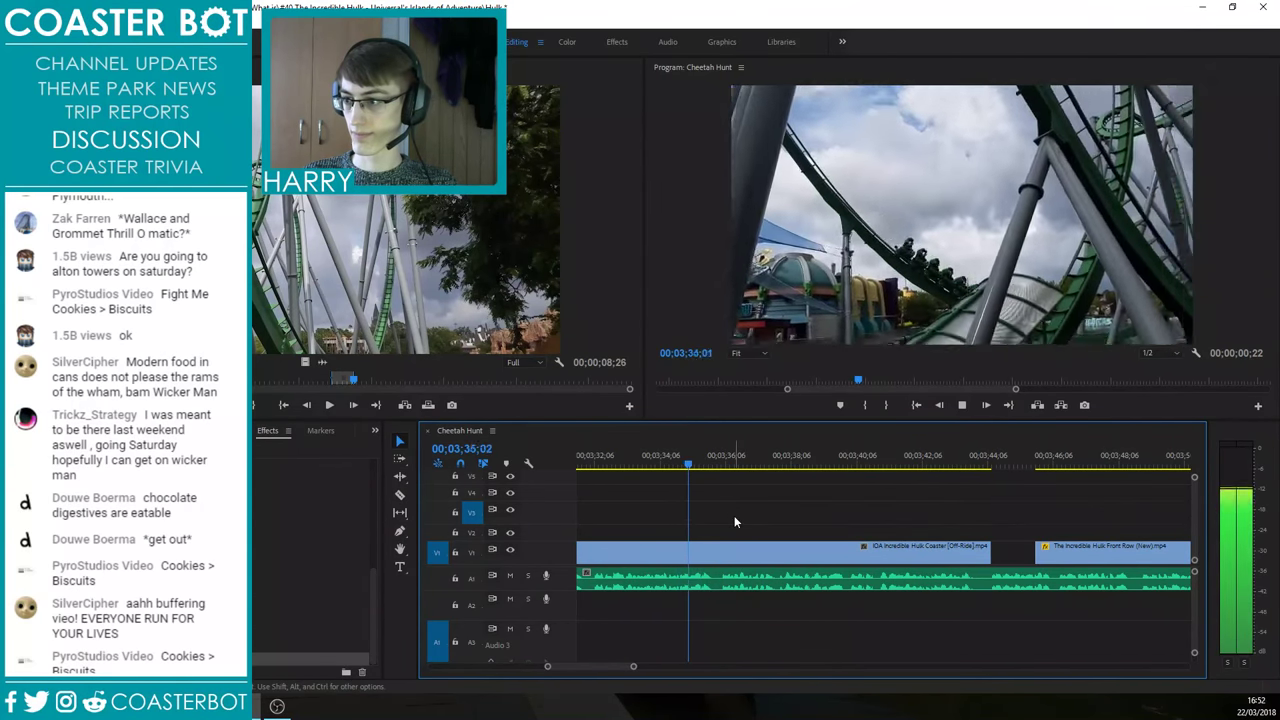
click(721, 464)
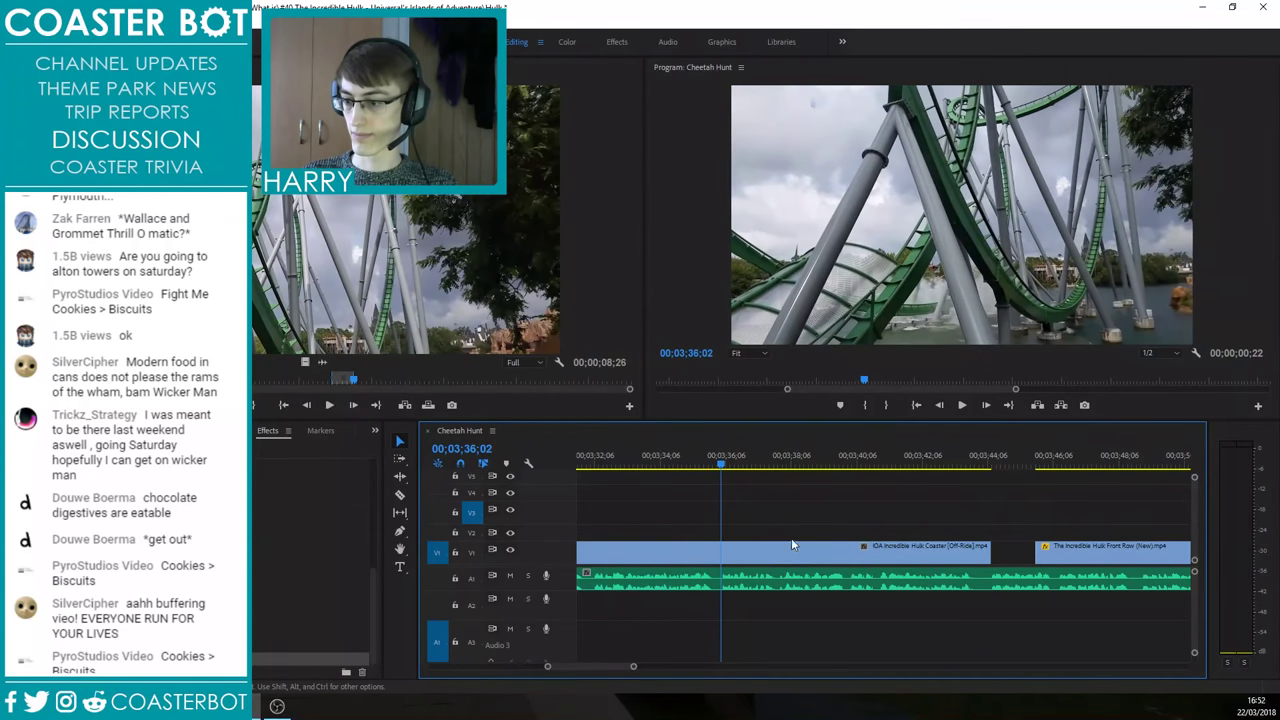
click(727, 559)
key(v)
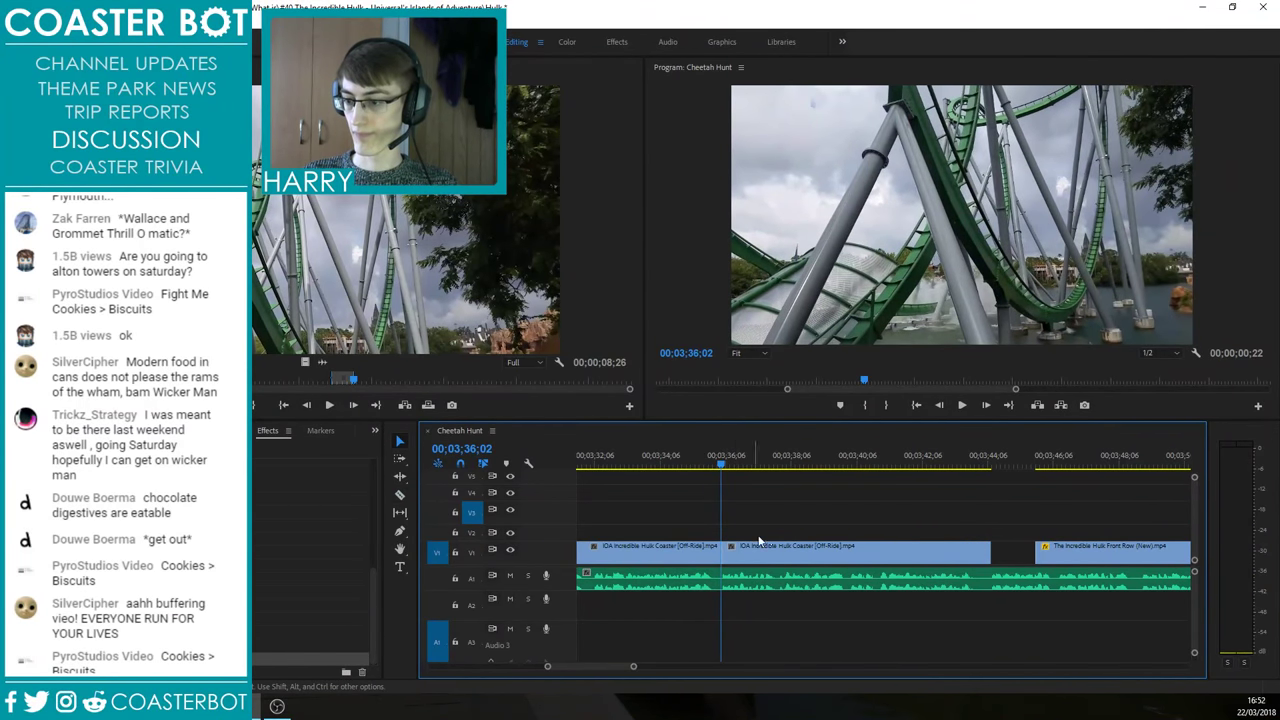
Step: Move the front-row clip and the second IOA off-ride piece later on V1, opening a gap after the cut at 00;03;36;02
scroll(730, 558, down, 2)
drag(928, 553, 1082, 555)
drag(757, 558, 906, 558)
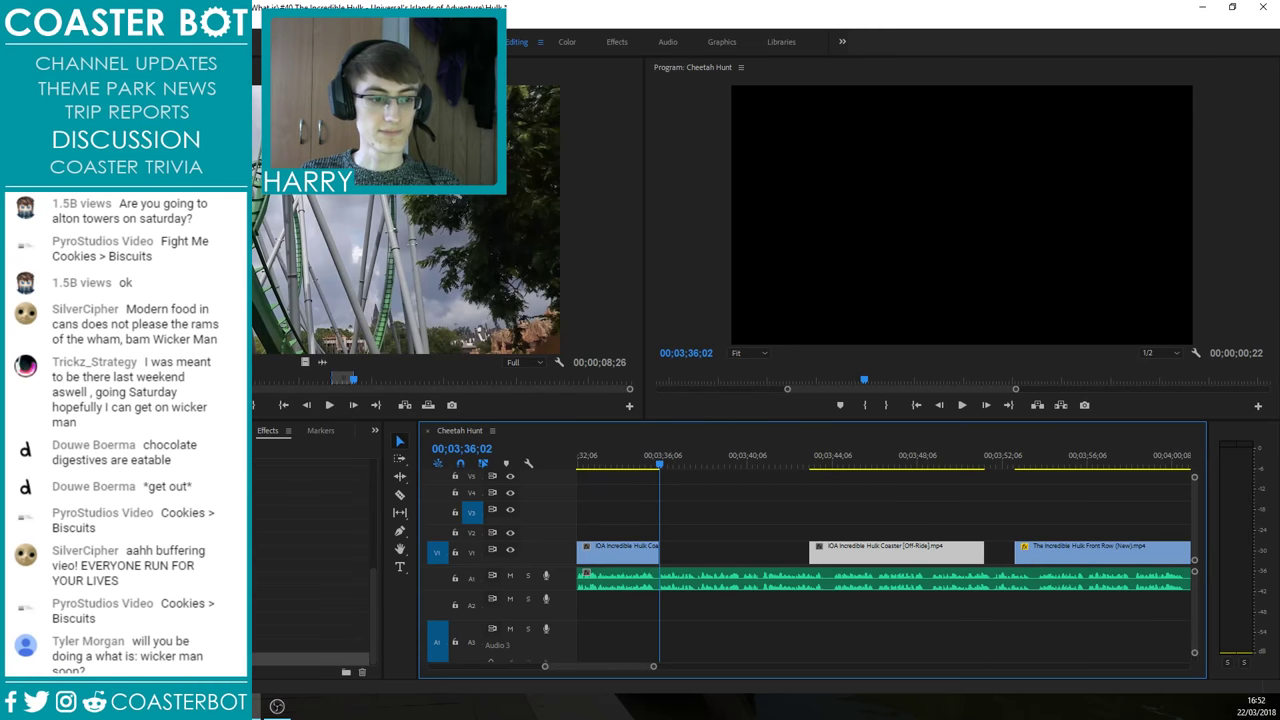
Step: Scan the off-ride sources, mark a section of Incredible Hulk Off-Ride Islands of Adventure, and place it on V3 at 00;03;36;02
double_click(180, 560)
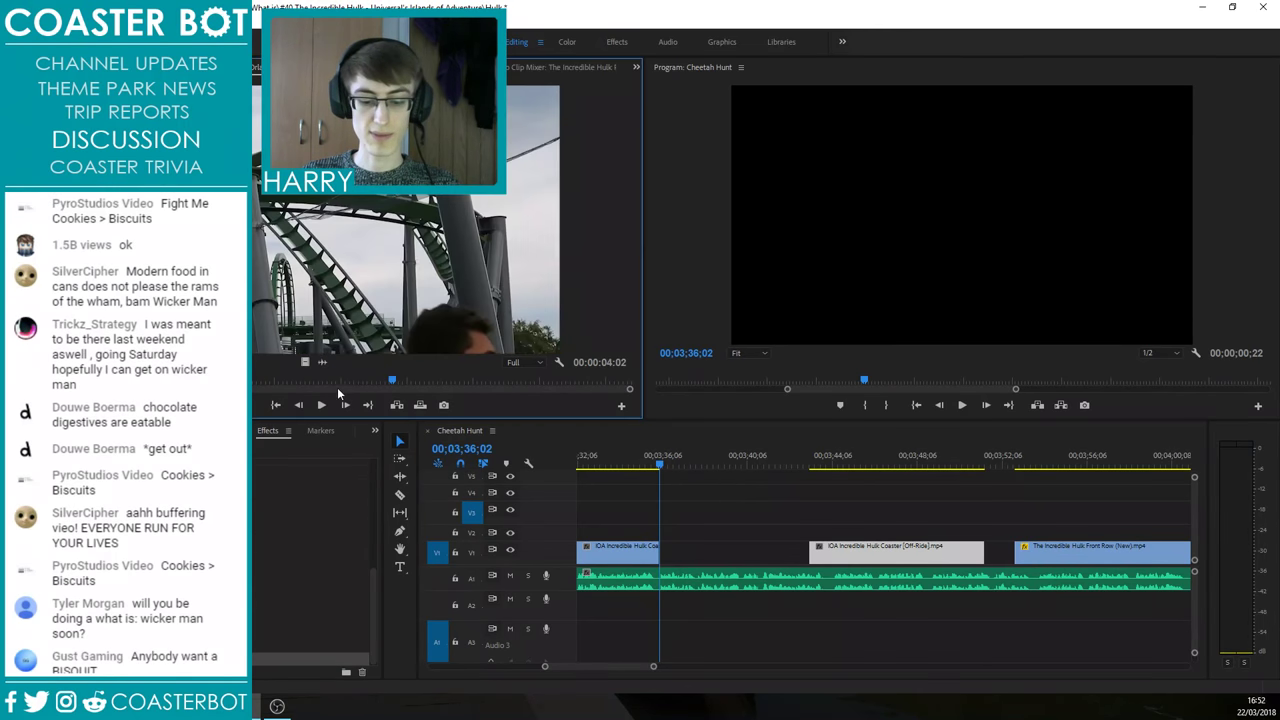
mouse_move(267, 380)
mouse_down()
mouse_move(115, 381)
mouse_move(305, 384)
mouse_move(288, 393)
mouse_up()
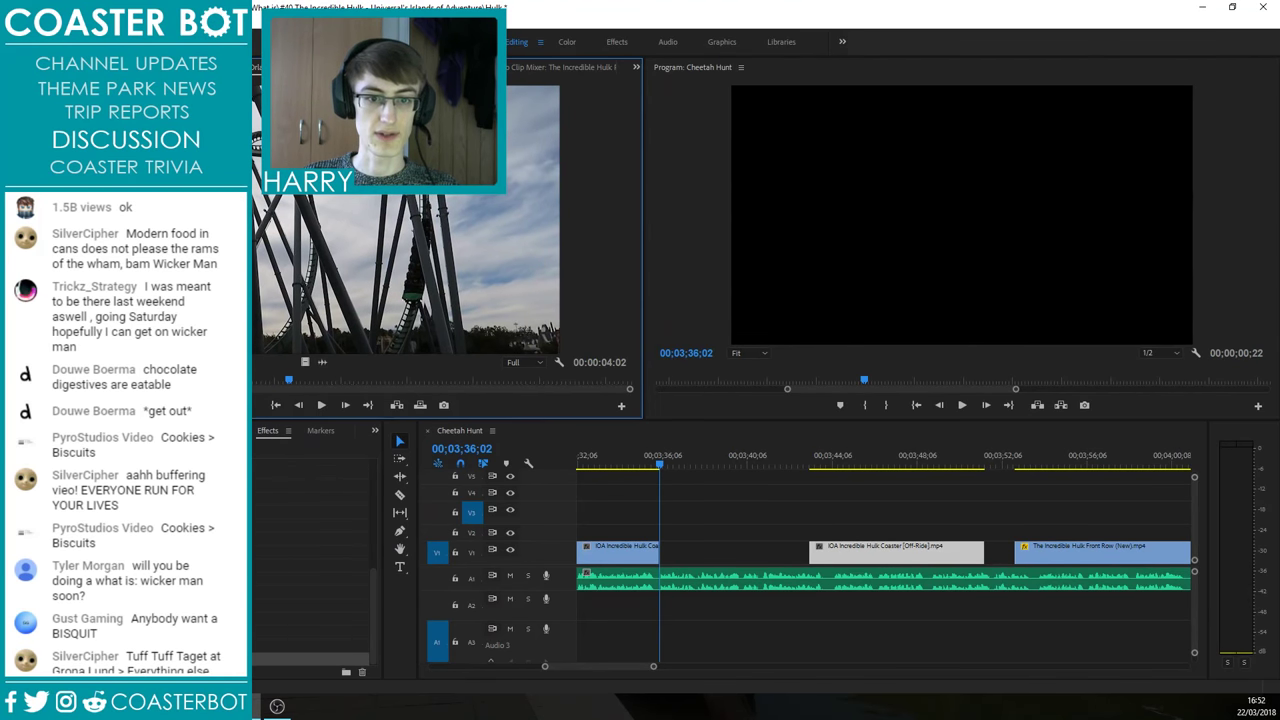
drag(296, 378, 422, 381)
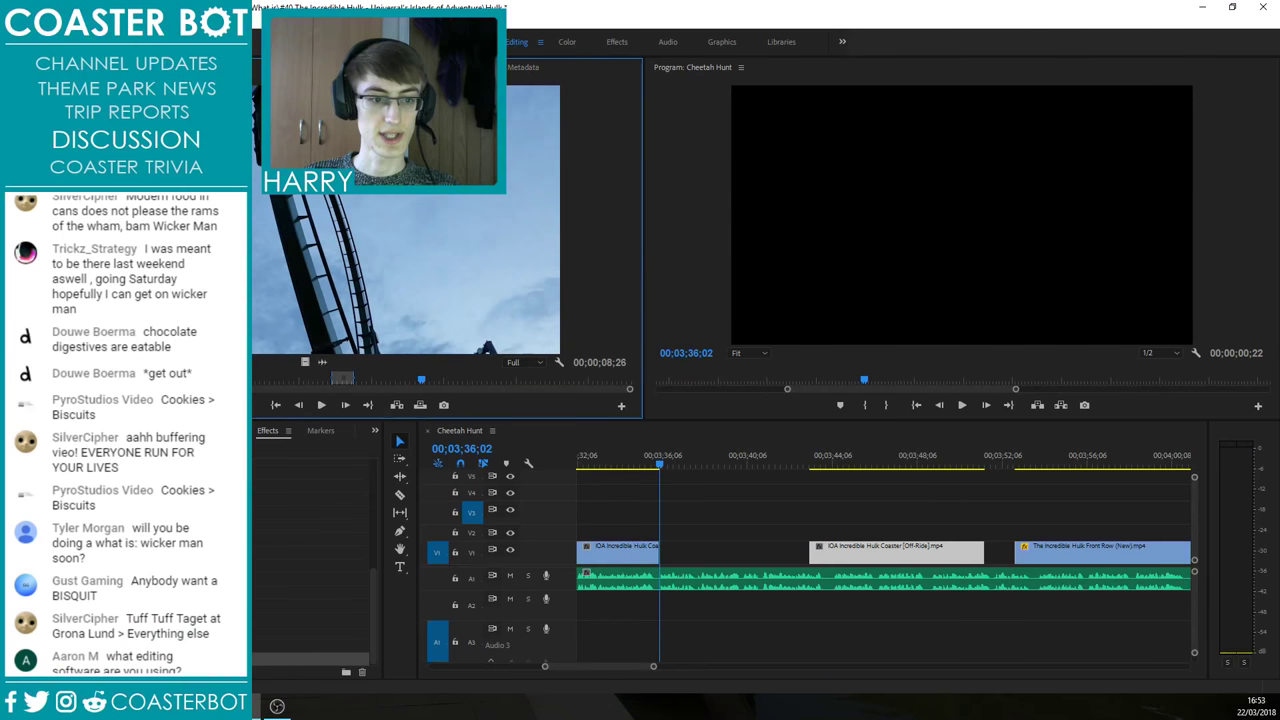
click(342, 379)
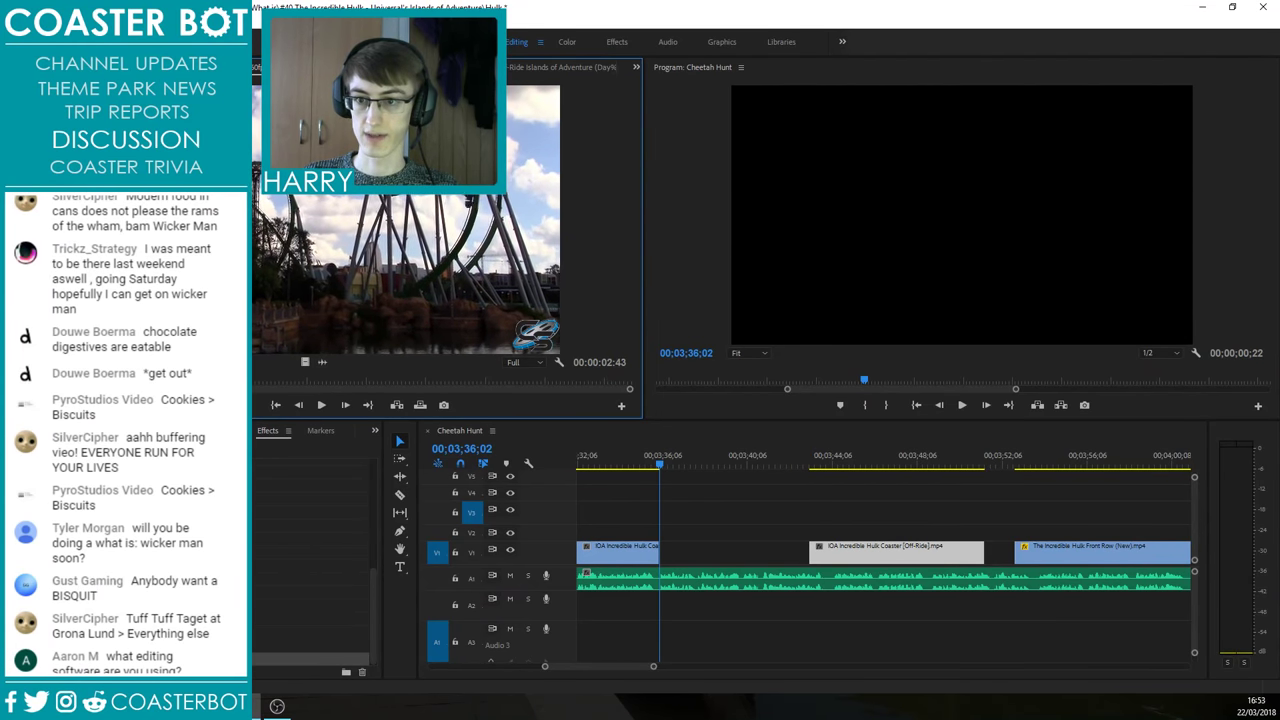
drag(242, 390, 98, 378)
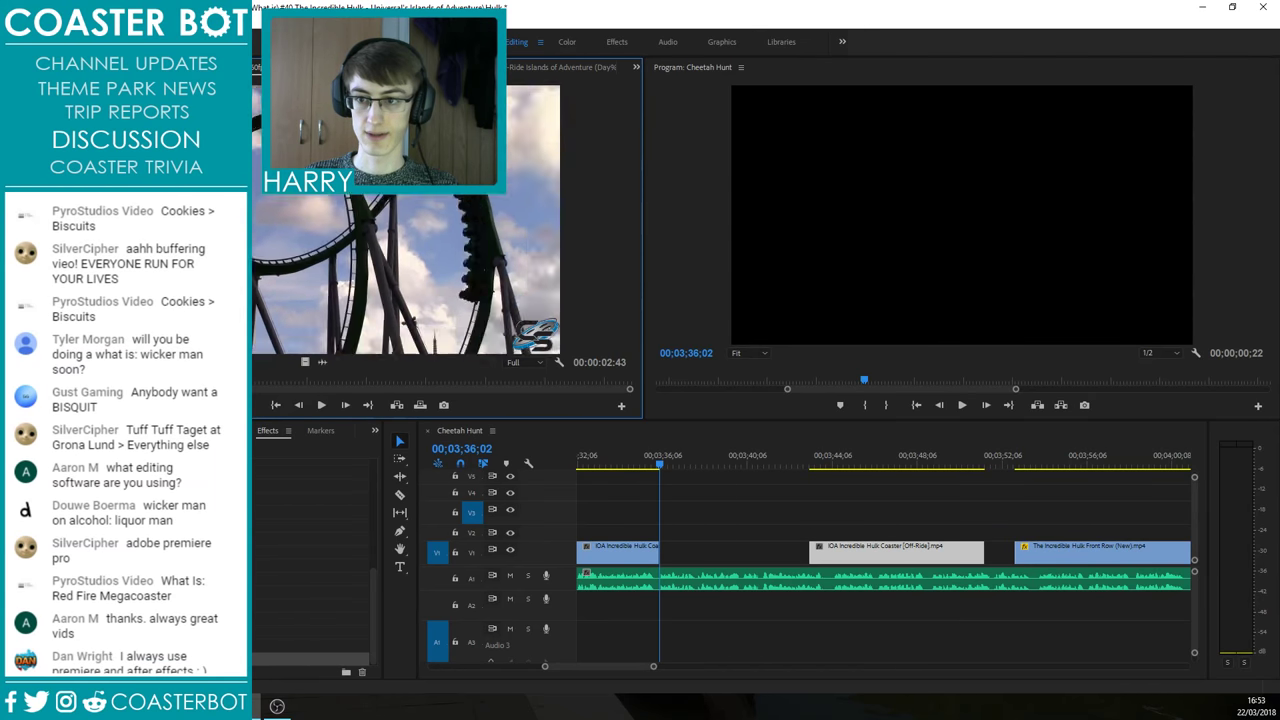
key(i)
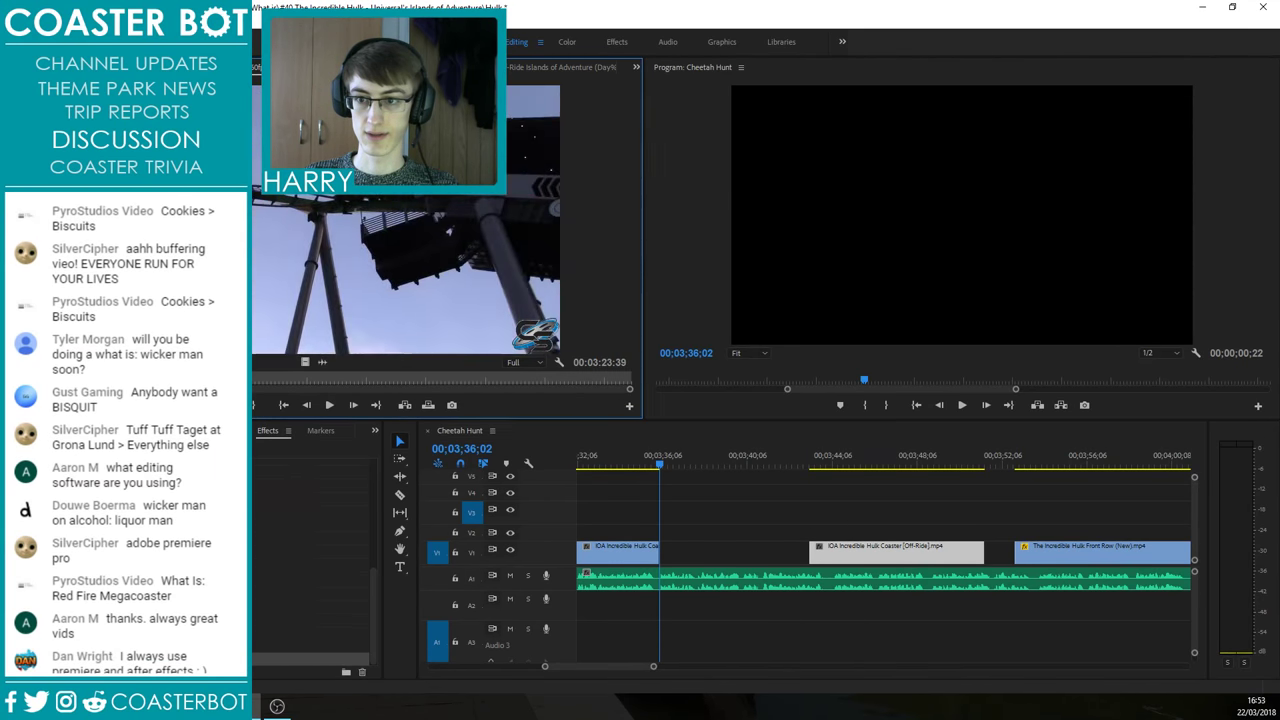
drag(308, 360, 662, 523)
Step: Move the Islands of Adventure off-ride clip down to V2 and play its opening, returning to 00;03;36;13
drag(643, 459, 630, 459)
key(space)
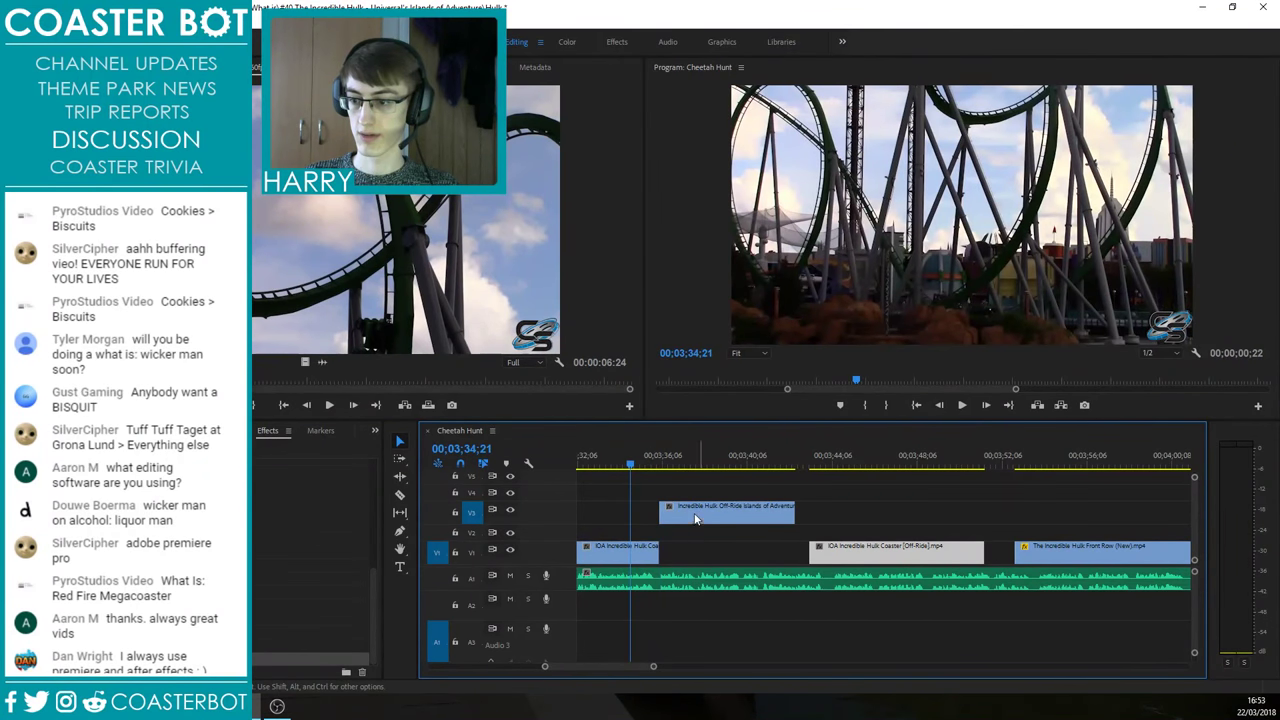
click(692, 515)
drag(690, 513, 693, 530)
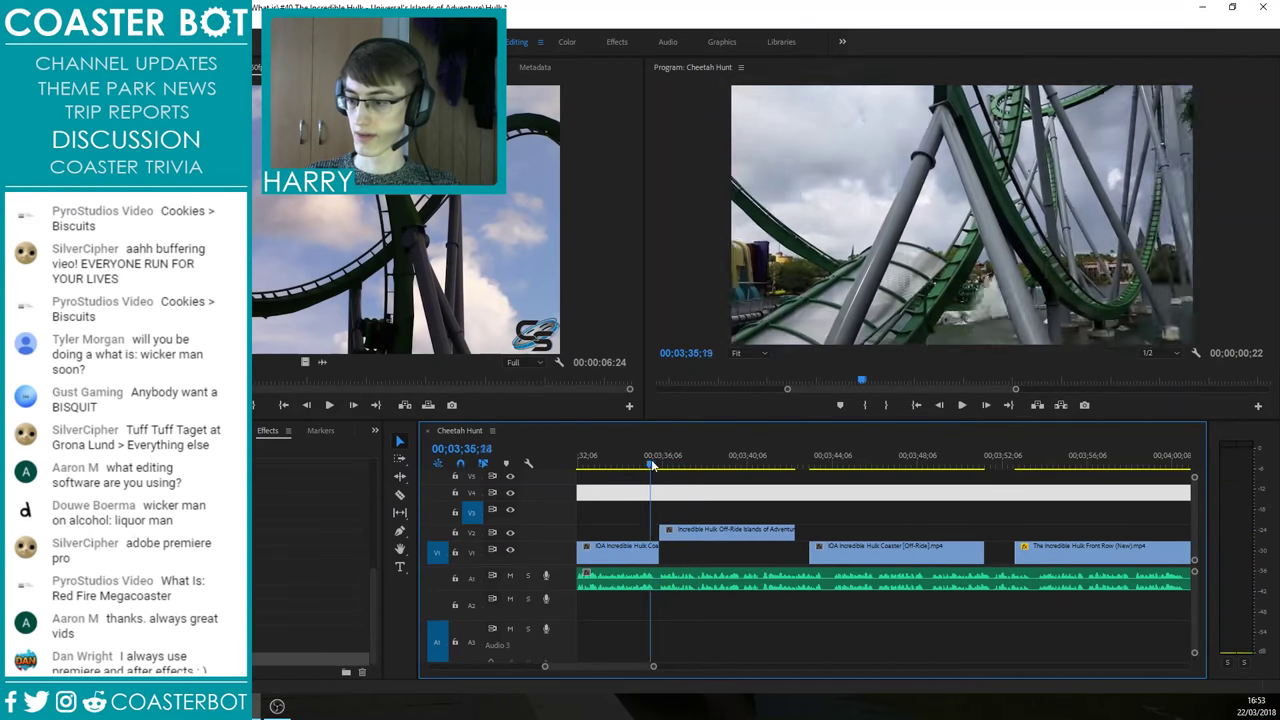
click(651, 459)
scroll(695, 531, up, 3)
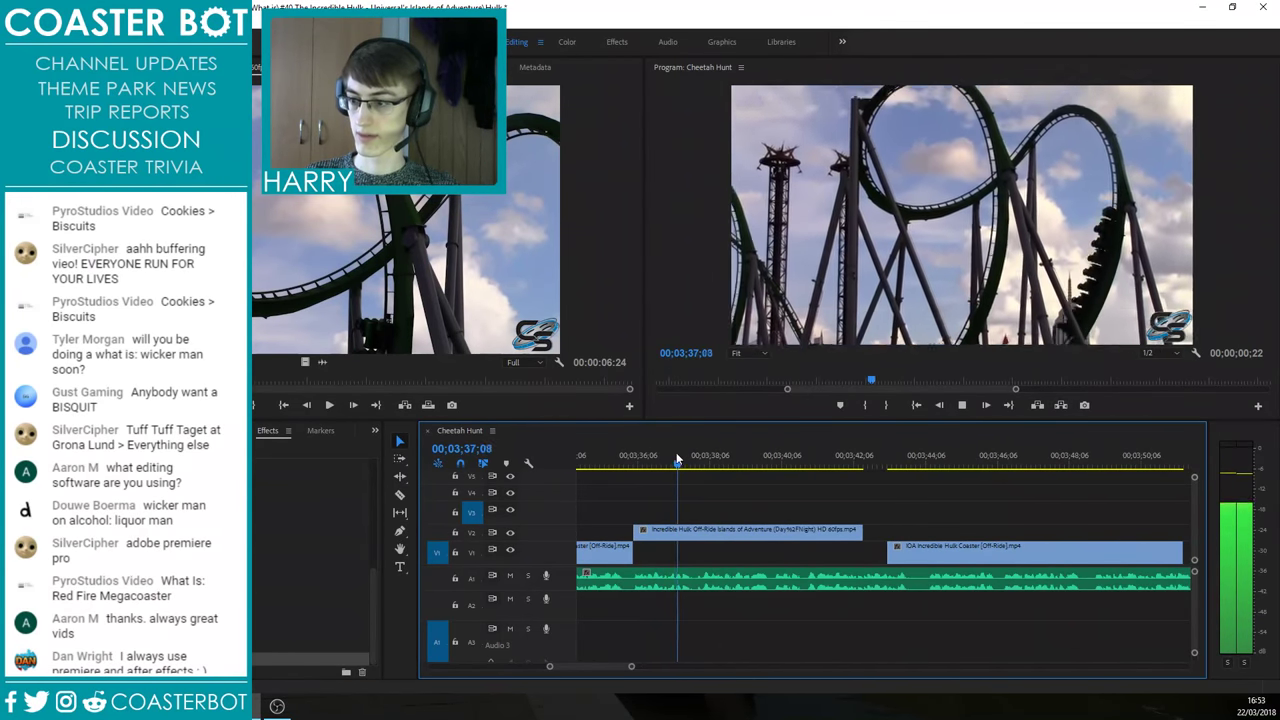
click(645, 466)
drag(670, 481, 647, 493)
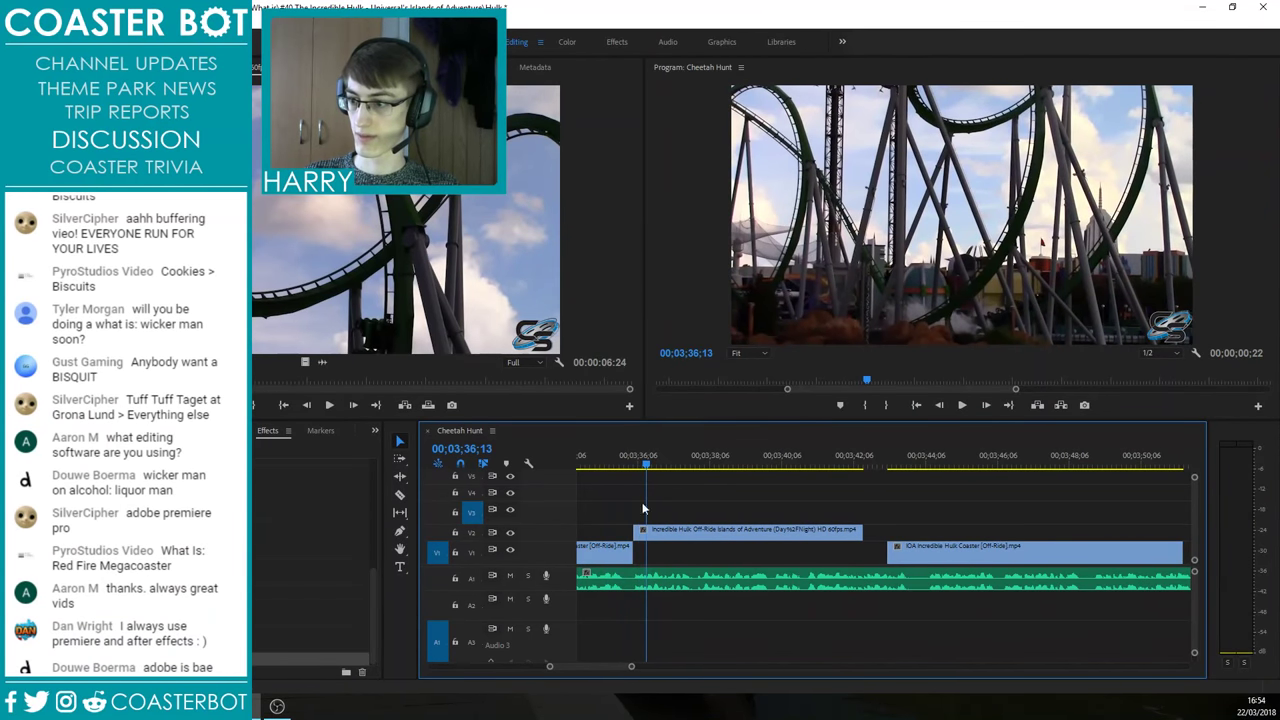
Step: Trim the Islands of Adventure off-ride clip's start at 00;03;36;13, butt it against the preceding clip, and lower it to V1
key(j)
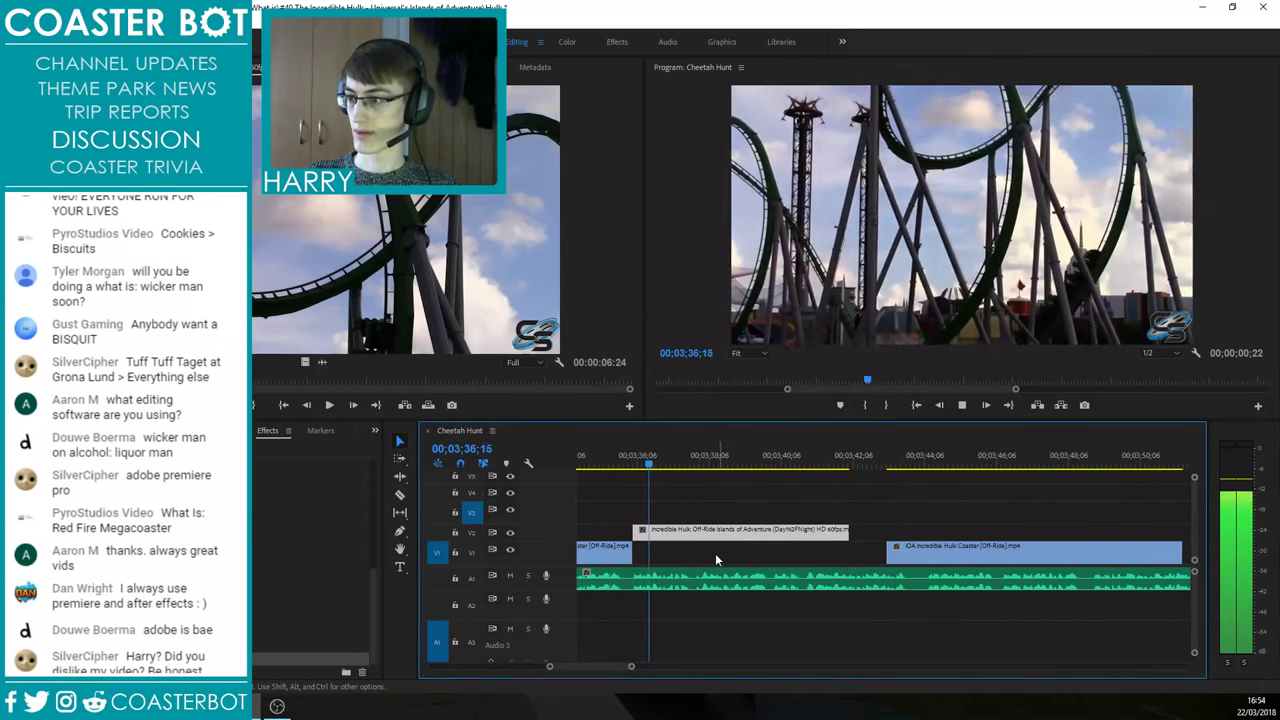
key(space)
drag(598, 464, 595, 464)
key(space)
scroll(676, 545, up, 5)
scroll(672, 541, down, 1)
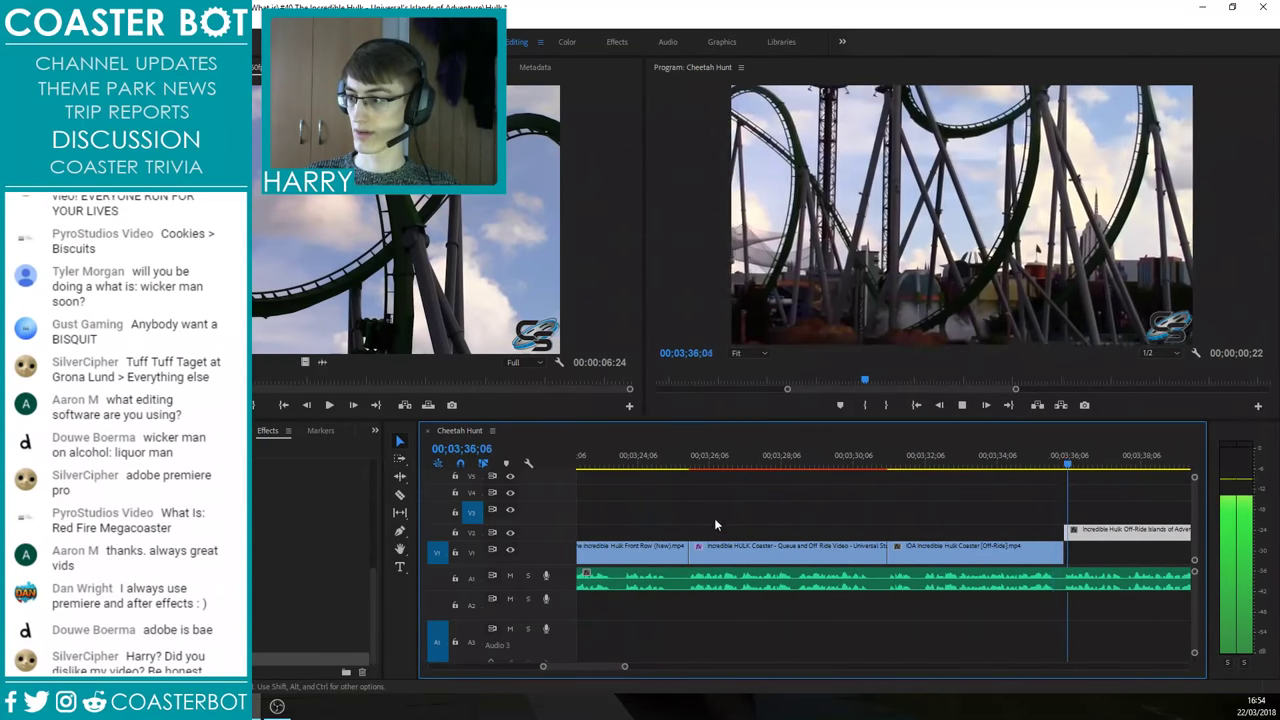
key(equal)
key(alt+Down)
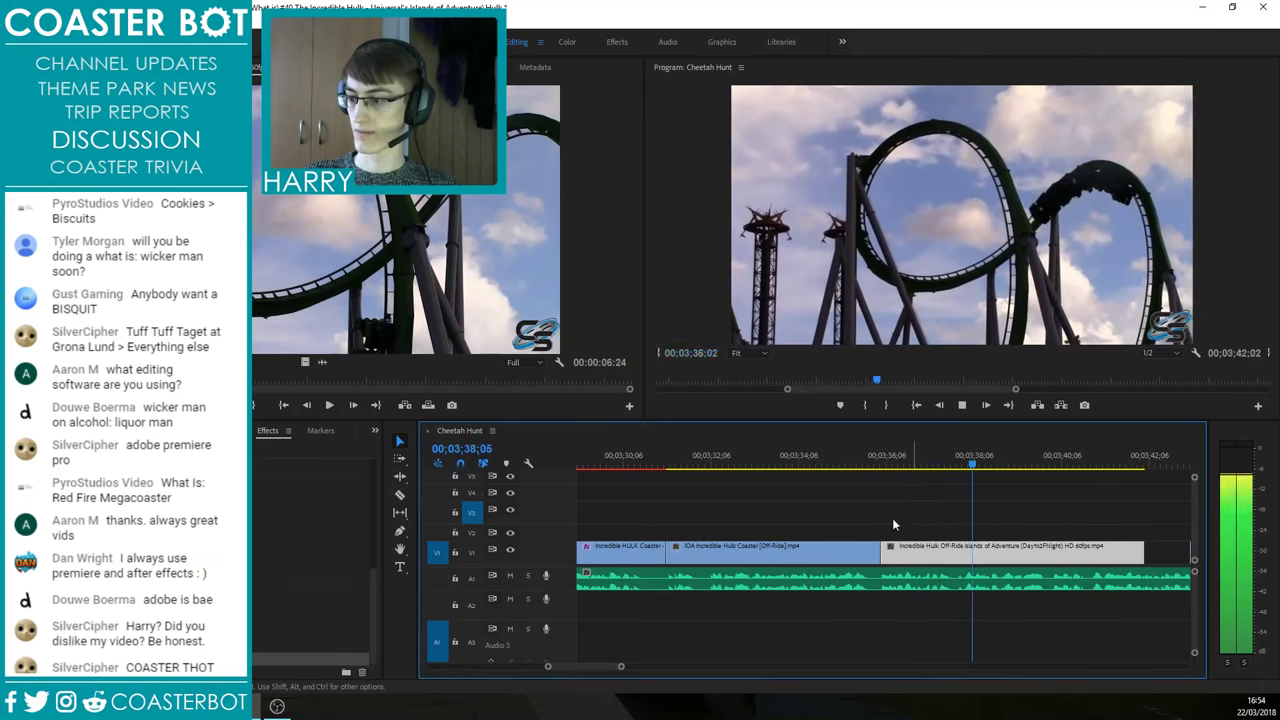
Step: Replay the cut into the Islands of Adventure clip and move the second IOA off-ride clip later, against the front-row clip
click(826, 464)
key(space)
click(928, 504)
scroll(783, 553, down, 10)
scroll(971, 528, up, 6)
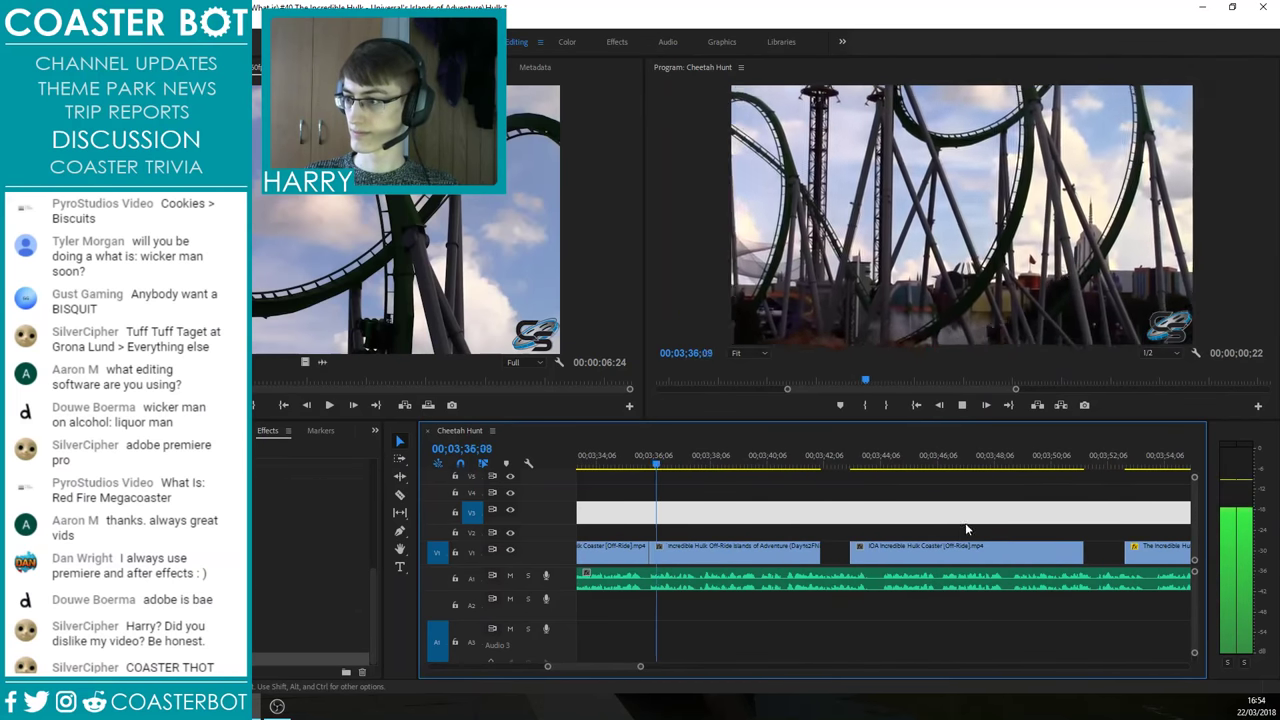
scroll(762, 536, down, 4)
scroll(765, 537, down, 1)
drag(857, 552, 885, 552)
scroll(835, 540, up, 2)
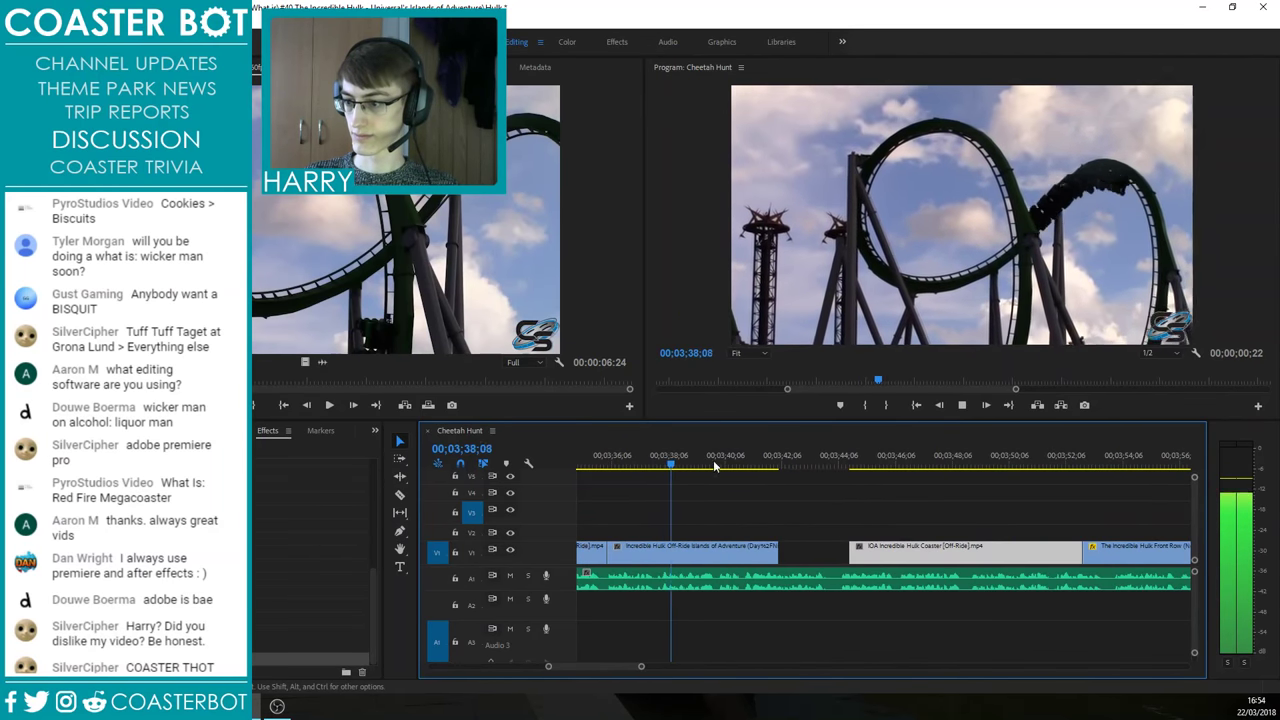
Step: Play the Islands of Adventure clip to 00;03;41;21 and move the second IOA off-ride clip back against its end
scroll(799, 530, up, 1)
click(764, 513)
click(763, 517)
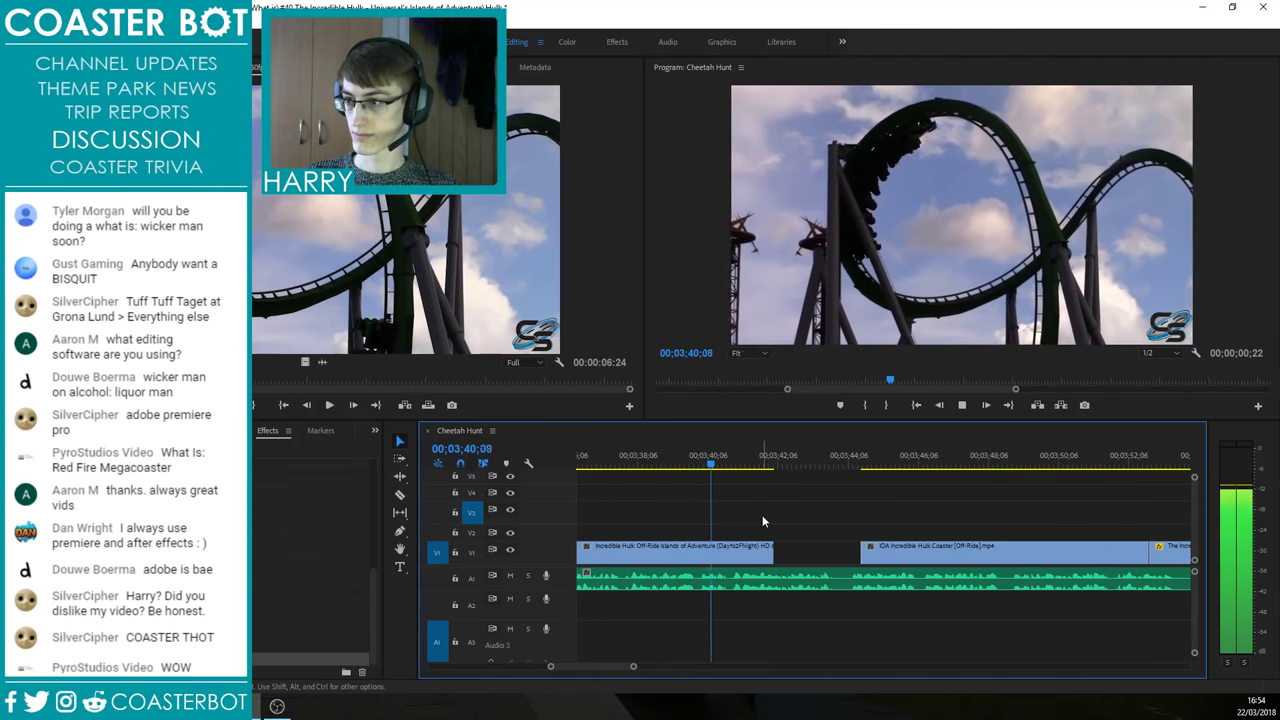
key(space)
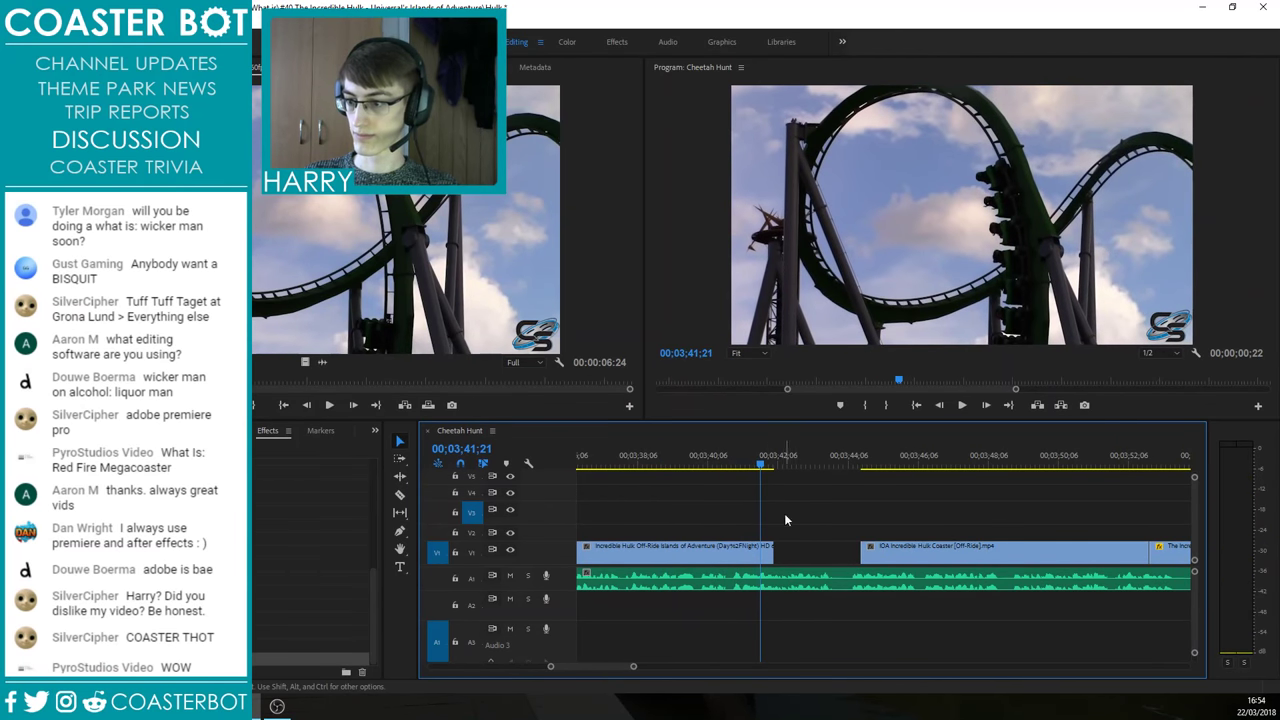
drag(900, 560, 800, 550)
Step: Trim the second IOA off-ride clip's opening near 00;03;47;15, close the gap before it, and extend its end to about 00;03;50;00
drag(783, 460, 987, 490)
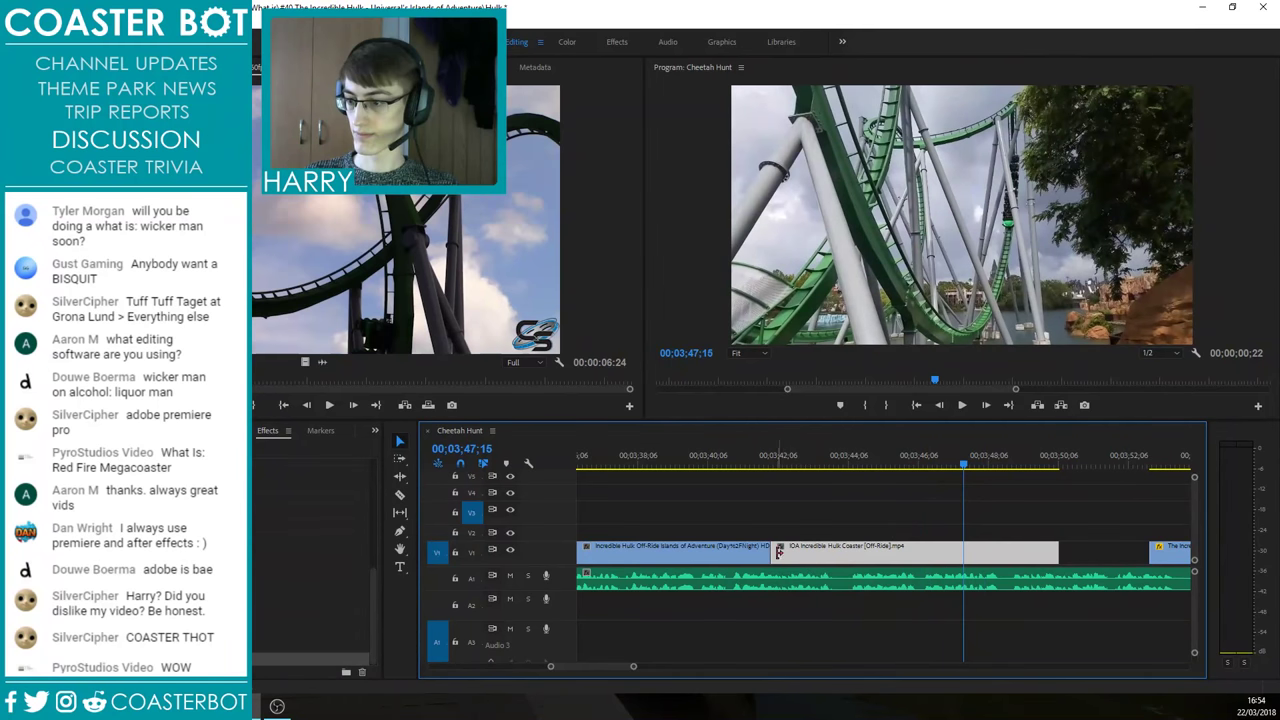
mouse_move(779, 553)
mouse_down()
mouse_move(964, 552)
mouse_move(794, 548)
mouse_up()
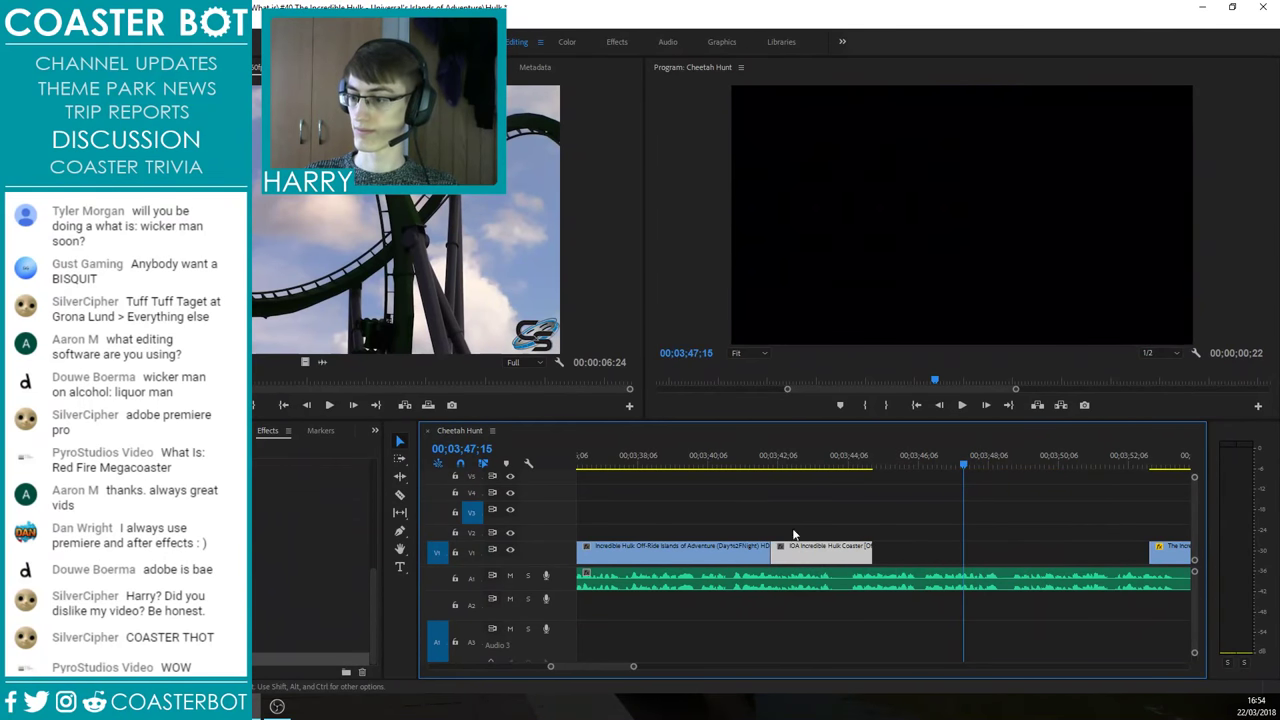
drag(749, 462, 729, 464)
key(space)
click(791, 490)
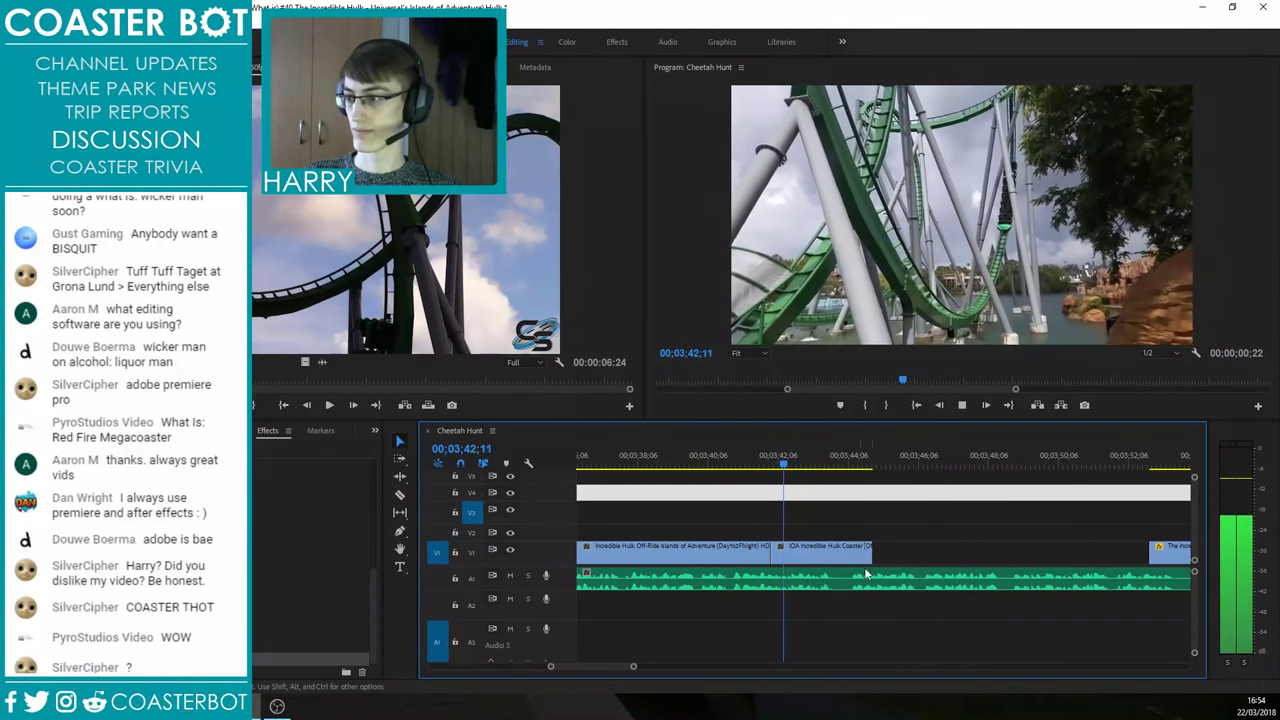
drag(870, 553, 1052, 546)
scroll(878, 488, up, 2)
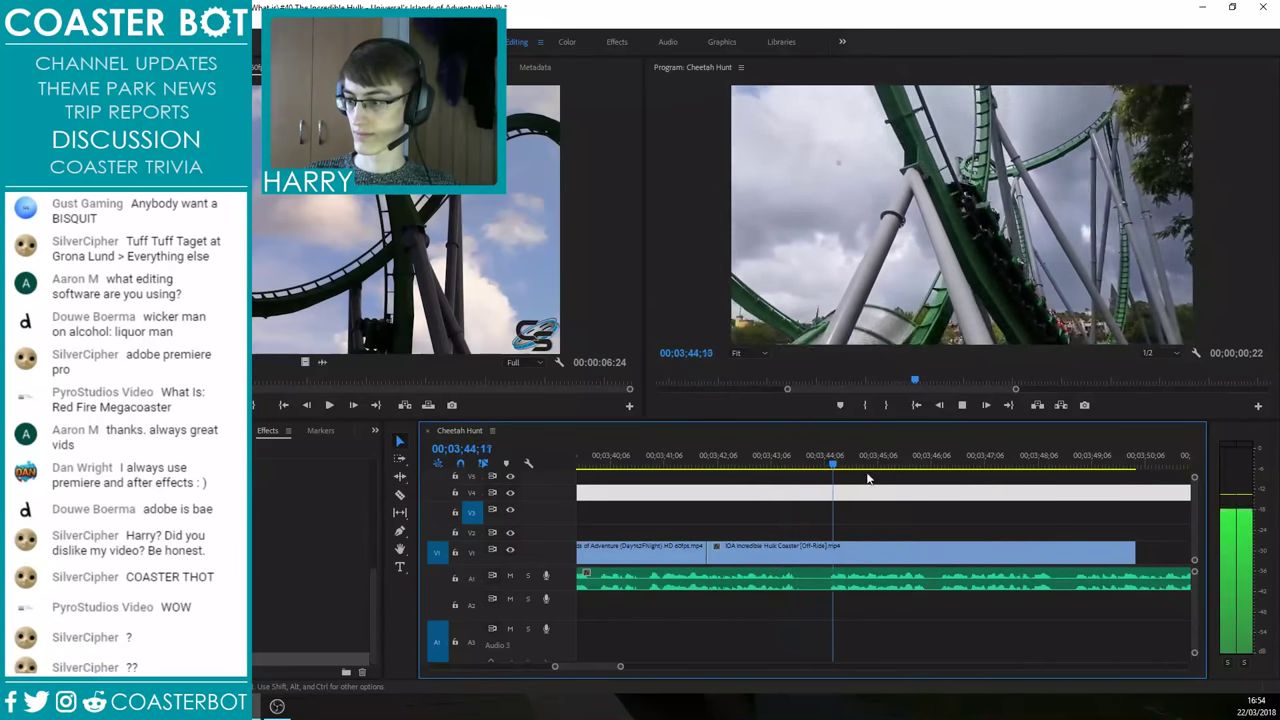
Step: Trim the second IOA off-ride clip's start to 00;03;42;10, butt it against the Islands of Adventure clip, and play the cut
drag(861, 463, 699, 480)
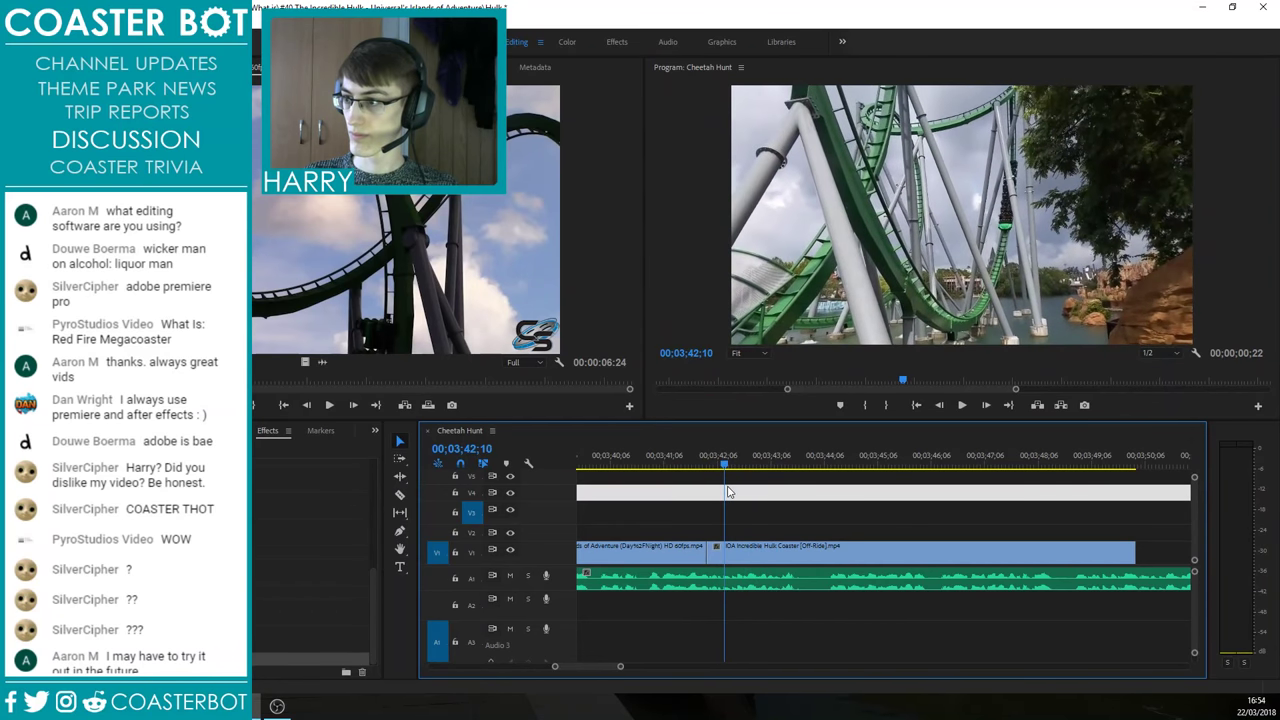
mouse_move(713, 551)
mouse_down()
mouse_move(743, 552)
mouse_move(731, 553)
mouse_up()
click(758, 553)
drag(763, 556, 733, 556)
drag(692, 464, 661, 467)
key(space)
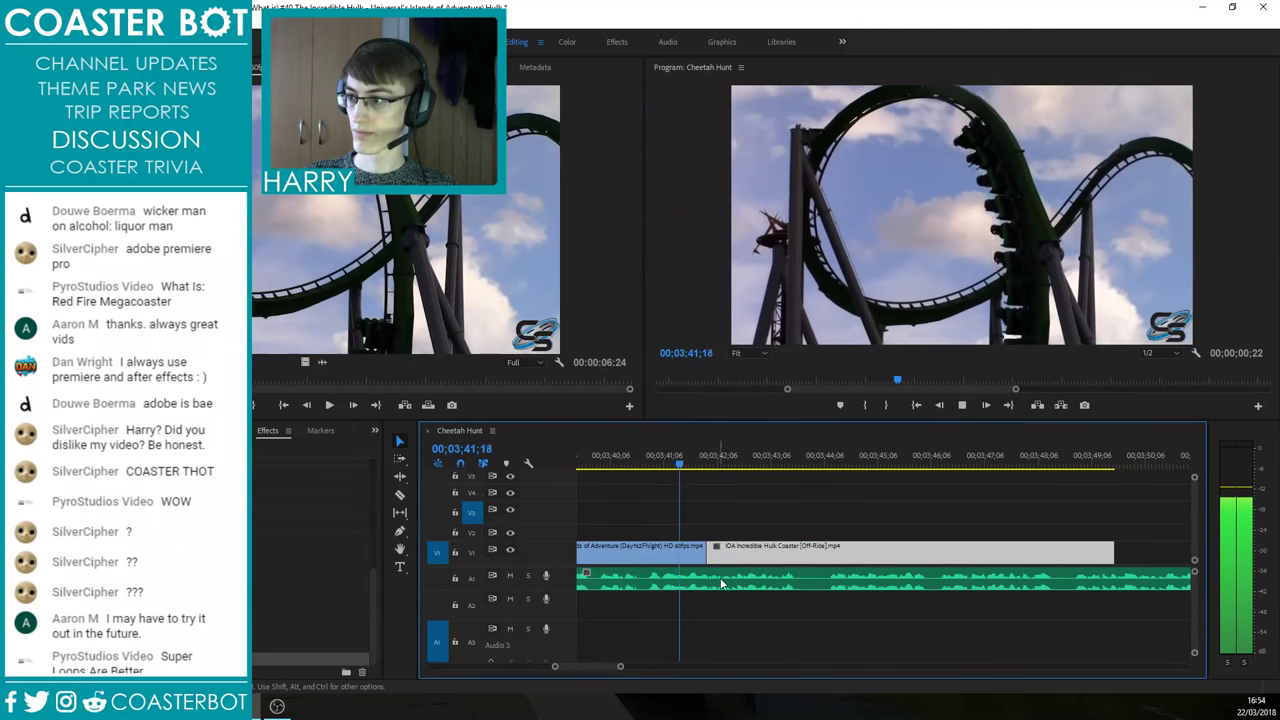
scroll(845, 524, down, 2)
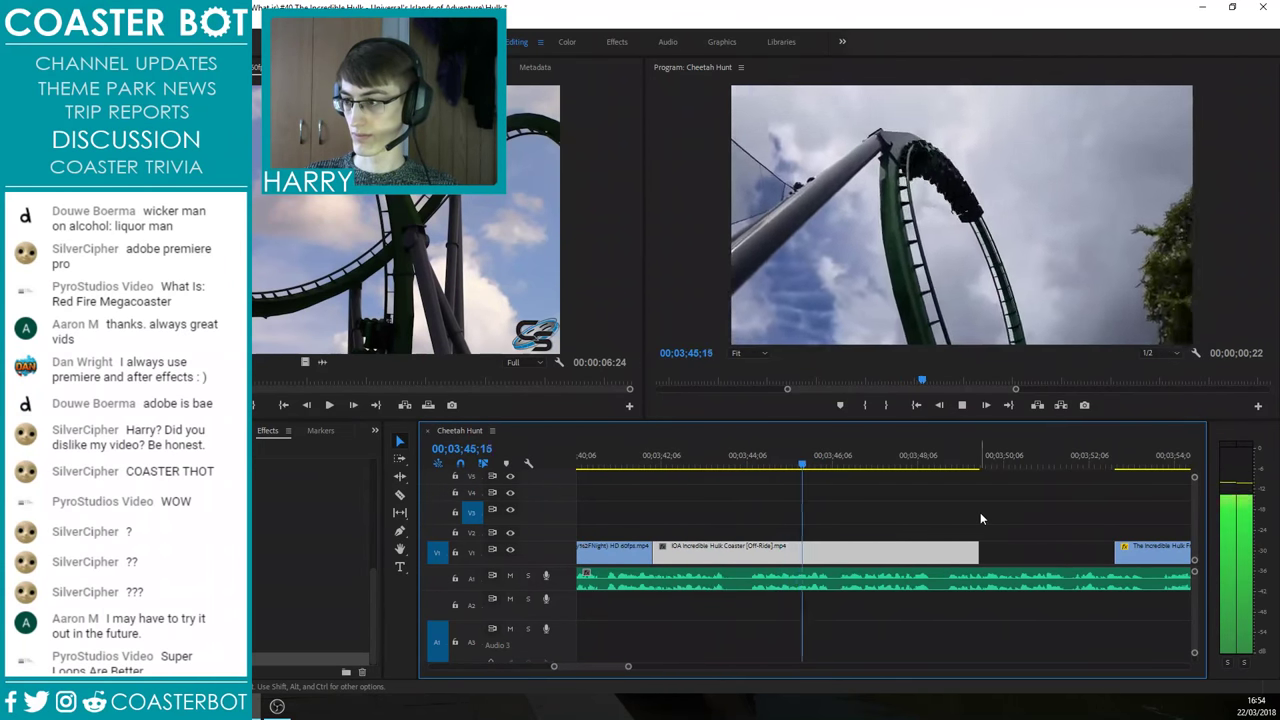
Step: Step back frame by frame from 00;03;48;24 and trim the second IOA off-ride clip's end to about 00;03;48;18
key(equal)
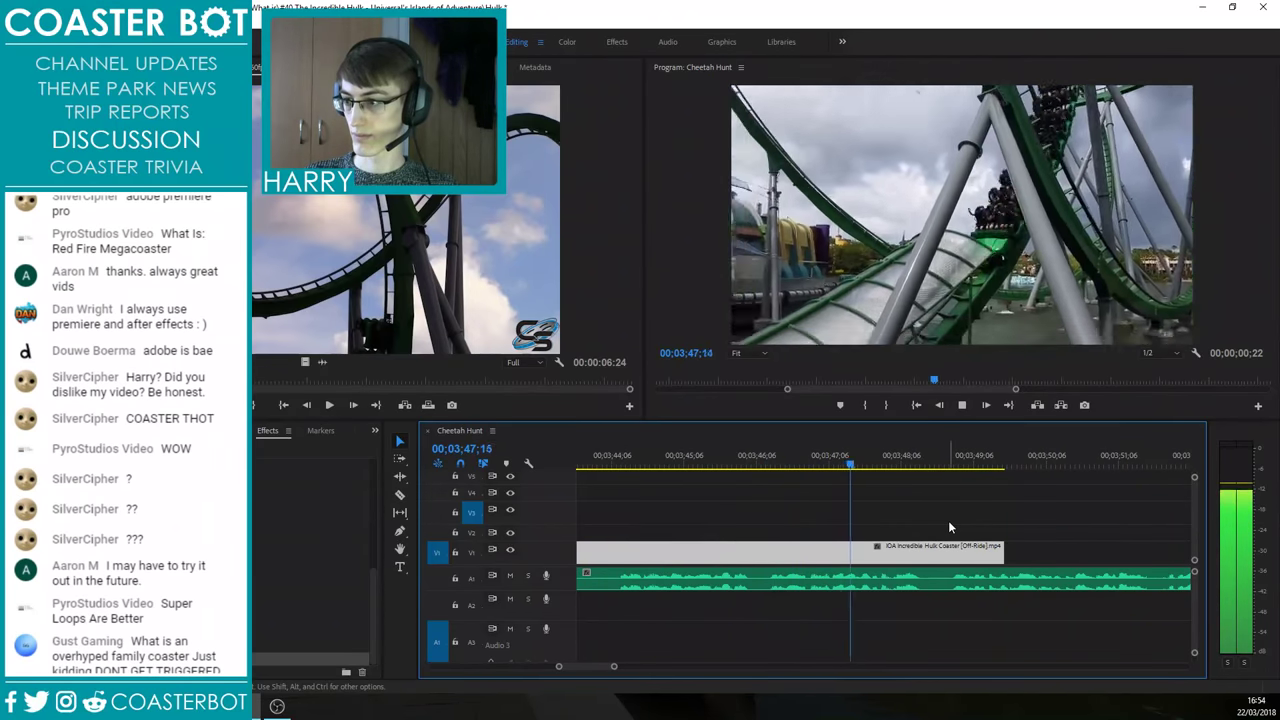
key(space)
click(923, 459)
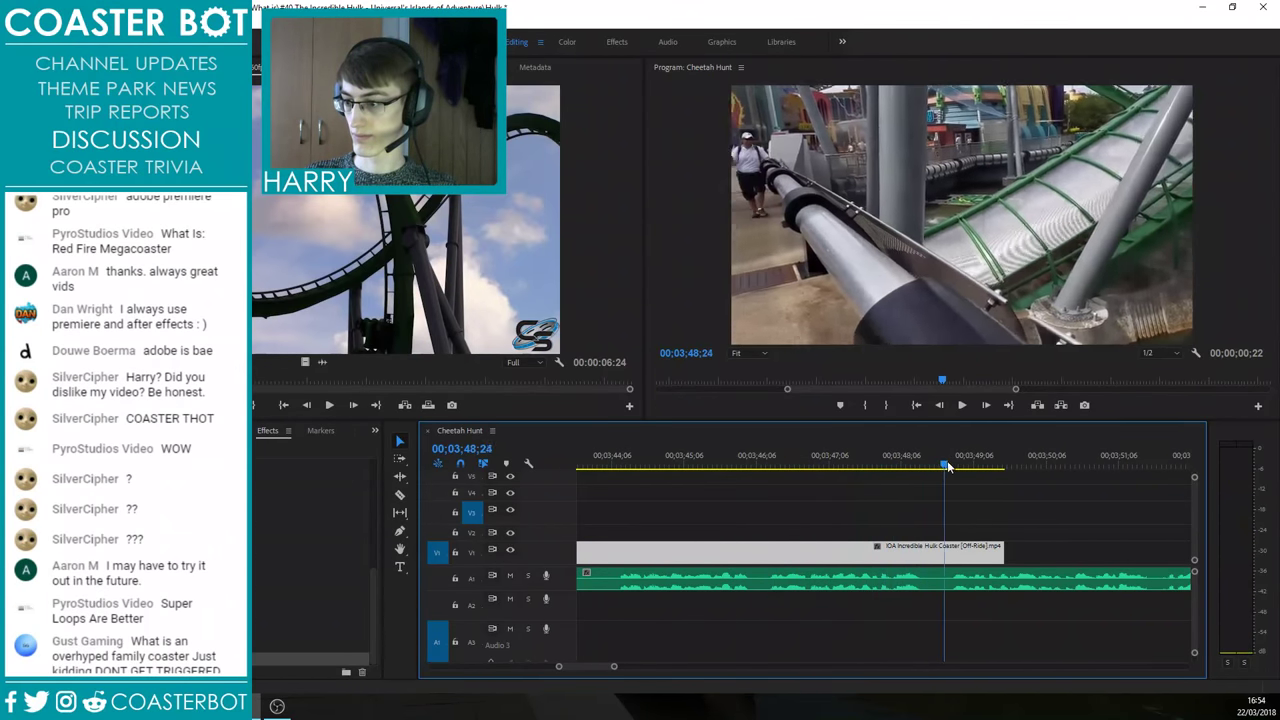
key(Left)
key(Left)
key(Left)
key(Left)
key(Left)
key(Left)
key(Left)
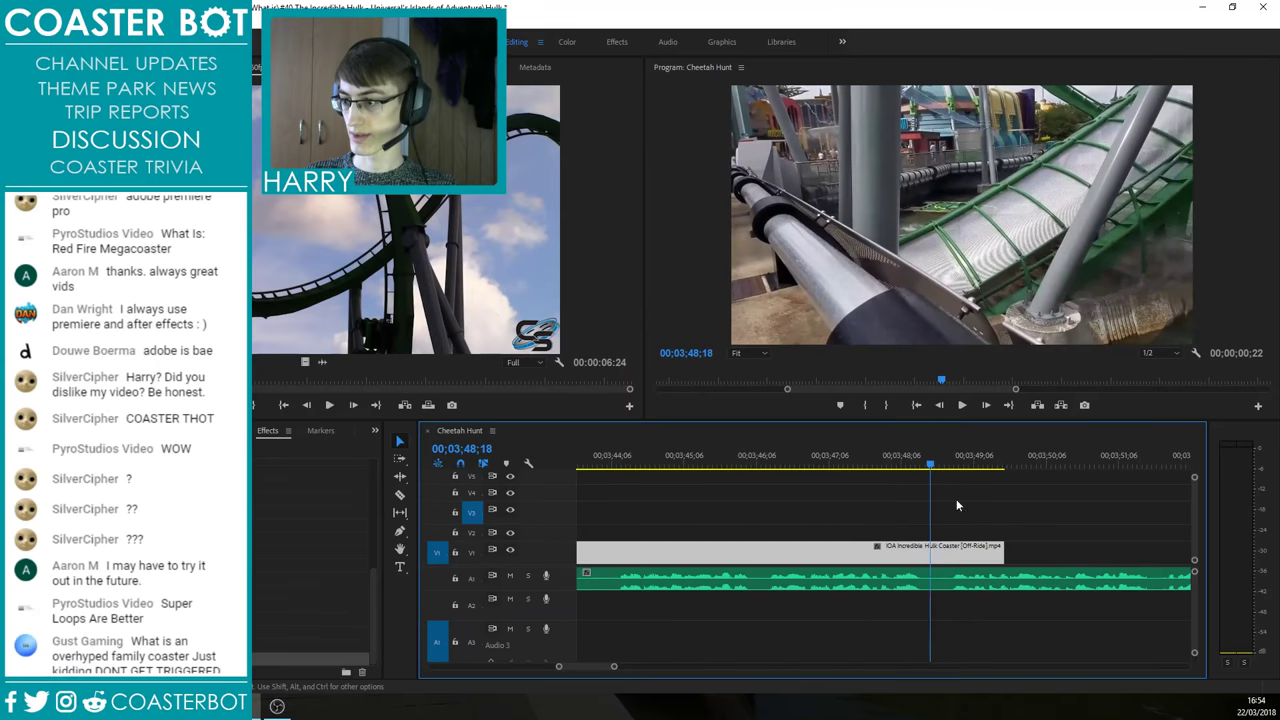
key(Left)
key(Left)
key(Right)
drag(1002, 553, 935, 566)
Step: Replay the end of the second IOA off-ride clip and adjust its out point to about 00;03;48;22
drag(935, 466, 853, 461)
key(space)
key(space)
key(Right)
key(Right)
key(Right)
key(Left)
drag(953, 551, 912, 562)
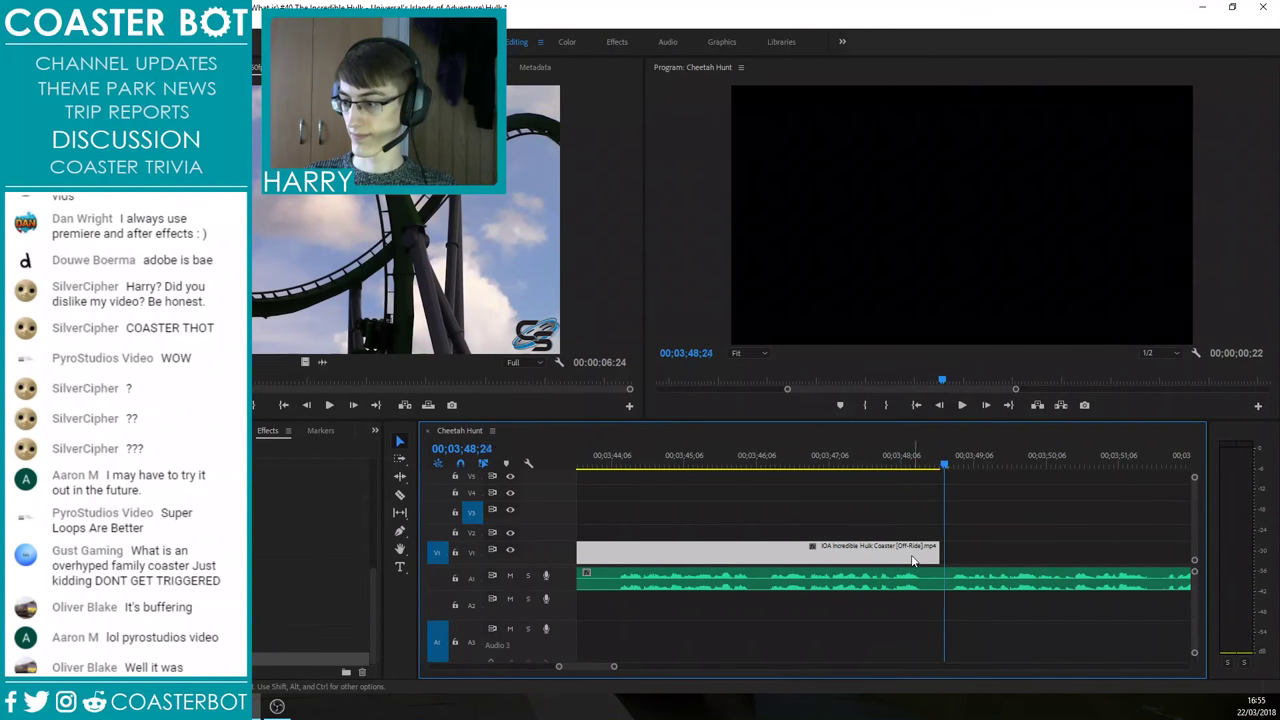
Step: Split the A1 voice-over near 00;03;46;06 and pull the second part slightly earlier to shorten the pause
click(760, 579)
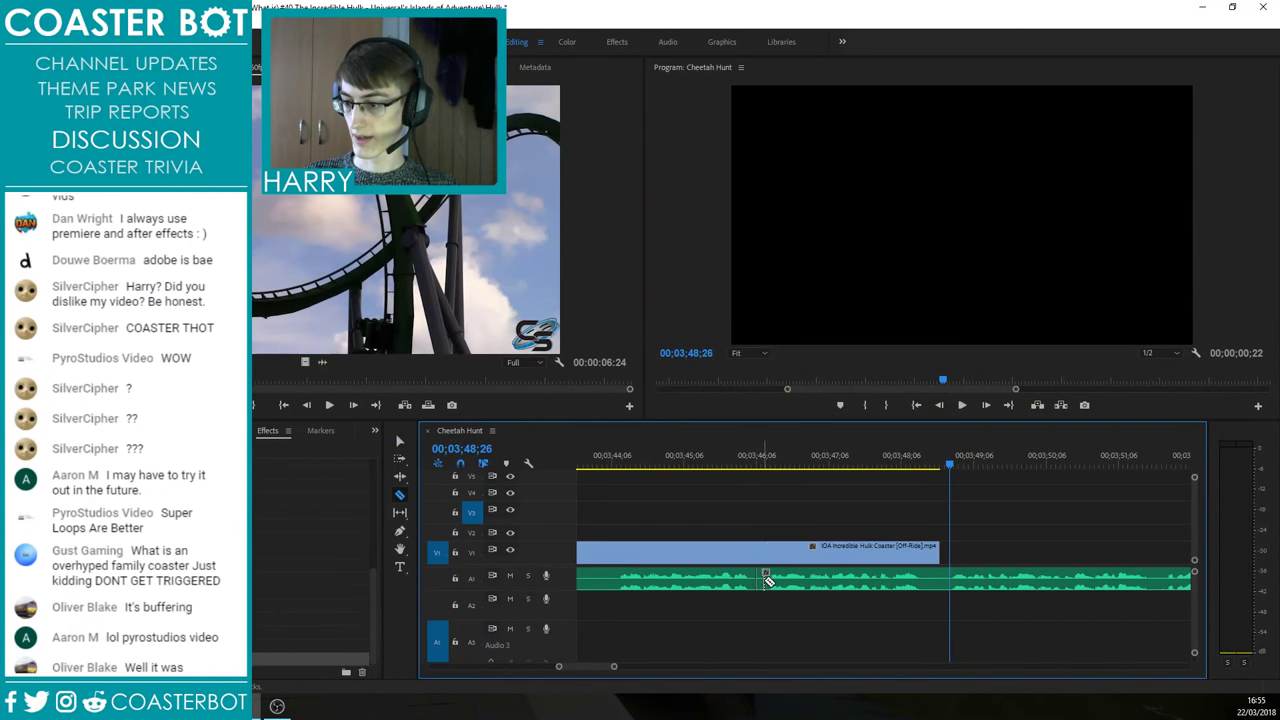
key(v)
click(768, 580)
Step: Extend the second IOA off-ride clip's end to 00;03;48;23
key(Left)
key(Left)
key(Left)
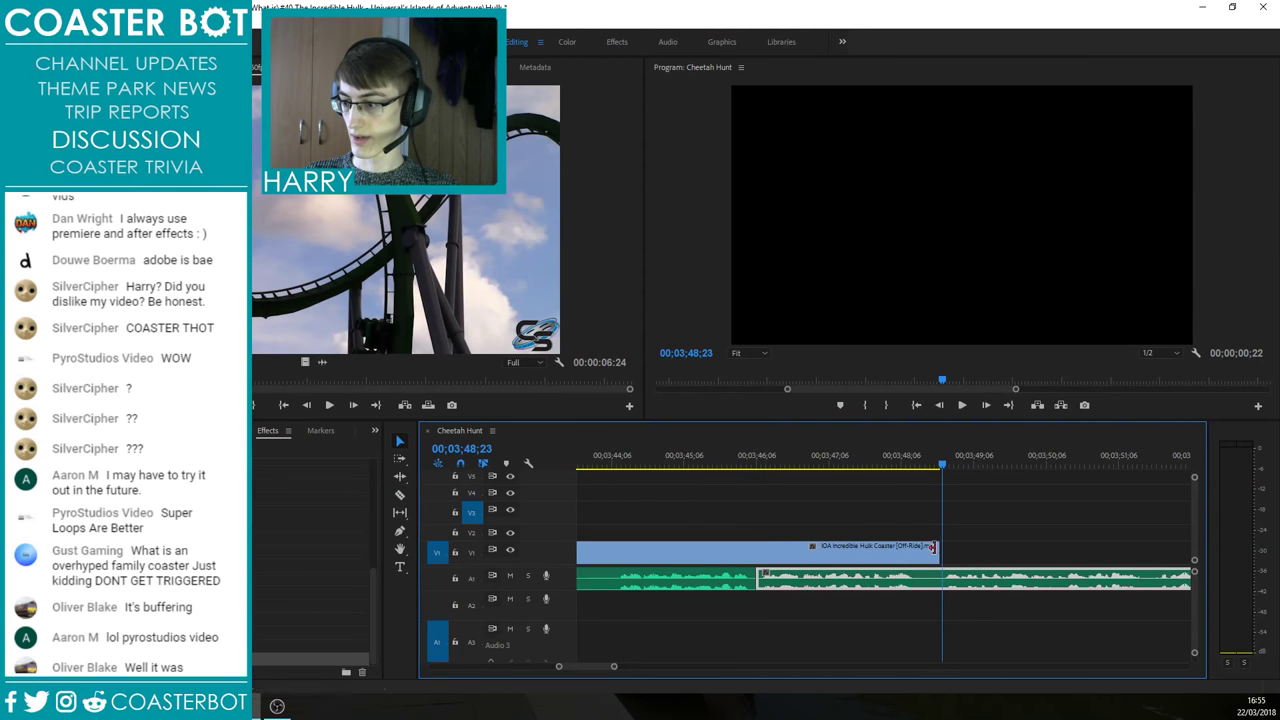
click(926, 561)
key(Right)
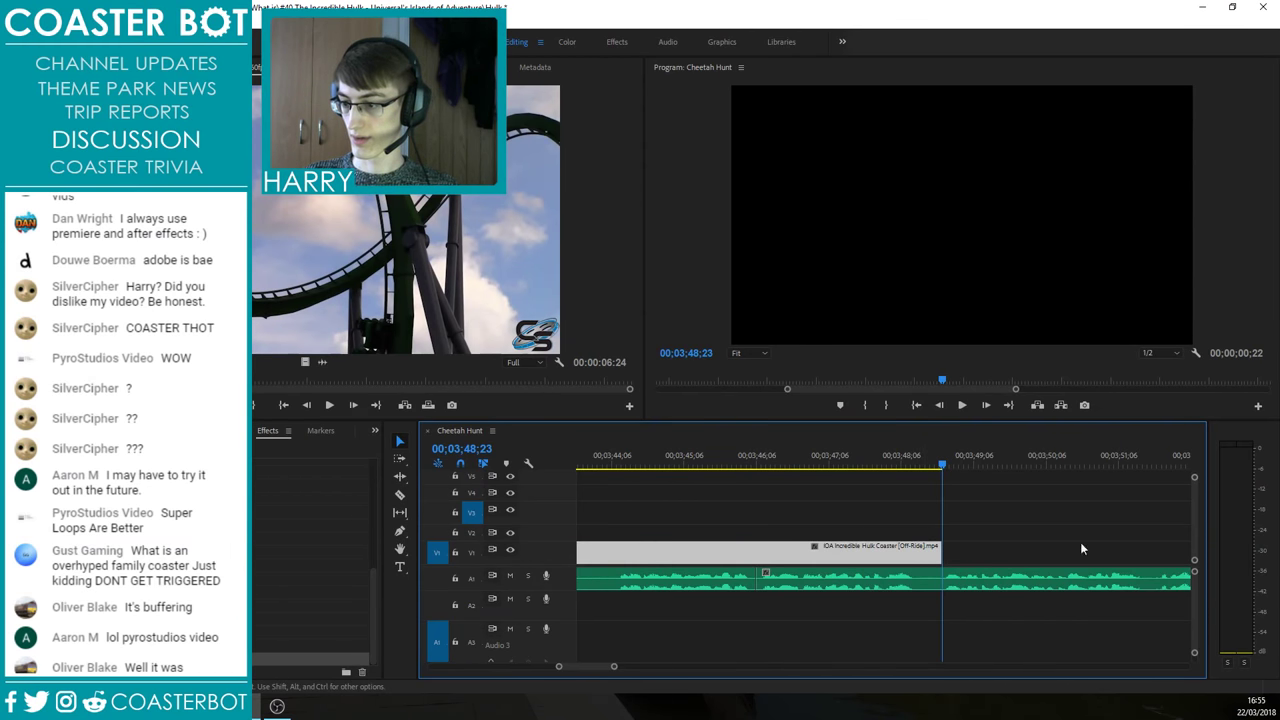
Step: Replay the cut into the second IOA off-ride clip from 00;03;40;18 and apply Warp Stabilizer to that clip
scroll(1081, 544, down, 2)
drag(737, 556, 722, 556)
click(669, 462)
click(746, 517)
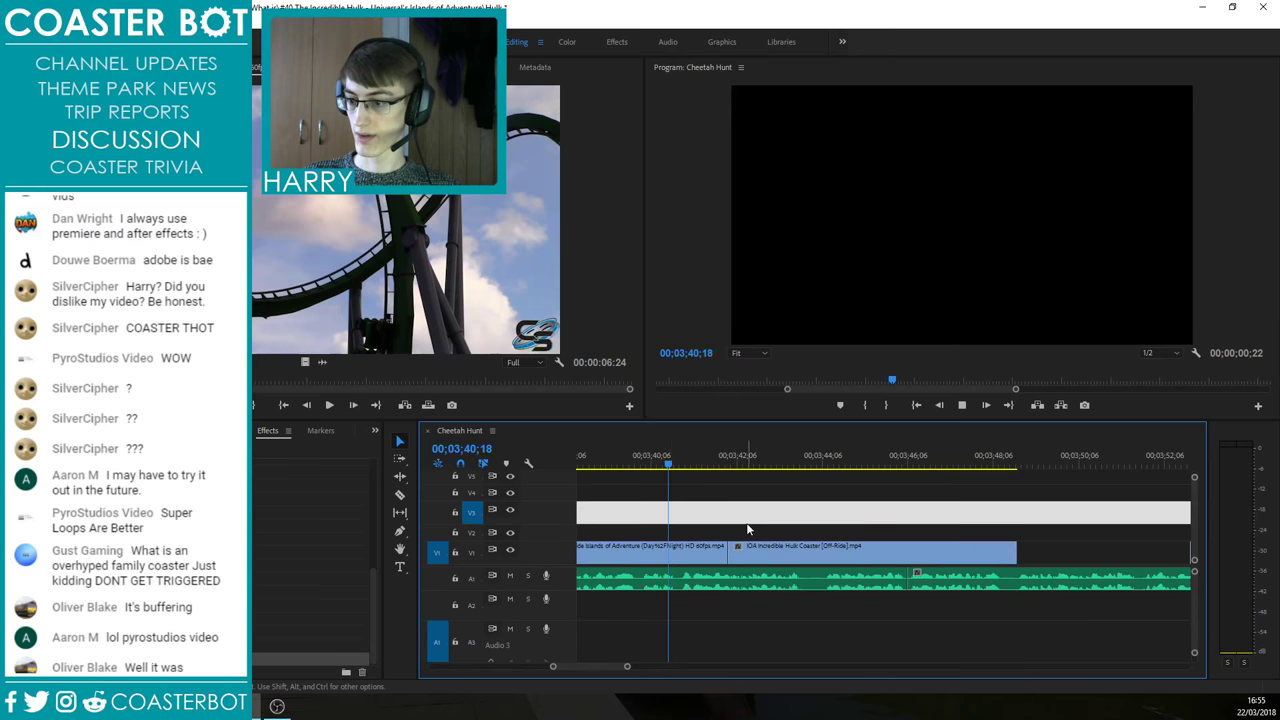
key(space)
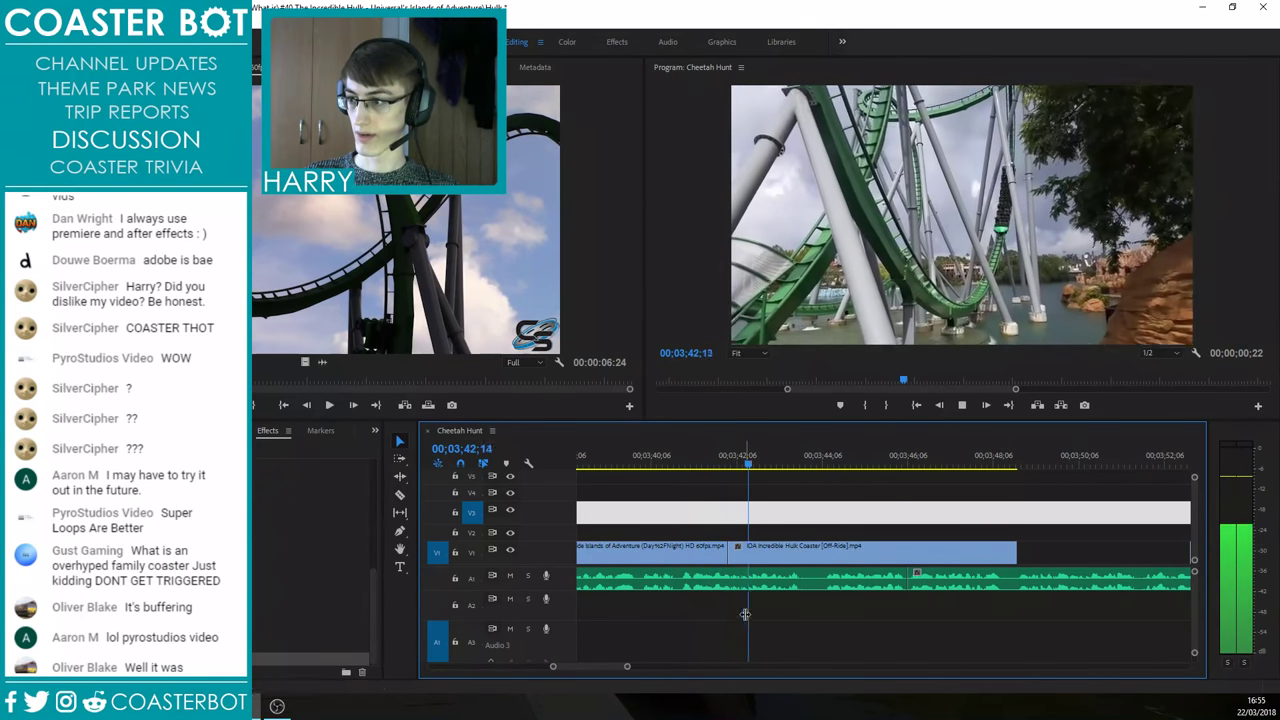
drag(110, 659, 800, 553)
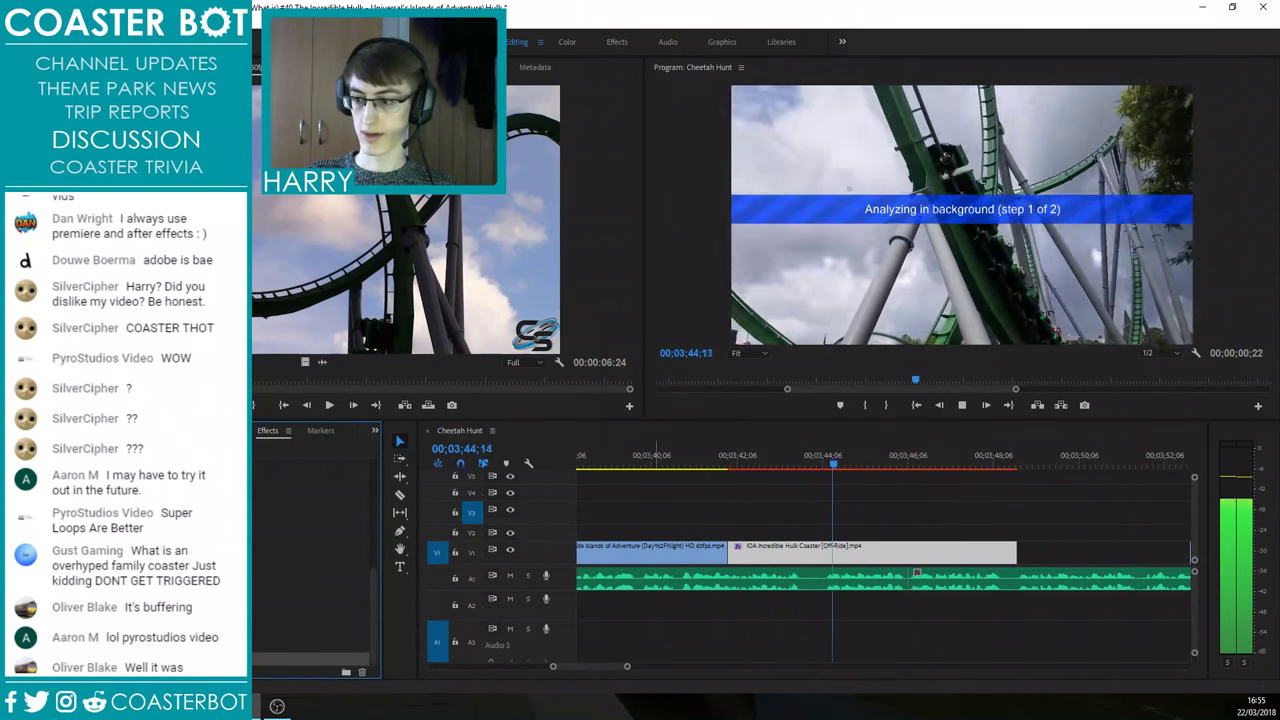
click(310, 67)
Step: Try to render the timeline's video previews while reading back through the live chat, and cancel the render
key(Return)
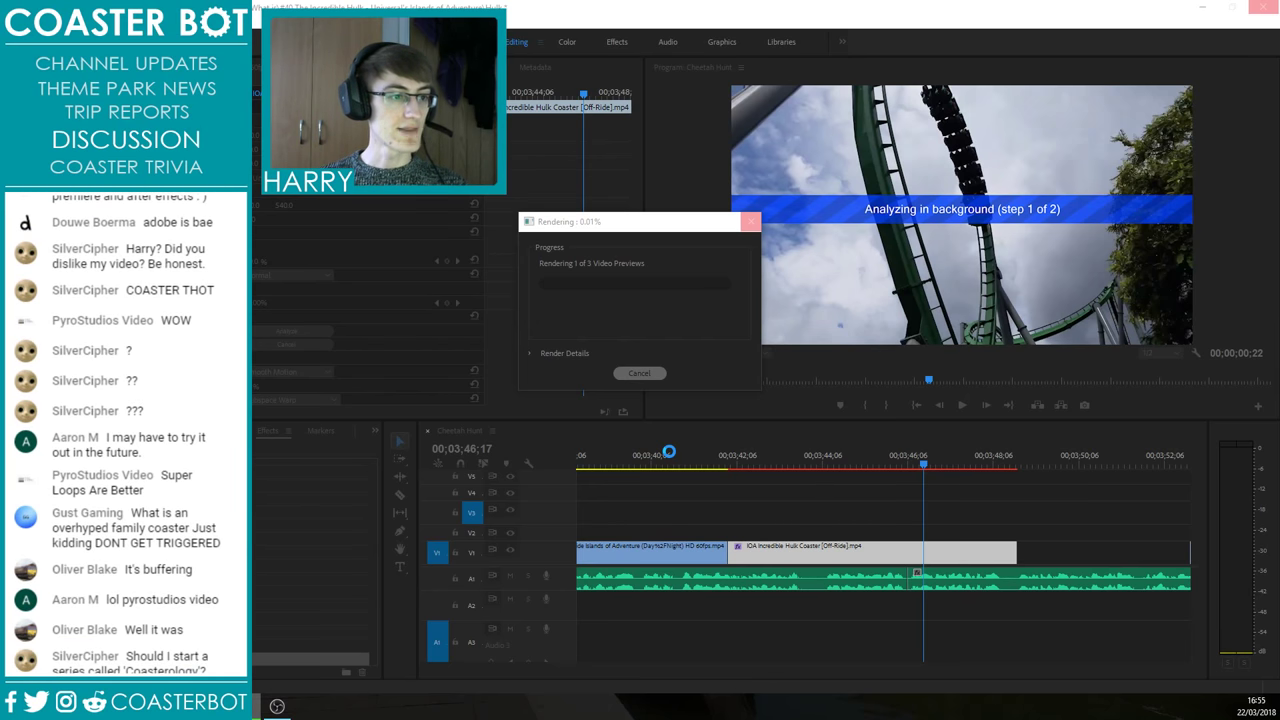
scroll(126, 430, up, 3)
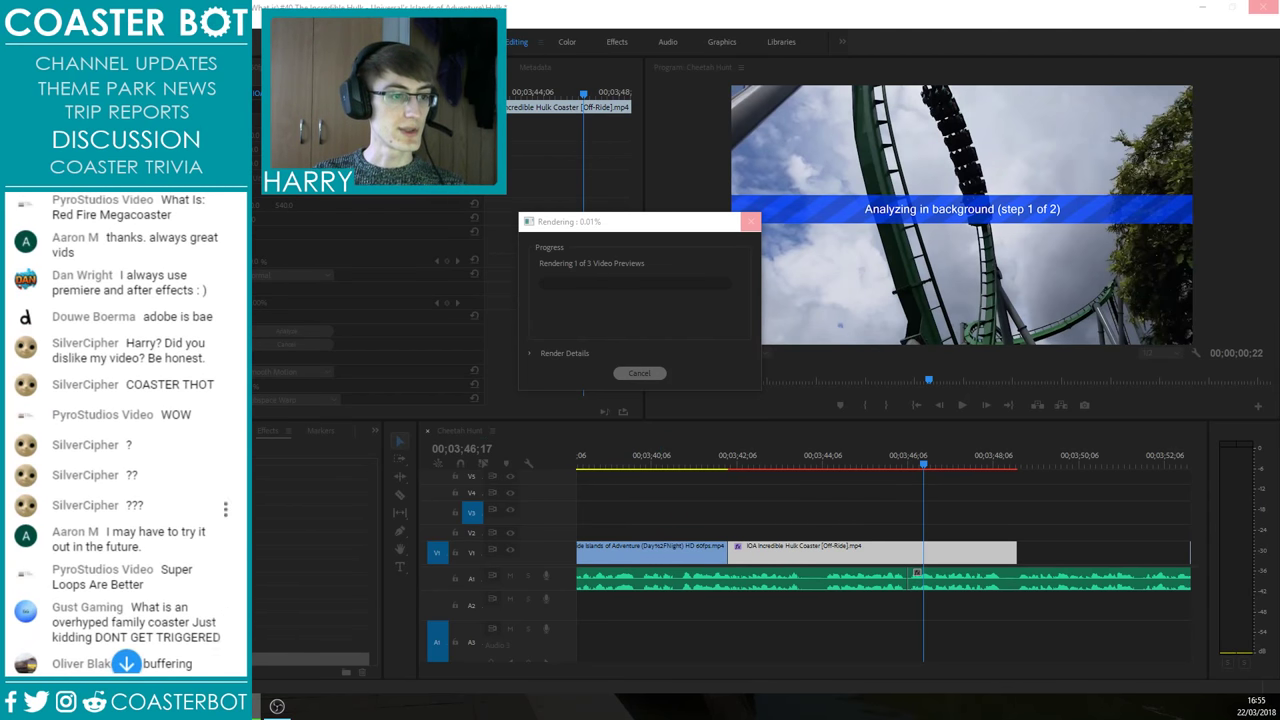
scroll(126, 430, up, 4)
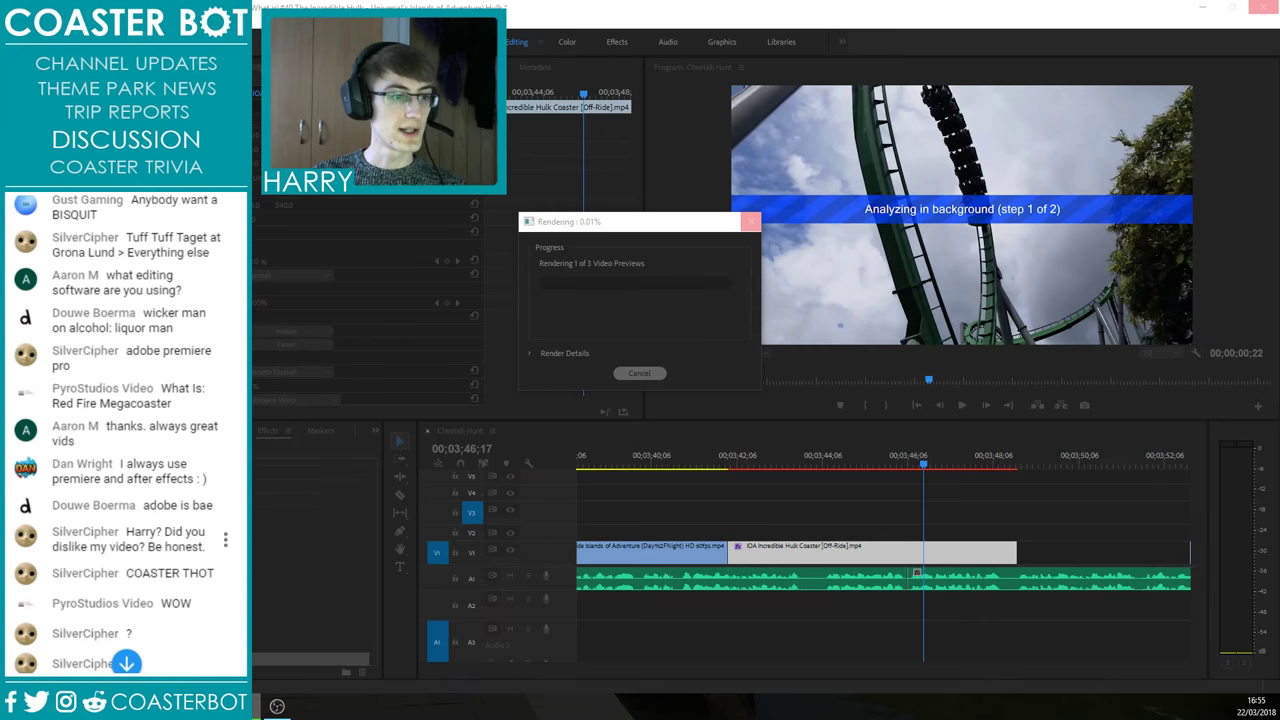
scroll(126, 530, down, 6)
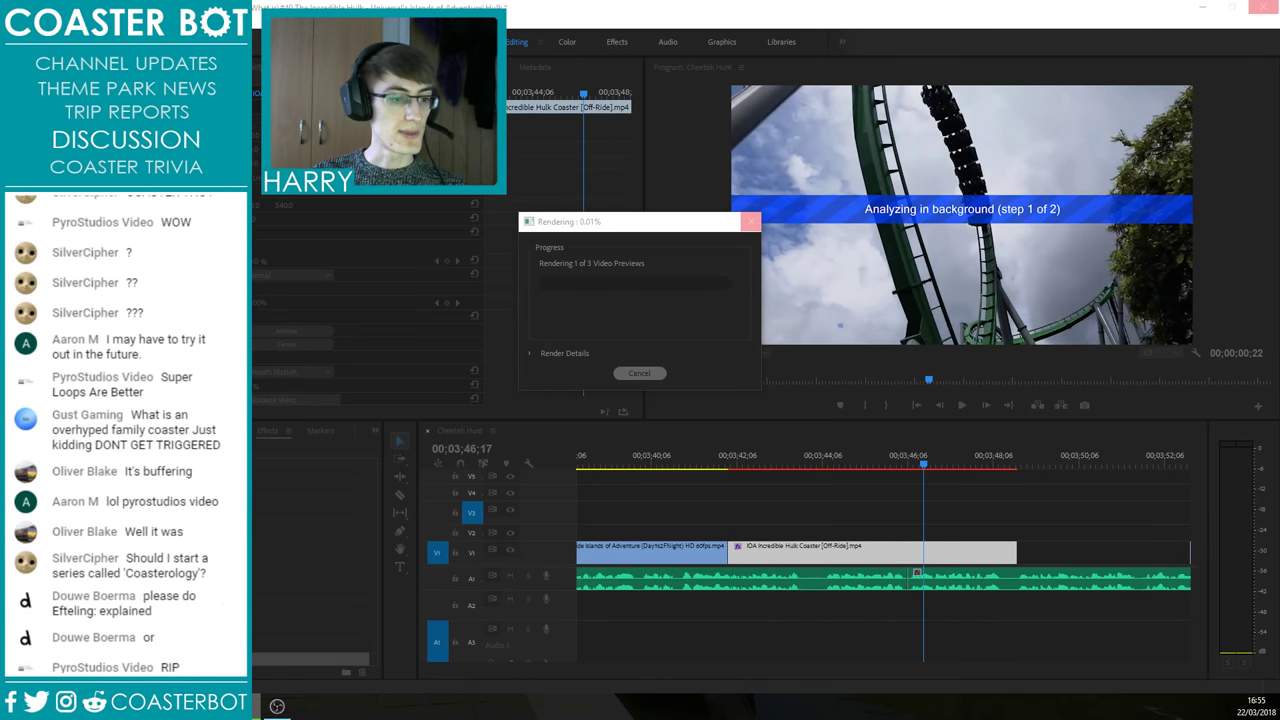
click(640, 373)
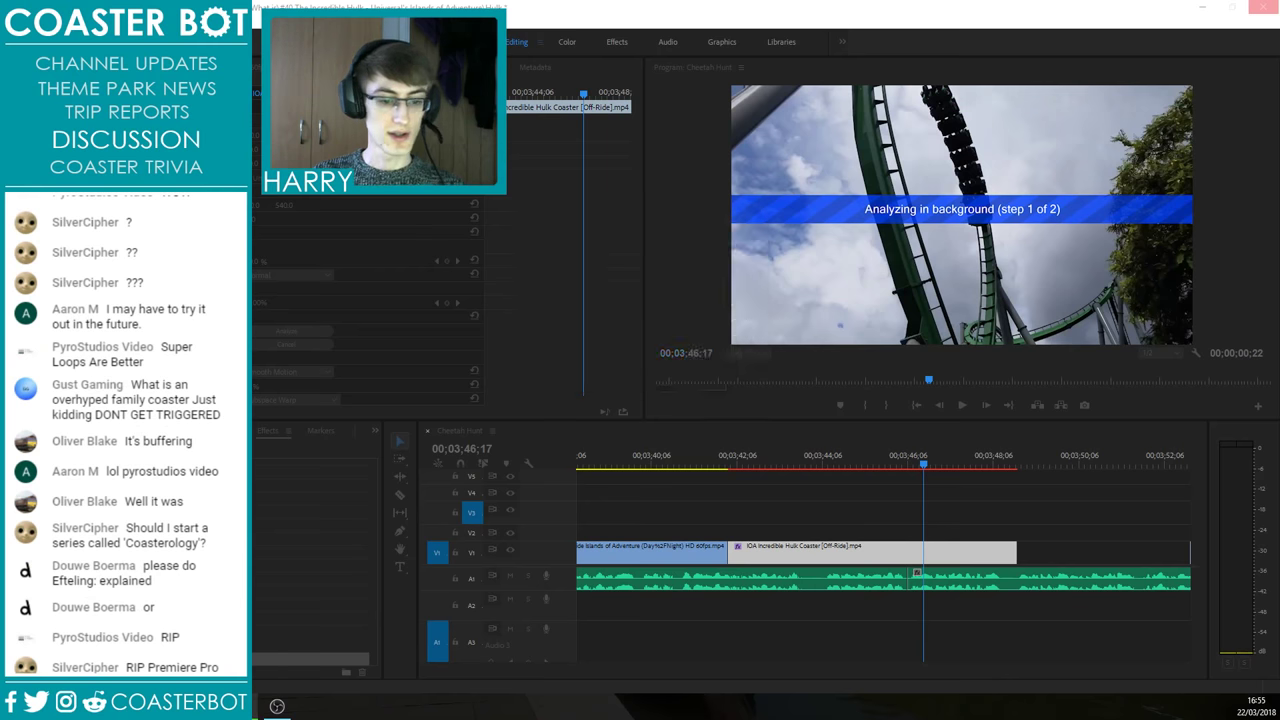
Step: Move the playhead to 00;03;43;24 and save the project
click(805, 463)
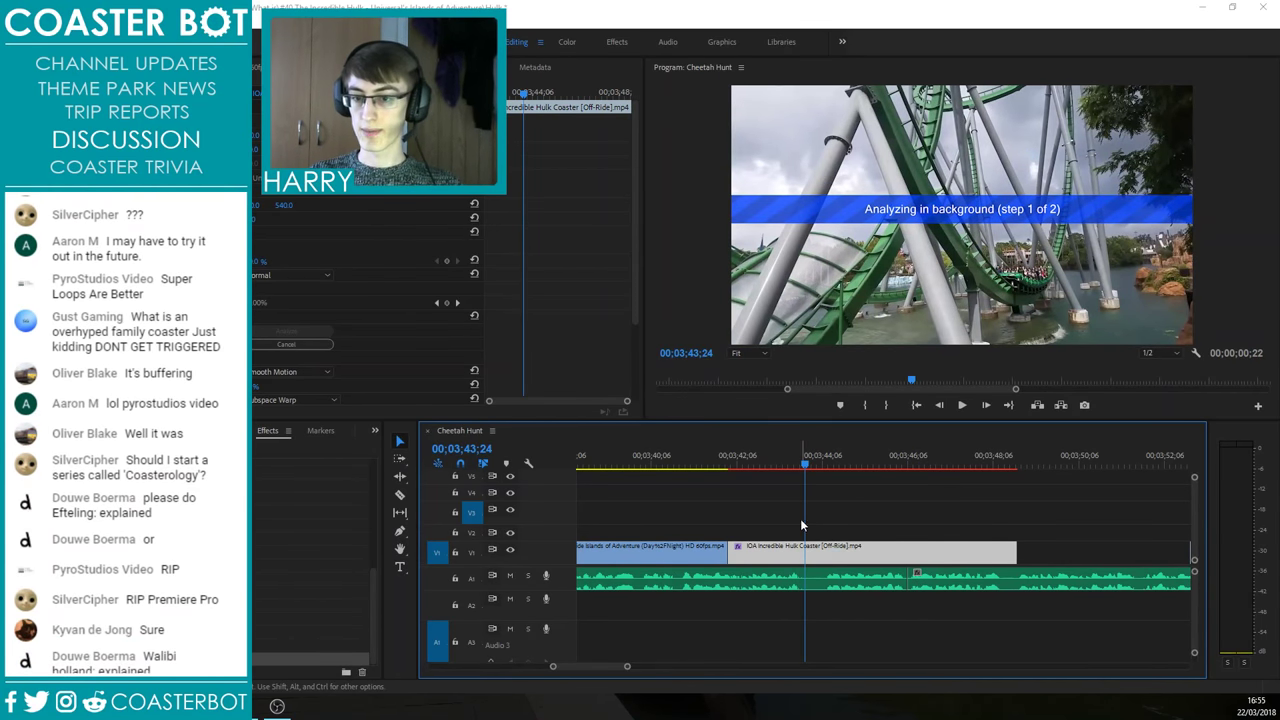
key(ctrl+s)
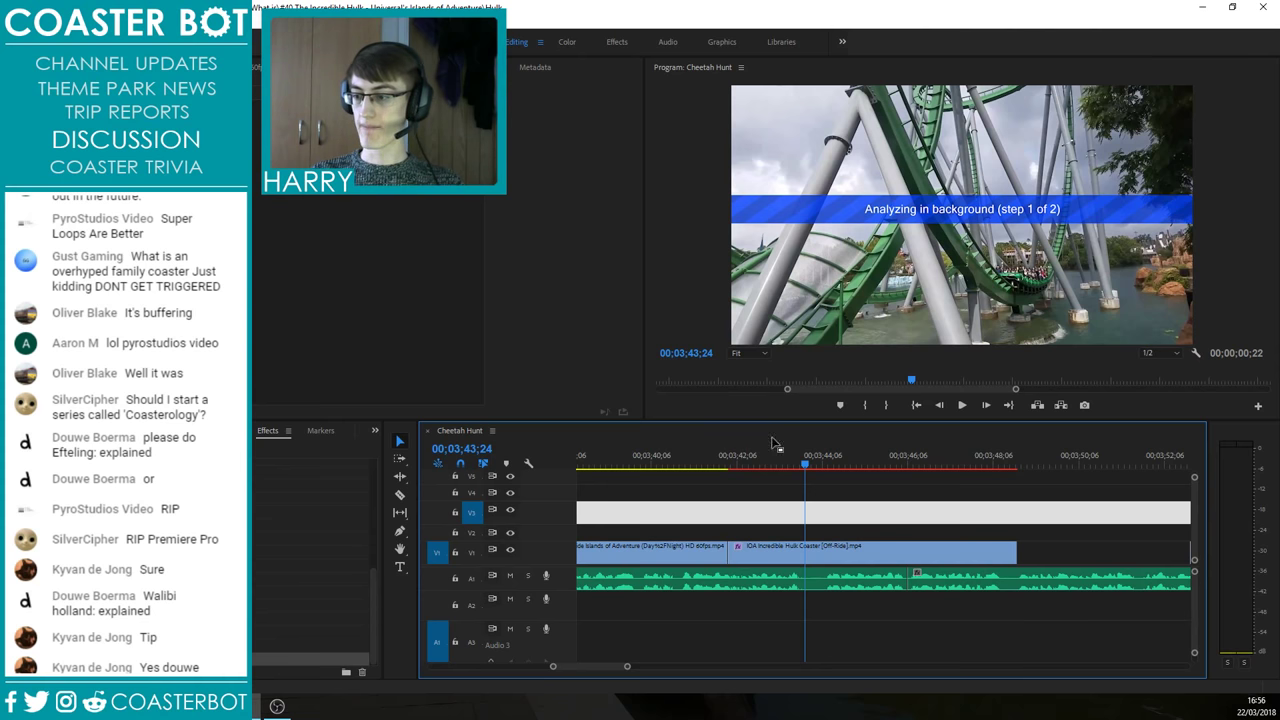
Step: Select the Islands of Adventure off-ride clip on V1 and enlarge it until the corner watermark falls outside the frame
drag(804, 457, 709, 464)
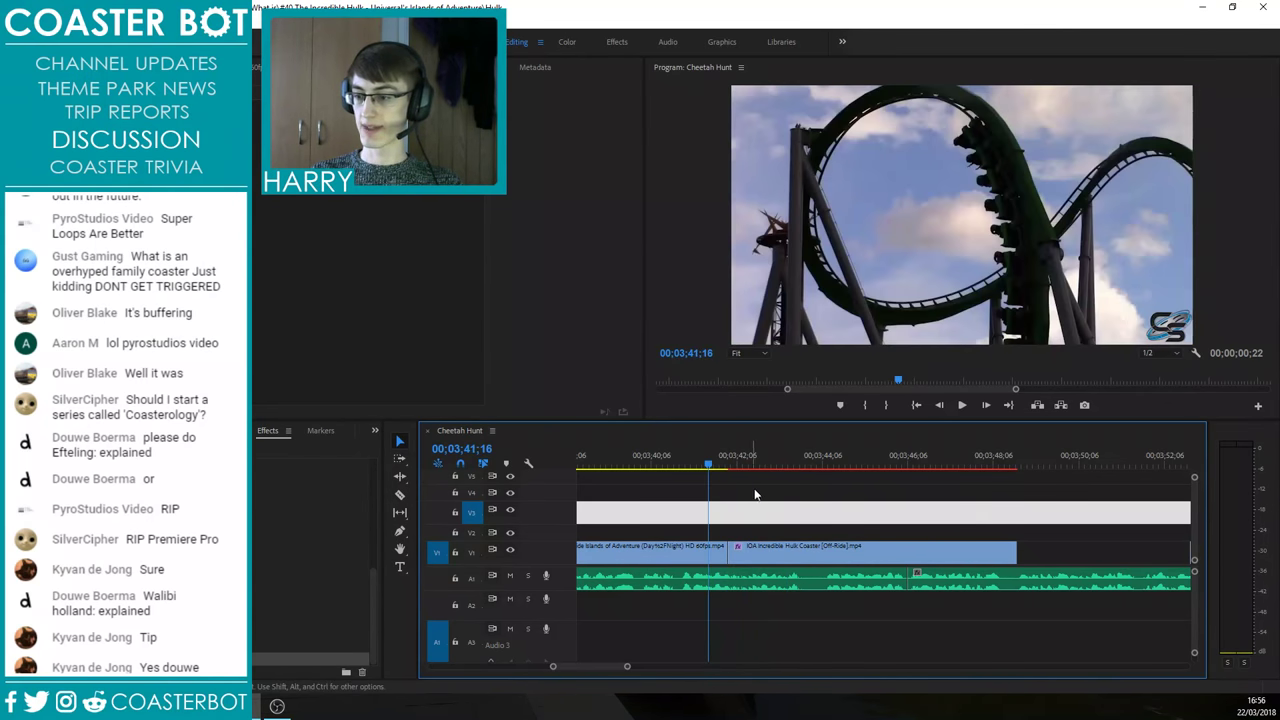
drag(756, 504, 764, 514)
key(Delete)
click(717, 554)
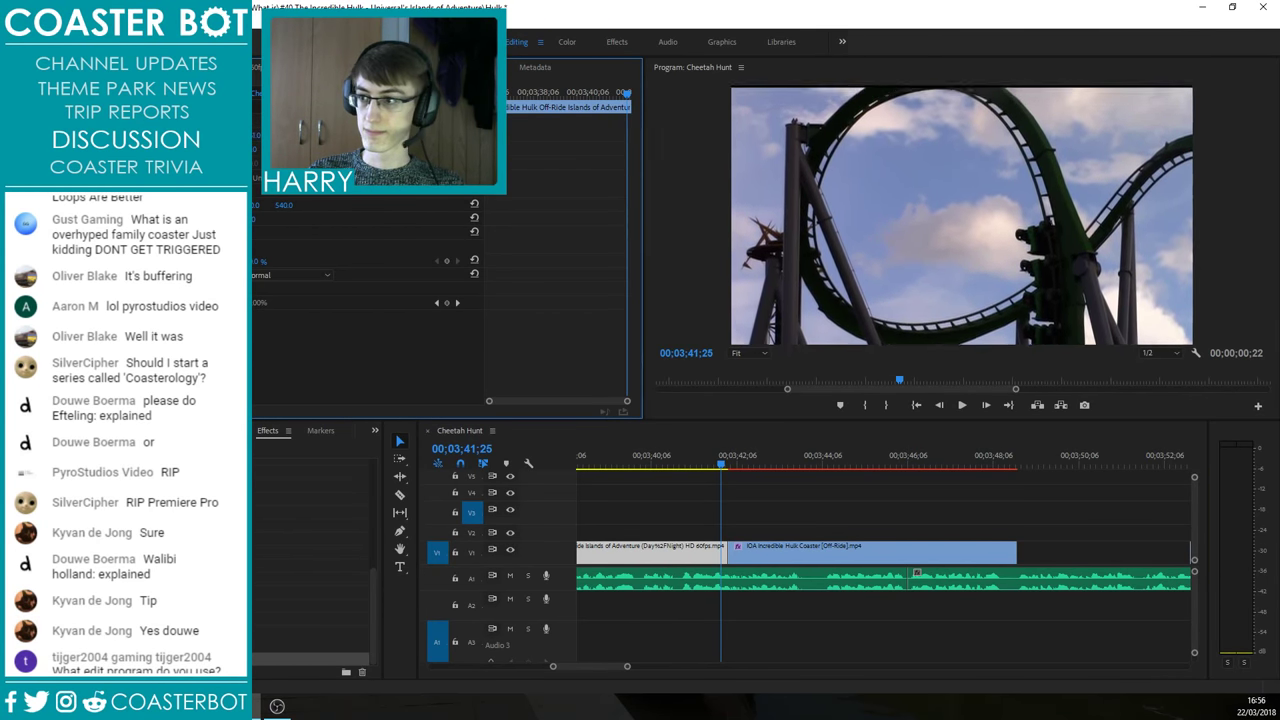
Step: Check the enlarged Islands of Adventure clip around 00;03;40;09, scrub on to 00;03;42;27, and view more of the timeline
drag(710, 460, 655, 463)
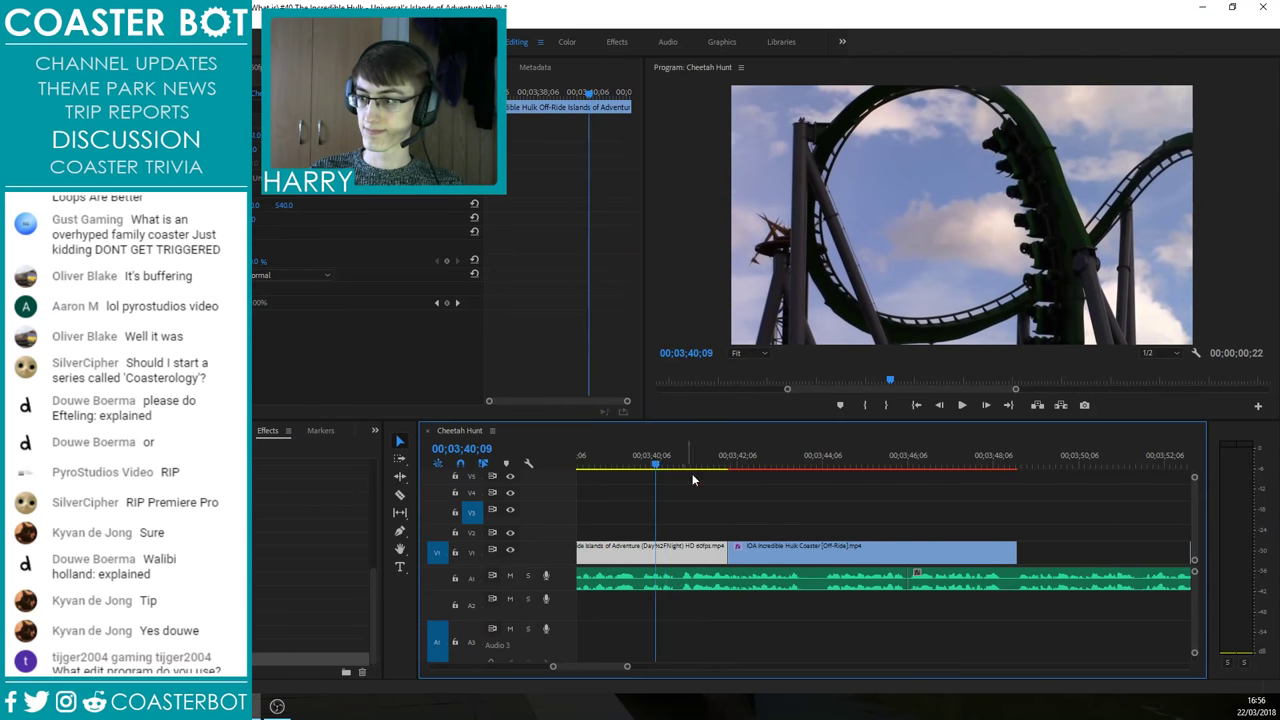
key(minus)
drag(836, 459, 887, 490)
scroll(860, 558, down, 4)
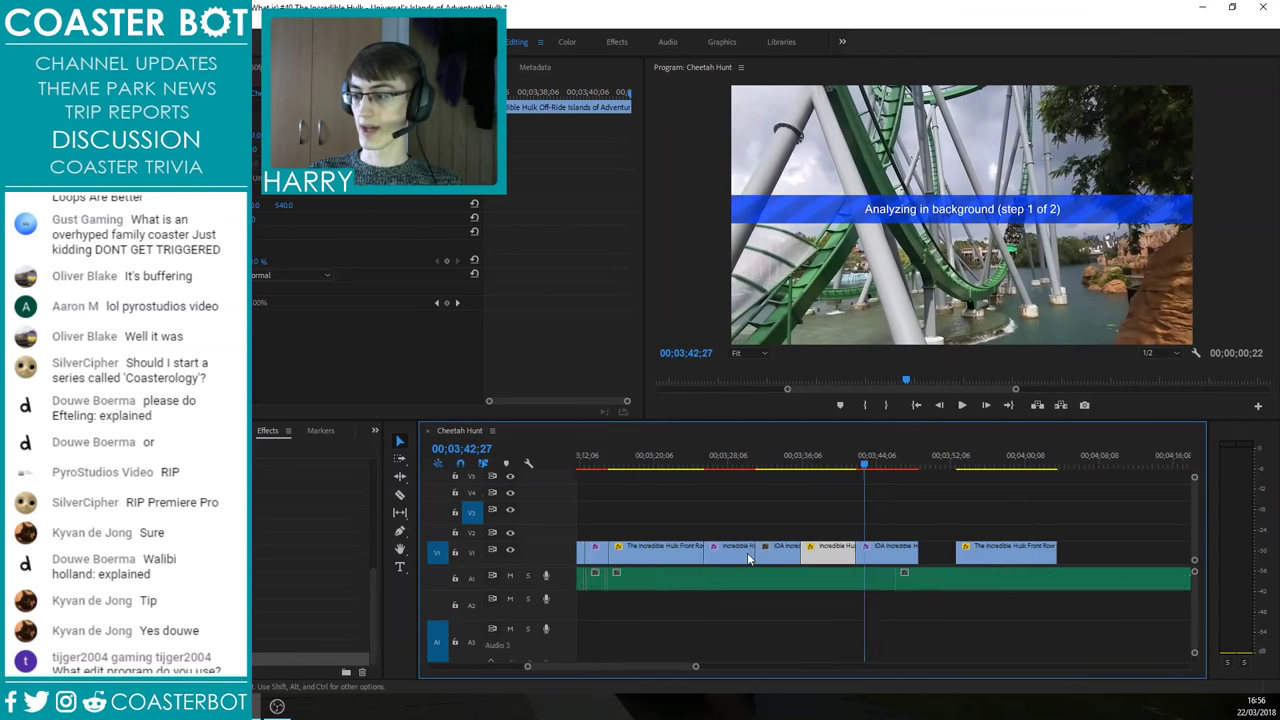
Step: Move the spare Incredible Hulk Front Row clip further along V1, to about 00;04;20, to widen the gap after the off-ride footage
drag(857, 556, 938, 558)
key(minus)
key(minus)
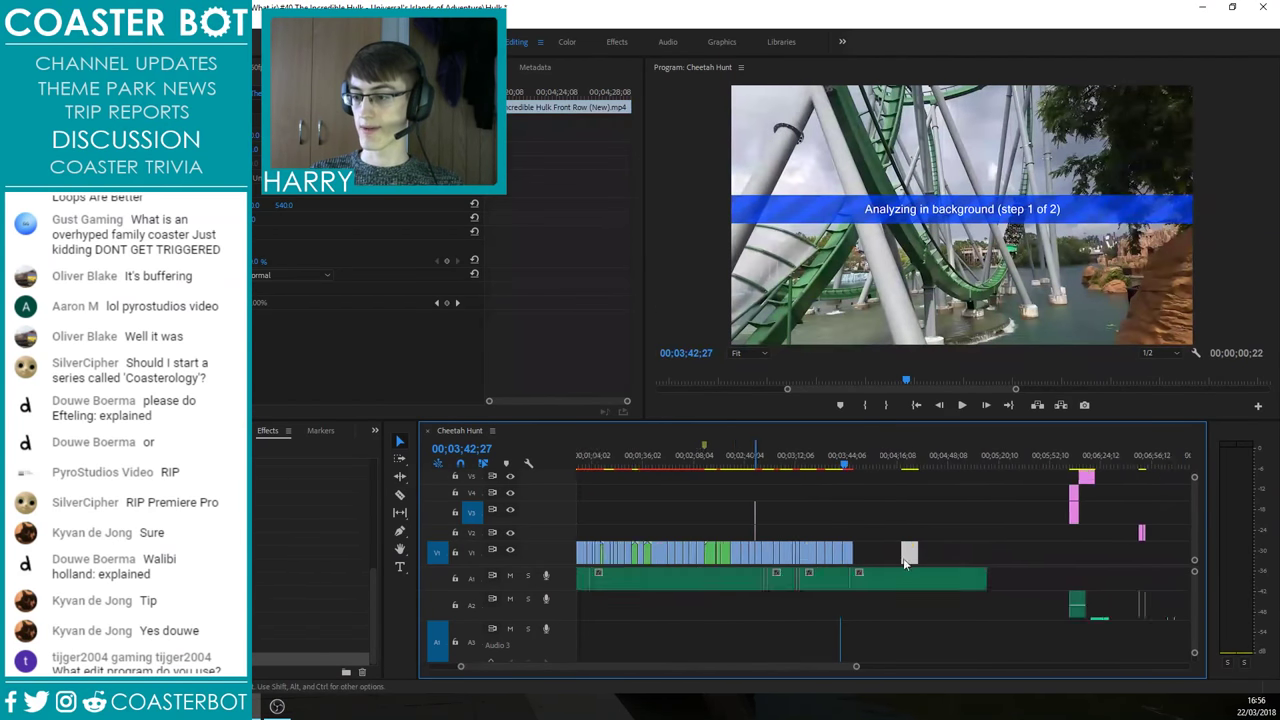
key(equal)
key(equal)
key(equal)
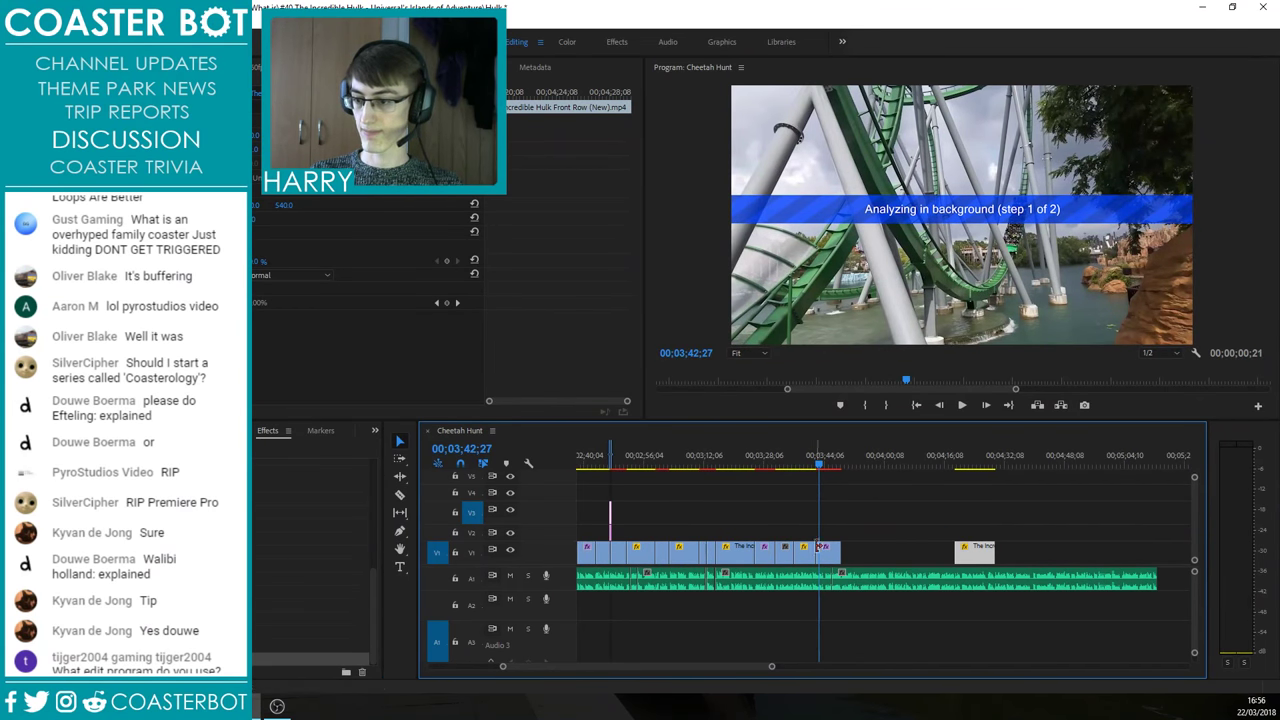
Step: Move the playhead to 00;03;45;15 and select the last IOA off-ride clip on V1 to check its stabilization progress
scroll(860, 550, up, 2)
click(764, 473)
click(768, 463)
scroll(795, 536, down, 2)
scroll(790, 537, up, 5)
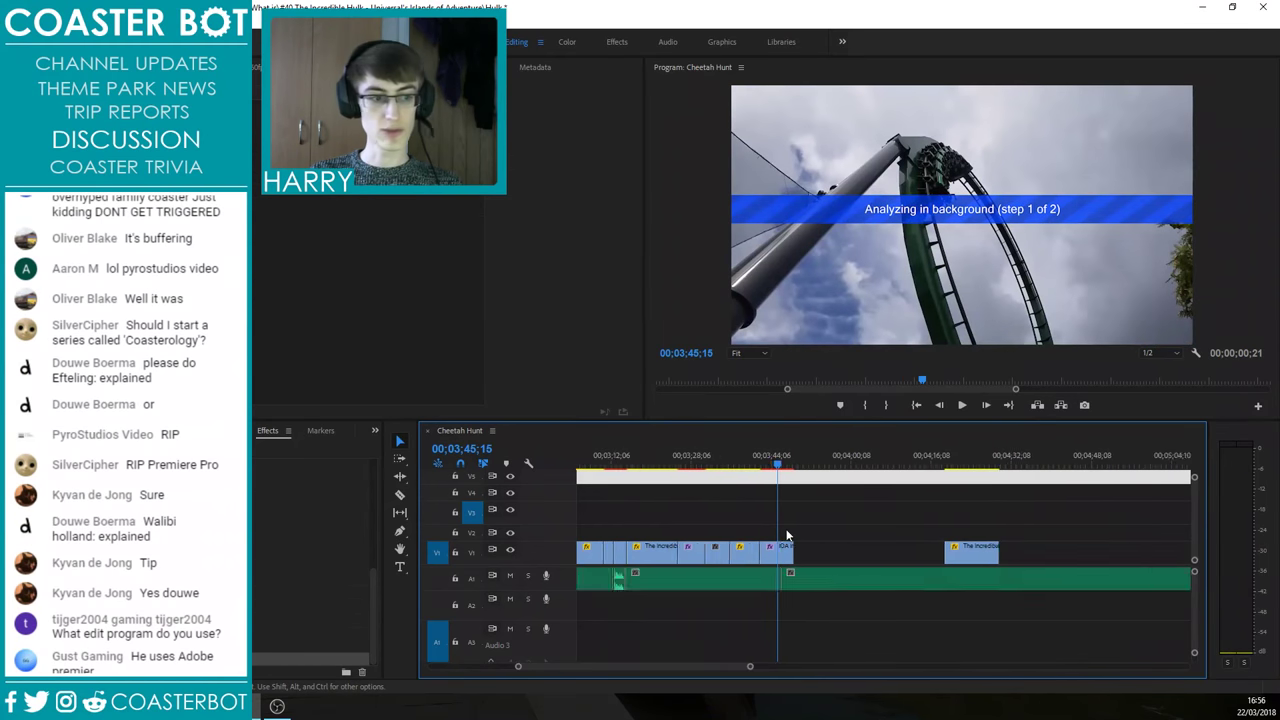
scroll(805, 544, down, 3)
scroll(910, 552, up, 1)
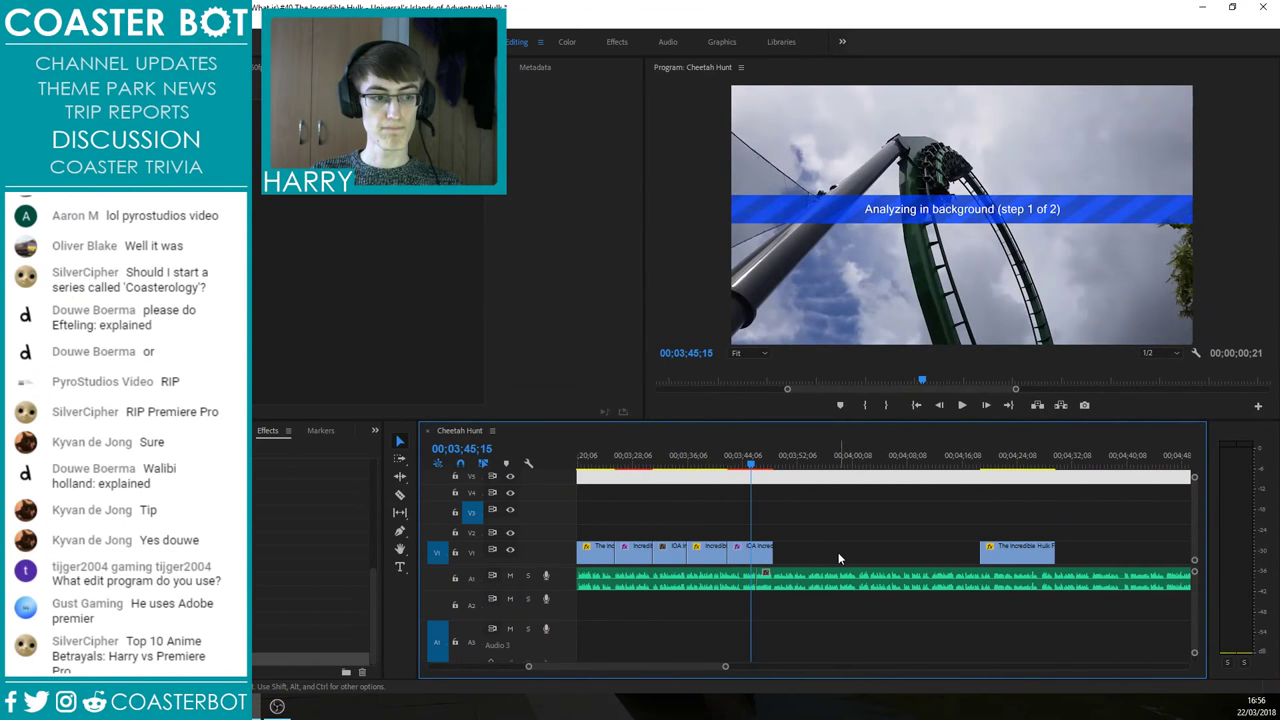
scroll(830, 547, up, 2)
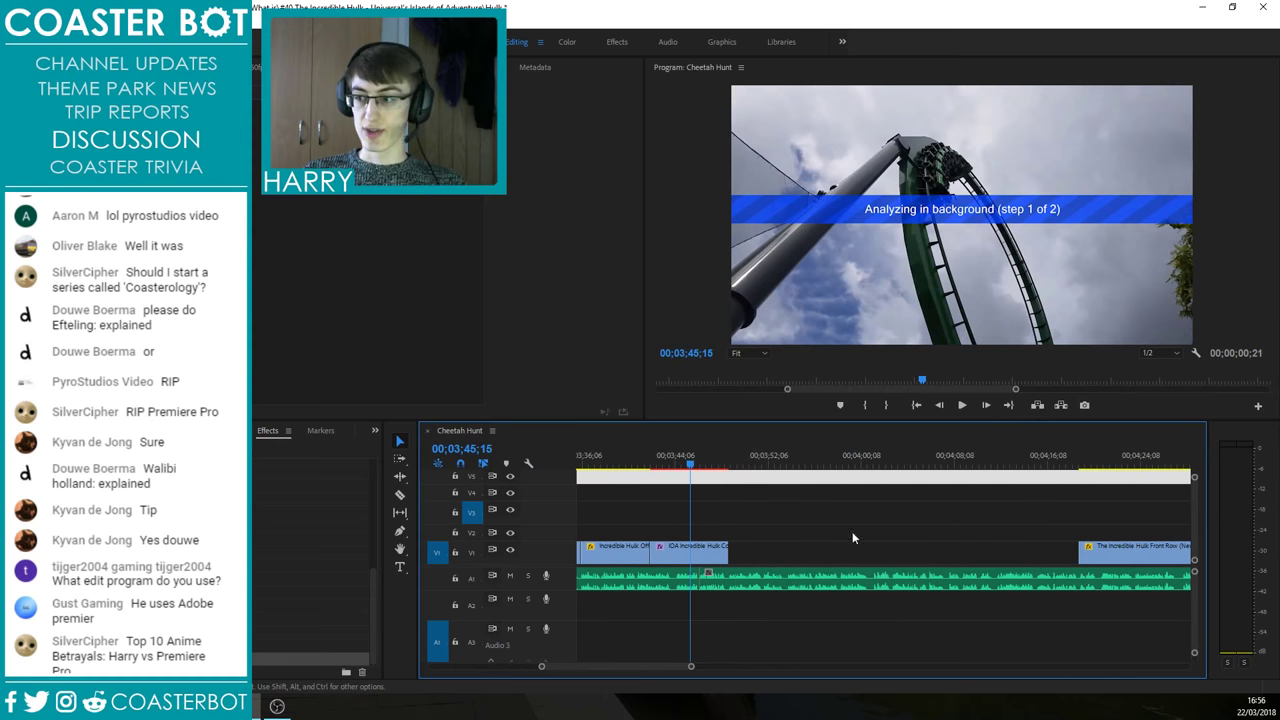
click(692, 553)
scroll(780, 556, up, 2)
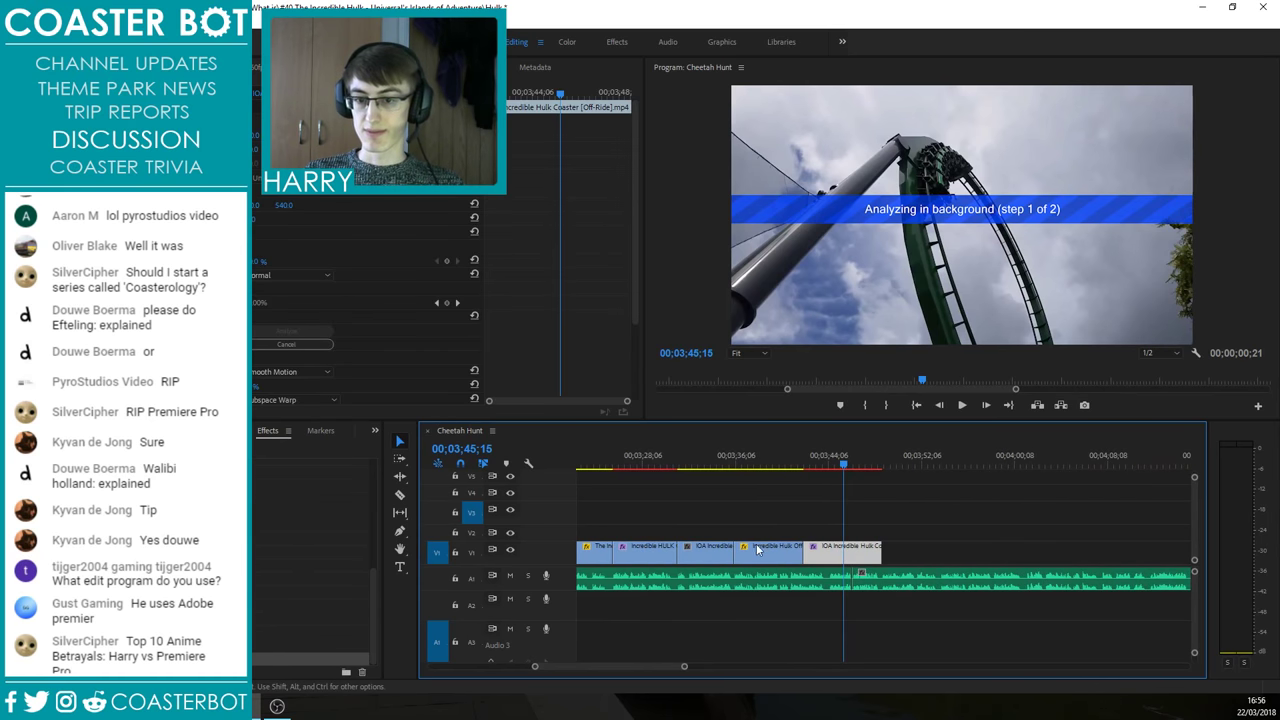
scroll(843, 550, up, 1)
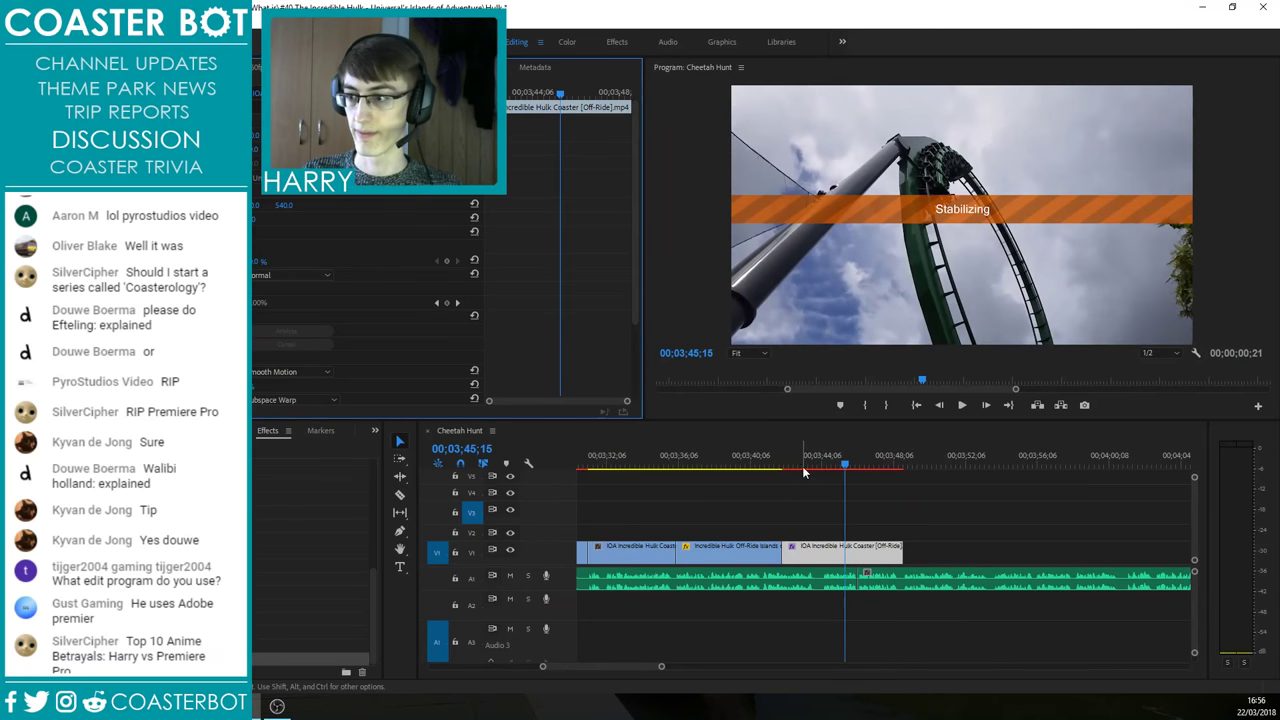
Step: Play back the cut from the Islands of Adventure clip into the last IOA off-ride clip and check that clip's stabilization
drag(780, 463, 754, 466)
key(space)
click(804, 498)
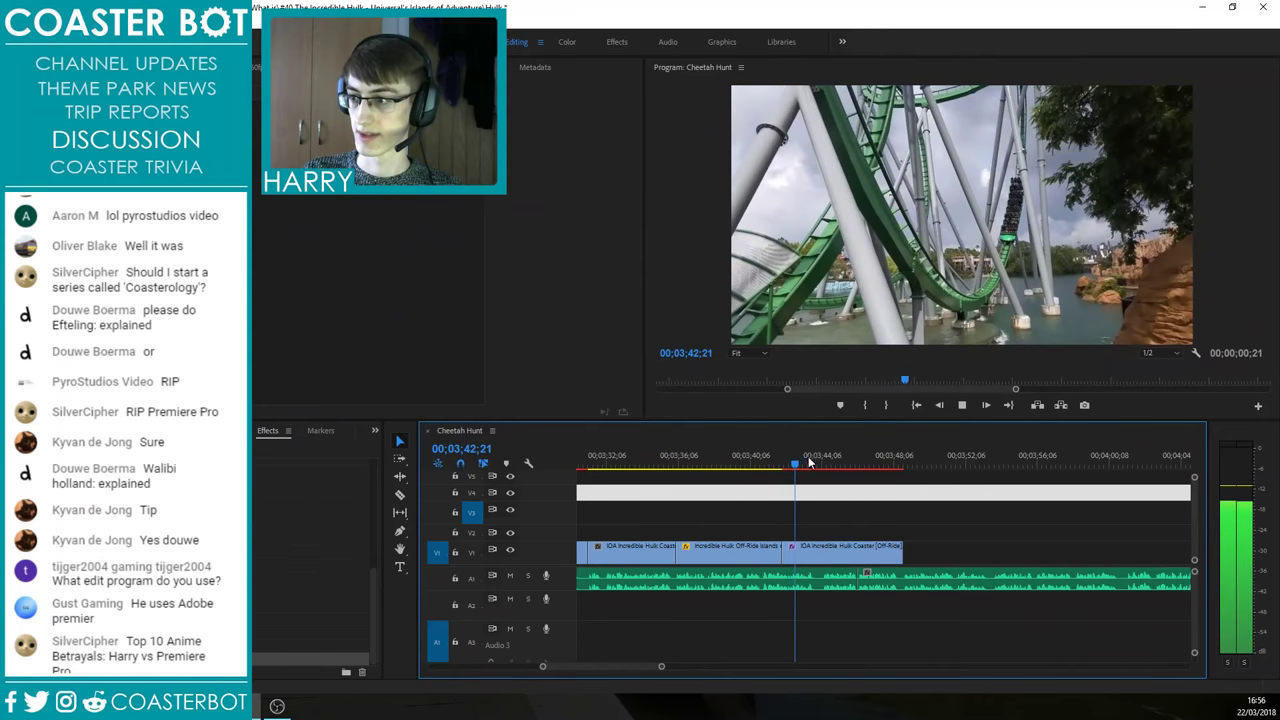
click(758, 458)
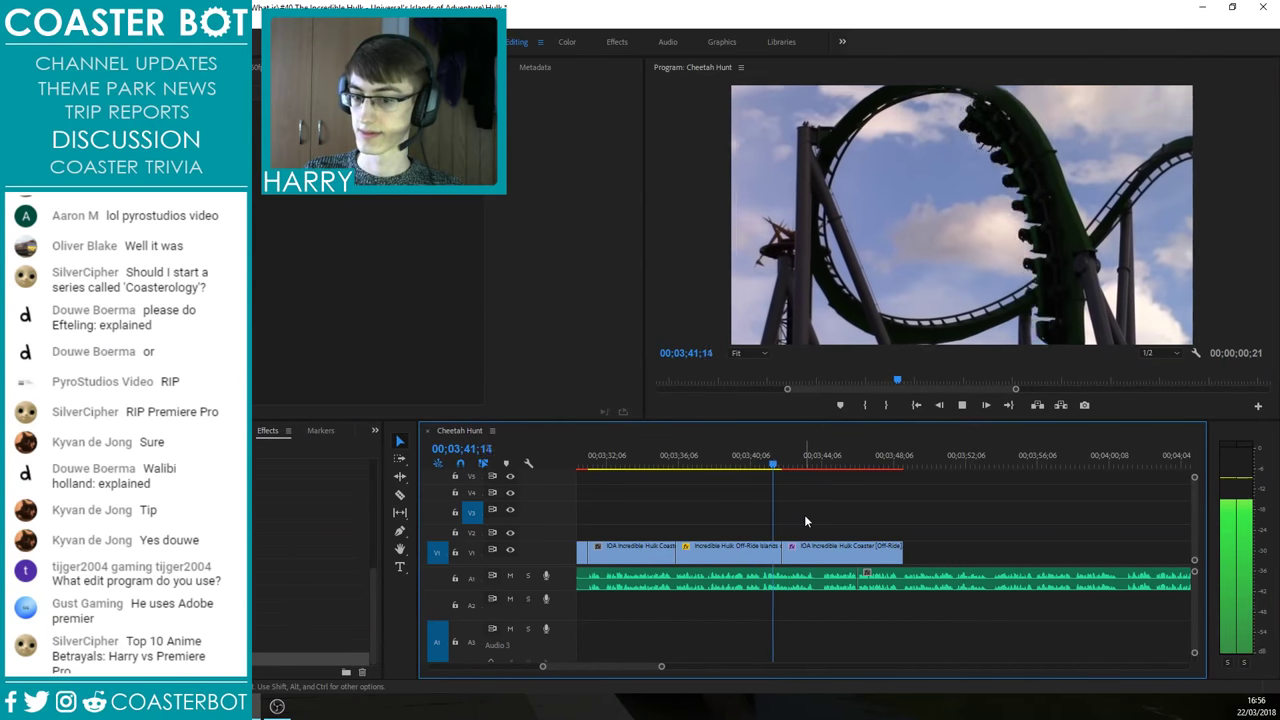
click(765, 457)
click(803, 498)
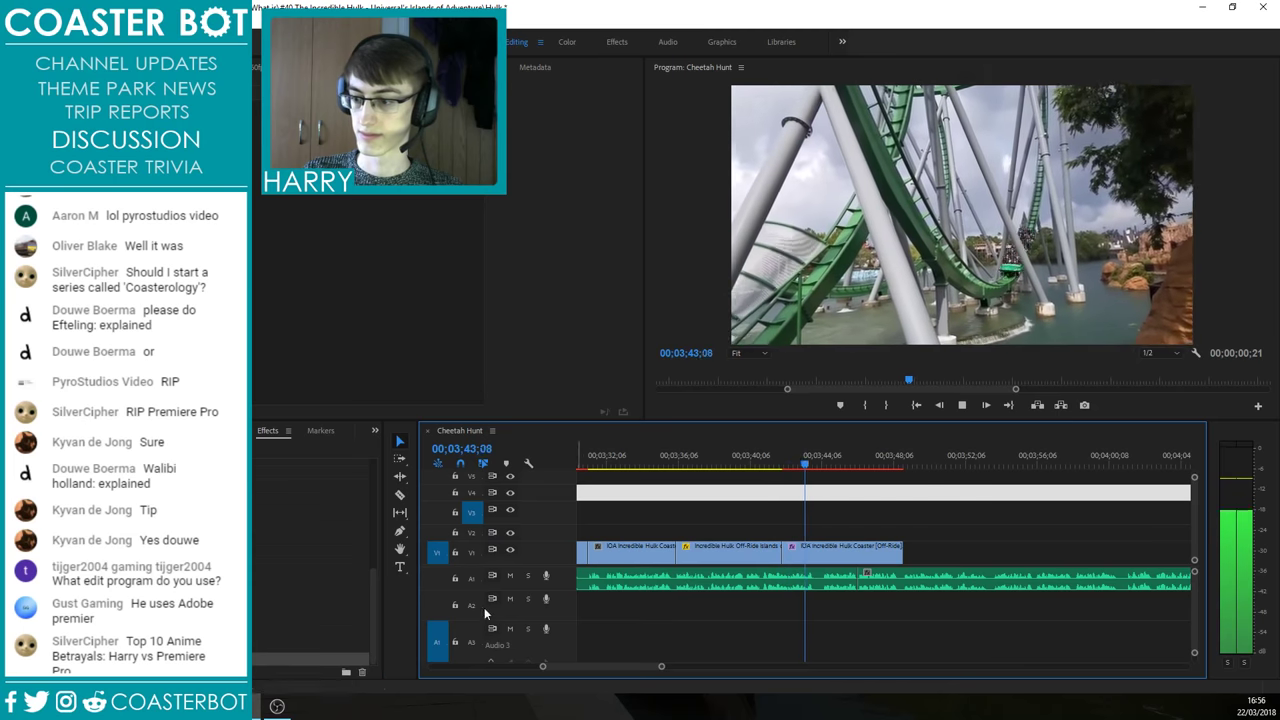
click(826, 553)
click(24, 316)
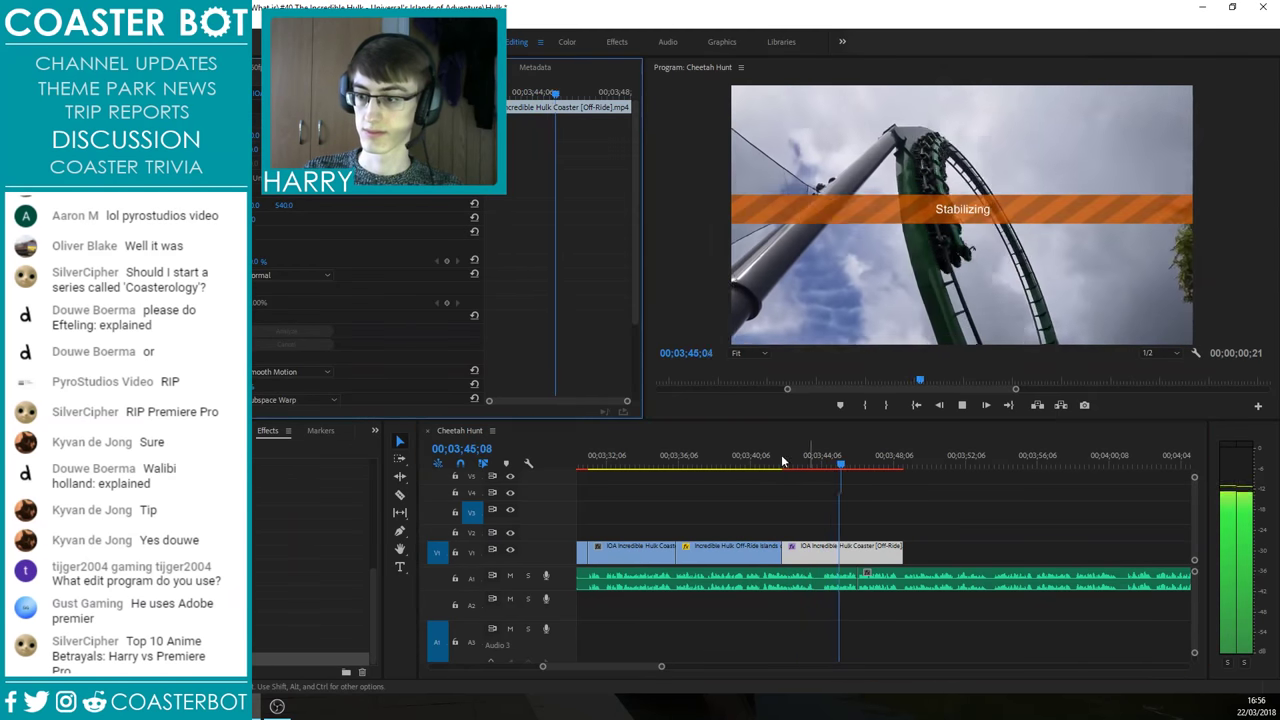
Step: Apply Warp Stabilizer to the Islands of Adventure off-ride clip at 00;03;41;17 and adjust its smoothness
click(774, 455)
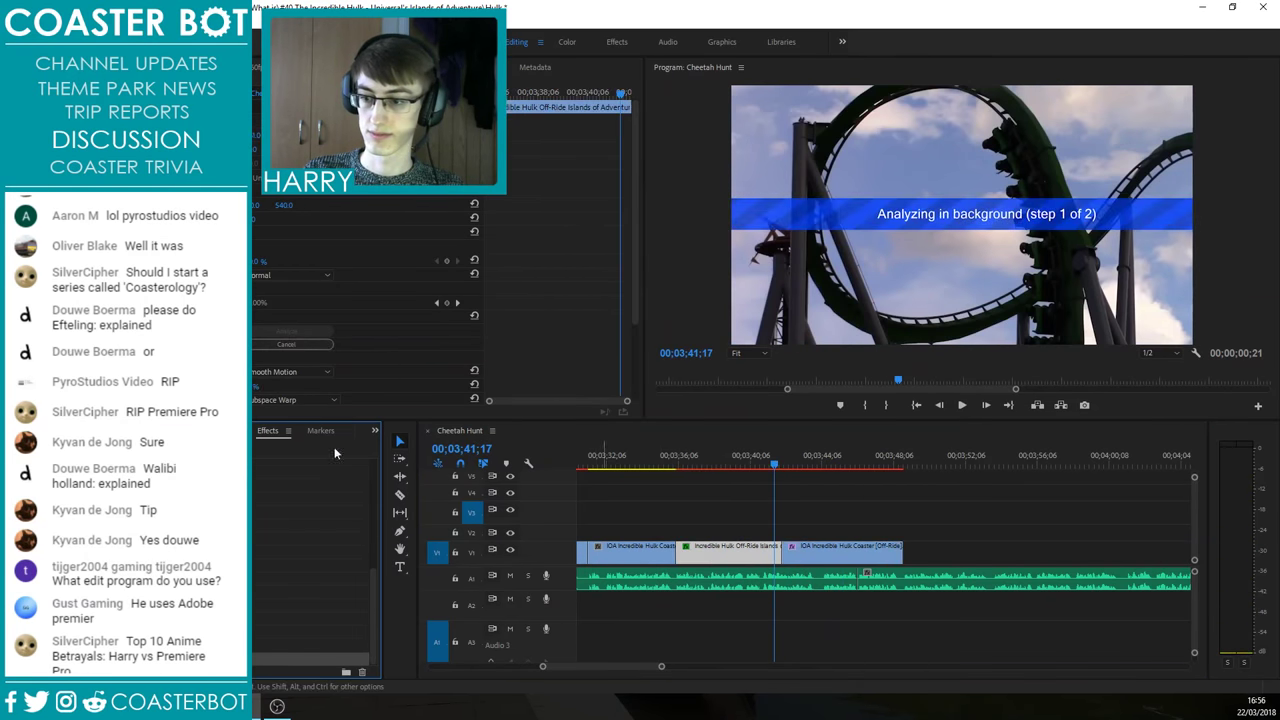
click(255, 387)
key(Return)
scroll(950, 548, down, 1)
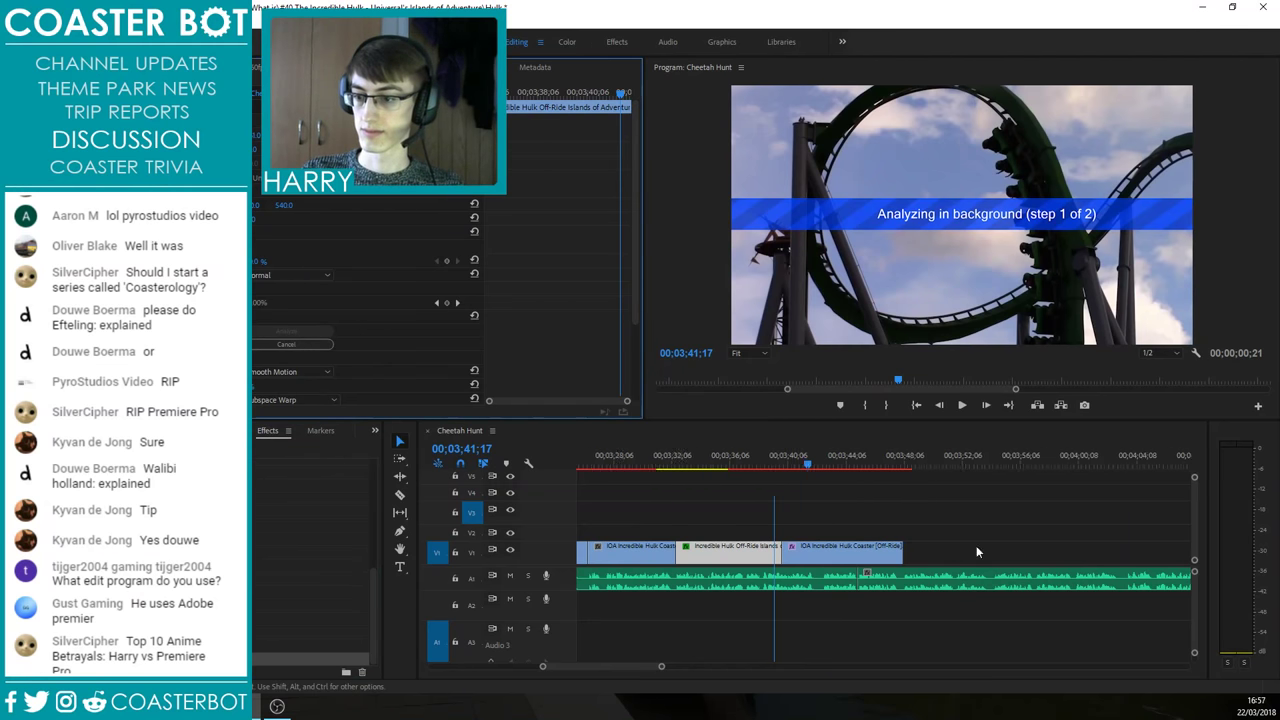
Step: Check the Islands of Adventure clip's stabilization analysis at 00;03;37;04 and 00;03;38;13, and select the clip
scroll(977, 550, up, 3)
drag(726, 456, 894, 463)
click(755, 557)
click(811, 511)
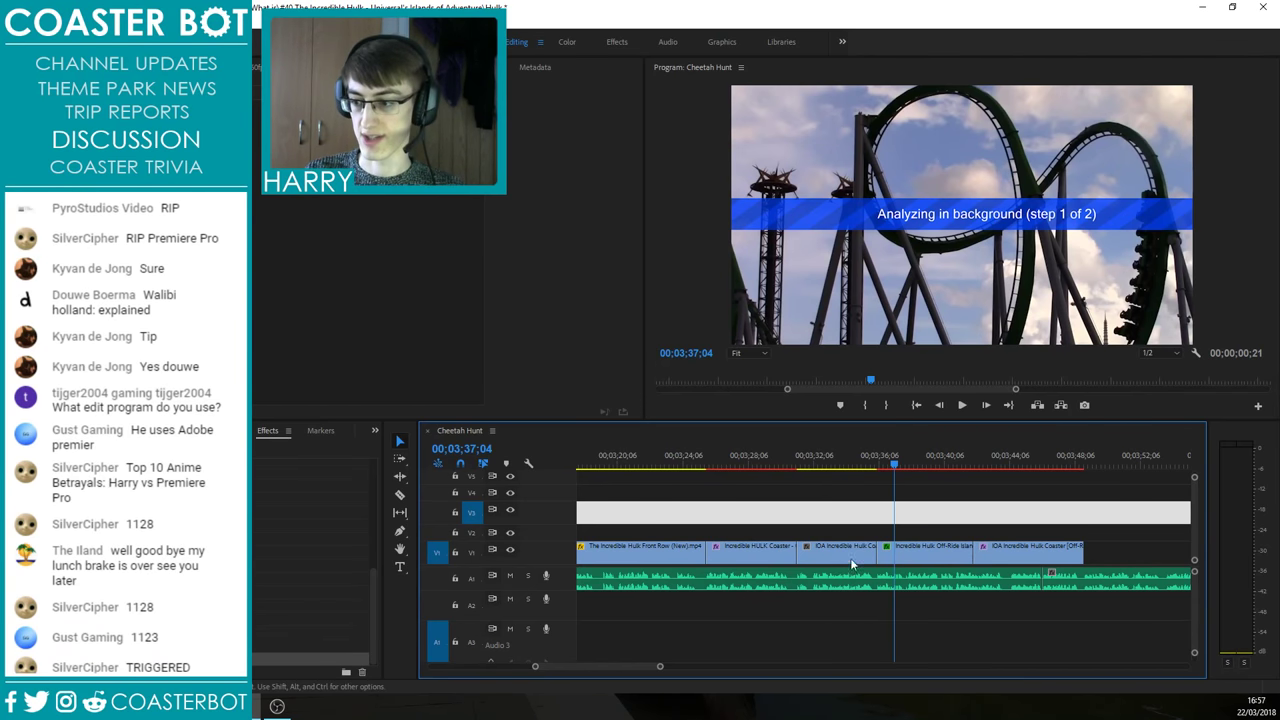
click(915, 458)
click(940, 550)
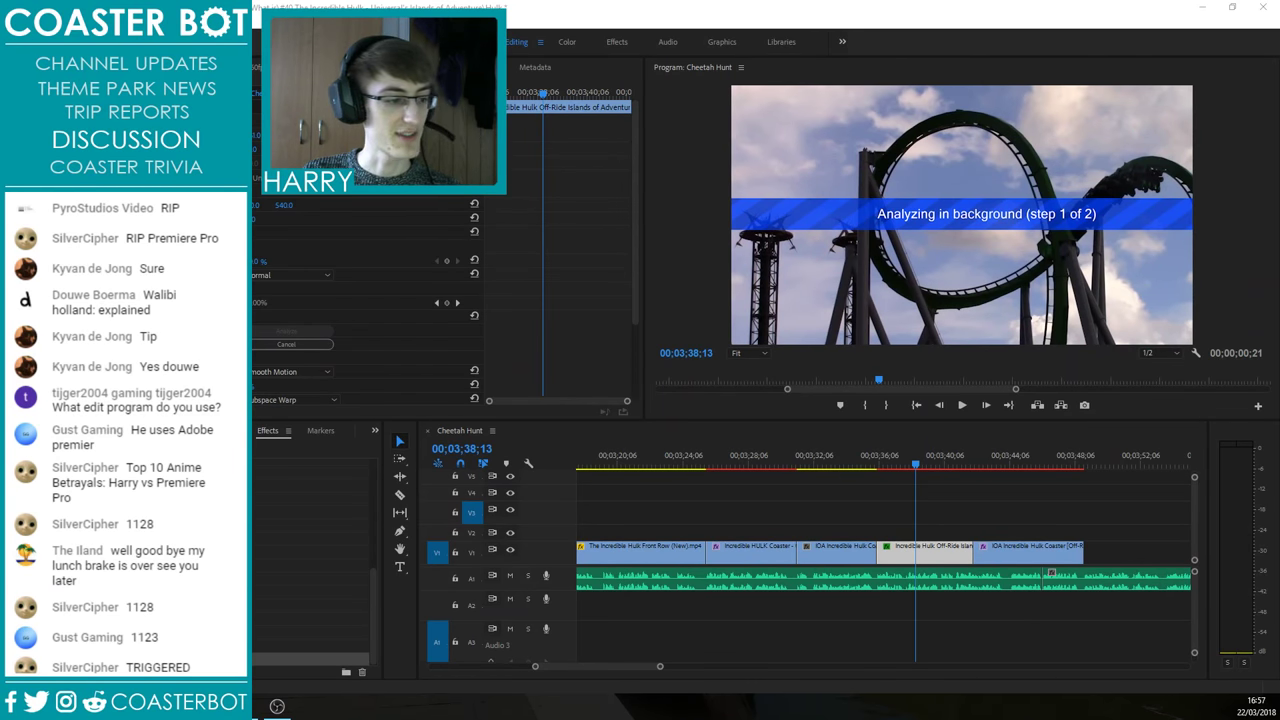
Step: Rename the Cheetah Hunt sequence to Hulk in the project's item list
key(alt+Tab)
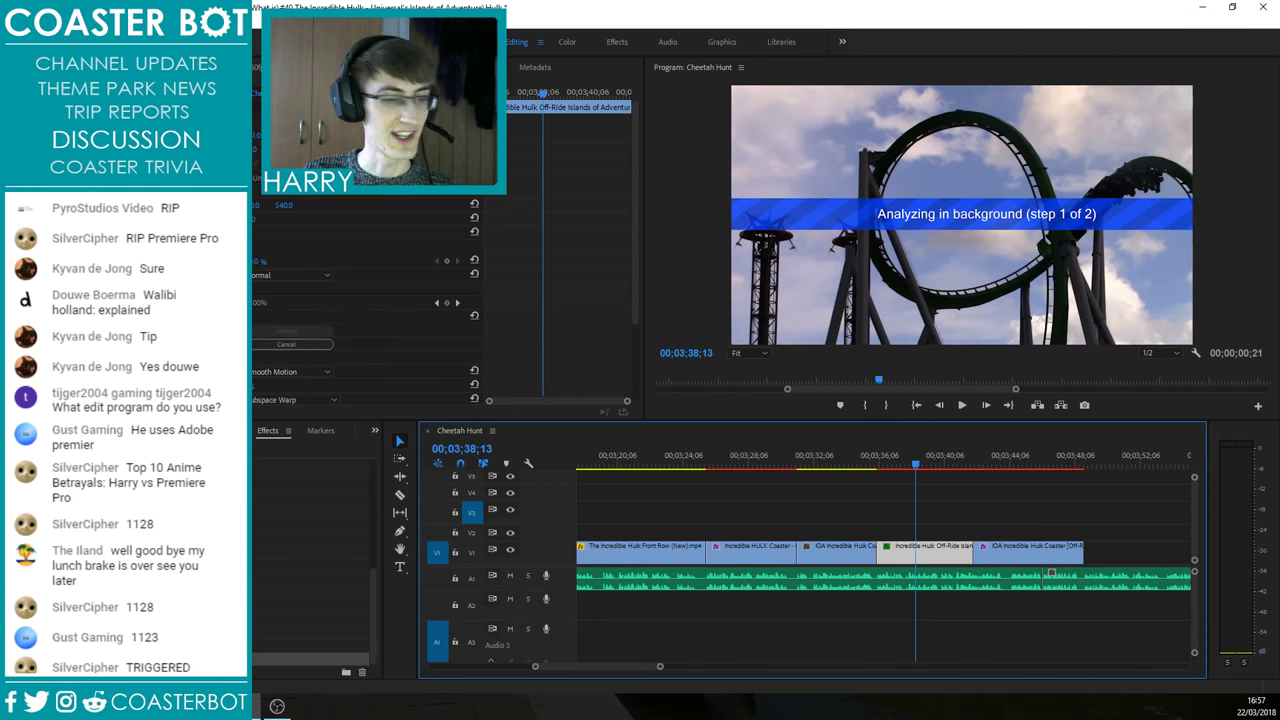
click(709, 63)
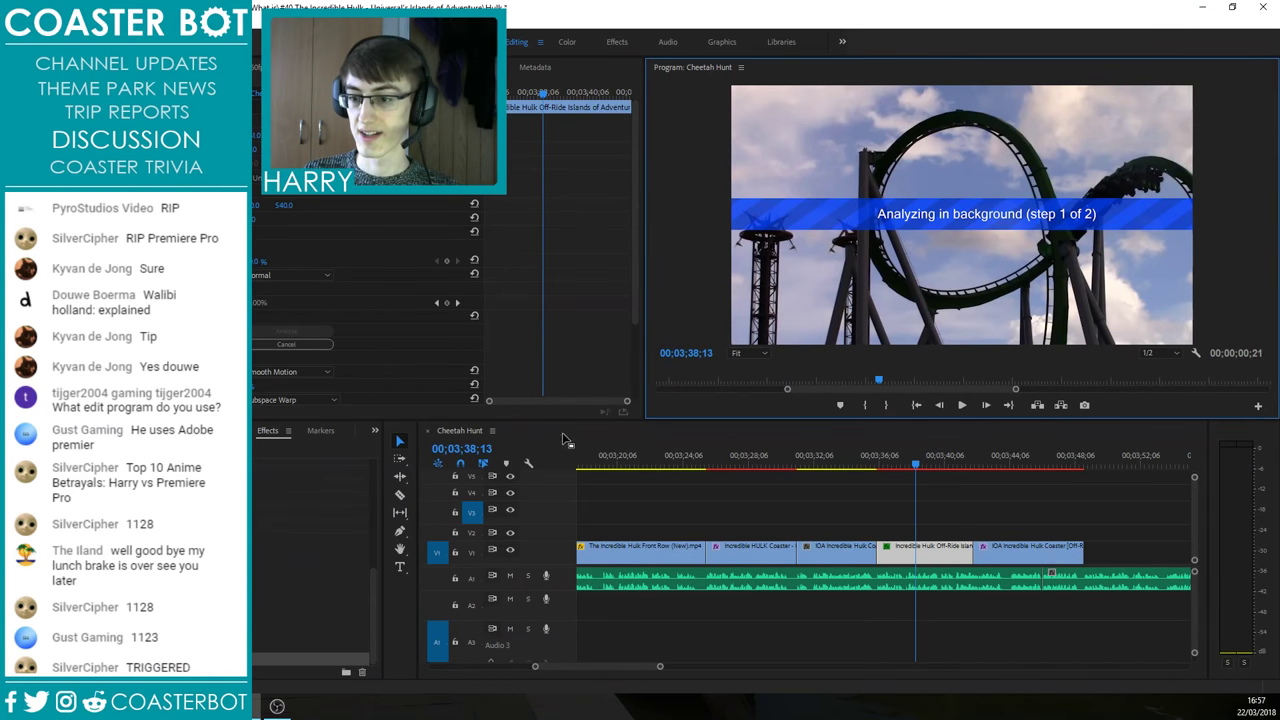
click(472, 432)
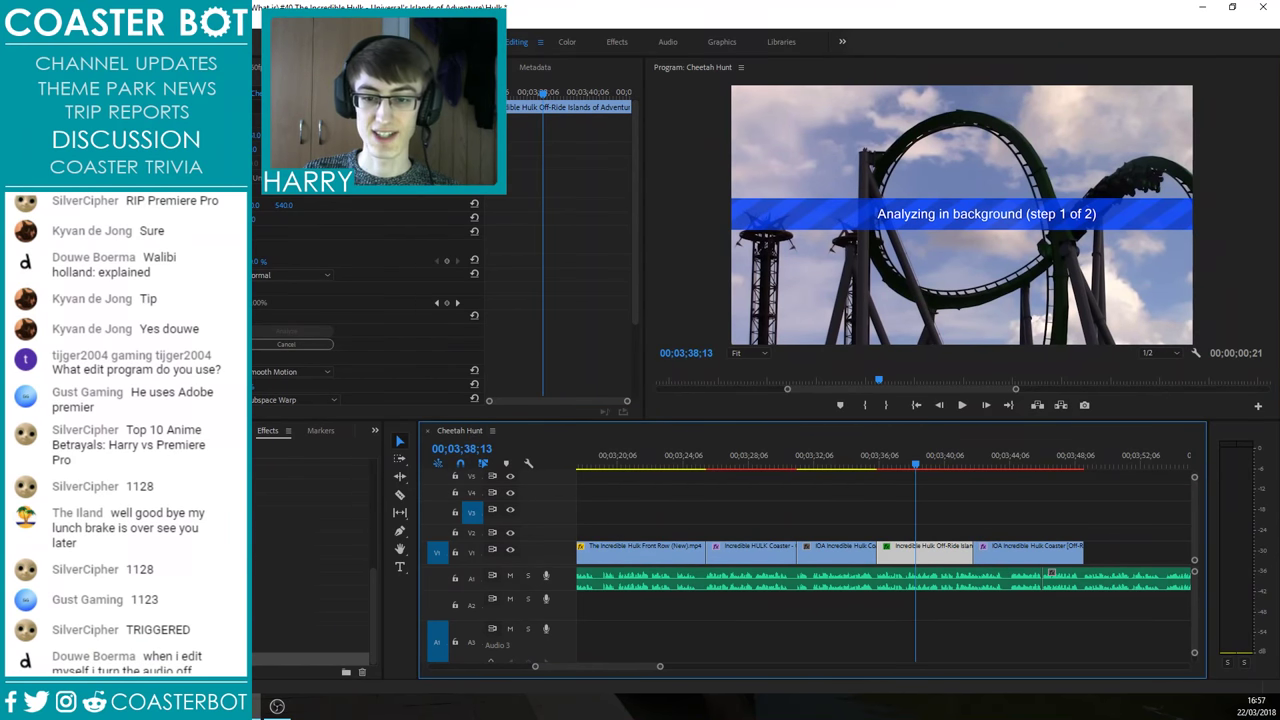
click(38, 431)
scroll(312, 570, up, 3)
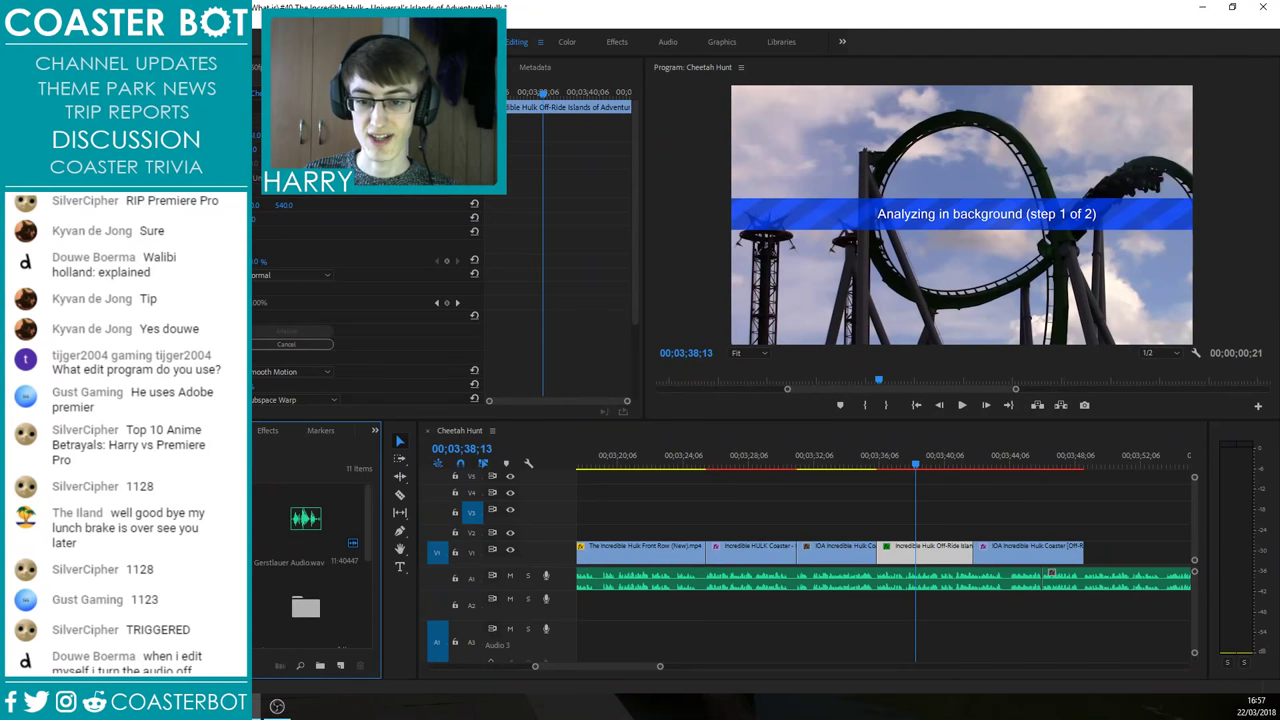
click(190, 600)
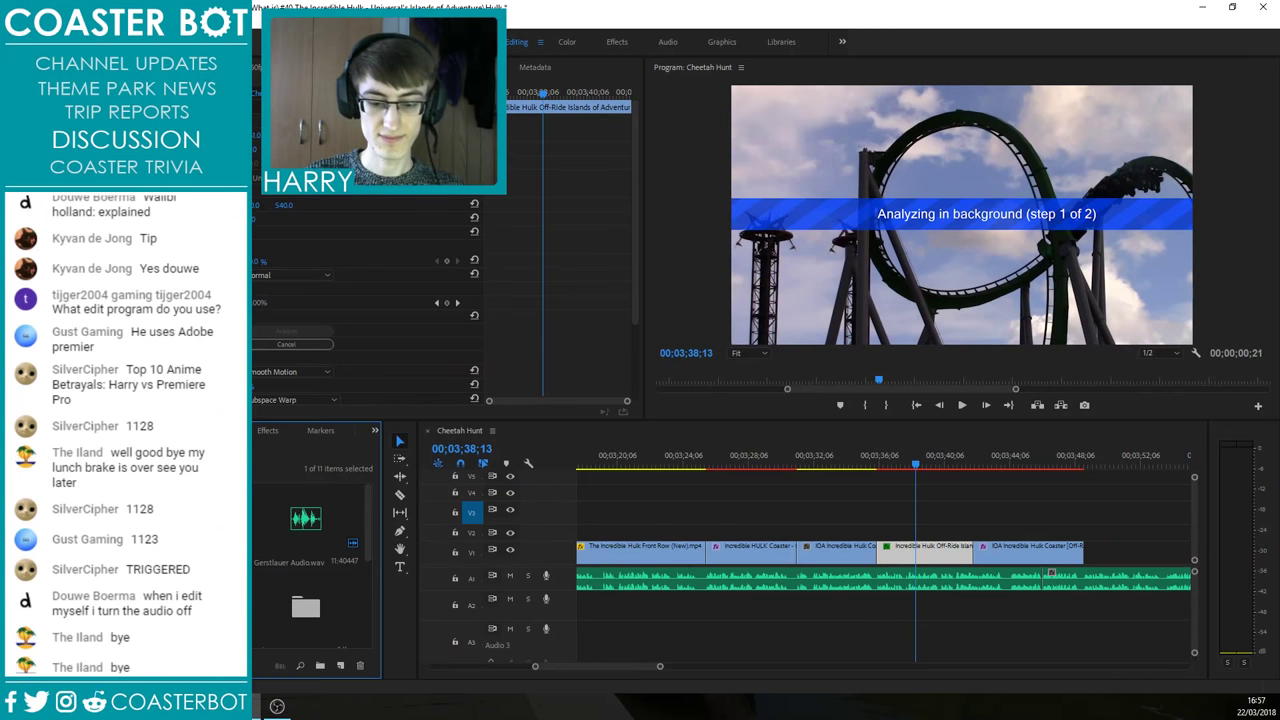
key(Return)
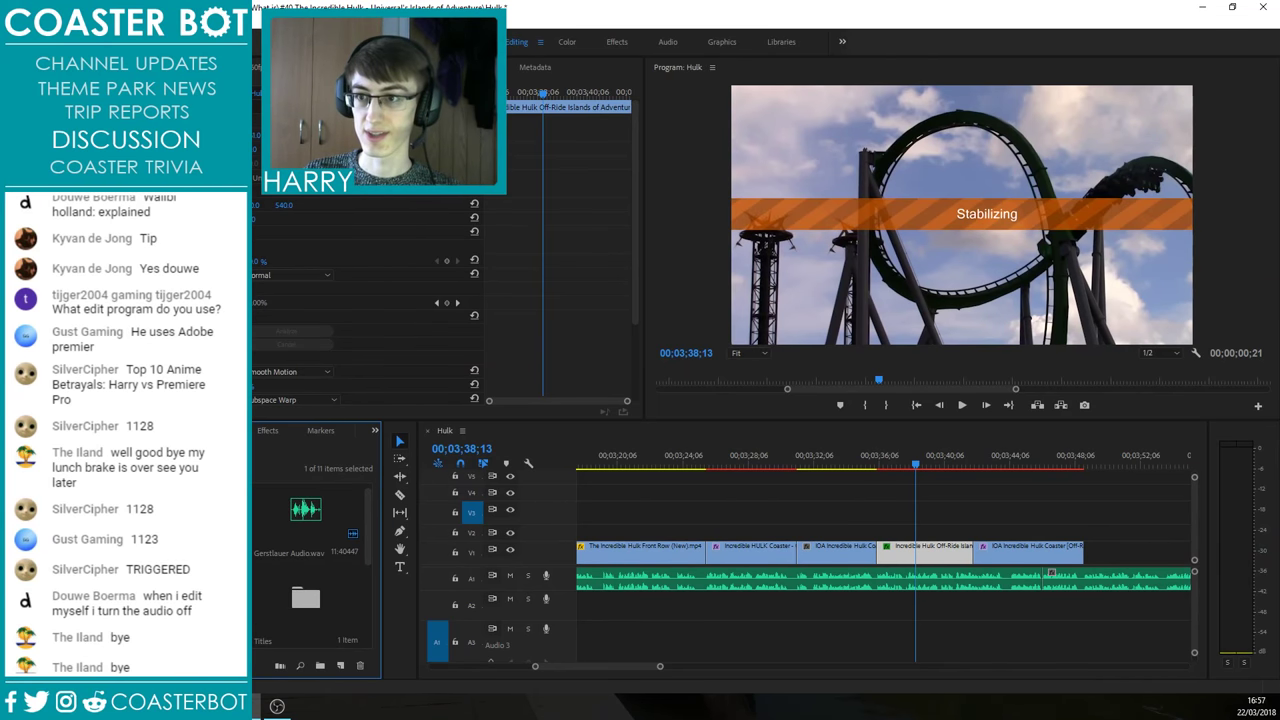
Step: Deselect the Islands of Adventure clip and save the project
click(672, 512)
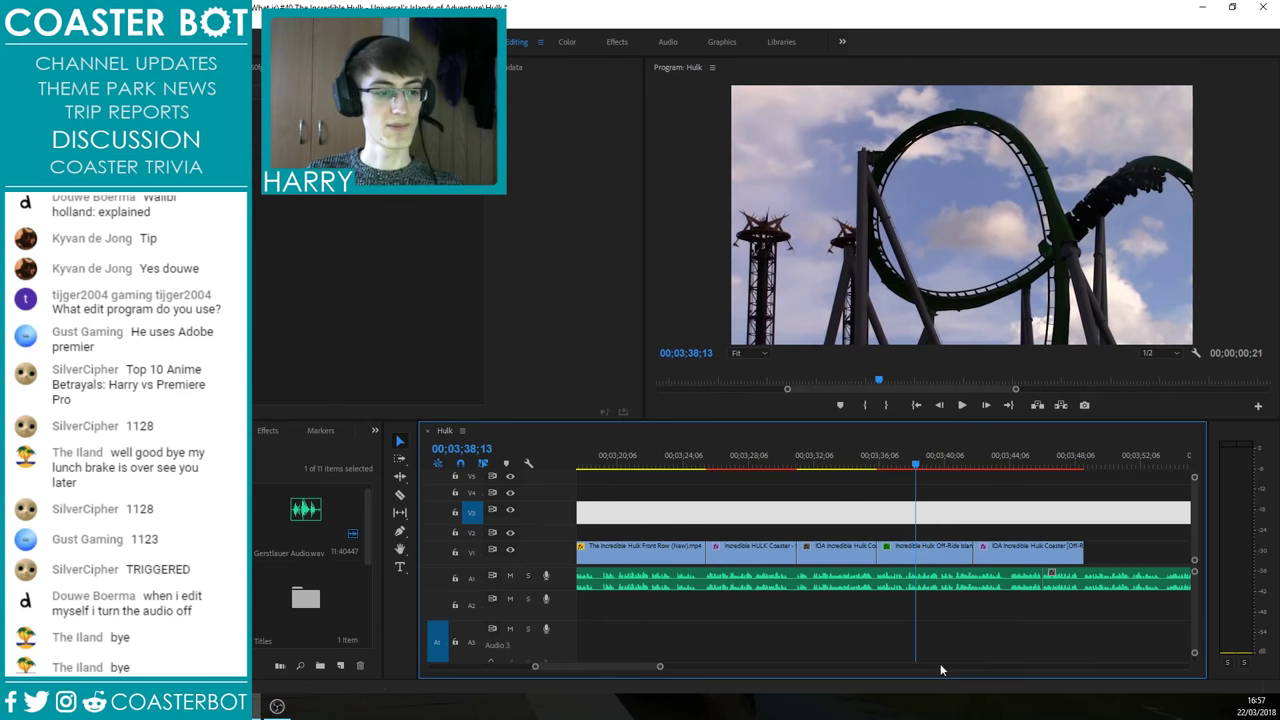
scroll(820, 602, down, 4)
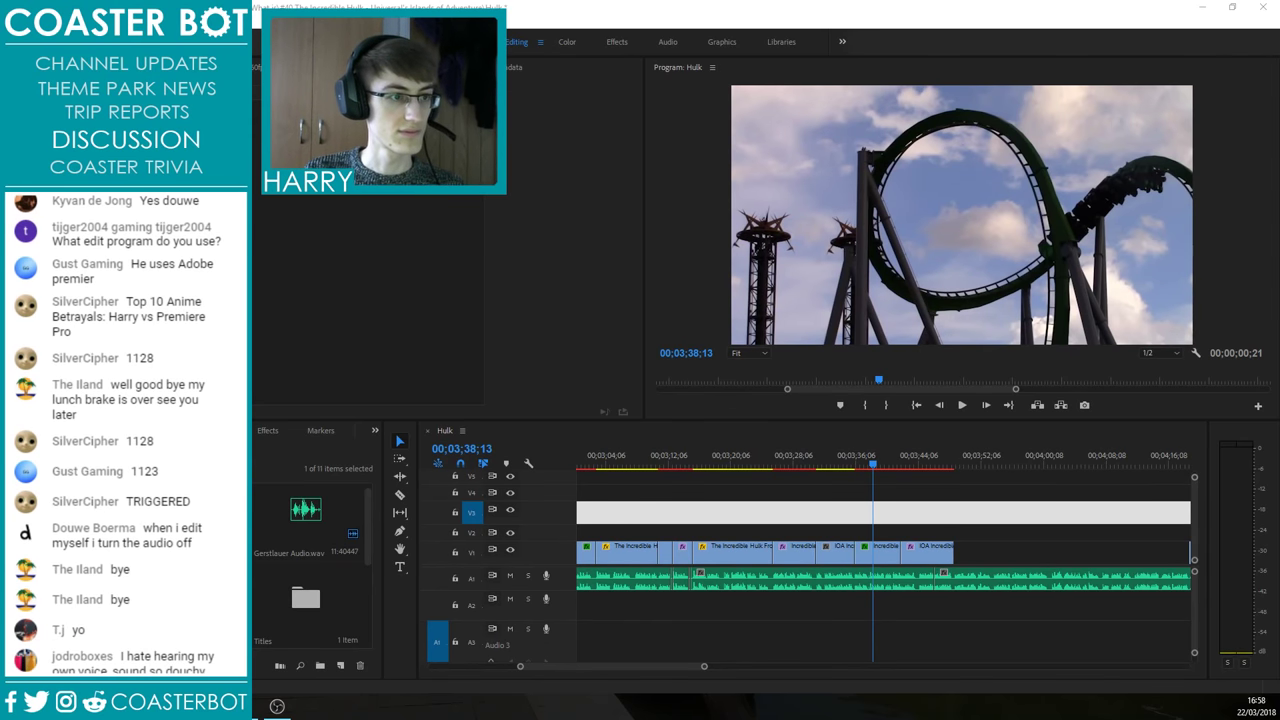
key(ctrl+s)
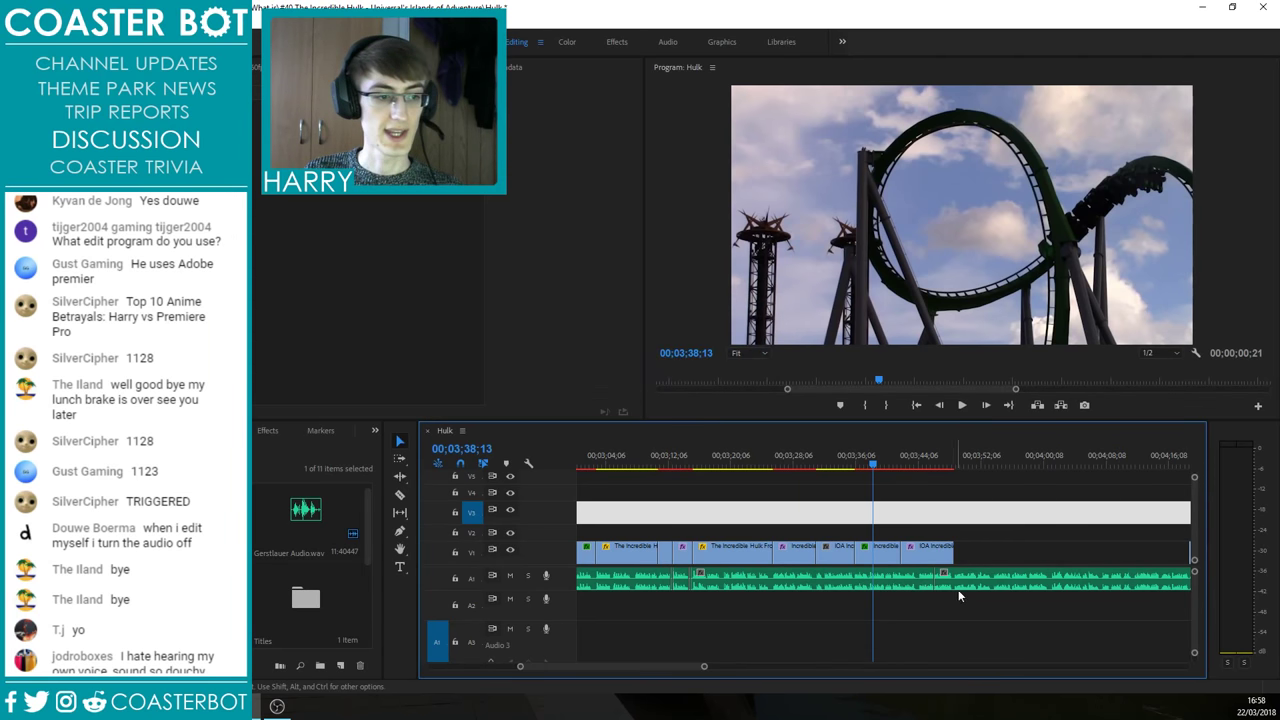
Step: Play back the stabilized Islands of Adventure off-ride clip from 00;03;36;20
scroll(956, 580, up, 2)
scroll(1020, 566, up, 1)
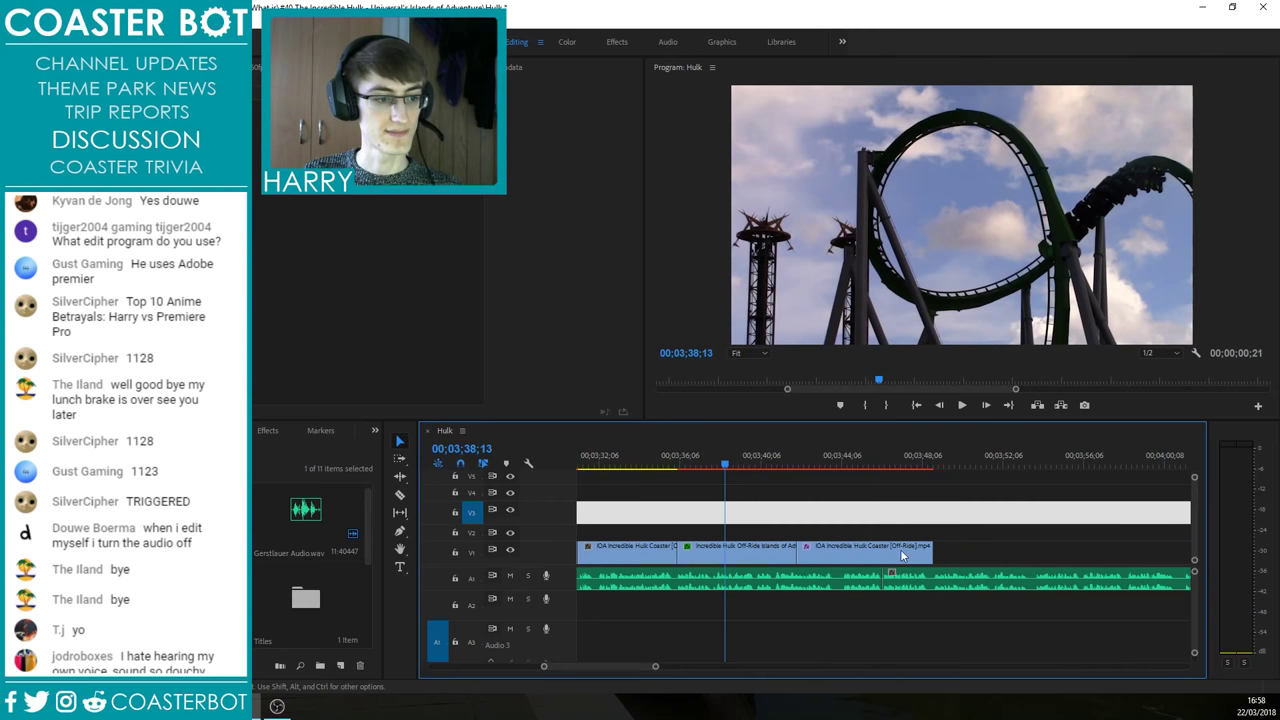
drag(722, 464, 697, 486)
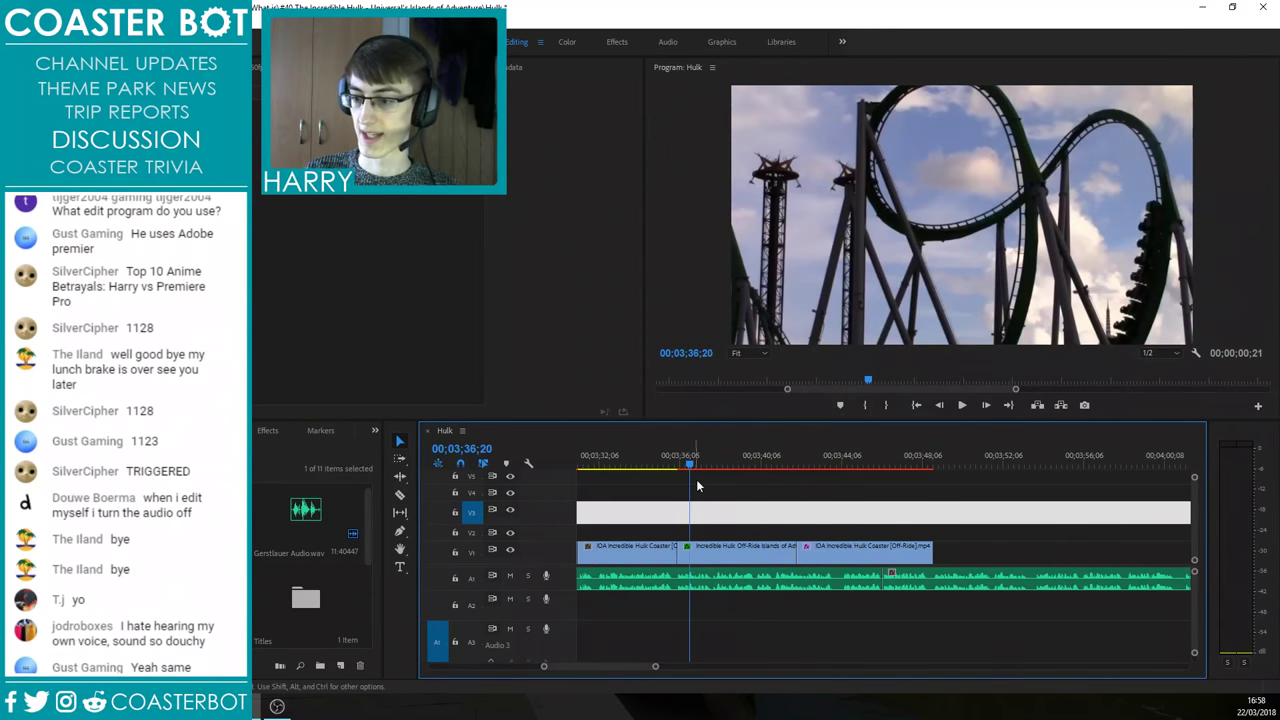
key(space)
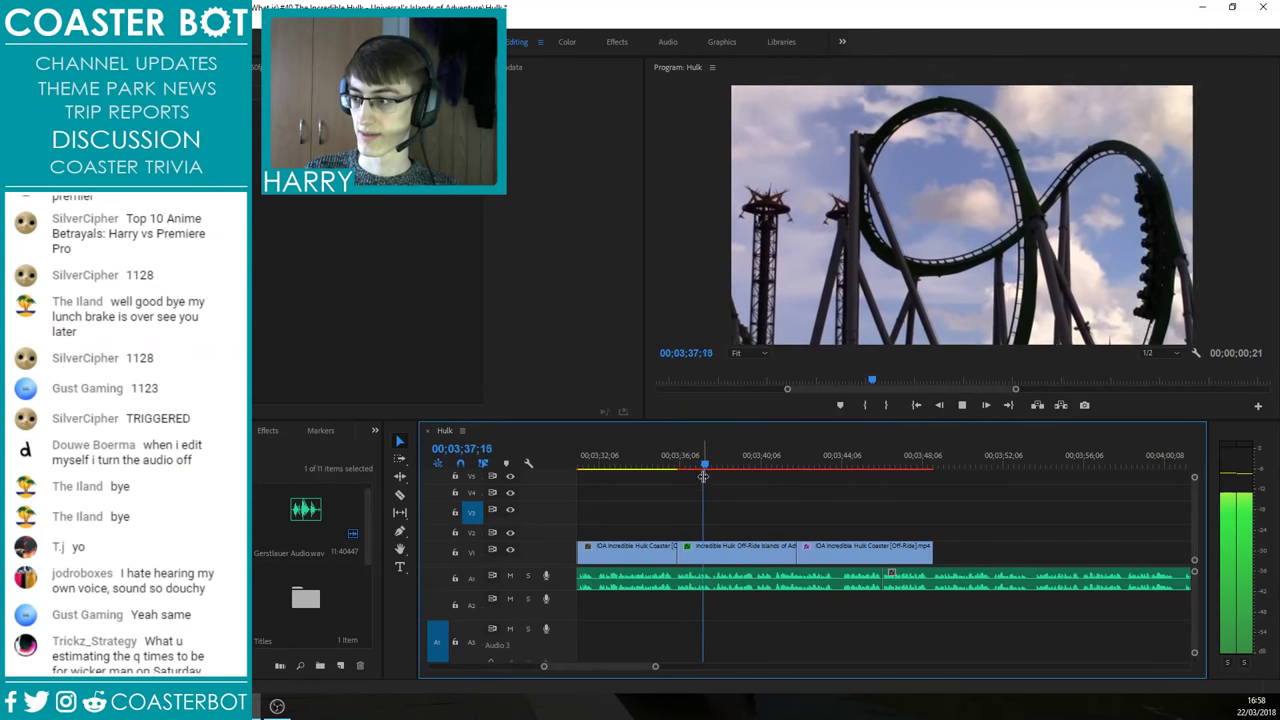
Step: Mark in and out points about four and a half seconds apart around the cut into the last IOA off-ride clip
drag(738, 464, 845, 463)
key(i)
key(o)
Step: Move the playhead to 00;03;35;00 and apply Warp Stabilizer to the IOA Incredible Hulk off-ride clip there
click(760, 465)
click(657, 465)
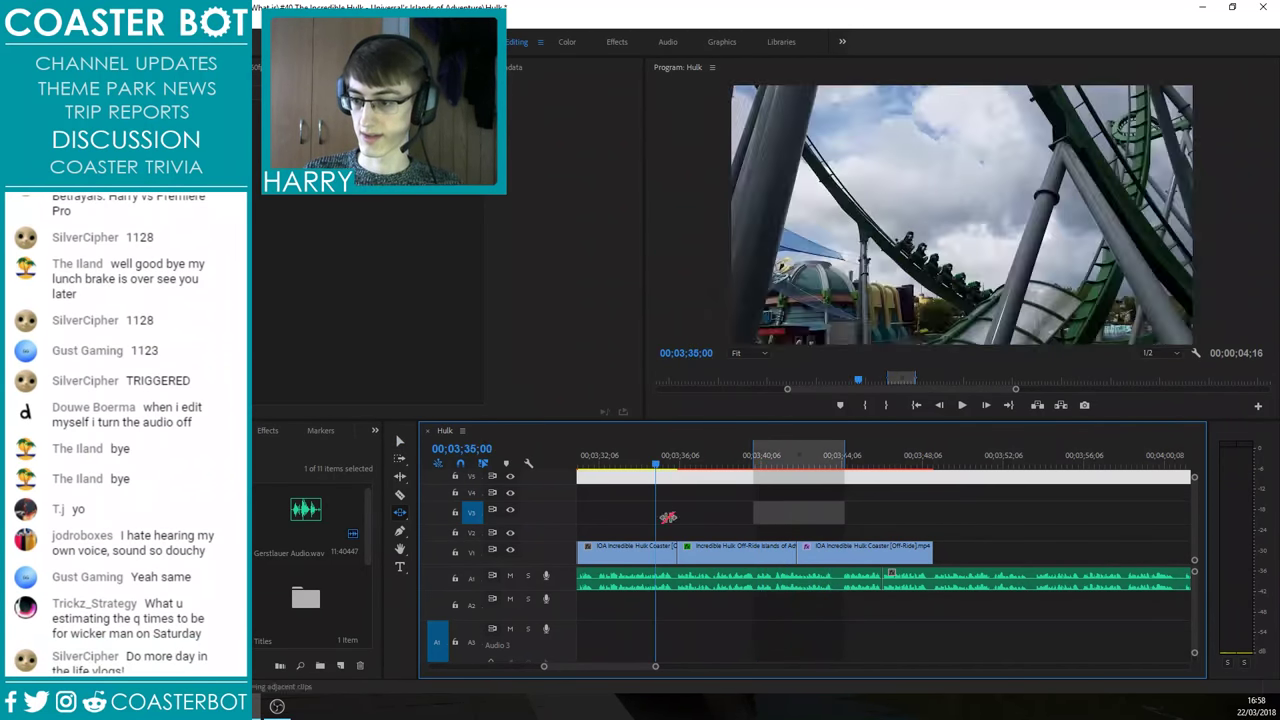
key(minus)
click(277, 431)
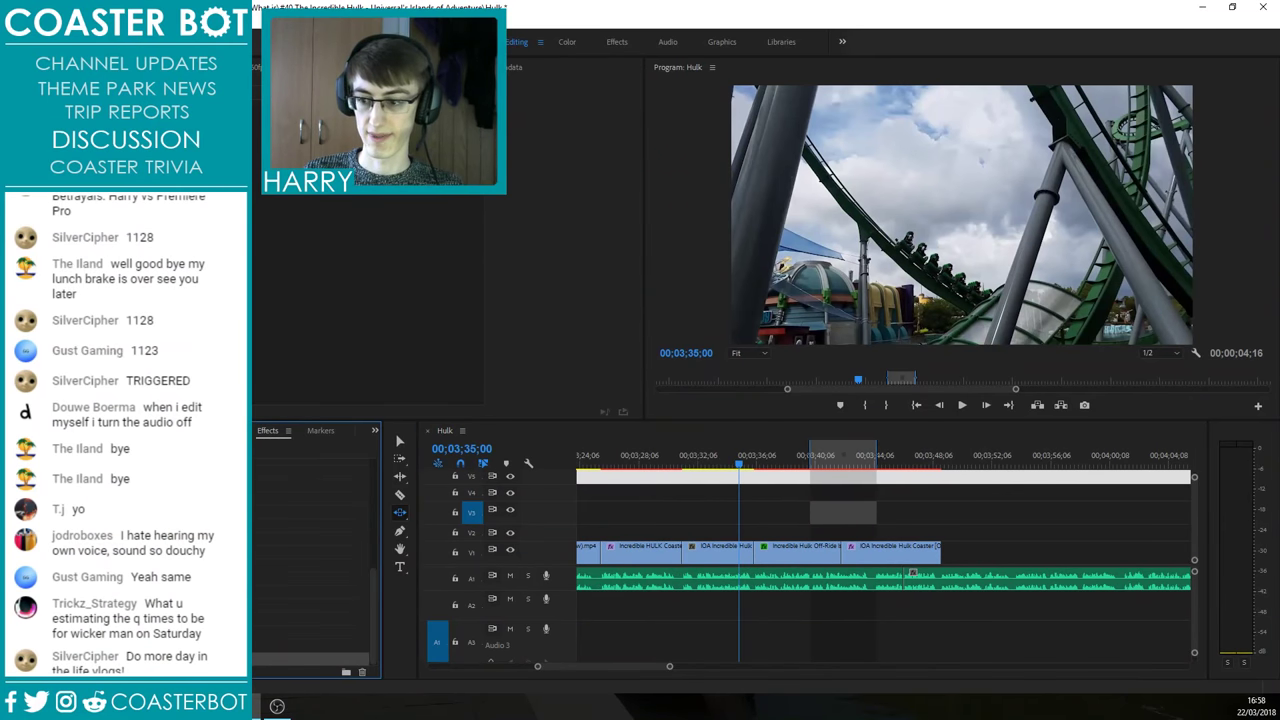
drag(310, 659, 702, 555)
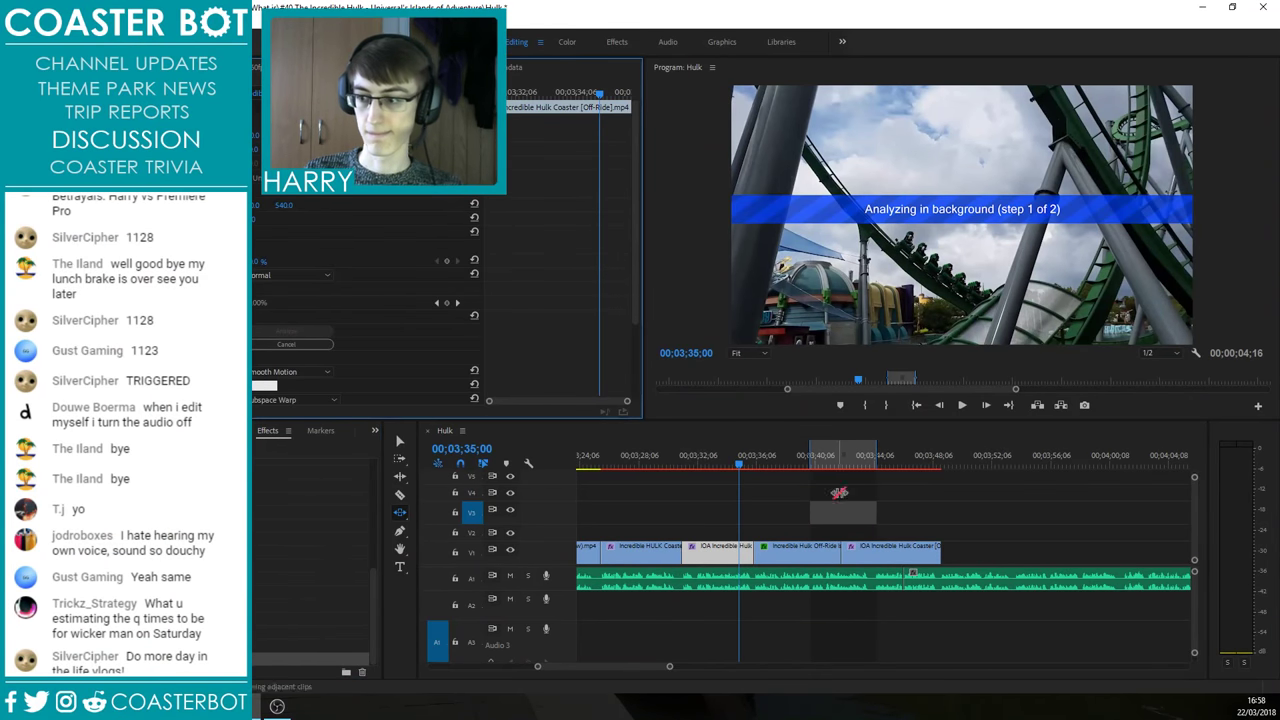
Step: Render the marked in-to-out range and play it back up to 00;03;44;11
click(829, 456)
key(Return)
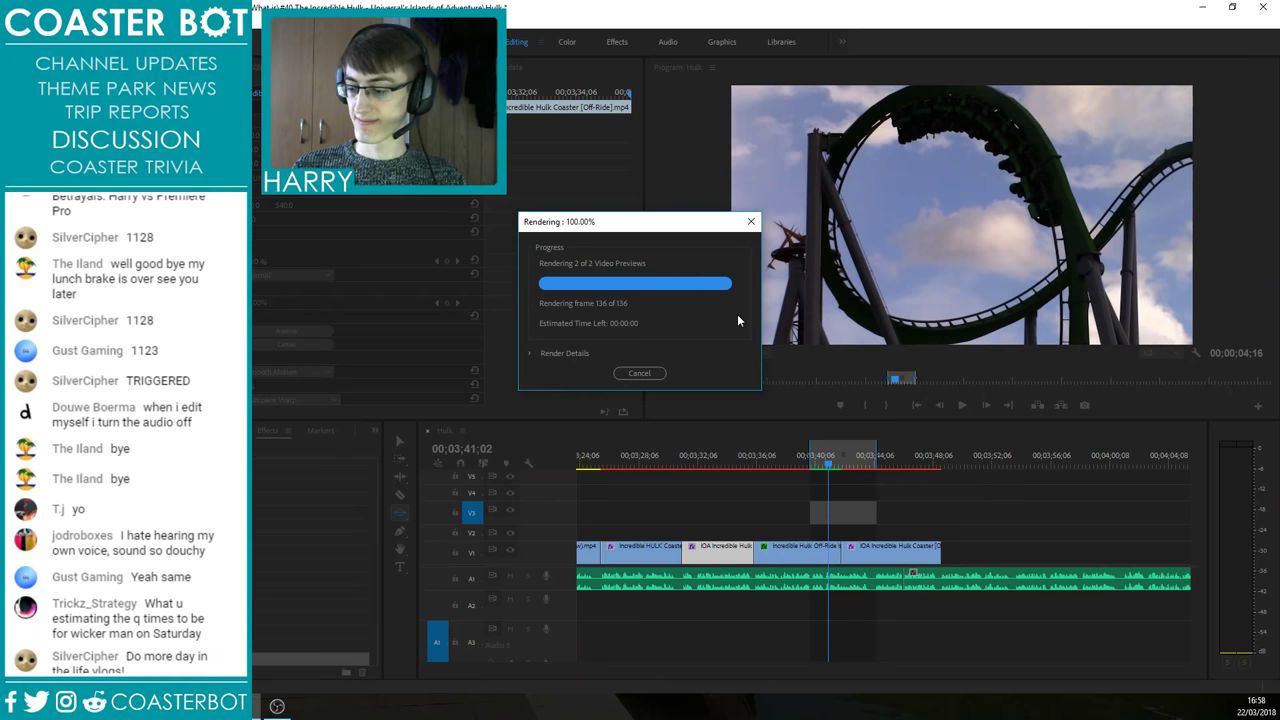
key(equal)
key(equal)
key(equal)
key(v)
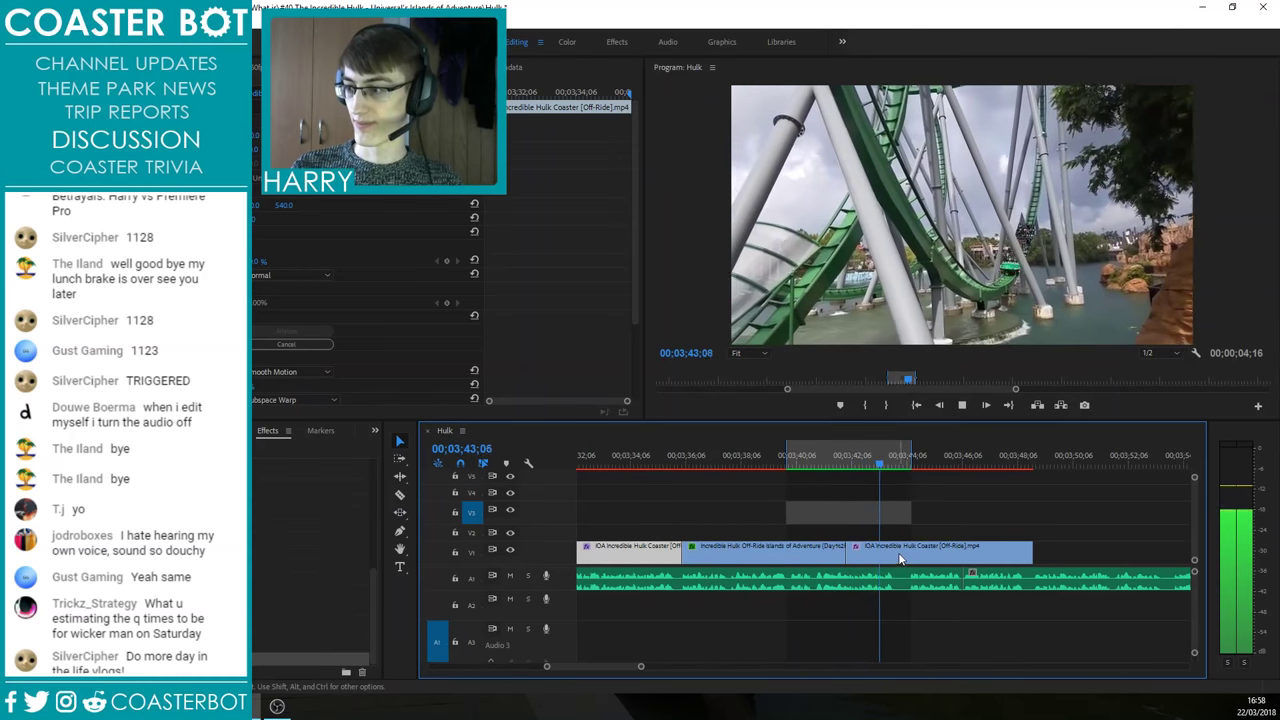
scroll(981, 518, down, 1)
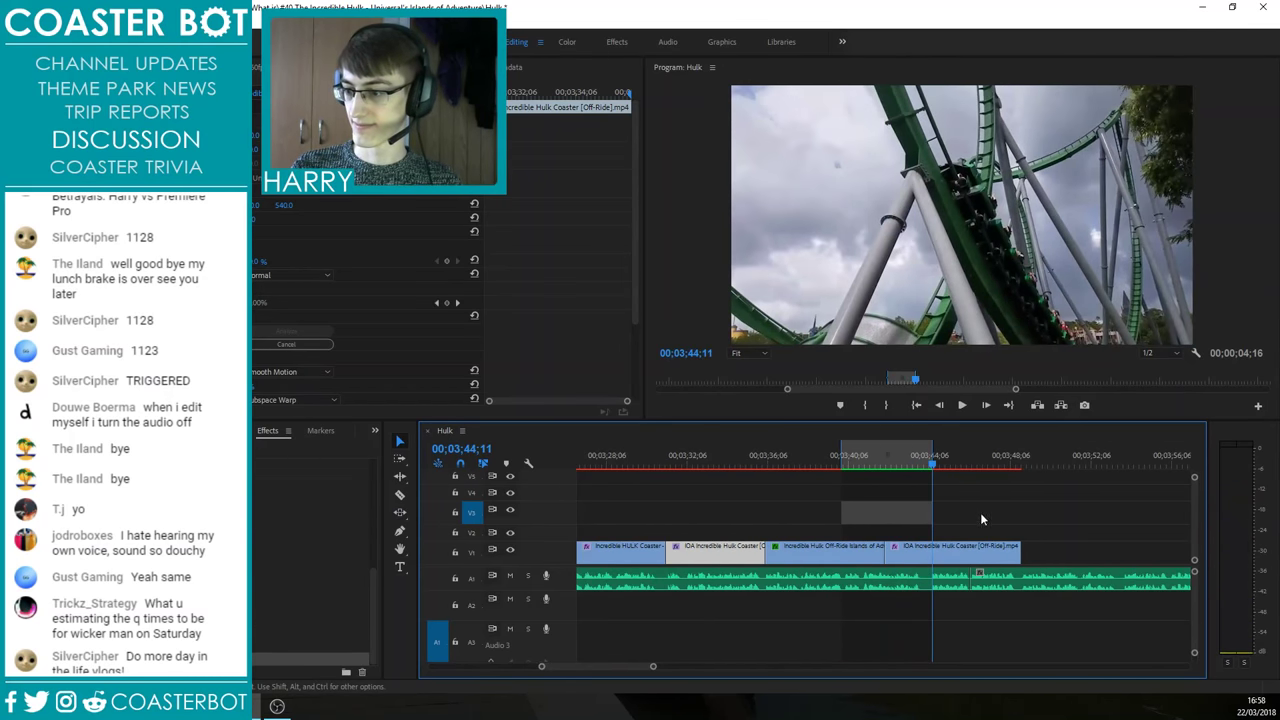
Step: Move the playhead to 00;03;33;29 to check the selected IOA clip's stabilization, and look over the clips and gap around it
drag(742, 449, 723, 458)
key(minus)
key(minus)
key(minus)
key(minus)
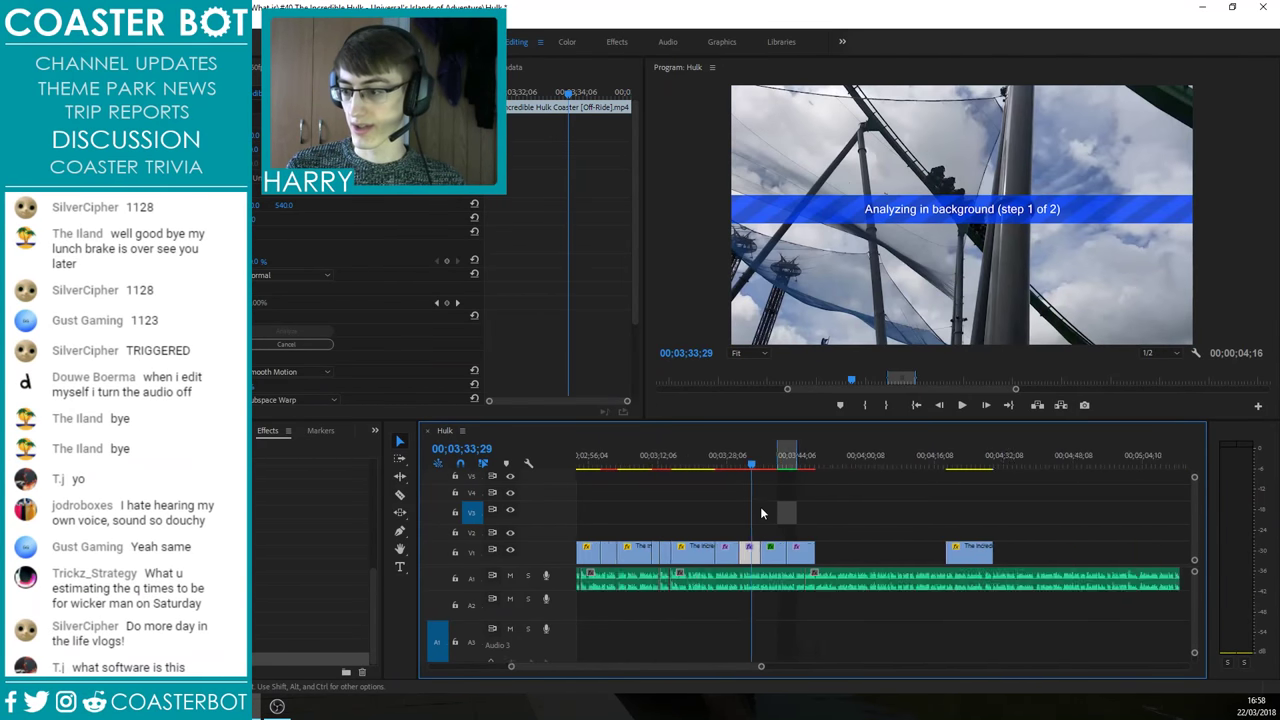
key(equal)
key(equal)
key(equal)
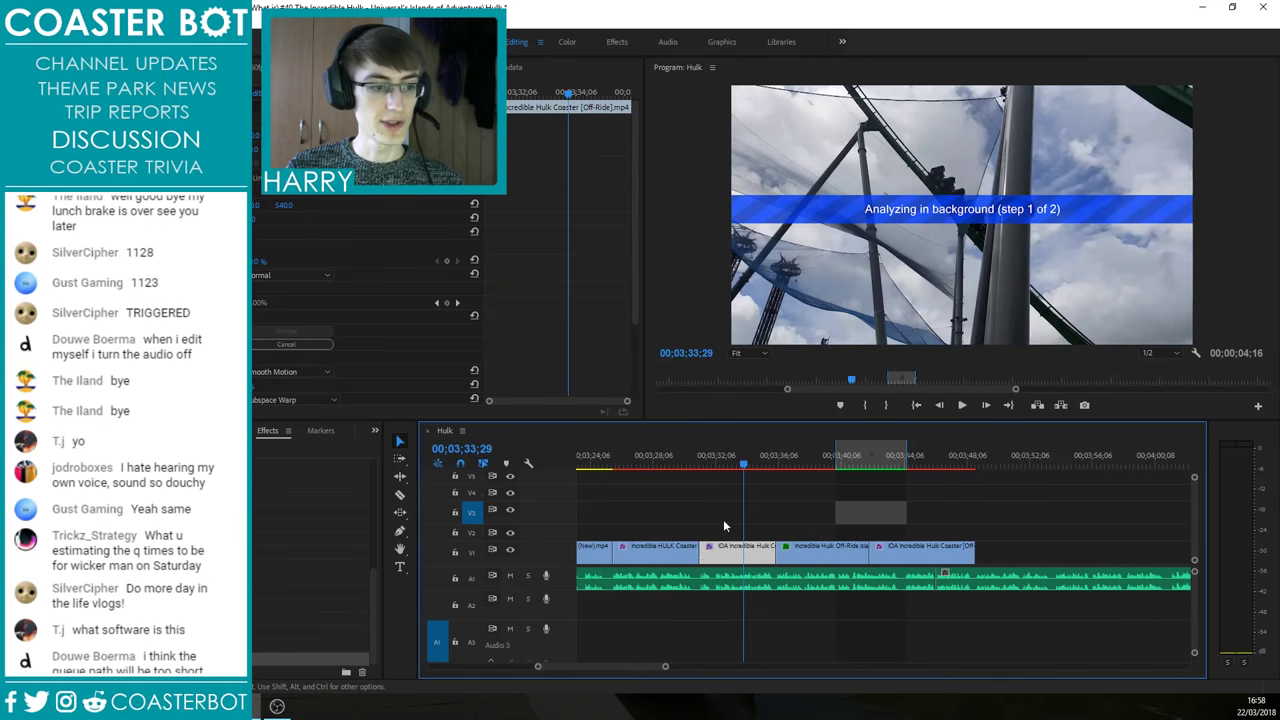
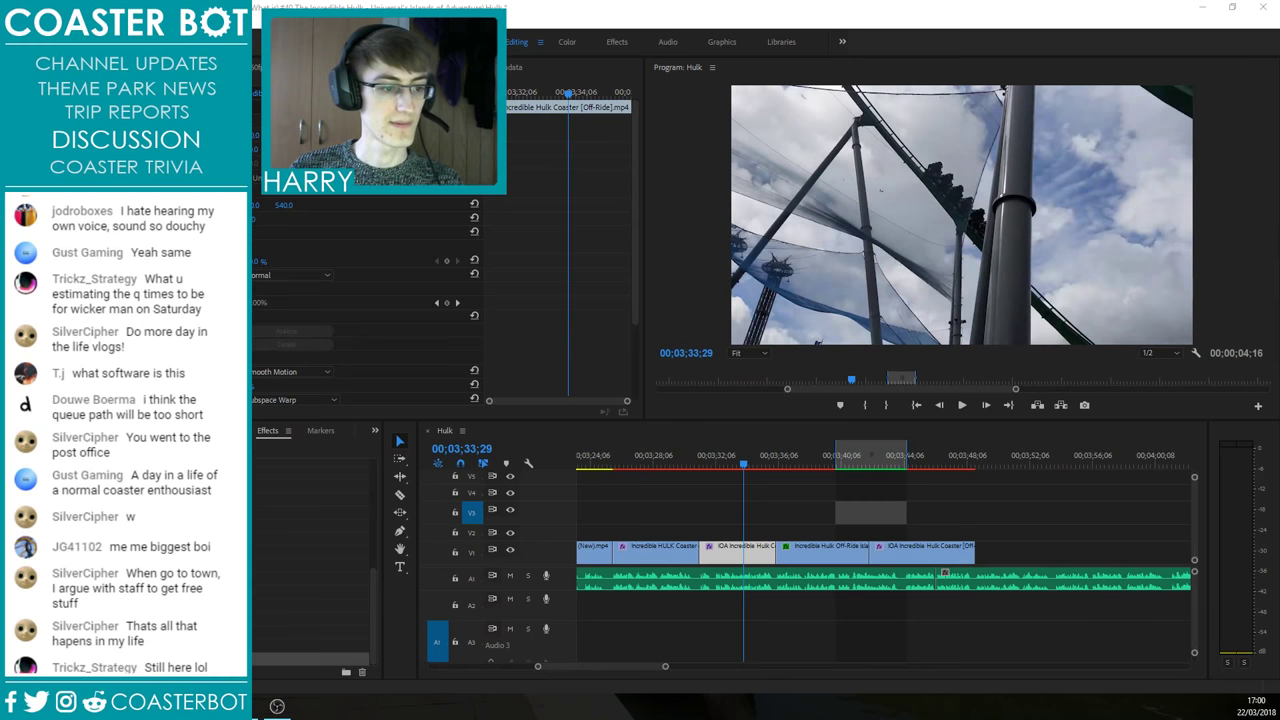
Step: Play the sequence from 00;03;28;04 to 00;03;35;02 to check the stabilization of the first IOA off-ride clip
drag(783, 466, 651, 464)
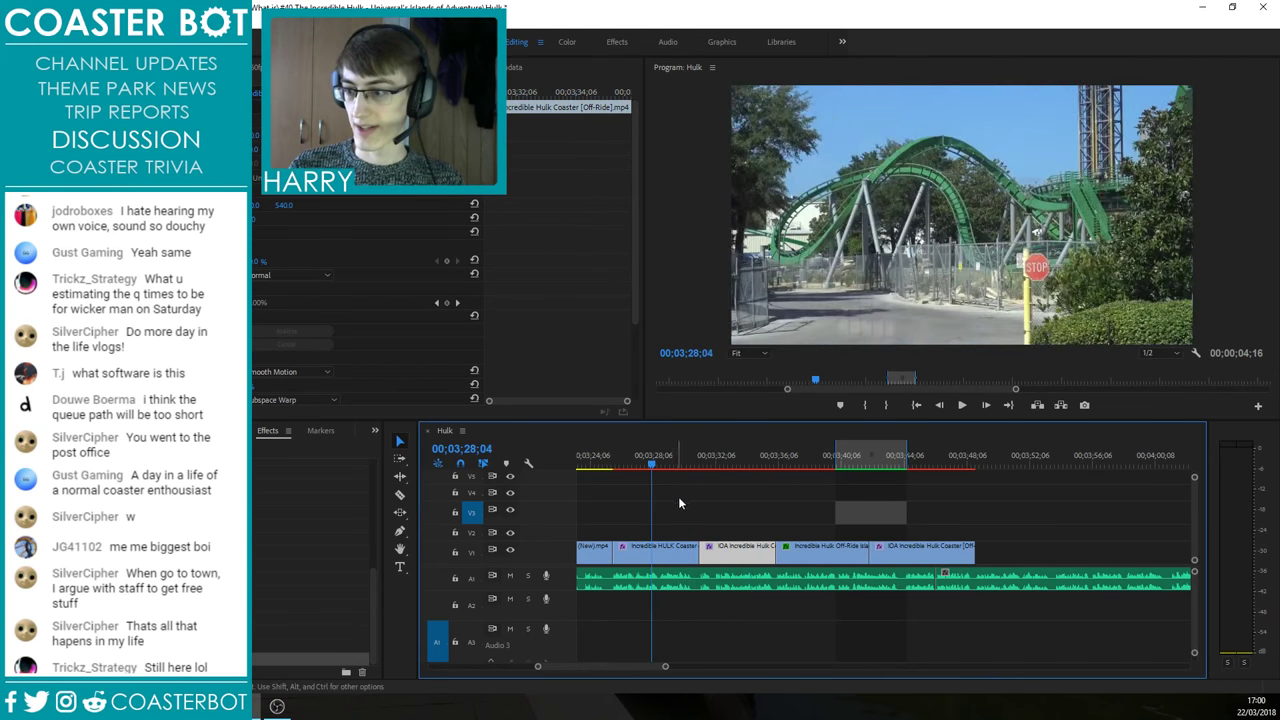
key(space)
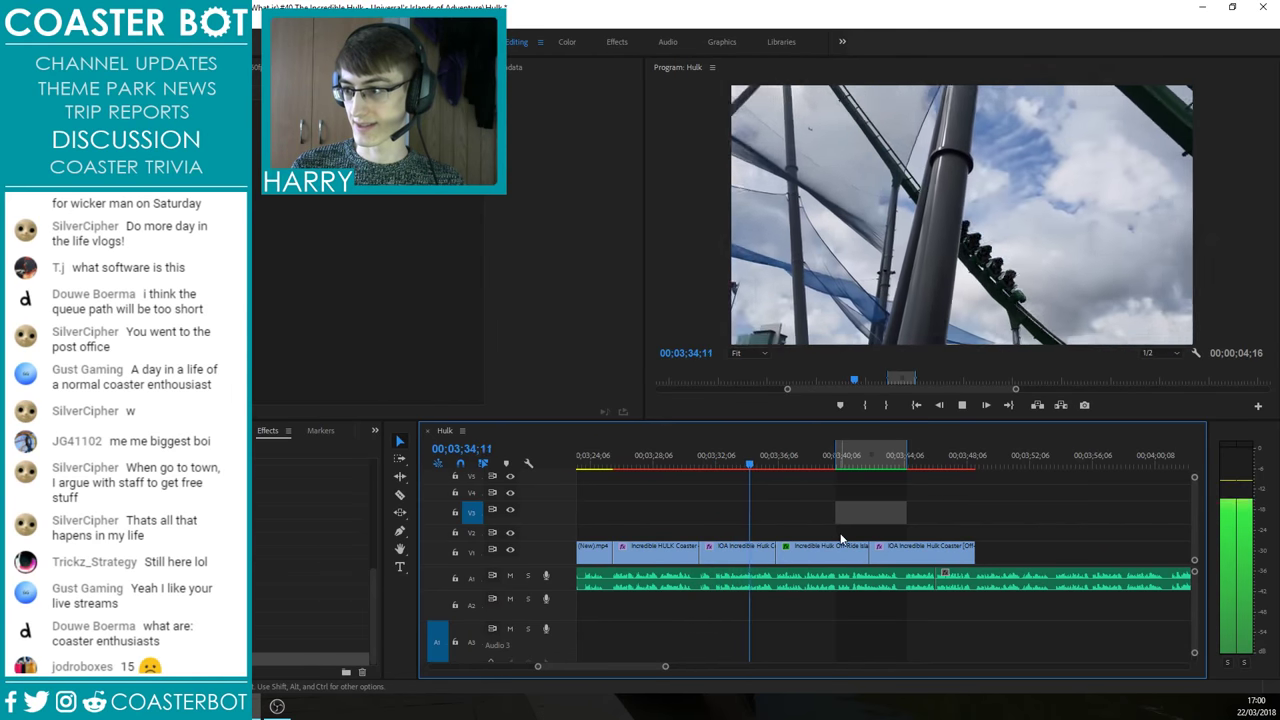
key(space)
Step: Mark a range of 00;00;02;16 near the end of the first IOA off-ride clip and try to render it
scroll(770, 511, up, 3)
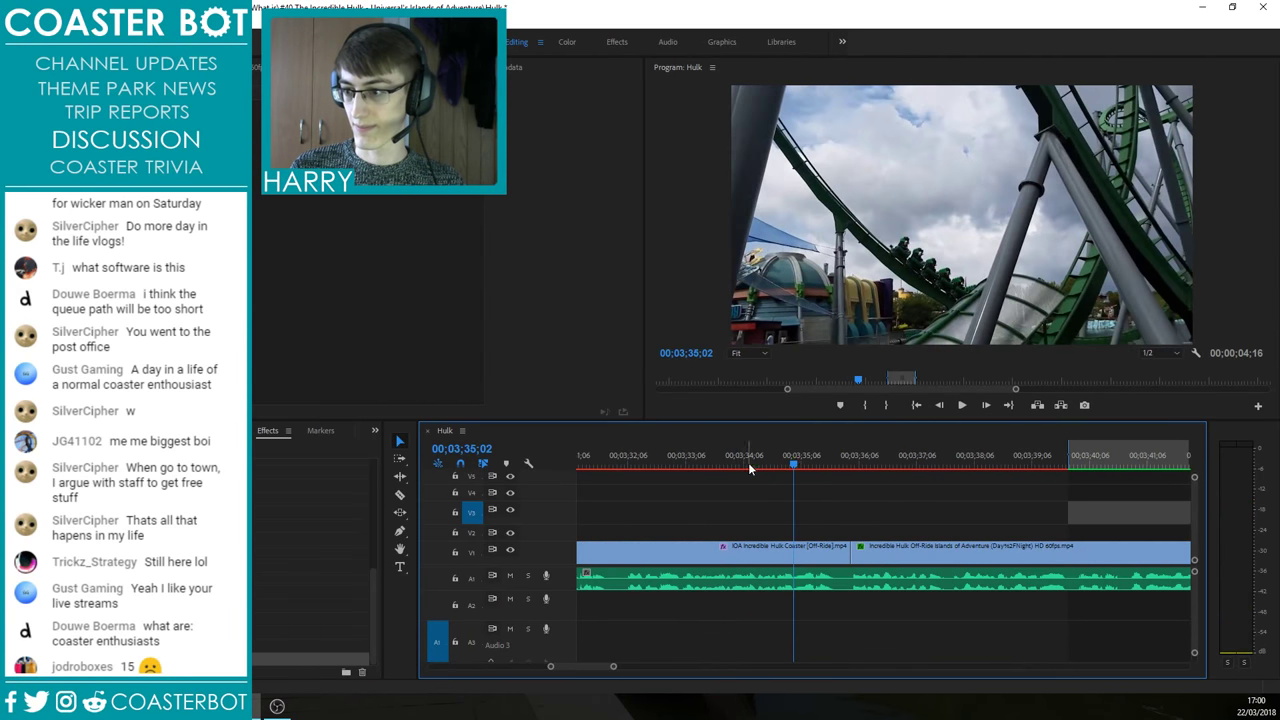
drag(740, 463, 843, 472)
key(i)
key(o)
drag(843, 472, 761, 481)
key(Return)
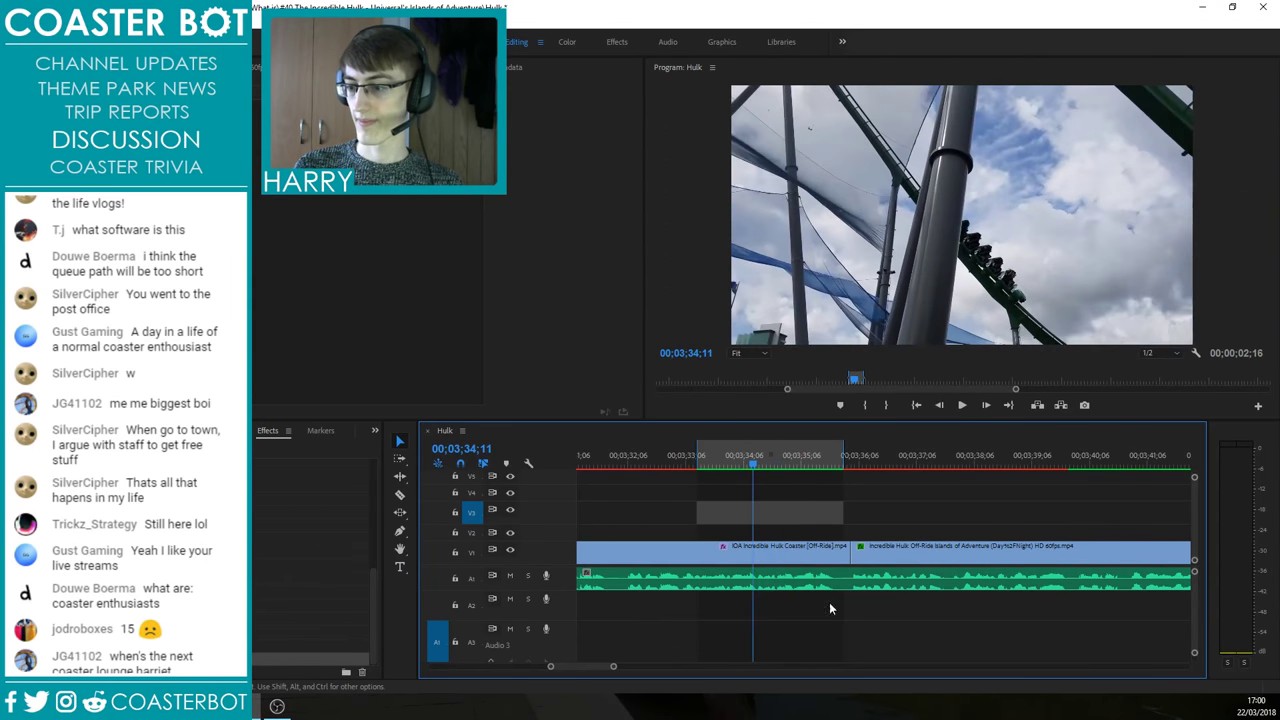
Step: Remove the Warp Stabilizer effect from the first IOA off-ride clip and move the playhead to 00;03;30;12
click(791, 562)
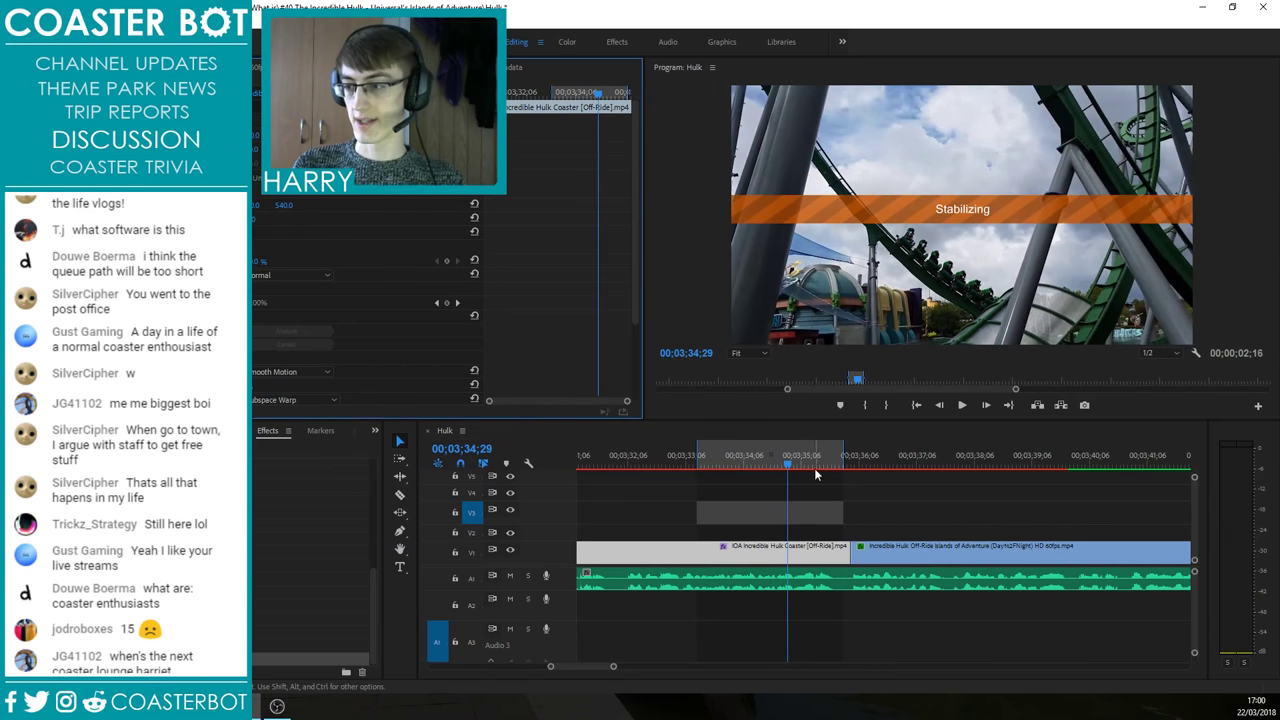
drag(788, 463, 655, 452)
click(225, 317)
key(Delete)
scroll(942, 566, down, 1)
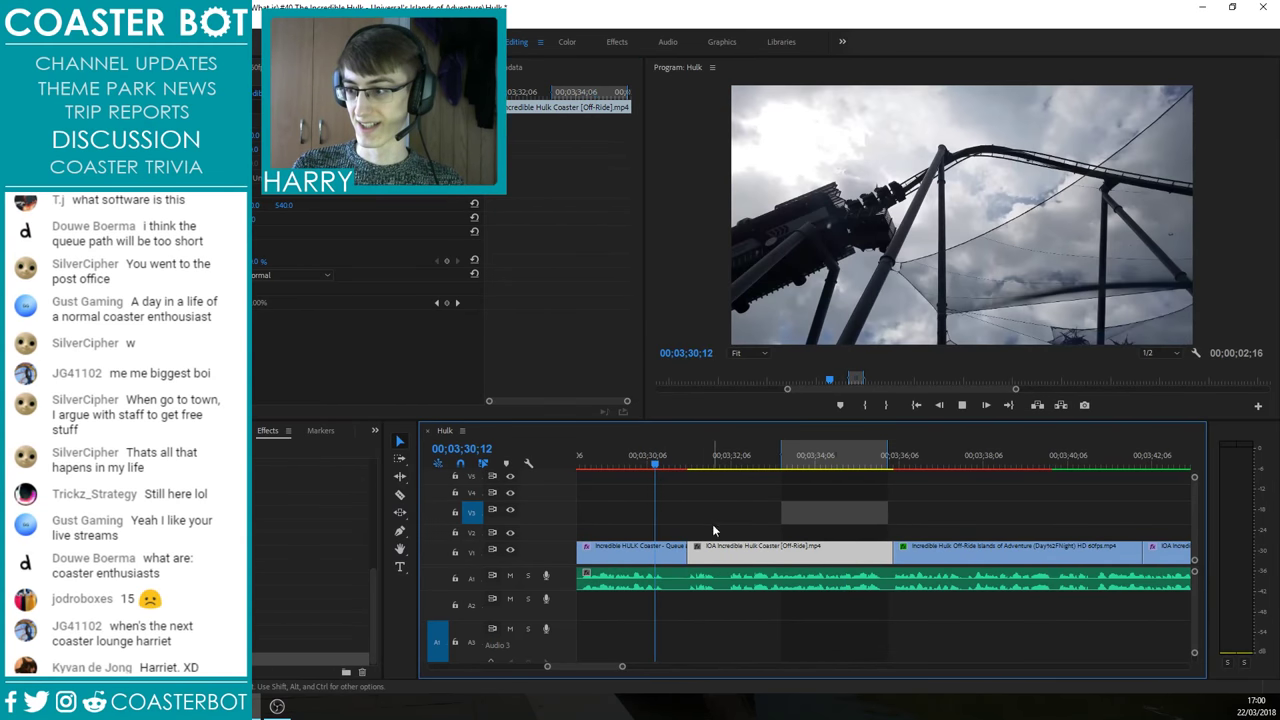
Step: Play the edited clips from 00;03;30;12 to about 00;03;44;10 to review the footage against the voice-over
click(713, 527)
key(space)
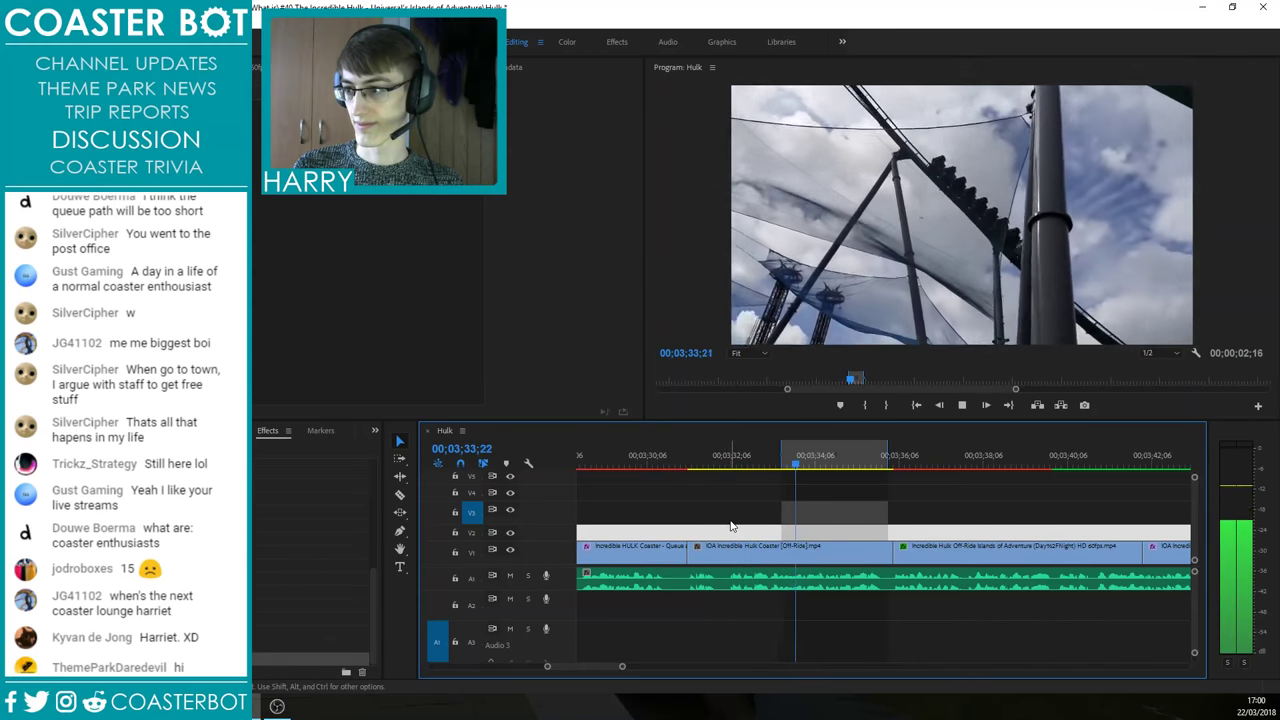
scroll(705, 606, down, 2)
scroll(720, 598, down, 2)
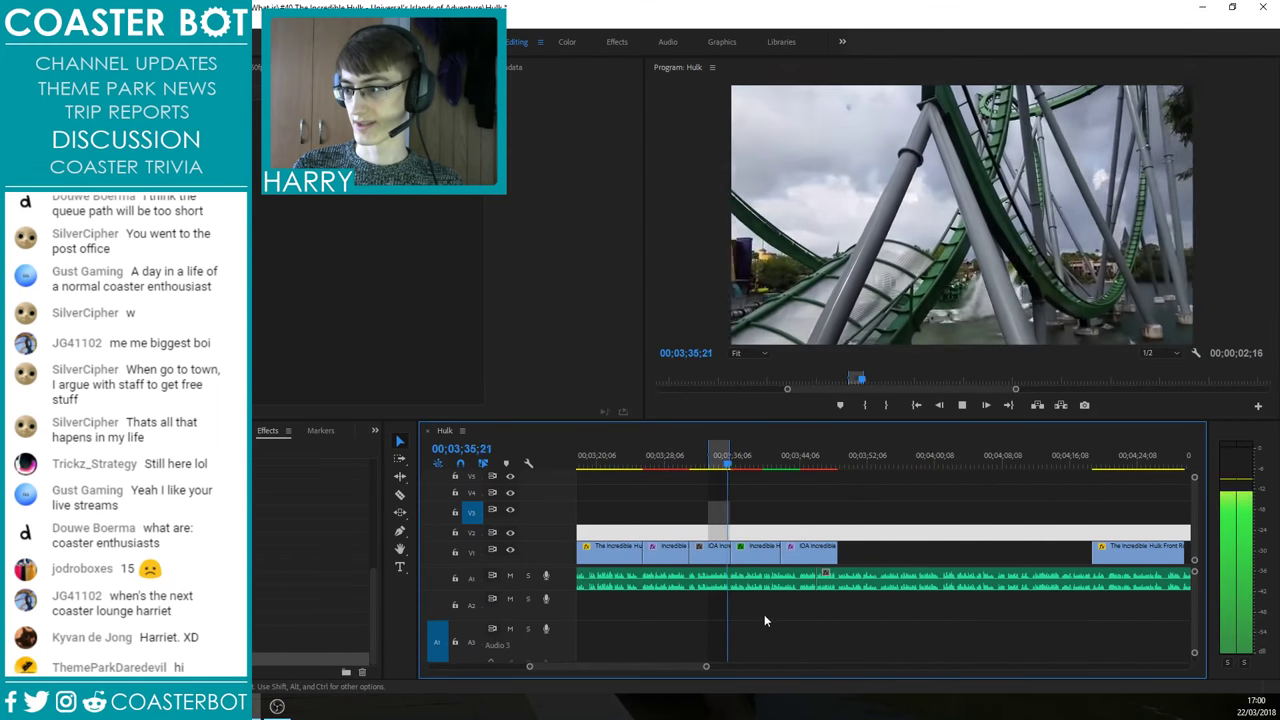
scroll(760, 600, down, 2)
scroll(732, 593, up, 2)
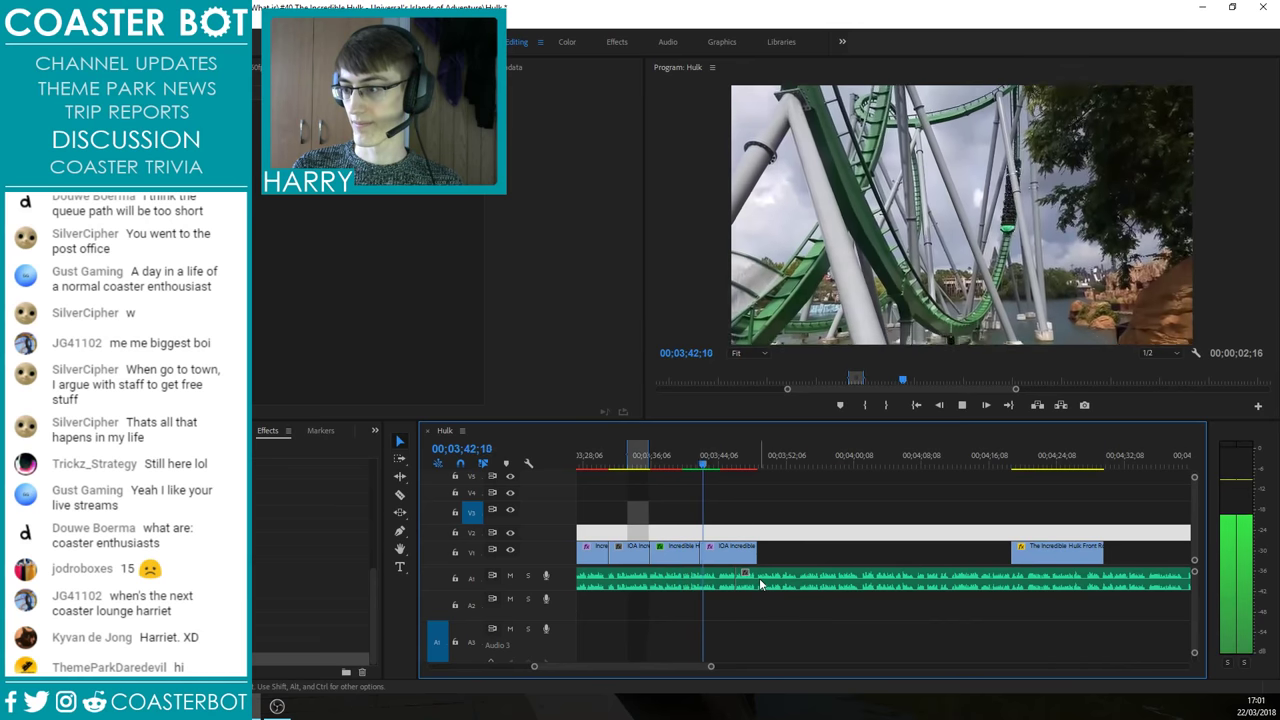
scroll(774, 533, down, 1)
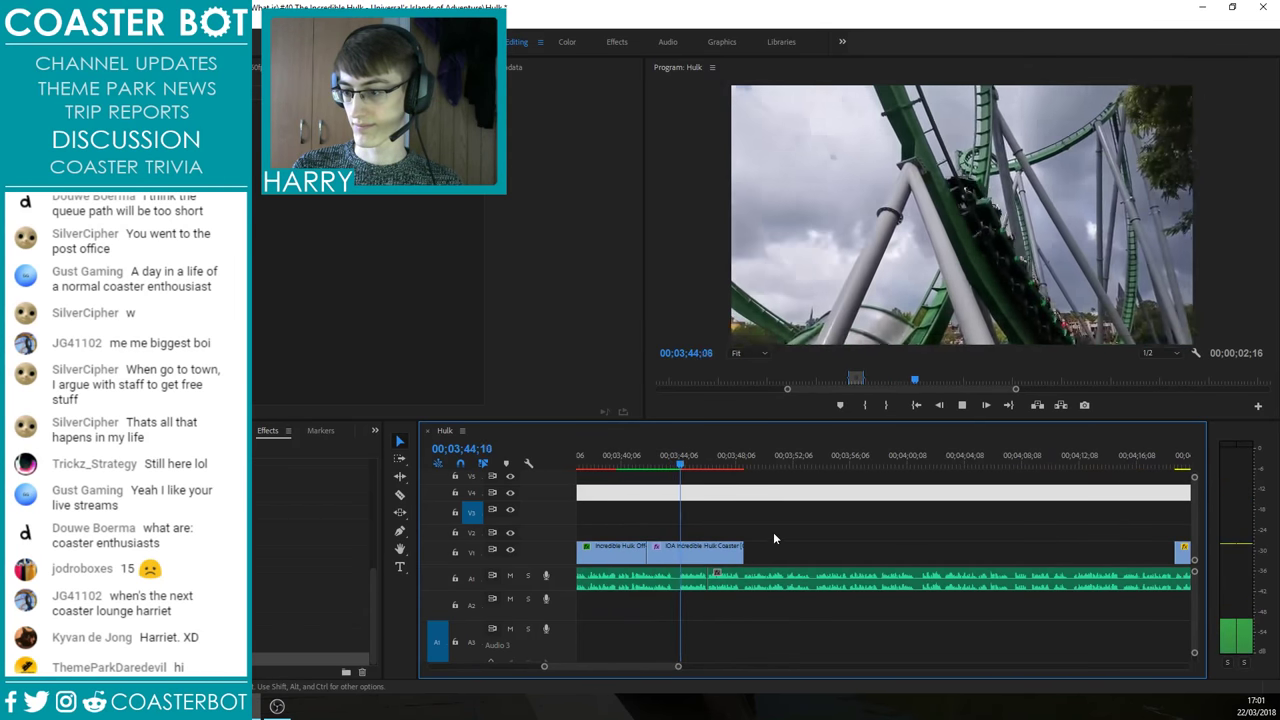
Step: Clear the sequence's in and out points, then select the last IOA off-ride clip at 00;03;45;25
right_click(653, 458)
click(718, 275)
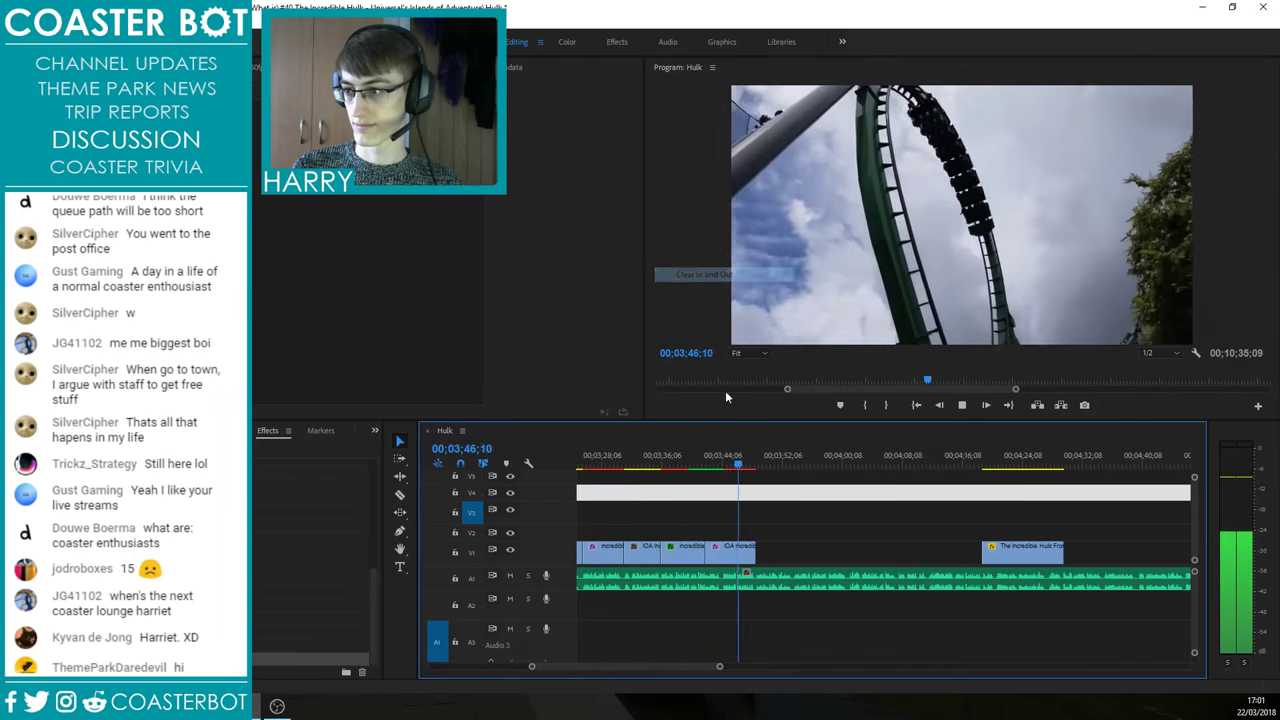
scroll(742, 549, up, 2)
click(684, 461)
click(680, 546)
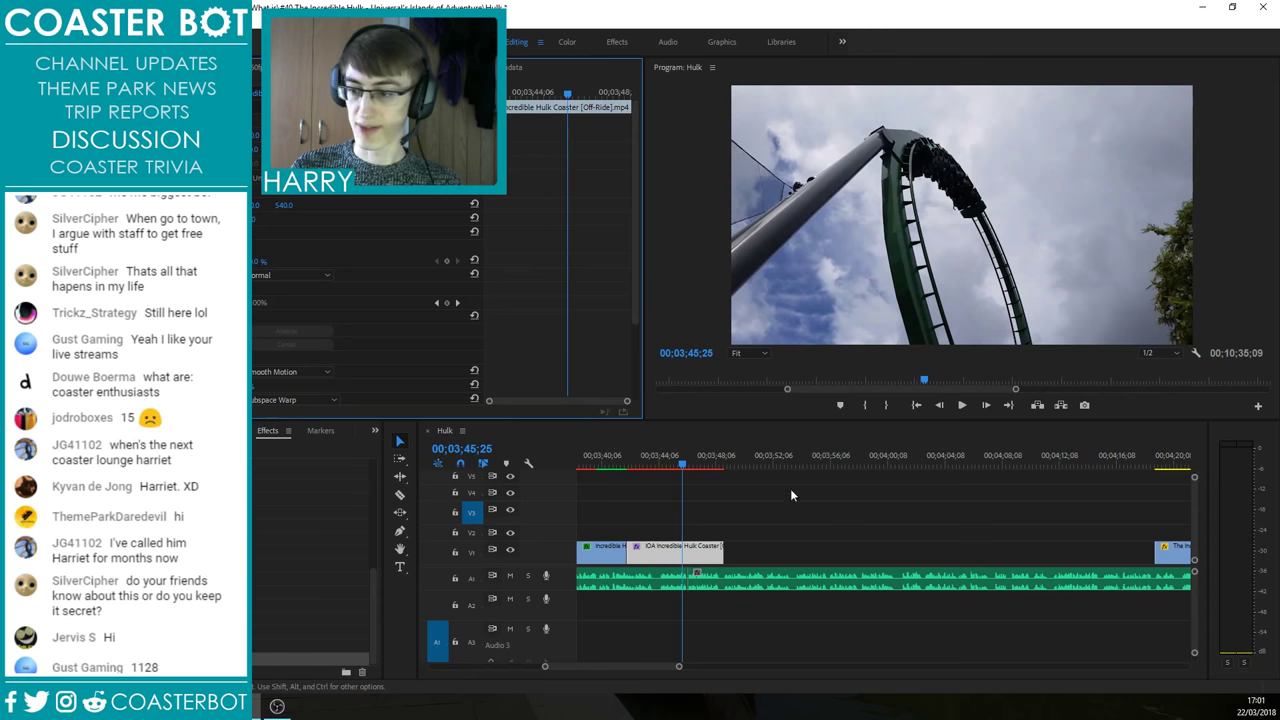
Step: Play the last IOA off-ride clip from 00;03;42;10 to its end to check its stabilization
drag(681, 458, 633, 466)
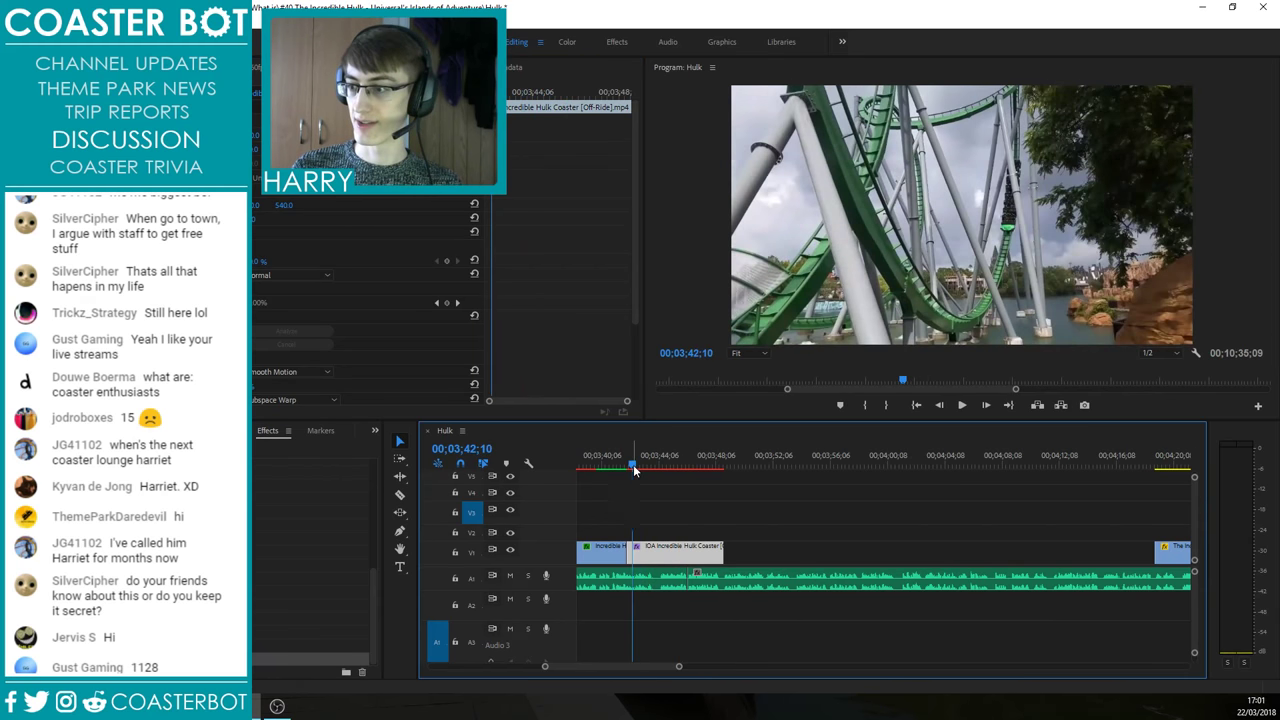
key(space)
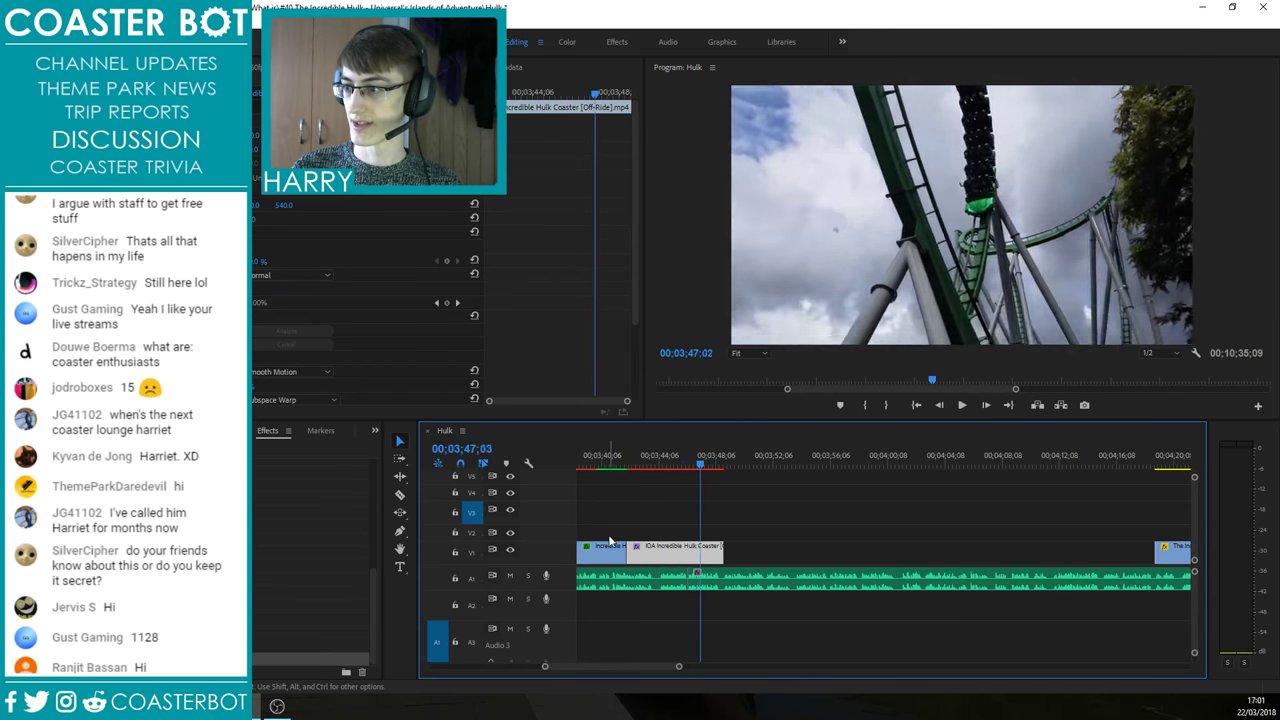
click(817, 532)
key(space)
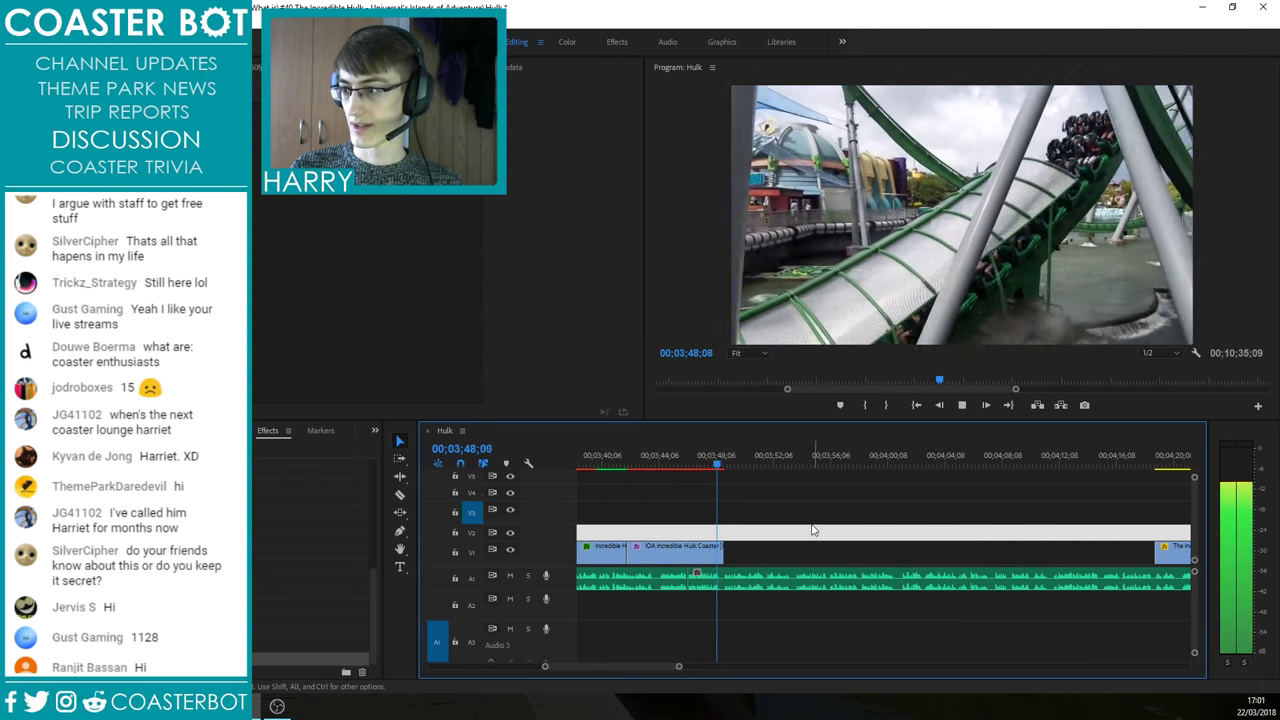
Step: Turn on Detailed Analysis in the advanced Warp Stabilizer options of the last IOA off-ride clip
click(681, 463)
click(689, 561)
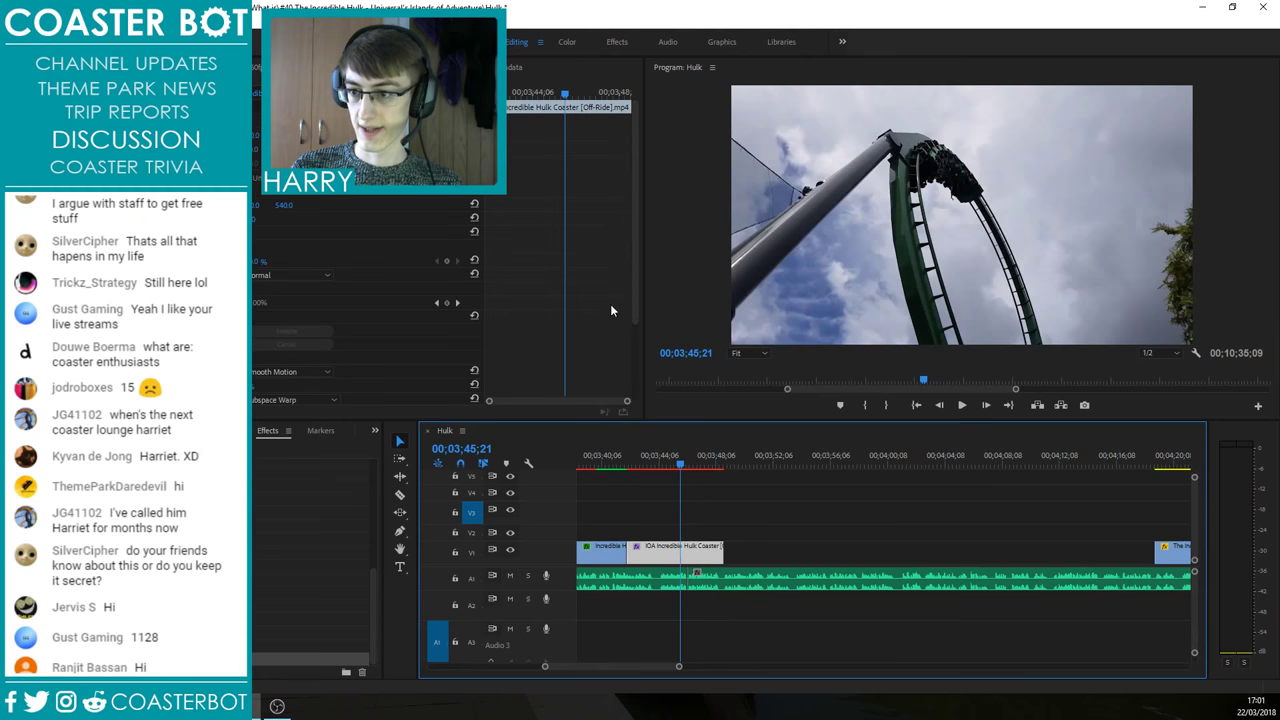
drag(634, 299, 603, 413)
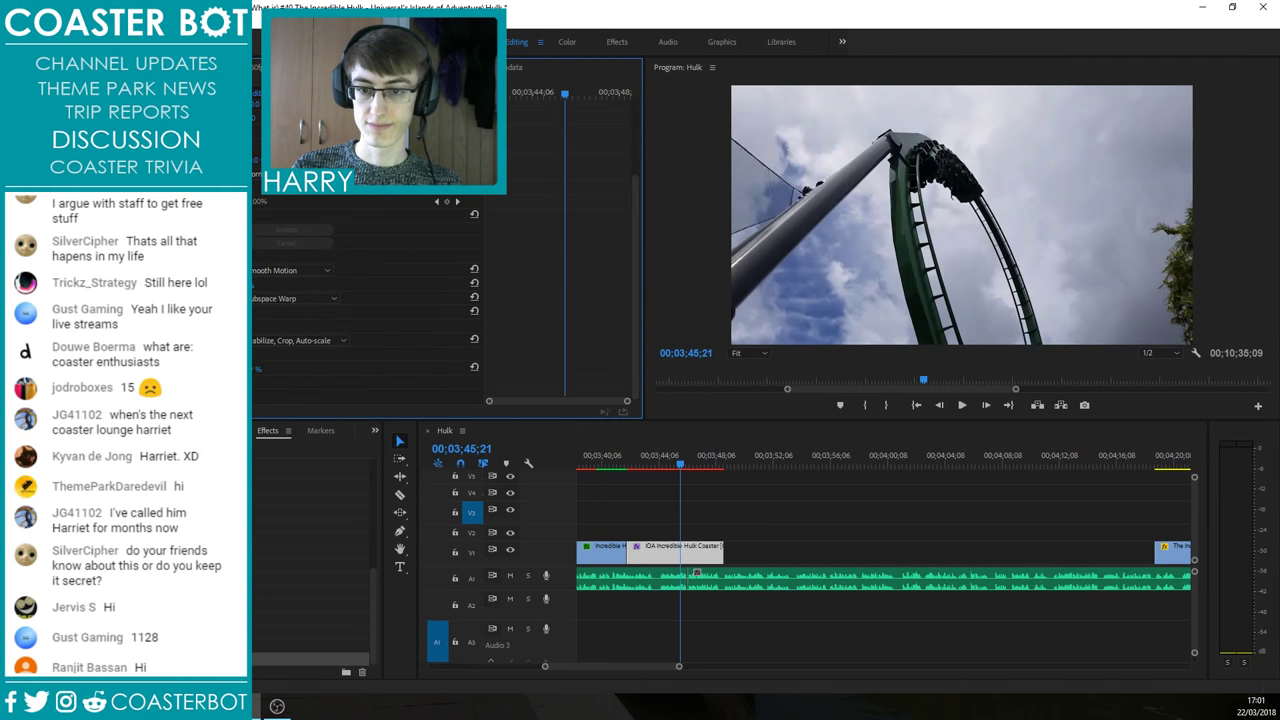
click(28, 381)
scroll(28, 381, down, 3)
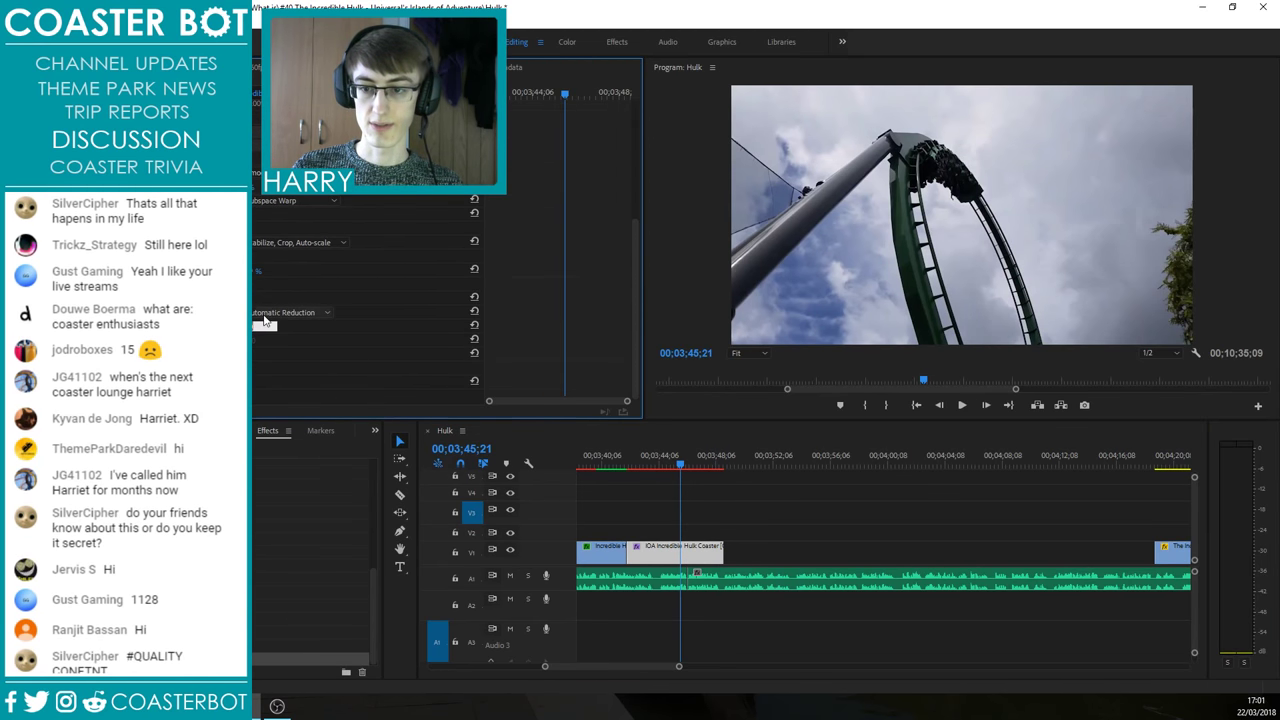
click(250, 299)
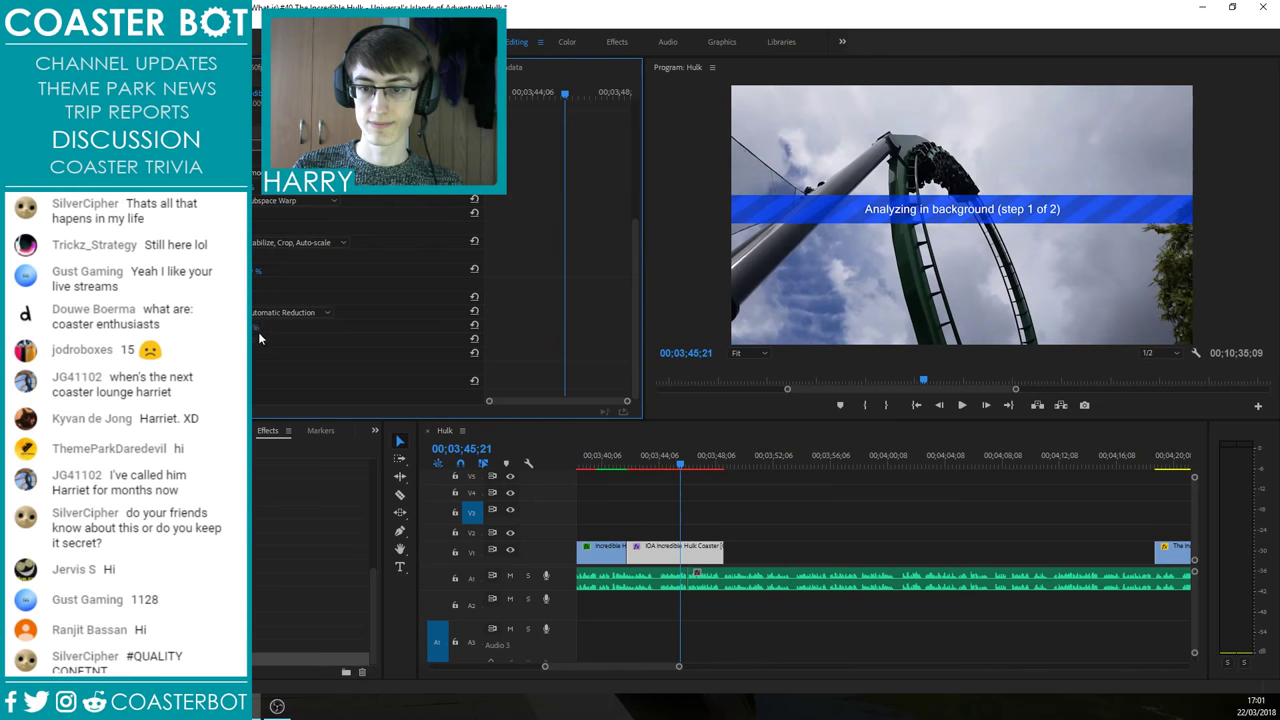
key(Return)
Step: Listen to the voice-over in the gap after the last IOA clip from 00;03;49;04 to 00;04;00;15
click(733, 462)
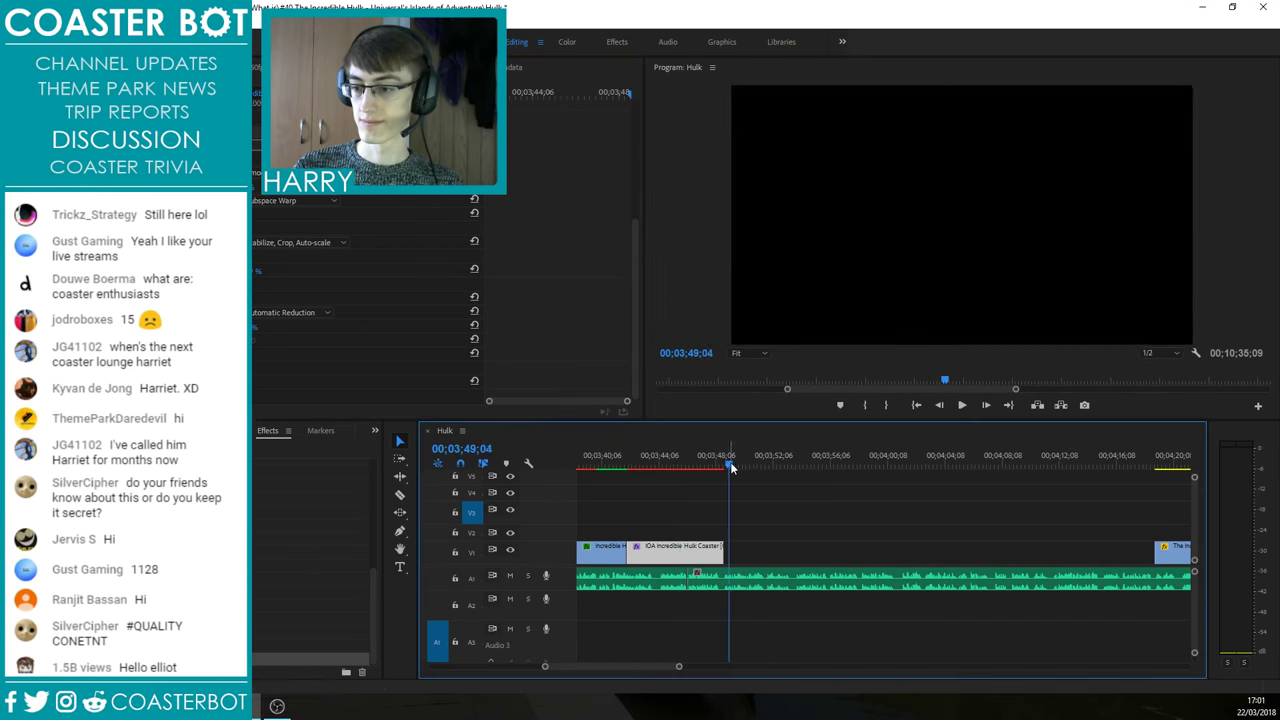
key(space)
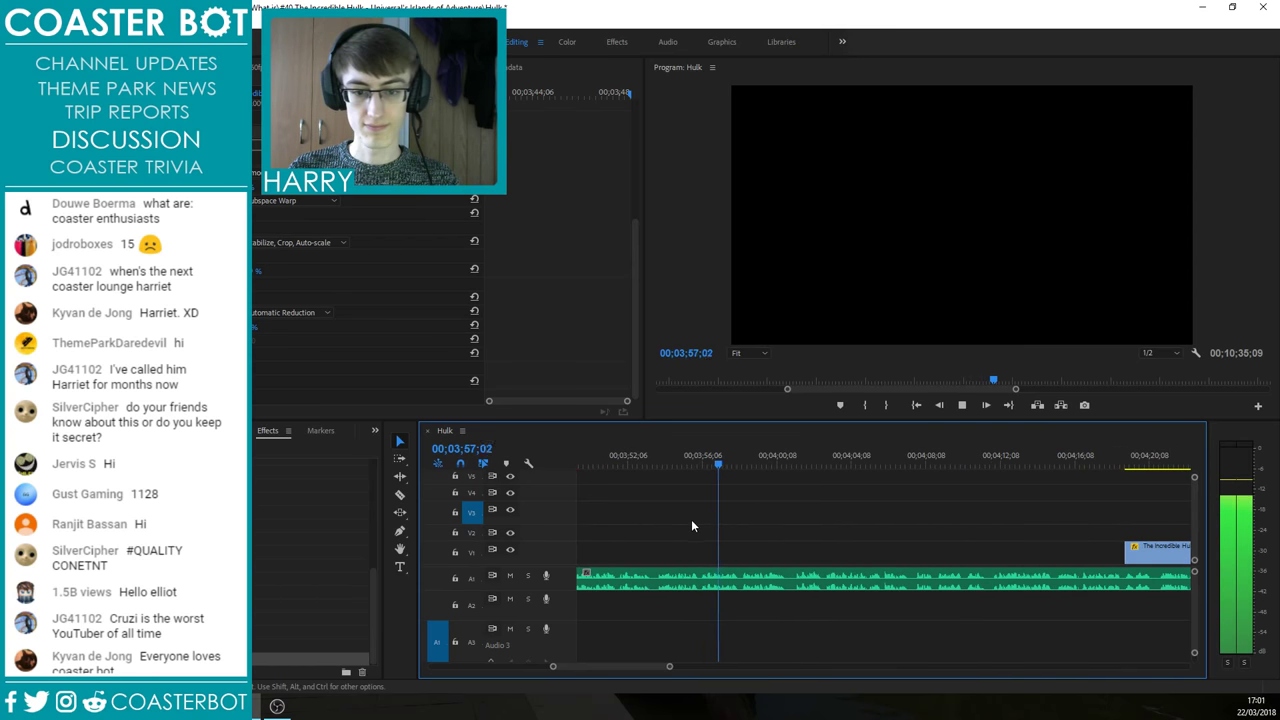
key(ctrl+z)
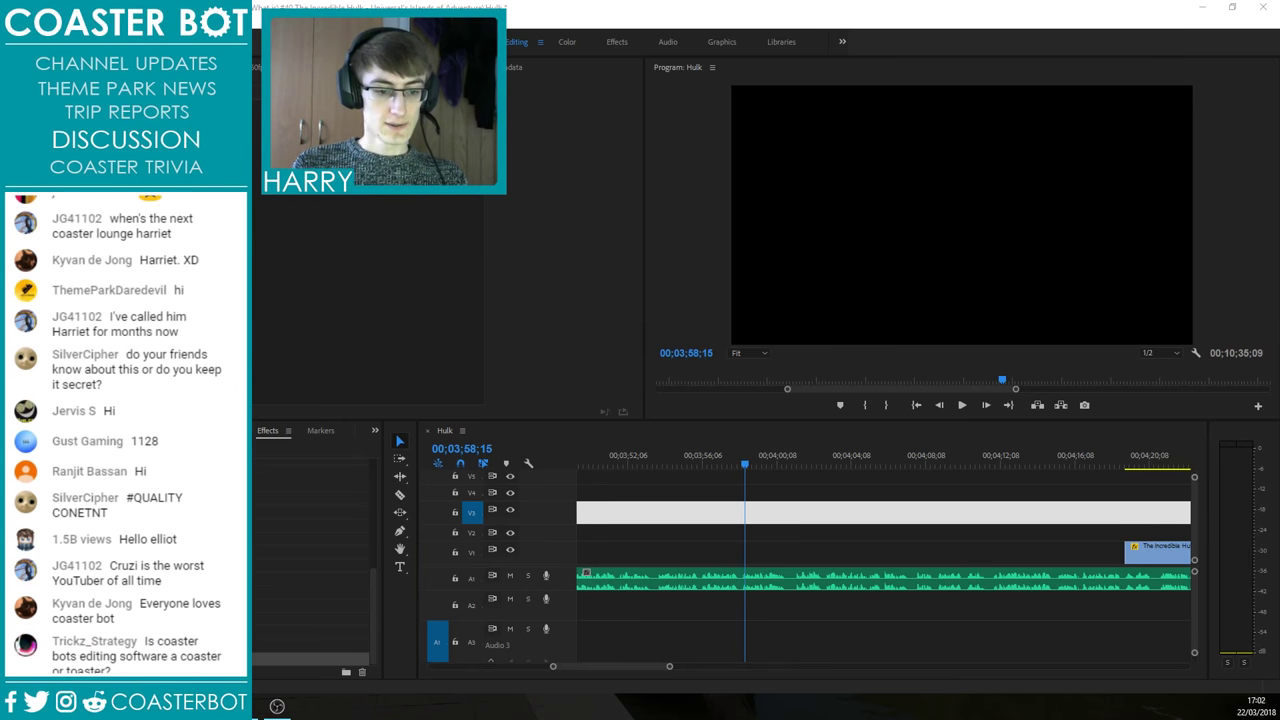
drag(645, 517, 624, 536)
key(space)
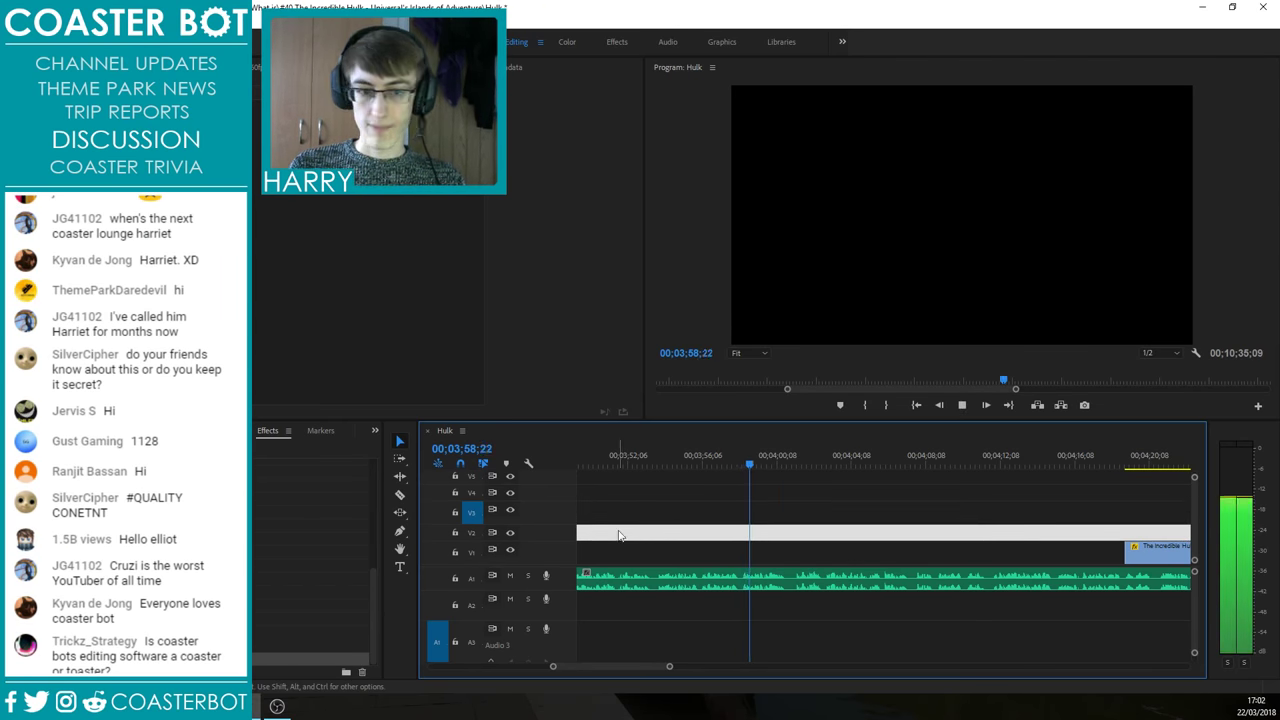
key(space)
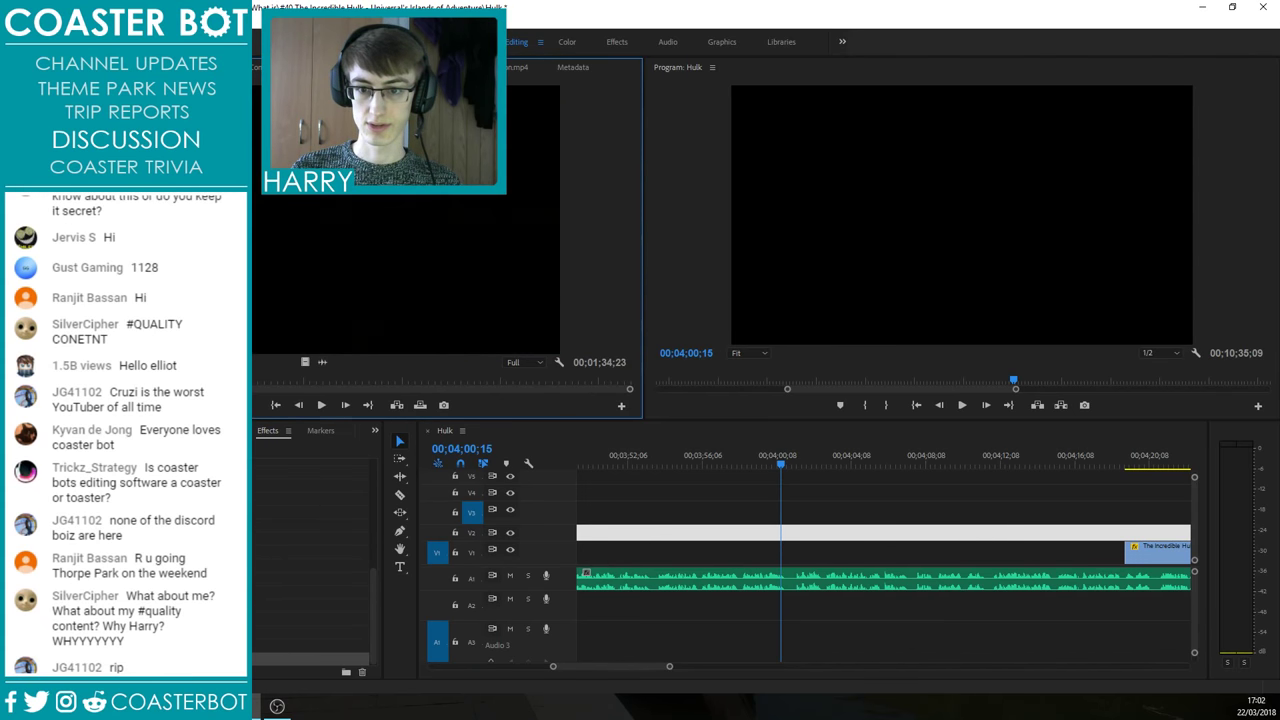
Step: Mark a 00;00;04;03 range of the track construction footage and place its video on V1 at about 00;03;52
key(Left)
key(Right)
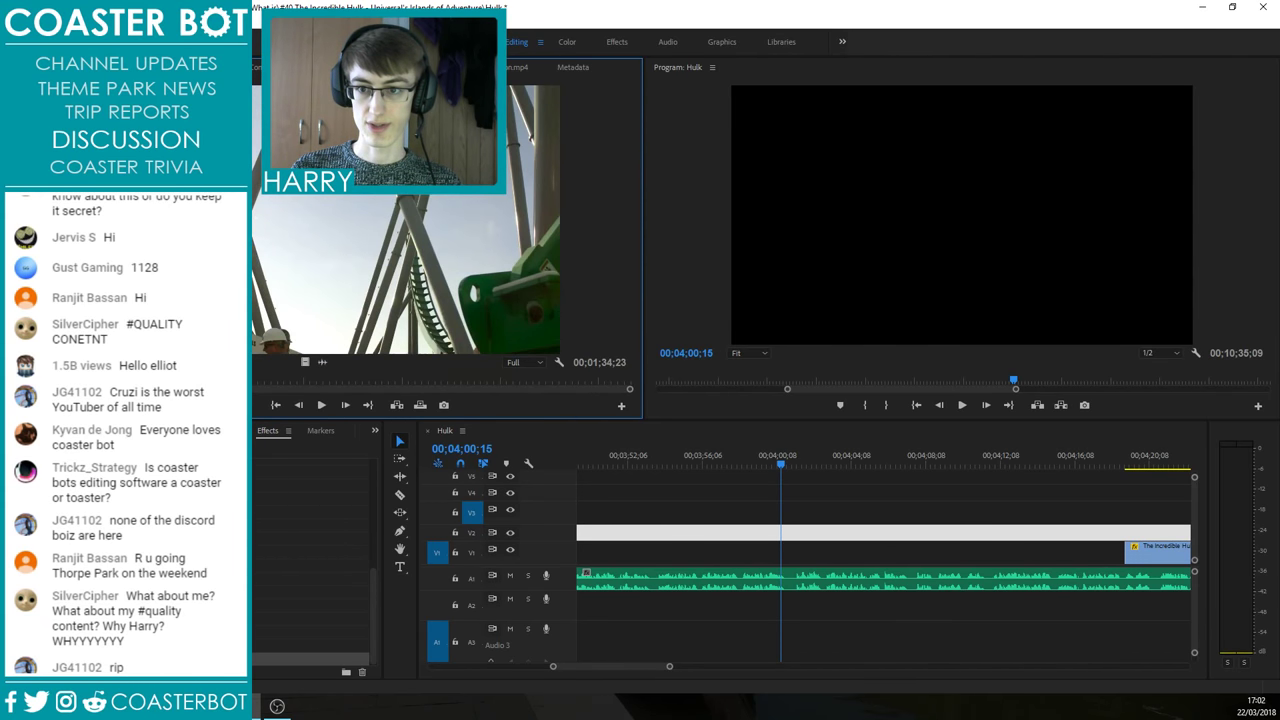
key(i)
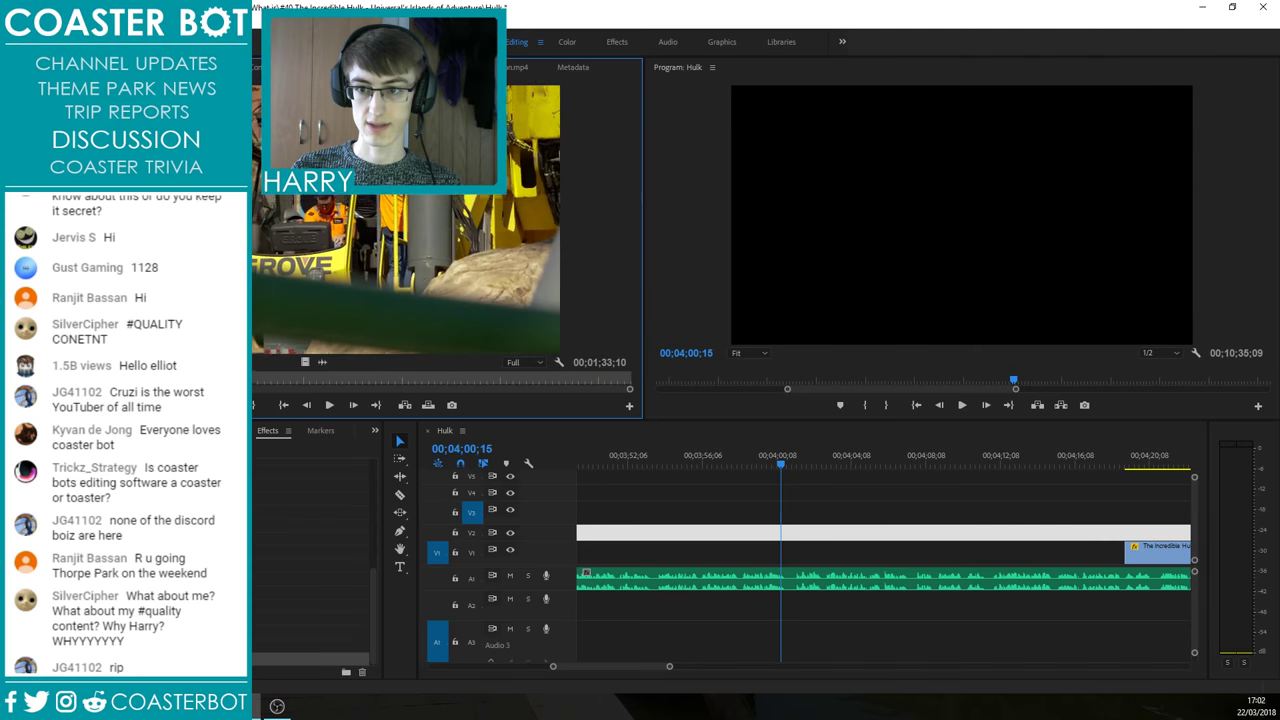
key(Left)
key(Left)
key(o)
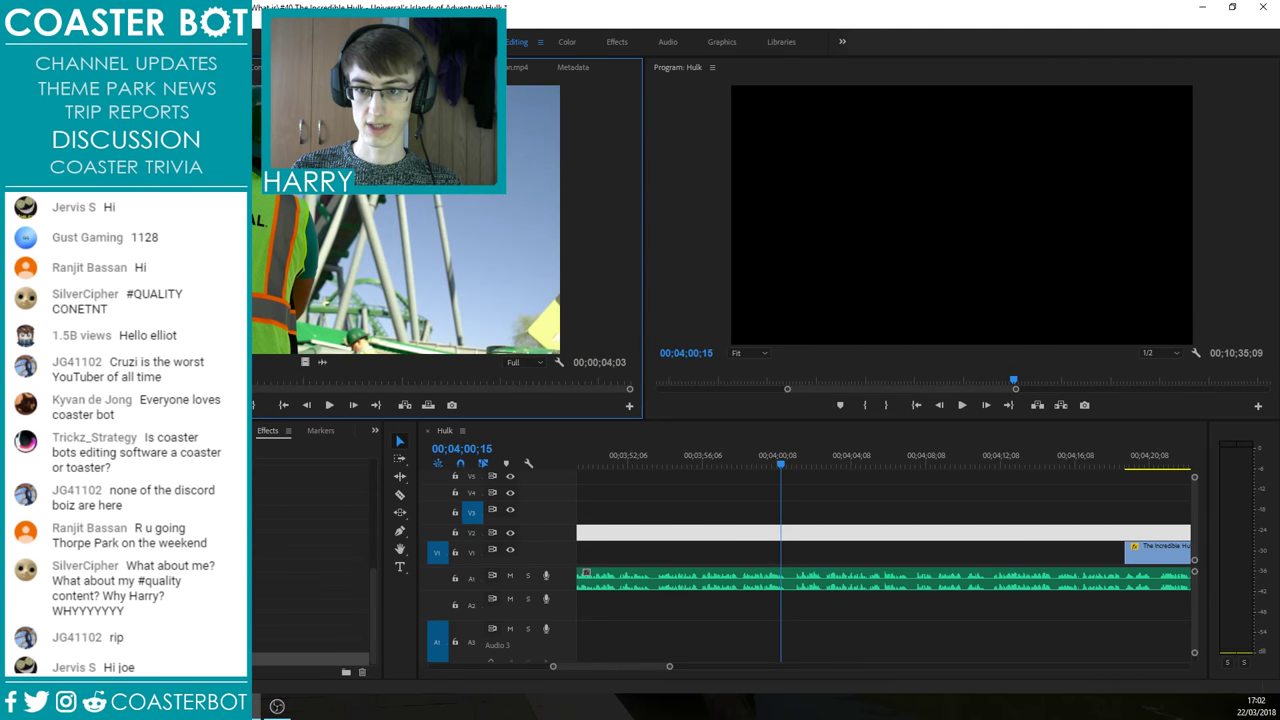
drag(305, 362, 638, 555)
Step: Play the voice-over on to 00;04;02;16 and preview more of the source construction footage
key(space)
drag(898, 528, 896, 512)
scroll(771, 562, down, 5)
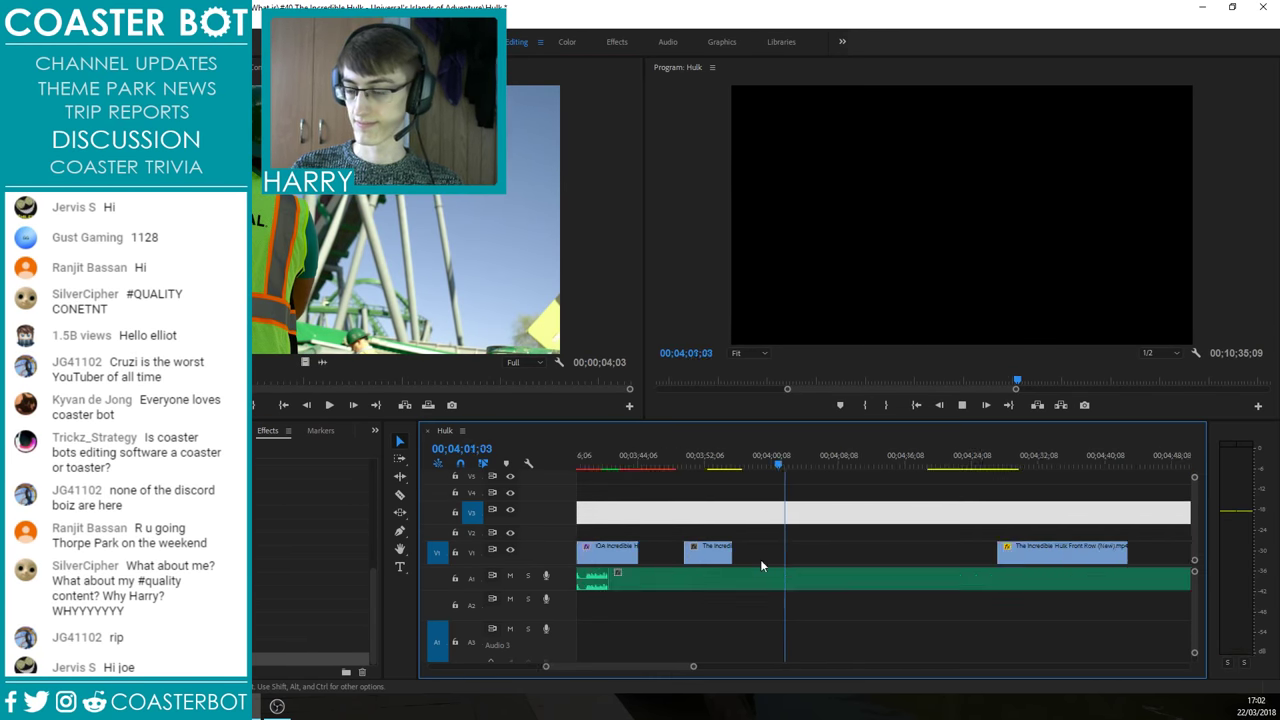
scroll(941, 603, up, 1)
drag(190, 382, 210, 382)
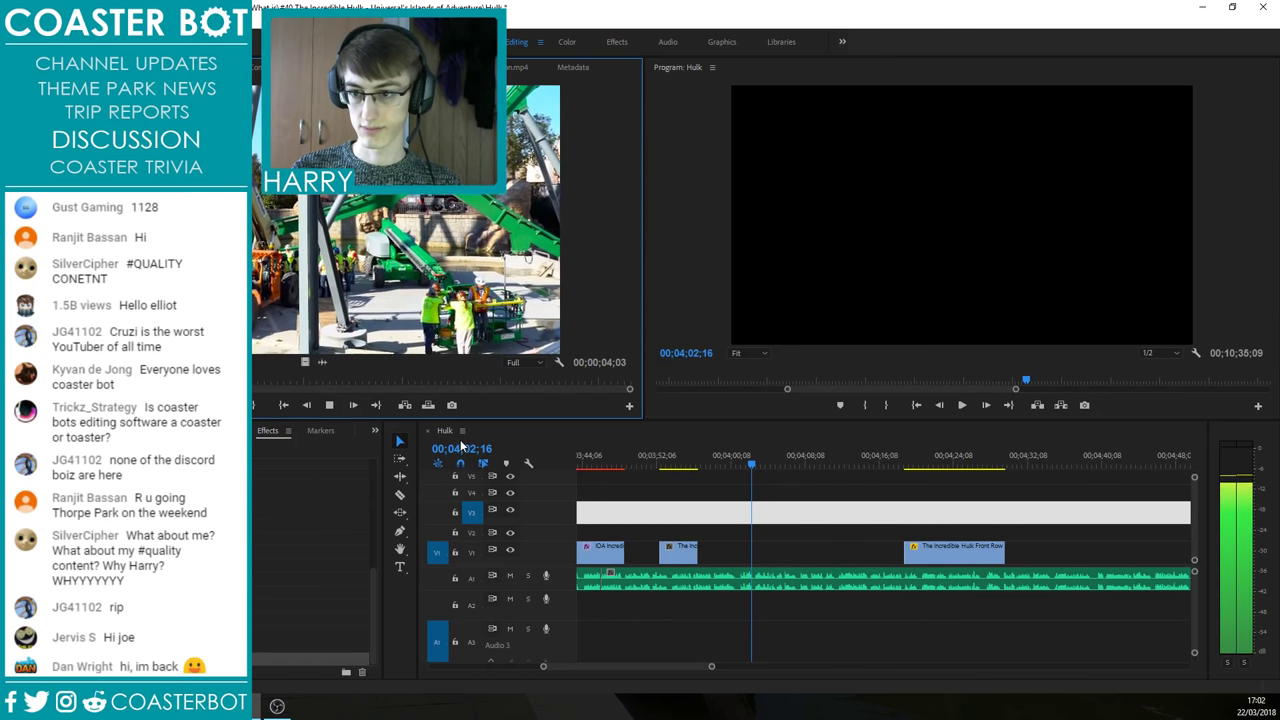
Step: Continue listening to the voice-over in the gap up to 00;04;07;11
click(695, 518)
key(space)
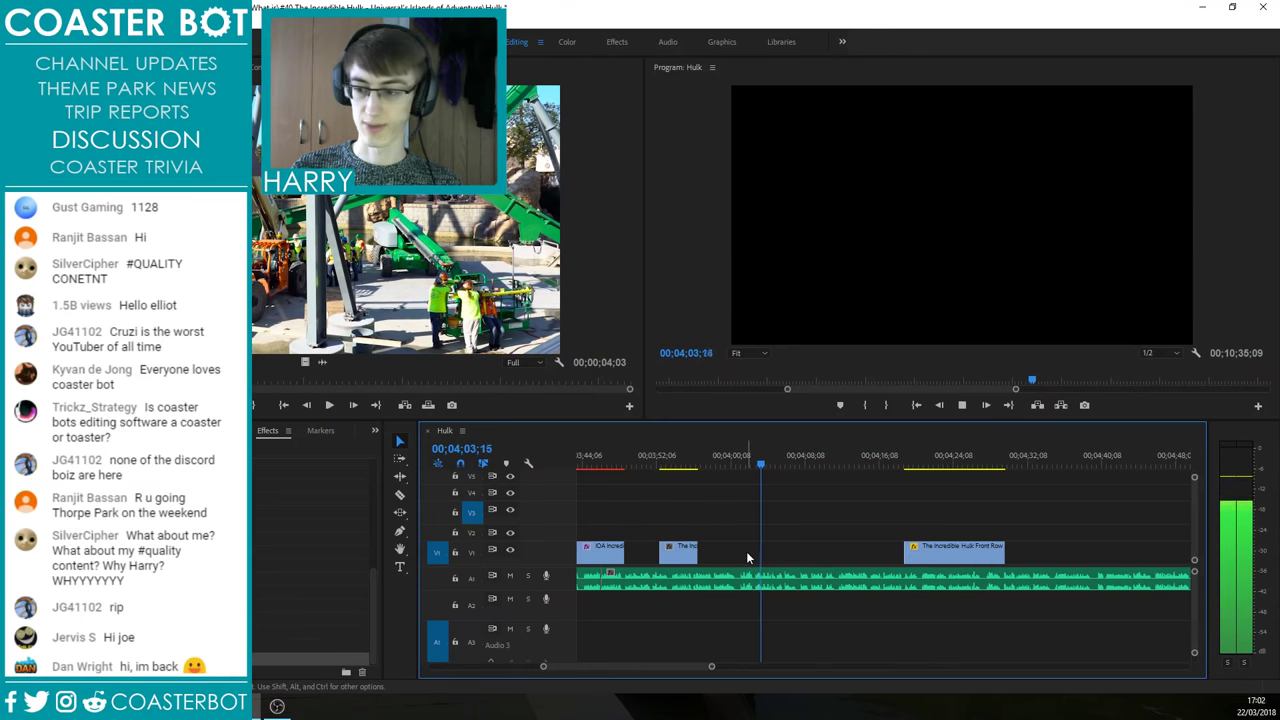
key(equal)
scroll(775, 584, up, 3)
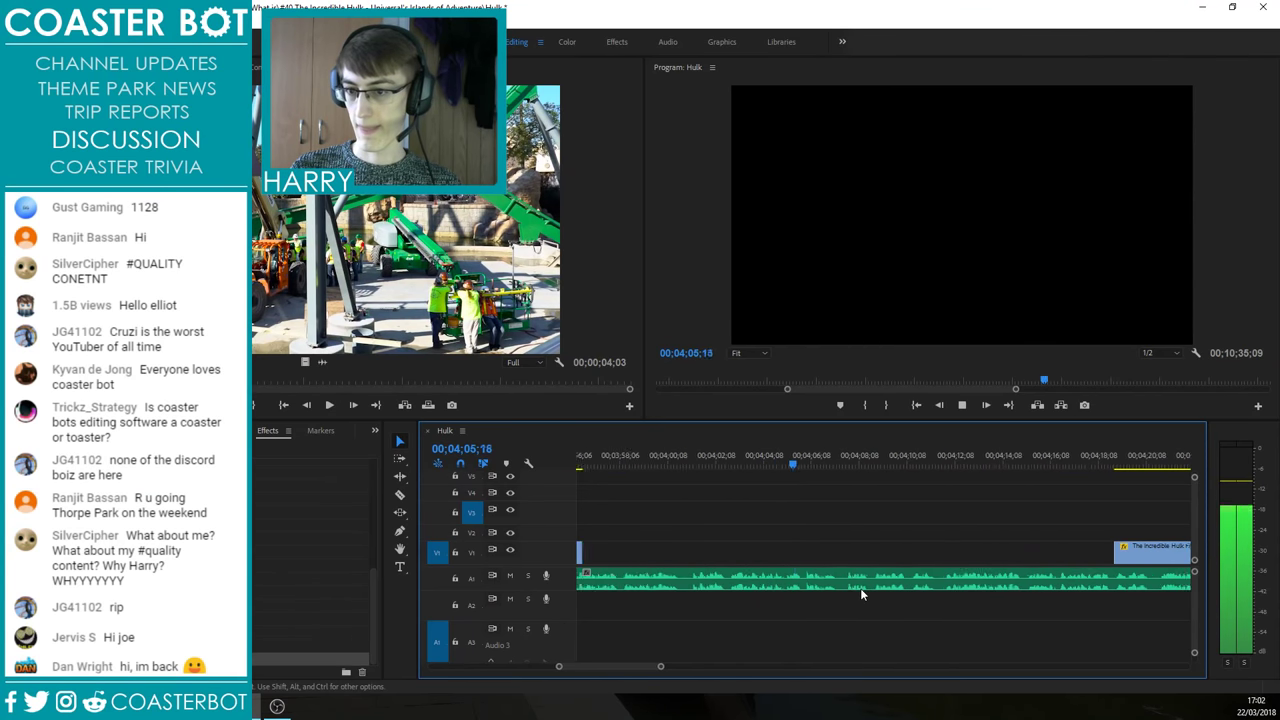
click(700, 533)
key(space)
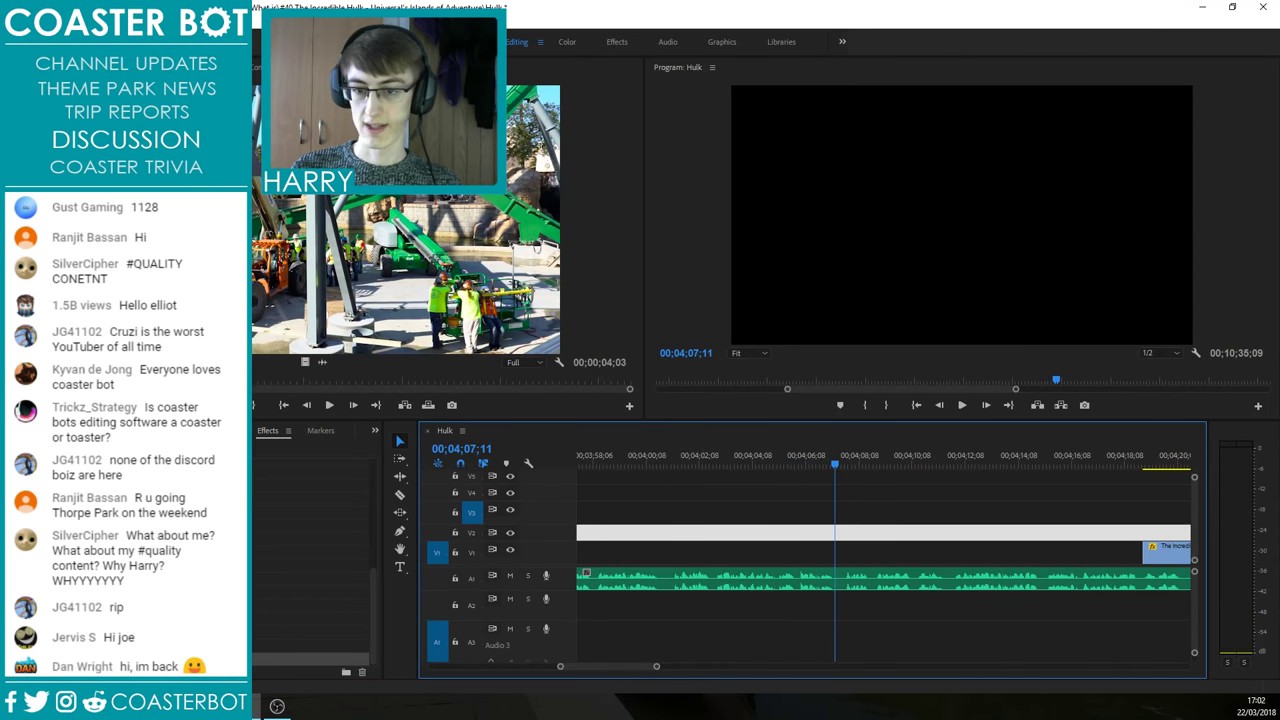
Step: Mark a new 00;00;03;21 range in the source construction footage, ending on the view of the green track
drag(150, 380, 226, 380)
key(i)
key(o)
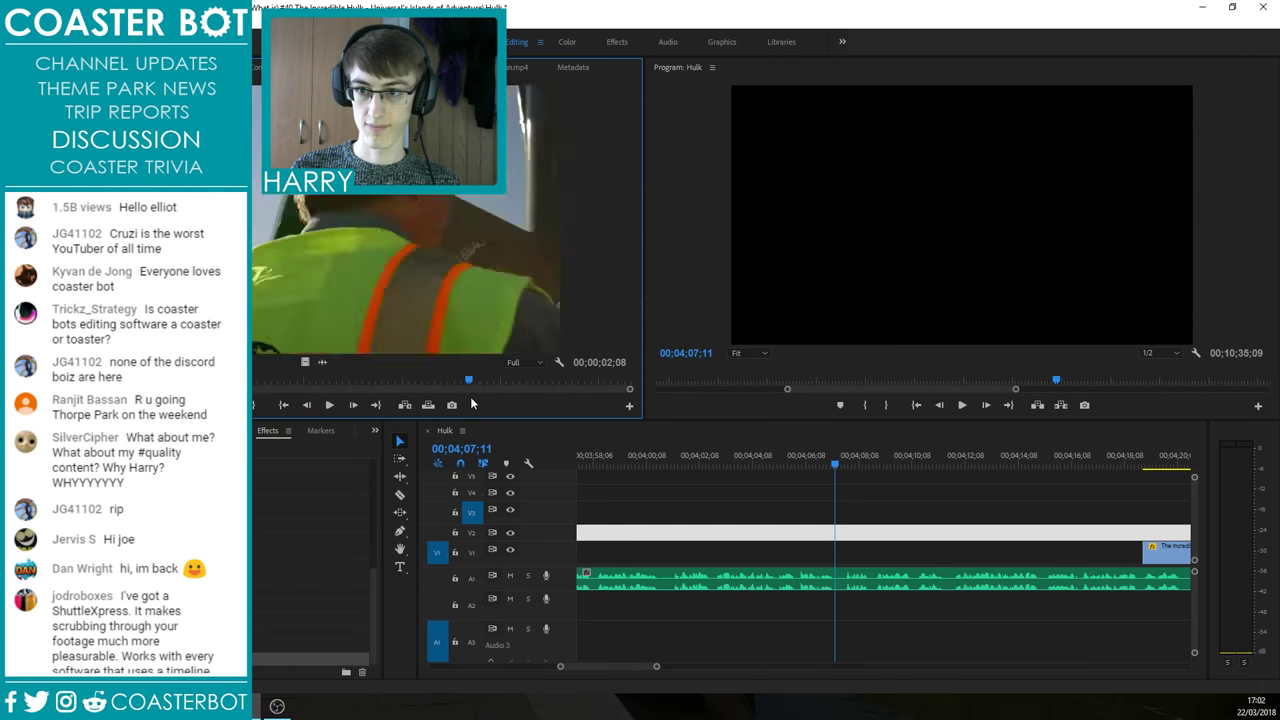
key(i)
mouse_move(540, 393)
mouse_down()
mouse_move(523, 388)
mouse_move(554, 381)
mouse_up()
key(i)
key(o)
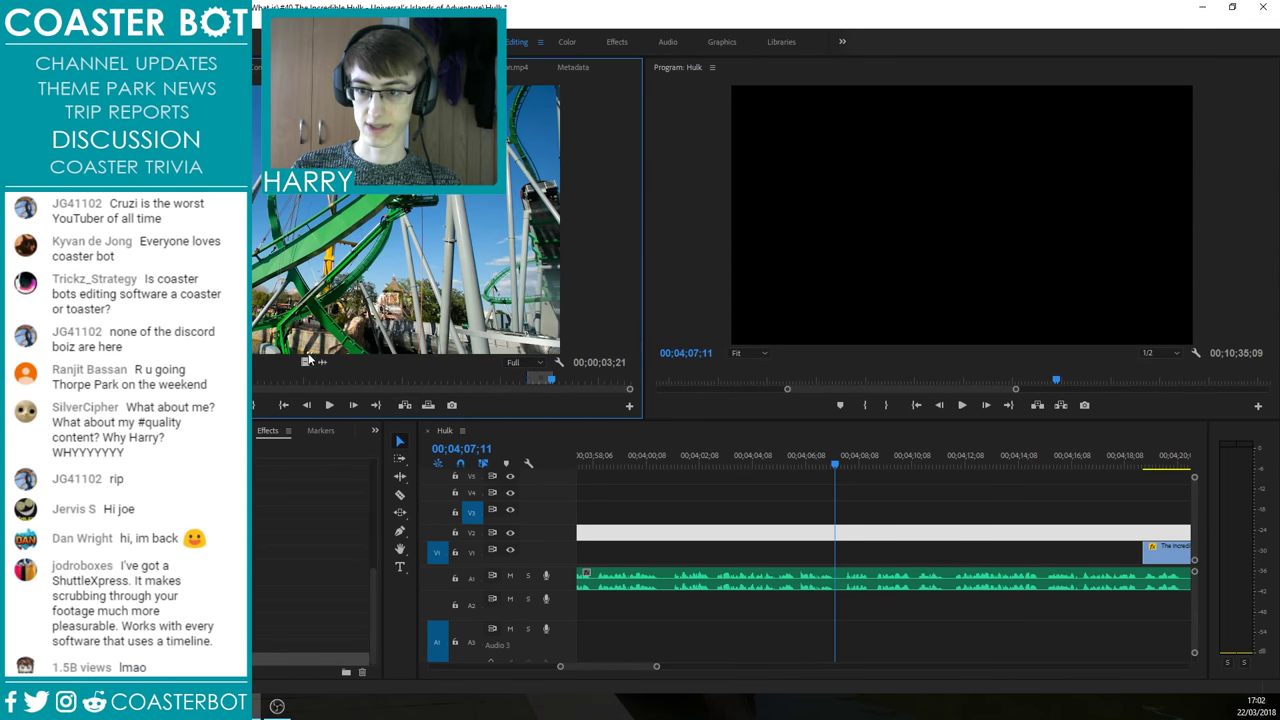
Step: Place the marked construction video on V1 at about 00;04;03 and extend its end to about 00;04;13
drag(306, 361, 771, 537)
key(Up)
key(space)
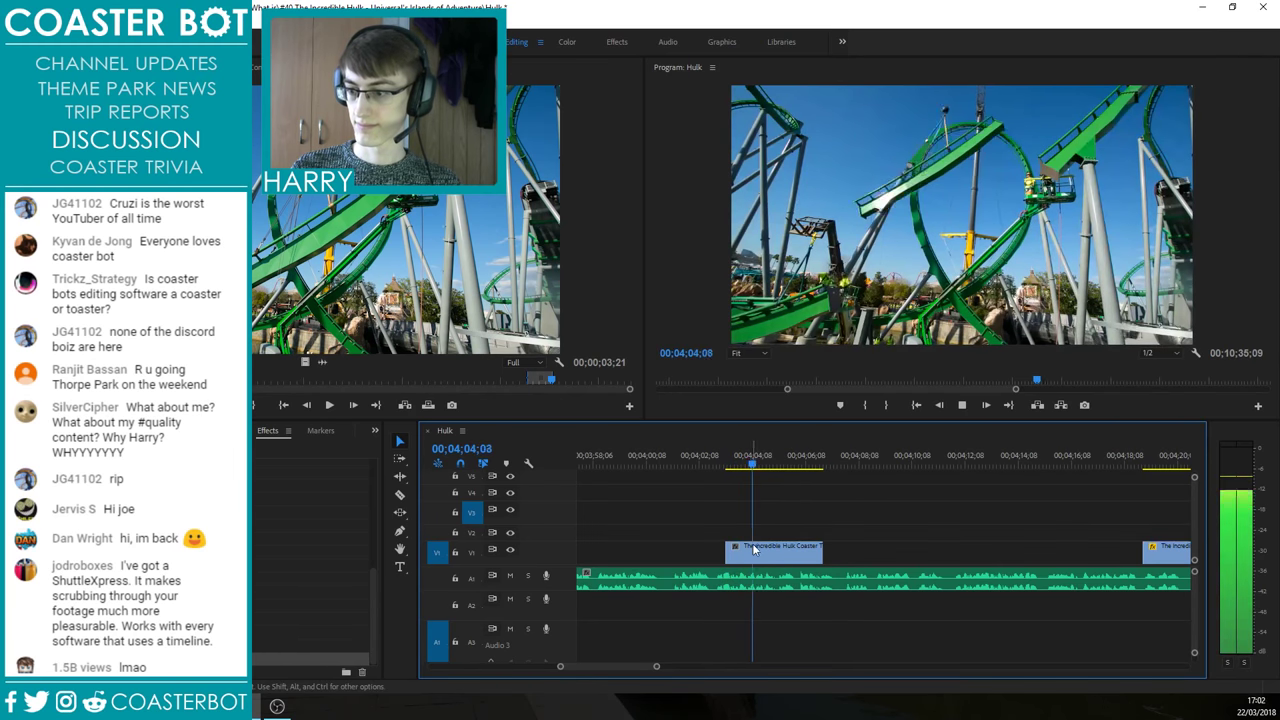
drag(833, 548, 988, 548)
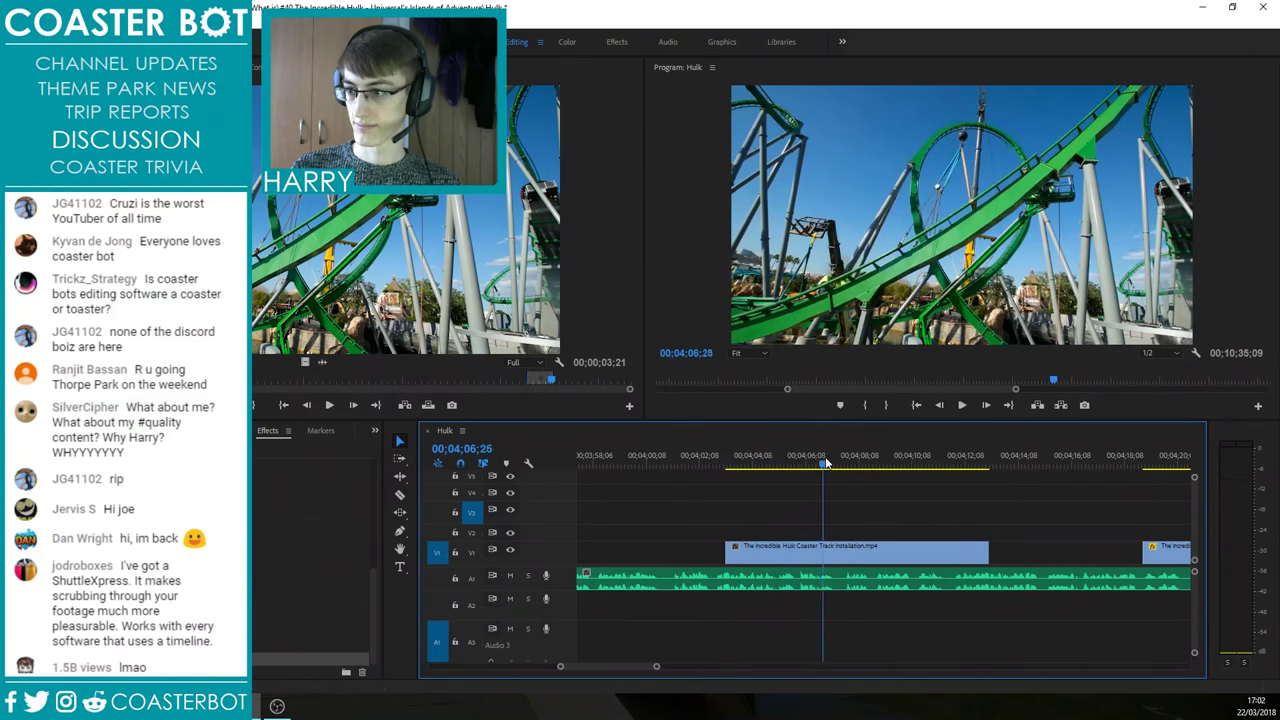
Step: Move the extended construction clip to start at 00;04;01;09 and play it against the voice-over
drag(777, 554, 727, 552)
click(677, 457)
key(space)
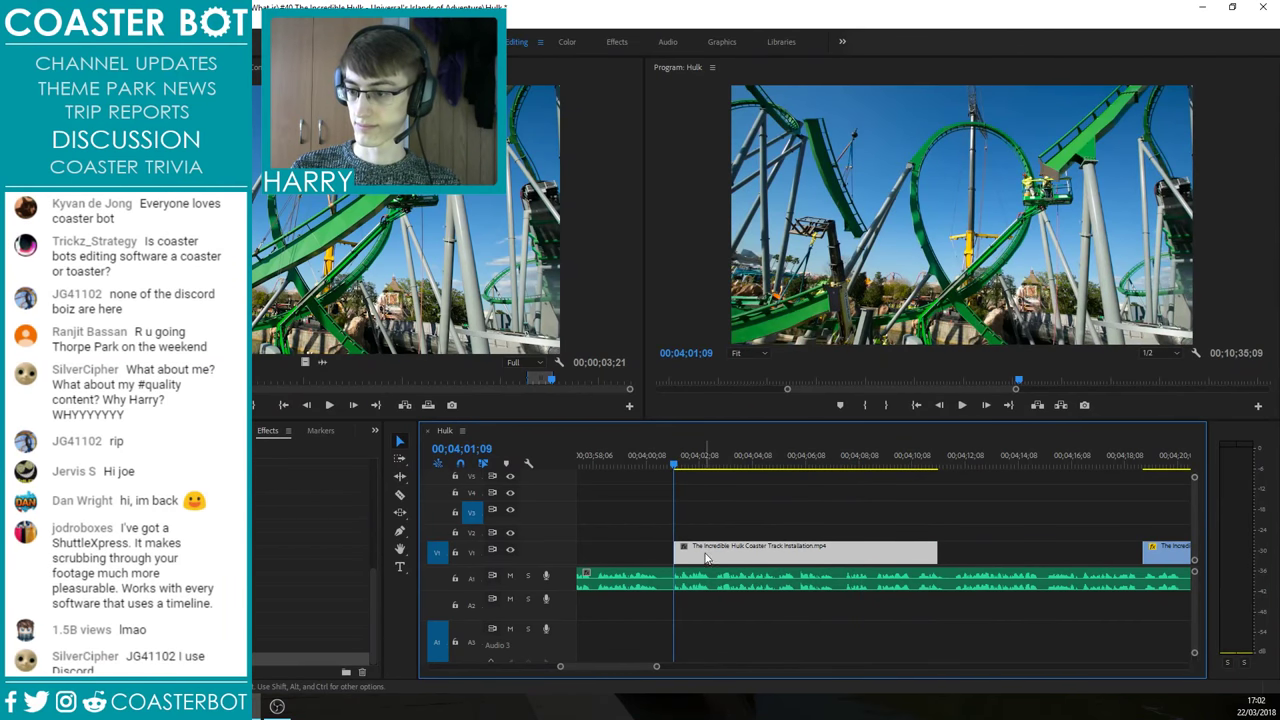
click(728, 510)
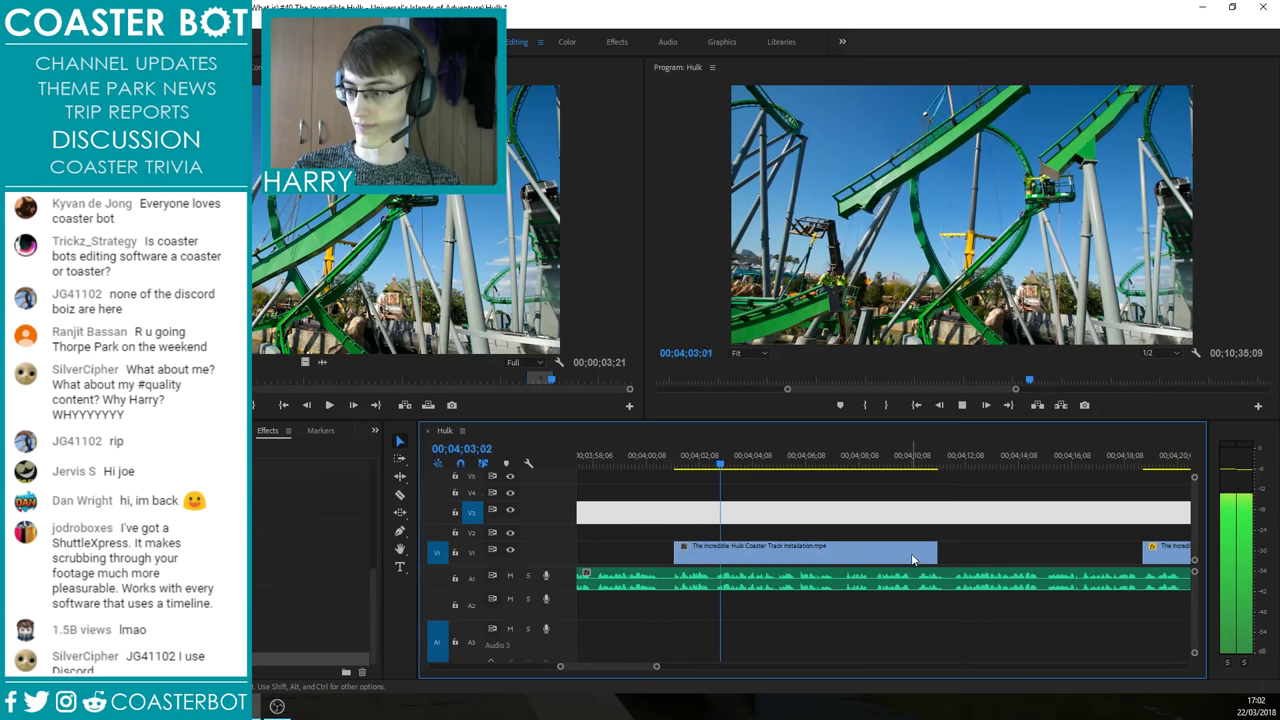
scroll(775, 518, down, 2)
scroll(812, 524, up, 6)
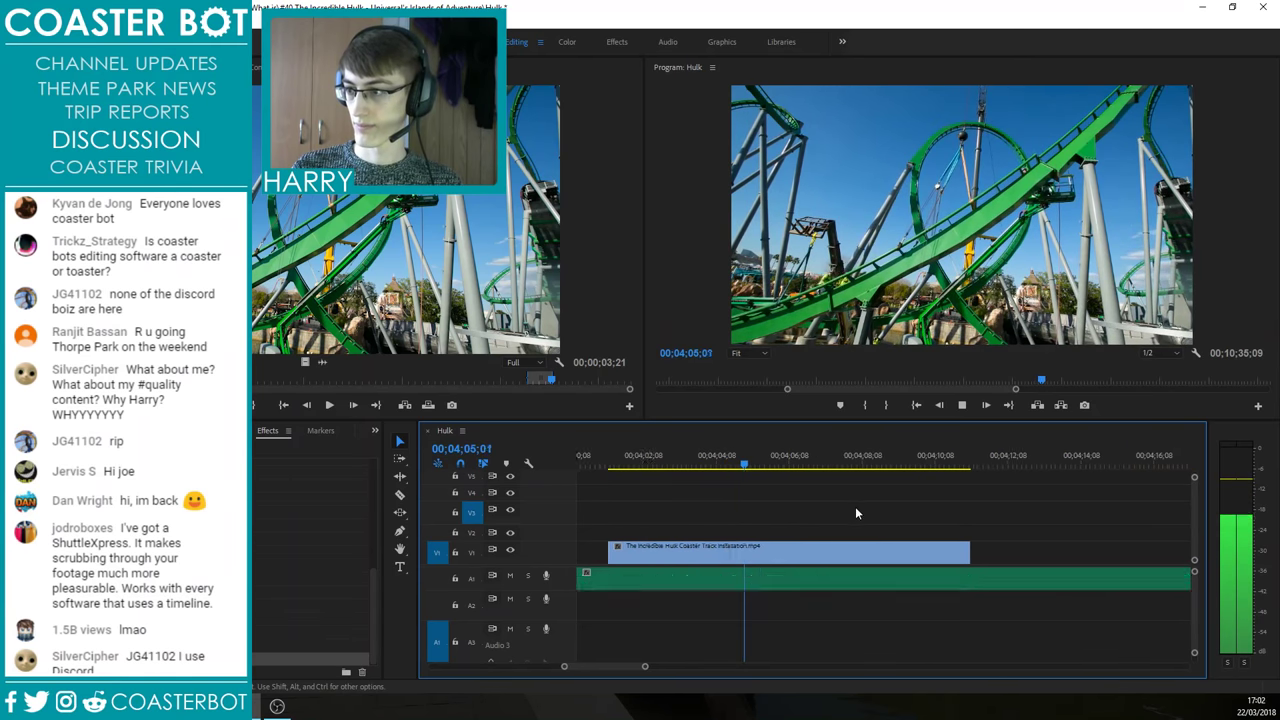
click(848, 512)
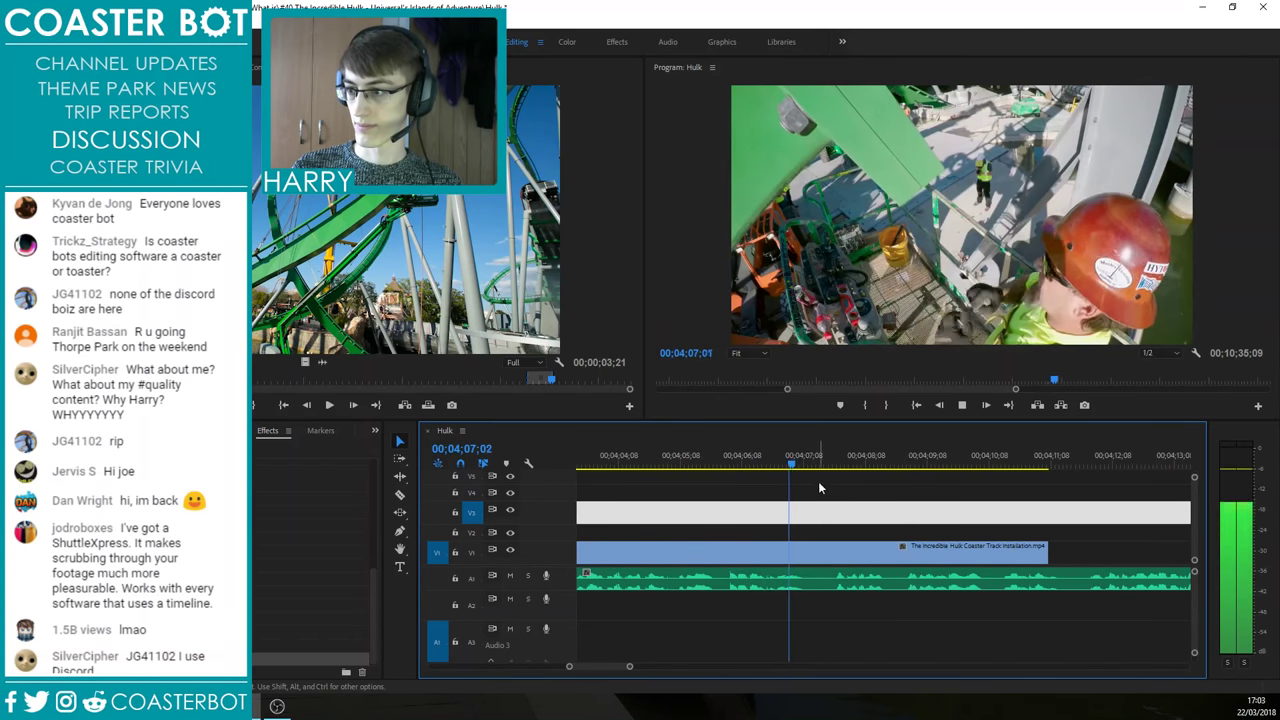
click(828, 451)
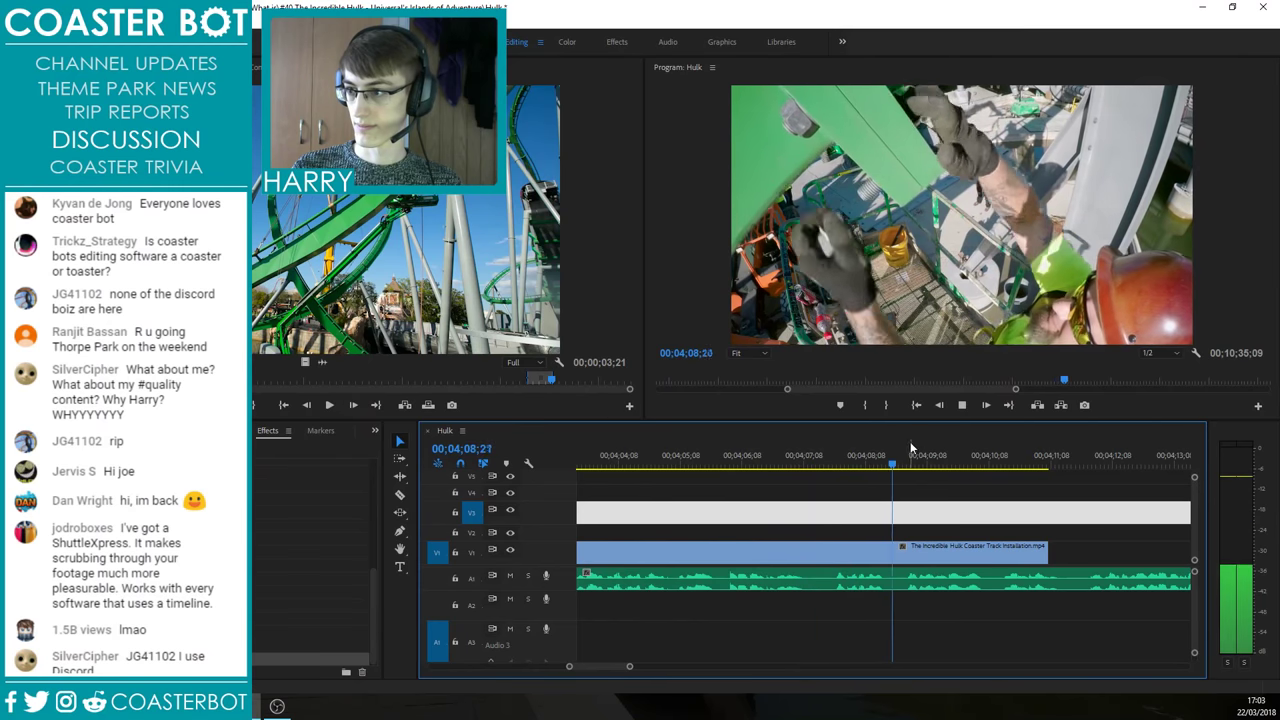
Step: Cut the construction clip at 00;04;06;23, where the shot changes, and delete everything after the cut
click(755, 464)
mouse_move(758, 468)
mouse_down()
mouse_move(776, 472)
mouse_move(768, 480)
mouse_up()
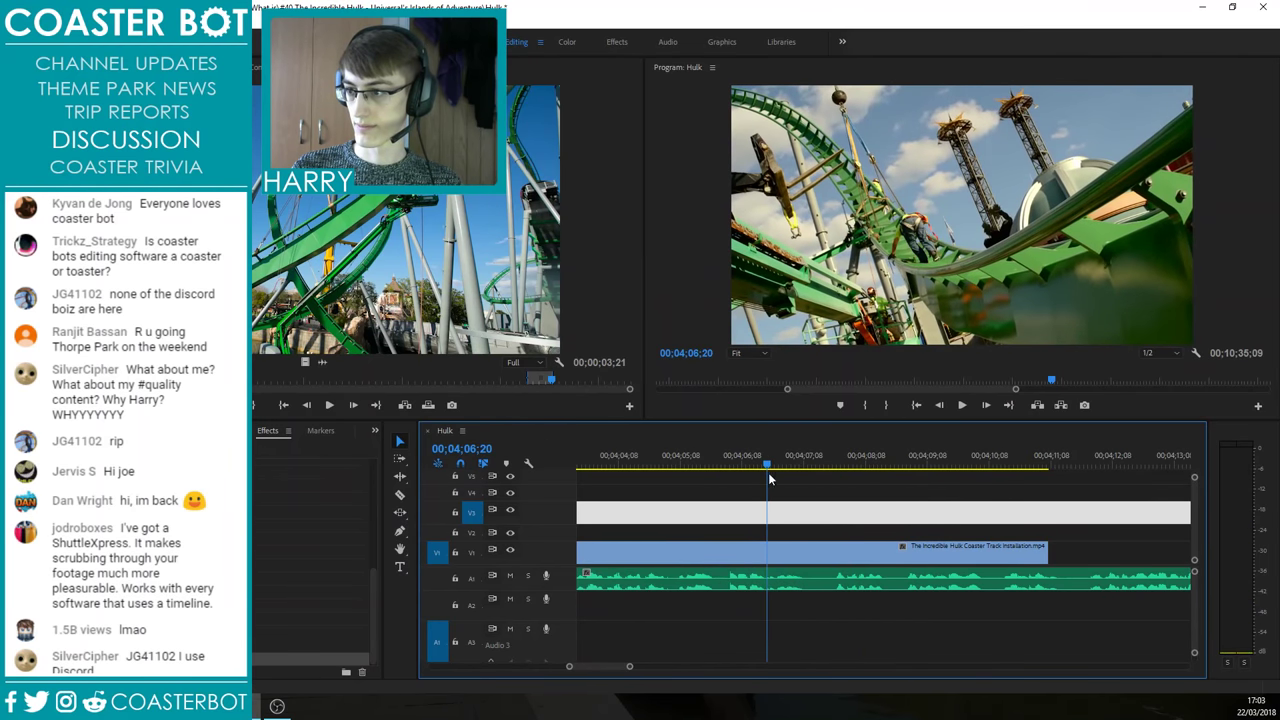
key(Right)
key(Right)
key(Right)
key(Right)
key(Right)
key(Left)
key(Left)
key(Right)
click(777, 554)
key(Left)
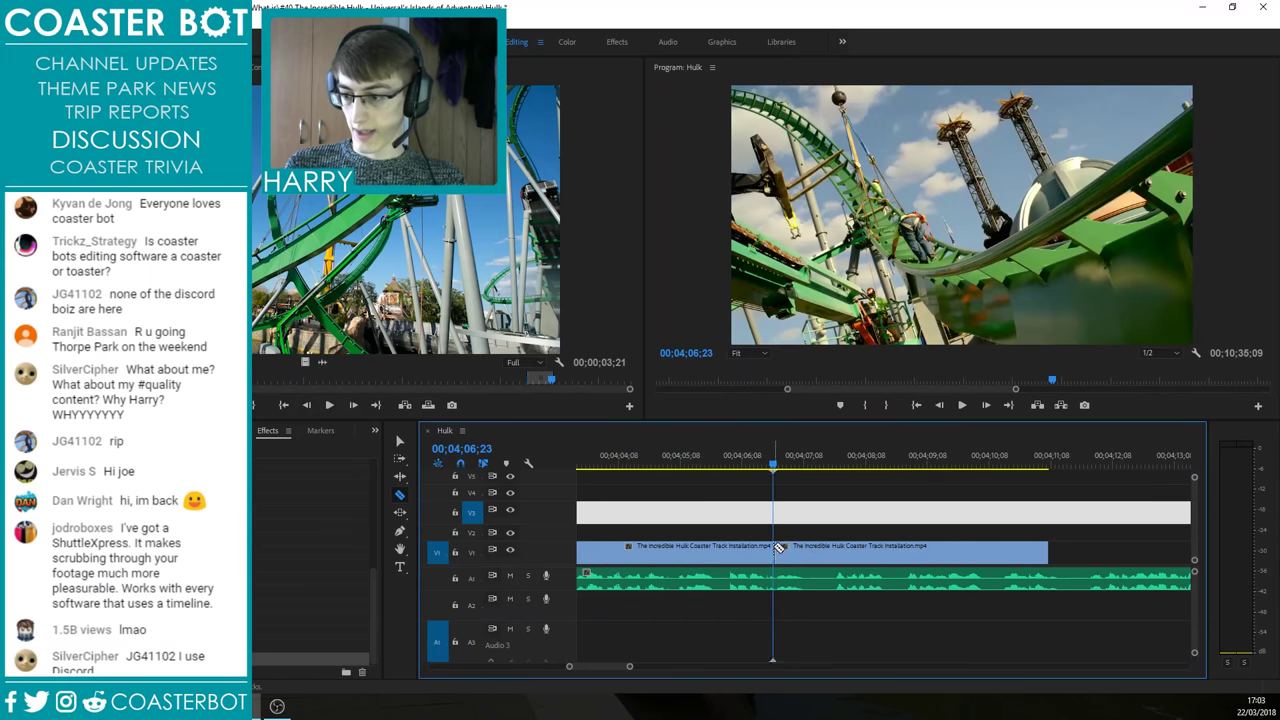
key(Delete)
click(800, 547)
key(Delete)
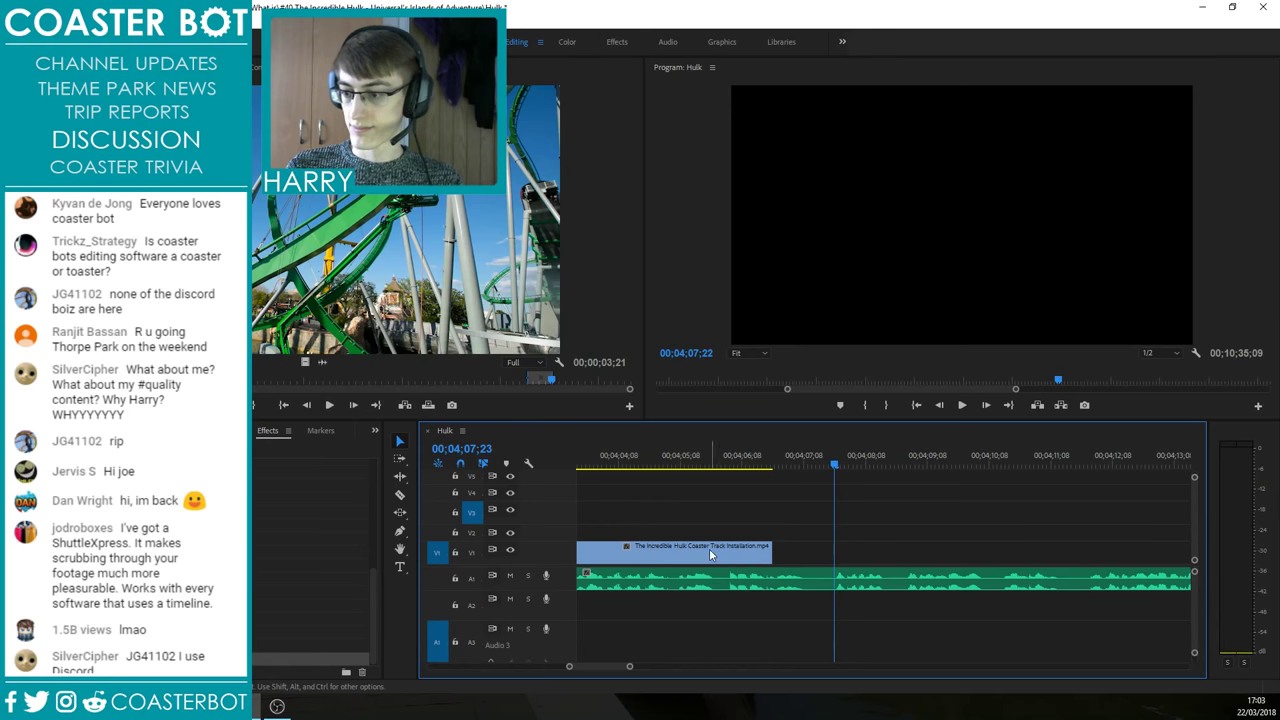
Step: Rate-stretch the remaining construction clip so that it ends at 00;04;07;23
click(399, 476)
click(480, 506)
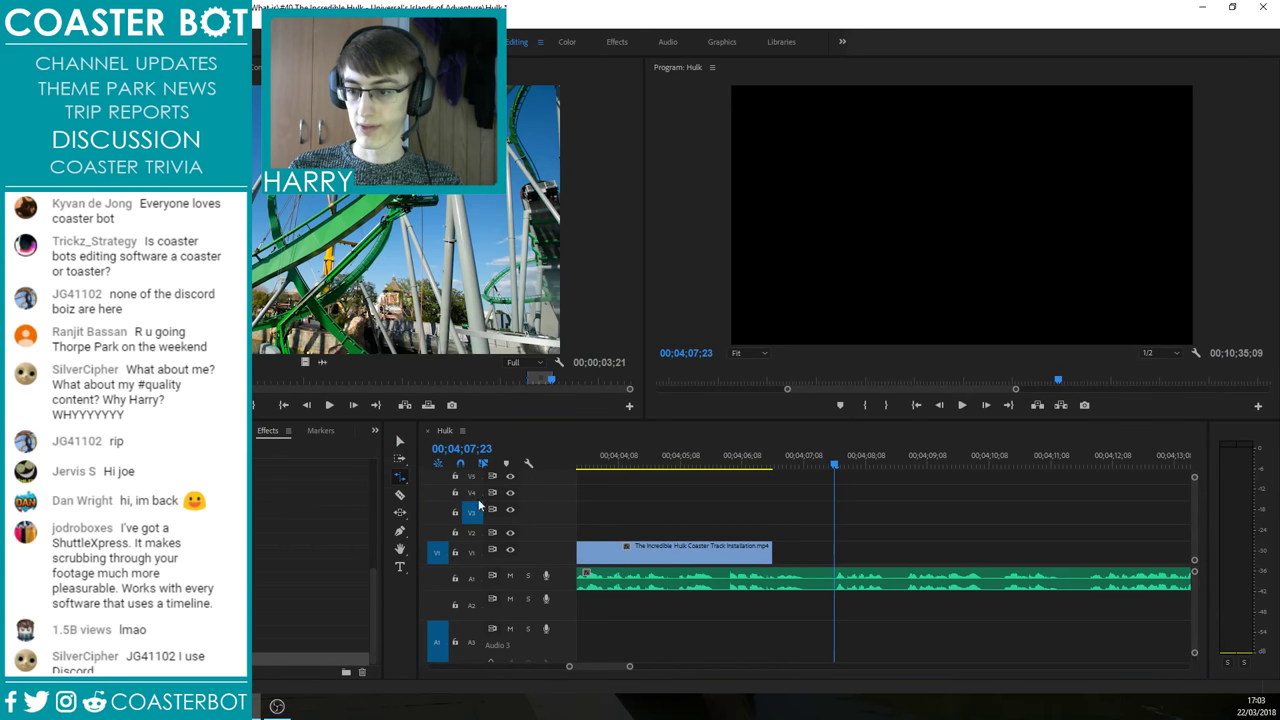
drag(771, 550, 833, 550)
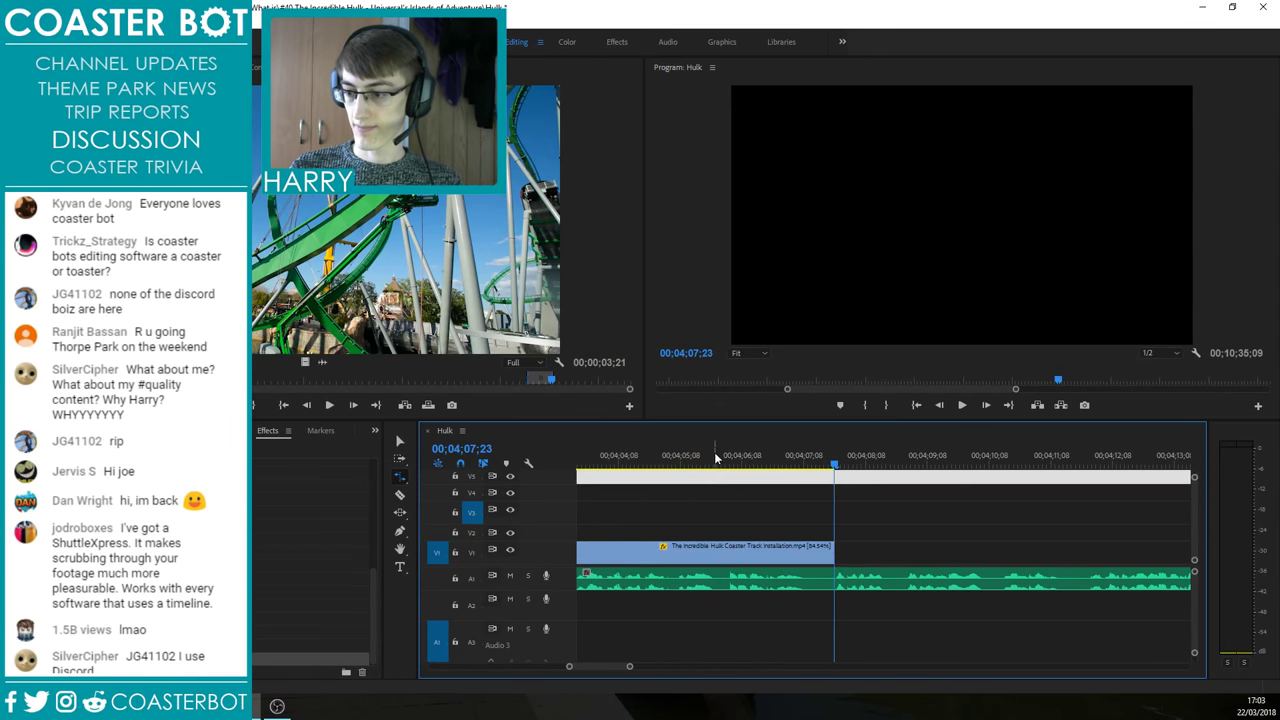
Step: Nest the stretched construction clip and set the clip inside the nest to Optical Flow time interpolation
click(710, 455)
right_click(715, 550)
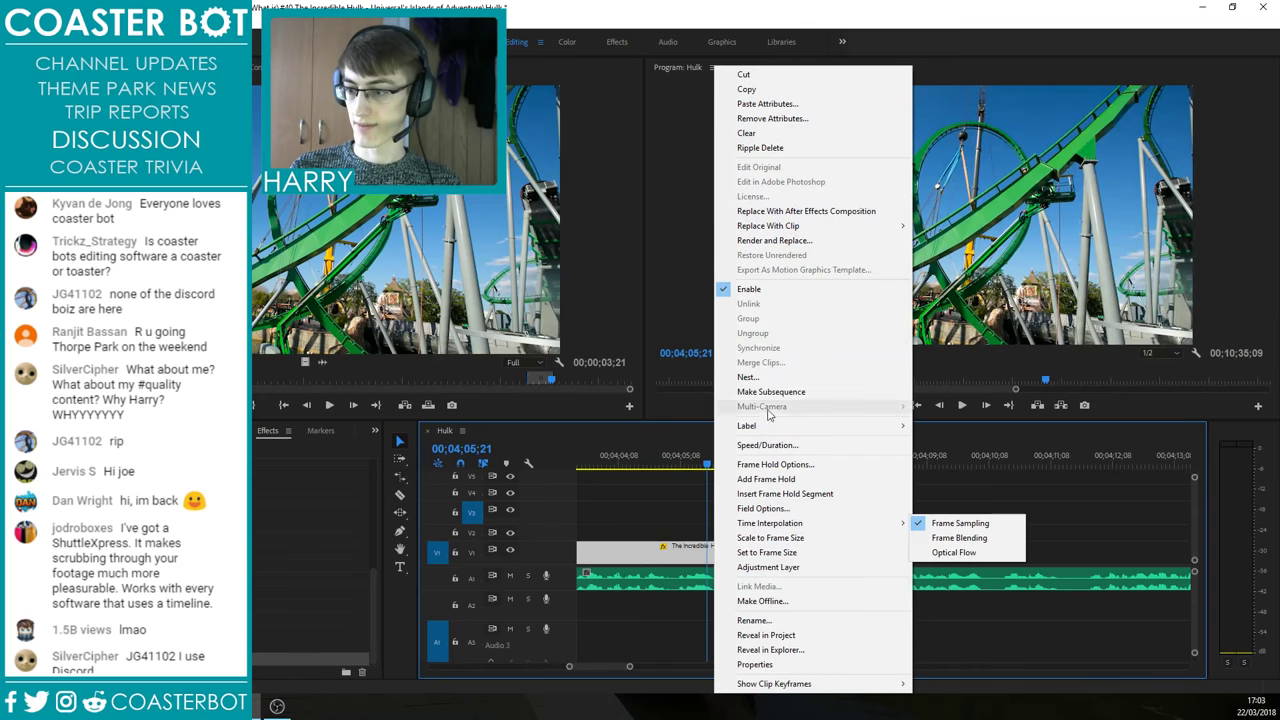
click(750, 378)
click(606, 365)
double_click(697, 553)
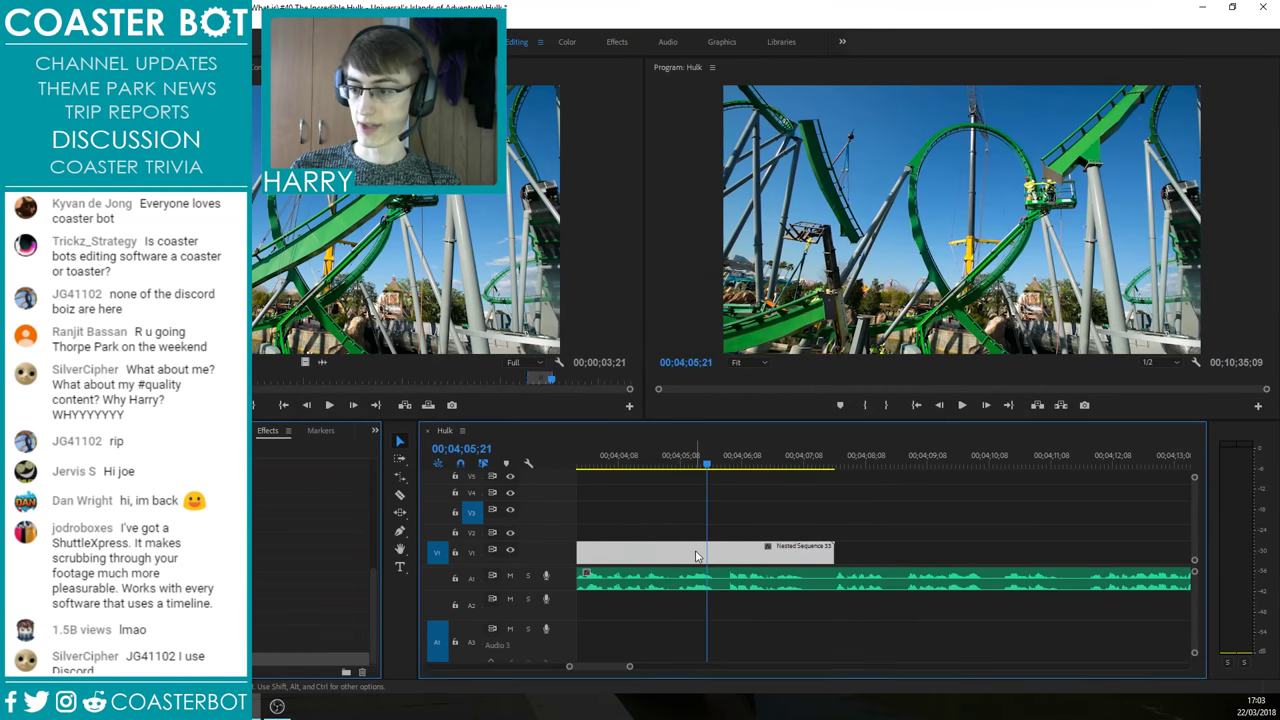
right_click(697, 556)
mouse_move(743, 524)
click(950, 552)
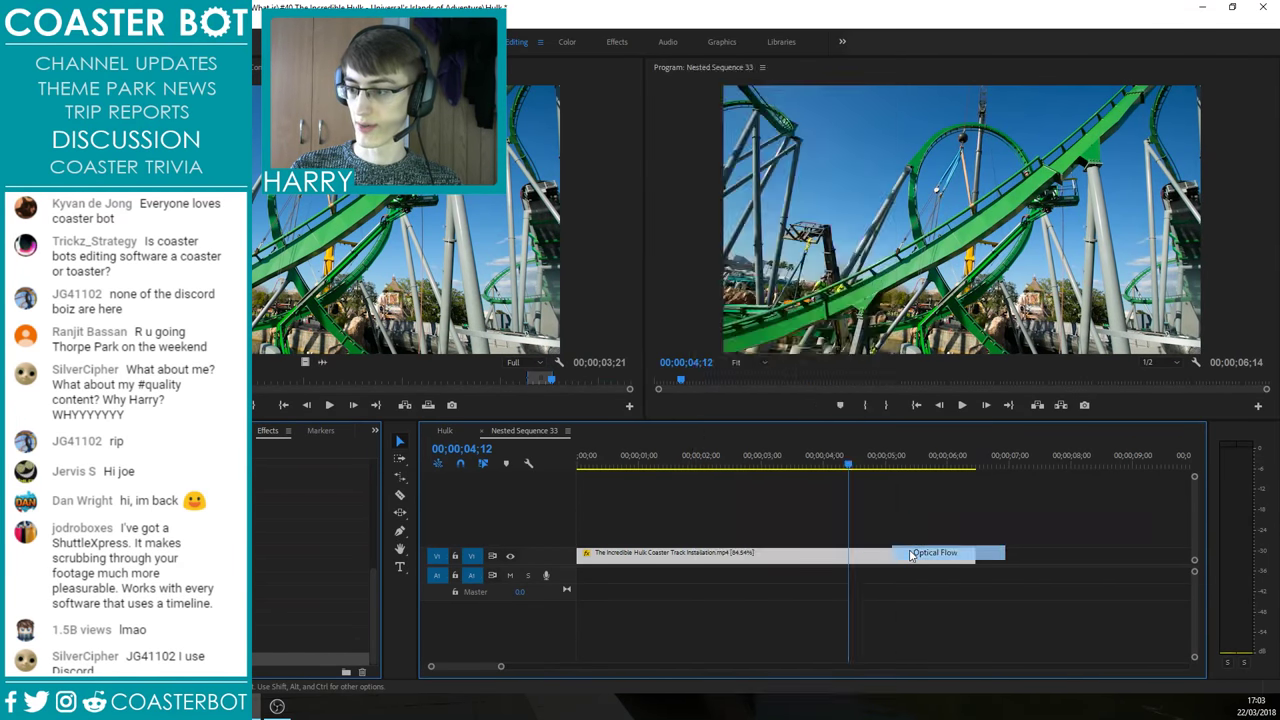
click(482, 431)
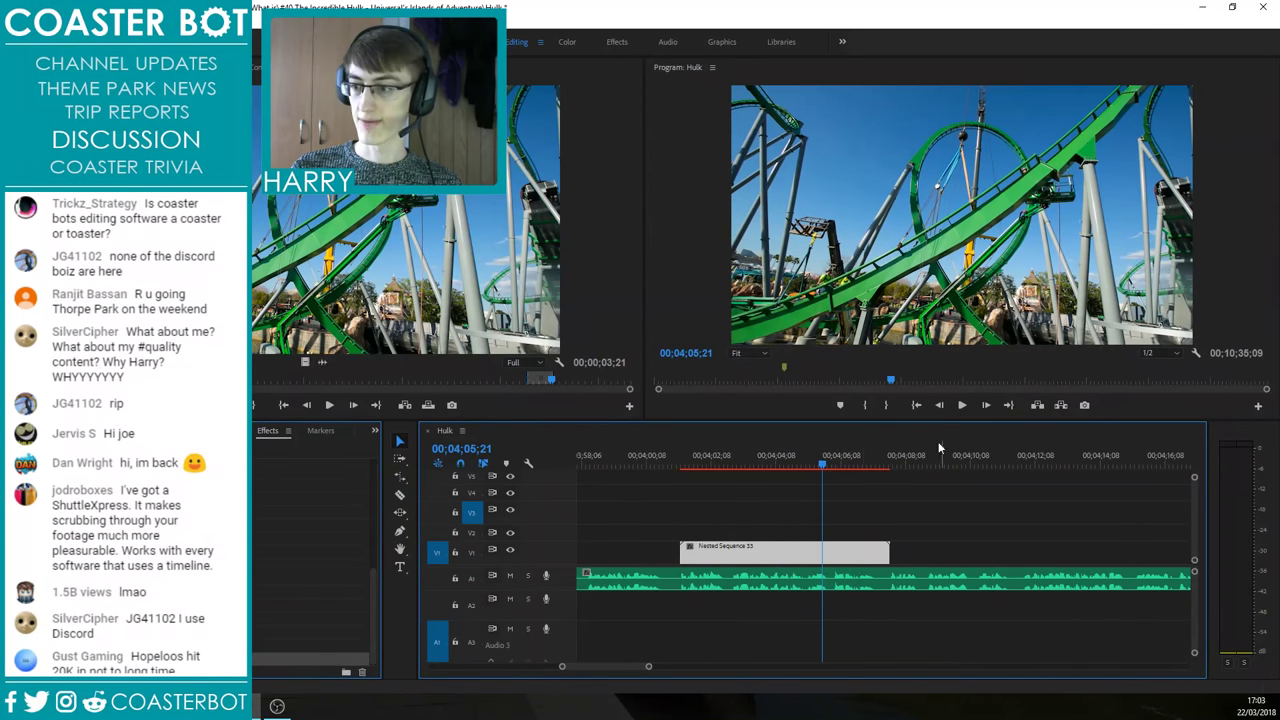
Step: Render the nested clip's range, play it back and examine the frames around the shot change at 00;04;05;25
click(766, 455)
mouse_move(769, 458)
mouse_down()
mouse_move(674, 453)
mouse_move(904, 456)
mouse_move(774, 464)
mouse_up()
key(Return)
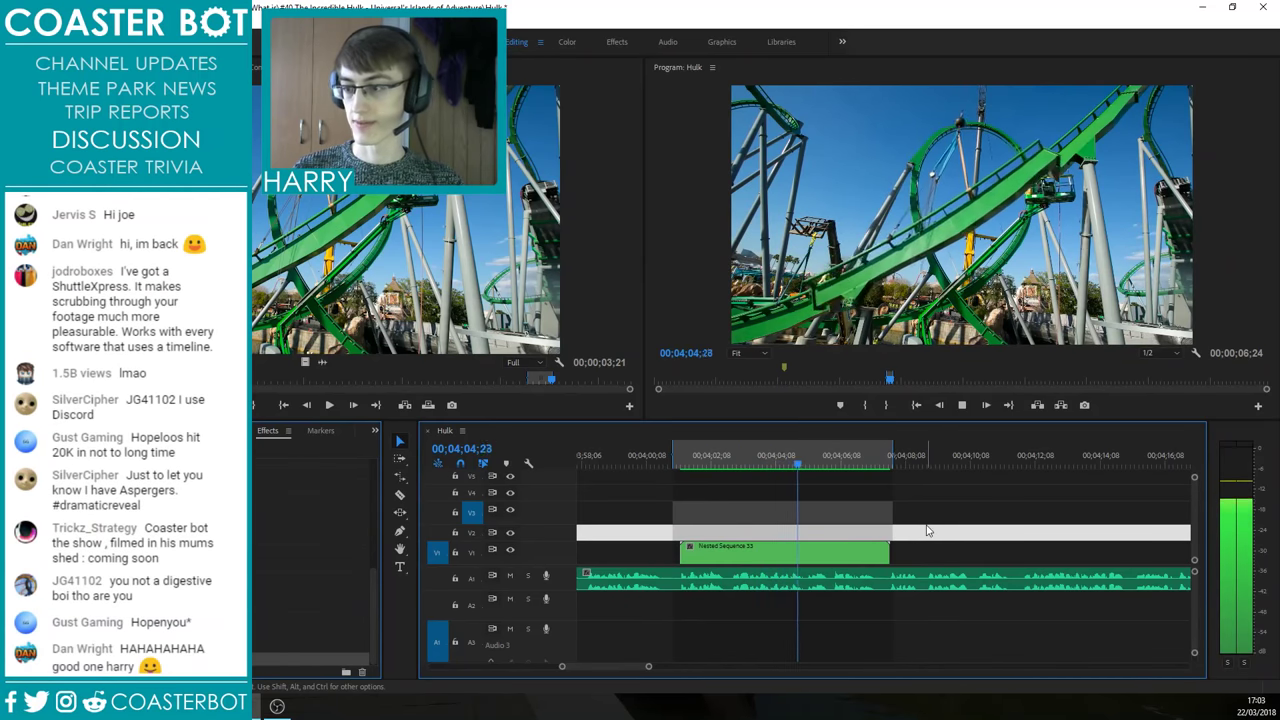
click(819, 463)
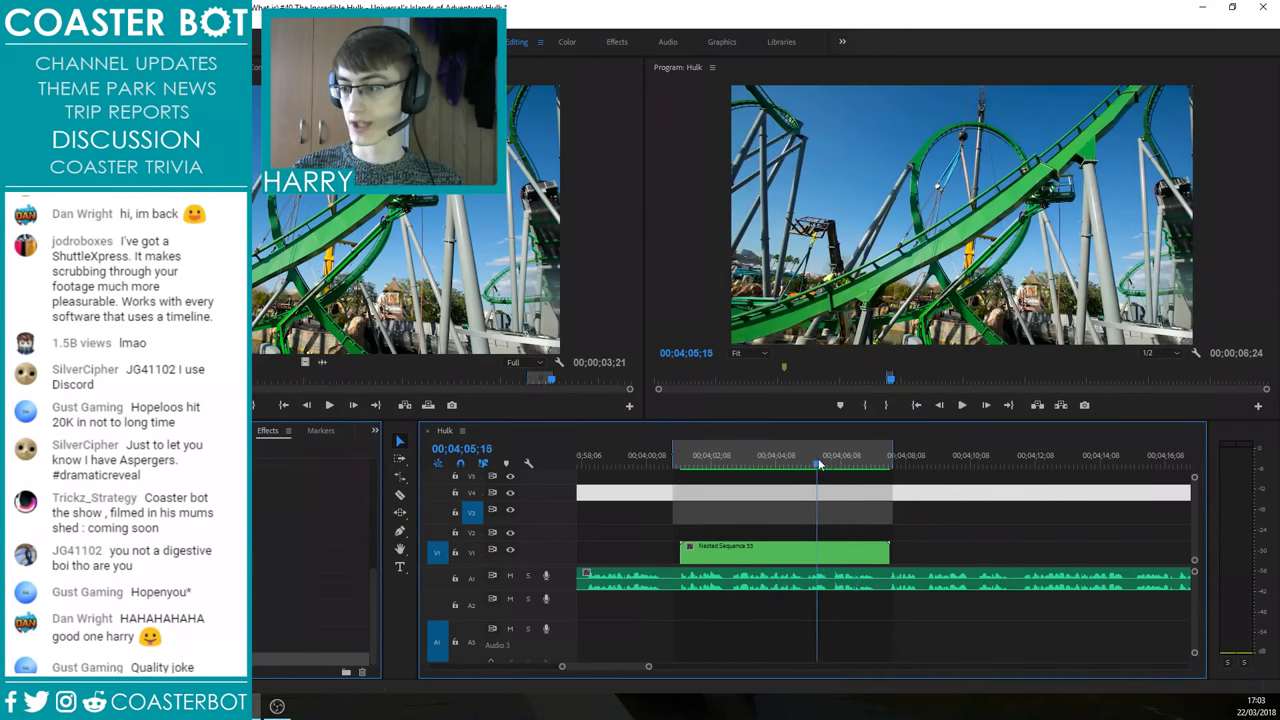
scroll(848, 506, up, 3)
key(Right)
key(Right)
key(Left)
key(Left)
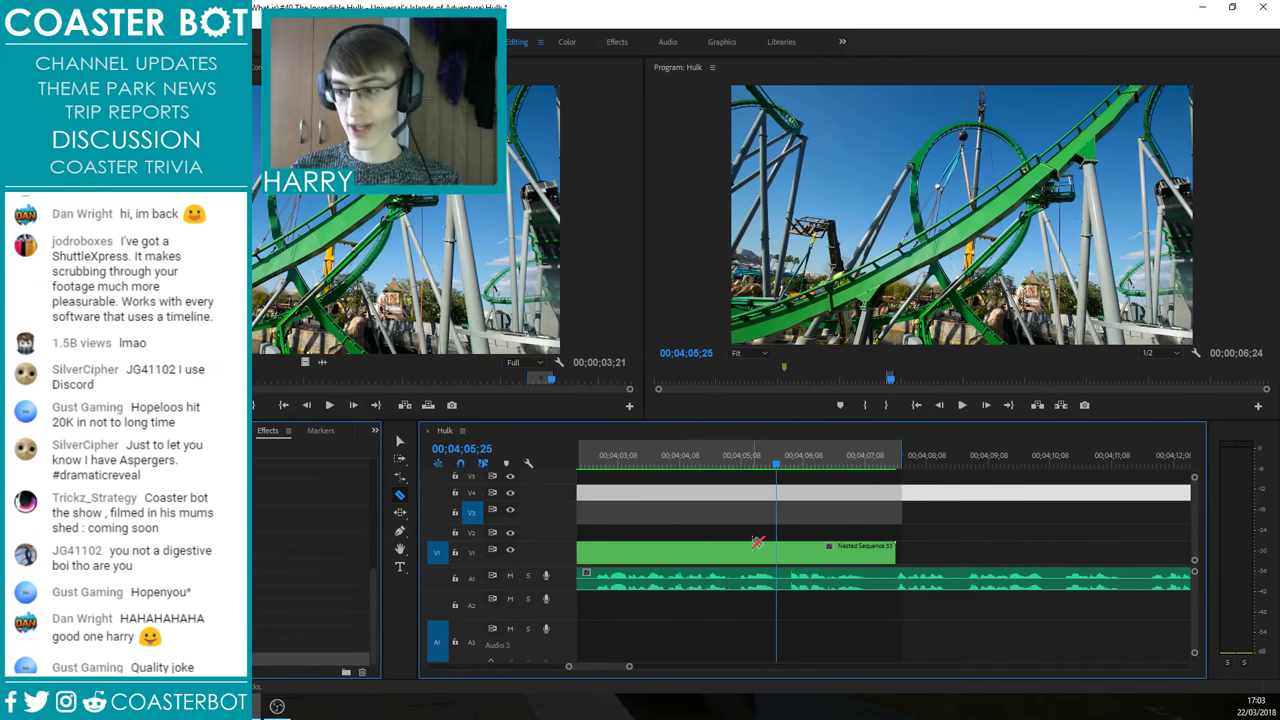
Step: Undo the nesting of the stretched construction clip
key(ctrl+z)
key(ctrl+z)
key(ctrl+z)
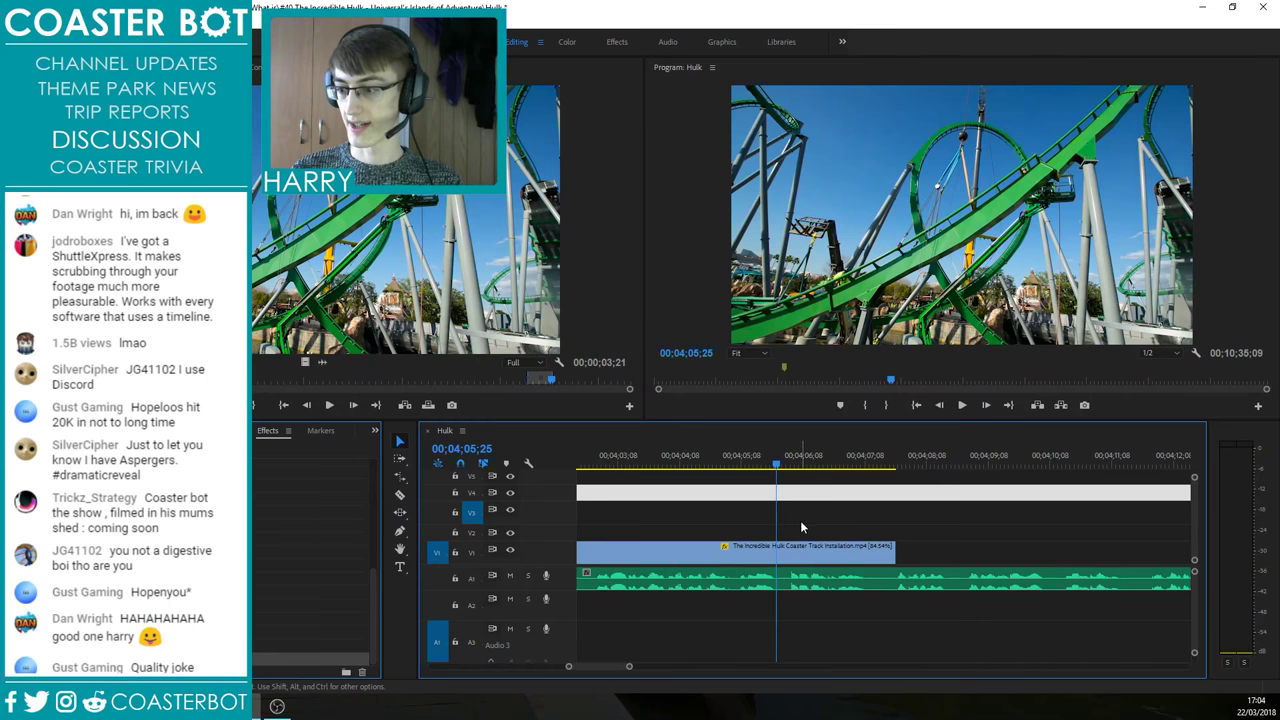
Step: Cut the stretched construction clip at the 00;04;05;25 shot change and nest each part as its own sequence
key(c)
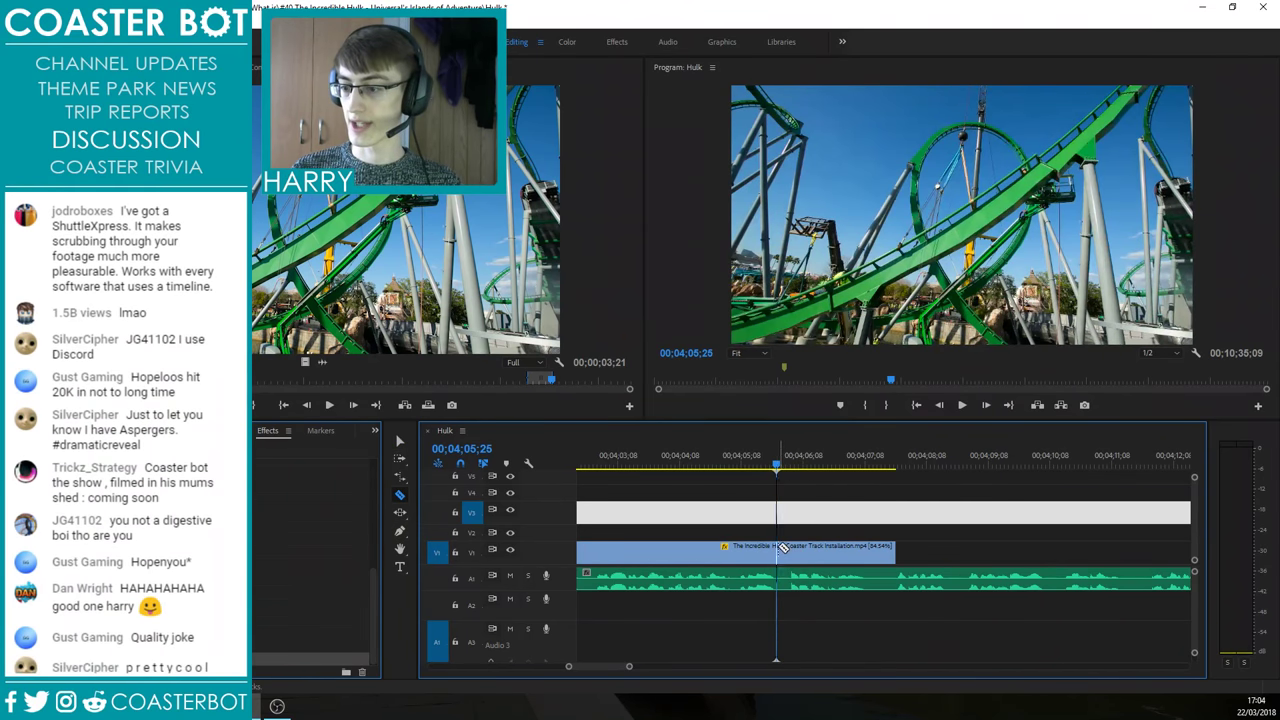
key(Right)
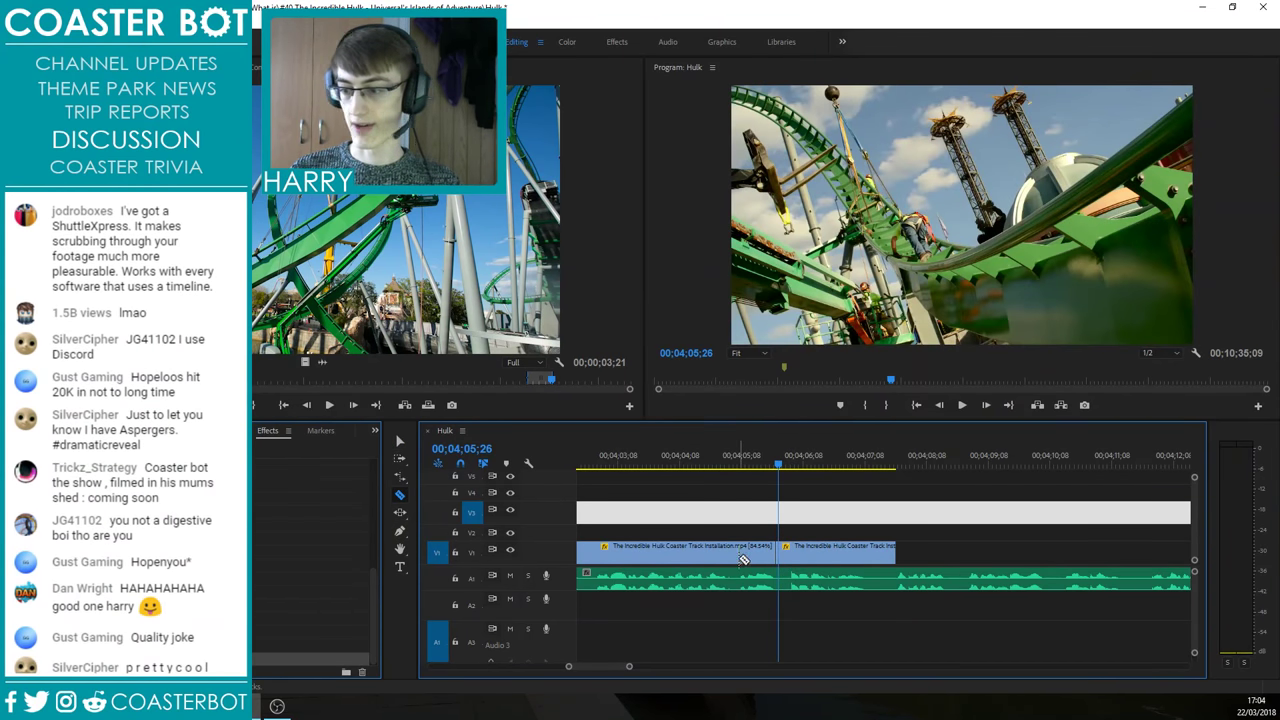
key(v)
click(744, 559)
right_click(742, 559)
click(800, 392)
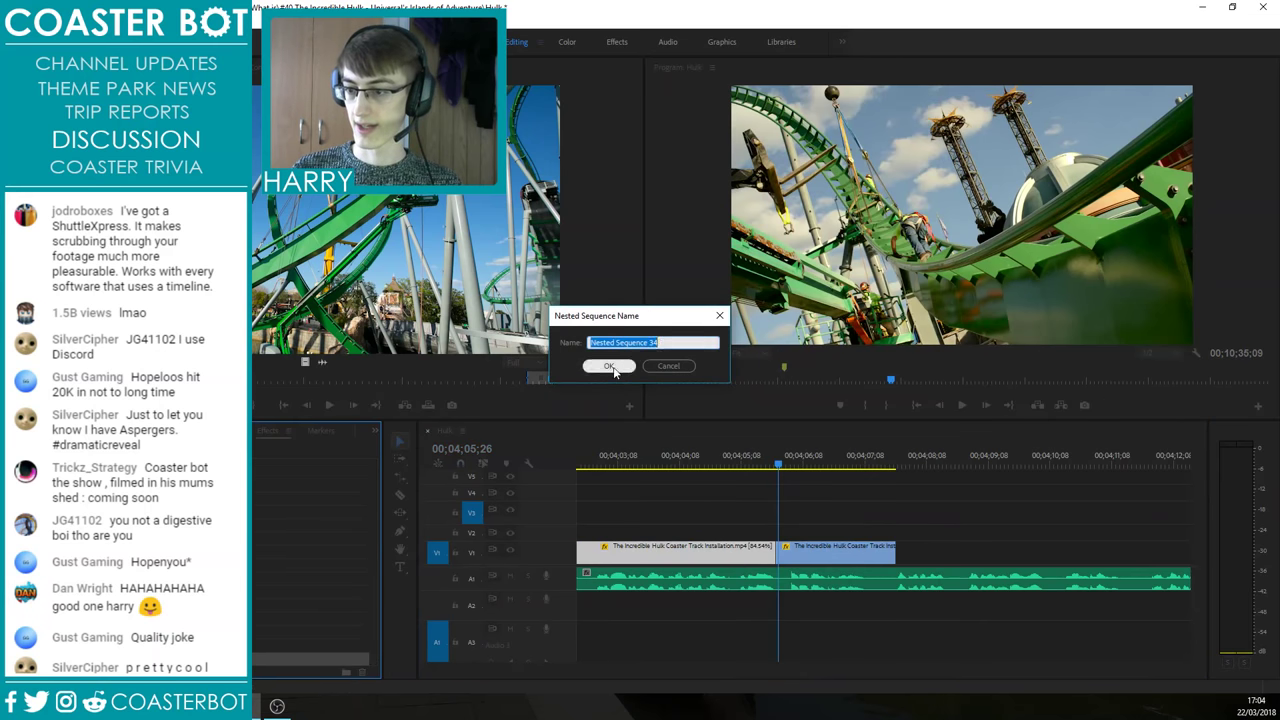
click(610, 366)
right_click(813, 549)
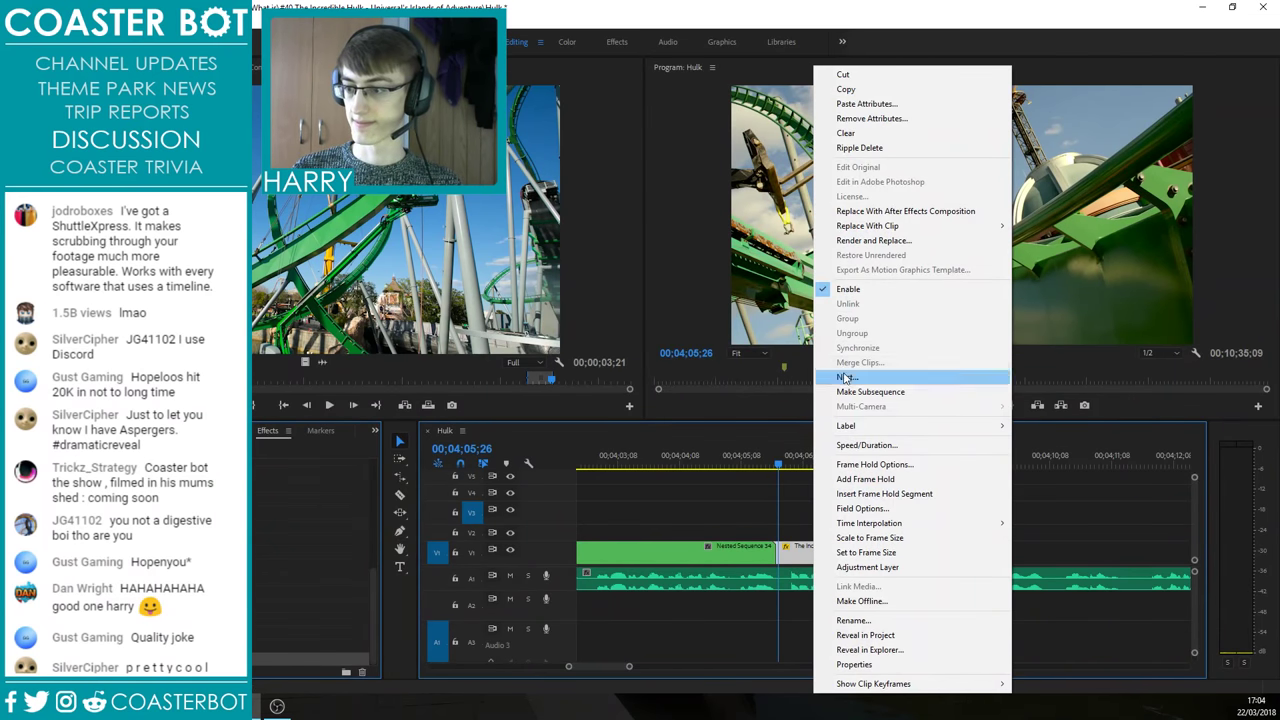
click(845, 377)
click(610, 366)
Step: Open the first part's nested sequence and step through its final frames to 00;00;04;15
double_click(748, 559)
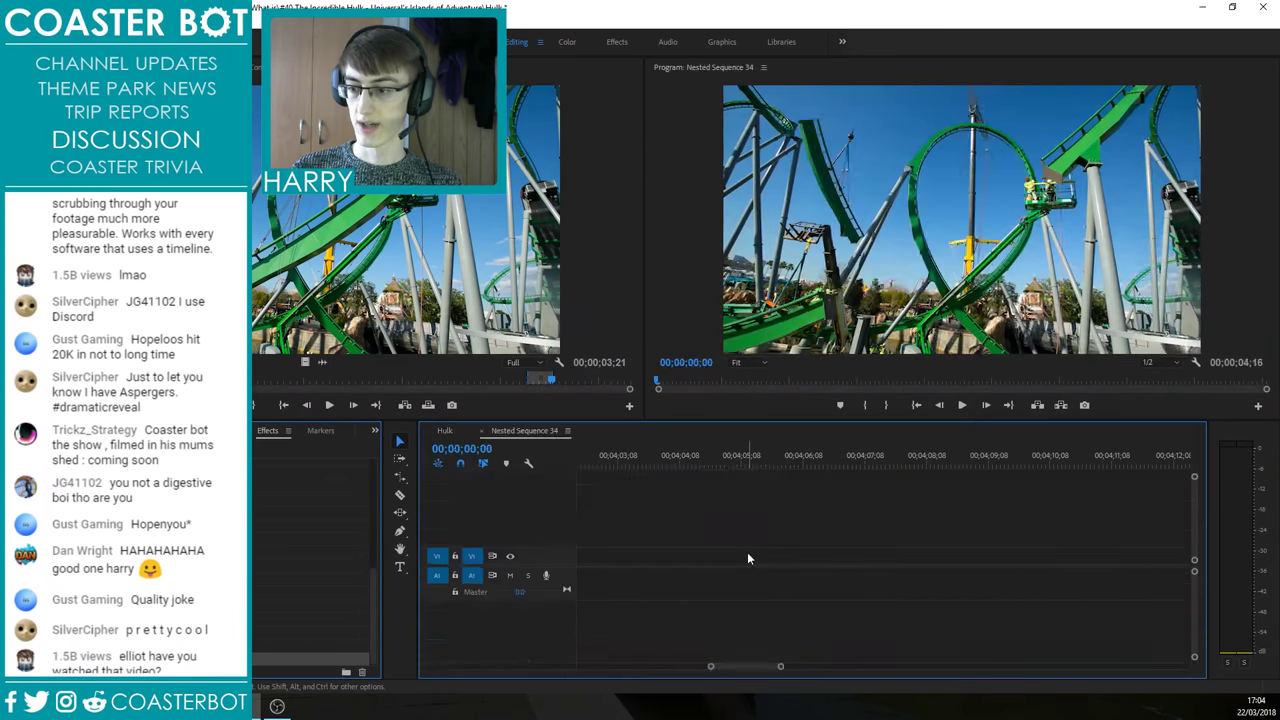
drag(728, 671, 450, 668)
click(757, 465)
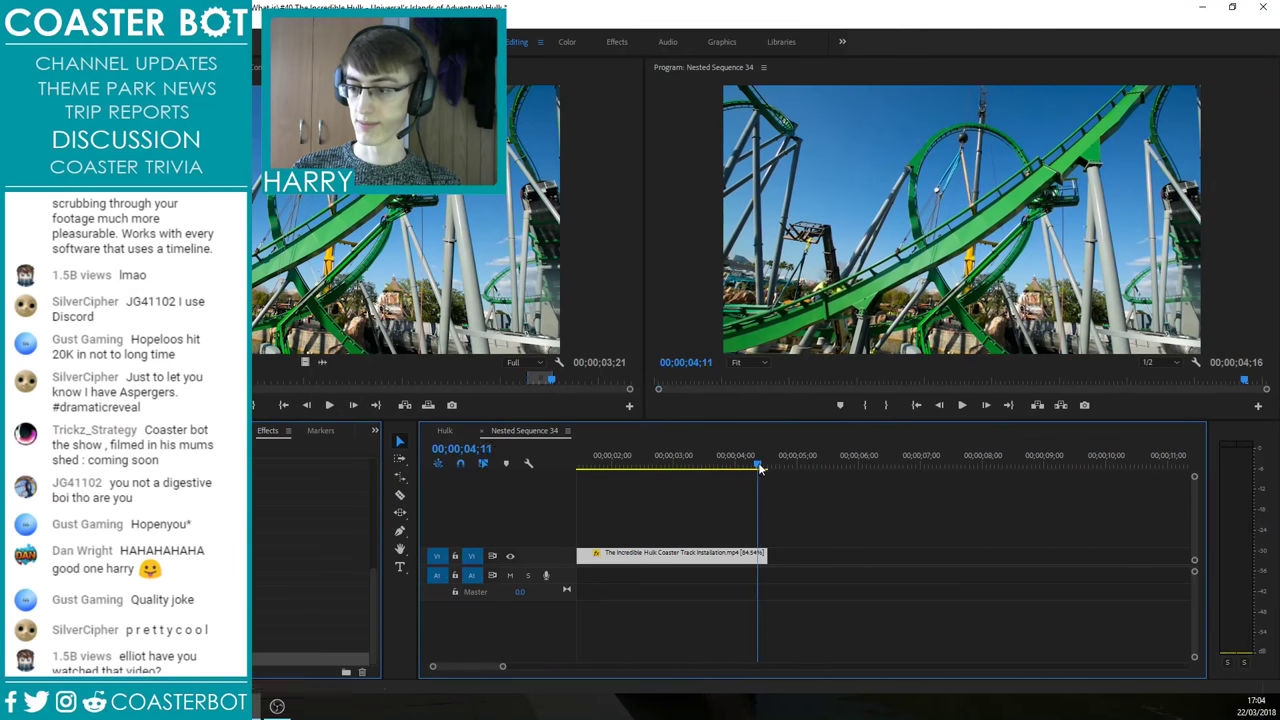
key(Right)
key(Right)
key(Right)
key(Right)
key(Right)
key(Left)
Step: Set the clip inside the first nested sequence to Optical Flow time interpolation
right_click(738, 556)
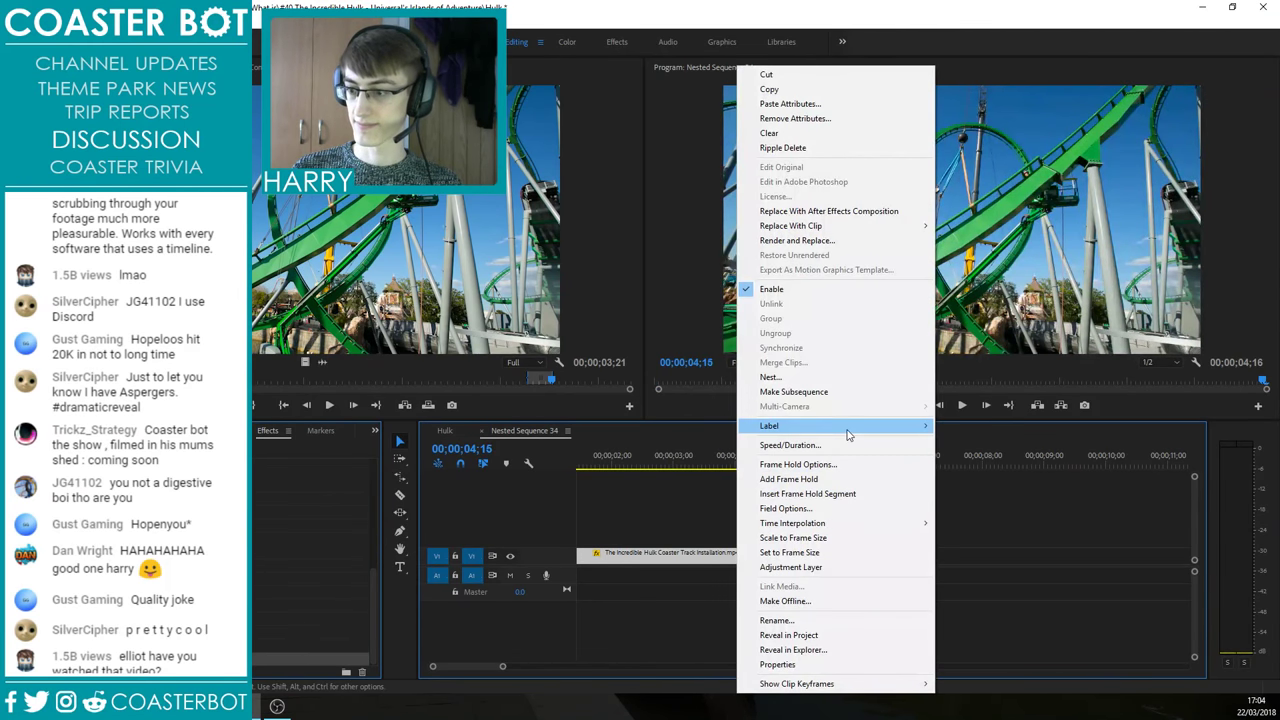
click(938, 556)
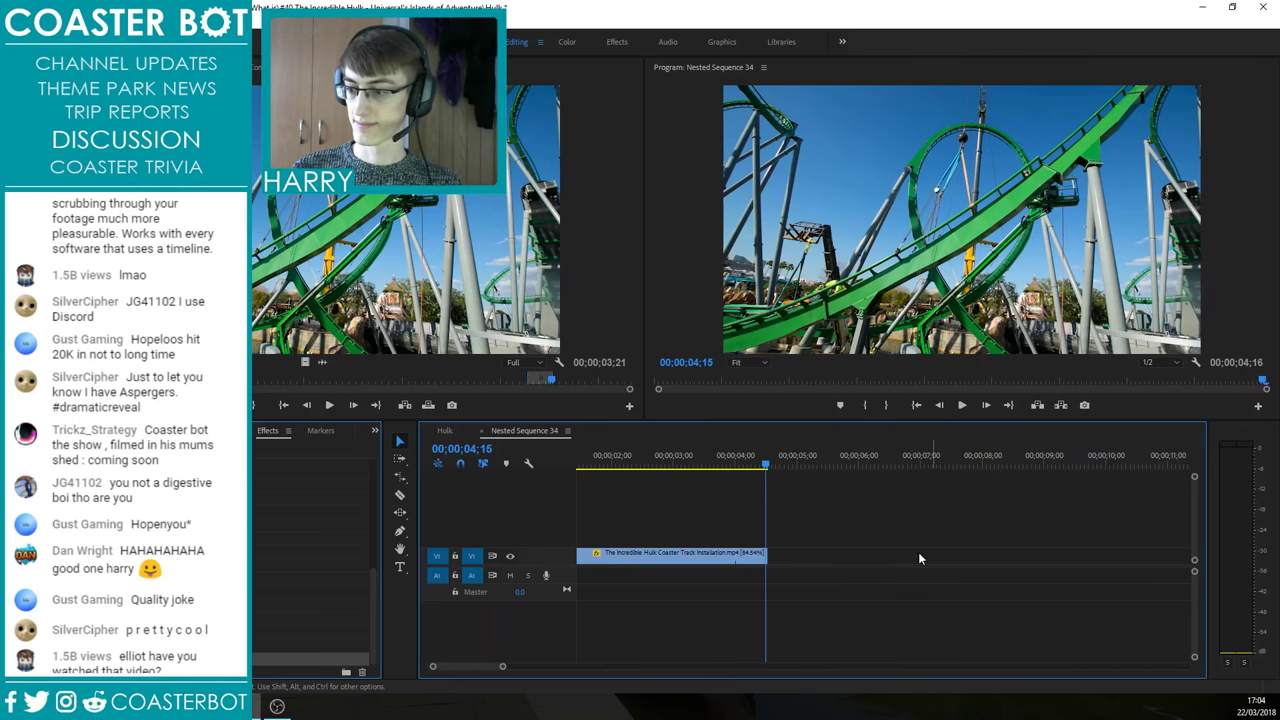
right_click(736, 561)
mouse_move(843, 524)
click(975, 555)
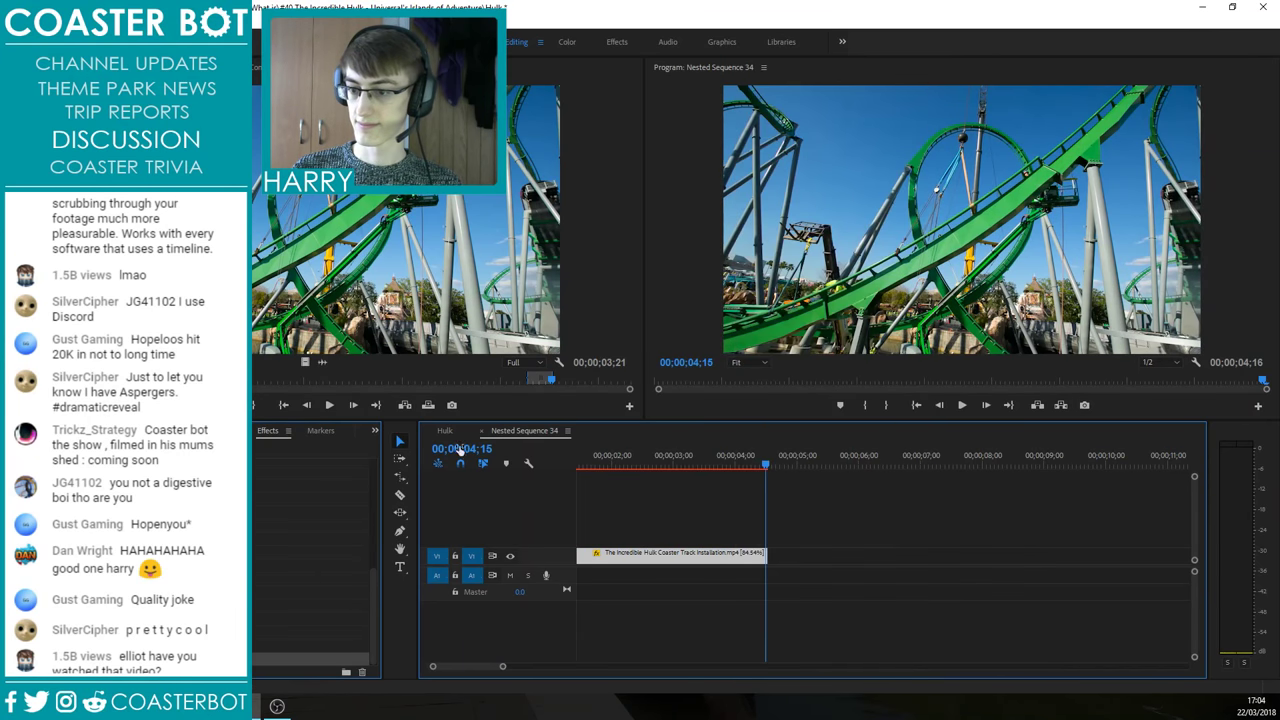
Step: Return to the Hulk sequence and set the second nested clip to Optical Flow time interpolation
click(444, 430)
right_click(829, 568)
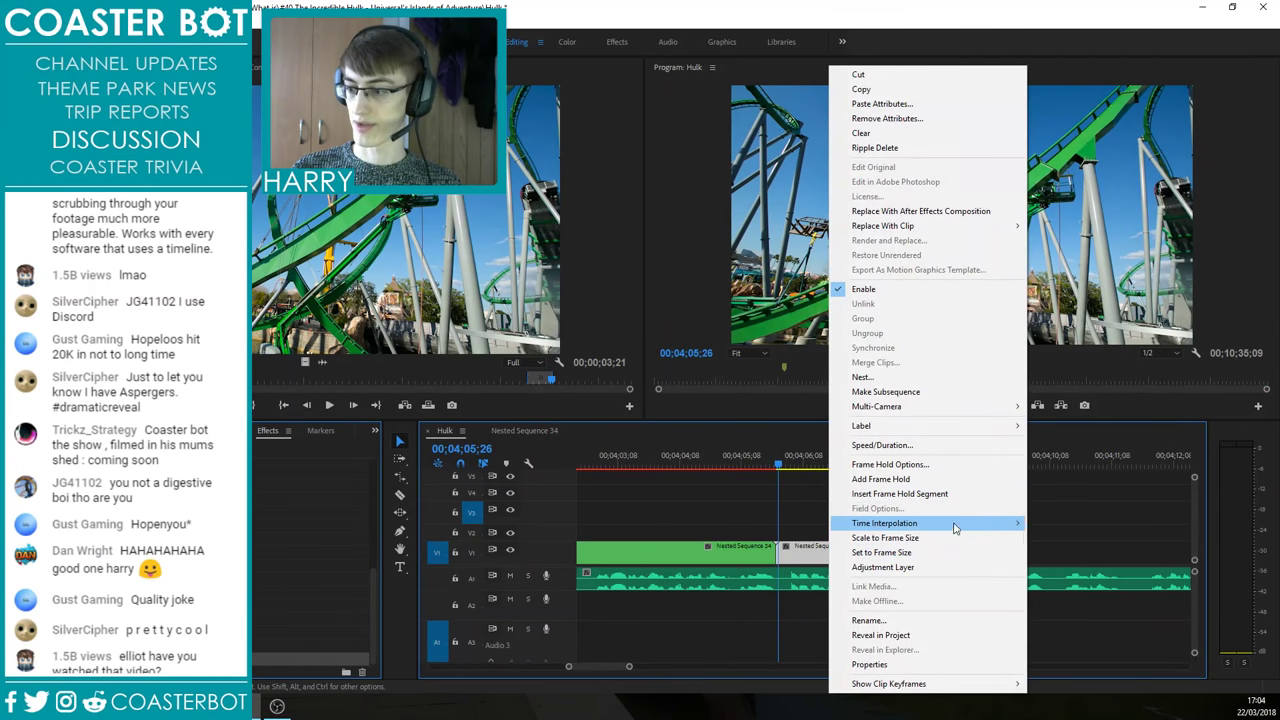
mouse_move(954, 523)
click(1060, 553)
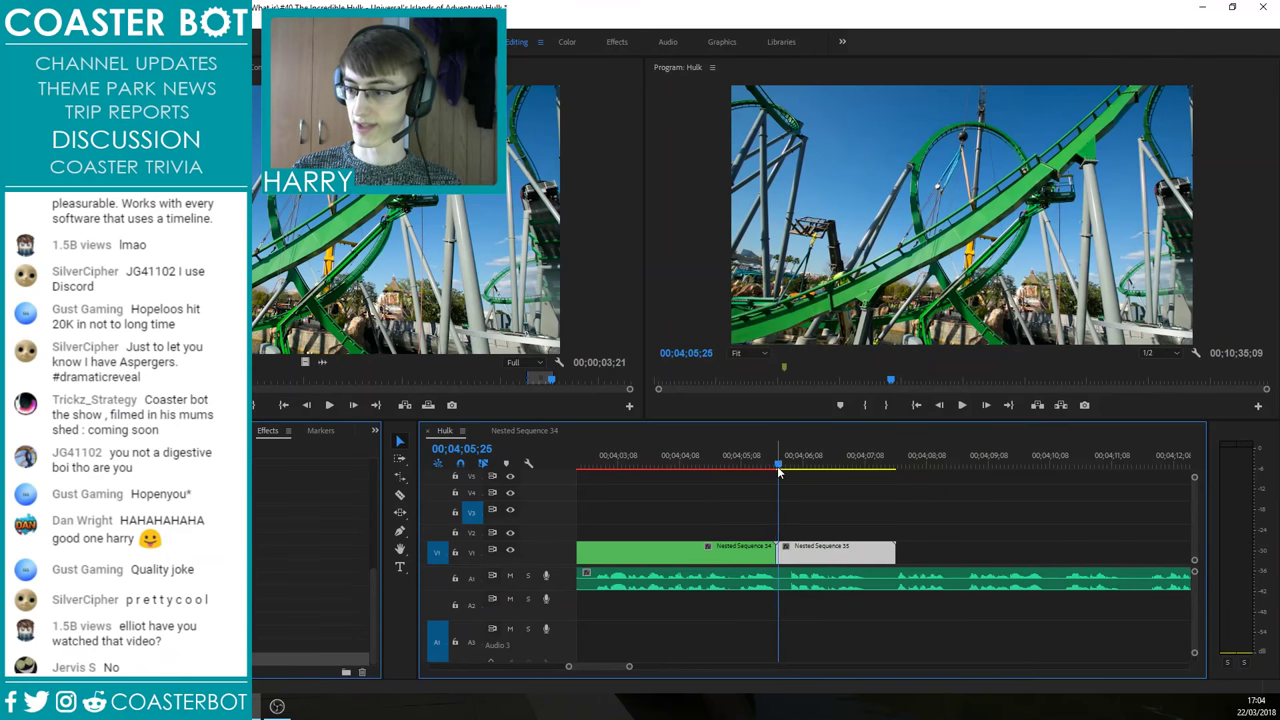
Step: Examine the frames around the cut between the two nested clips and try rendering the timeline previews
click(733, 466)
drag(735, 481, 773, 491)
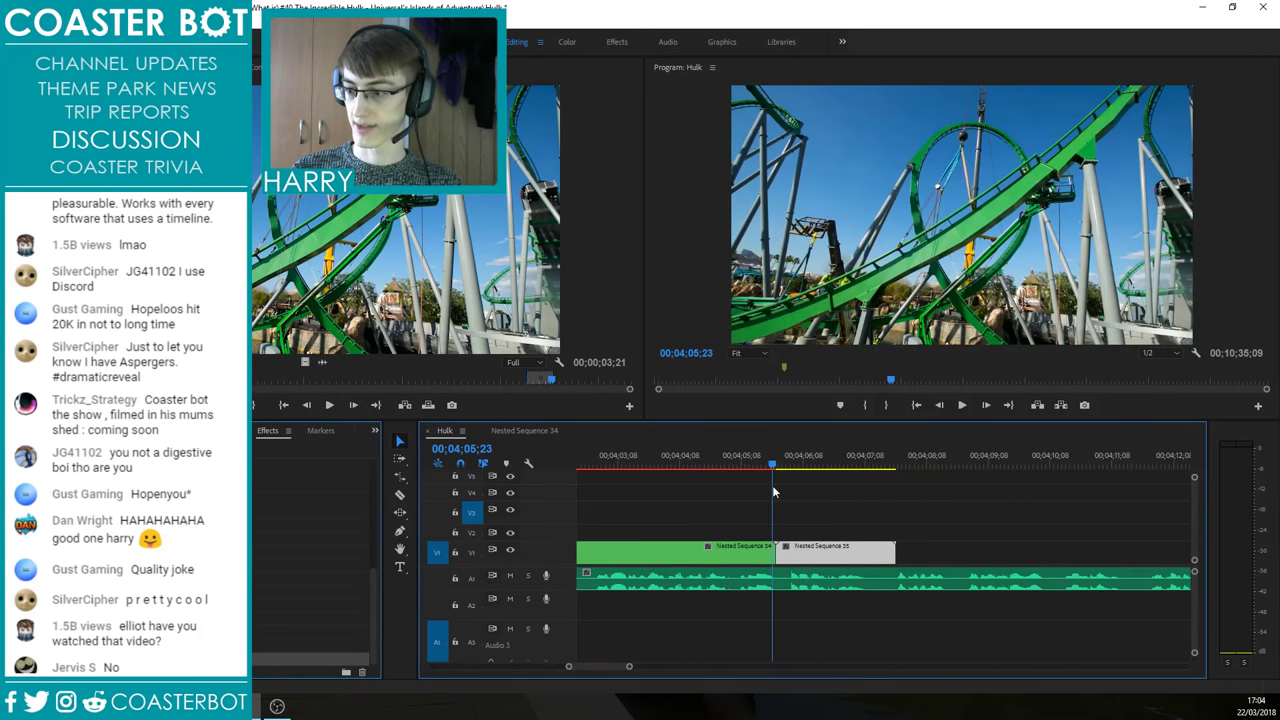
key(Right)
key(Right)
key(Right)
key(Right)
key(Left)
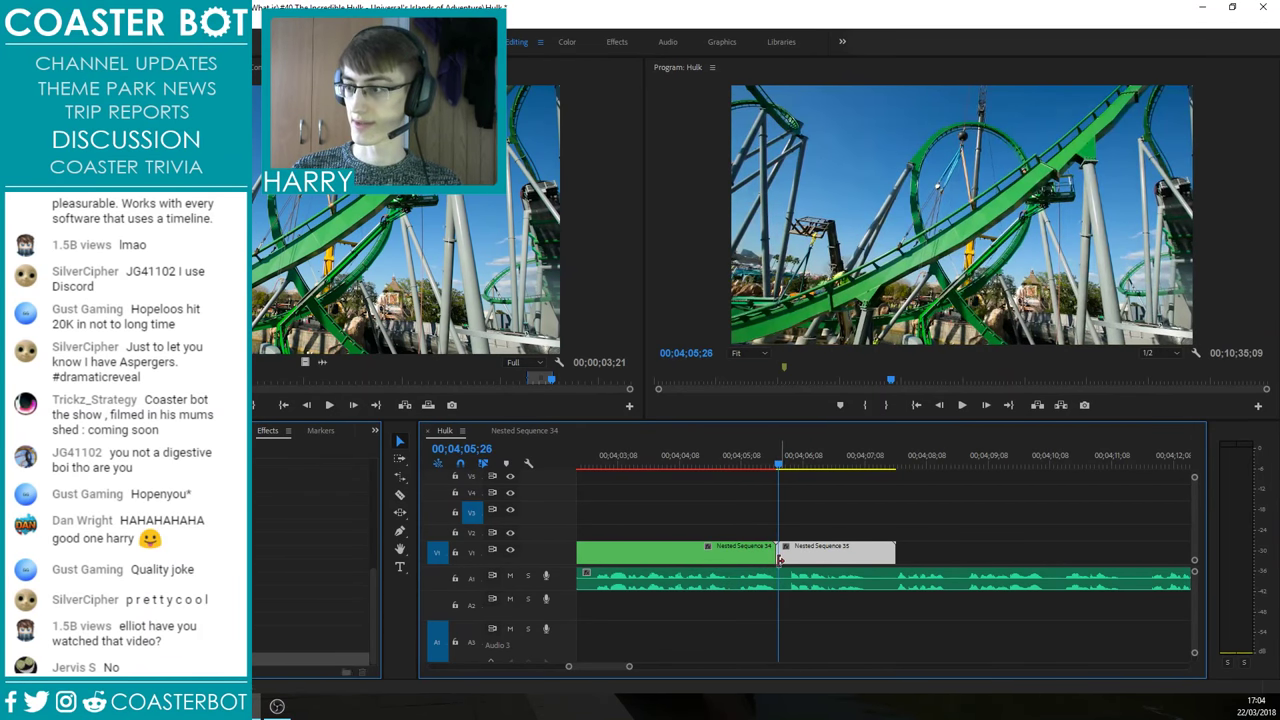
key(Return)
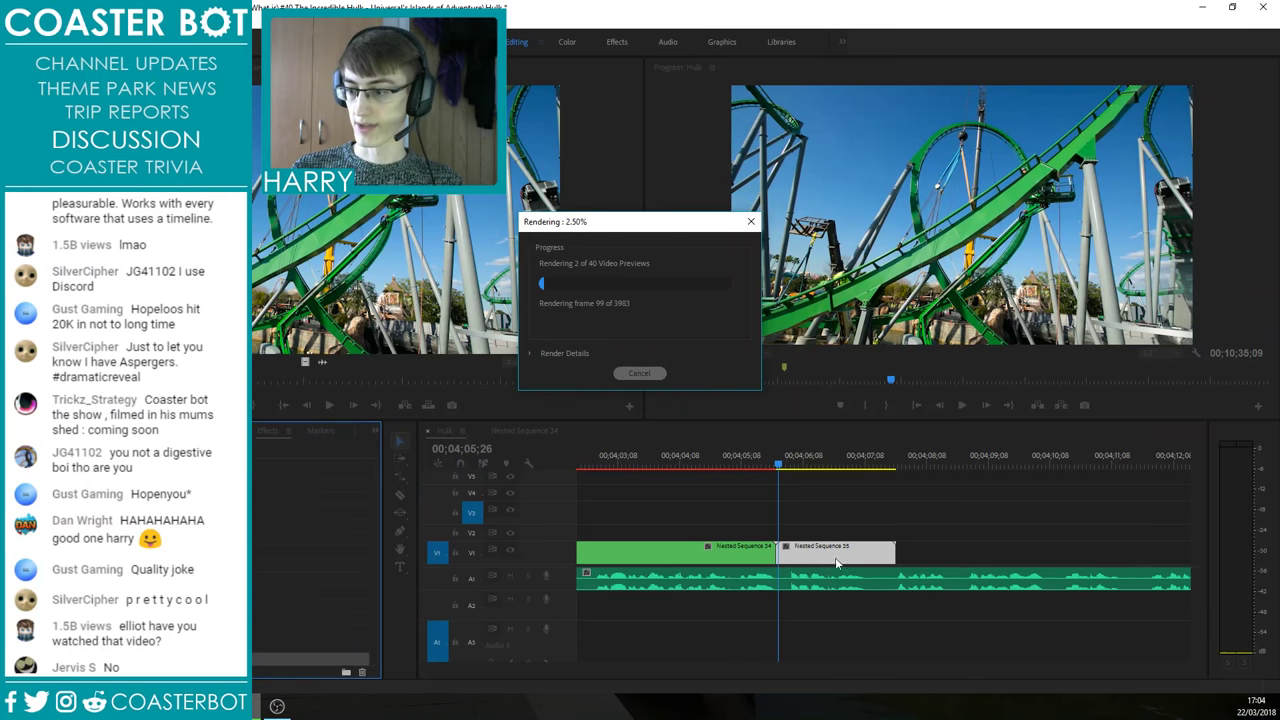
key(Escape)
Step: Open the second part's nested sequence and turn on Scale to Frame Size for the clip inside it
double_click(812, 555)
right_click(672, 557)
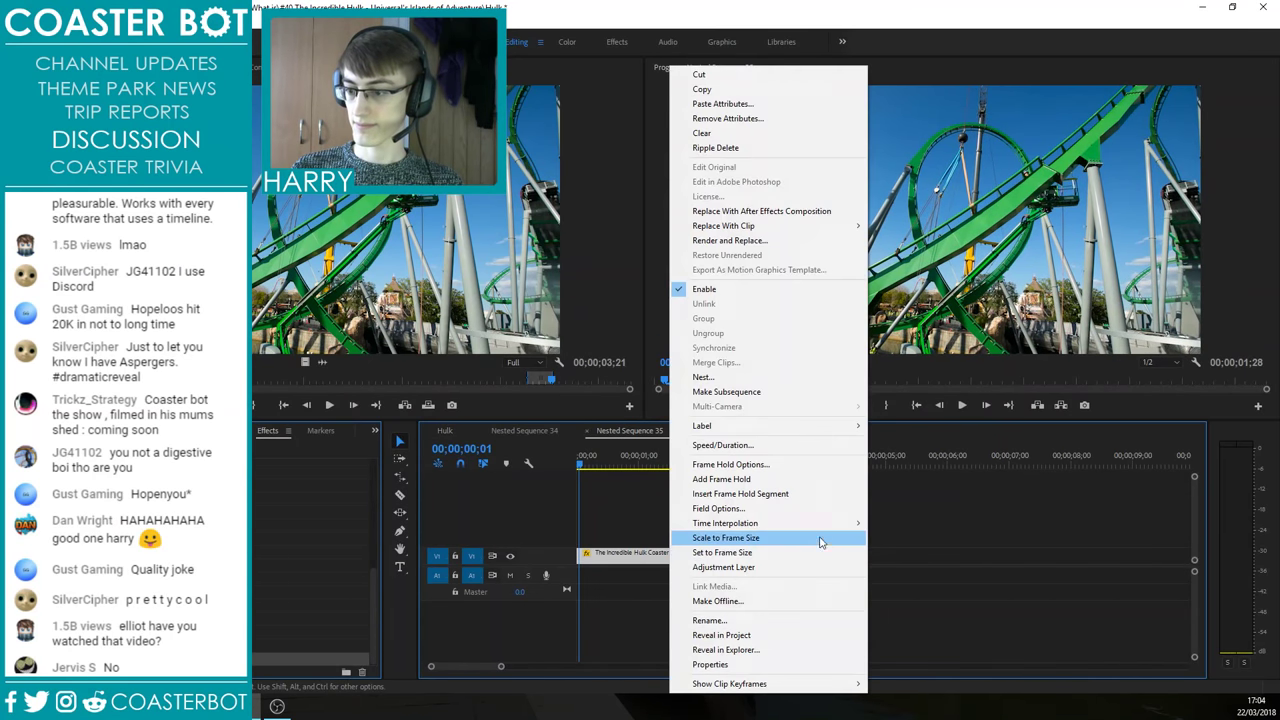
click(820, 541)
right_click(682, 563)
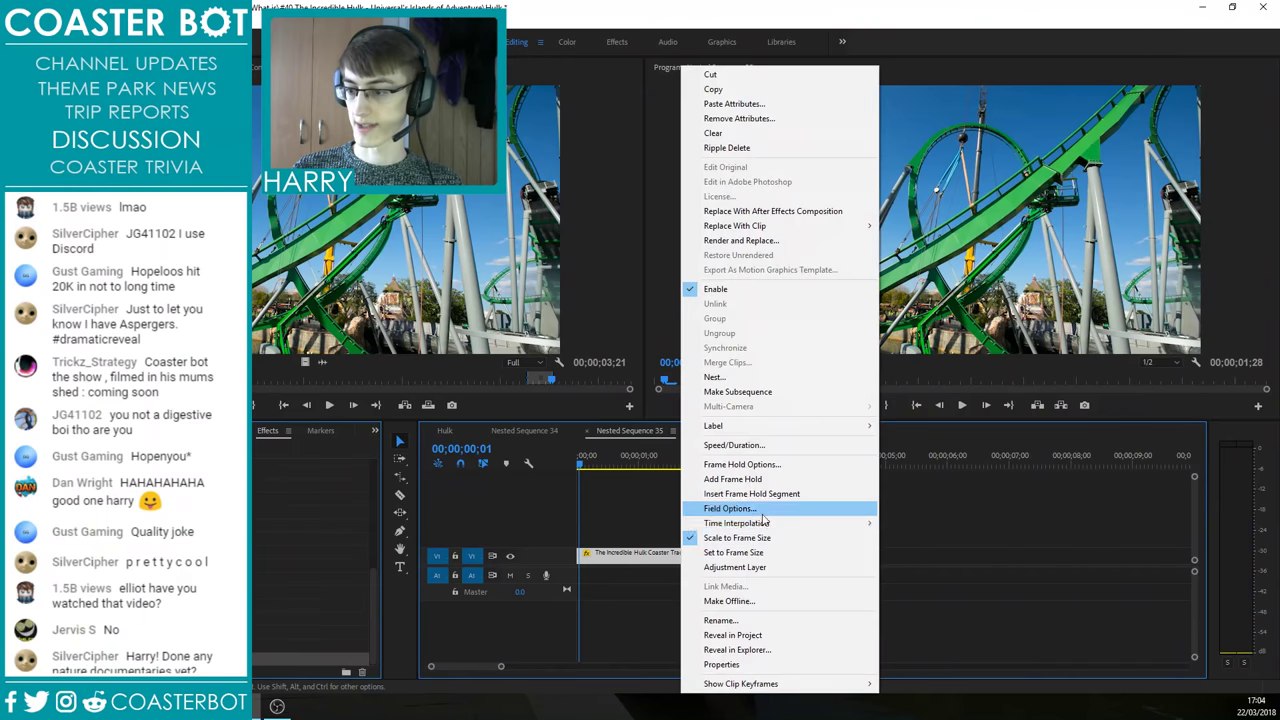
click(751, 539)
click(669, 397)
Step: Set the clip in the second nested sequence to Optical Flow time interpolation and return to the Hulk sequence
right_click(676, 553)
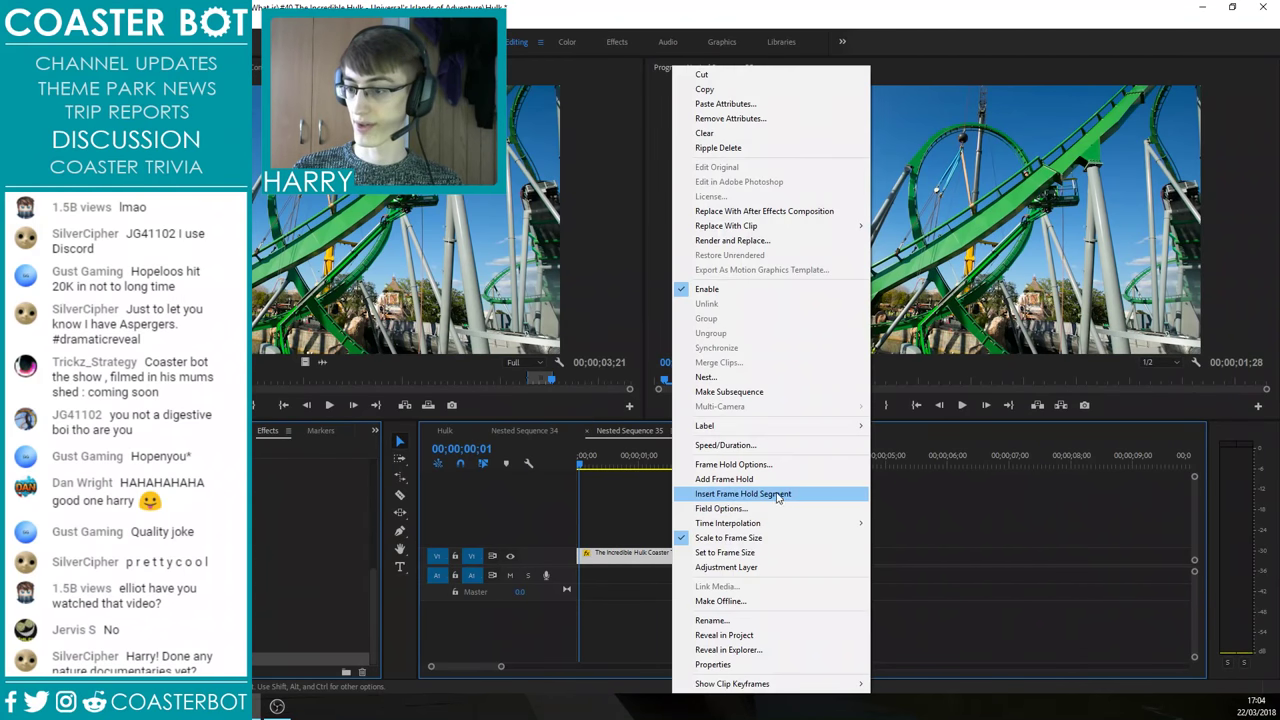
mouse_move(800, 523)
click(897, 552)
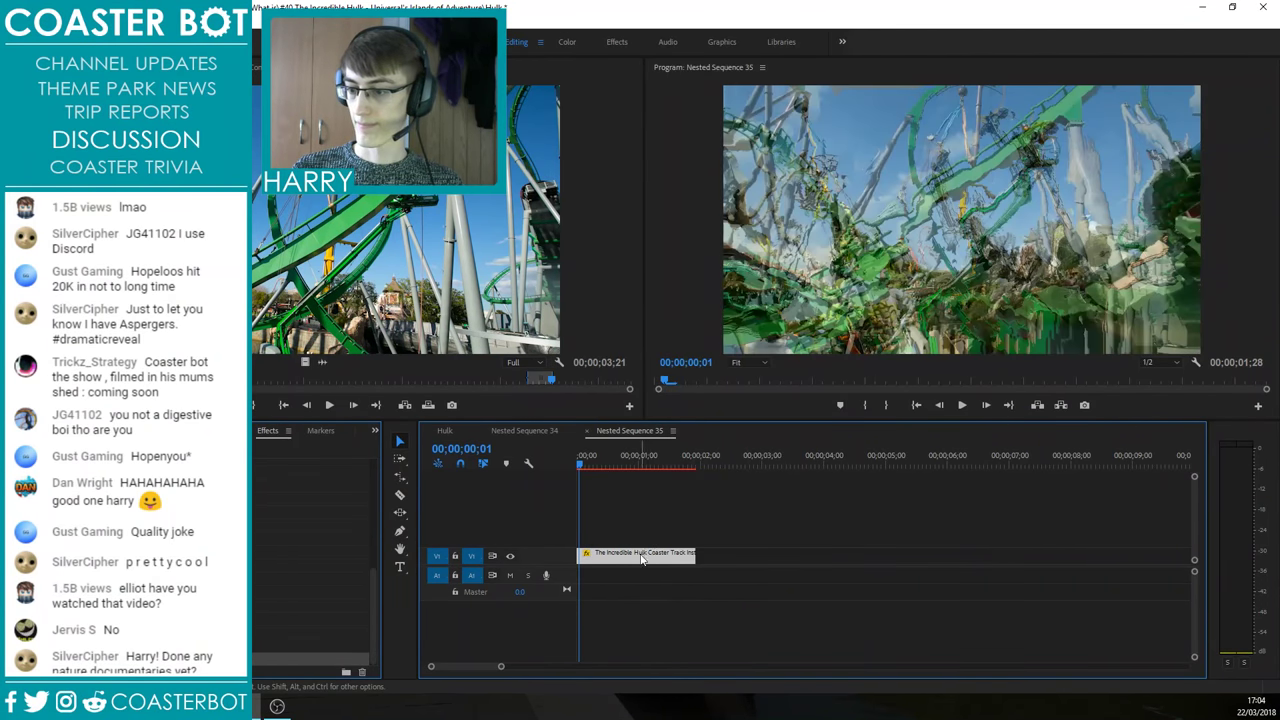
right_click(641, 554)
click(671, 541)
click(445, 430)
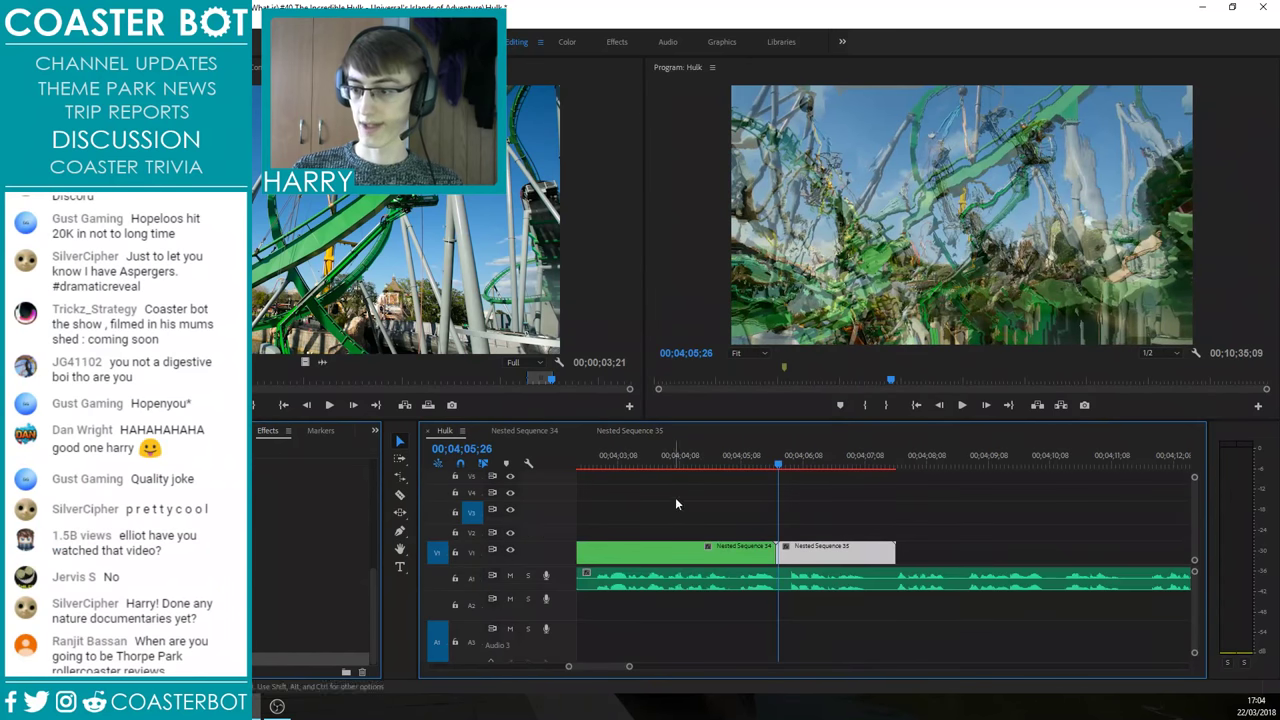
Step: Mark an in-to-out range around both nested clips, starting at 00;04;00;25, and render its previews
click(880, 522)
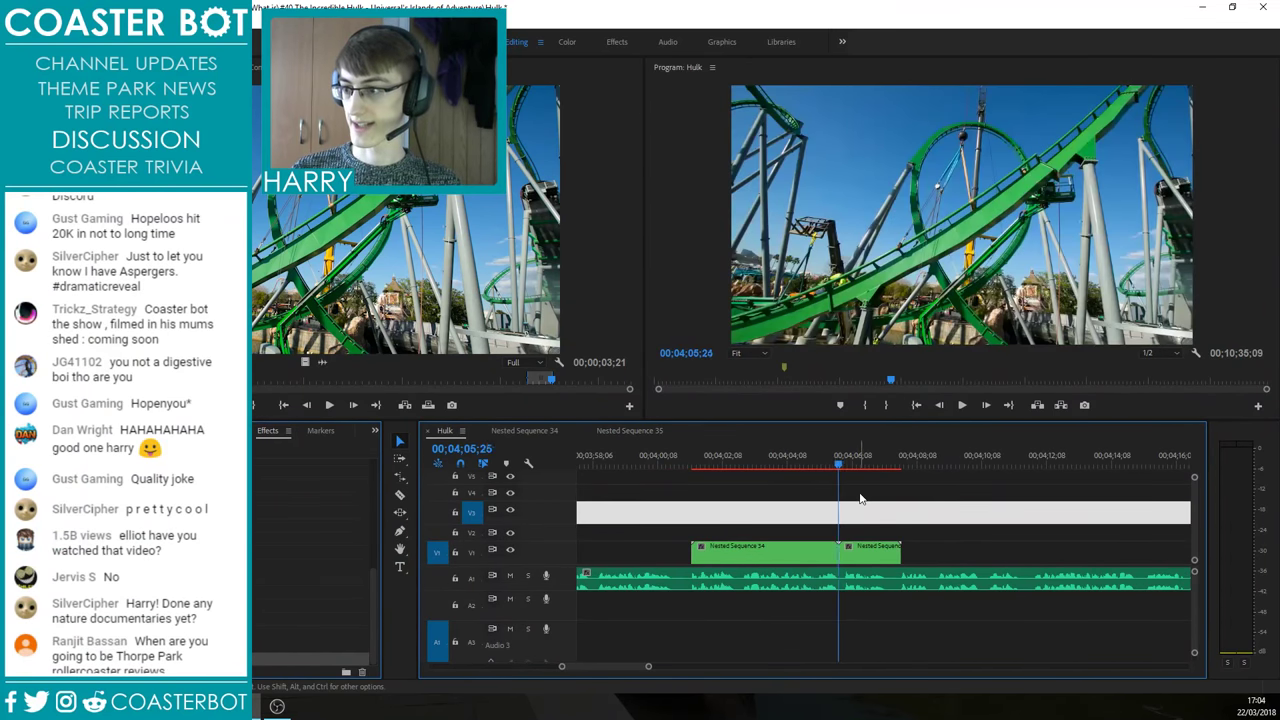
drag(836, 457, 677, 450)
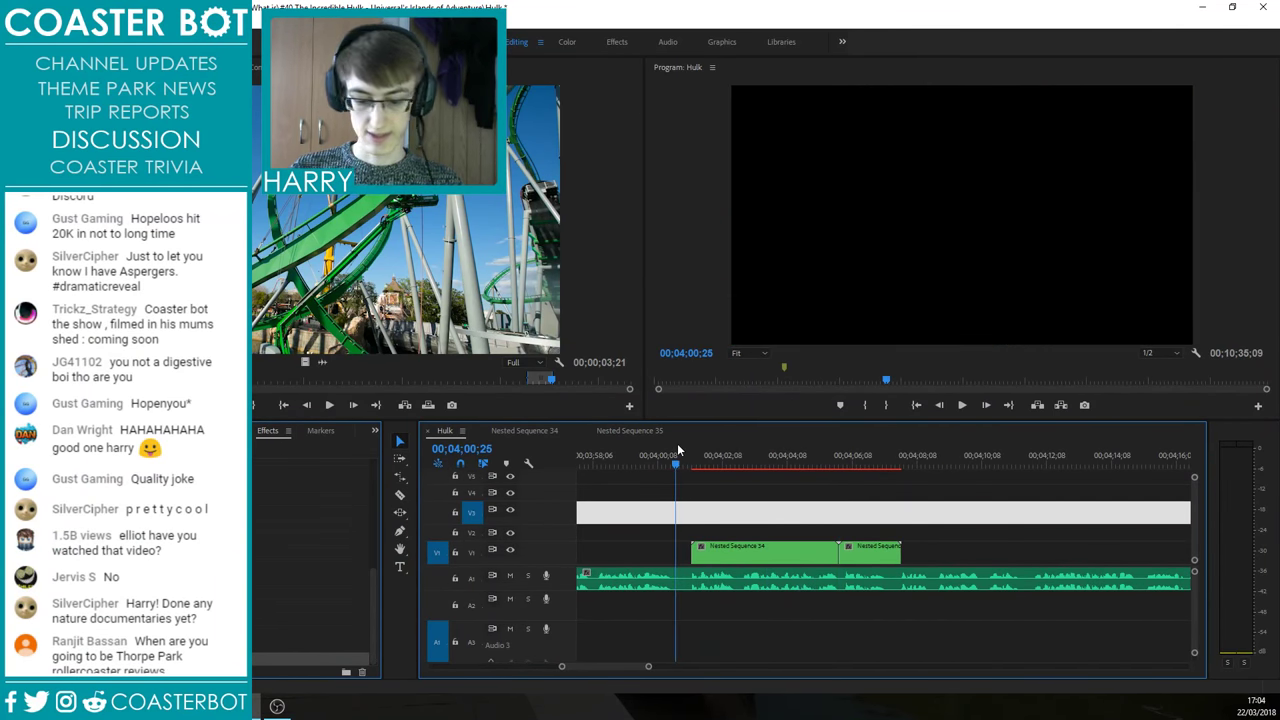
key(i)
click(920, 461)
key(o)
click(801, 469)
key(Return)
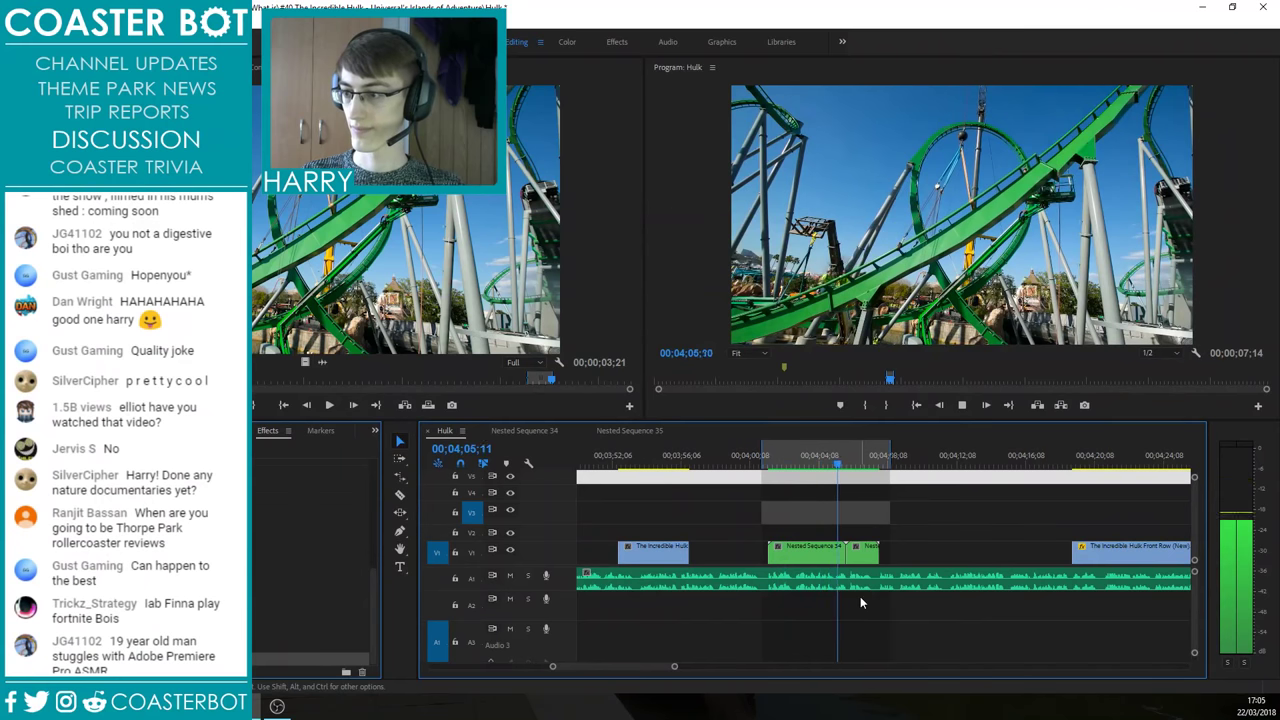
Step: Step through the rendered frames from 00;04;05;14 across the cut between the two nested clips
click(841, 463)
scroll(842, 500, up, 6)
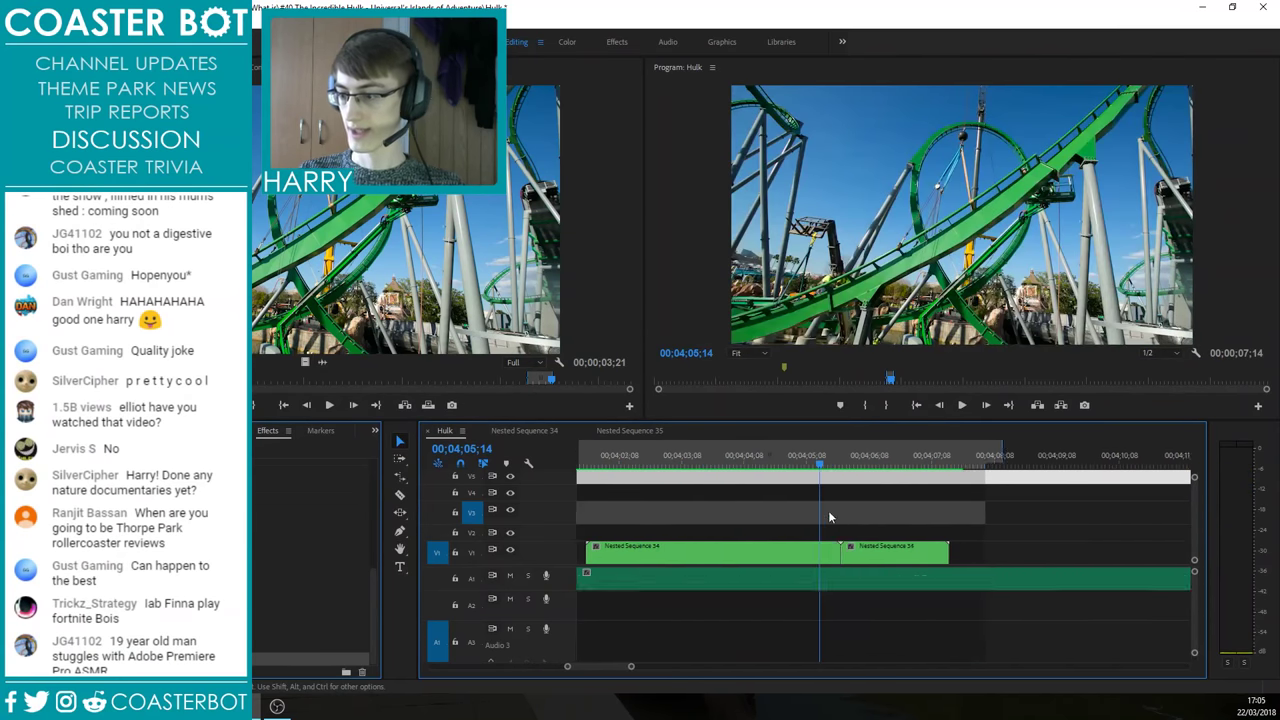
key(Right)
key(Right)
key(Right)
key(Right)
key(Right)
key(Right)
key(Right)
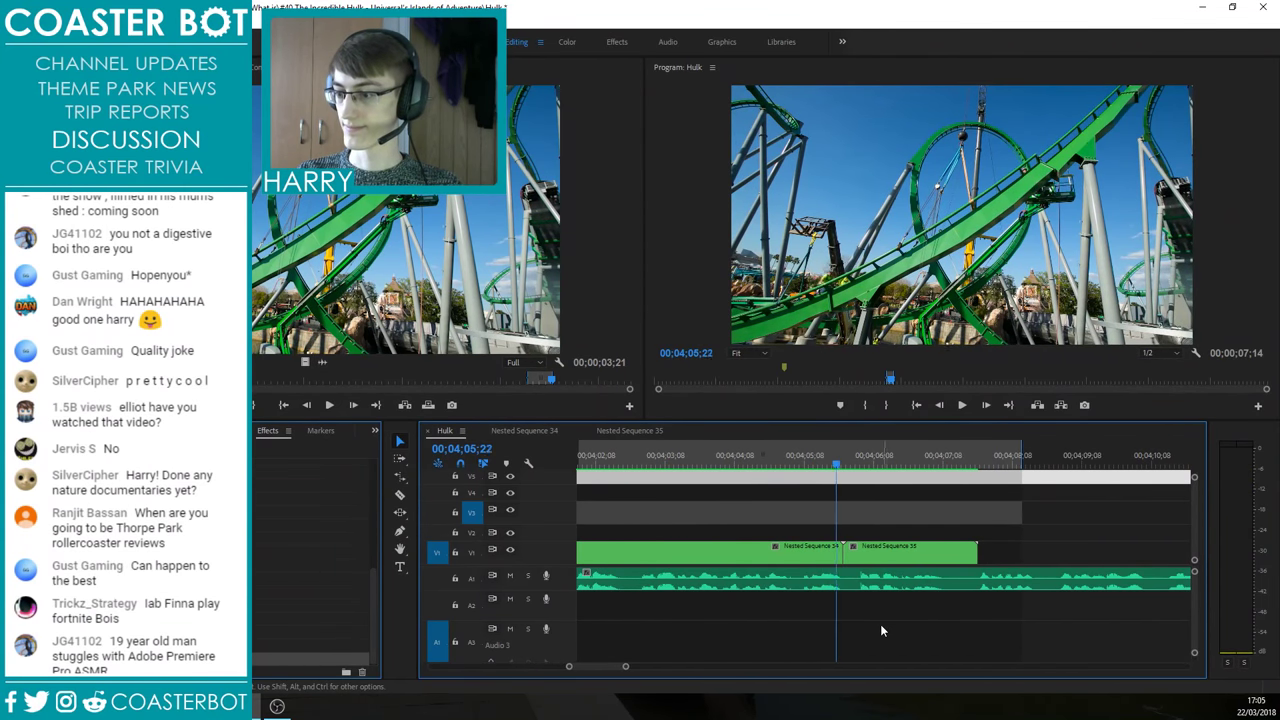
key(Right)
key(Right)
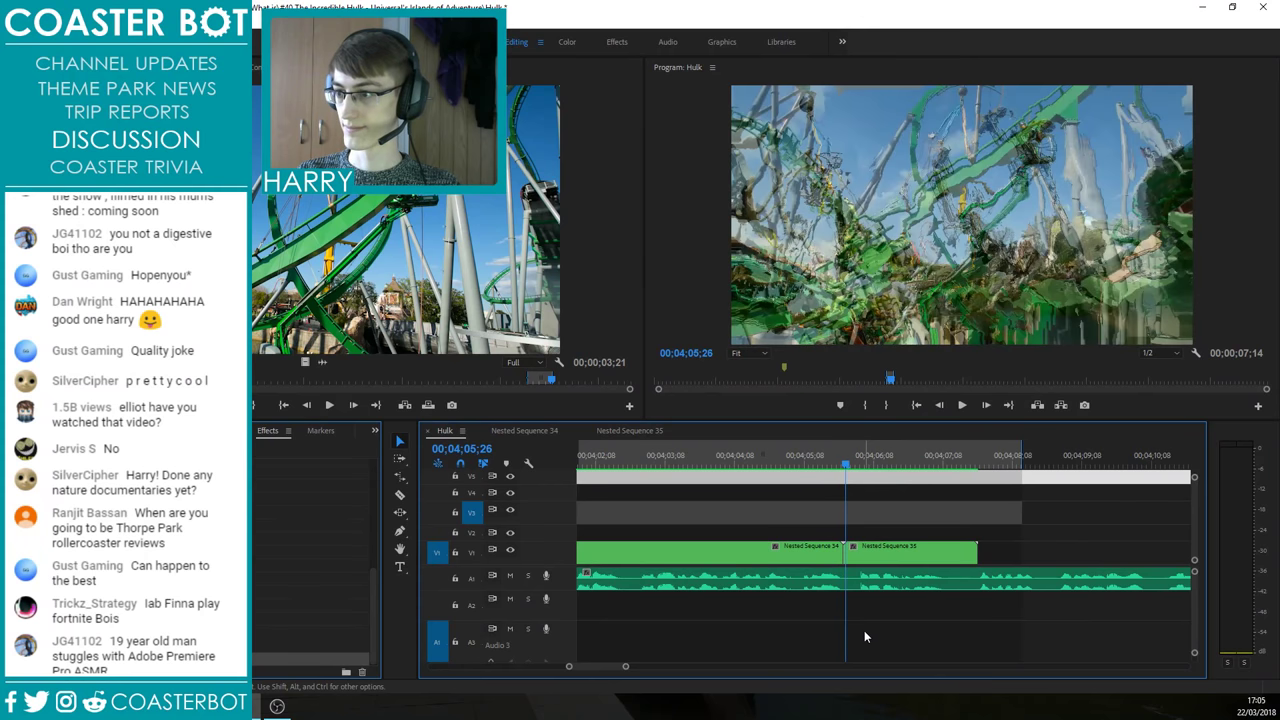
Step: Trim the frames before 00;04;05;27 off the second nested clip's start and move it against the first nested clip
scroll(869, 554, up, 2)
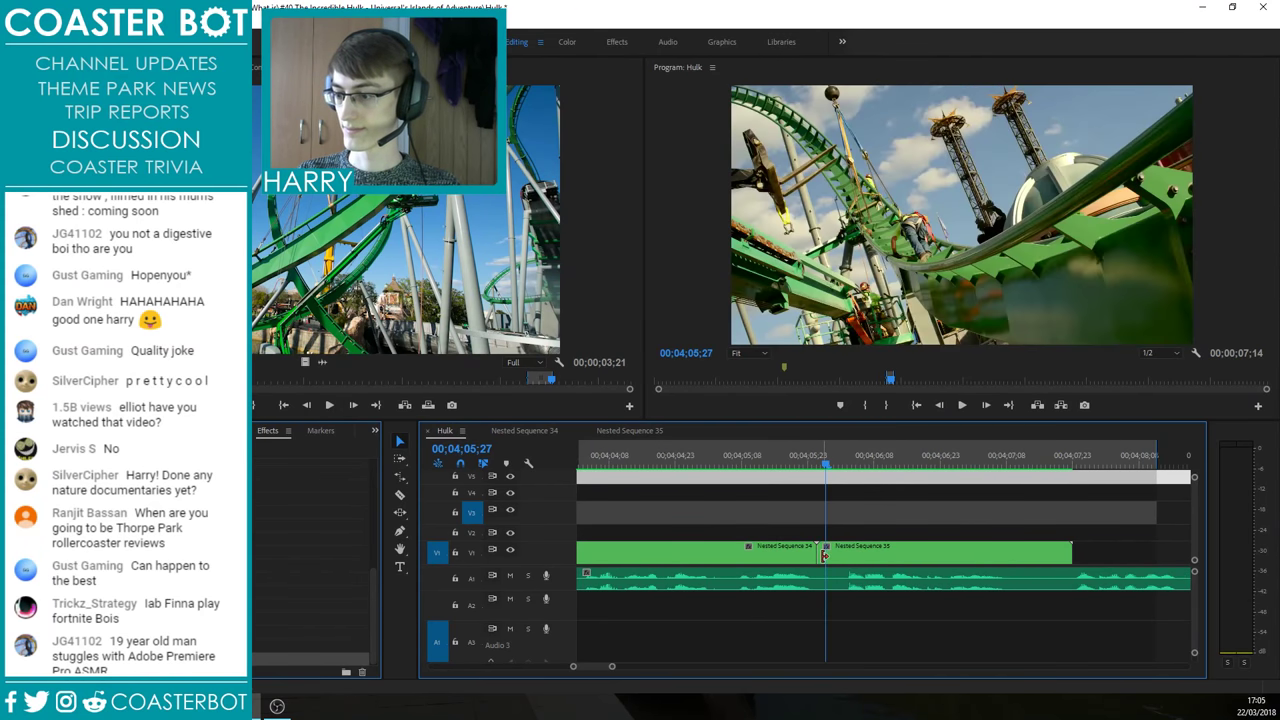
key(Right)
key(Left)
key(Left)
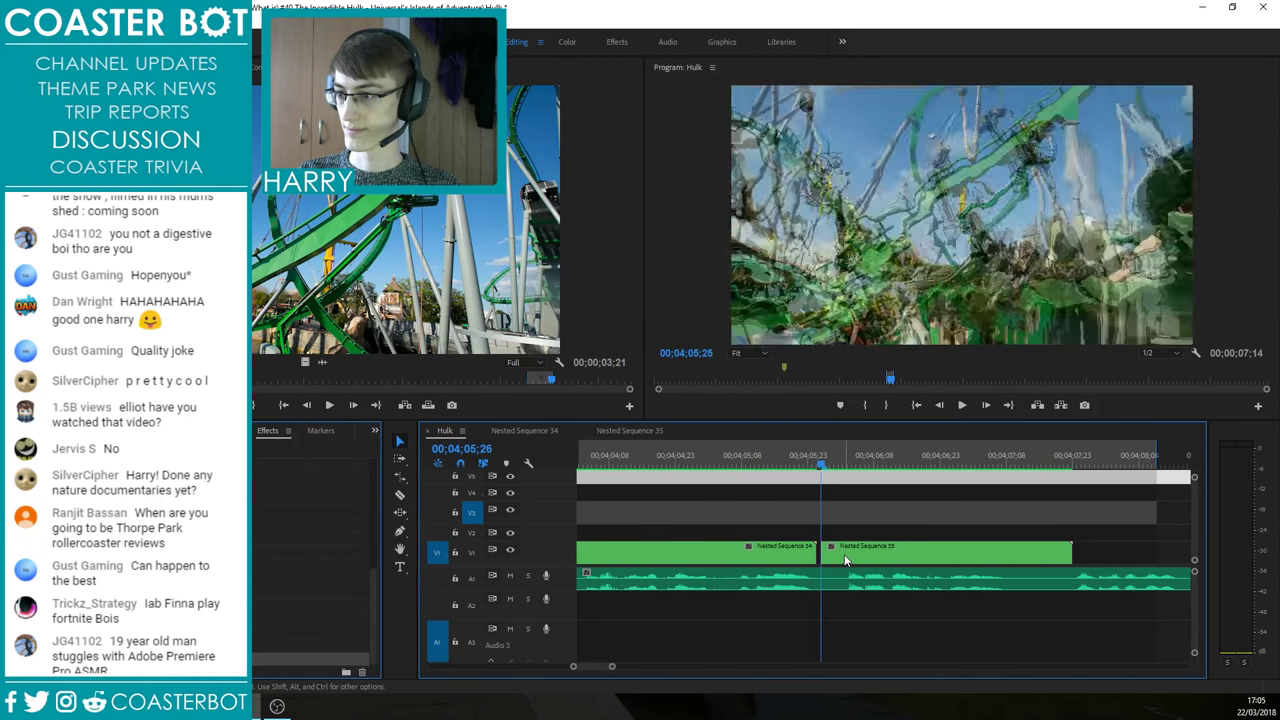
key(Right)
key(Right)
click(850, 557)
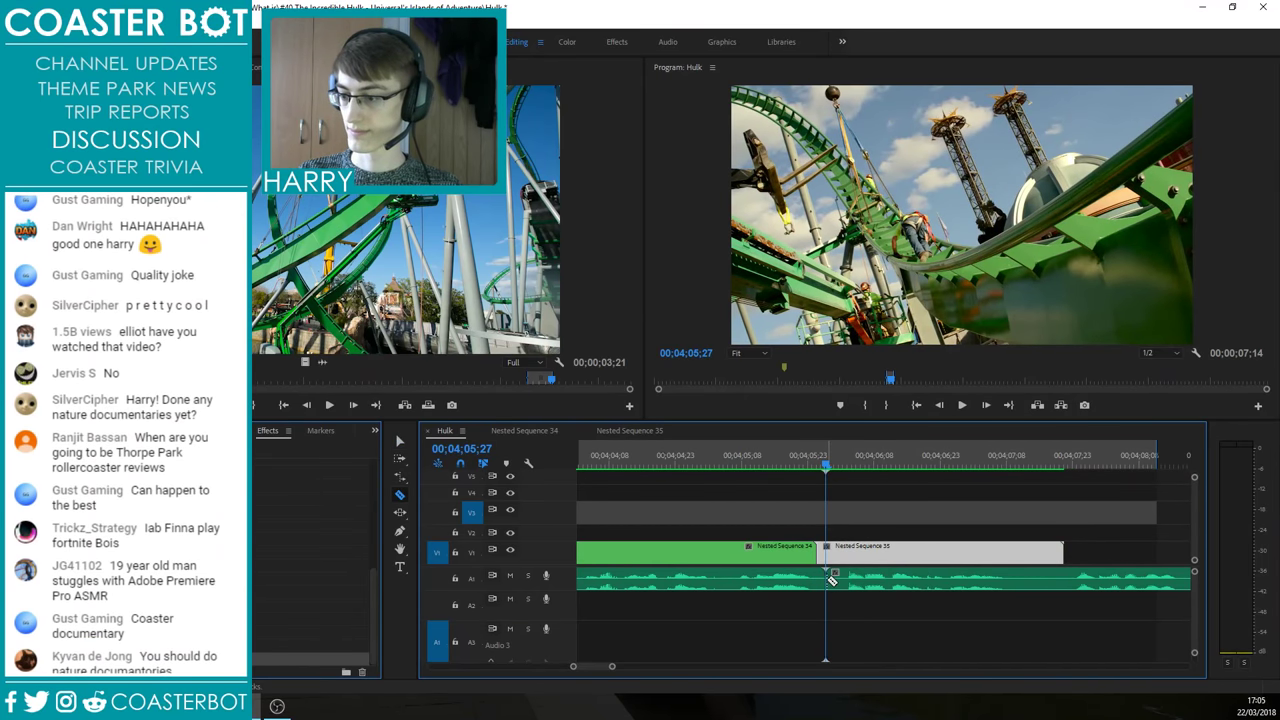
Step: Cut the two frames between 00;04;05;27 and 00;04;05;29 out of the voice-over and close the gap
key(Right)
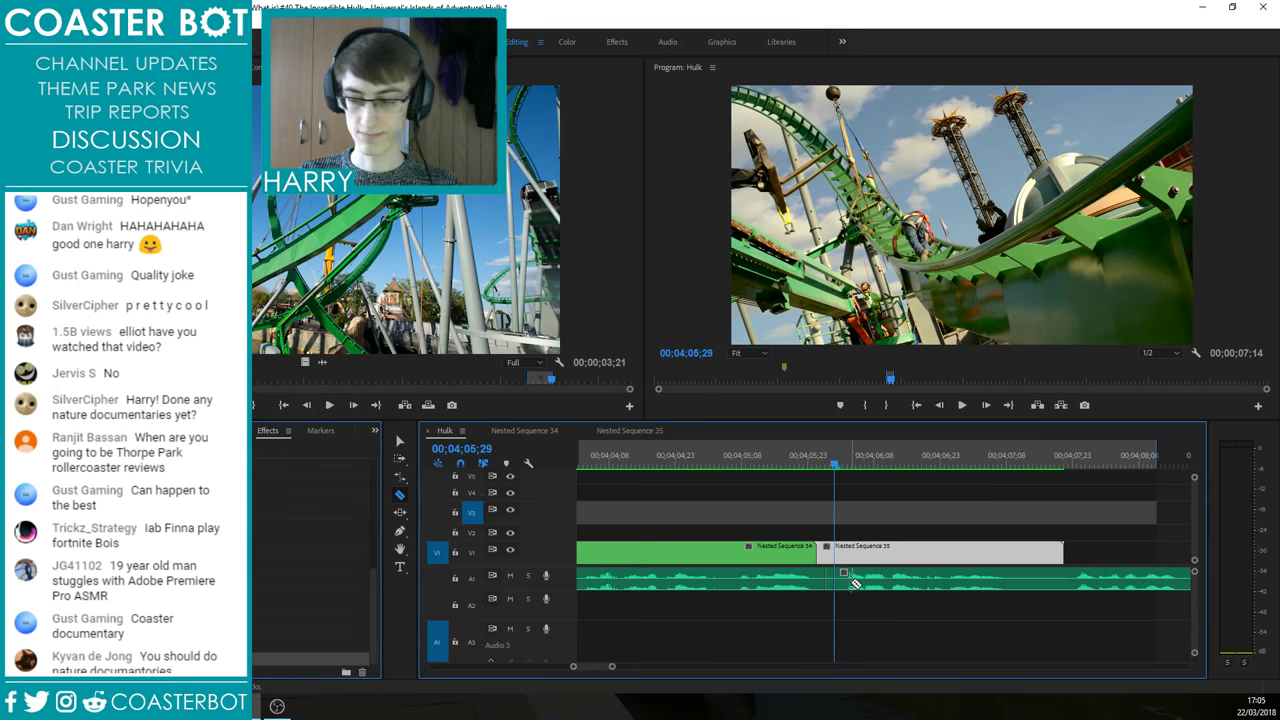
click(843, 585)
key(space)
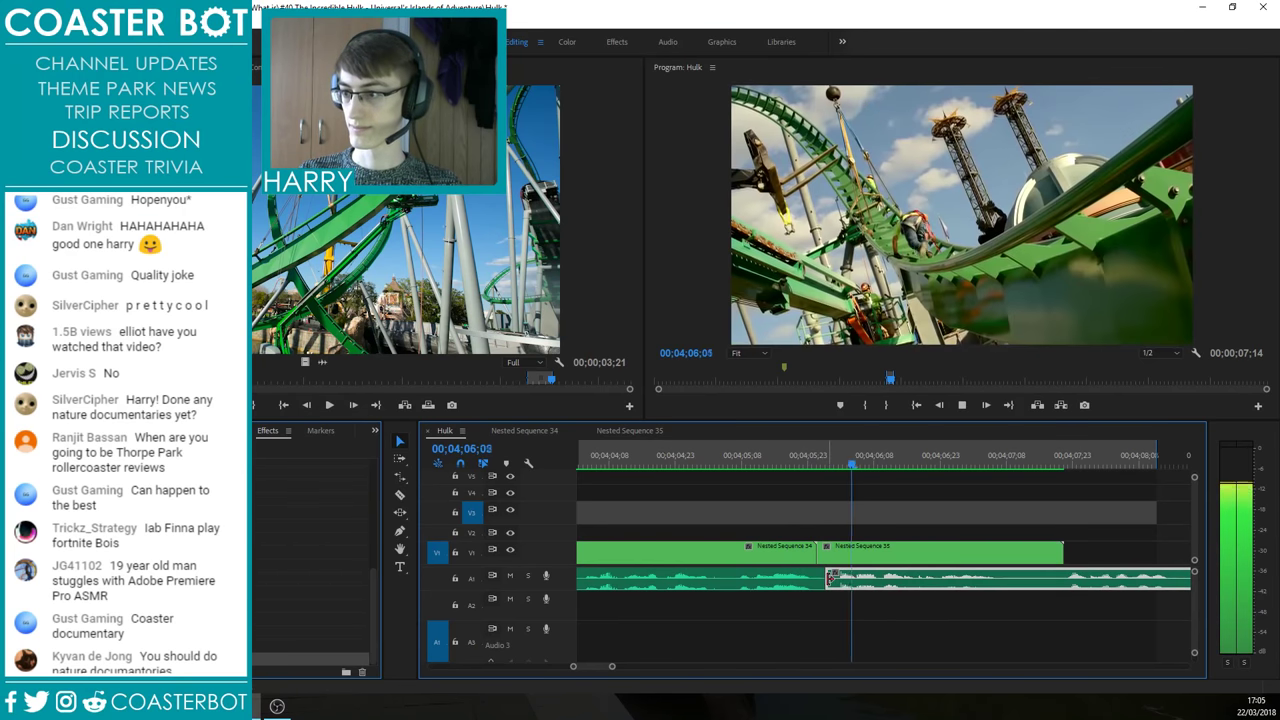
Step: Play back the section around the nested clips and the preceding track installation clip to check the edit against the voice-over
click(829, 494)
scroll(1036, 517, down, 3)
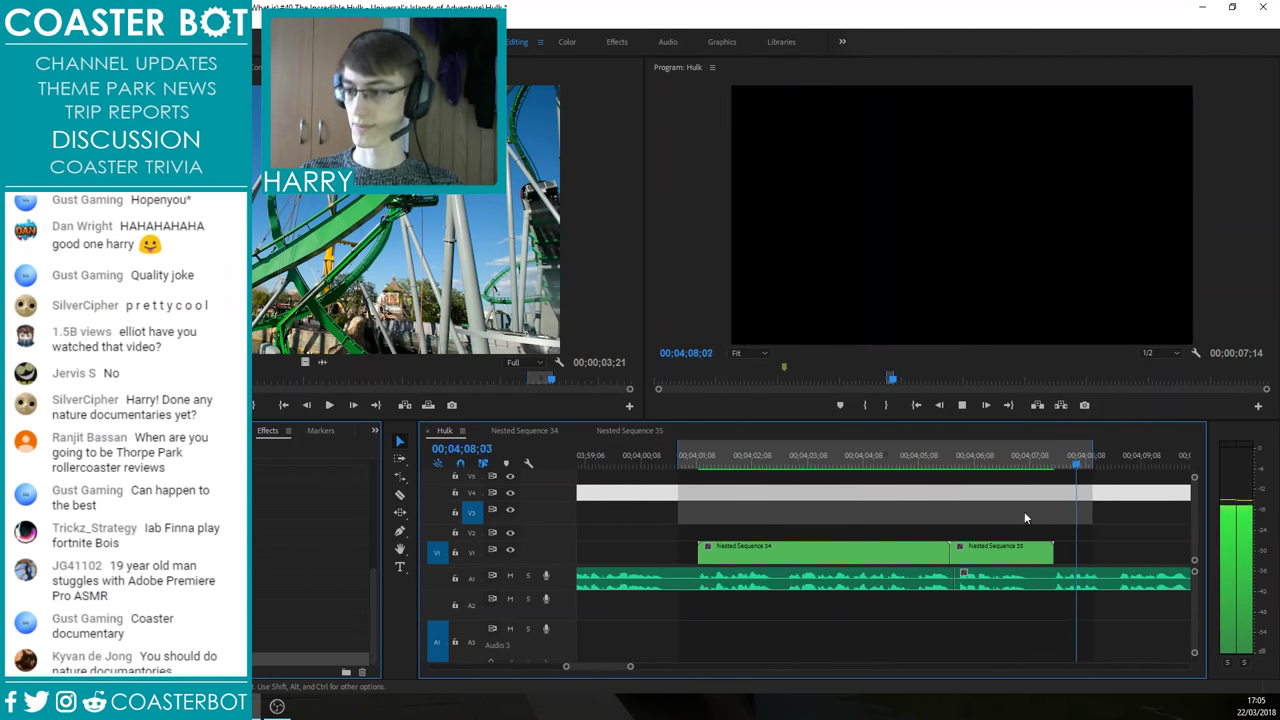
drag(768, 463, 704, 470)
scroll(733, 495, down, 1)
click(757, 463)
scroll(842, 545, down, 1)
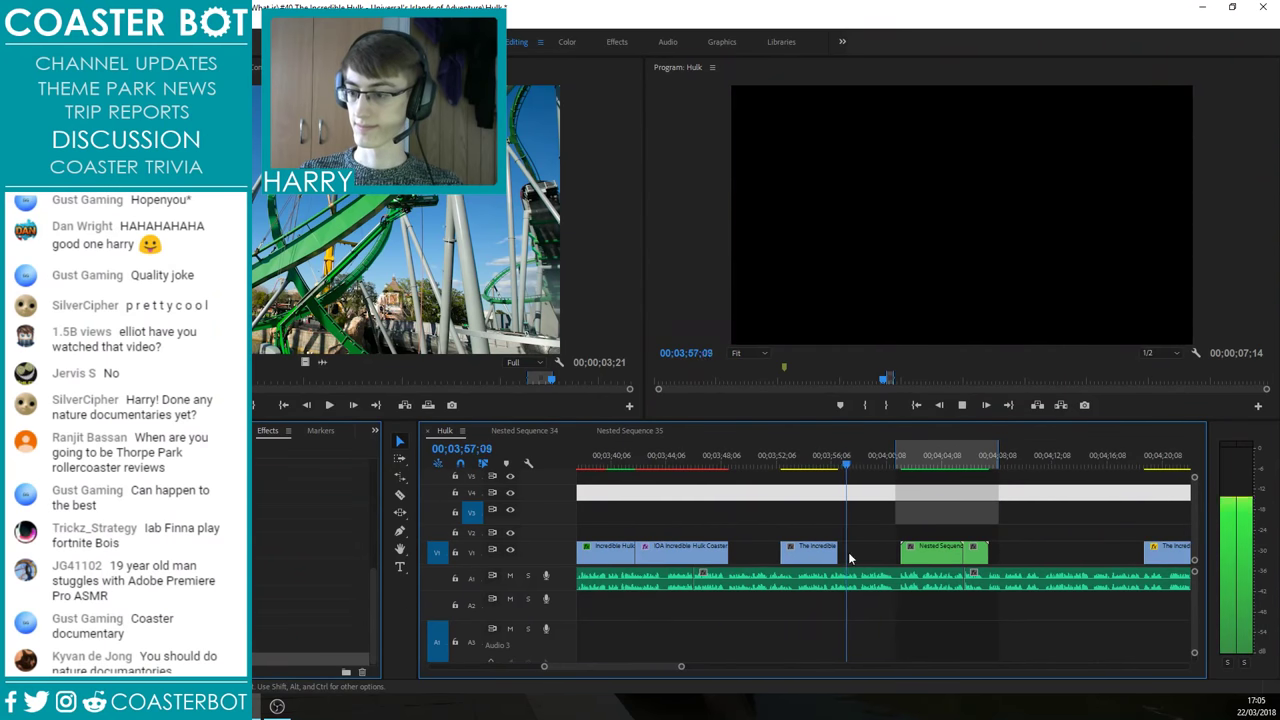
scroll(857, 558, up, 3)
click(737, 465)
drag(738, 466, 663, 474)
key(space)
Step: Mark a 00;00;04;08 section of the track installation footage in the source
drag(572, 382, 197, 383)
key(i)
drag(315, 386, 637, 537)
key(o)
Step: Shift the existing installation clip later and place the marked section directly after the off-ride clip on V1
drag(770, 555, 835, 555)
key(shift+Left)
mouse_move(671, 532)
mouse_down()
mouse_move(683, 550)
mouse_move(690, 525)
mouse_up()
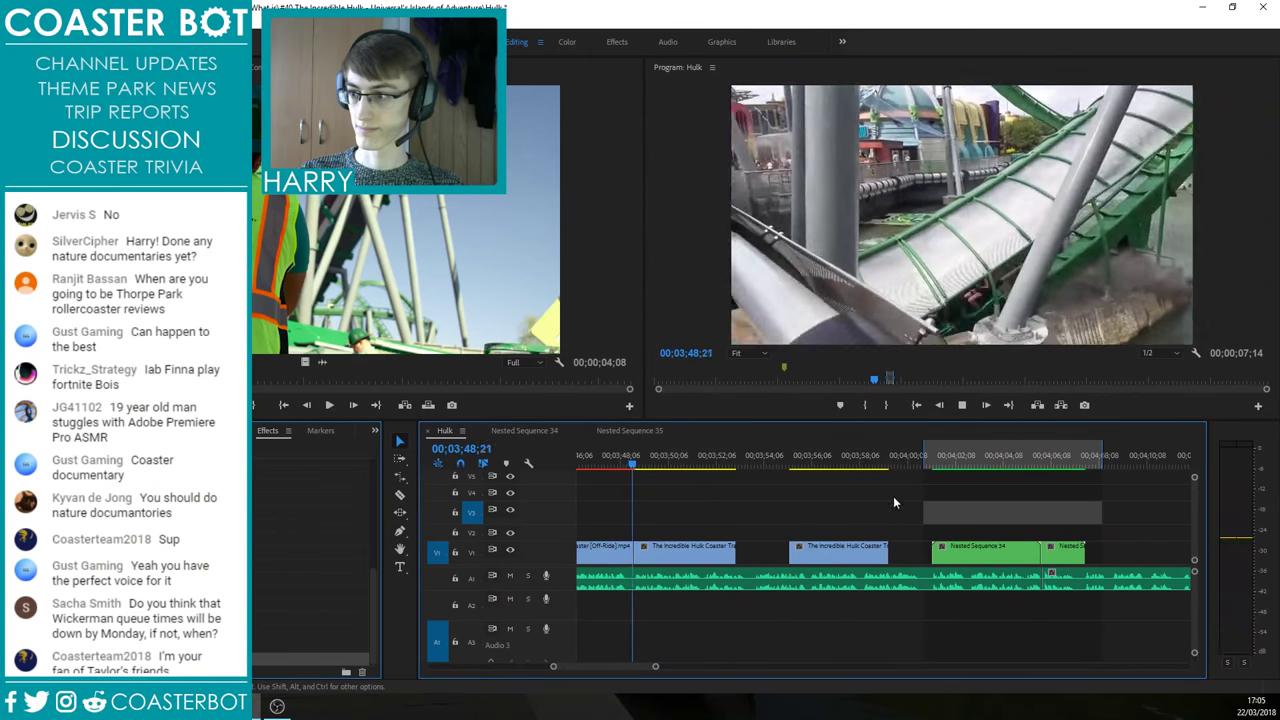
Step: Play the newly placed installation clip and try extending its end into the following gap
scroll(786, 566, down, 2)
key(equal)
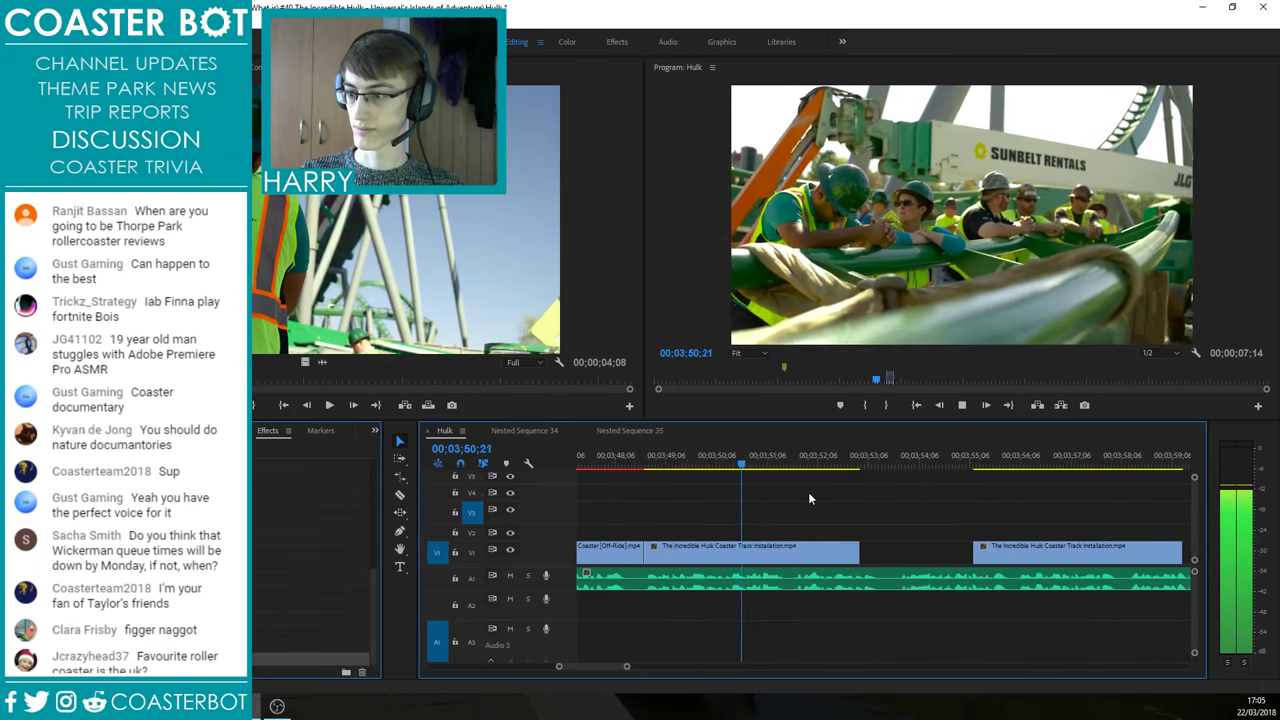
key(equal)
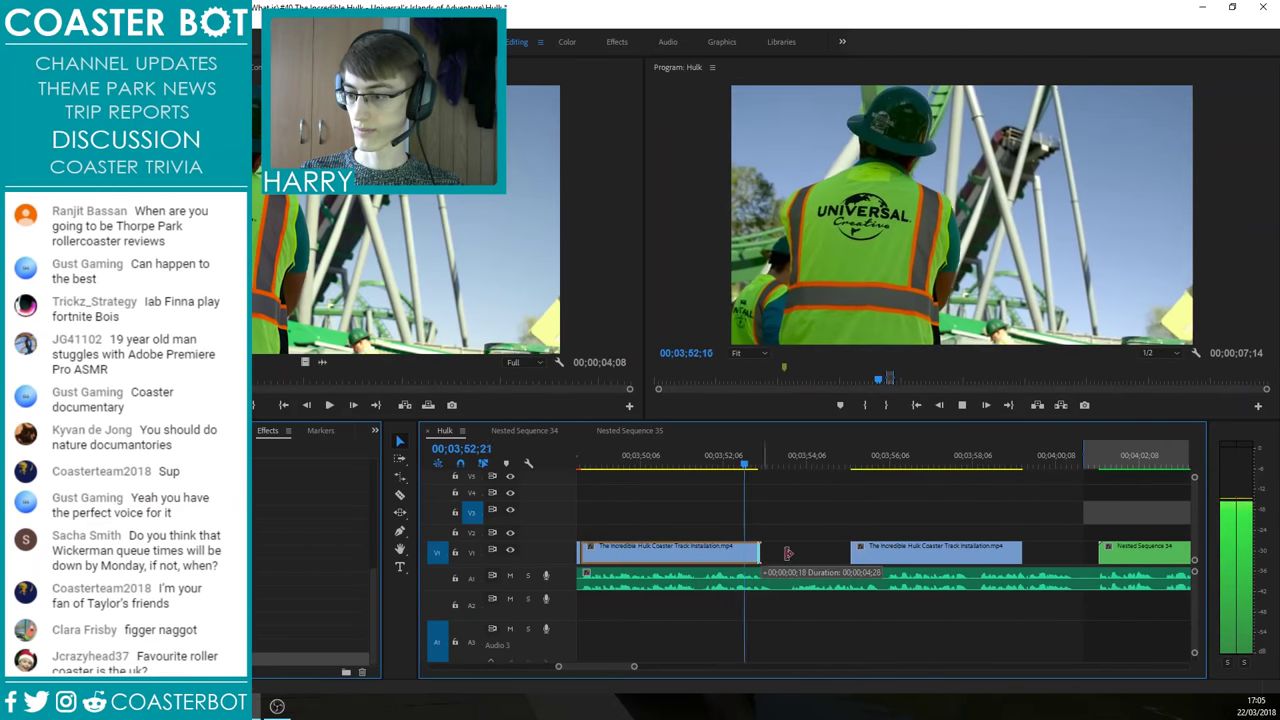
click(714, 463)
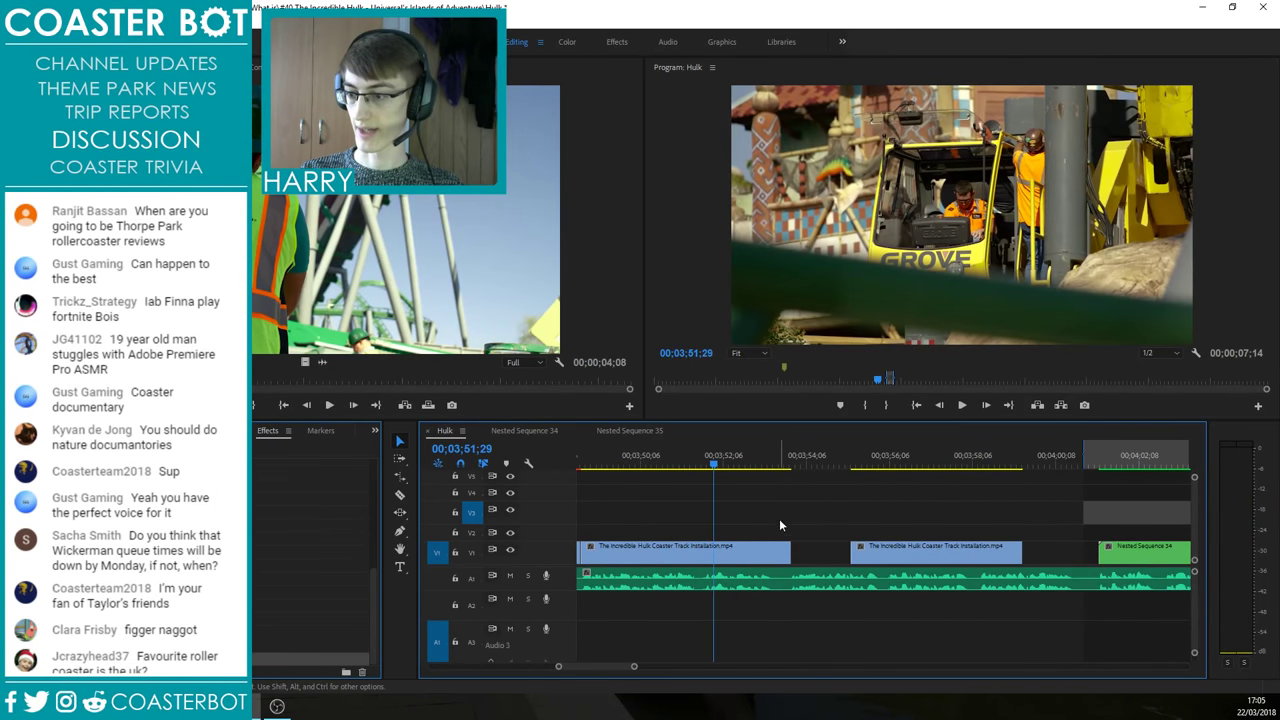
key(minus)
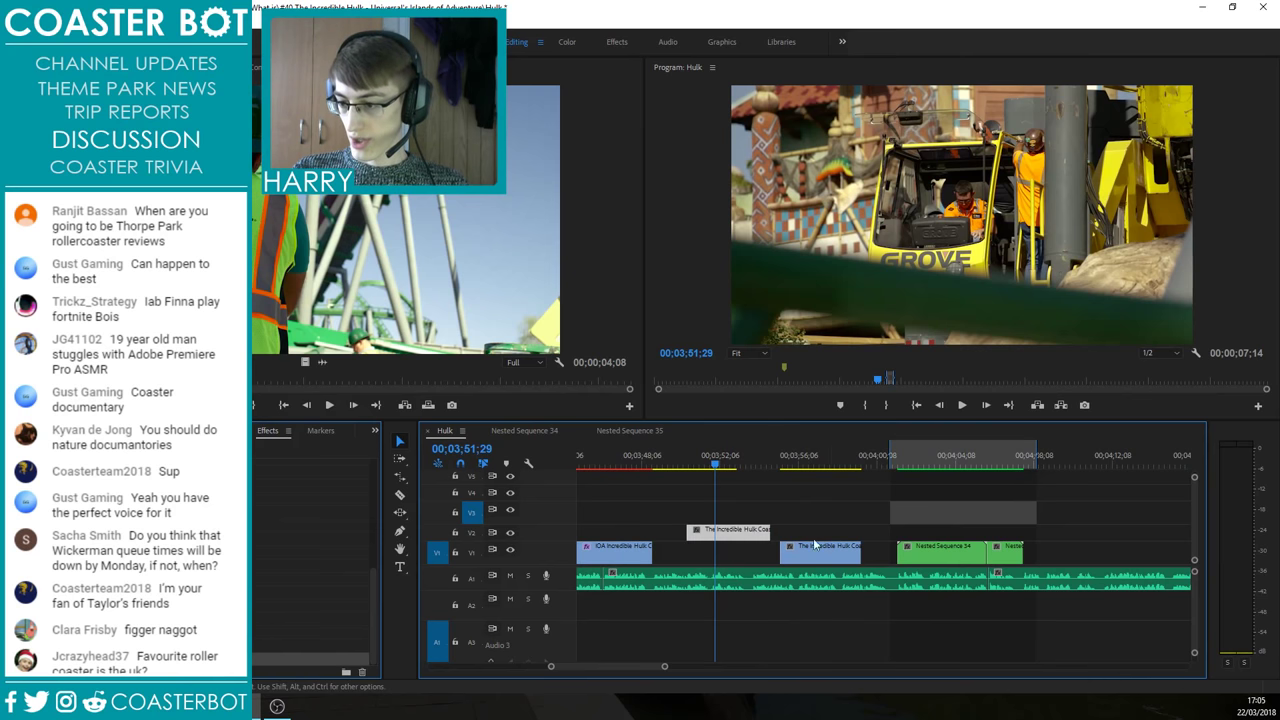
Step: Raise the first installation clip to V2, delete the second one from V1, and play the remaining clip
drag(797, 543, 827, 530)
key(Delete)
click(688, 464)
key(space)
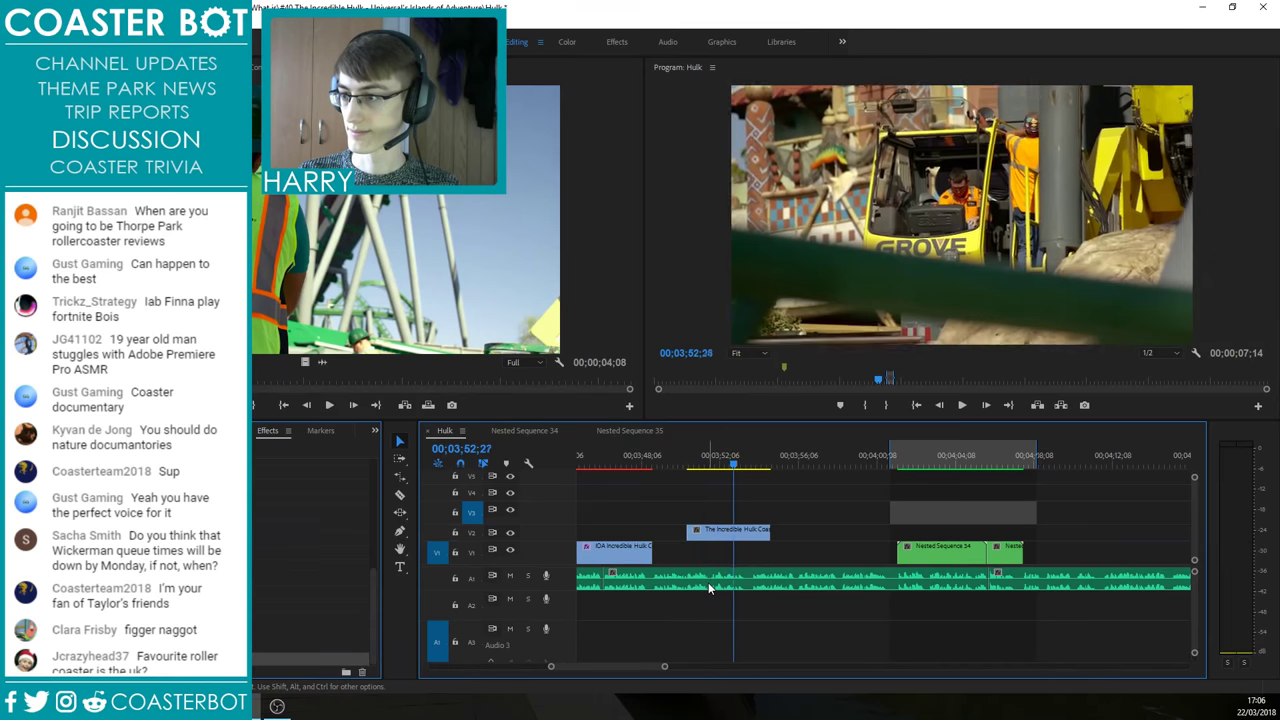
Step: Review the installation footage and move its clip from V2 to a later position on V1, starting at about 00;03;54
drag(318, 382, 431, 384)
key(space)
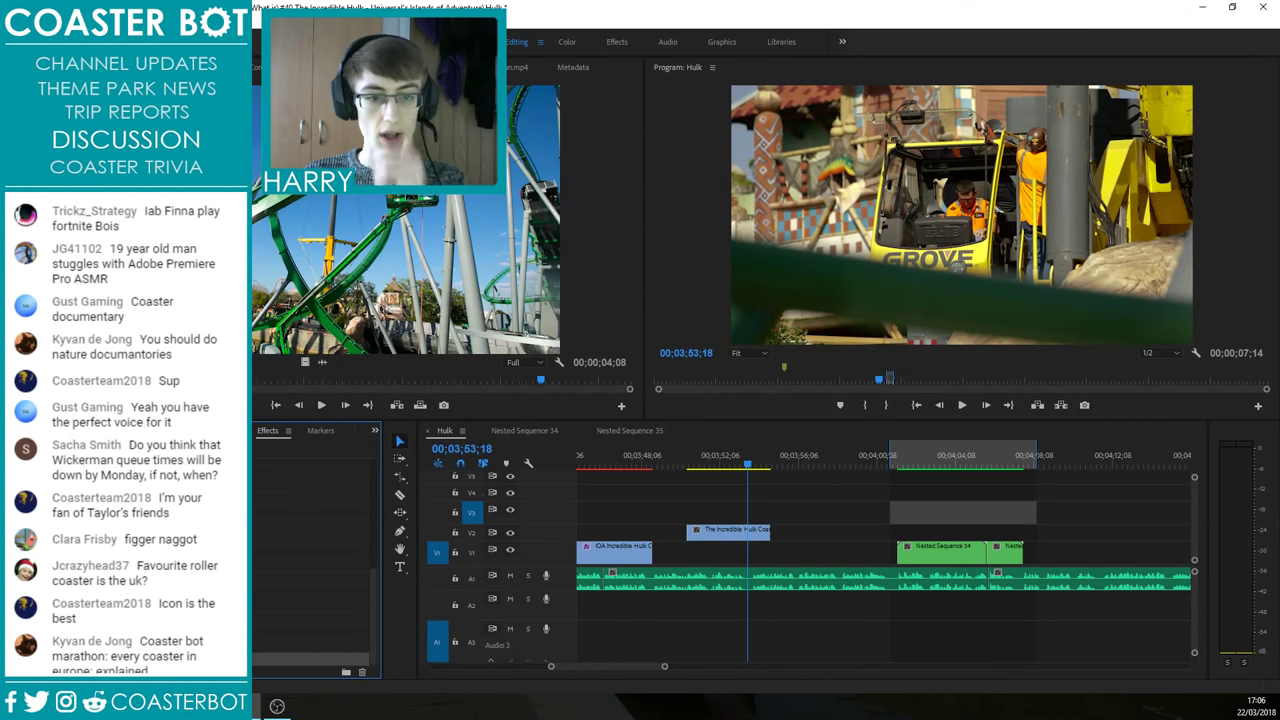
click(702, 455)
key(space)
click(802, 514)
drag(729, 534, 799, 551)
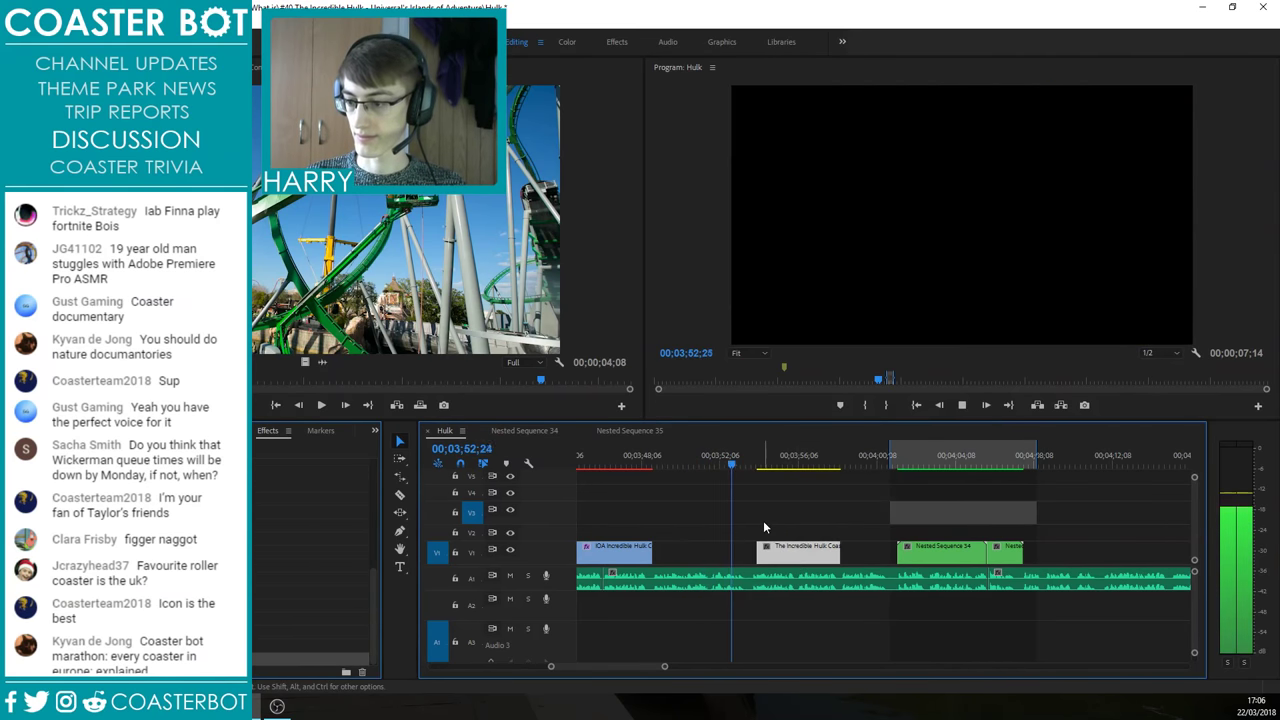
Step: Play back the repositioned installation clip and park the playhead at 00;03;50;04 in the gap before it
click(764, 518)
scroll(818, 600, up, 2)
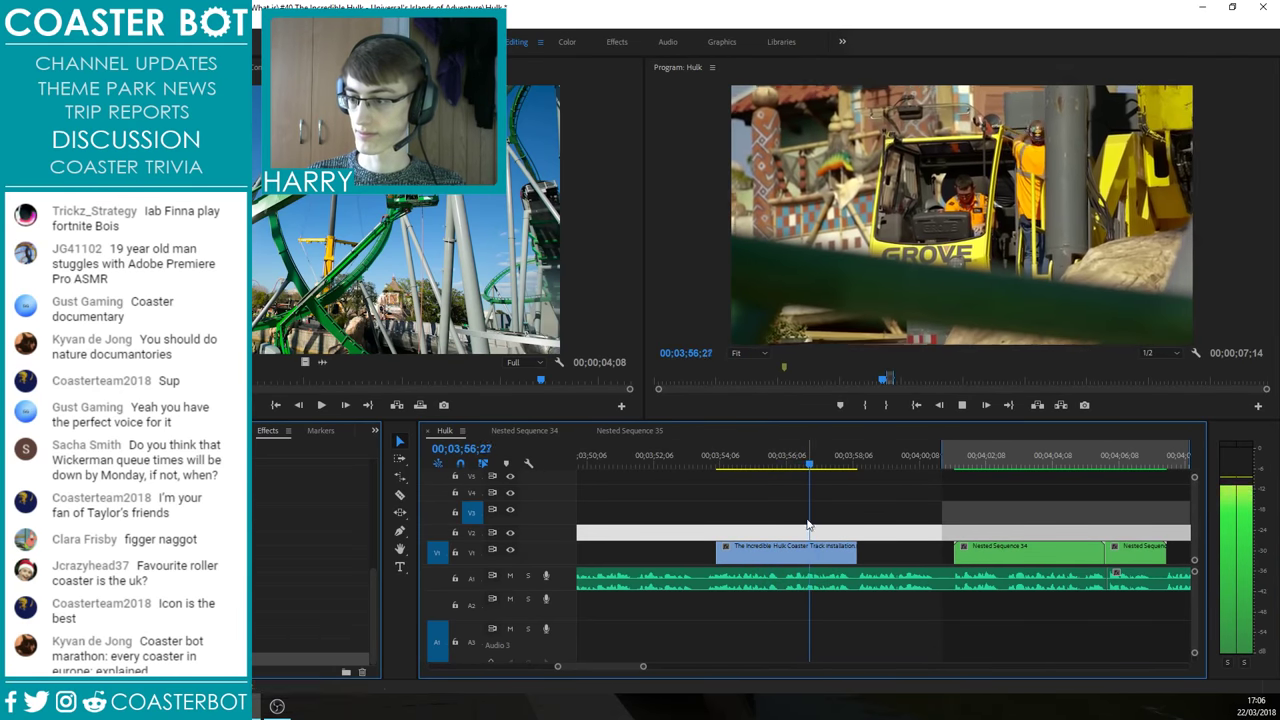
click(750, 464)
key(minus)
click(737, 462)
scroll(646, 533, up, 1)
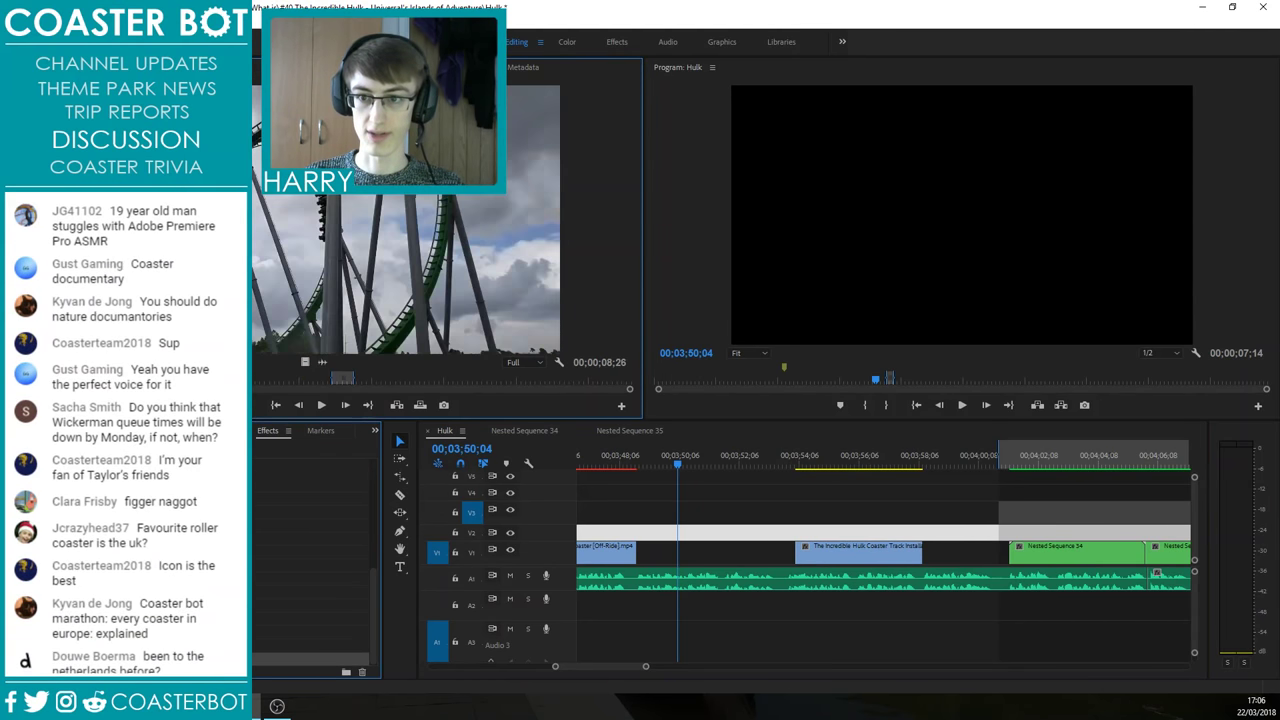
Step: Scrub through the off-ride, queue and front-seat POV source clips, examining them for footage to fill the gap at 00;03;50;04
drag(226, 398, 303, 402)
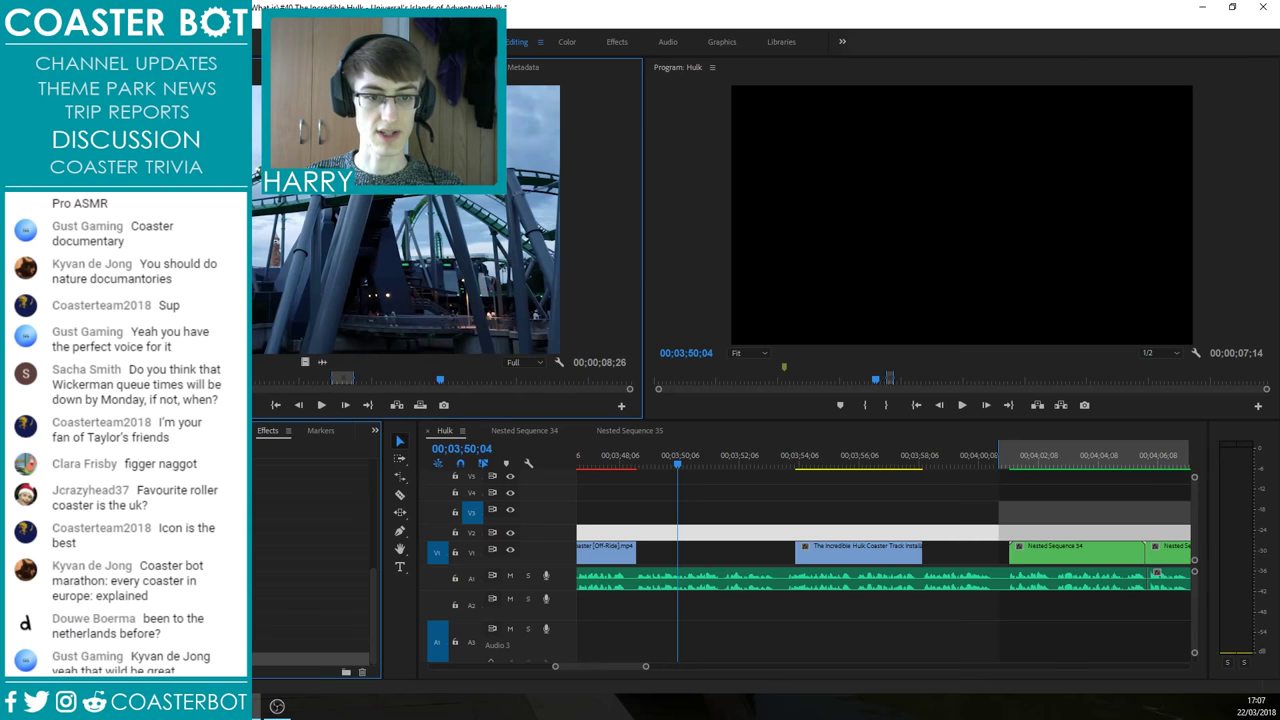
click(260, 382)
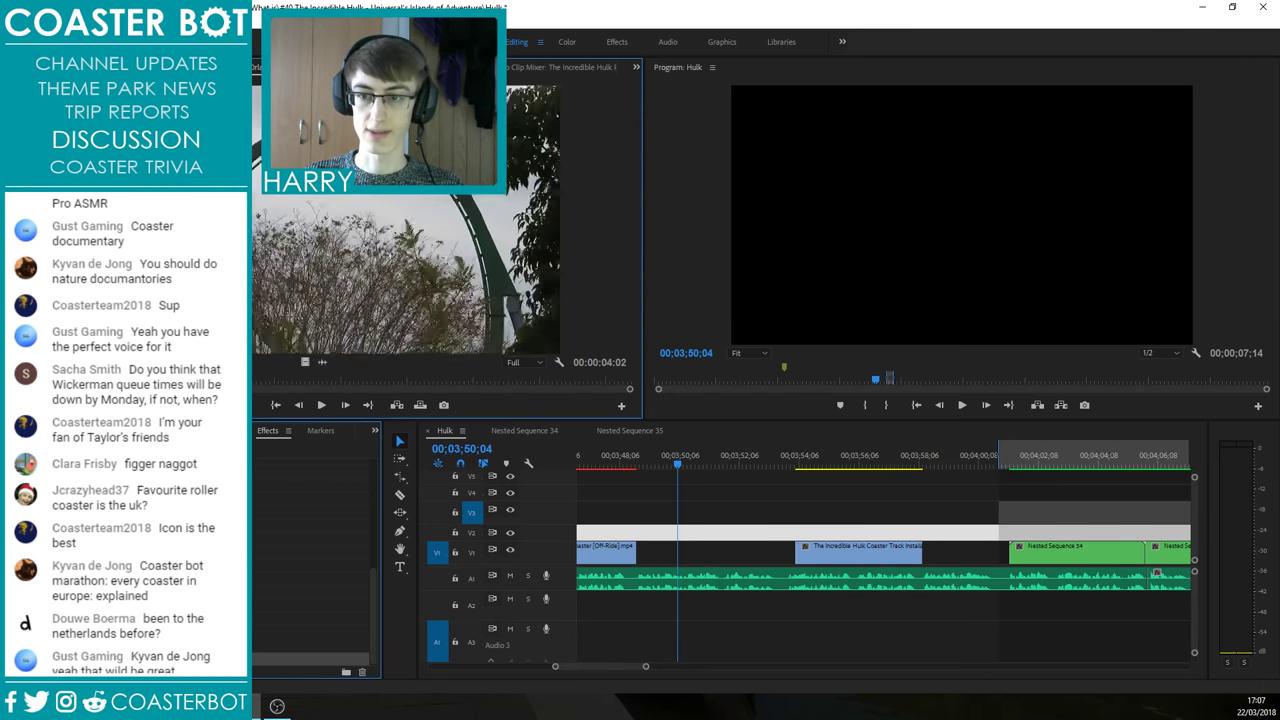
drag(260, 384, 215, 380)
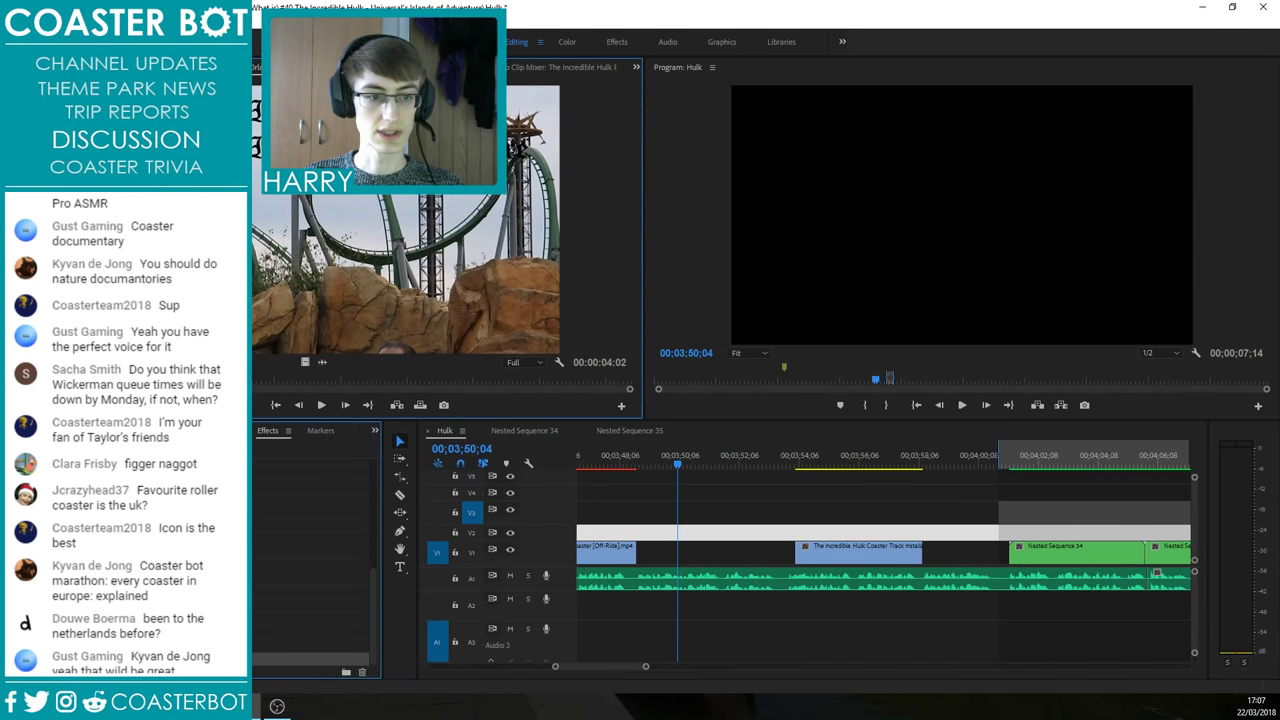
double_click(180, 659)
double_click(180, 659)
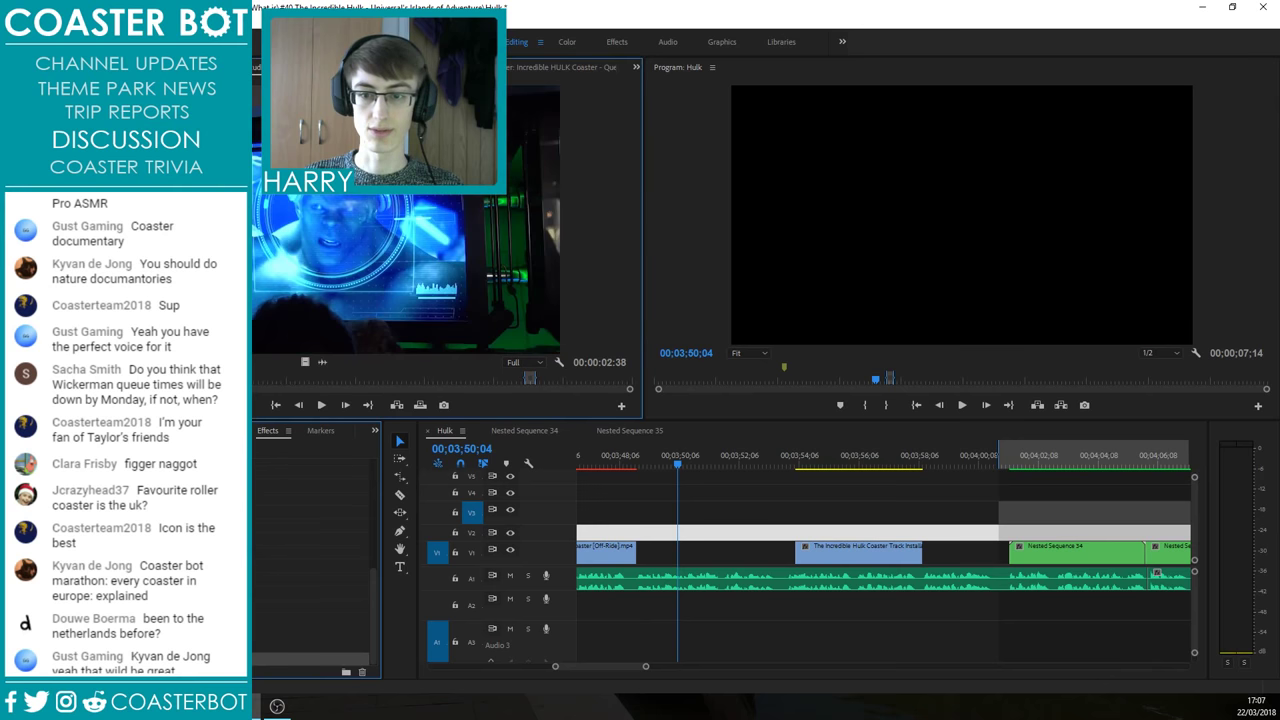
drag(180, 380, 625, 386)
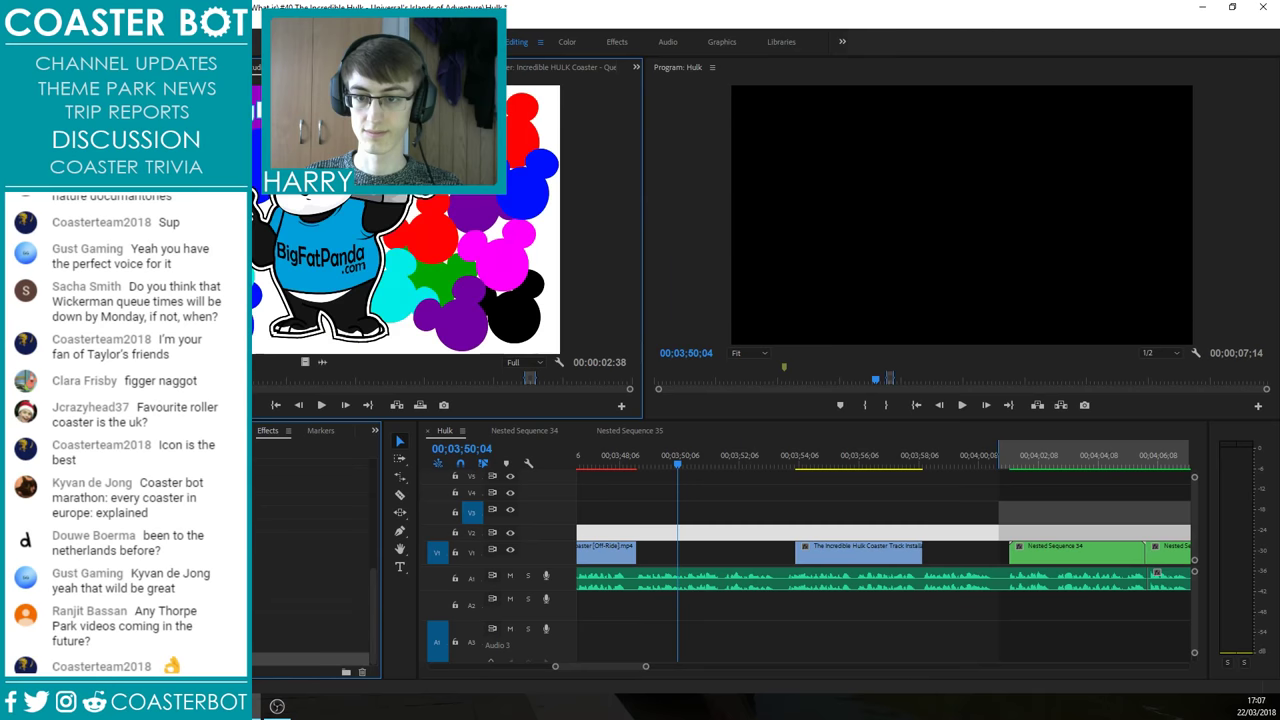
drag(30, 385, 175, 385)
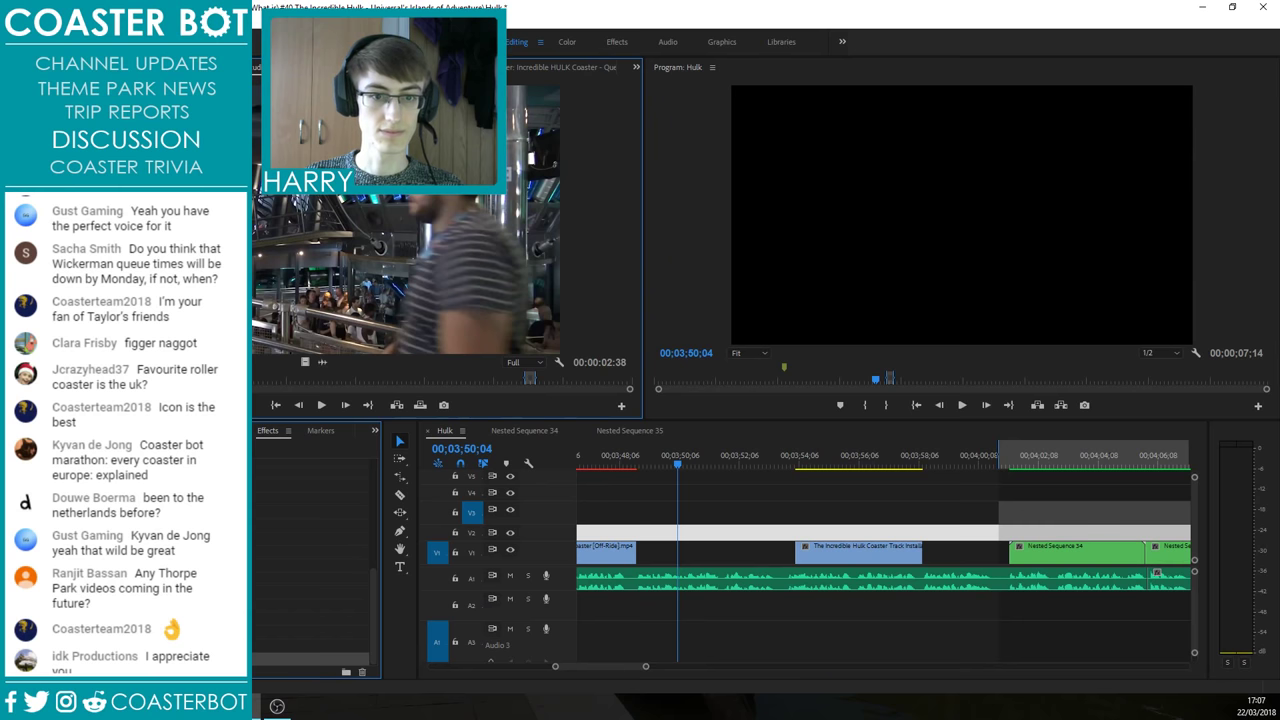
key(shift+2)
drag(40, 385, 546, 388)
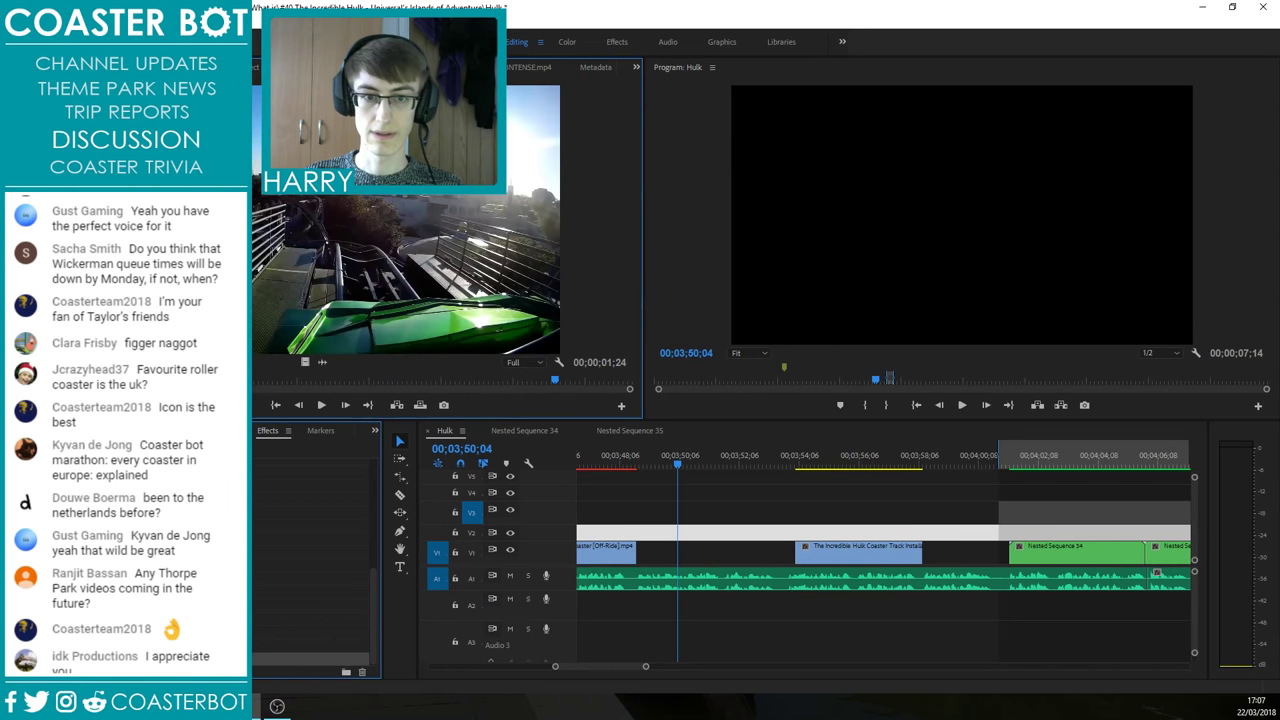
Step: Examine the interview, daytime off-ride and dark night-ride source clips for footage suited to the gap
key(shift+2)
drag(40, 382, 230, 382)
double_click(200, 659)
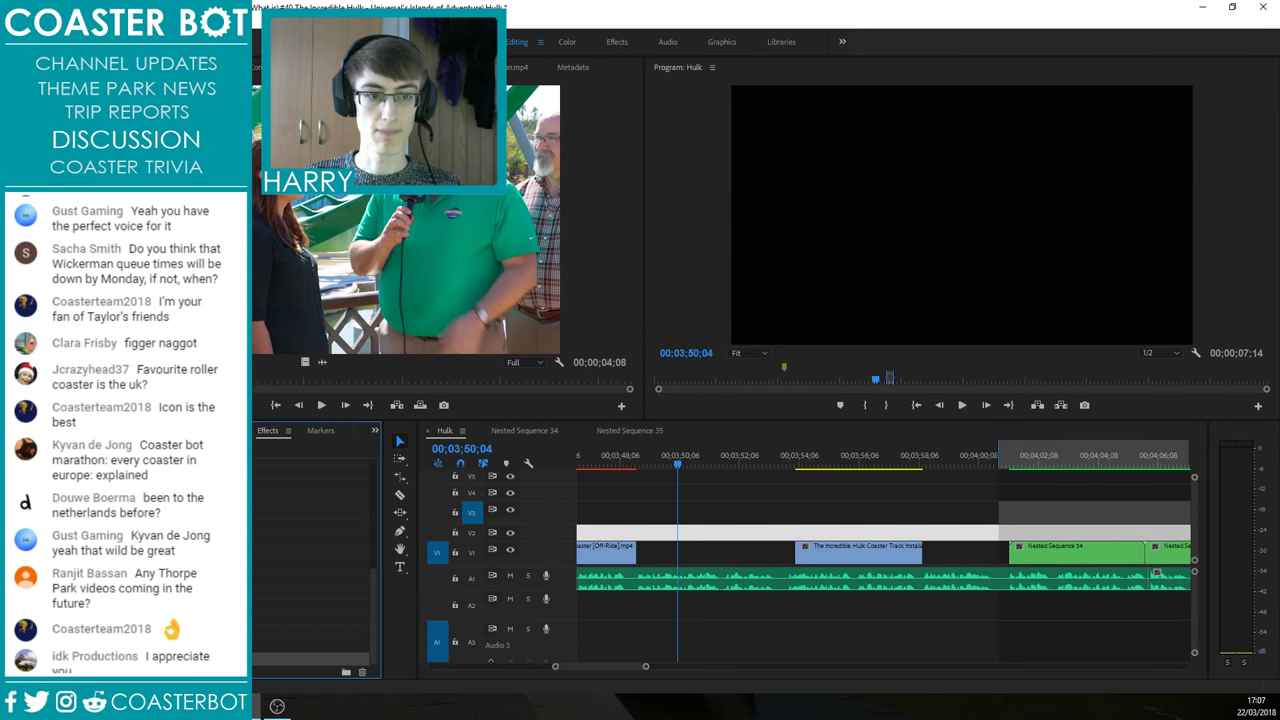
double_click(200, 659)
drag(40, 382, 587, 382)
drag(452, 380, 553, 401)
click(392, 380)
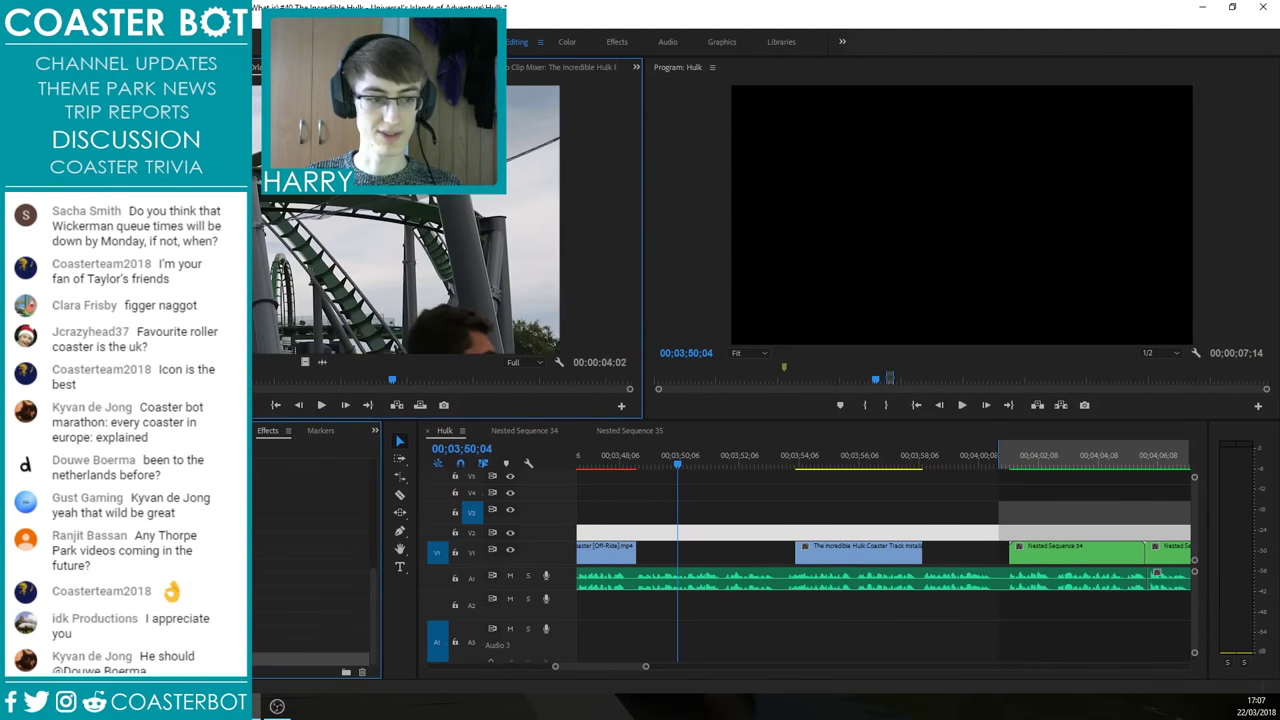
mouse_move(392, 380)
mouse_down()
mouse_move(160, 380)
mouse_move(411, 380)
mouse_up()
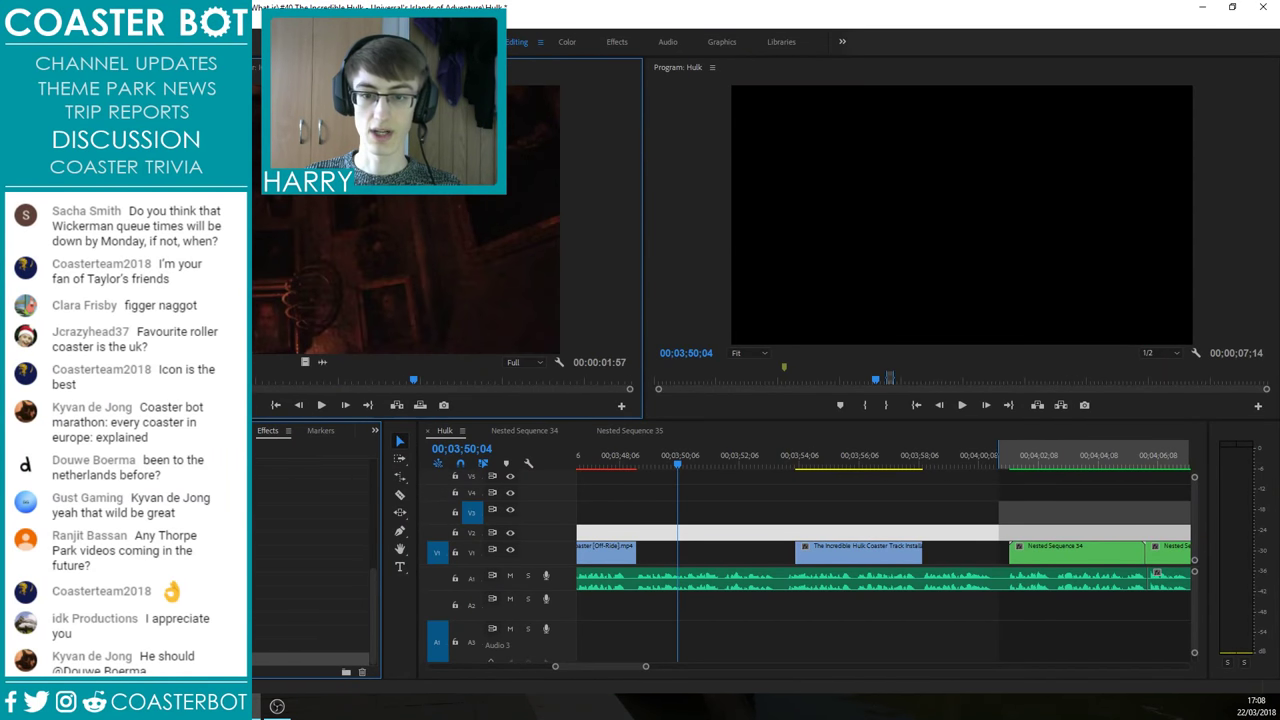
drag(215, 380, 110, 380)
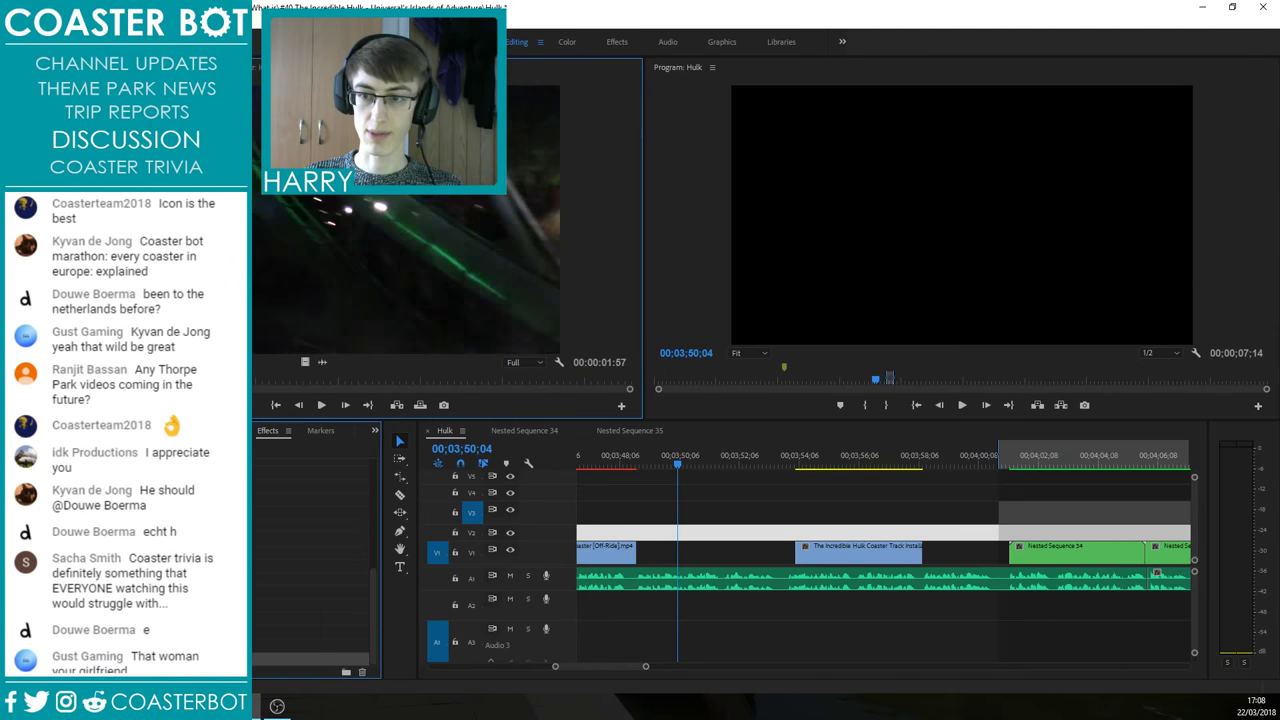
drag(248, 385, 481, 388)
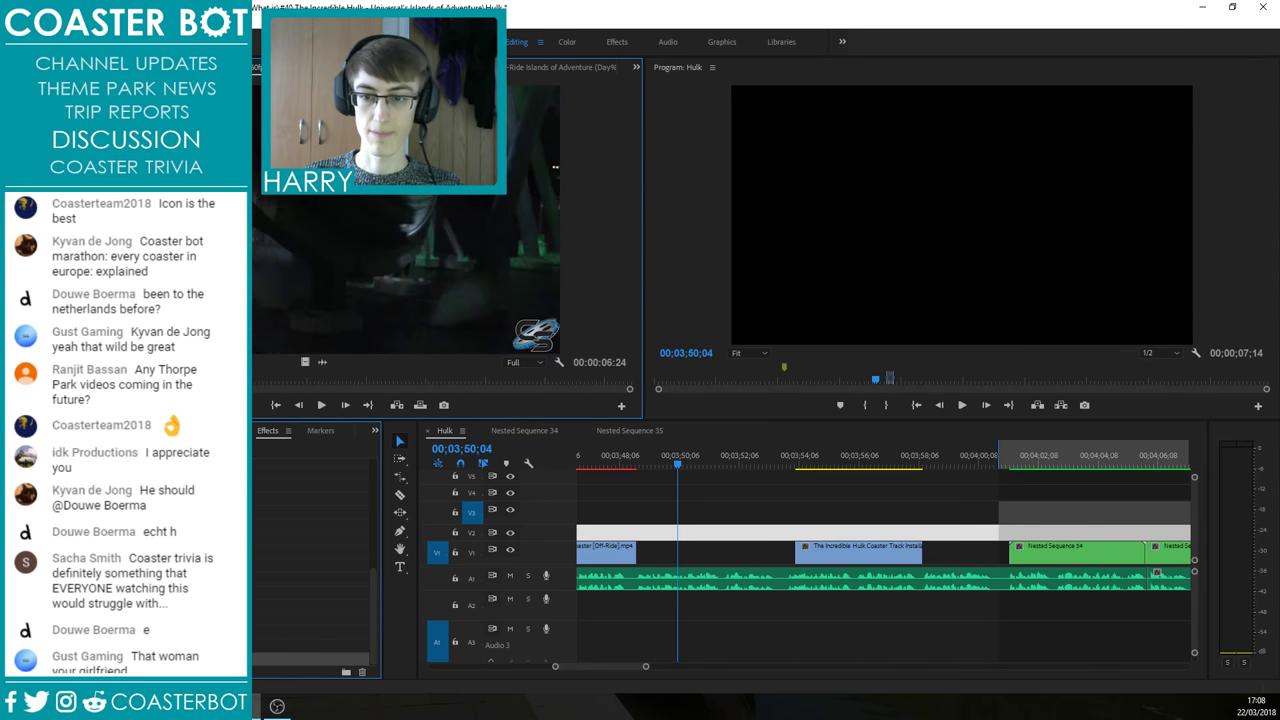
drag(250, 380, 443, 379)
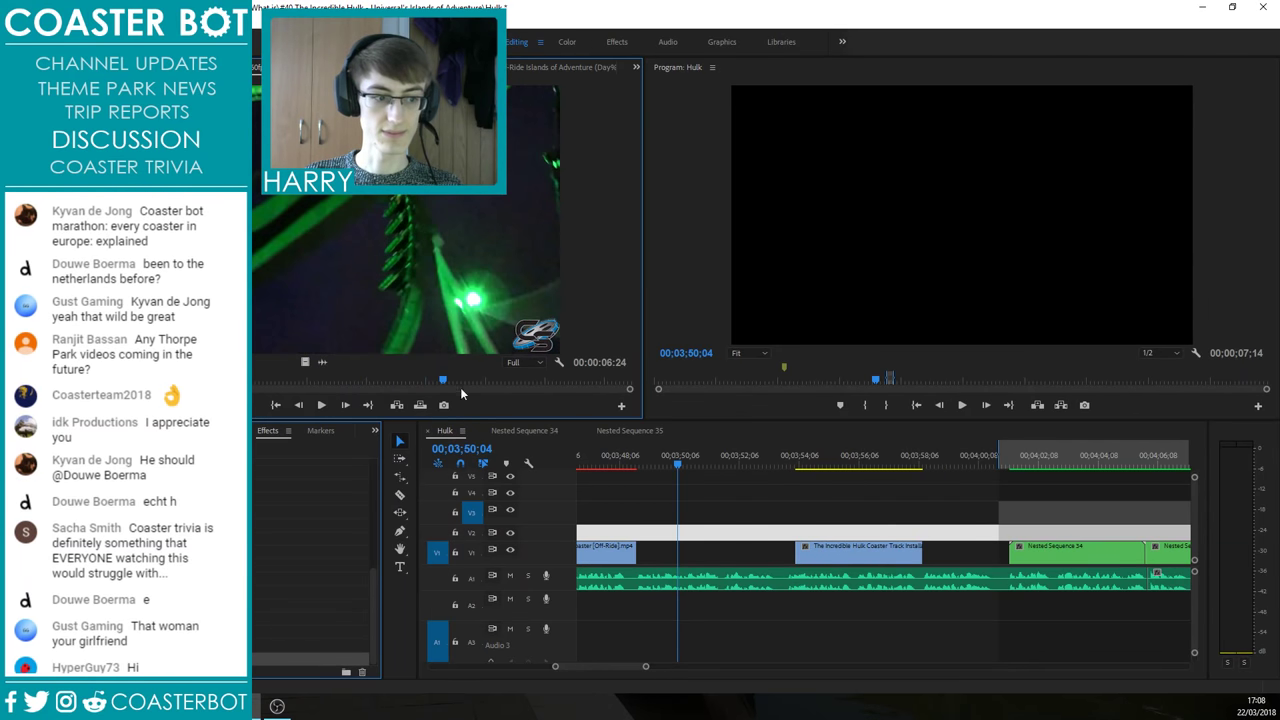
Step: Play the track installation clip on V1 from about 00;03;54 against the voice-over
click(810, 463)
key(space)
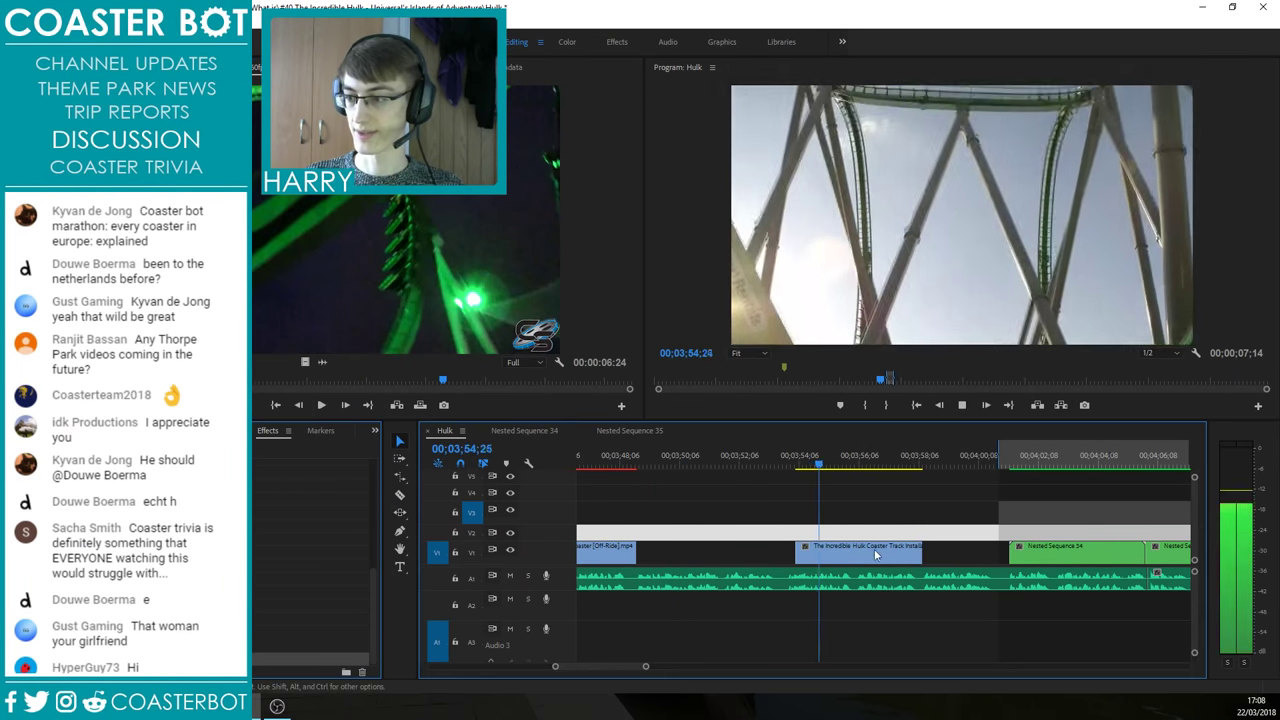
scroll(884, 543, up, 3)
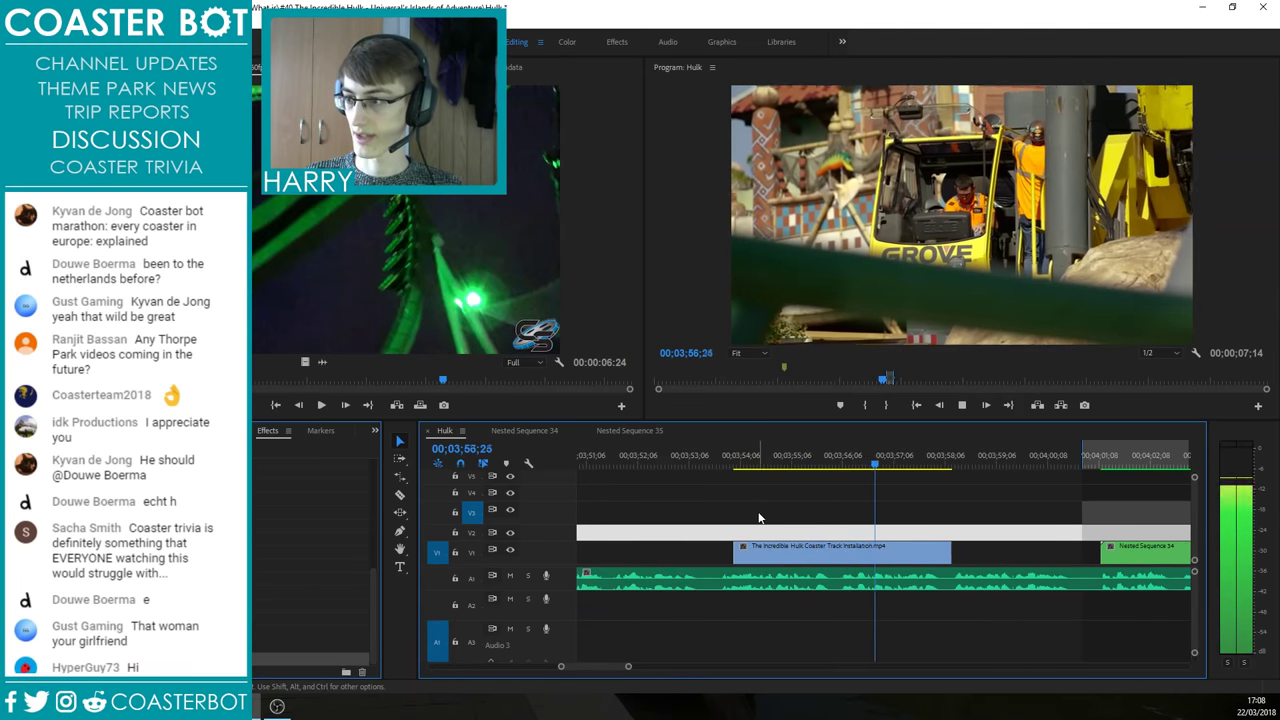
key(space)
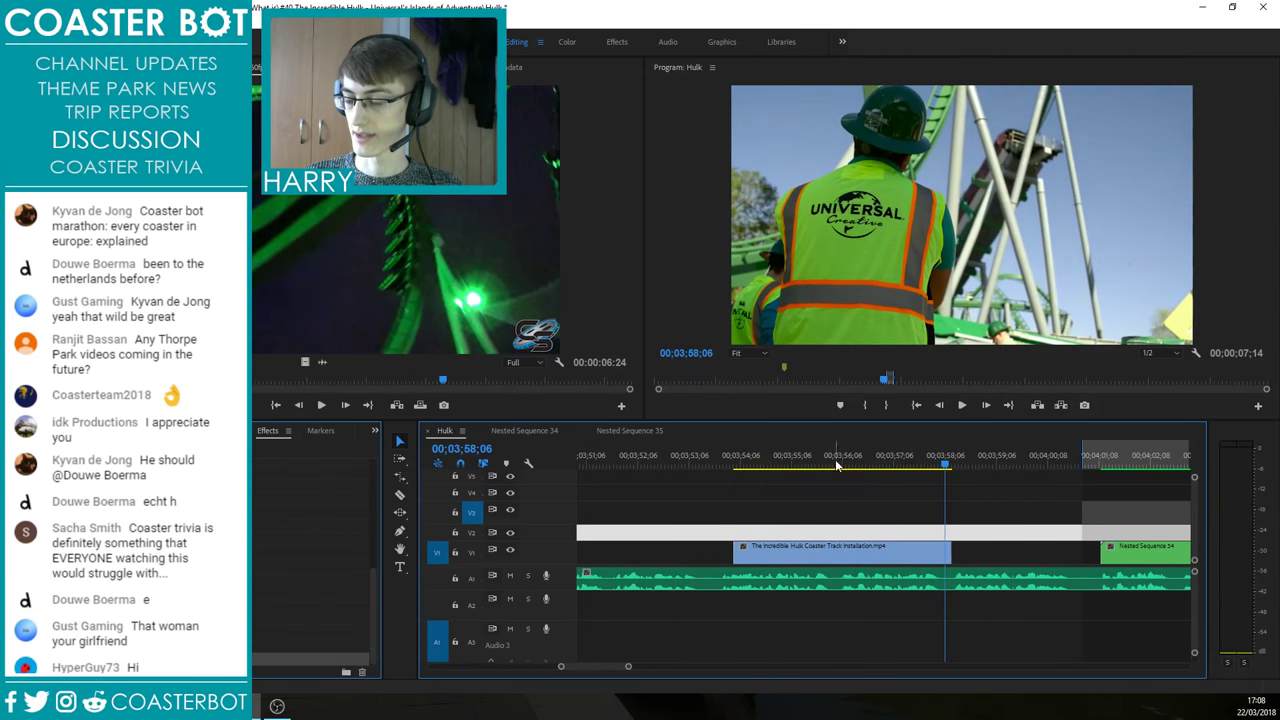
Step: Trim the track installation clip to a duration of 00;00;04;09 and place it directly after the Off-Ride clip on V1
drag(760, 463, 743, 463)
scroll(850, 510, down, 2)
drag(872, 547, 738, 551)
click(738, 462)
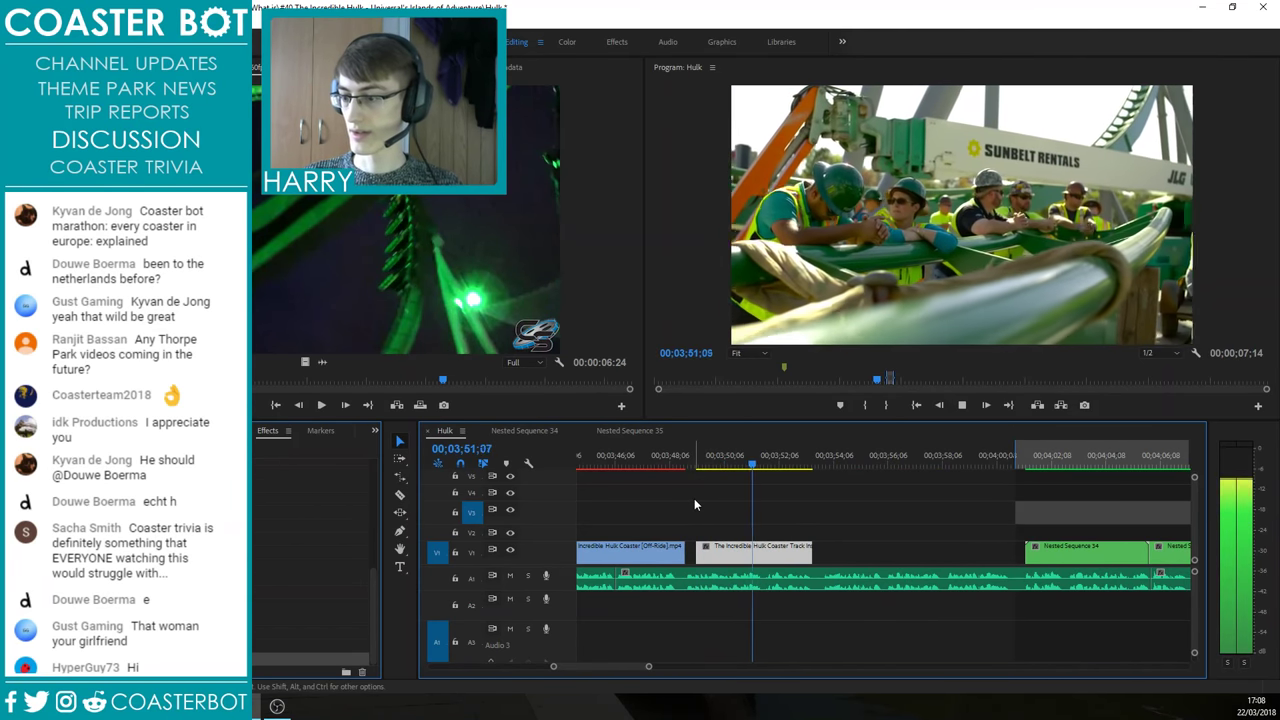
scroll(747, 519, up, 1)
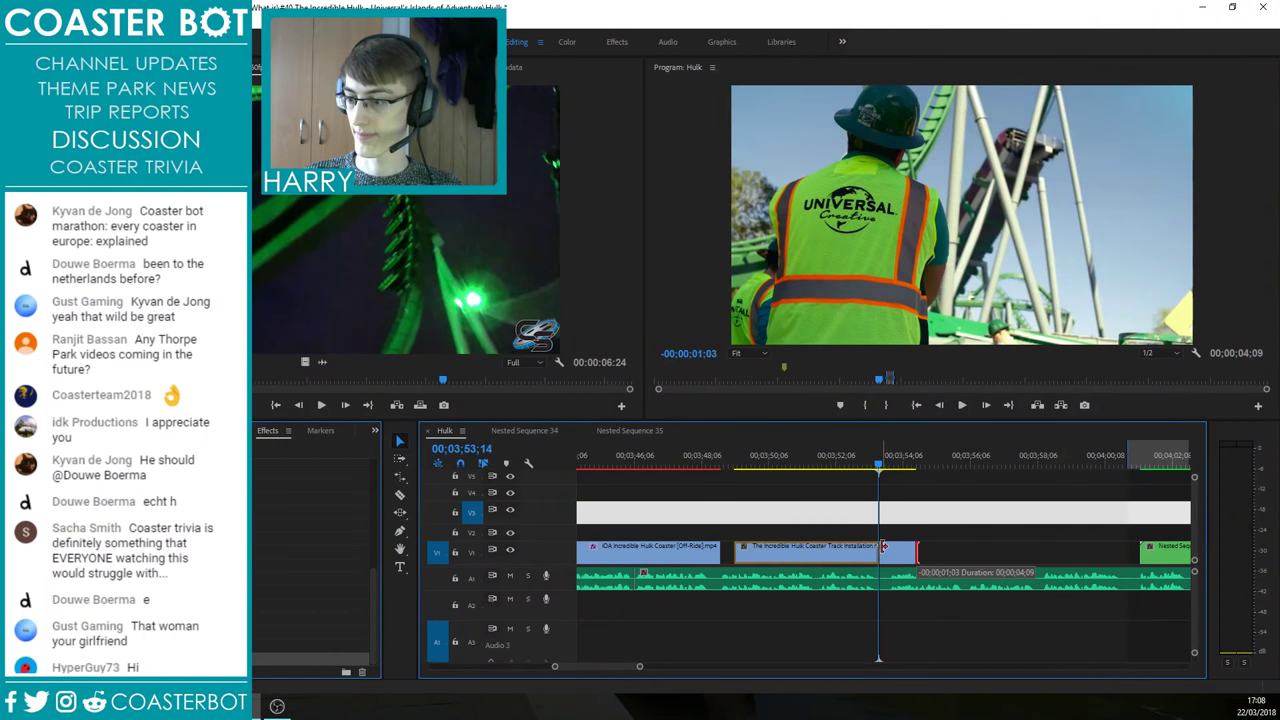
drag(883, 546, 878, 547)
click(762, 519)
key(space)
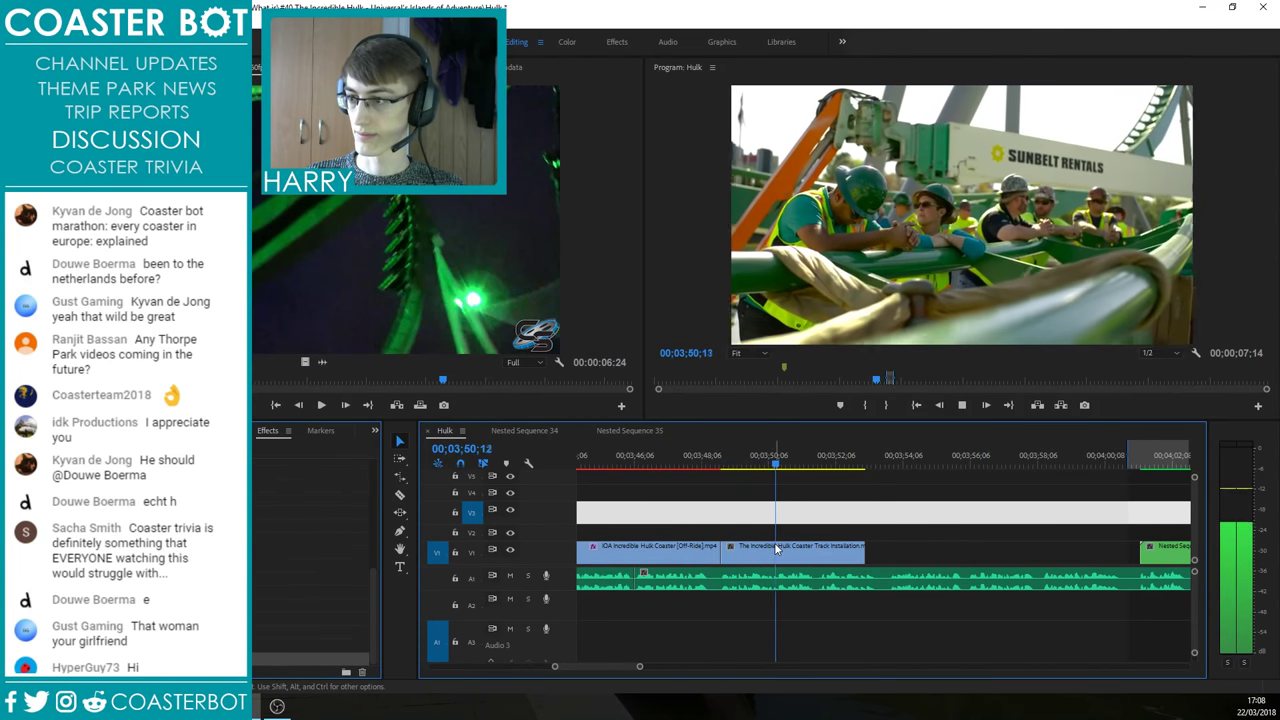
click(872, 519)
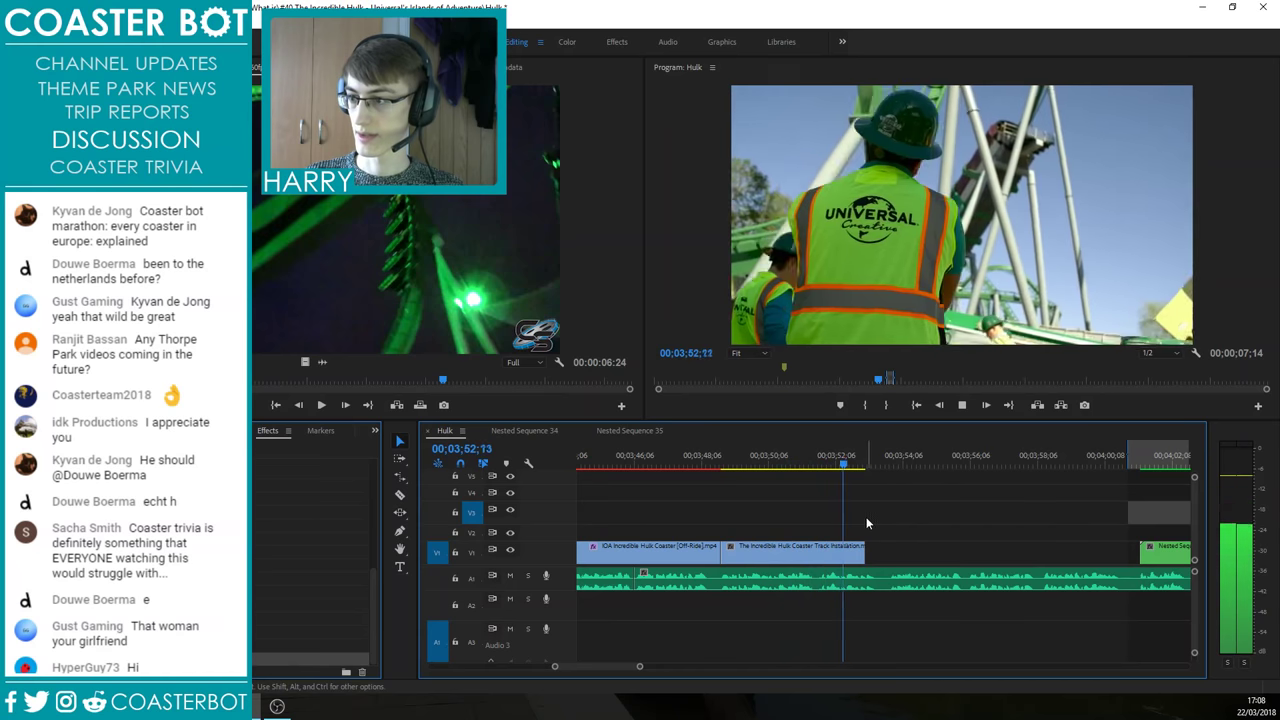
Step: Cut out the short stretch of voice-over on A1 between about 00;03;51;17 and 00;03;51;20
drag(846, 465, 815, 465)
click(814, 462)
key(c)
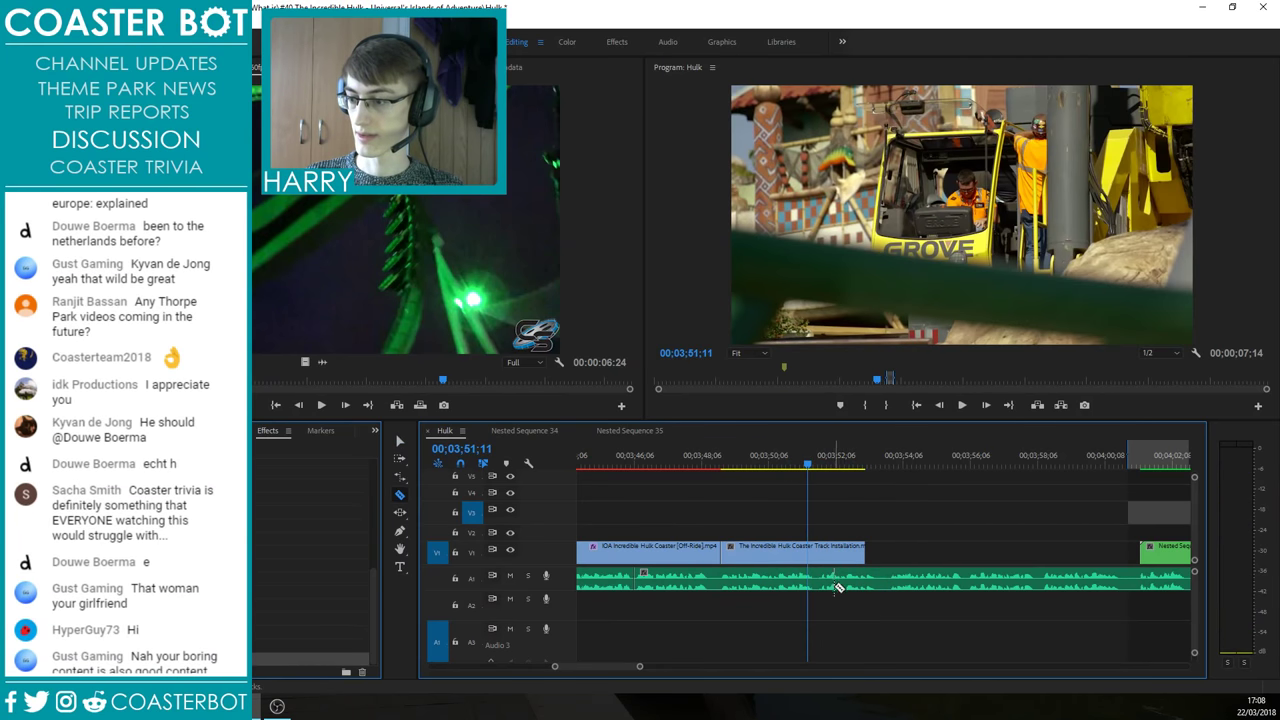
key(=)
key(Right)
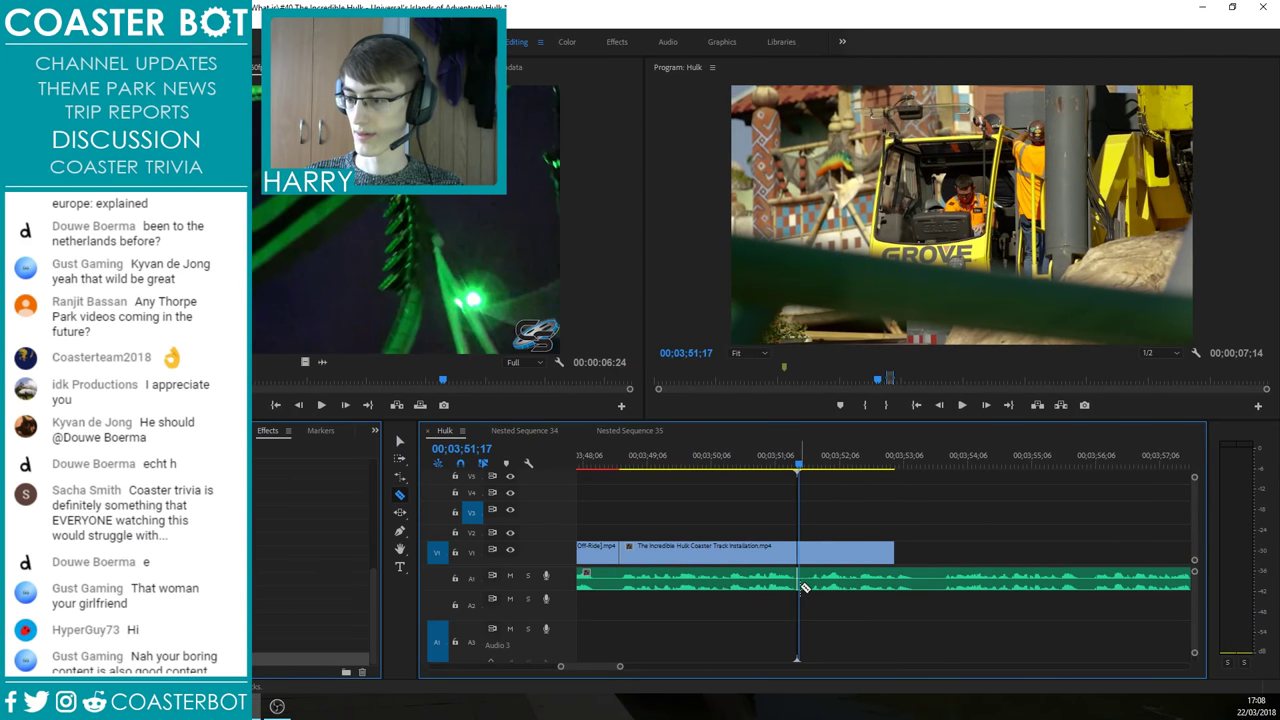
key(Right)
key(Right)
key(Right)
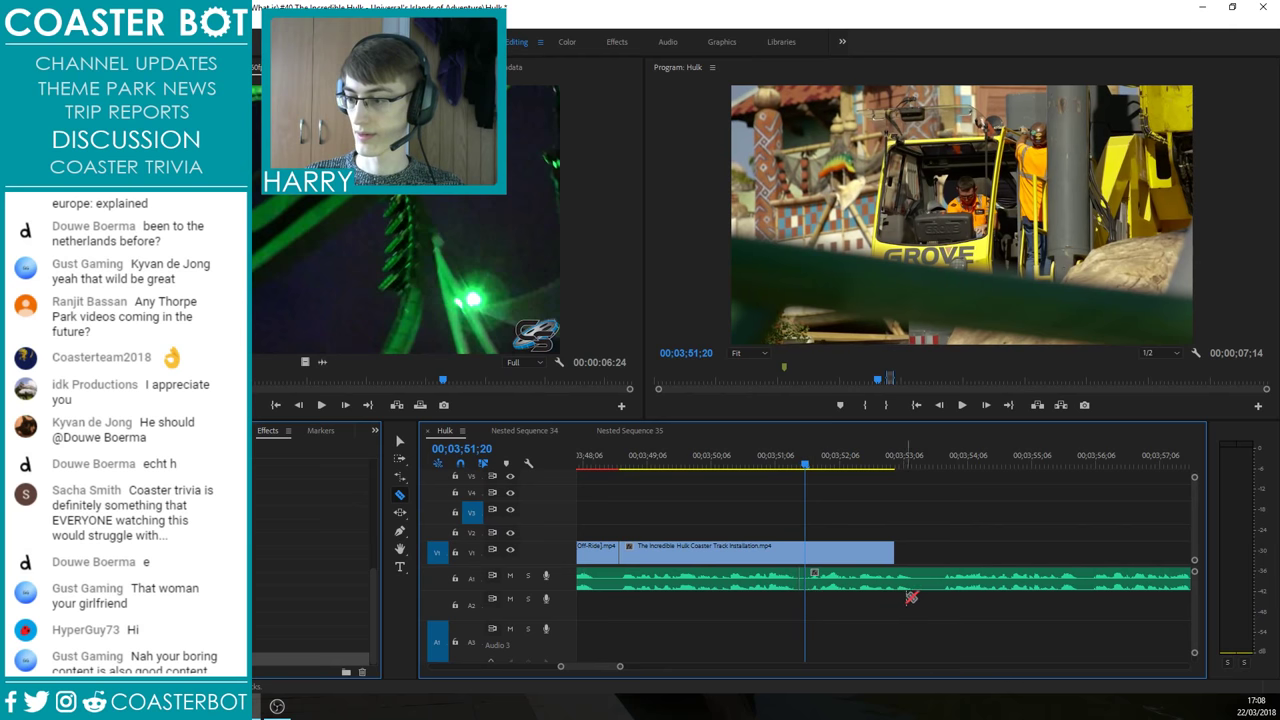
Step: Shift the voice-over and all clips after the cut earlier to about 00;03;51;17, closing the gap
key(minus)
key(minus)
key(minus)
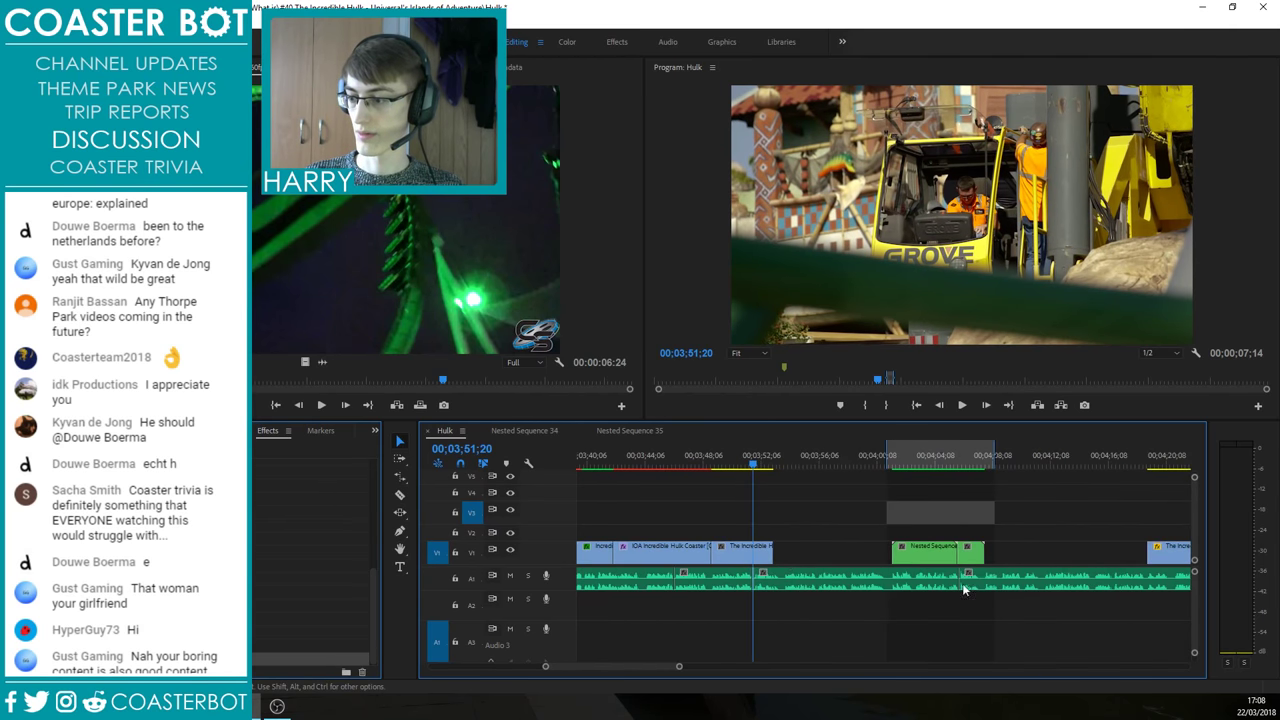
key(equal)
key(equal)
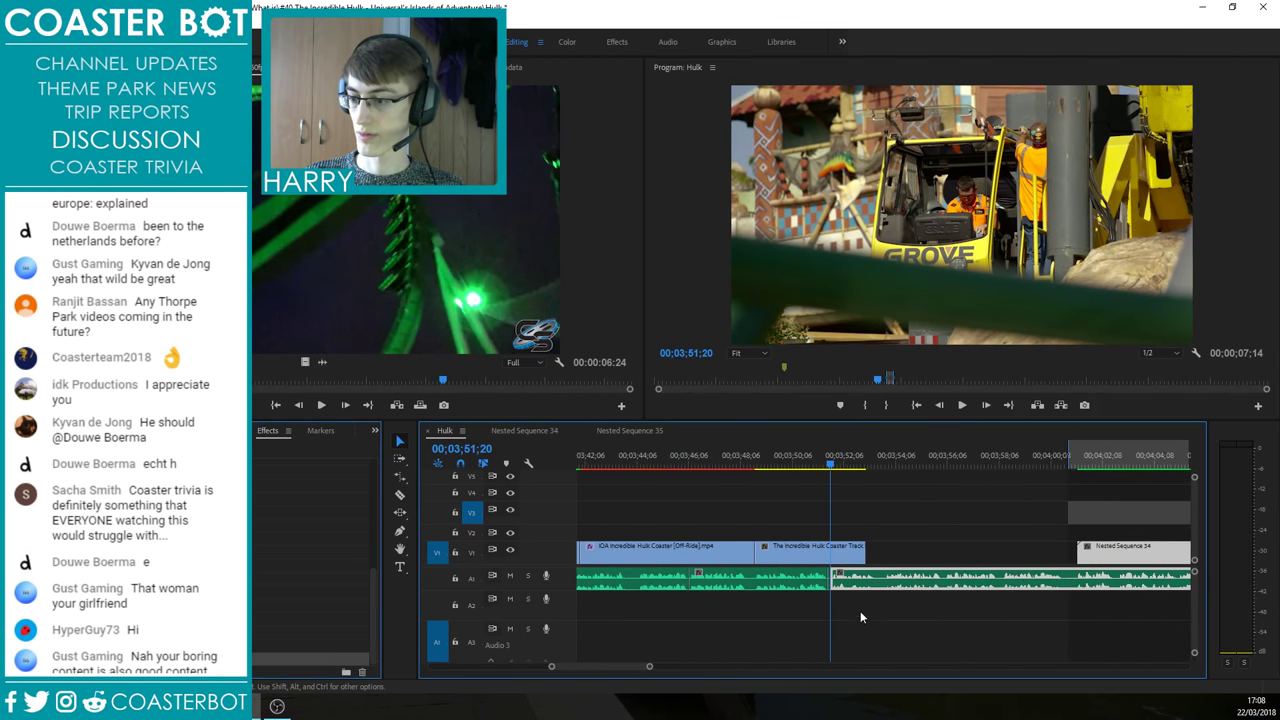
drag(859, 590, 855, 588)
scroll(855, 588, up, 2)
click(853, 496)
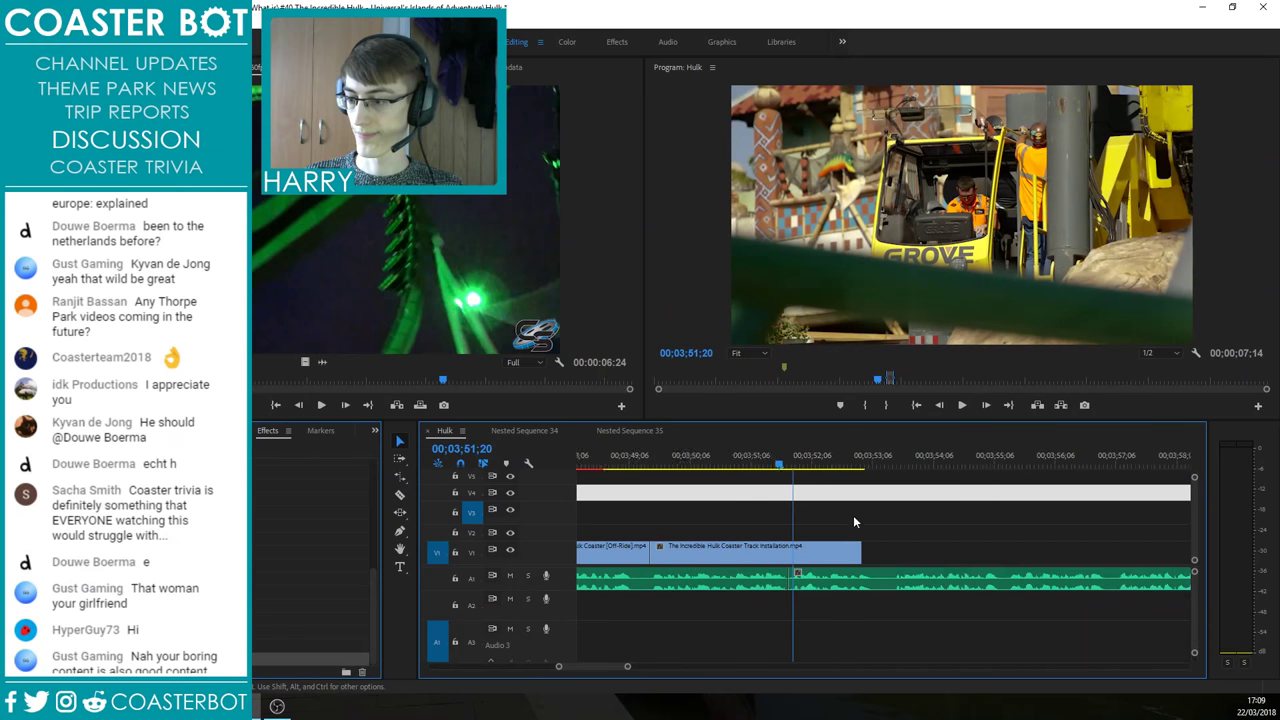
Step: Cut out the voice-over pause on A1 that ends at 00;03;53;20
scroll(853, 515, up, 1)
drag(850, 463, 910, 465)
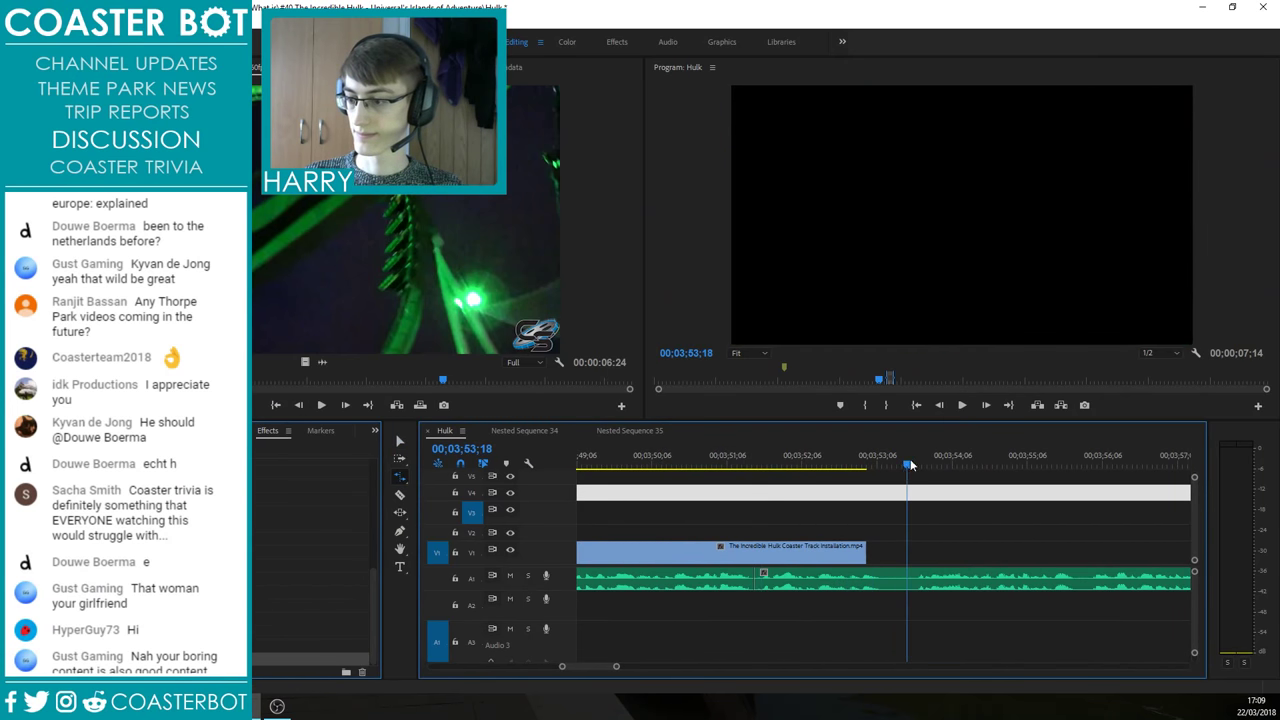
key(v)
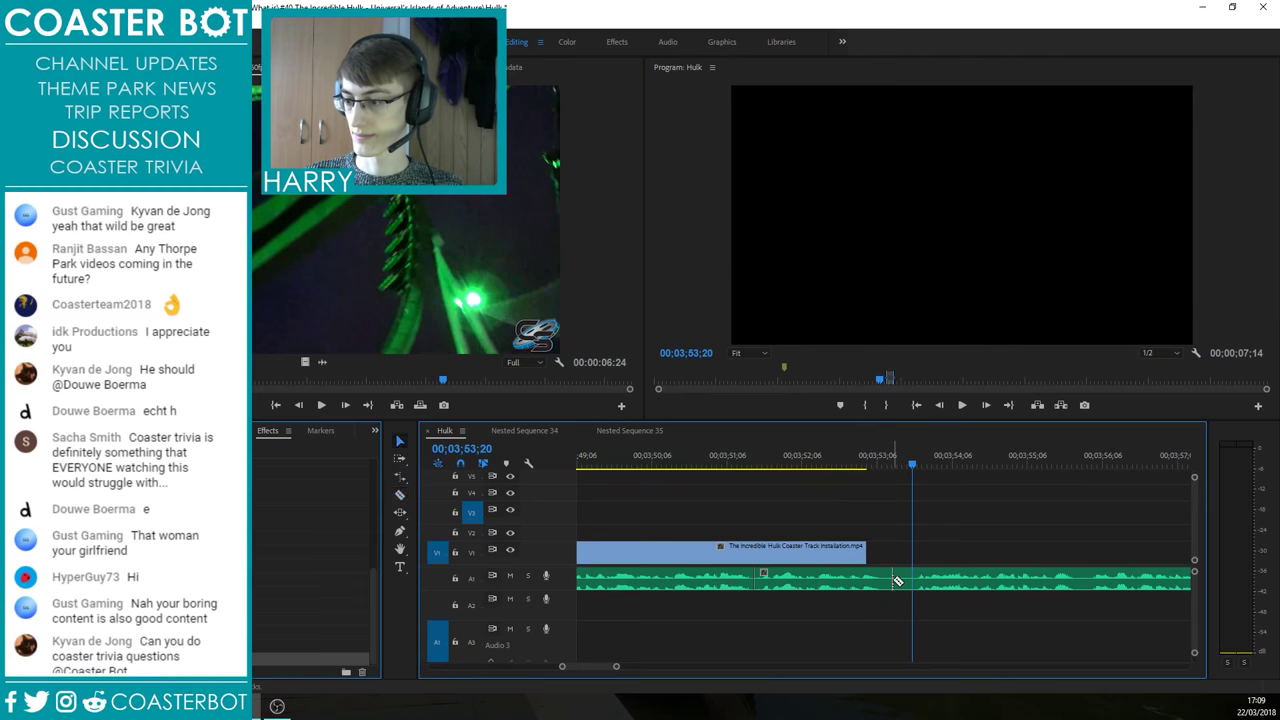
key(v)
scroll(794, 619, down, 4)
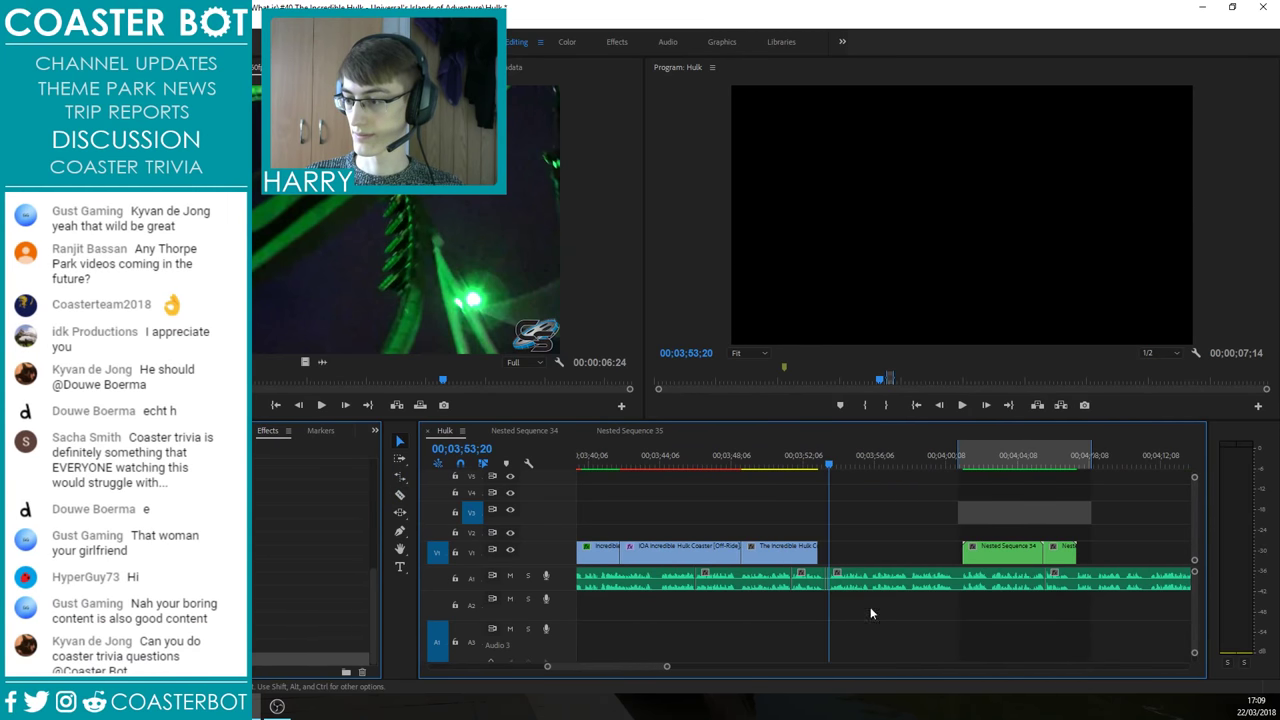
Step: Select everything after the removed pause and shift it earlier to about 00;03;53;13, closing the voice-over gap
drag(903, 637, 1044, 542)
scroll(1003, 620, up, 1)
drag(908, 645, 1196, 542)
click(845, 593)
drag(830, 628, 1114, 530)
scroll(774, 606, up, 3)
drag(814, 580, 805, 587)
click(764, 534)
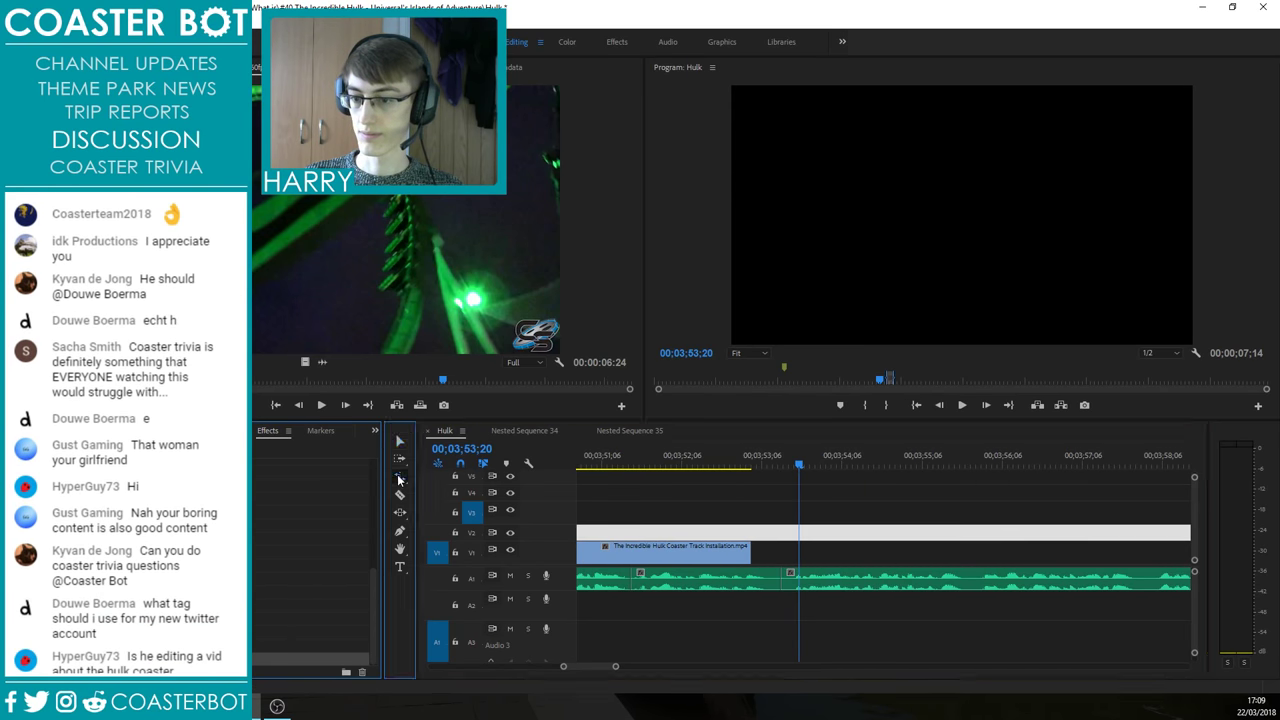
Step: Rate-stretch the end of the track installation clip to slow it to 89.58% and play the result
click(832, 530)
key(Left)
key(Left)
key(Left)
key(shift+Left)
key(shift+Left)
key(shift+Left)
key(shift+Left)
key(shift+Left)
key(shift+Left)
key(space)
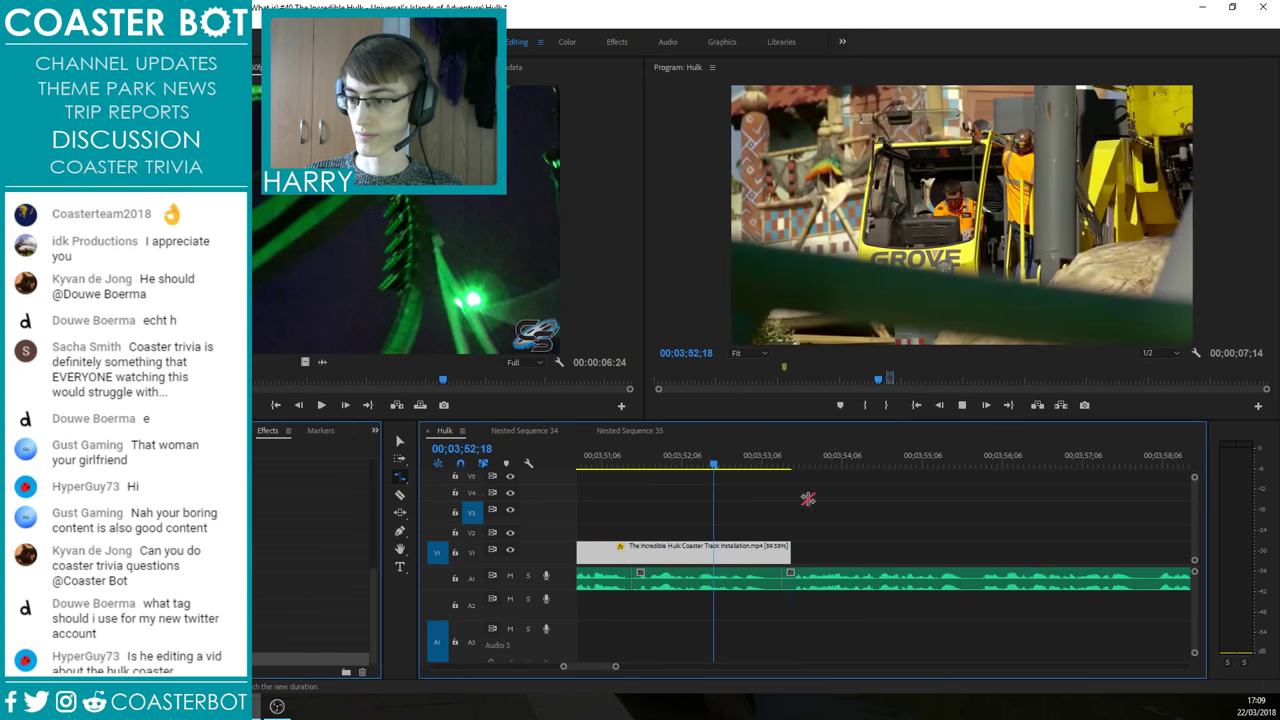
key(v)
click(826, 520)
Step: Play back the join from the Off-Ride clip into the slowed installation clip, starting near 00;03;47;29, and recheck its ending
scroll(912, 520, down, 3)
click(643, 458)
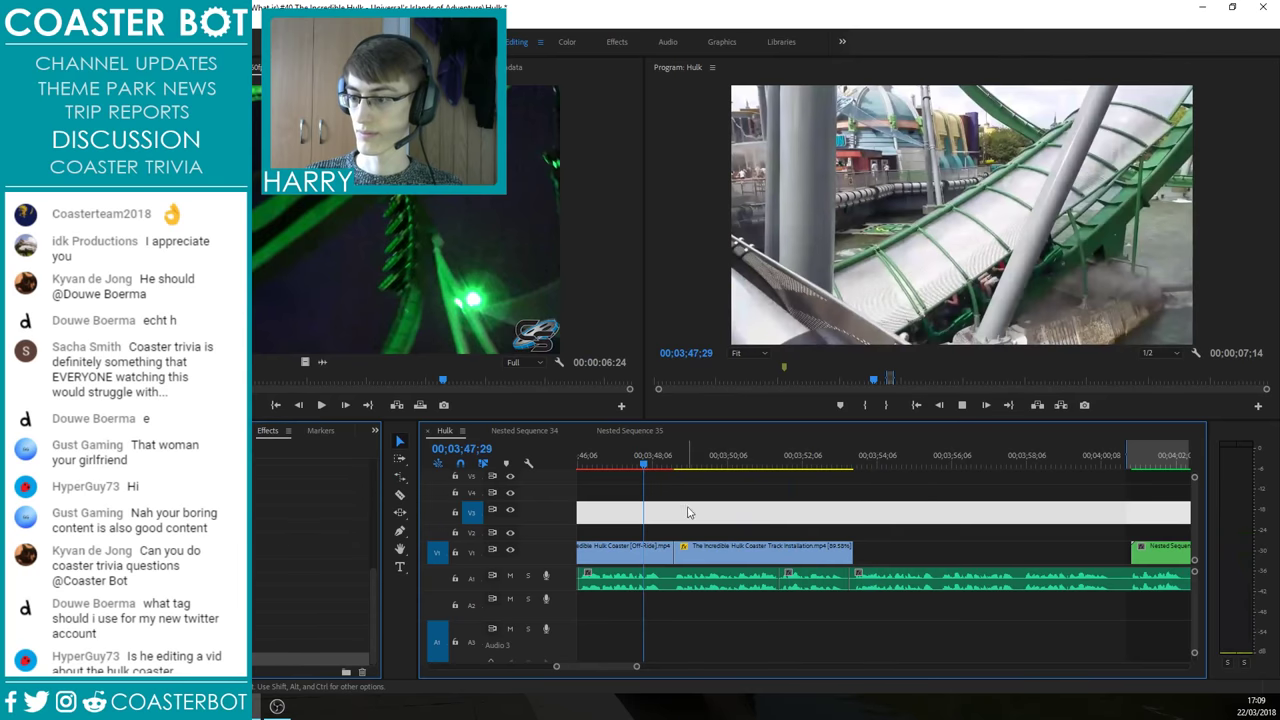
click(684, 611)
key(space)
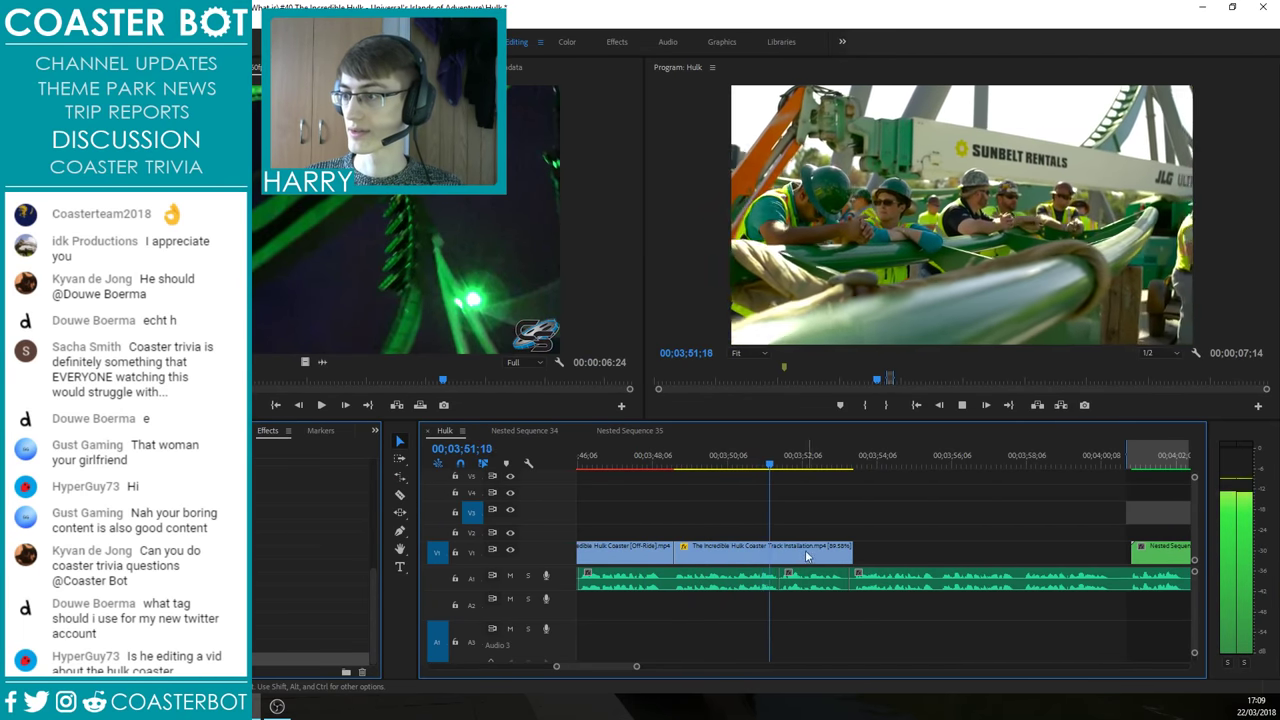
scroll(798, 556, down, 2)
scroll(794, 550, up, 1)
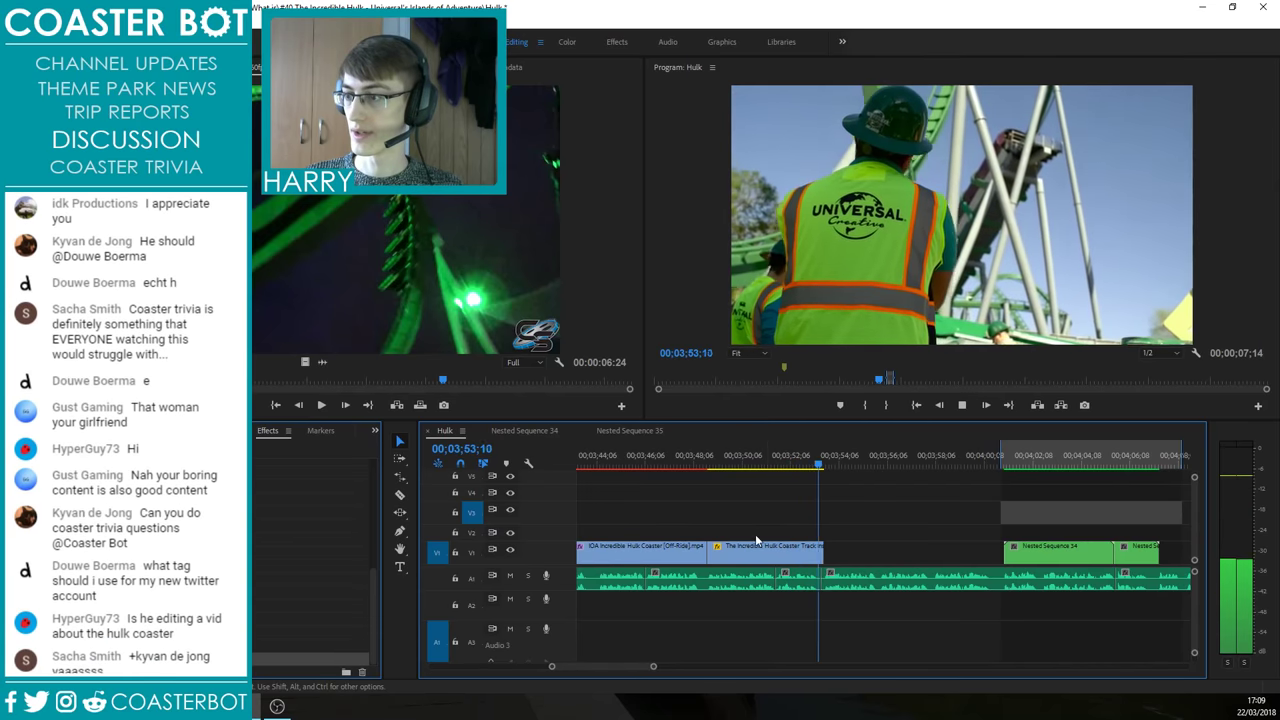
key(equal)
click(760, 461)
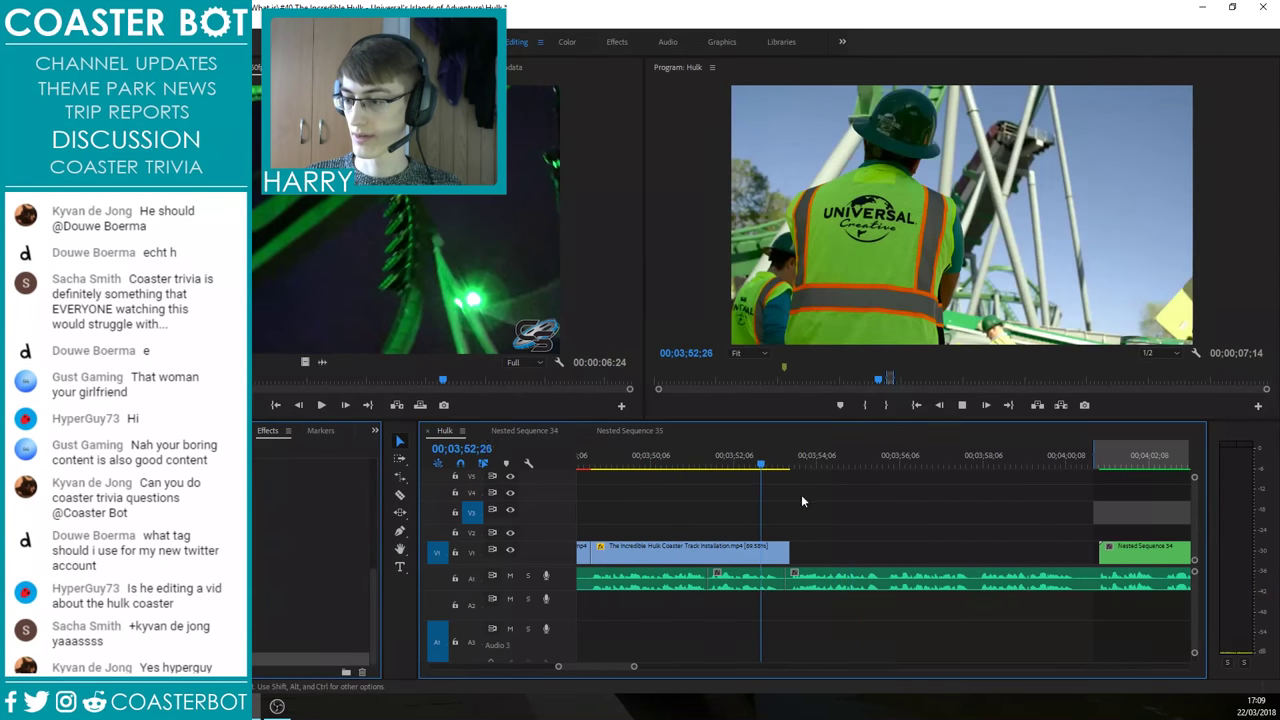
Step: Replay the end of the slowed installation clip and check frame by frame up to 00;03;53;19 where its footage stops
click(797, 512)
key(space)
key(space)
scroll(796, 547, up, 2)
key(Right)
key(Right)
key(Right)
key(Right)
key(Right)
key(Right)
key(Right)
key(Right)
key(Right)
key(Right)
key(Right)
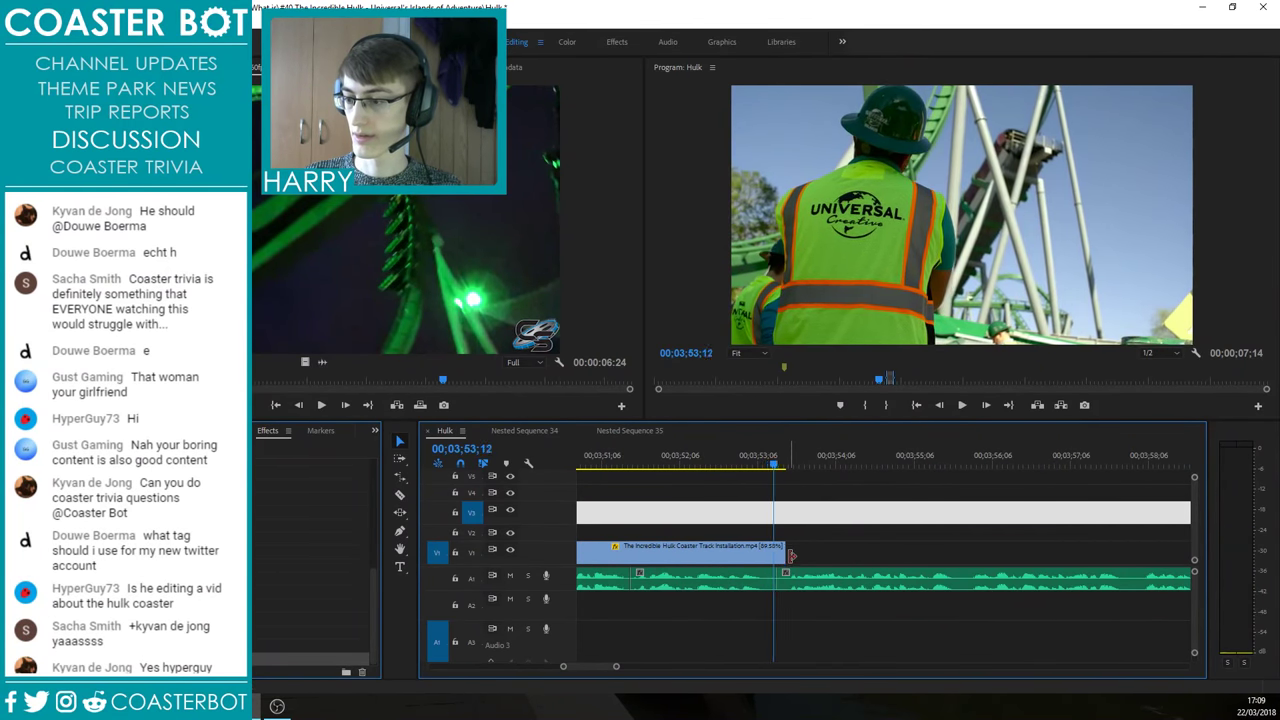
key(Left)
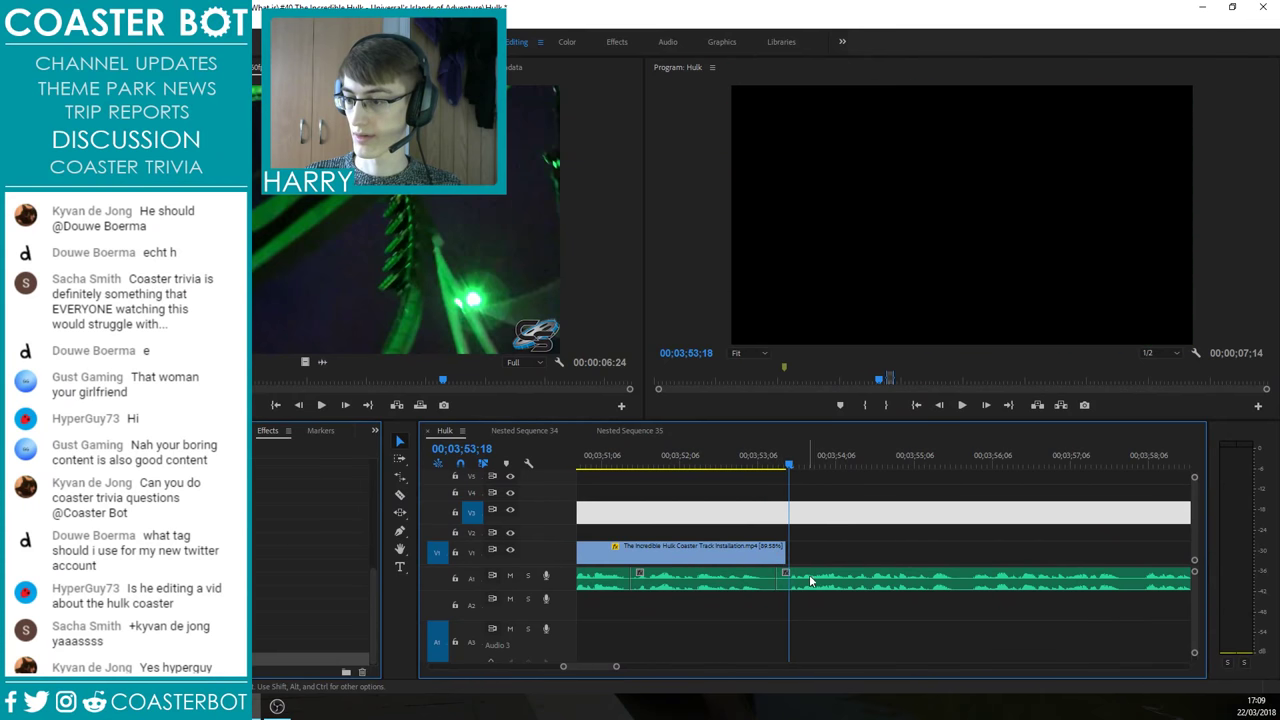
key(Right)
Step: Set the speed of the track installation clip on V1 to 88%
click(763, 559)
right_click(763, 560)
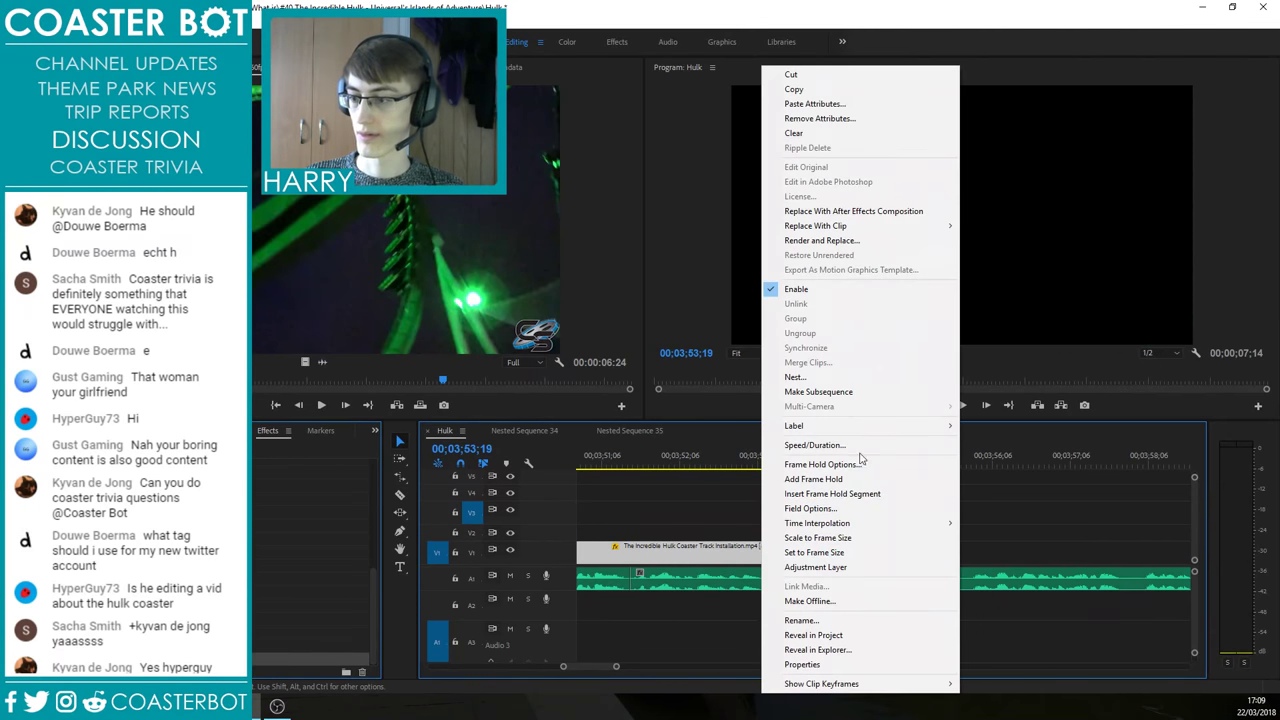
click(850, 452)
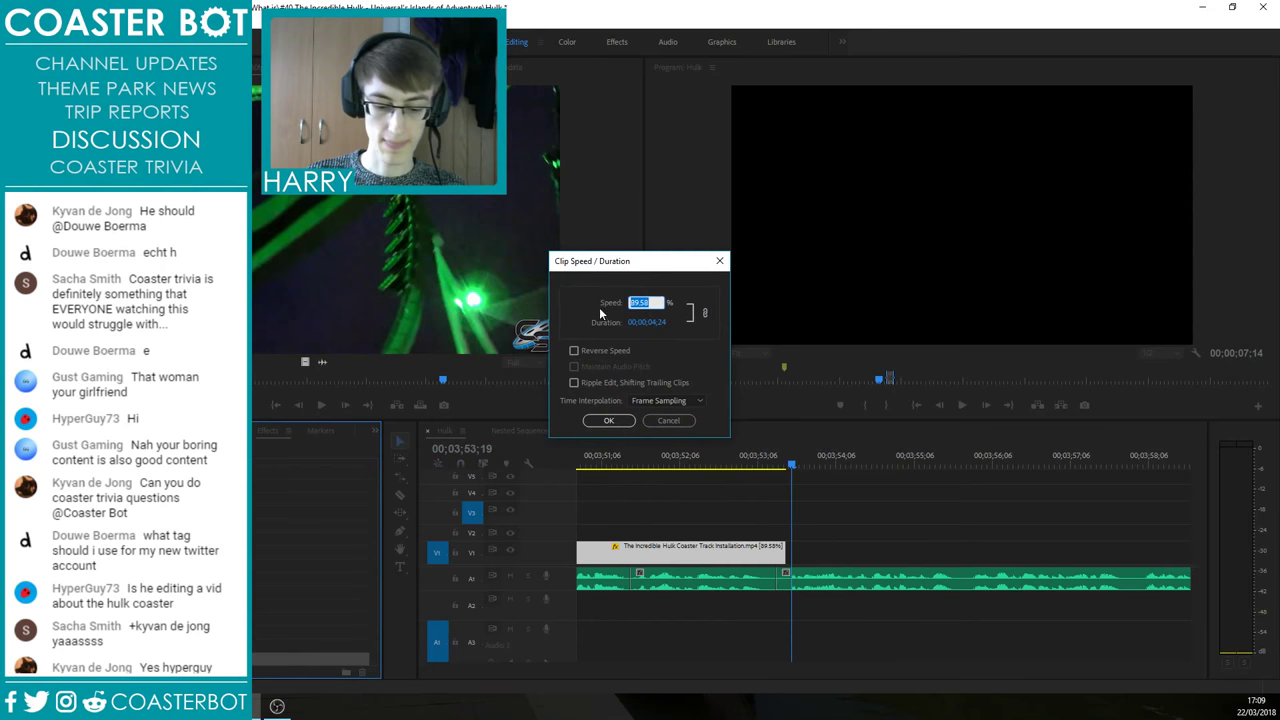
text(88)
key(Return)
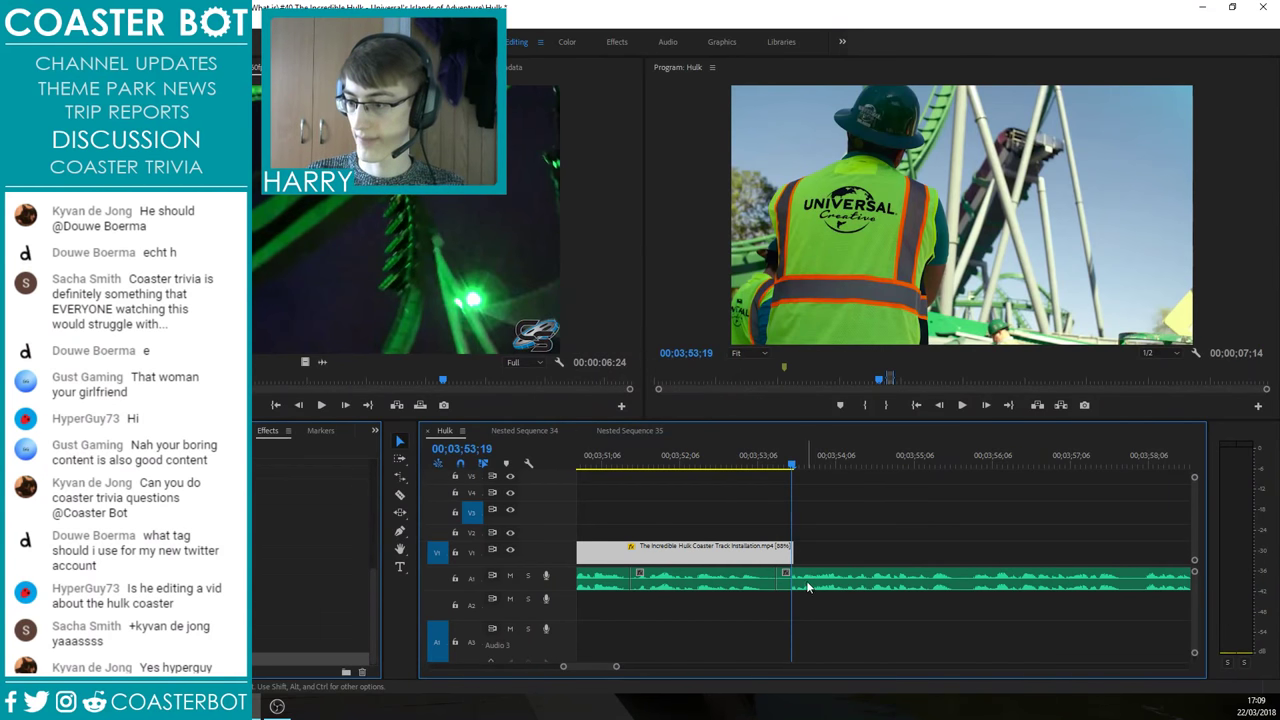
Step: Adjust the start of the next A1 voice-over clip to about 00;03;53;17 and play back the join
key(Left)
key(Left)
key(Left)
drag(811, 587, 783, 528)
key(Right)
click(727, 464)
key(space)
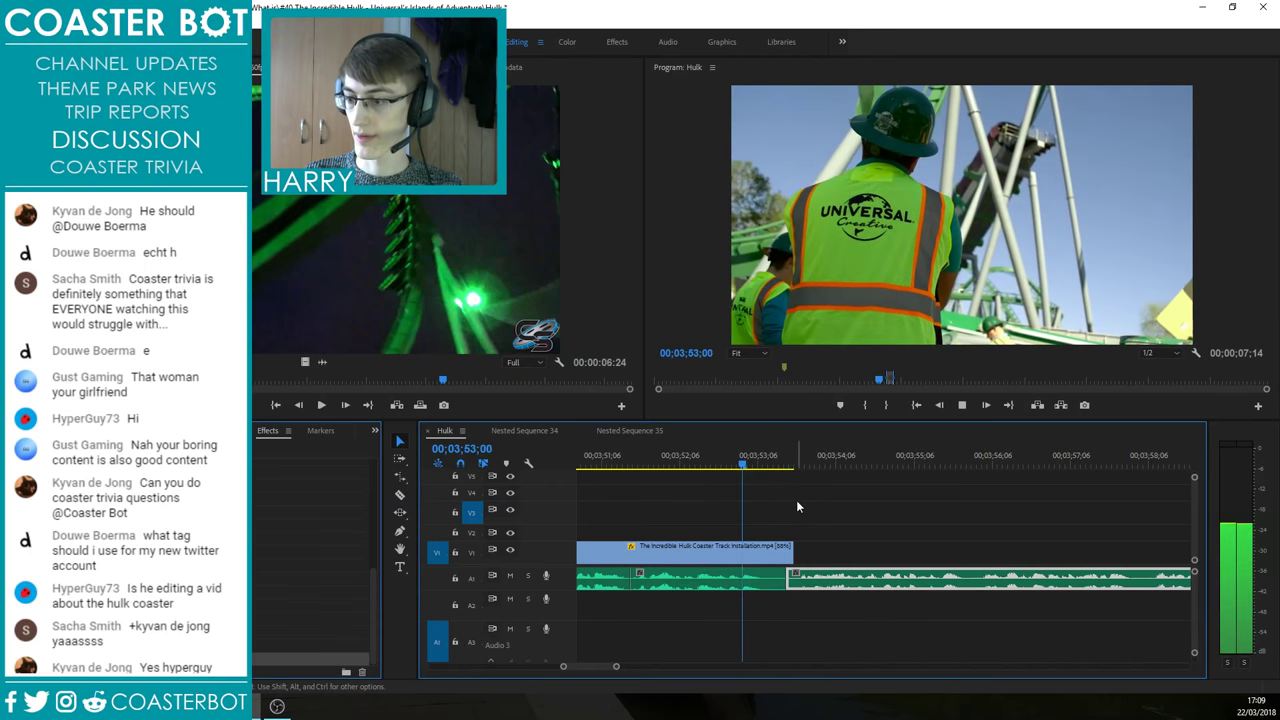
click(800, 496)
click(724, 464)
key(space)
Step: Clear the clip selection and save the project
click(833, 518)
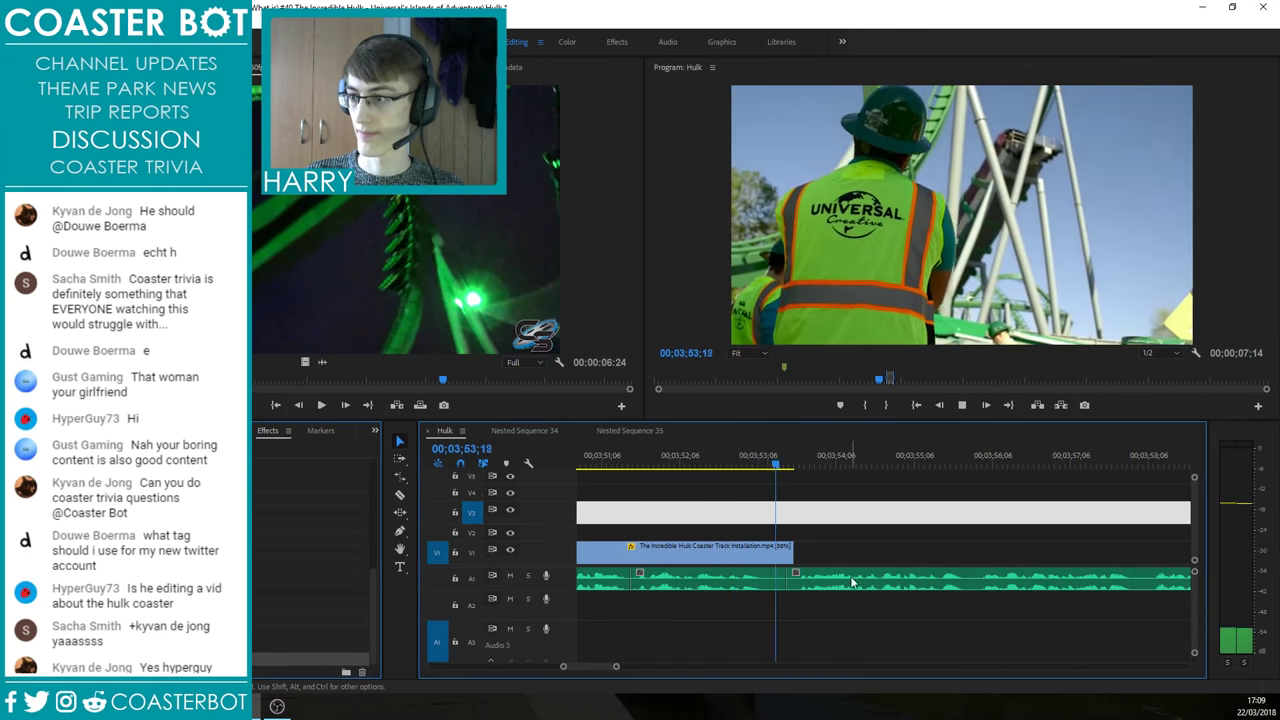
scroll(781, 585, down, 2)
key(ctrl+s)
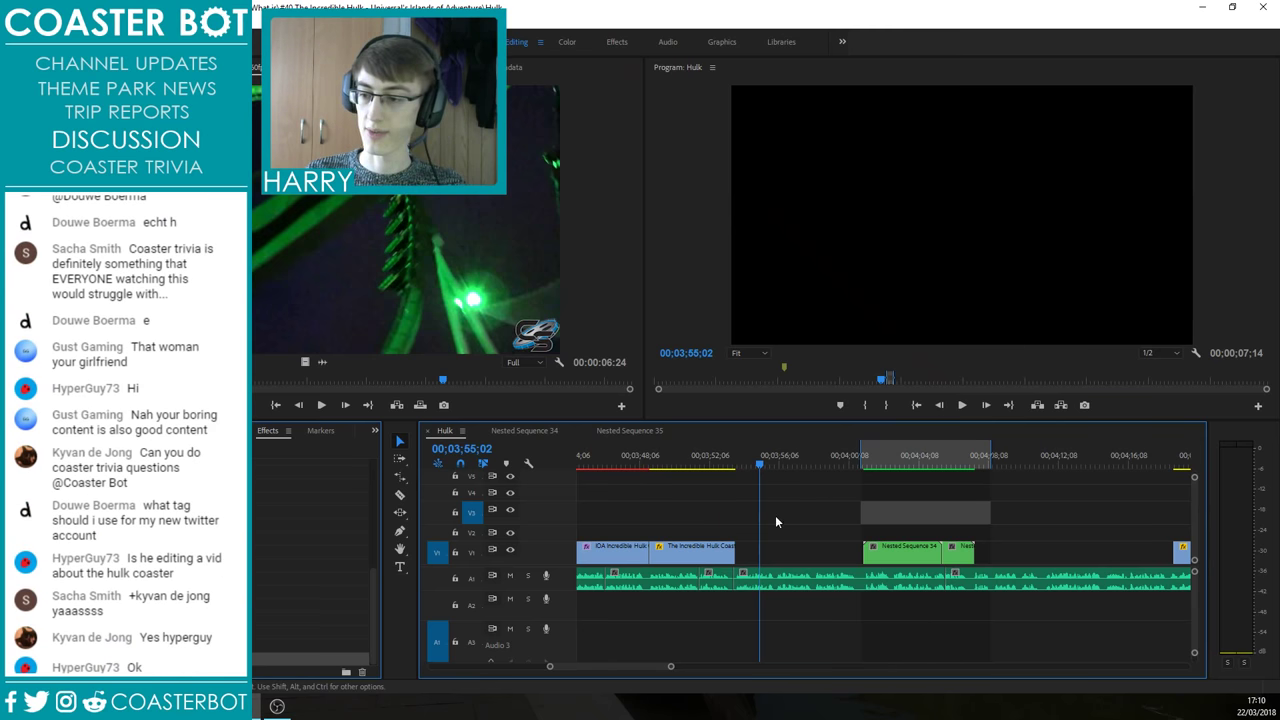
key(ctrl+s)
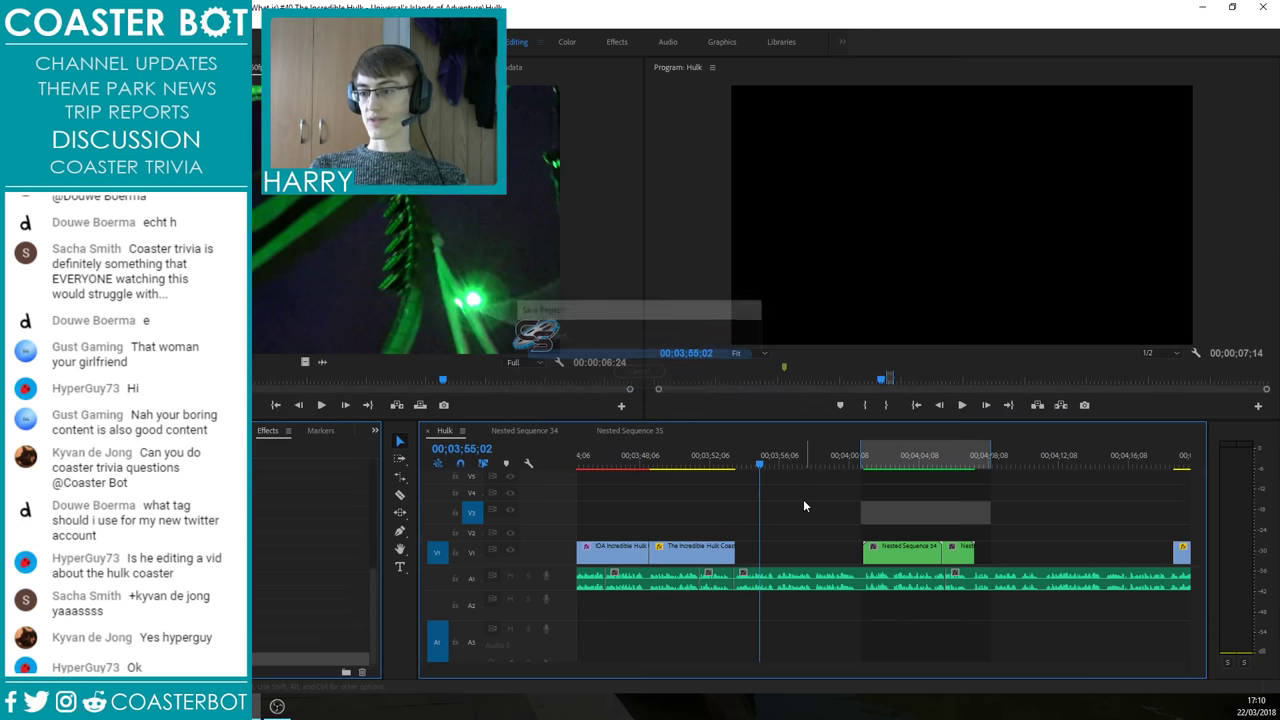
key(Left)
key(Left)
key(Left)
key(Left)
key(Left)
key(Left)
key(Left)
key(Left)
key(Left)
key(Left)
key(Left)
key(Left)
key(Left)
key(Left)
Step: Close the Nested Sequence 34 and Nested Sequence 35 timelines, keeping only the Hulk sequence open
scroll(850, 490, down, 5)
scroll(1076, 607, down, 10)
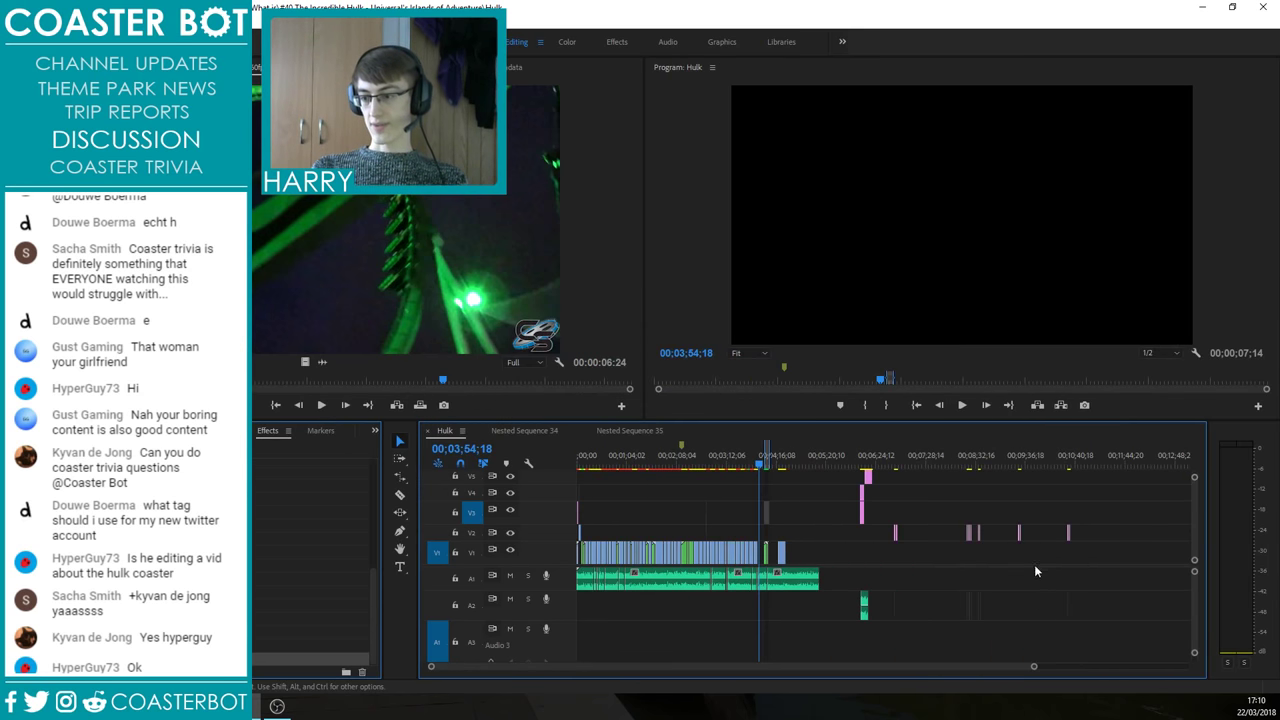
click(482, 431)
click(482, 431)
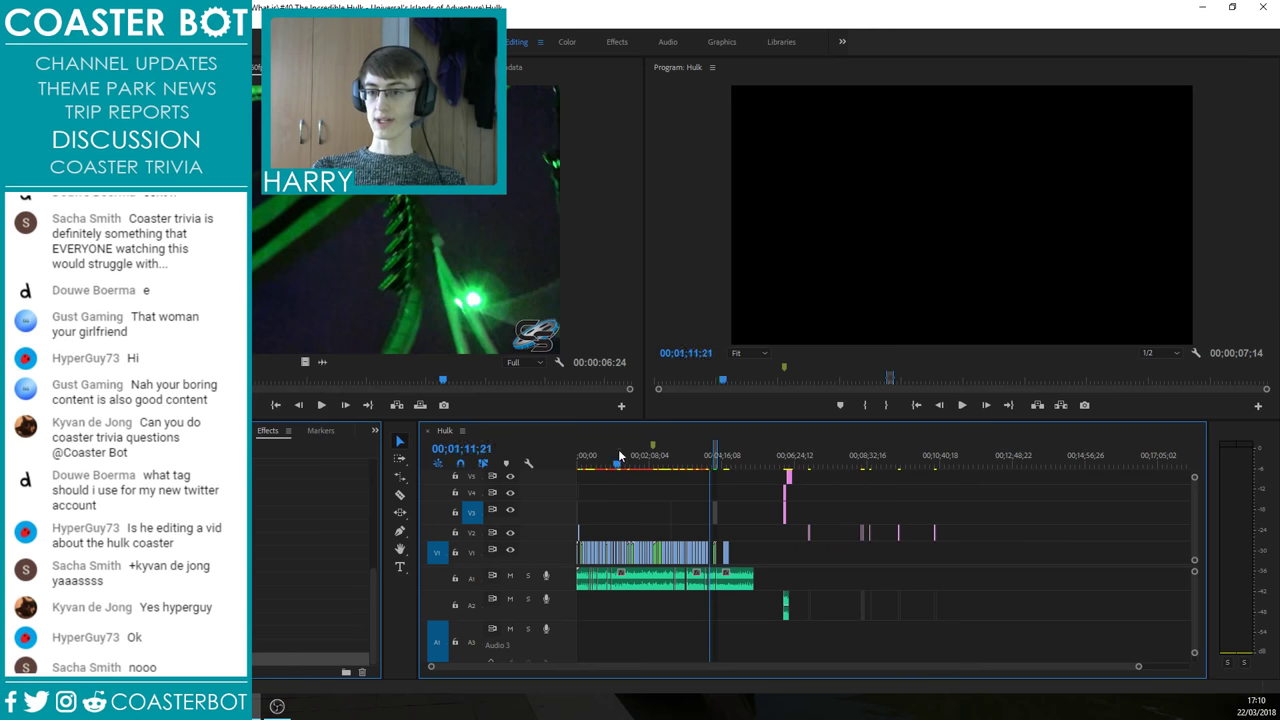
Step: Go to the opening title at 00;00;01;19 in the Hulk sequence and capture a screenshot of the Program monitor frame
drag(619, 454, 548, 464)
scroll(610, 500, up, 5)
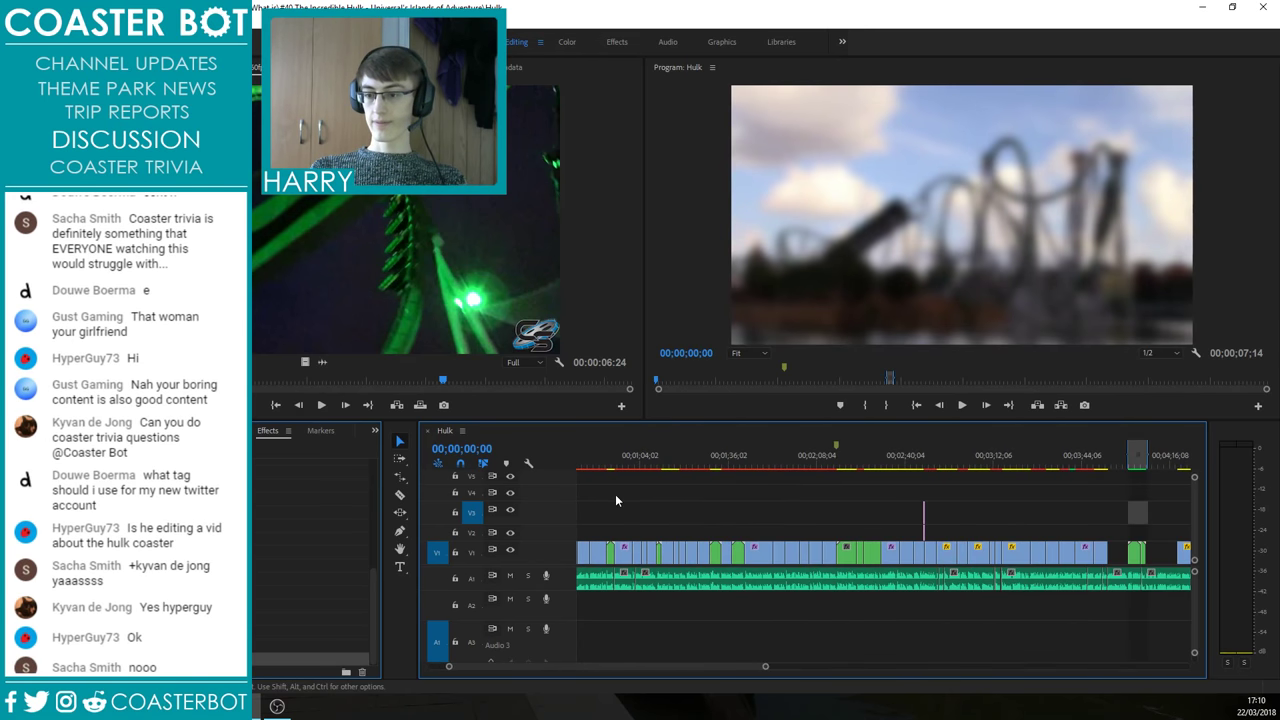
drag(520, 668, 498, 668)
click(588, 463)
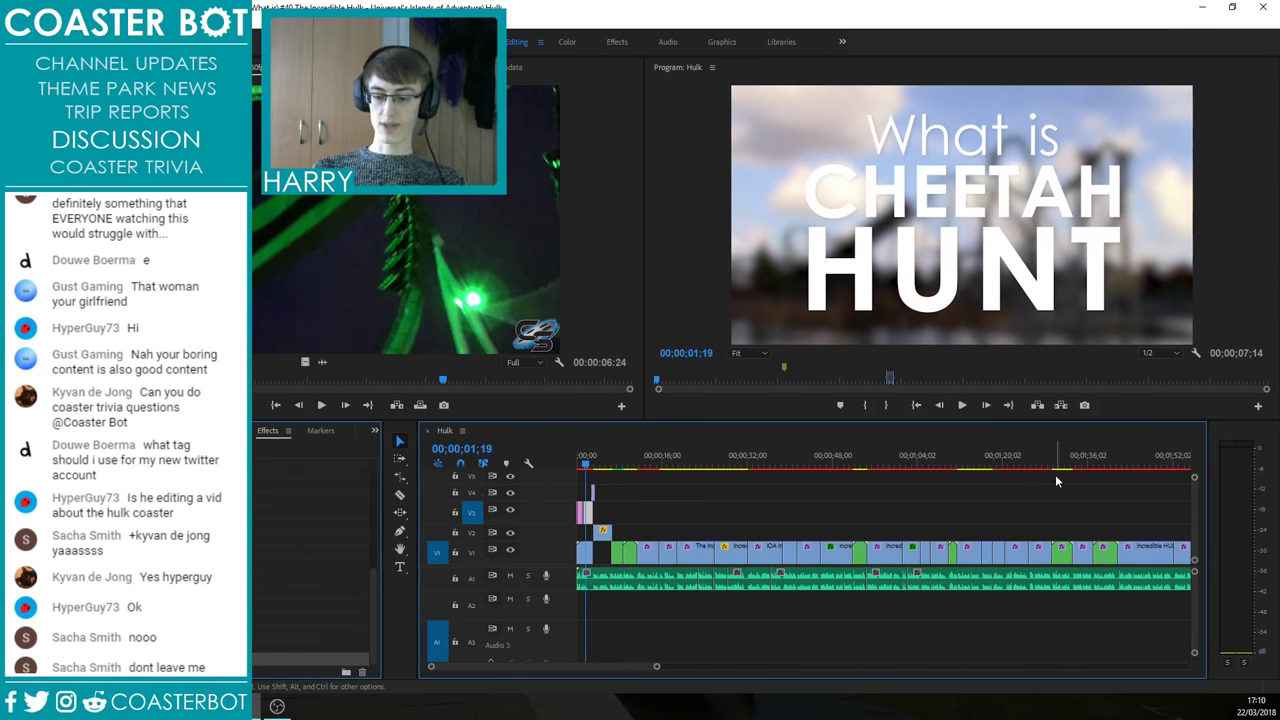
key(Print)
drag(722, 68, 1201, 348)
click(1163, 370)
Step: Return the playhead to the sequence start at 00;00;00;00 and save the project
click(1153, 380)
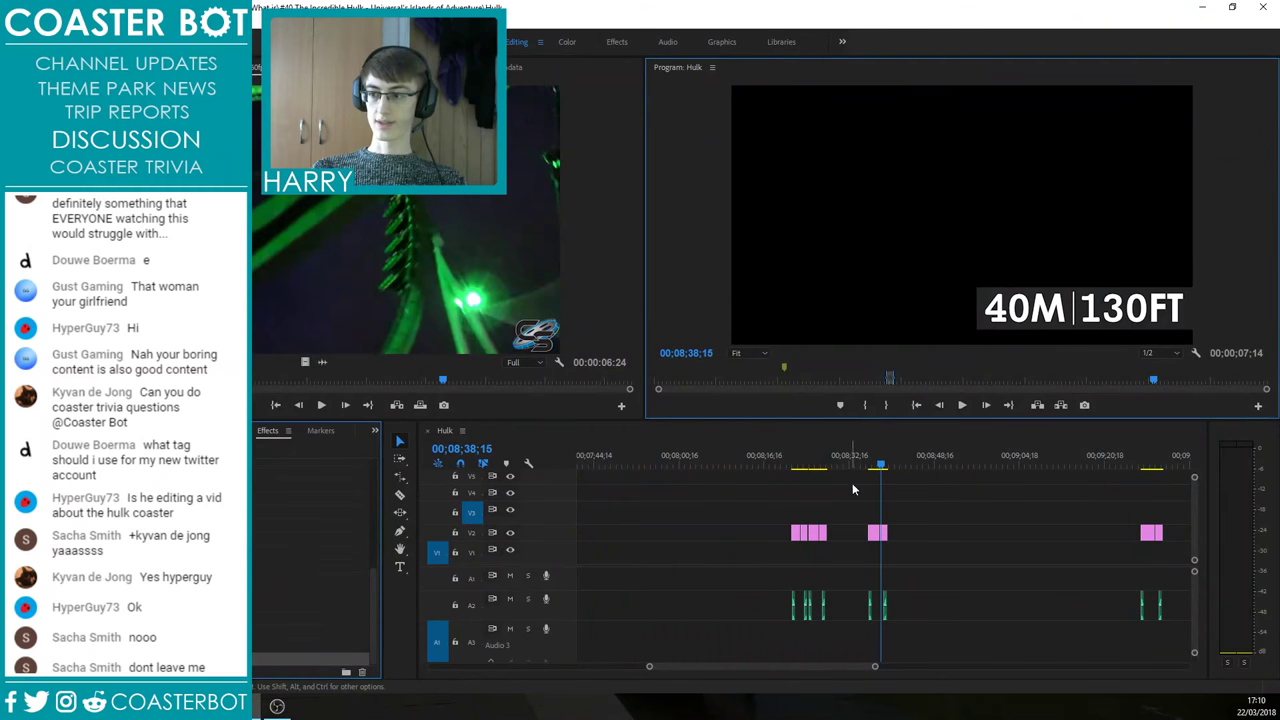
drag(810, 667, 548, 669)
drag(631, 464, 578, 464)
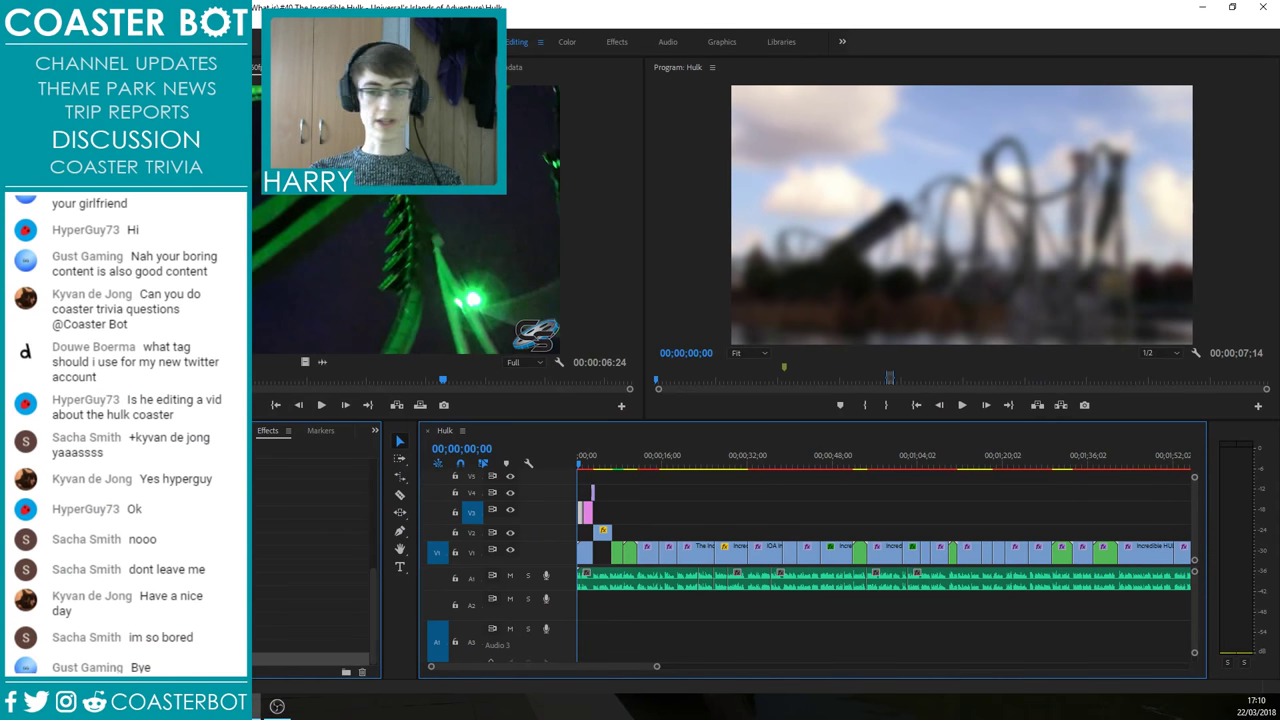
key(ctrl+s)
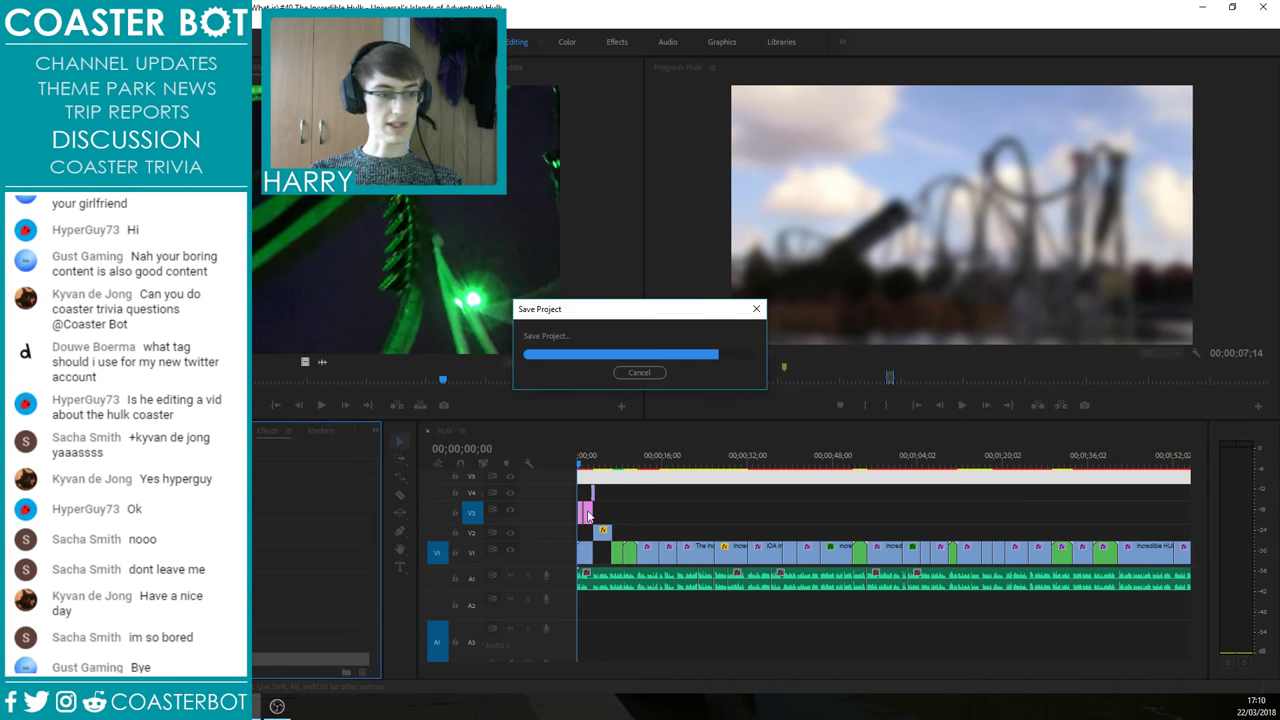